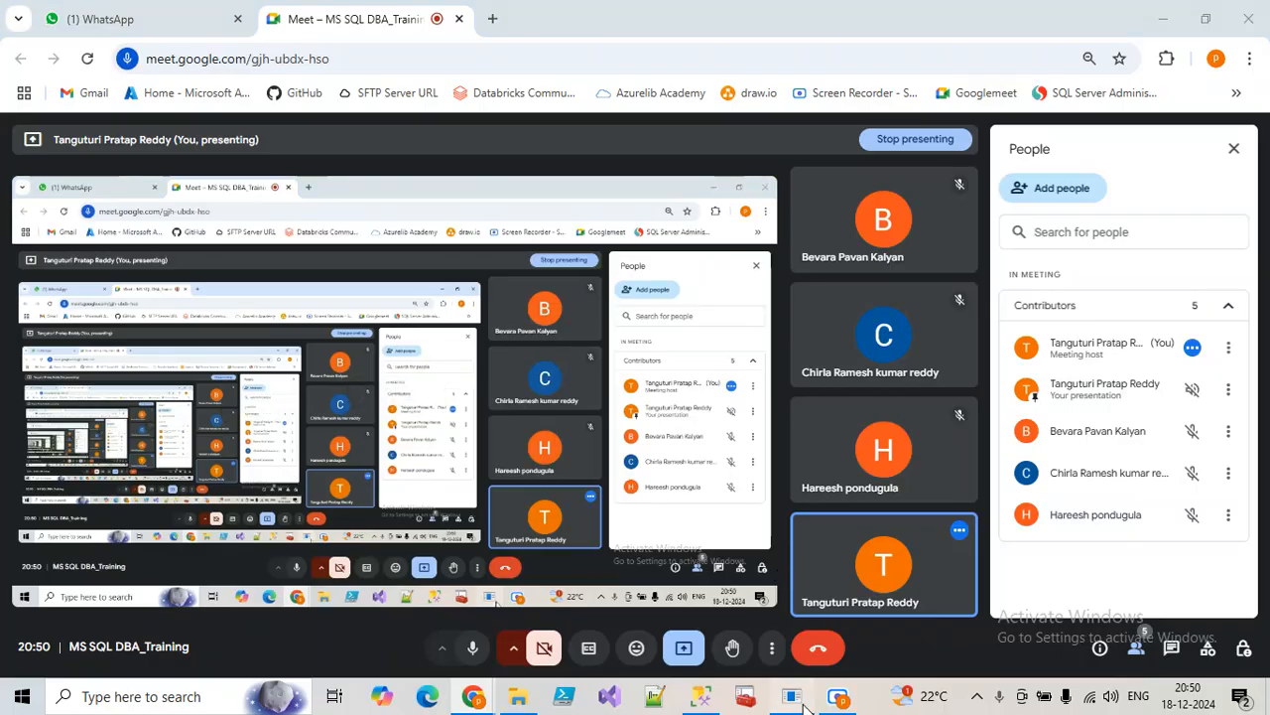
Switch to the Database Mirroring document in Word and select the High Performance Mode and High Safety with witness headings in turn.
{"action": "scroll", "coordinate": [634, 414], "scroll_direction": "up", "scroll_amount": 9}
{"action": "scroll", "coordinate": [620, 374], "scroll_direction": "up", "scroll_amount": 15}
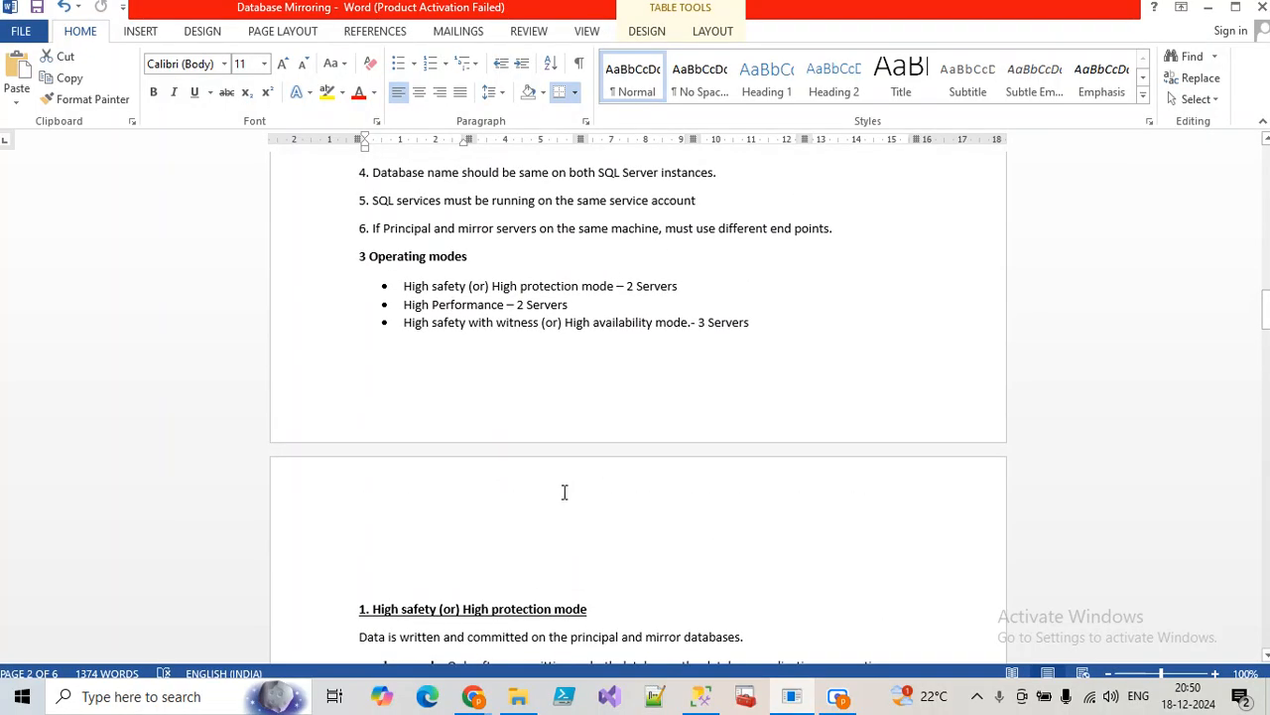
{"action": "scroll", "coordinate": [556, 485], "scroll_direction": "down", "scroll_amount": 5}
{"action": "scroll", "coordinate": [514, 433], "scroll_direction": "down", "scroll_amount": 6}
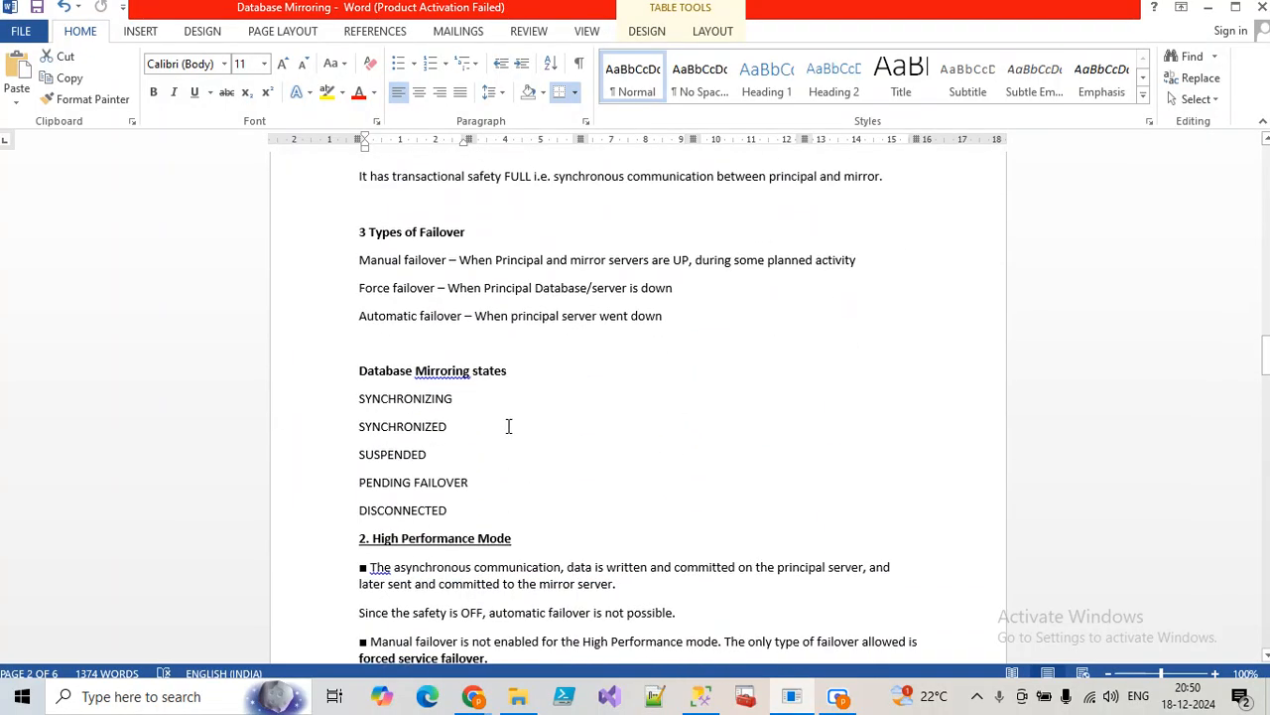
{"action": "scroll", "coordinate": [496, 422], "scroll_direction": "down", "scroll_amount": 1}
{"action": "left_click_drag", "start_coordinate": [529, 494], "coordinate": [360, 497]}
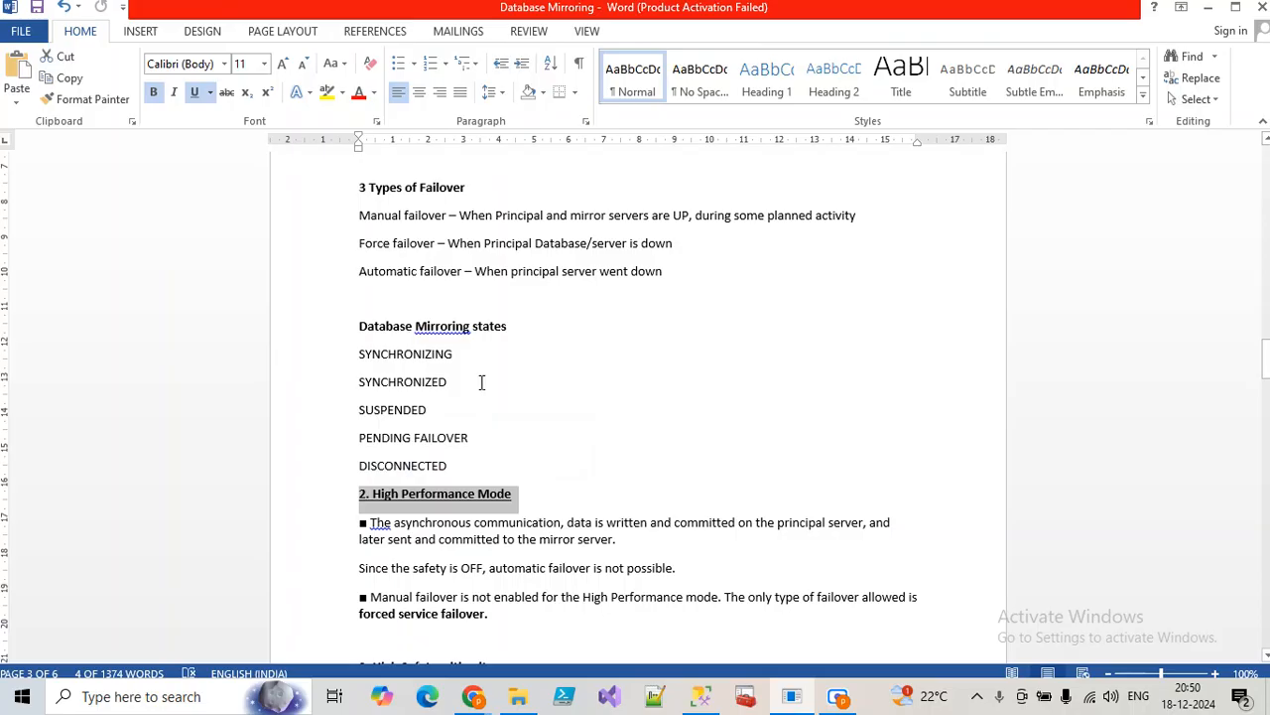
{"action": "scroll", "coordinate": [514, 401], "scroll_direction": "down", "scroll_amount": 3}
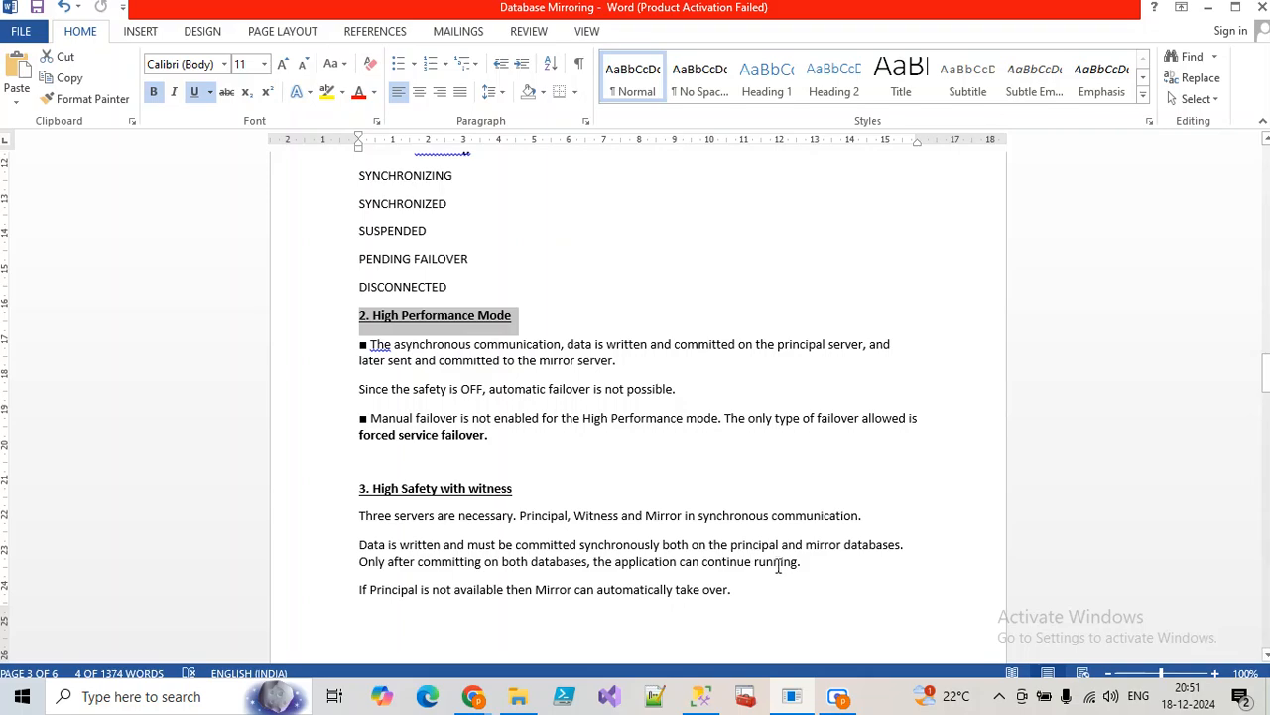
{"action": "scroll", "coordinate": [785, 583], "scroll_direction": "down", "scroll_amount": 4}
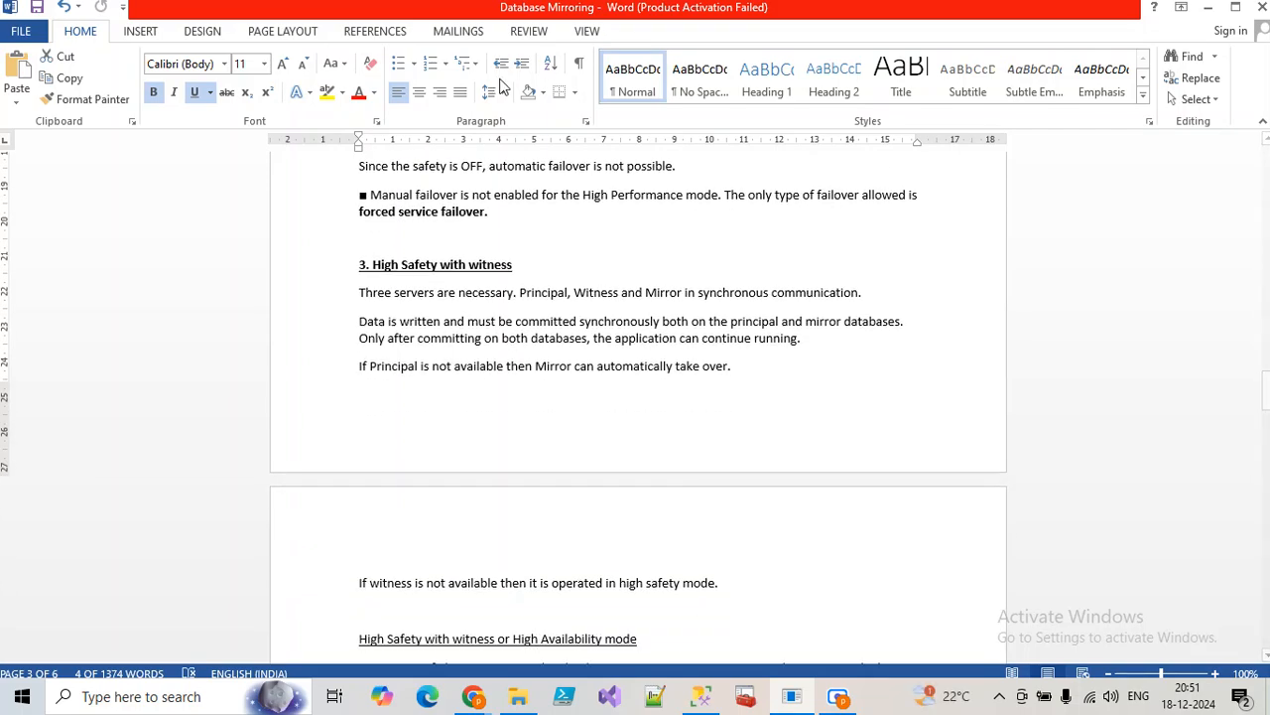
{"action": "left_click_drag", "start_coordinate": [525, 265], "coordinate": [373, 266]}
Review the operating mode sections and select the description paragraphs under High safety (or) High protection mode.
{"action": "scroll", "coordinate": [396, 340], "scroll_direction": "up", "scroll_amount": 10}
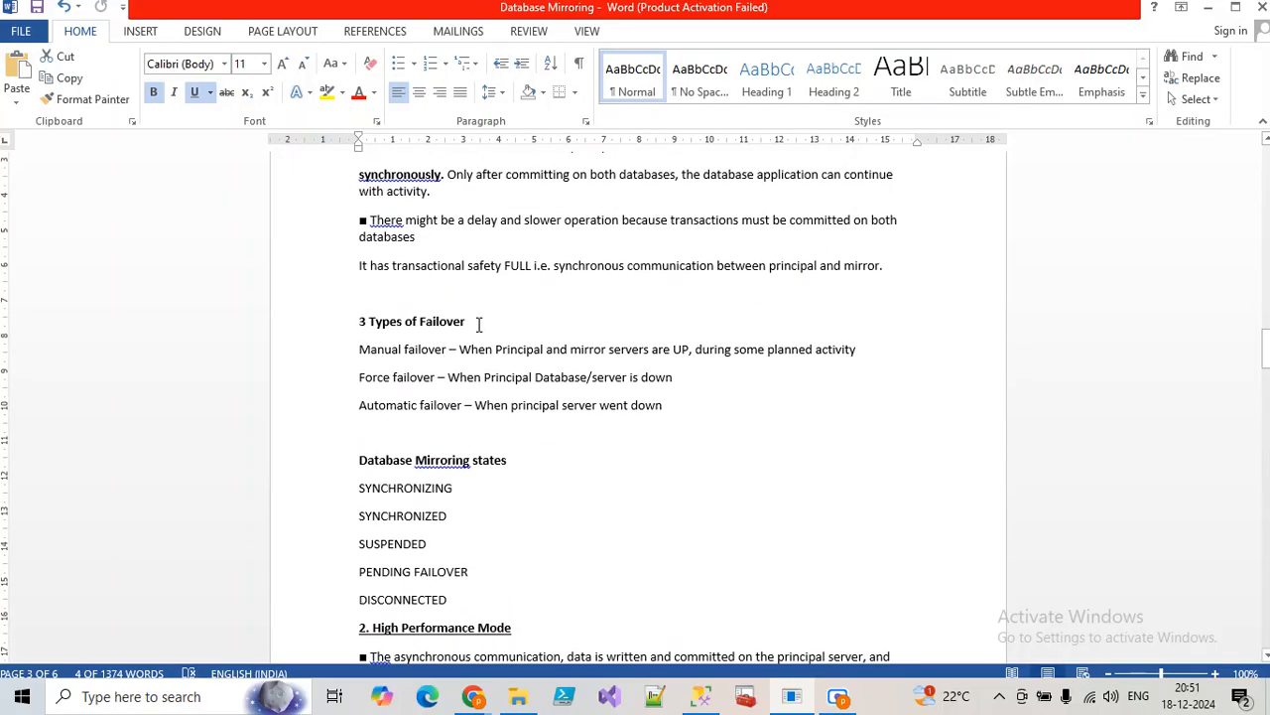
{"action": "scroll", "coordinate": [418, 301], "scroll_direction": "up", "scroll_amount": 2}
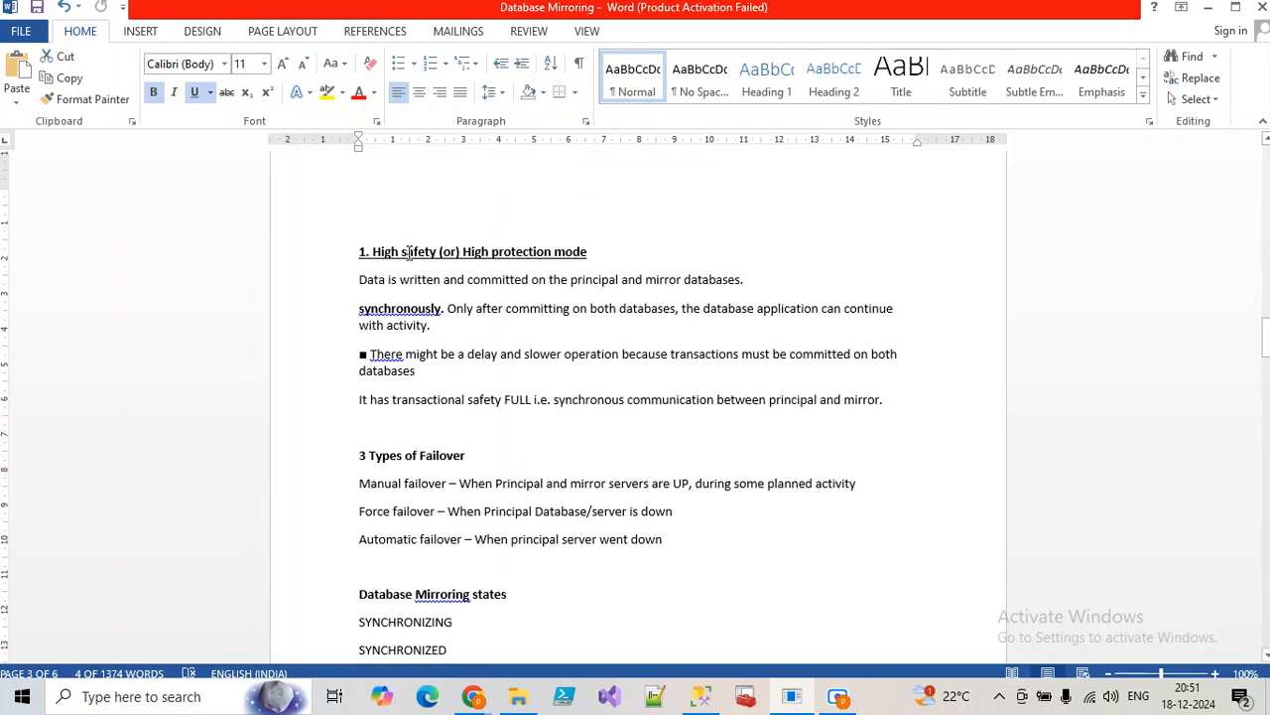
{"action": "scroll", "coordinate": [426, 322], "scroll_direction": "down", "scroll_amount": 12}
{"action": "scroll", "coordinate": [434, 339], "scroll_direction": "up", "scroll_amount": 16}
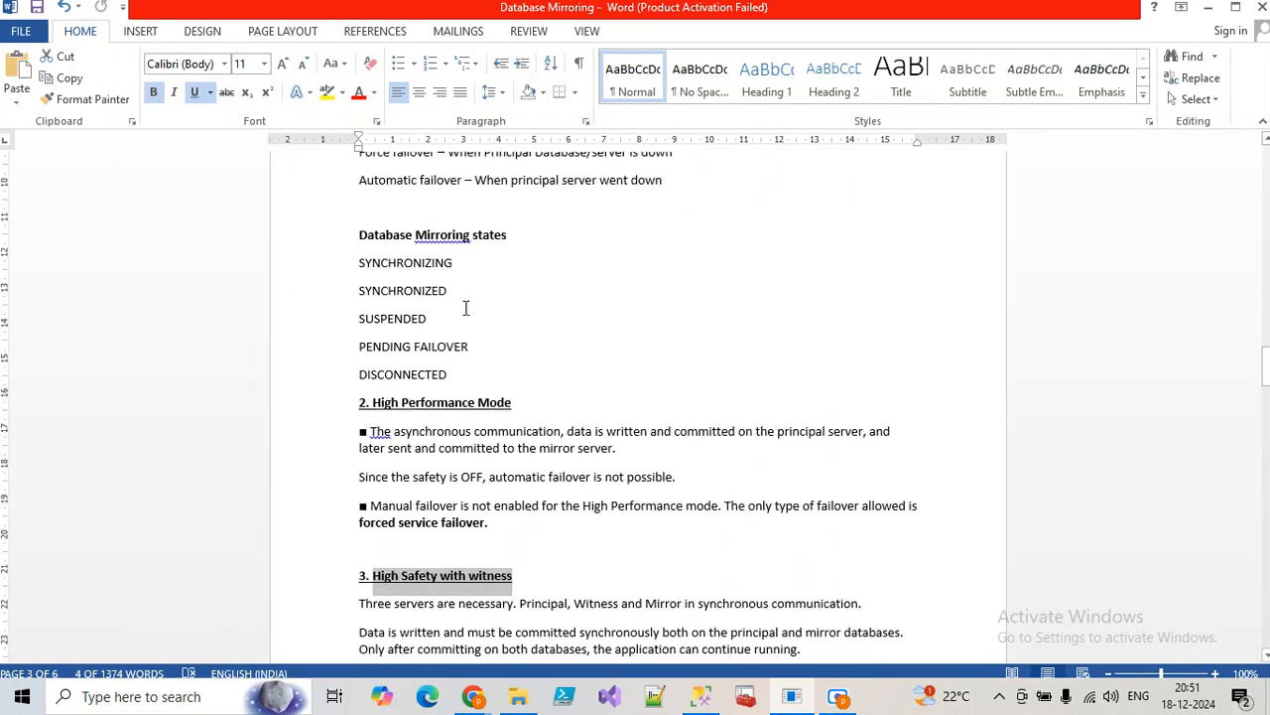
{"action": "scroll", "coordinate": [502, 518], "scroll_direction": "down", "scroll_amount": 3}
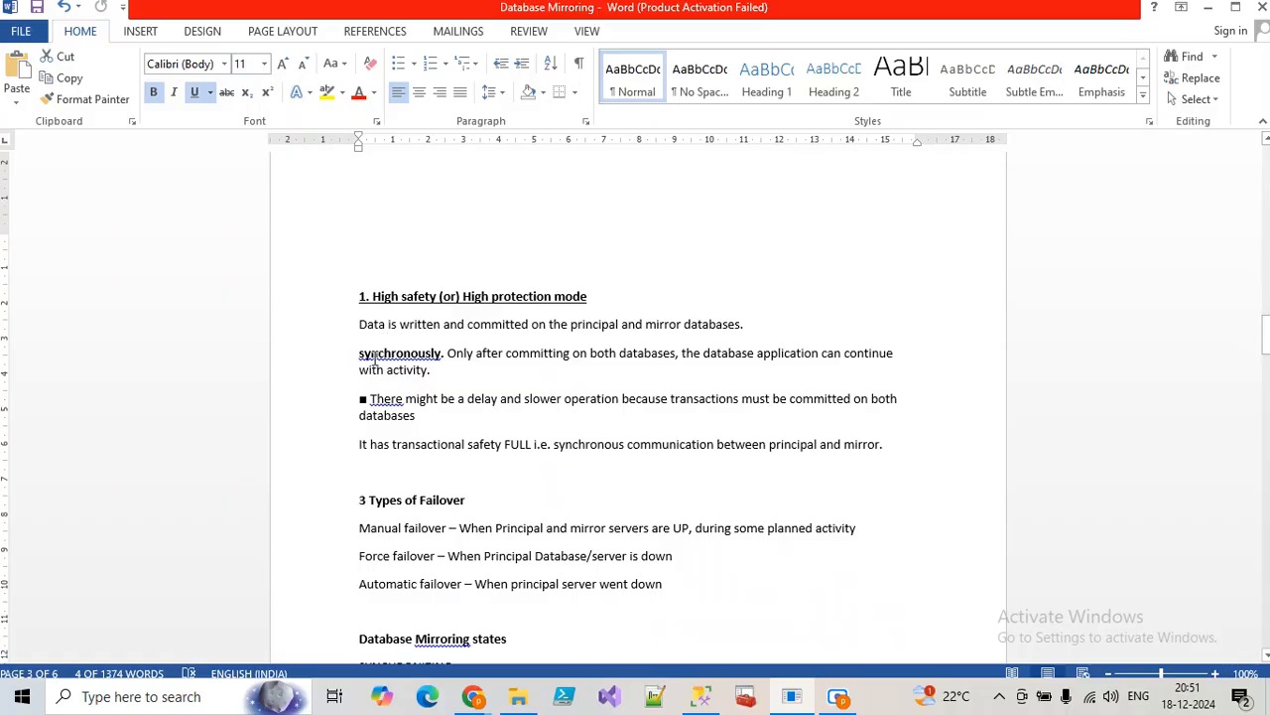
{"action": "left_click_drag", "start_coordinate": [359, 325], "coordinate": [828, 463]}
Select the three description paragraphs under the numbered High Safety with witness heading.
{"action": "scroll", "coordinate": [538, 502], "scroll_direction": "down", "scroll_amount": 6}
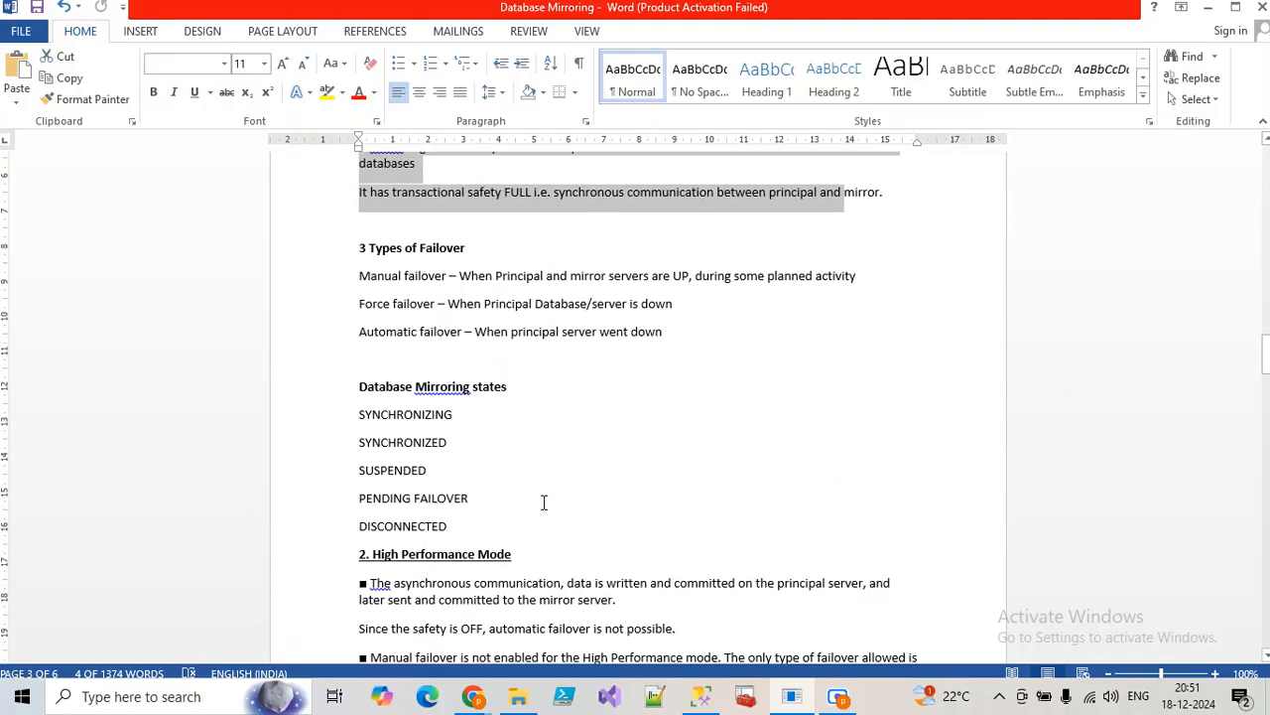
{"action": "scroll", "coordinate": [535, 492], "scroll_direction": "down", "scroll_amount": 5}
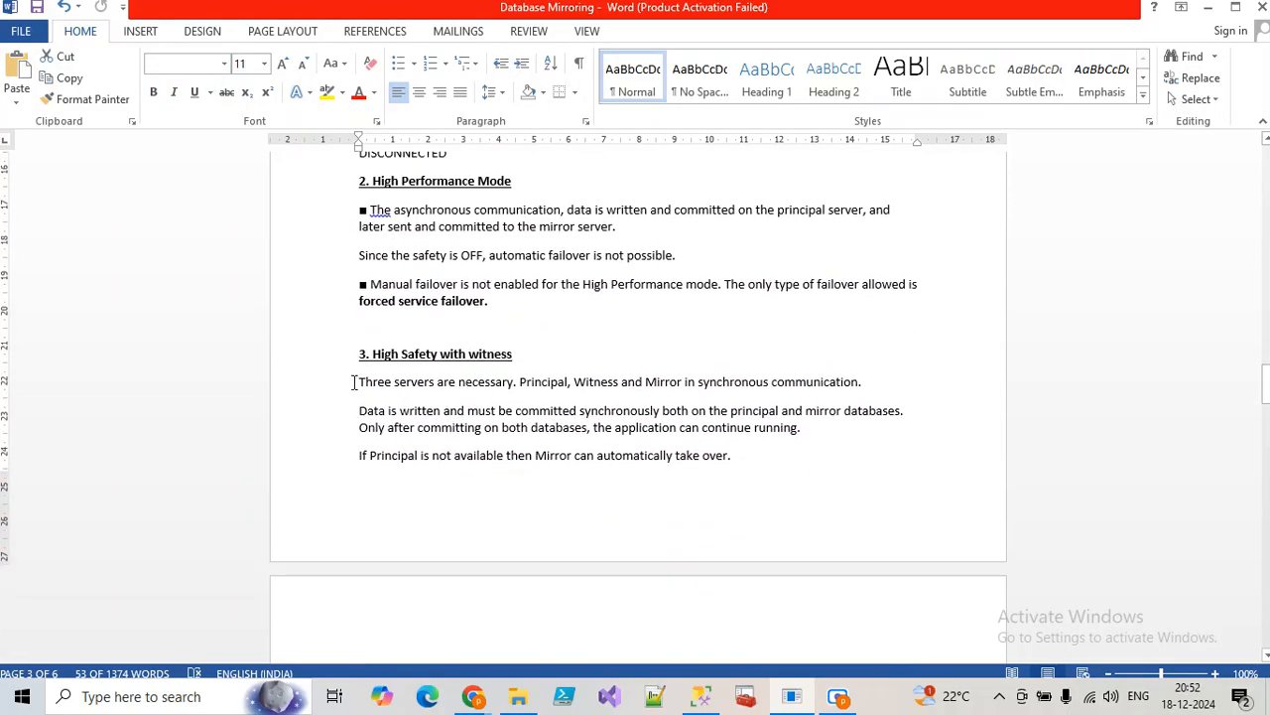
{"action": "left_click_drag", "start_coordinate": [358, 381], "coordinate": [757, 467]}
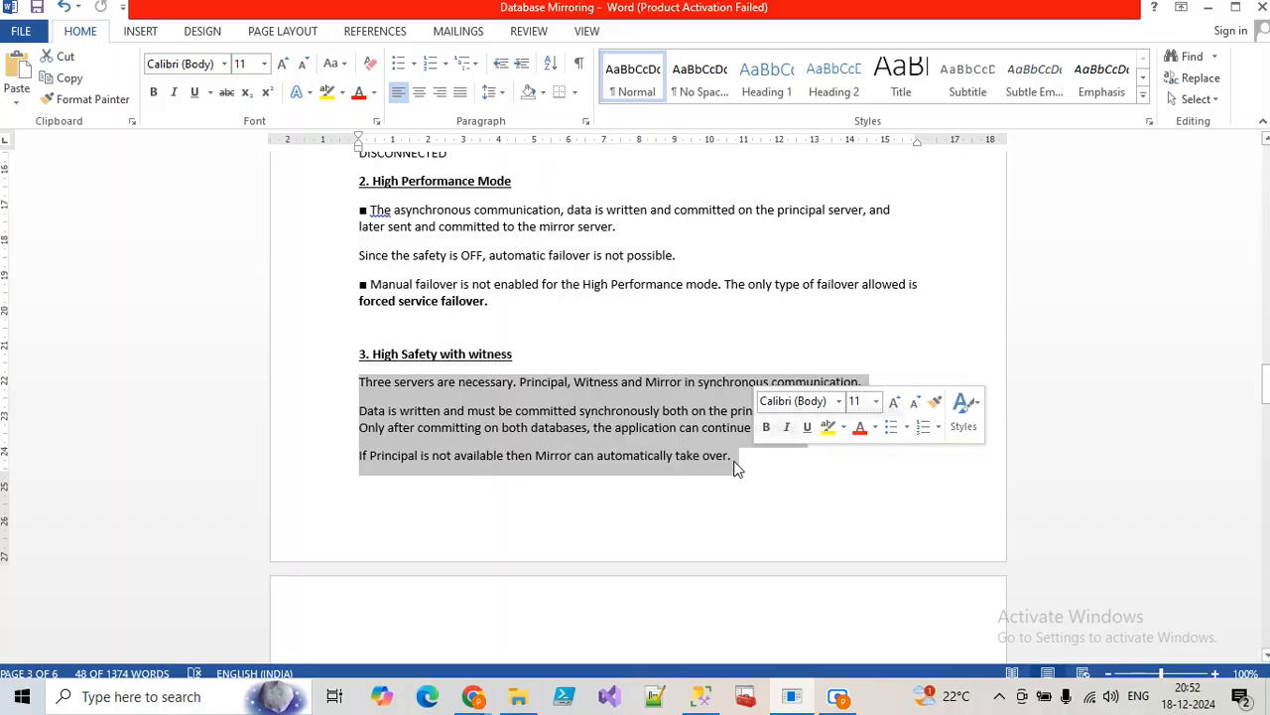
{"action": "scroll", "coordinate": [636, 441], "scroll_direction": "down", "scroll_amount": 1}
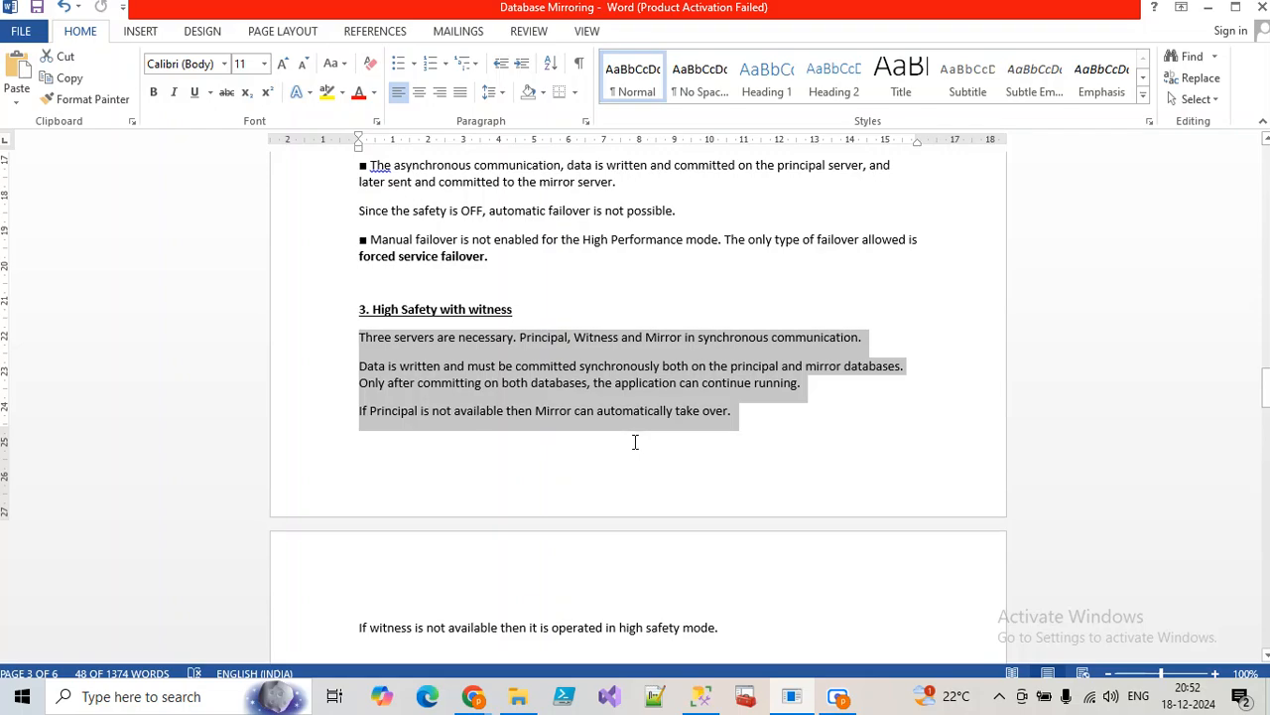
Examine the automatic failover statements under High Safety with witness or High Availability mode, selecting the witness and database-synchronized phrases.
{"action": "scroll", "coordinate": [635, 442], "scroll_direction": "down", "scroll_amount": 7}
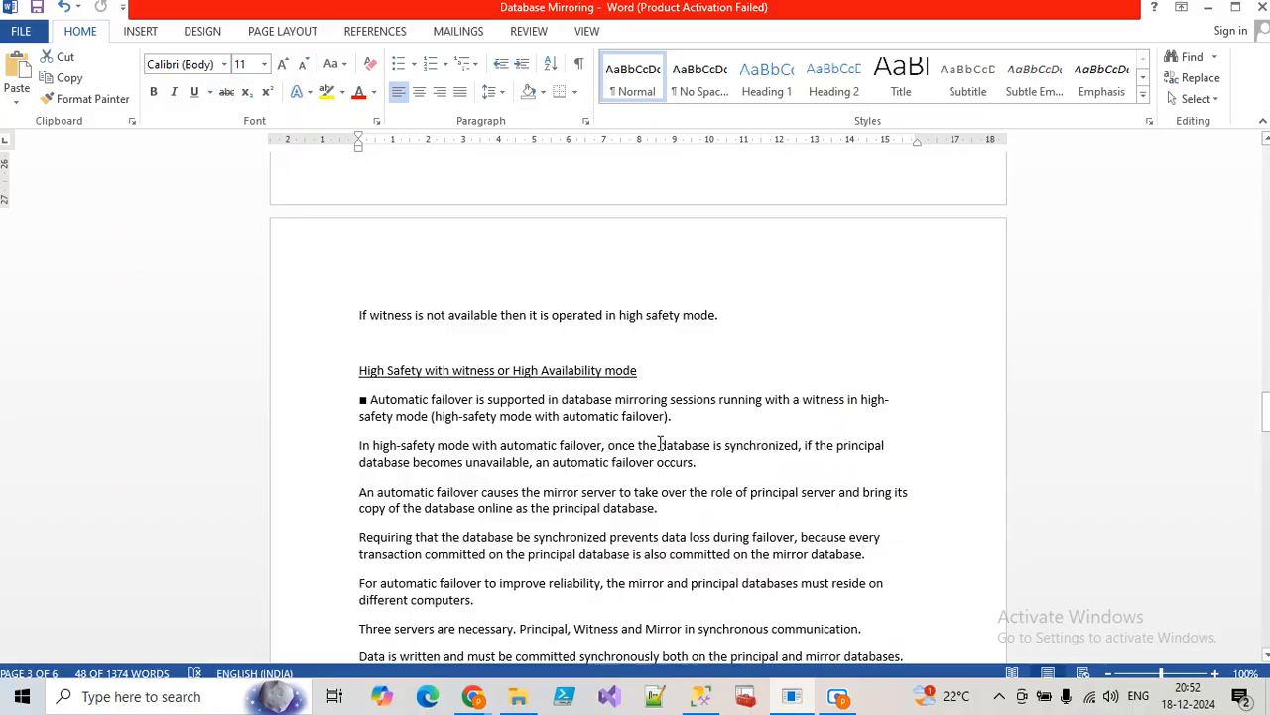
{"action": "scroll", "coordinate": [645, 442], "scroll_direction": "down", "scroll_amount": 2}
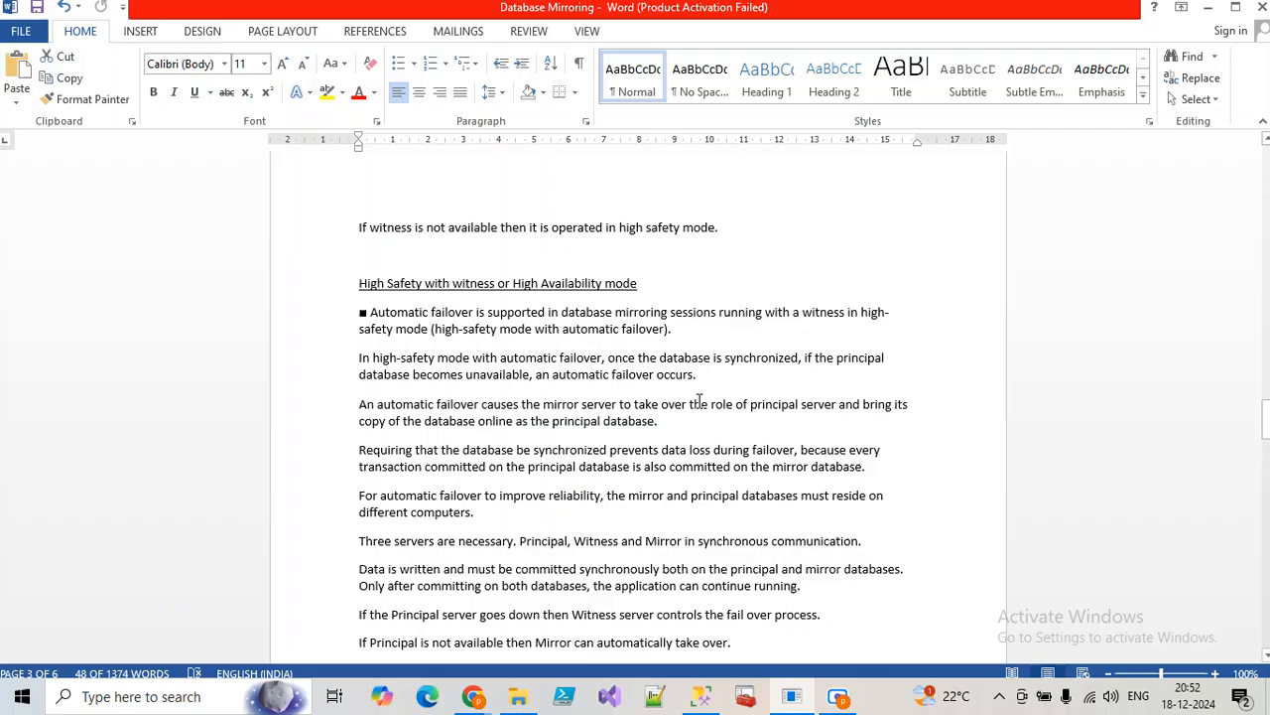
{"action": "left_click_drag", "start_coordinate": [843, 315], "coordinate": [496, 326]}
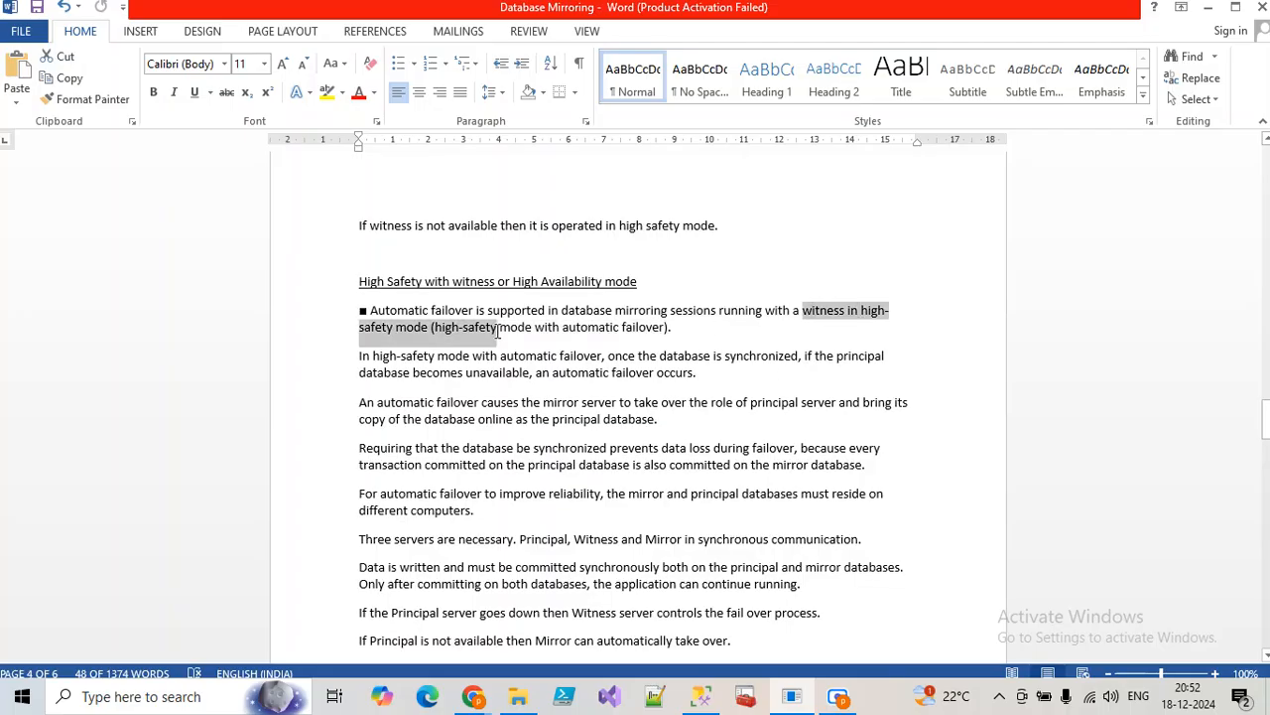
{"action": "scroll", "coordinate": [501, 363], "scroll_direction": "down", "scroll_amount": 2}
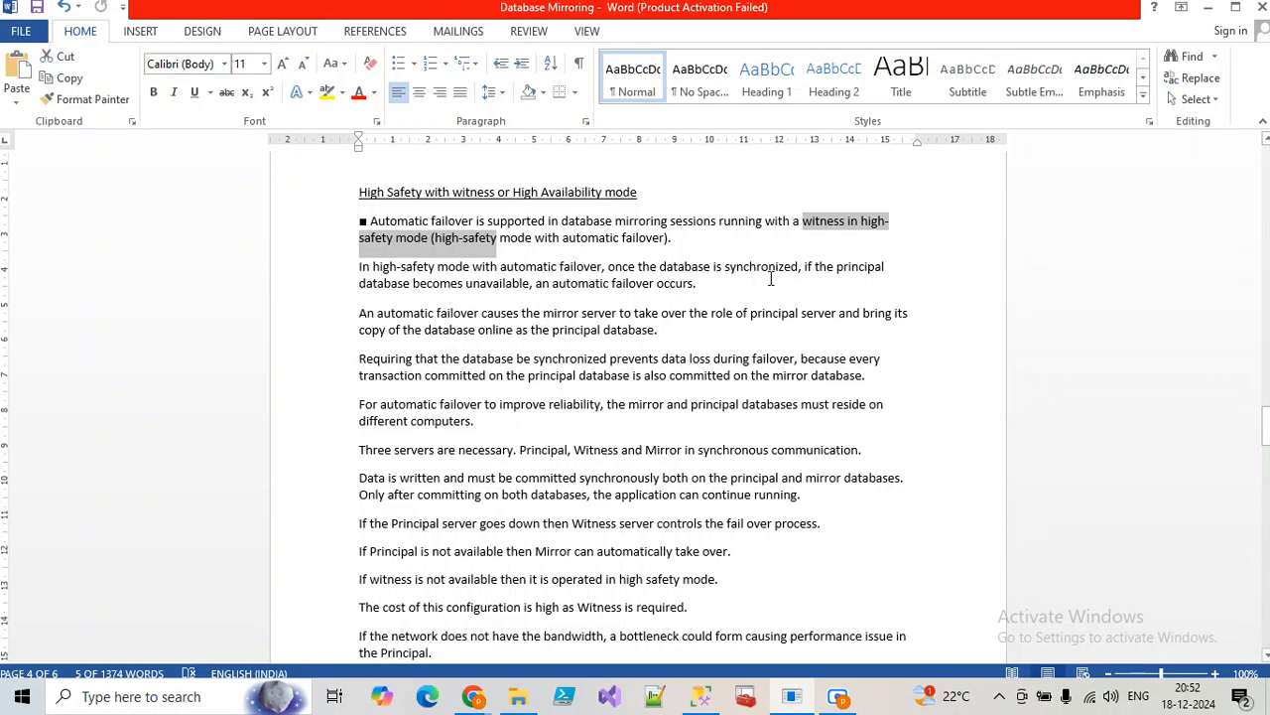
{"action": "left_click_drag", "start_coordinate": [801, 268], "coordinate": [360, 268]}
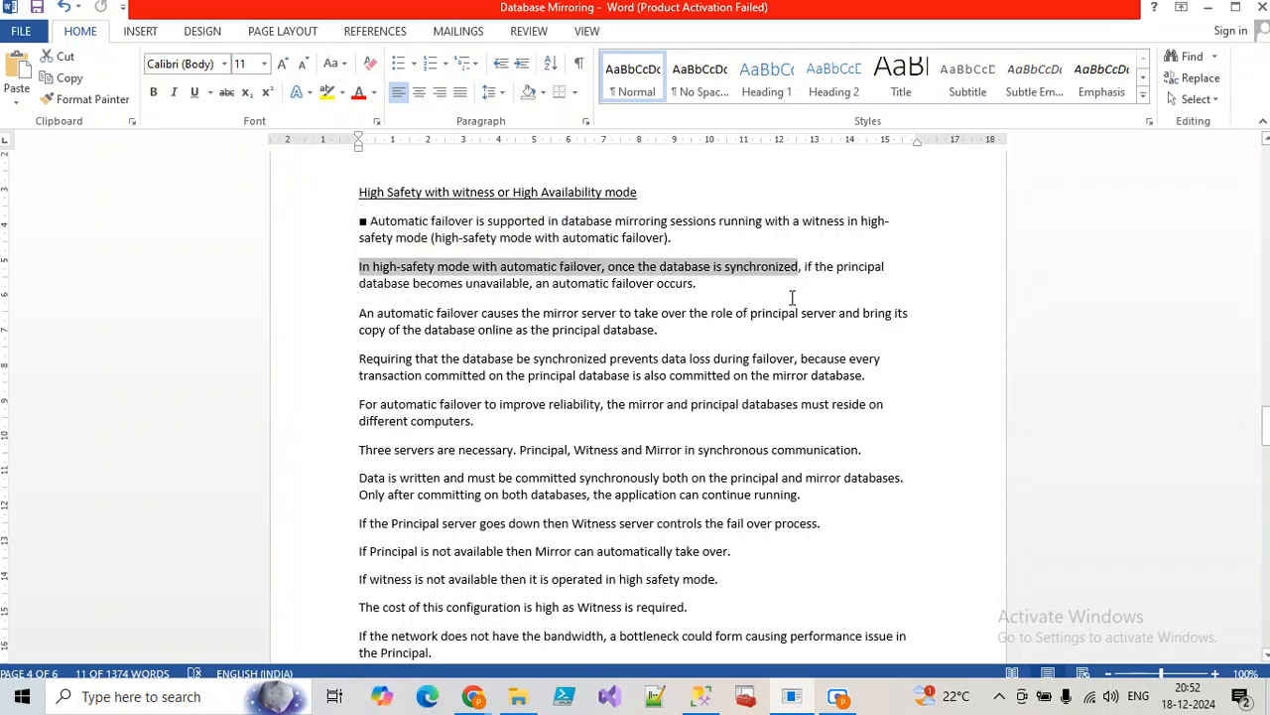
Go through the Software and Hardware Recommendations, selecting the statements on witness location, partner editions and witness editions in turn.
{"action": "scroll", "coordinate": [791, 298], "scroll_direction": "down", "scroll_amount": 3}
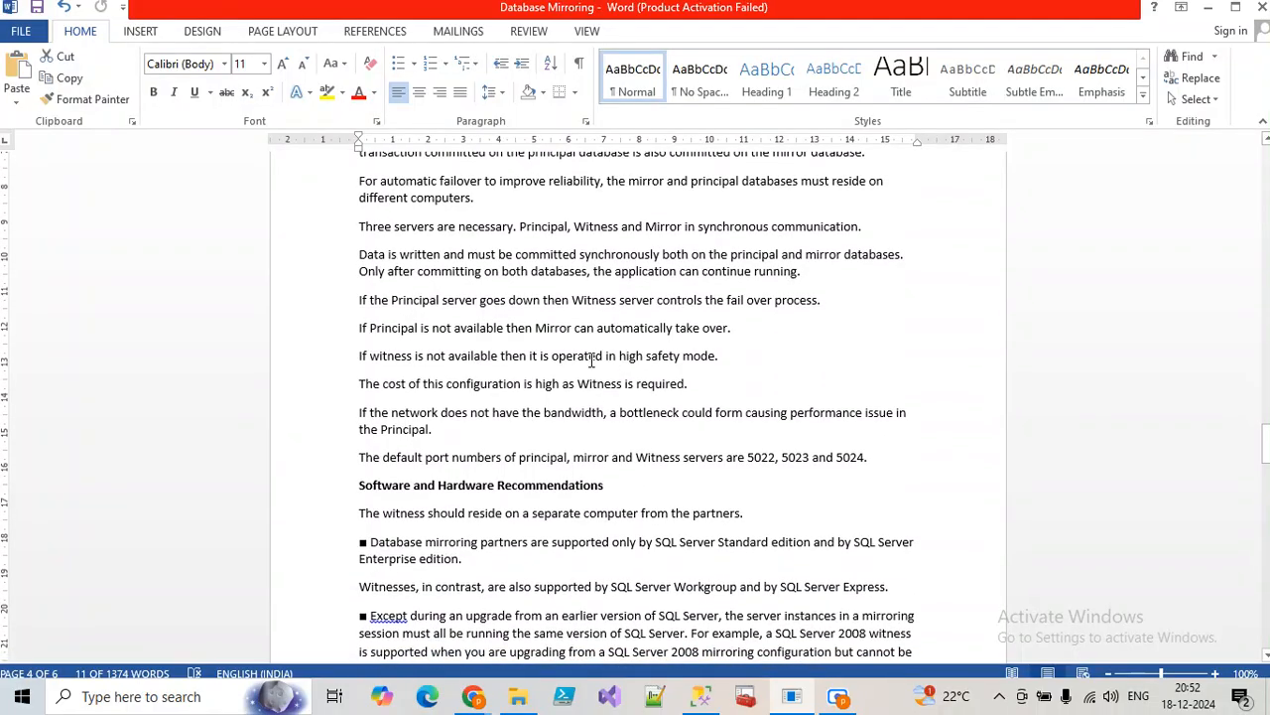
{"action": "scroll", "coordinate": [595, 359], "scroll_direction": "down", "scroll_amount": 3}
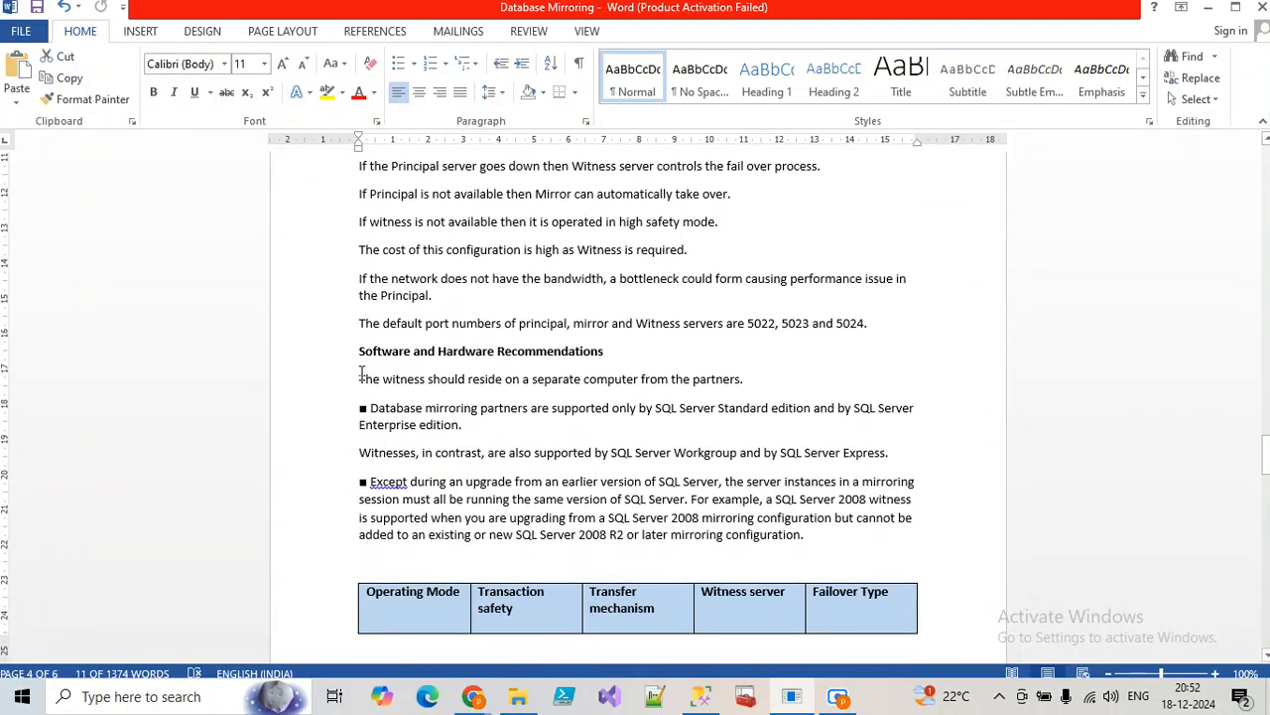
{"action": "left_click_drag", "start_coordinate": [359, 378], "coordinate": [745, 383]}
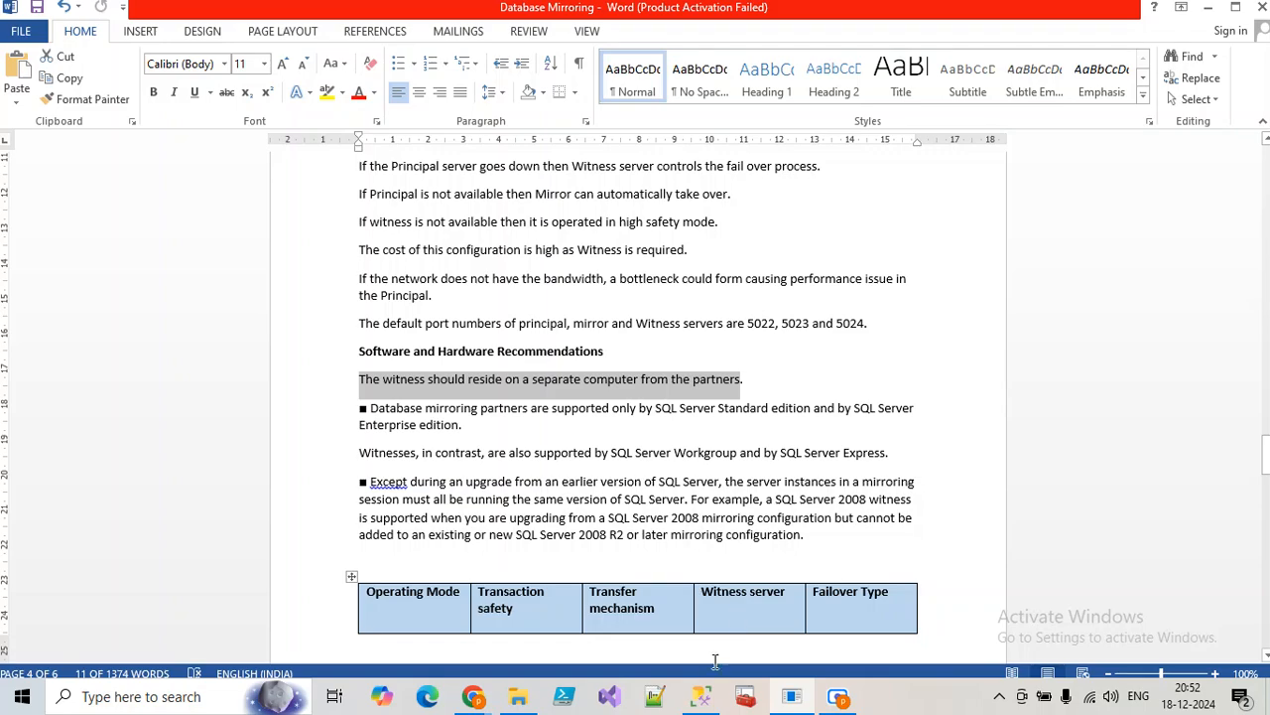
{"action": "mouse_move", "coordinate": [694, 700]}
{"action": "left_click_drag", "start_coordinate": [479, 433], "coordinate": [363, 409]}
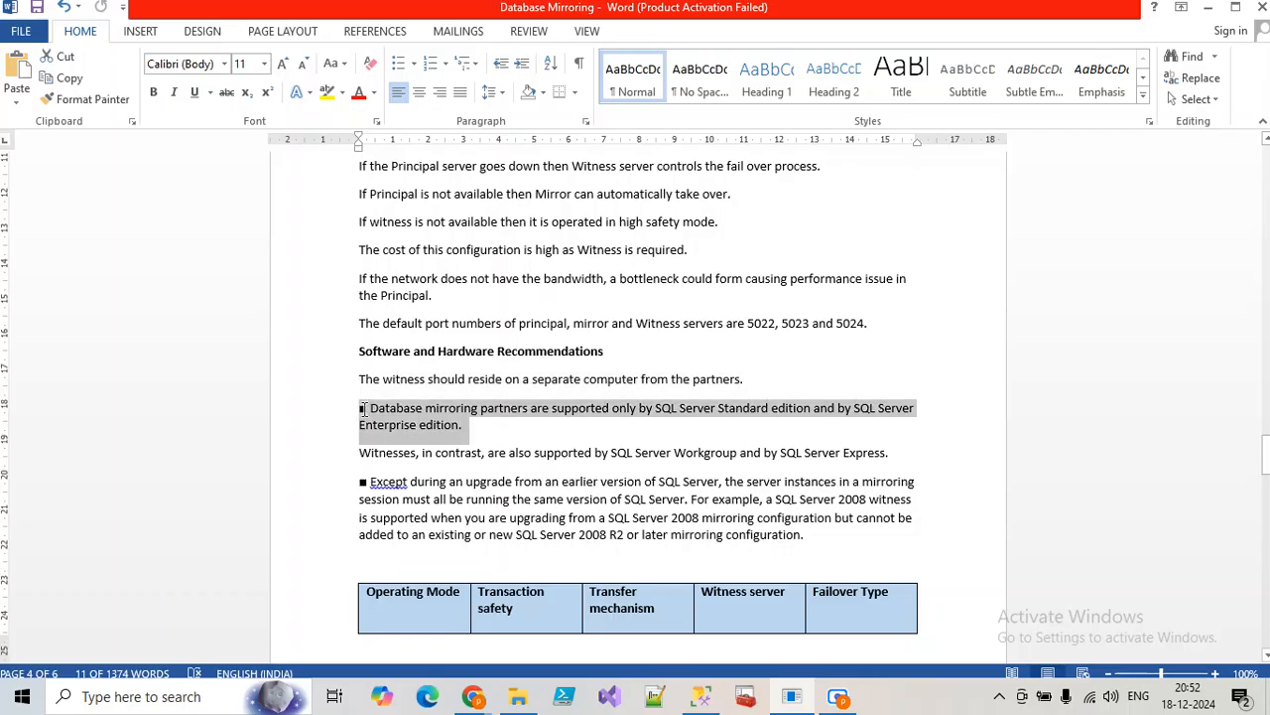
{"action": "left_click", "coordinate": [362, 409]}
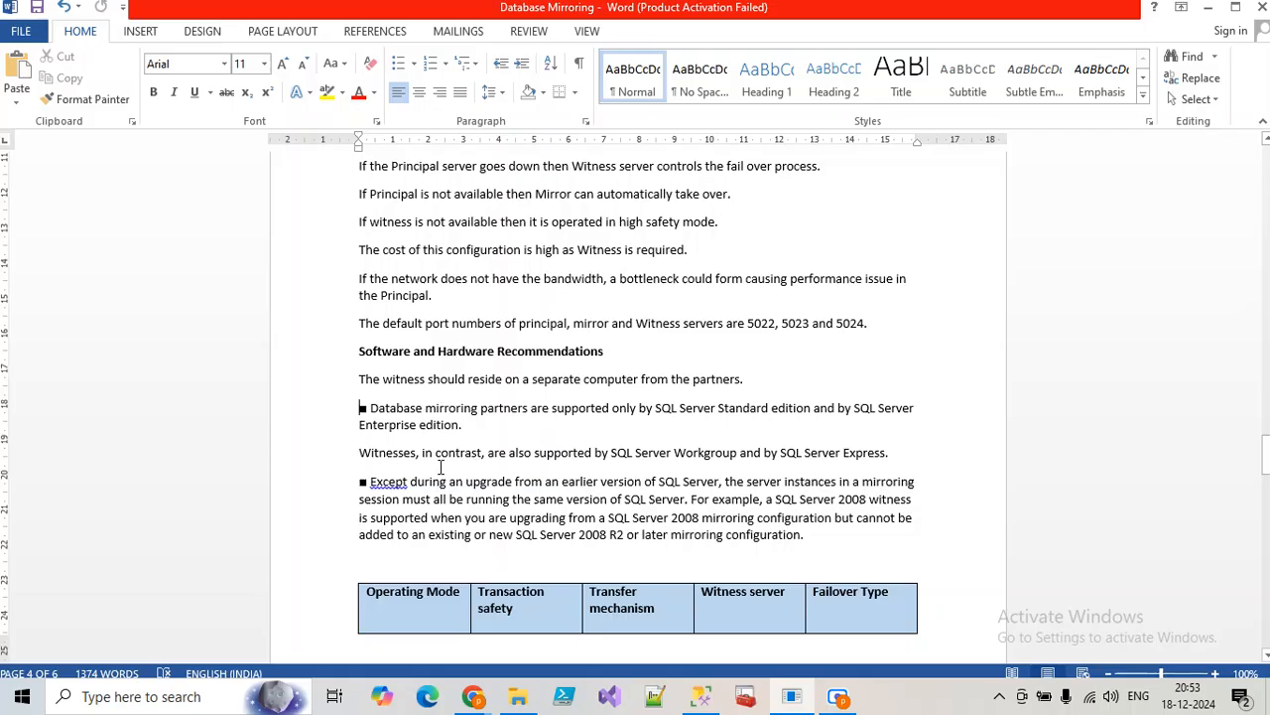
{"action": "left_click_drag", "start_coordinate": [893, 454], "coordinate": [361, 463]}
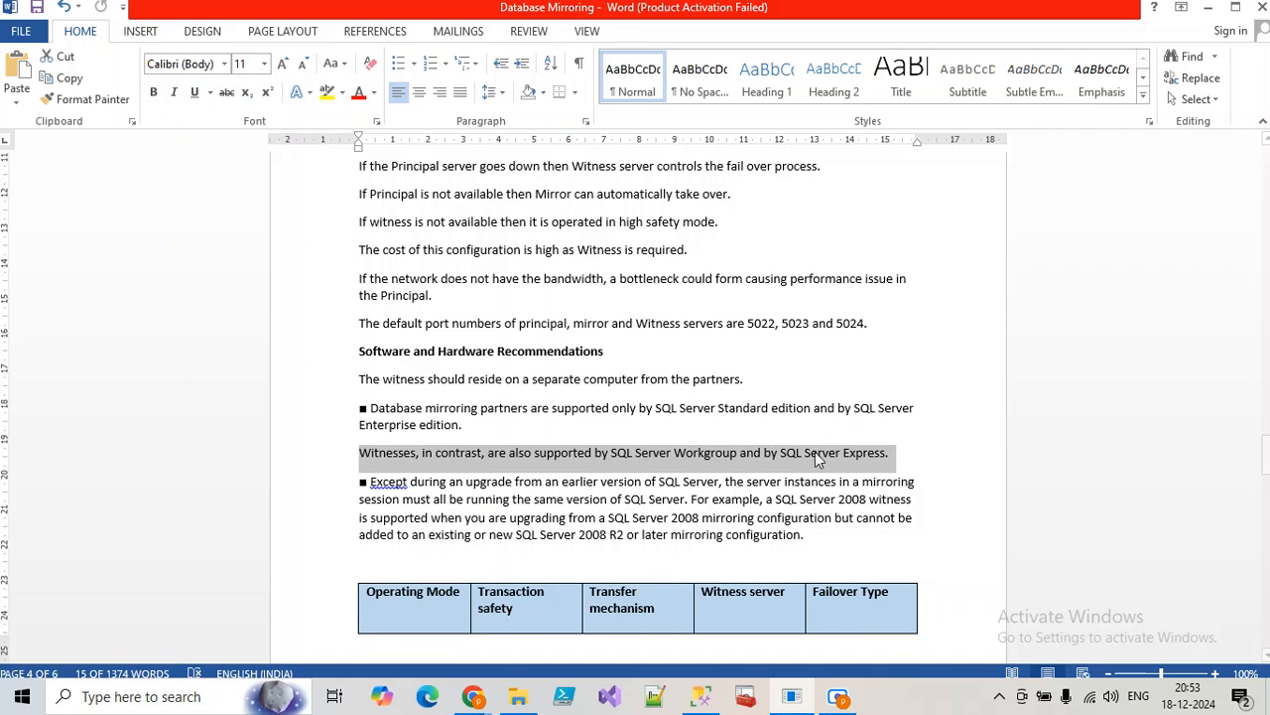
Insert a blank line above the Operating Mode table to move its header row onto the same page as the other rows.
{"action": "scroll", "coordinate": [761, 449], "scroll_direction": "down", "scroll_amount": 5}
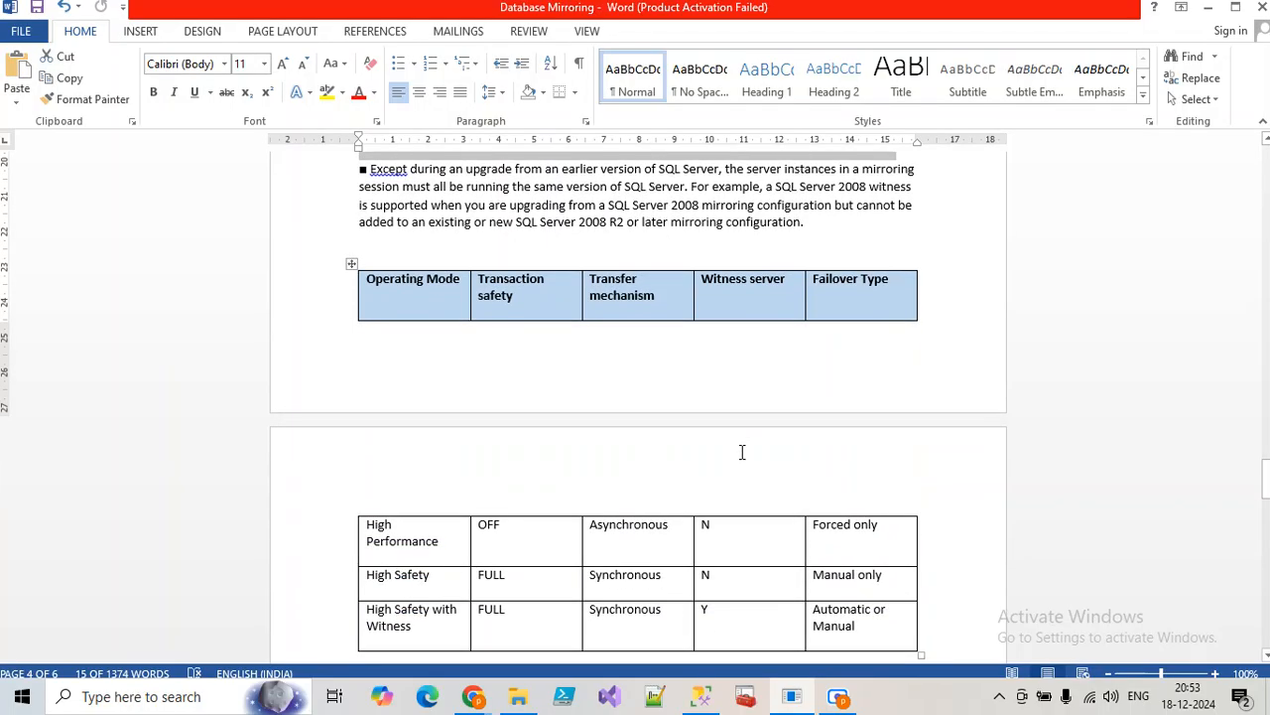
{"action": "left_click", "coordinate": [397, 249]}
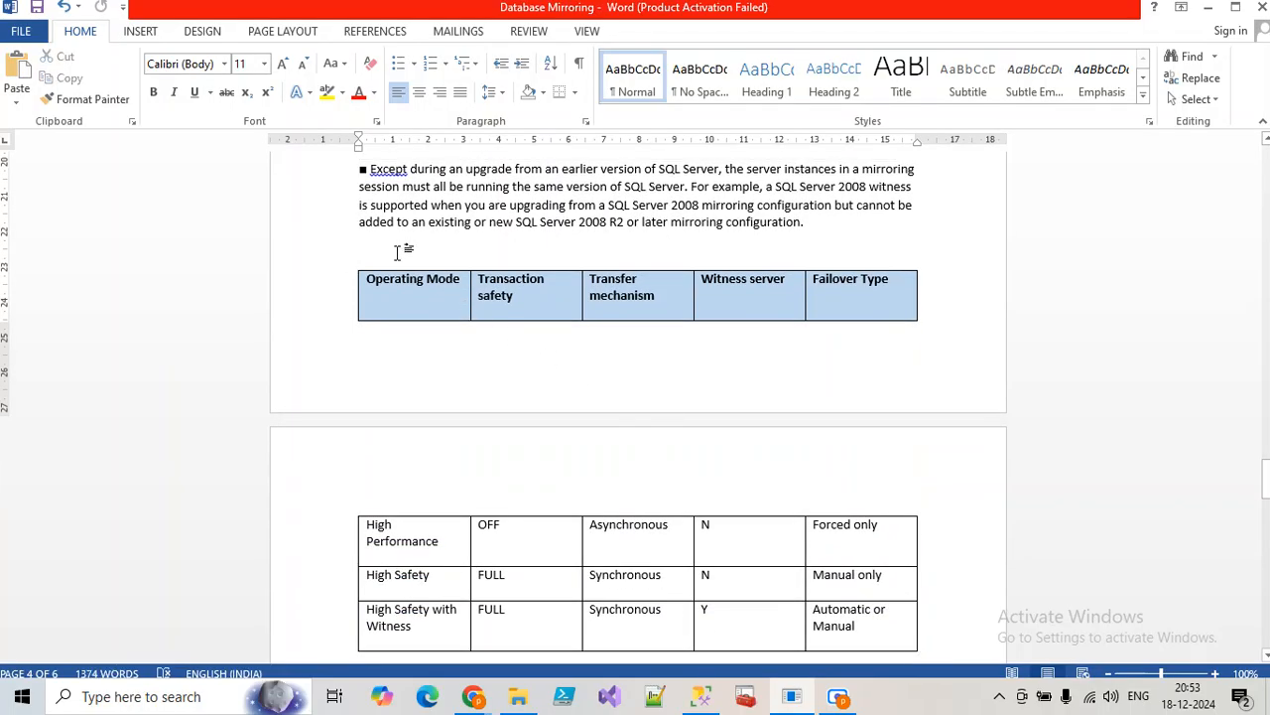
{"action": "key", "text": "Return"}
{"action": "scroll", "coordinate": [420, 303], "scroll_direction": "down", "scroll_amount": 2}
{"action": "scroll", "coordinate": [420, 303], "scroll_direction": "down", "scroll_amount": 2}
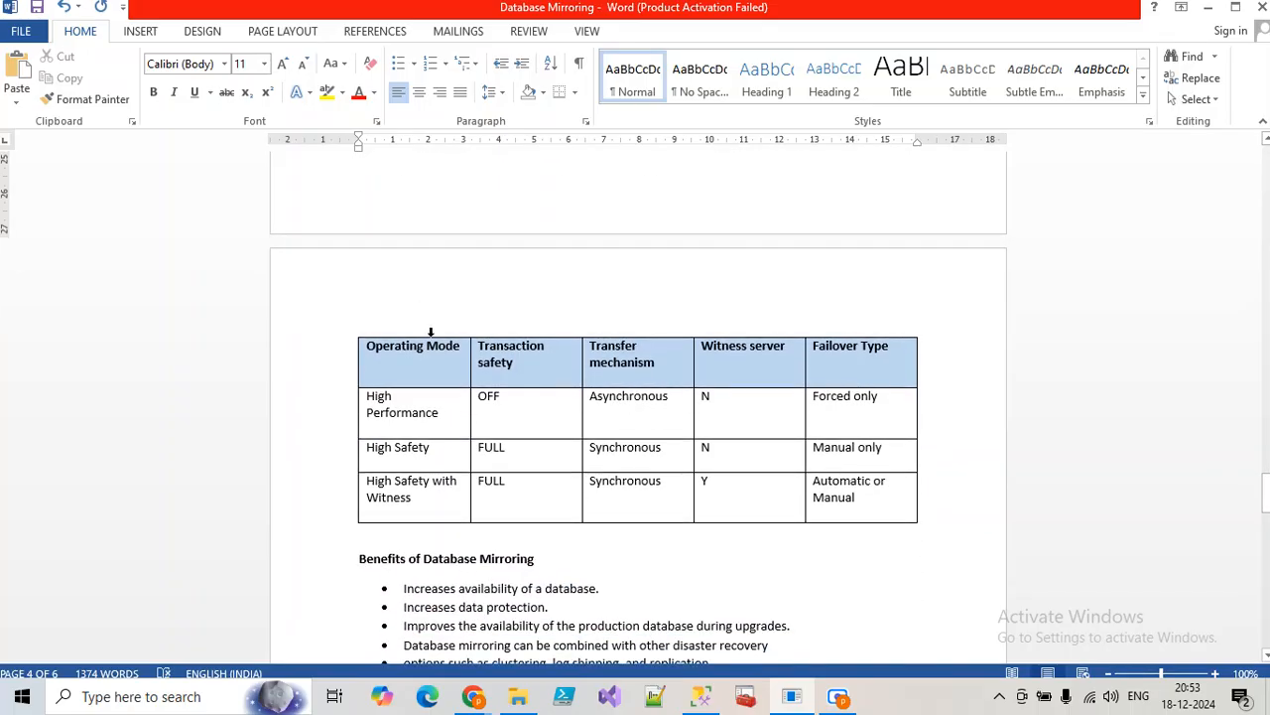
{"action": "scroll", "coordinate": [443, 355], "scroll_direction": "down", "scroll_amount": 1}
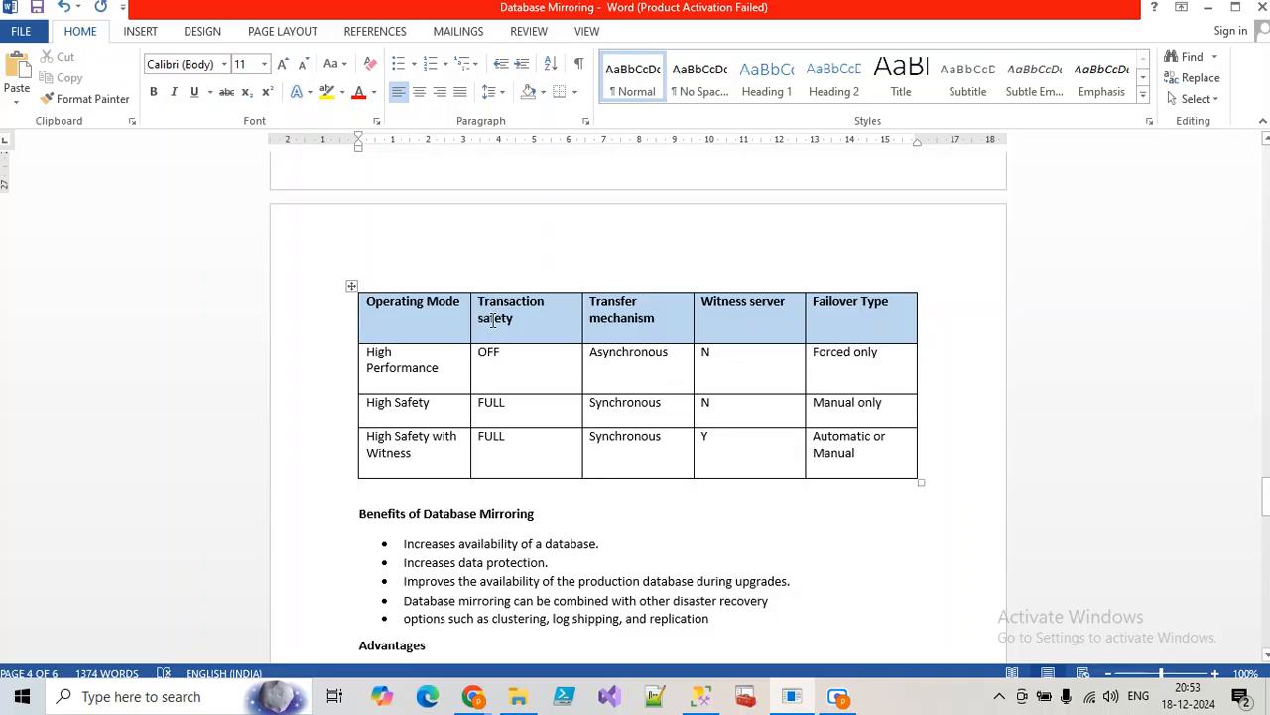
Examine the High Performance row of the table, selecting its transaction safety, transfer mechanism, witness server and failover type entries in turn.
{"action": "mouse_move", "coordinate": [506, 352]}
{"action": "left_mouse_down"}
{"action": "mouse_move", "coordinate": [476, 356]}
{"action": "mouse_move", "coordinate": [506, 352]}
{"action": "left_mouse_up"}
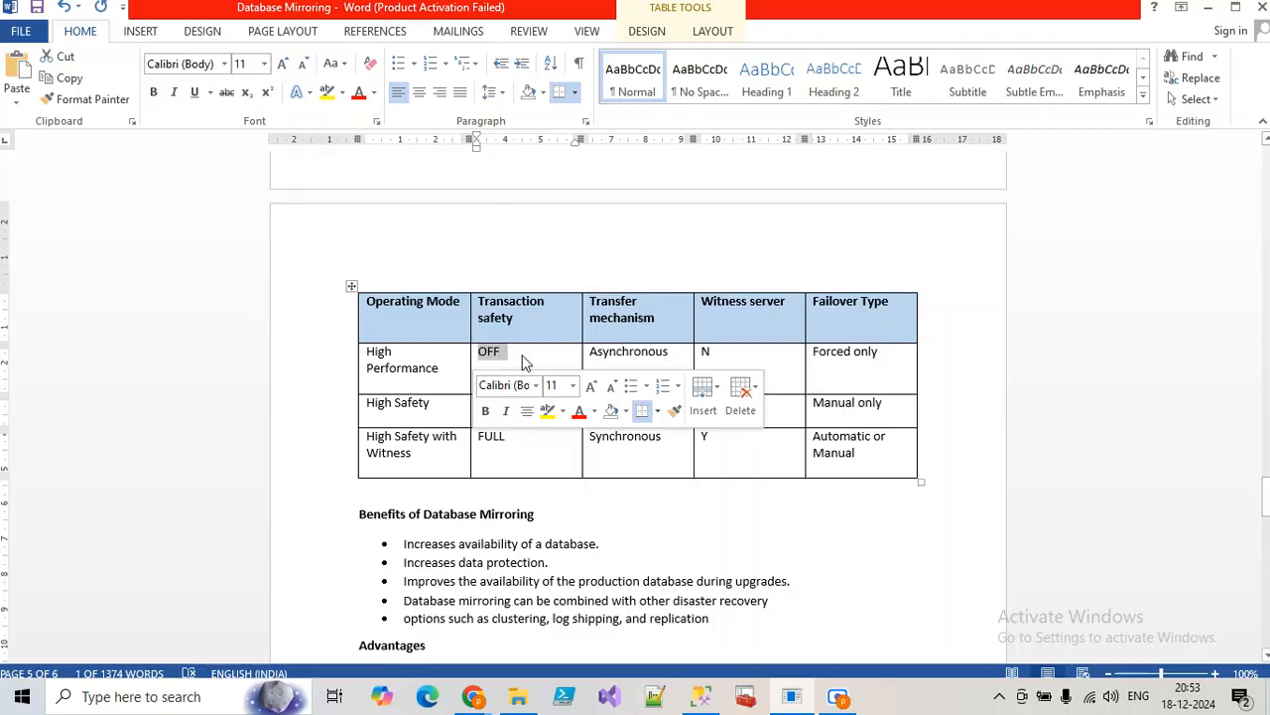
{"action": "left_click", "coordinate": [518, 353]}
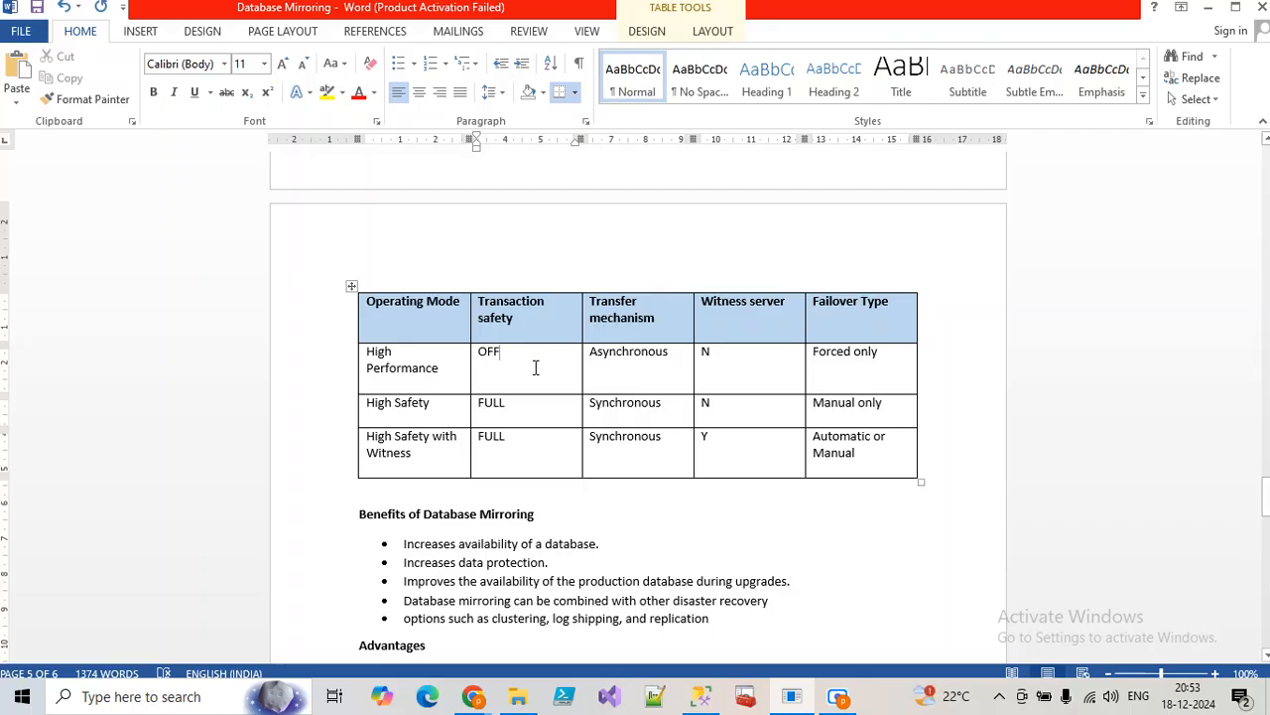
{"action": "left_click", "coordinate": [676, 359]}
{"action": "left_click", "coordinate": [587, 360], "text": "shift"}
{"action": "left_click", "coordinate": [709, 361]}
{"action": "left_click", "coordinate": [700, 363], "text": "shift"}
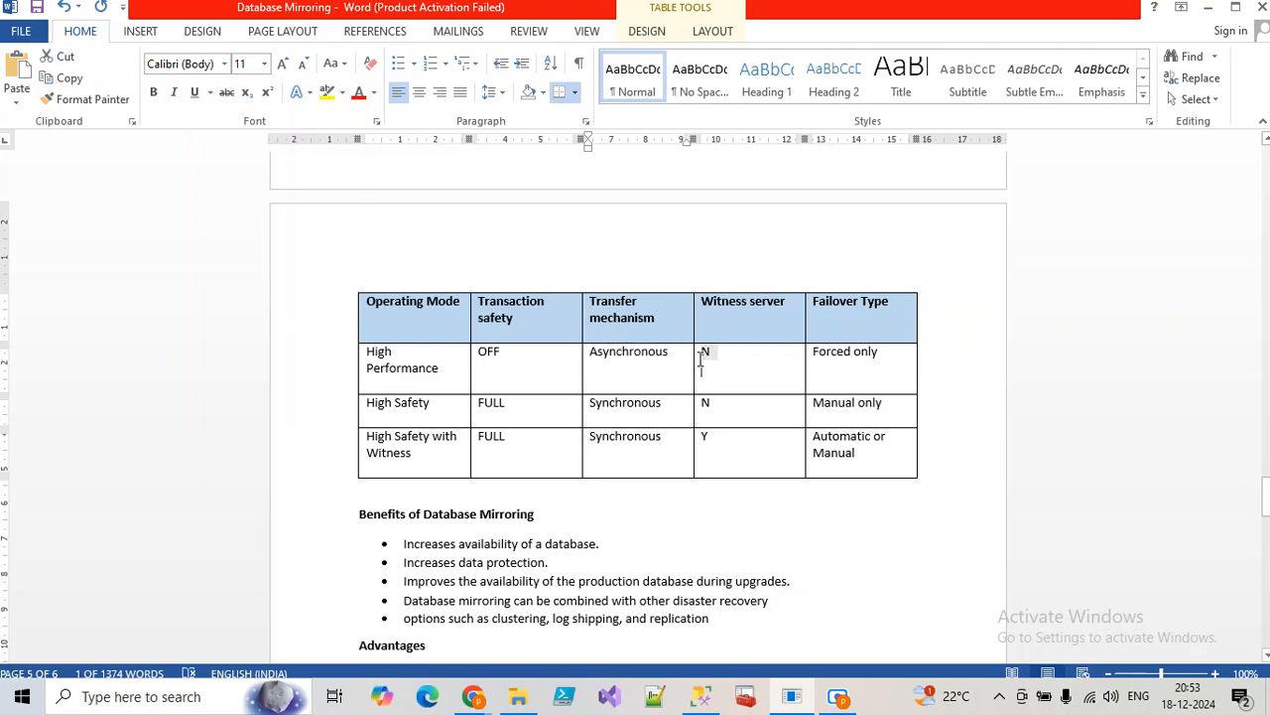
{"action": "left_click", "coordinate": [881, 352]}
{"action": "left_click_drag", "start_coordinate": [875, 351], "coordinate": [817, 351]}
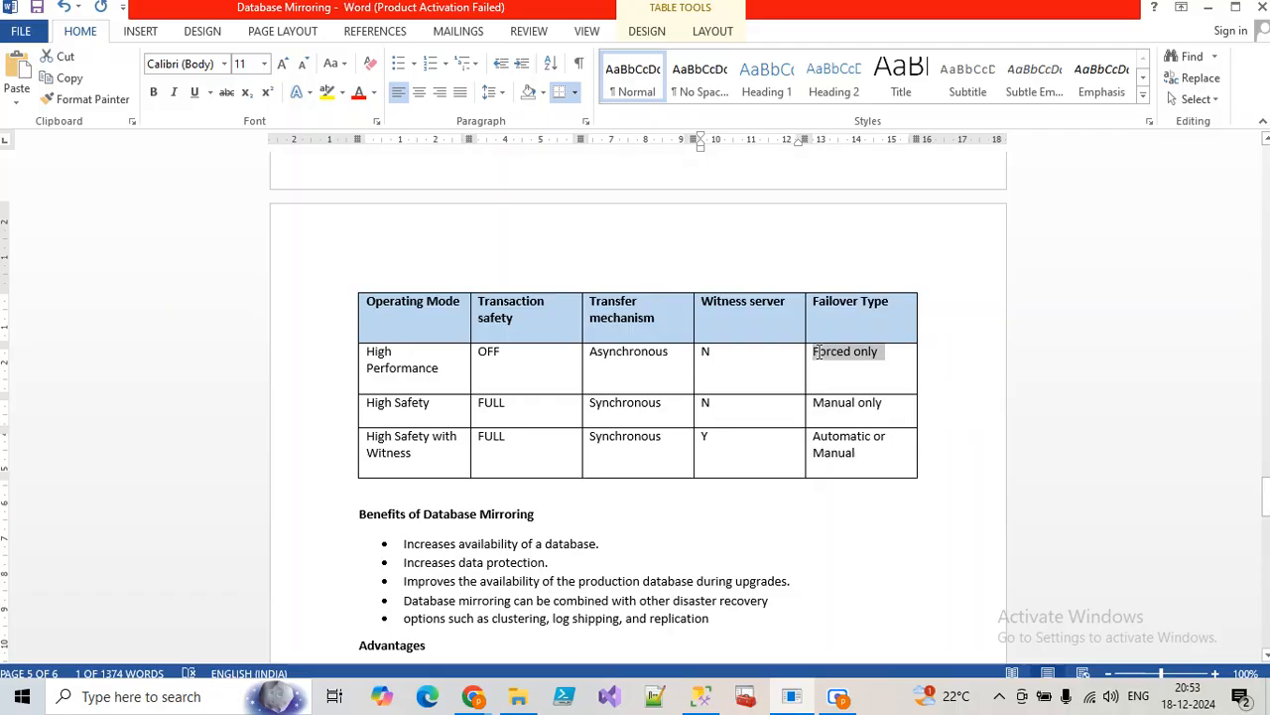
{"action": "left_click", "coordinate": [818, 351]}
{"action": "left_click", "coordinate": [882, 355]}
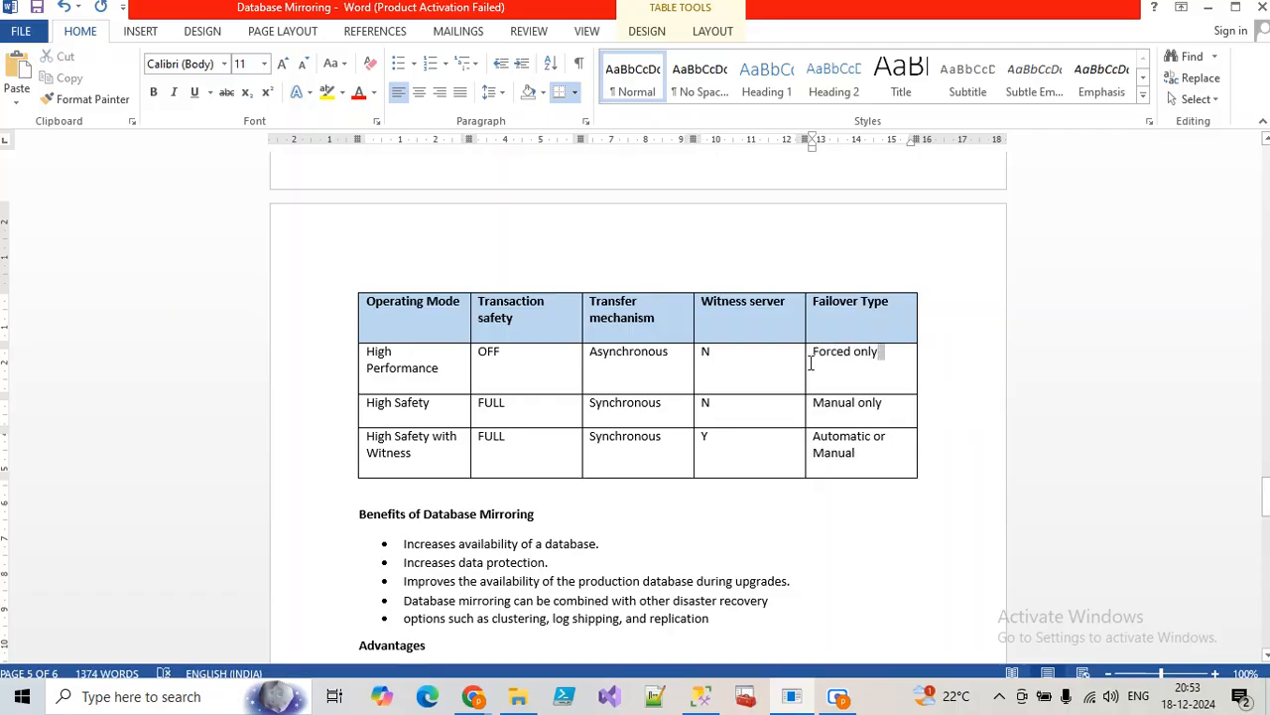
{"action": "left_click", "coordinate": [812, 355], "text": "shift"}
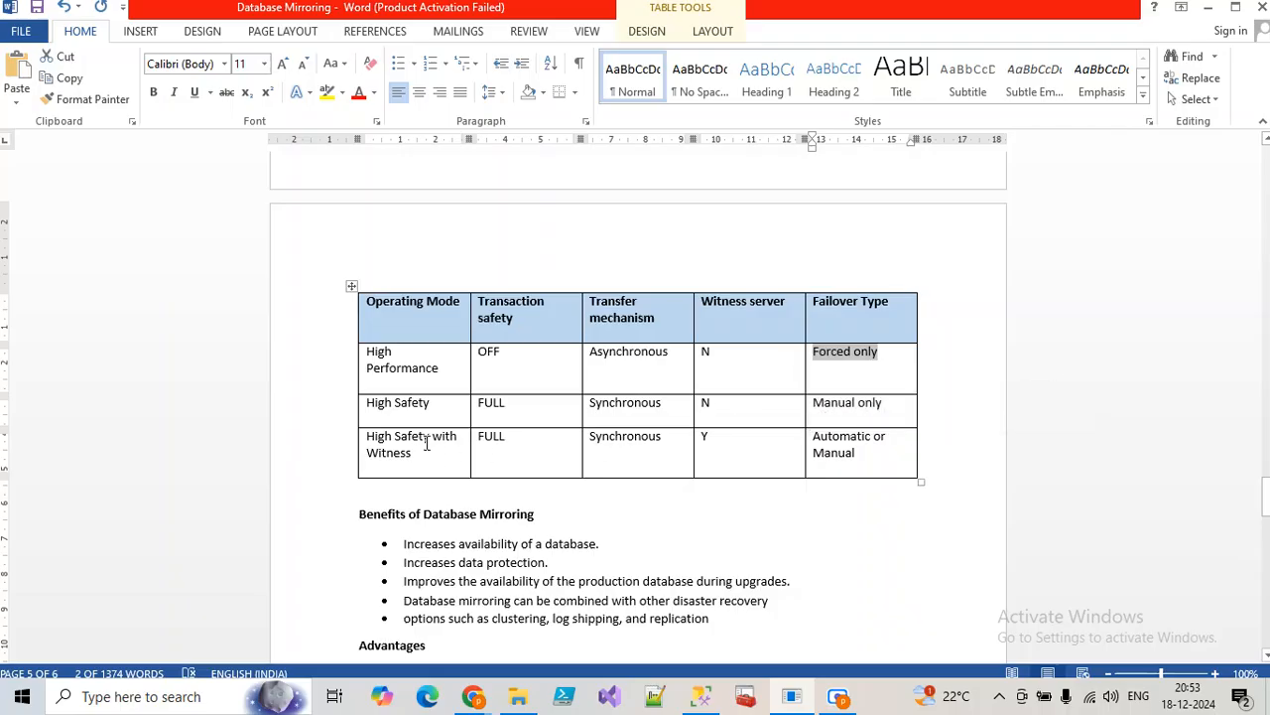
Examine the High Safety row of the table, selecting its transaction safety, transfer mechanism, witness server and failover type entries.
{"action": "left_click_drag", "start_coordinate": [434, 404], "coordinate": [367, 404]}
{"action": "left_click", "coordinate": [375, 405]}
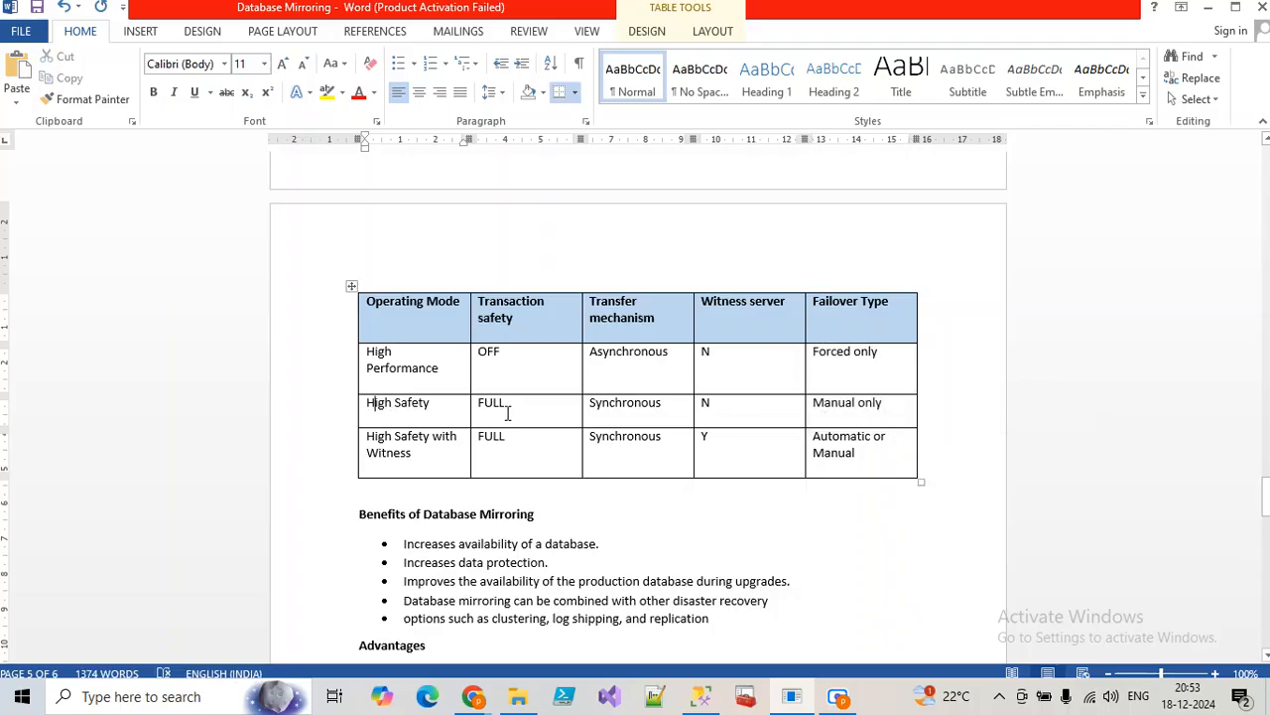
{"action": "double_click", "coordinate": [497, 406]}
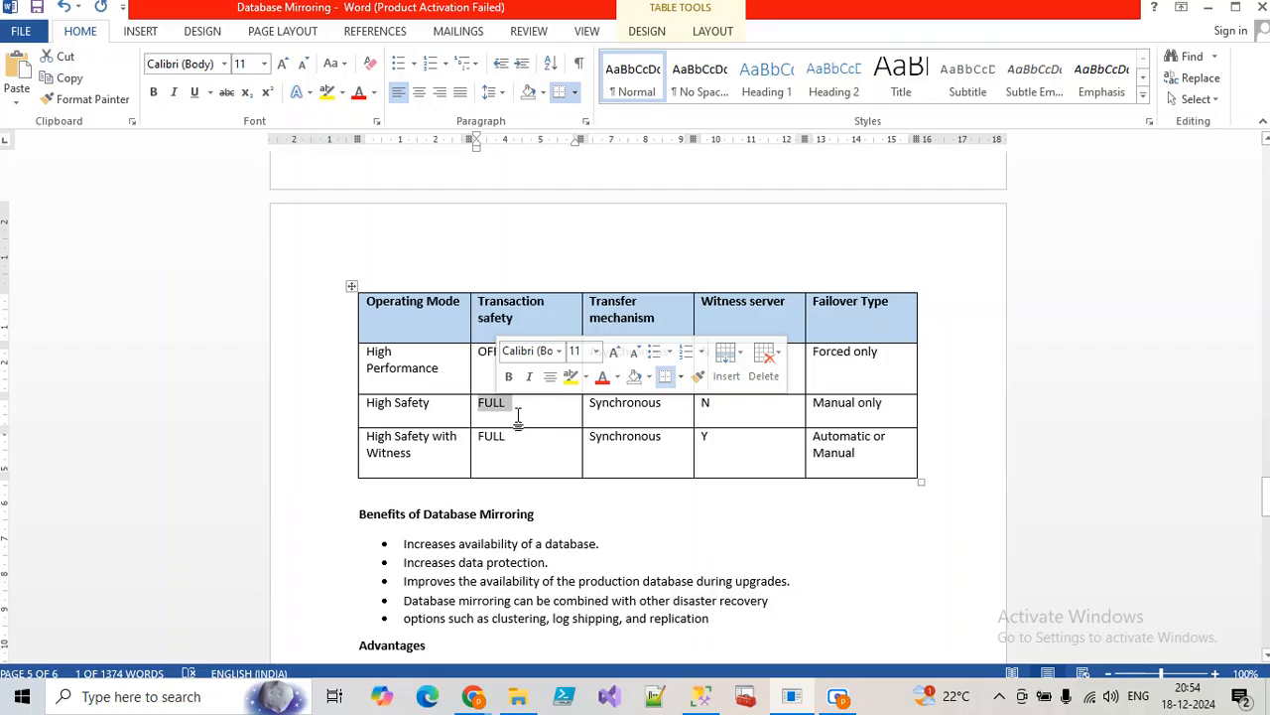
{"action": "double_click", "coordinate": [635, 410]}
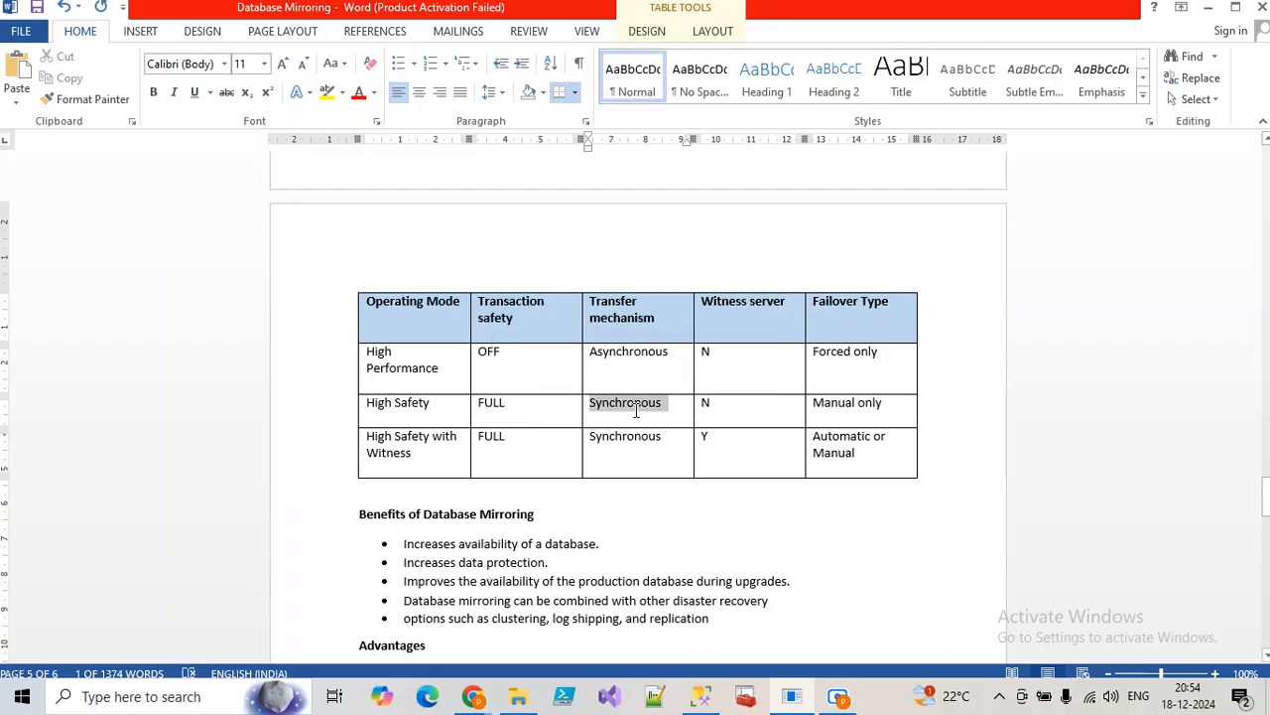
{"action": "left_click", "coordinate": [720, 412]}
{"action": "double_click", "coordinate": [705, 404]}
{"action": "left_click_drag", "start_coordinate": [890, 406], "coordinate": [822, 406]}
{"action": "left_click", "coordinate": [814, 405]}
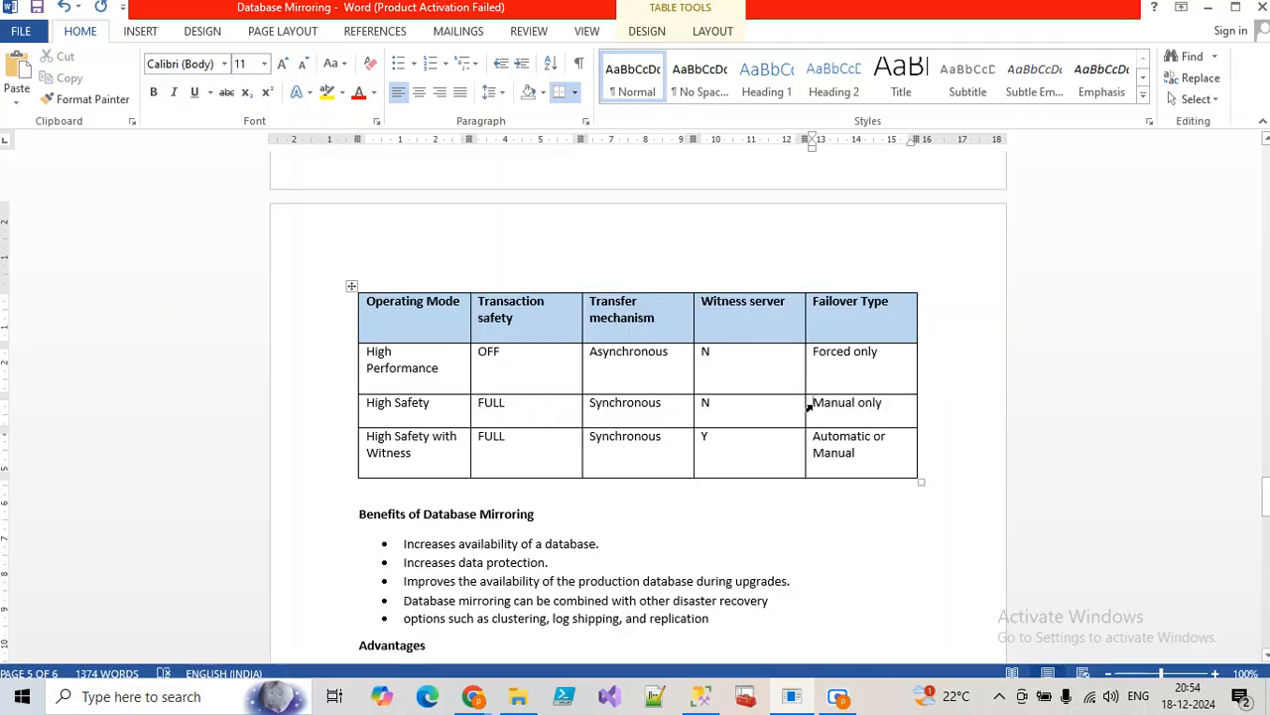
{"action": "double_click", "coordinate": [705, 404]}
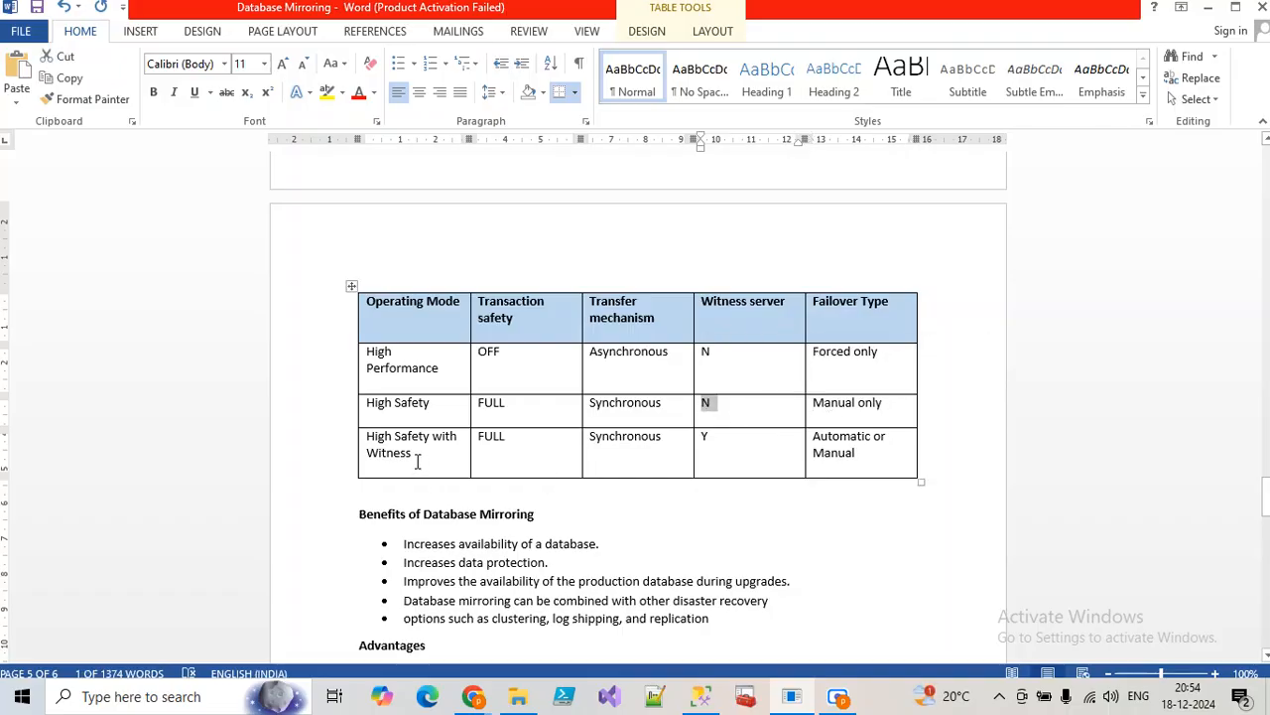
Examine the High Safety with Witness row, selecting its transaction safety, transfer mechanism, witness server and automatic failover entries in turn.
{"action": "left_click_drag", "start_coordinate": [418, 462], "coordinate": [359, 452]}
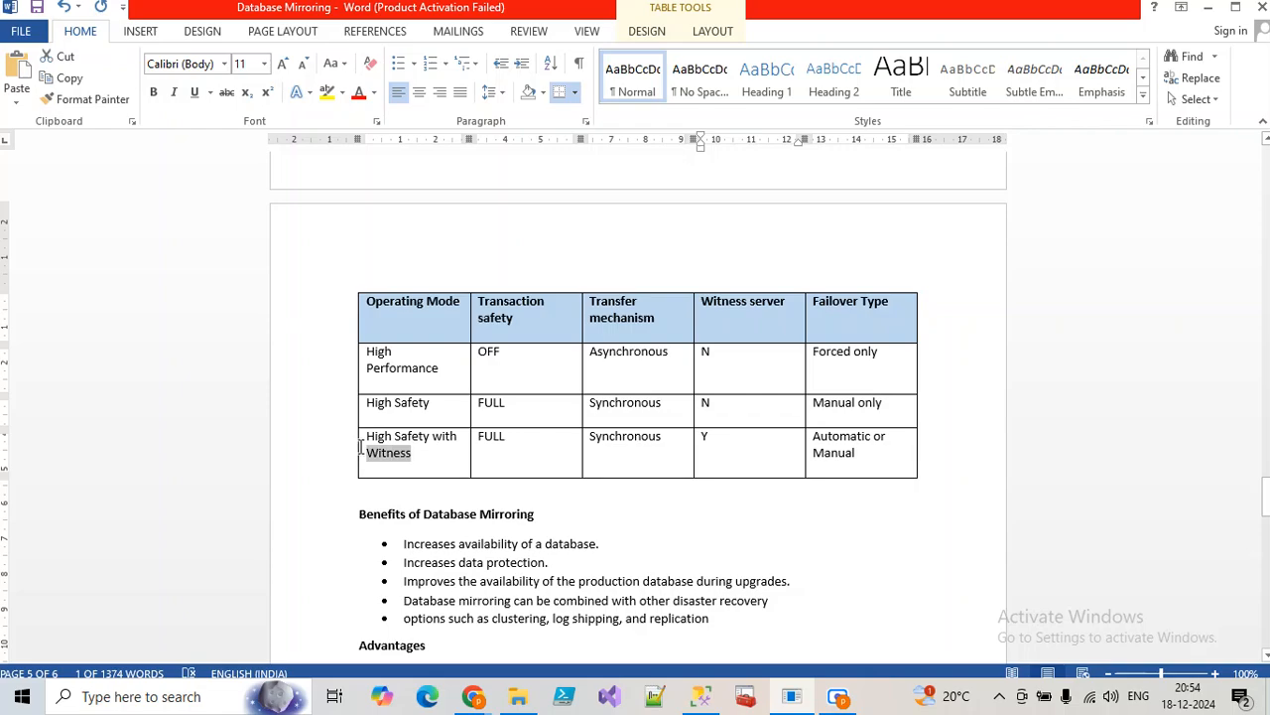
{"action": "left_click", "coordinate": [517, 447]}
{"action": "double_click", "coordinate": [482, 441]}
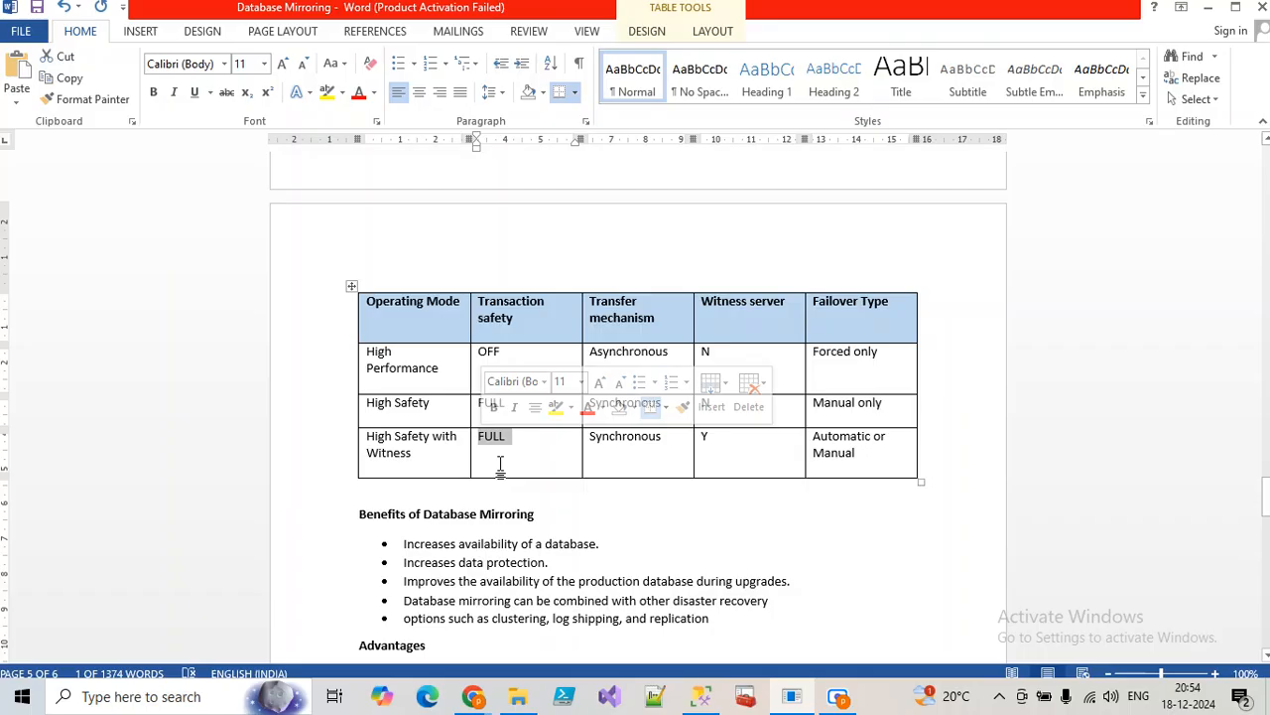
{"action": "double_click", "coordinate": [618, 444]}
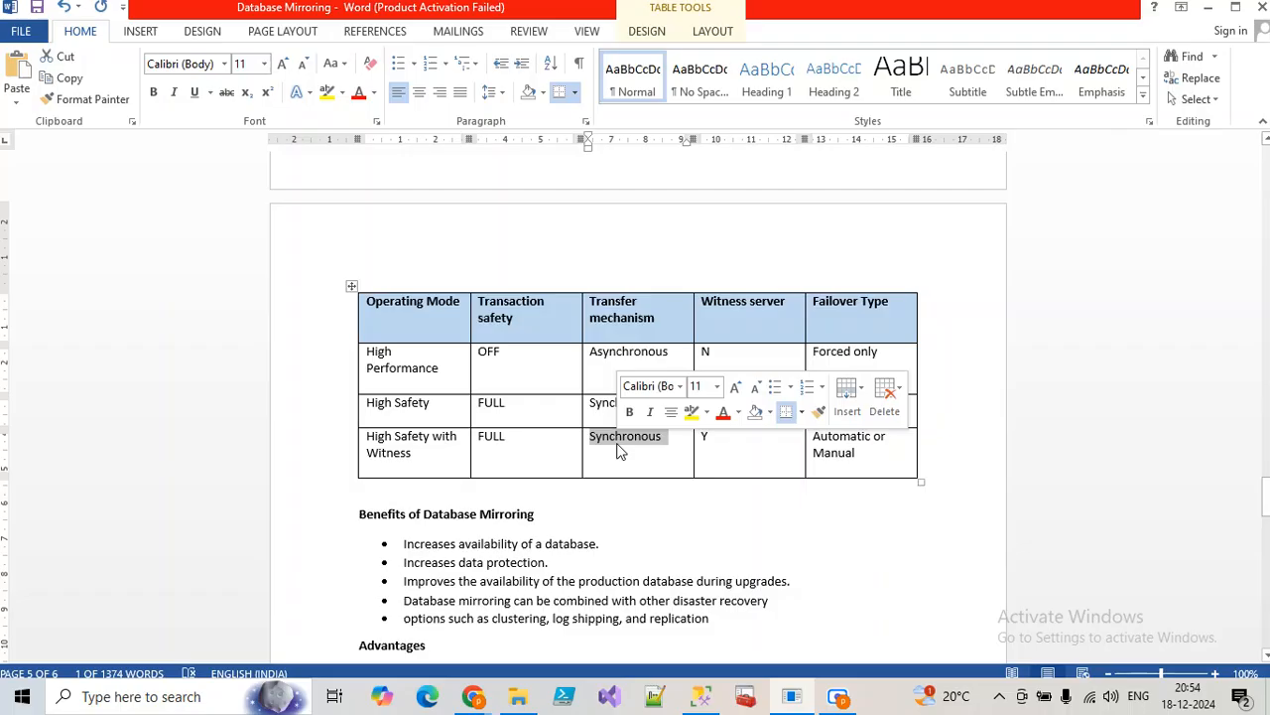
{"action": "double_click", "coordinate": [703, 441]}
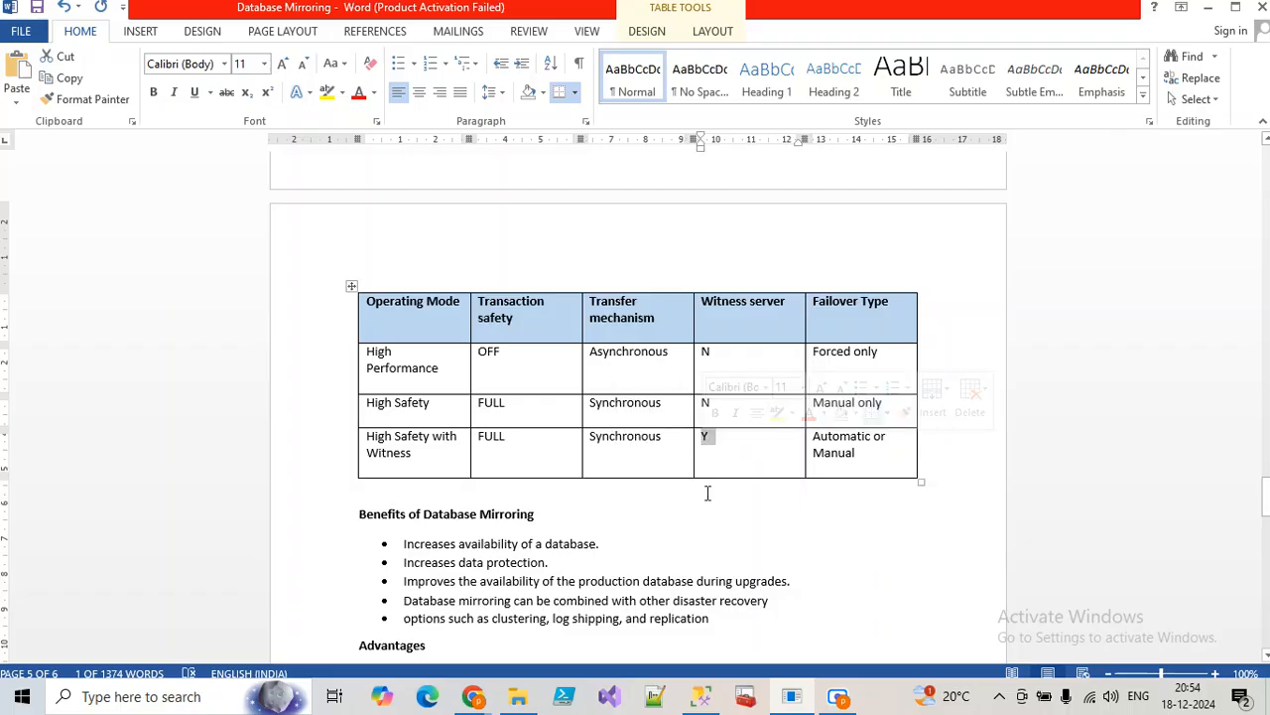
{"action": "double_click", "coordinate": [859, 437]}
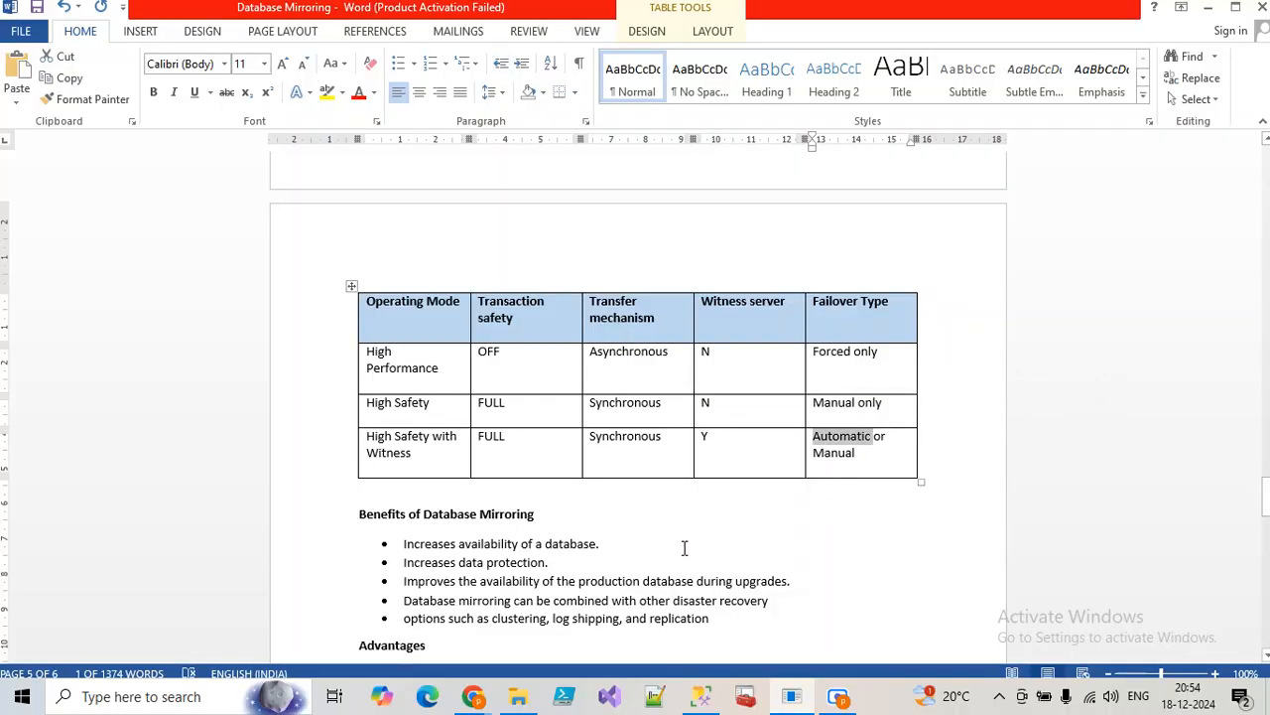
Switch to SQL Server Management Studio and close the SQLQuery10.sql query without saving it.
{"action": "left_click", "coordinate": [703, 695]}
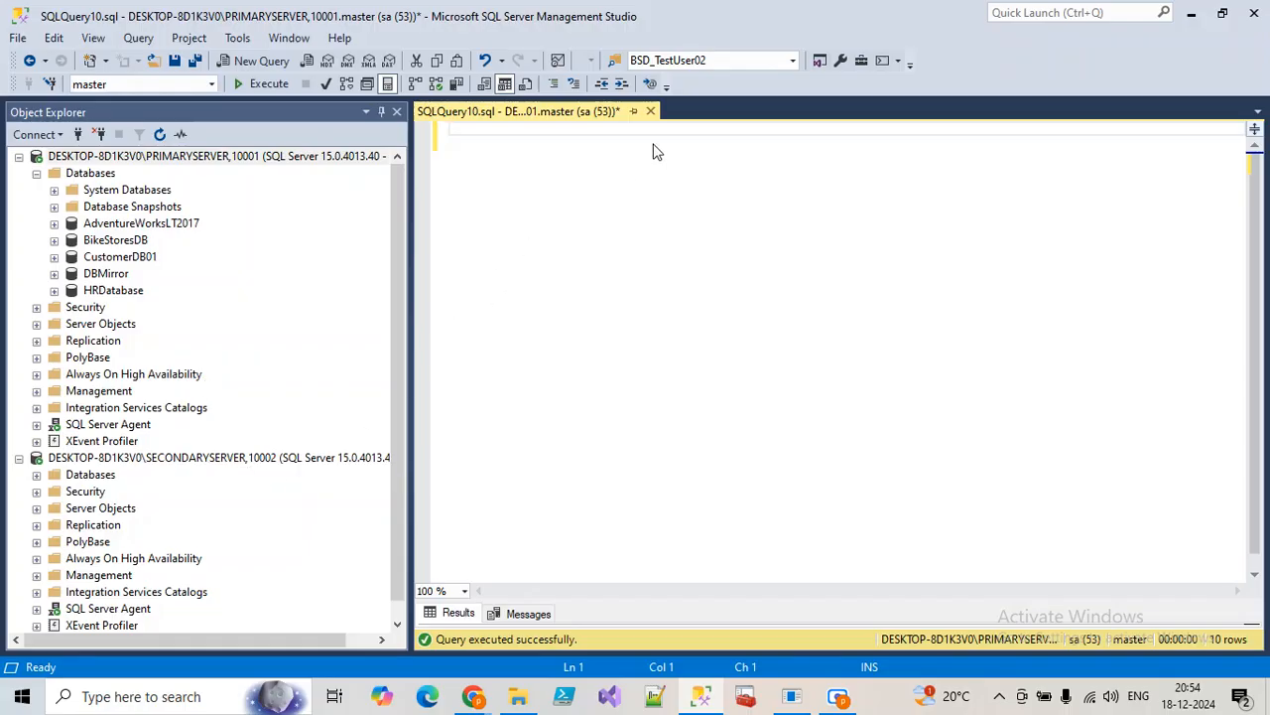
{"action": "left_click", "coordinate": [651, 113]}
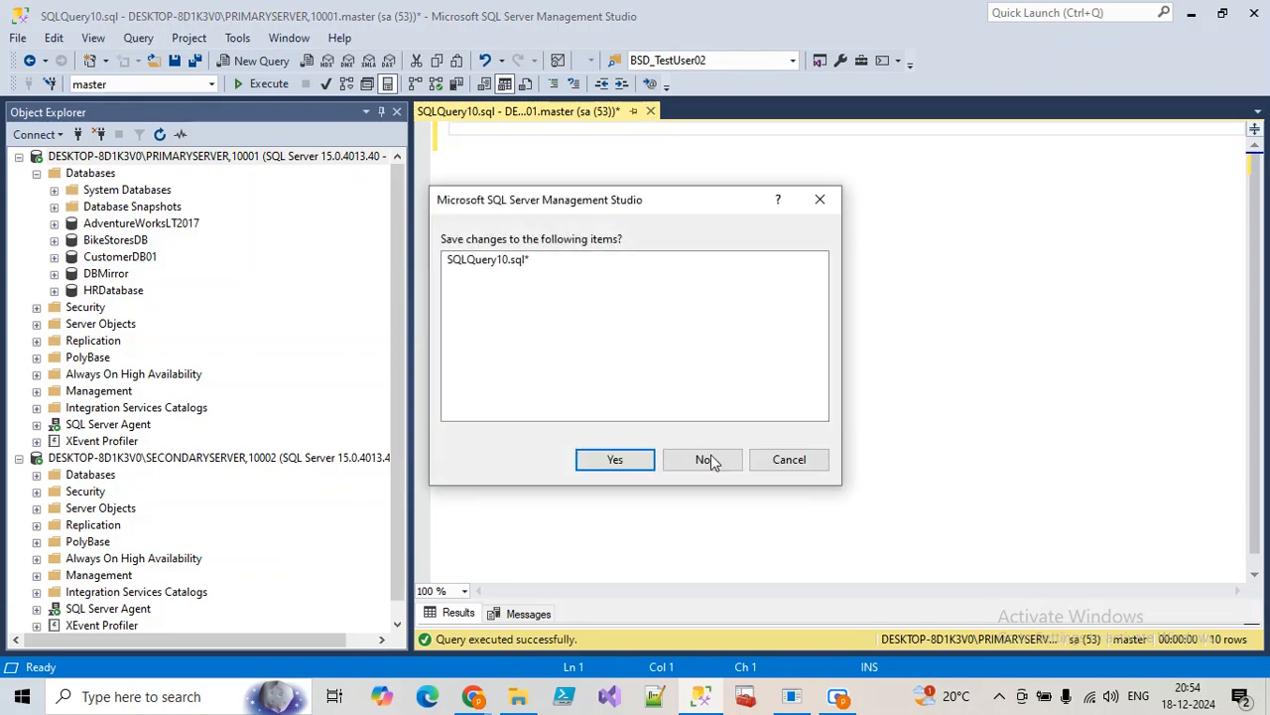
{"action": "left_click", "coordinate": [722, 467]}
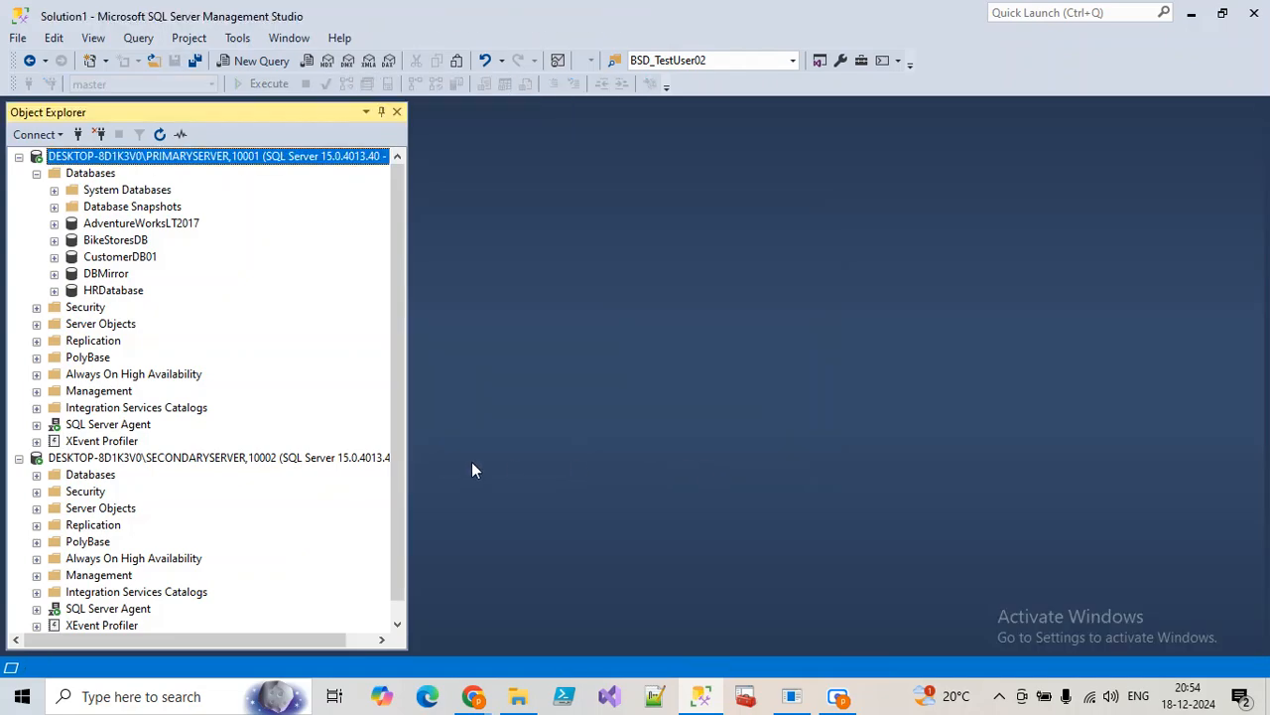
Script a full backup of the DBMirror database on the primary server into a query window and dismiss the backup dialog without running it.
{"action": "right_click", "coordinate": [116, 278]}
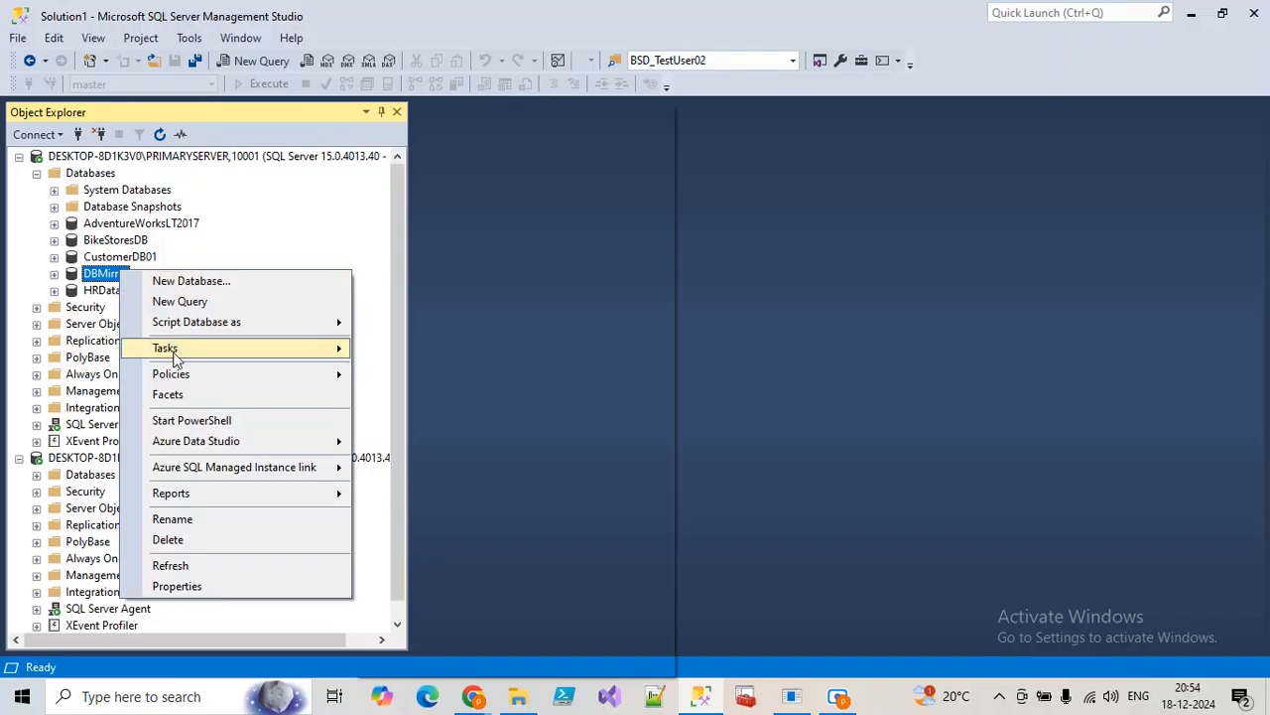
{"action": "mouse_move", "coordinate": [225, 351]}
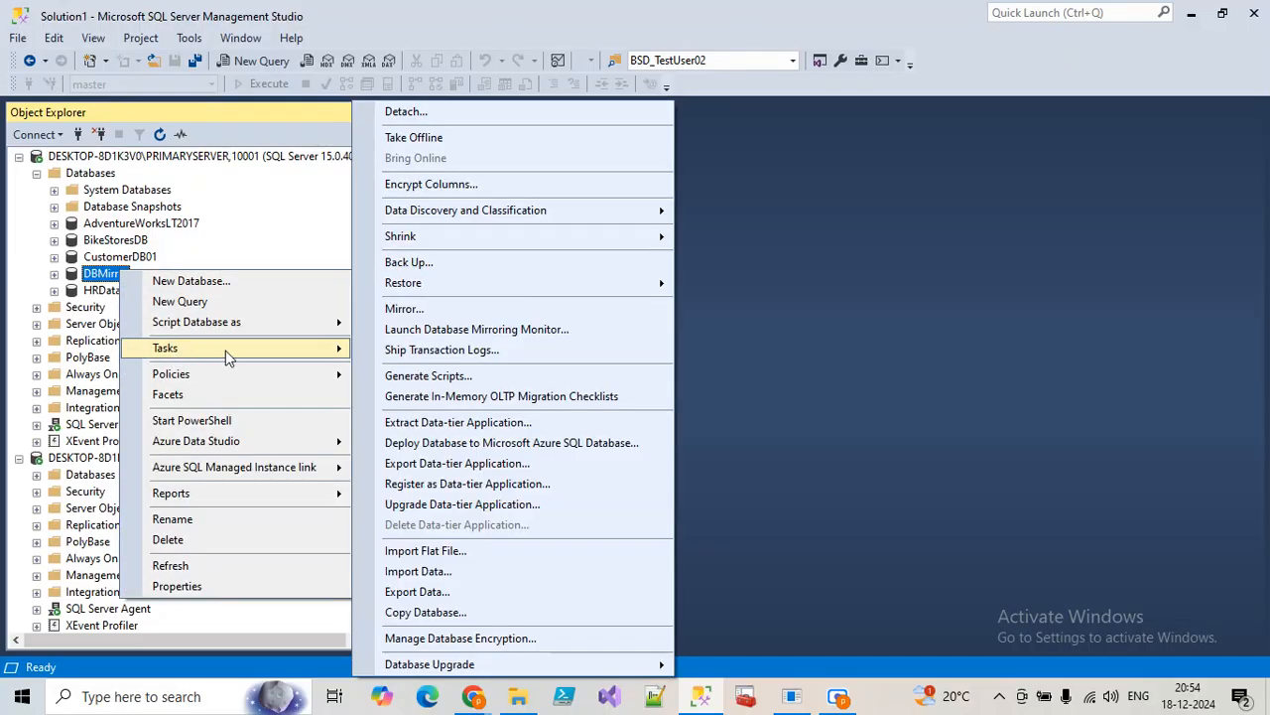
{"action": "left_click", "coordinate": [407, 262]}
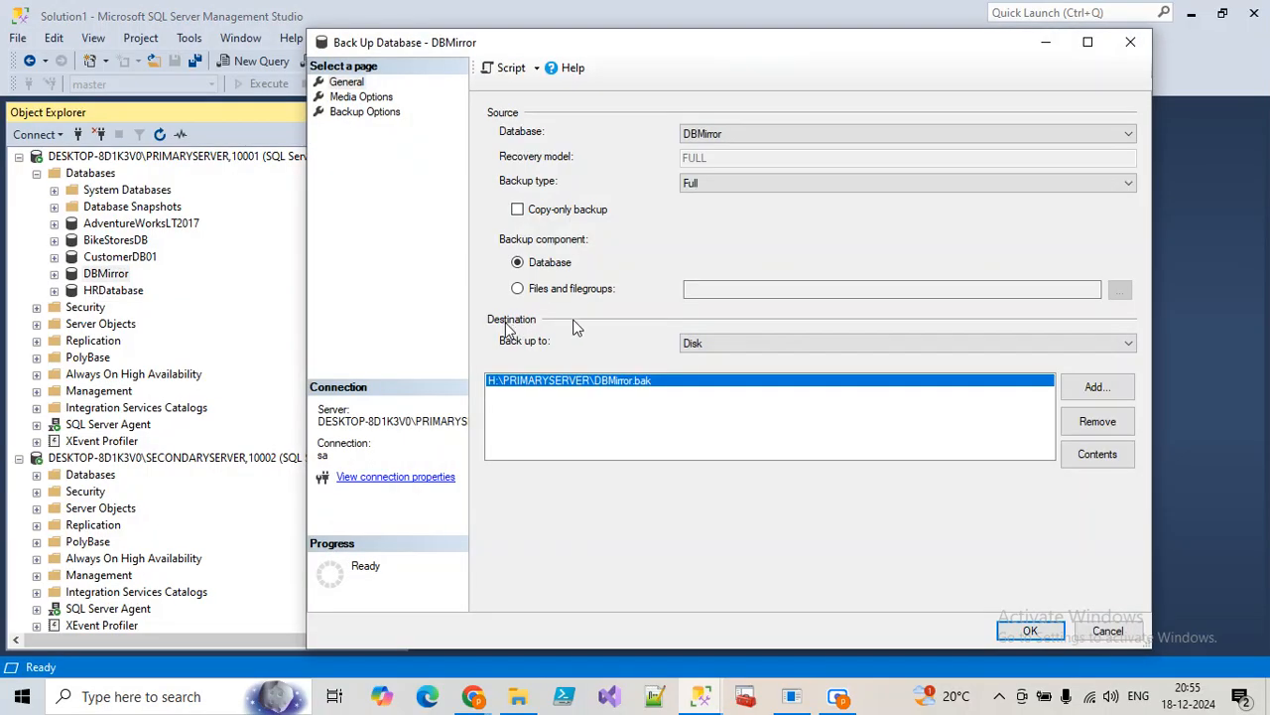
{"action": "left_click", "coordinate": [508, 68]}
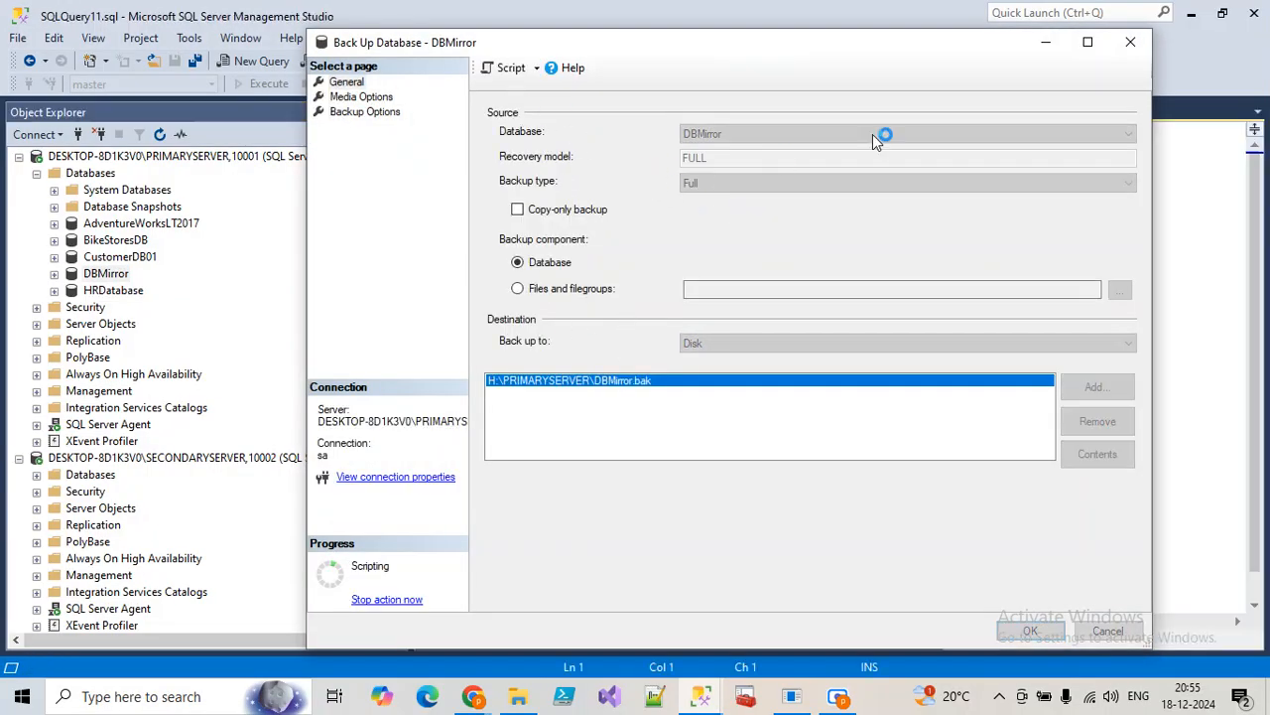
{"action": "left_click", "coordinate": [1130, 42]}
Trim the script to its BACKUP DATABASE [DBMirror] TO DISK statement and add a copy two lines below that reads BACKUP log.
{"action": "left_click_drag", "start_coordinate": [911, 129], "coordinate": [440, 156]}
{"action": "key", "text": "ctrl+c"}
{"action": "key", "text": "Delete"}
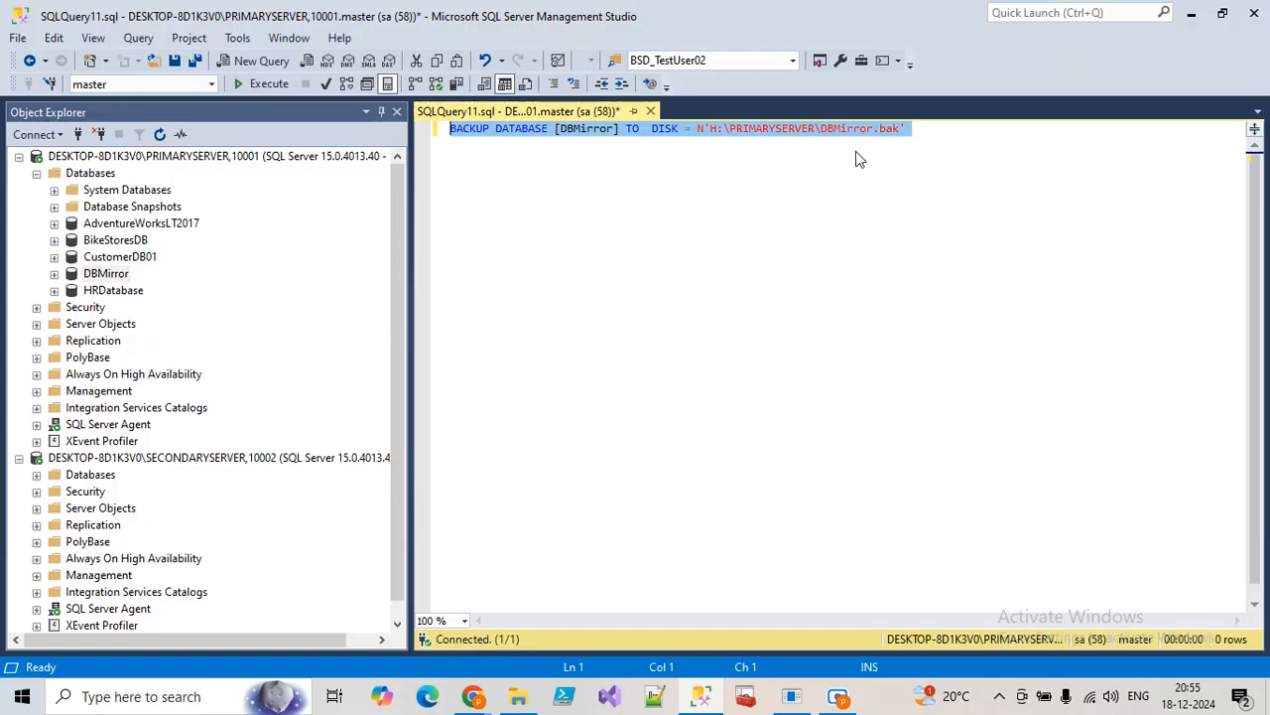
{"action": "left_click", "coordinate": [976, 159]}
{"action": "key", "text": "Return"}
{"action": "key", "text": "Return"}
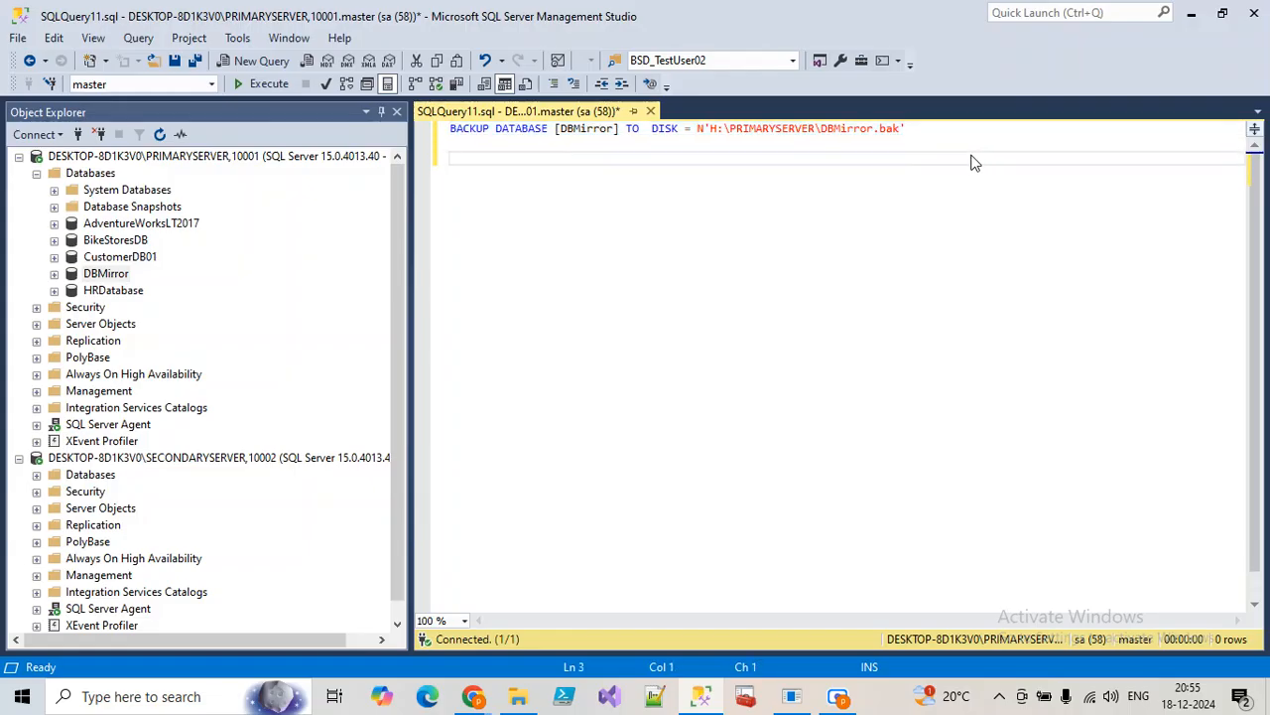
{"action": "key", "text": "ctrl+v"}
{"action": "left_click", "coordinate": [534, 159]}
{"action": "double_click", "coordinate": [534, 158]}
{"action": "type", "text": "log"}
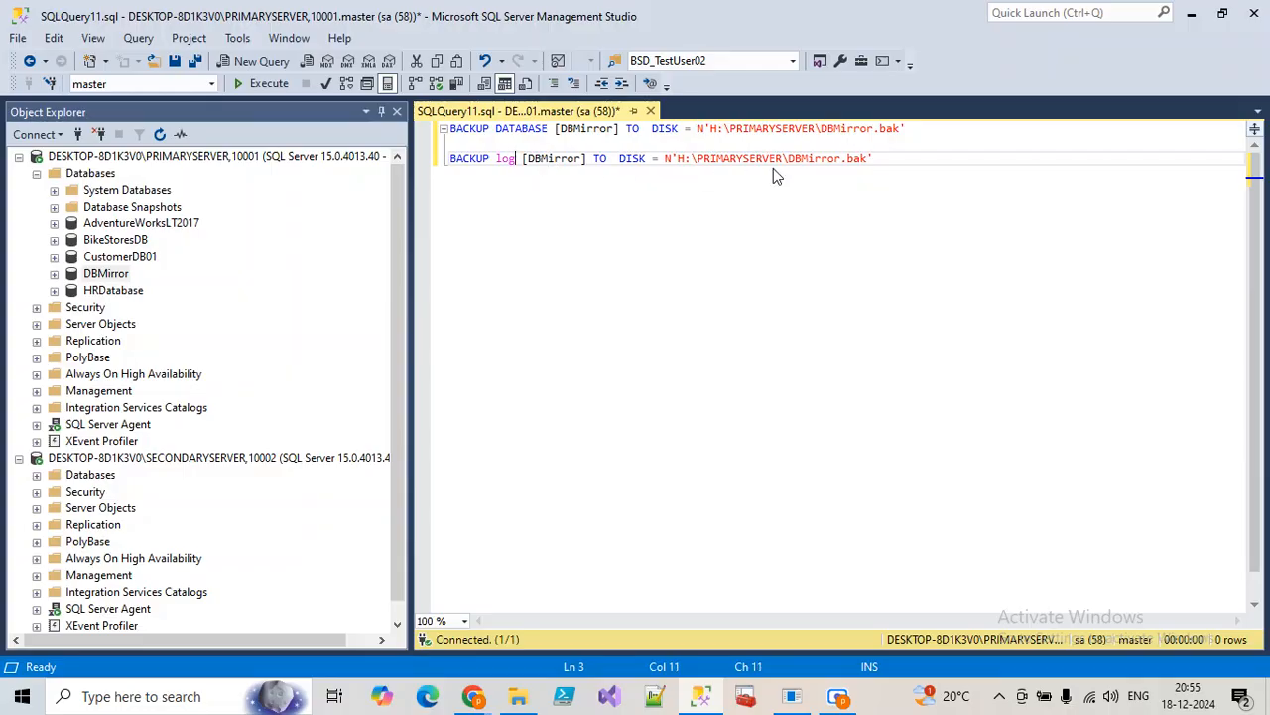
Rename the target files in the two backup statements to DBMirror_Full.bak for the database and DBMirror_log.bak for the log.
{"action": "left_click", "coordinate": [875, 129]}
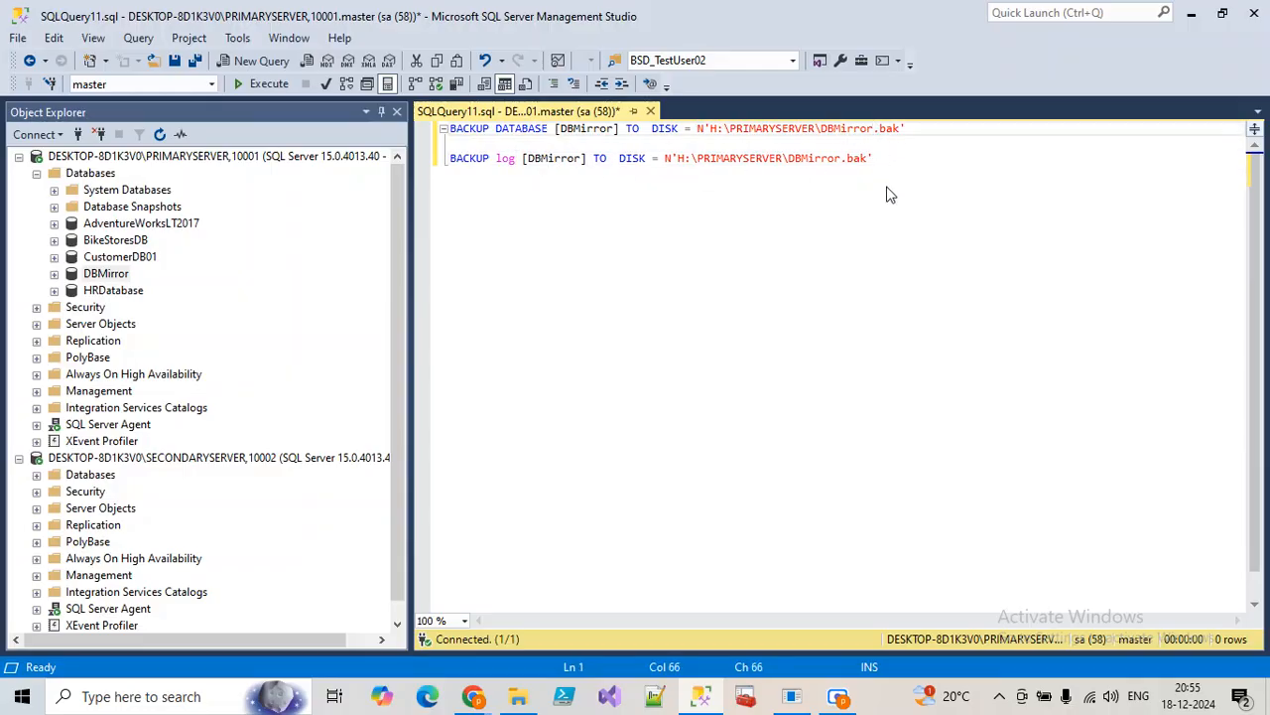
{"action": "type", "text": "_back"}
{"action": "key", "text": "BackSpace"}
{"action": "key", "text": "BackSpace"}
{"action": "key", "text": "BackSpace"}
{"action": "key", "text": "BackSpace"}
{"action": "type", "text": "Full"}
{"action": "left_click", "coordinate": [842, 159]}
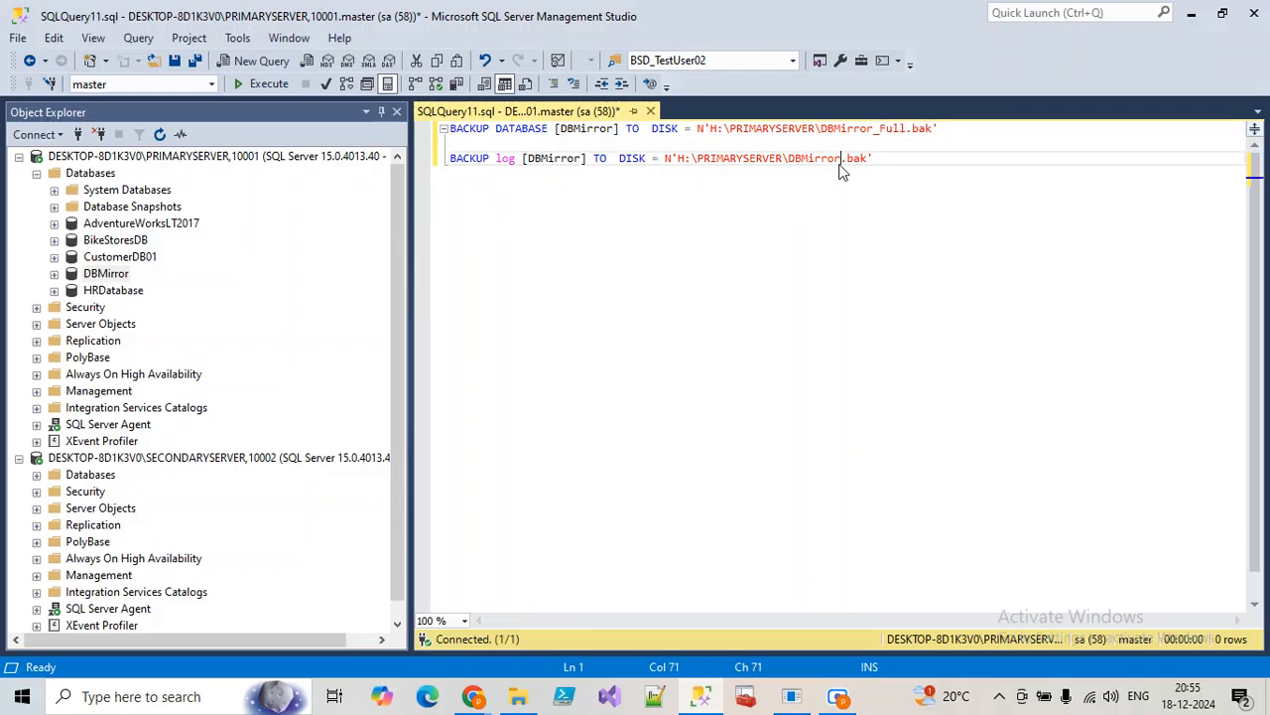
{"action": "type", "text": "_log"}
In File Explorer, delete everything except the Cert folder from the PRIMARYSERVER folder on the Backup (H:) drive.
{"action": "left_click", "coordinate": [518, 696]}
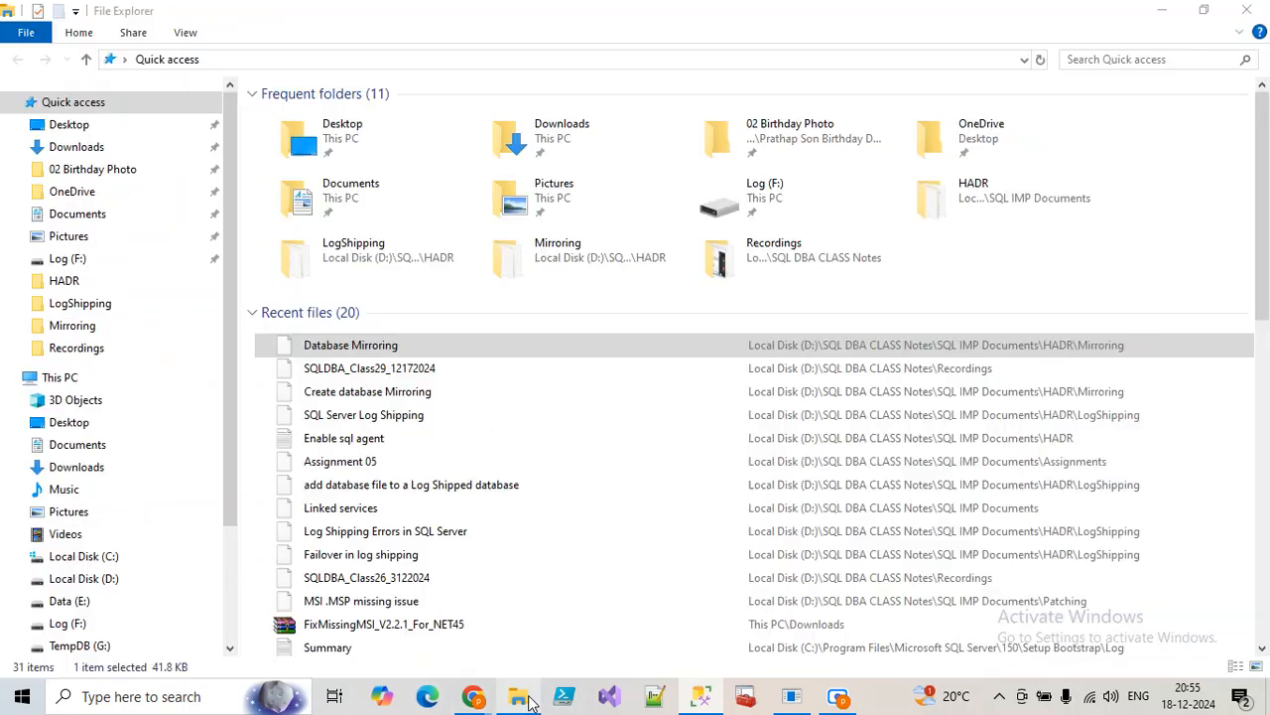
{"action": "scroll", "coordinate": [121, 635], "scroll_direction": "down", "scroll_amount": 1}
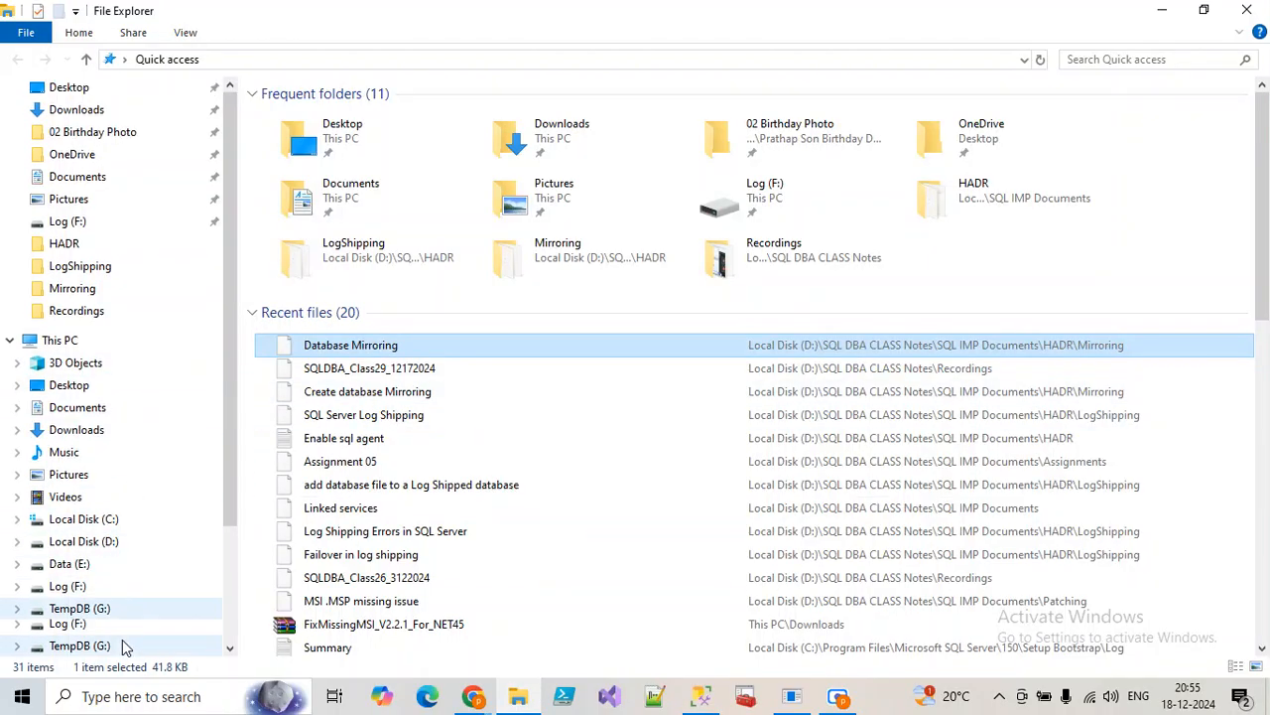
{"action": "left_click", "coordinate": [78, 631]}
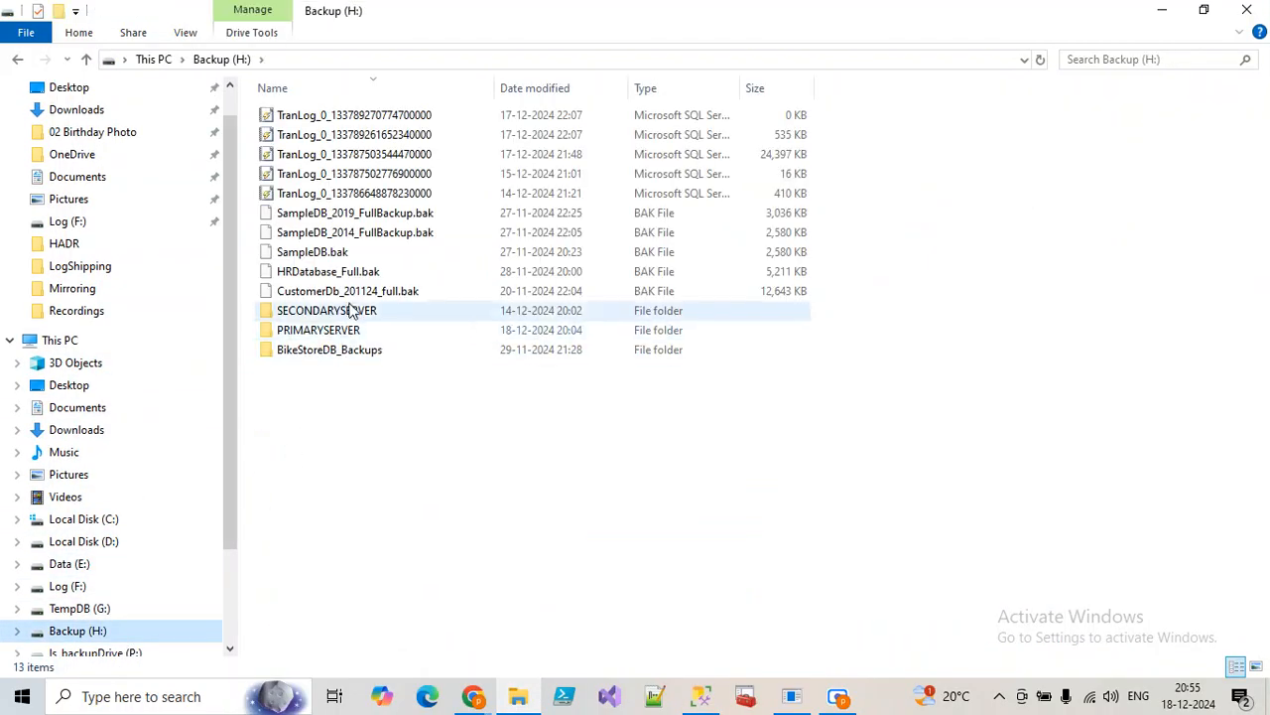
{"action": "double_click", "coordinate": [352, 333]}
{"action": "scroll", "coordinate": [655, 486], "scroll_direction": "down", "scroll_amount": 10}
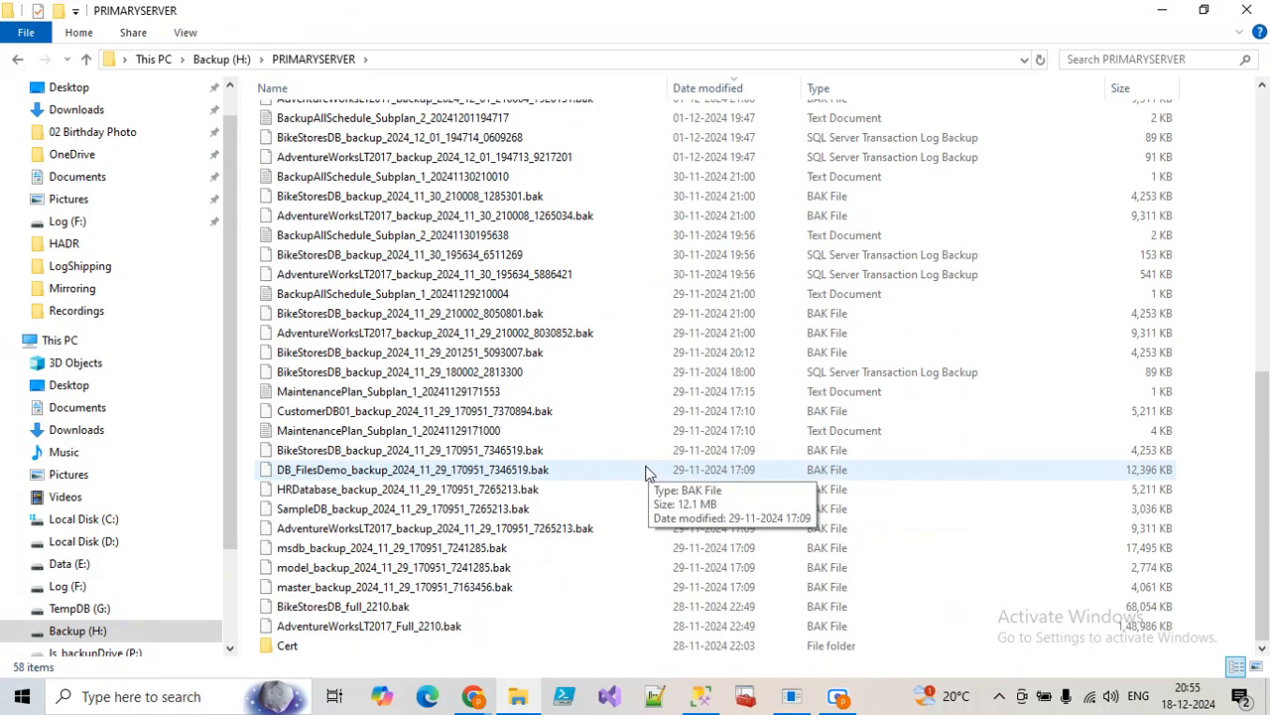
{"action": "key", "text": "ctrl+a"}
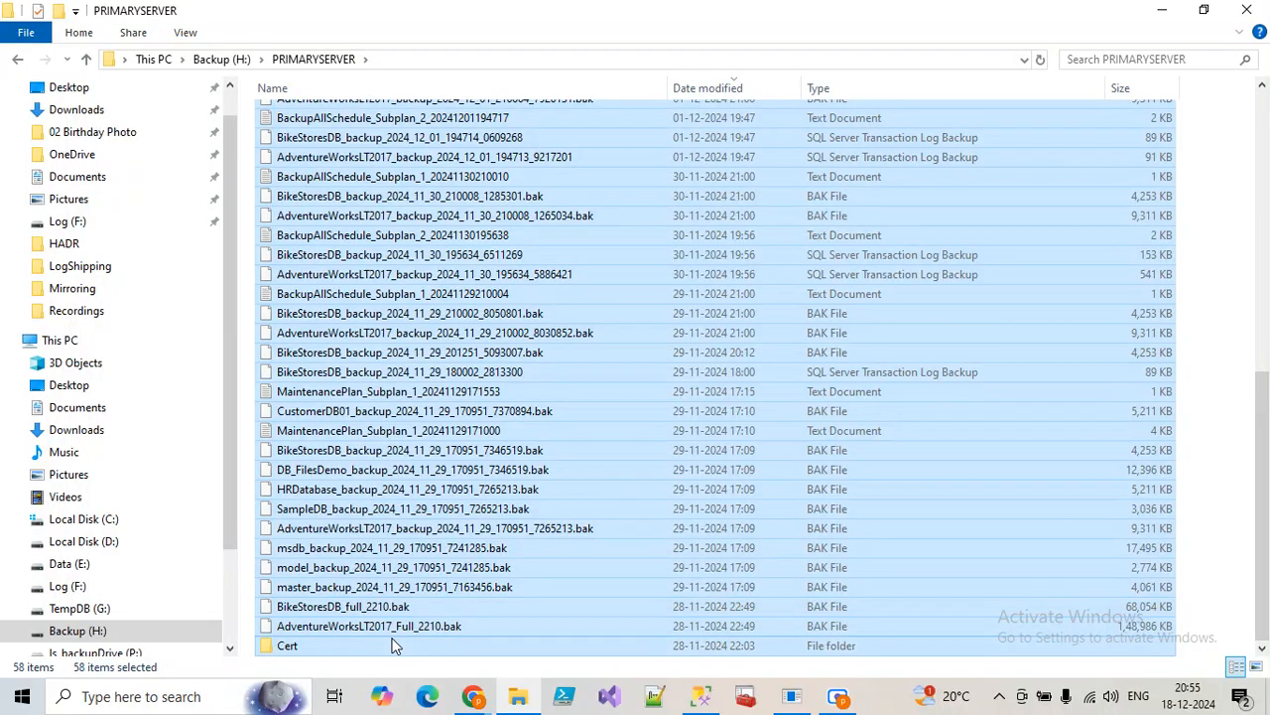
{"action": "left_click", "coordinate": [898, 411], "text": "ctrl"}
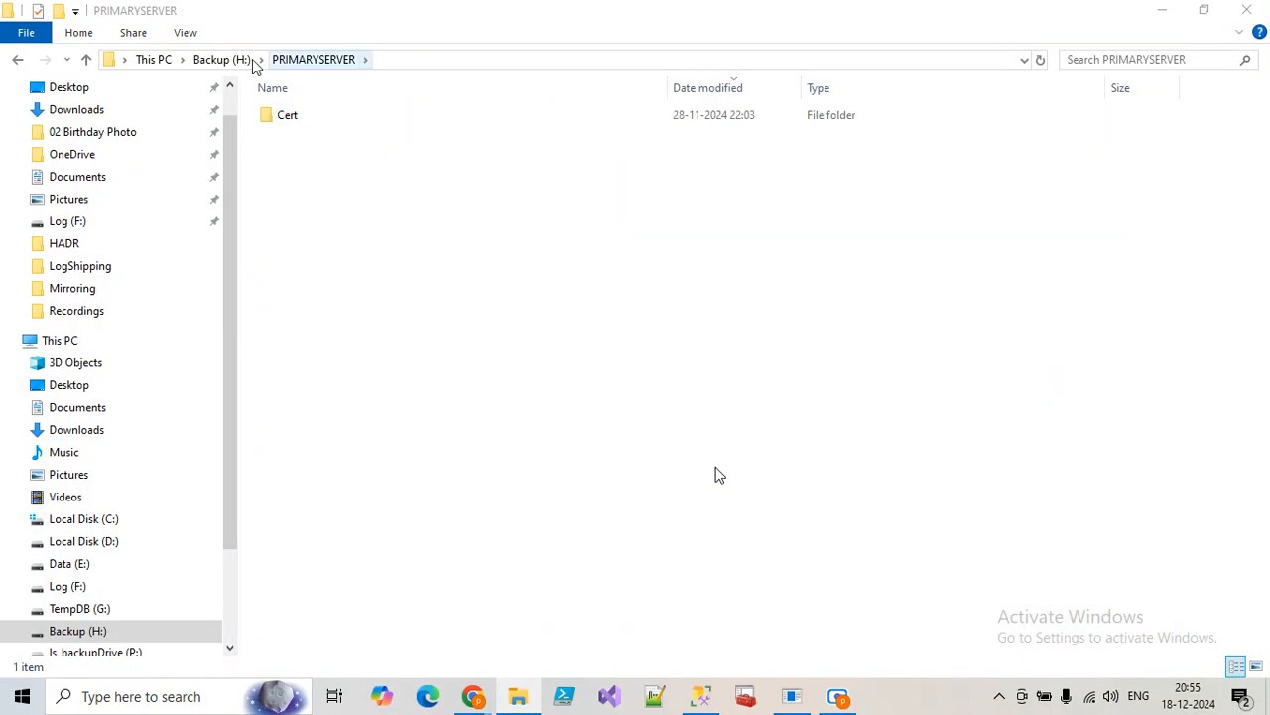
Delete all the old contents of the SECONDARYSERVER folder on the Backup (H:) drive.
{"action": "left_click", "coordinate": [243, 59]}
{"action": "left_click", "coordinate": [309, 299]}
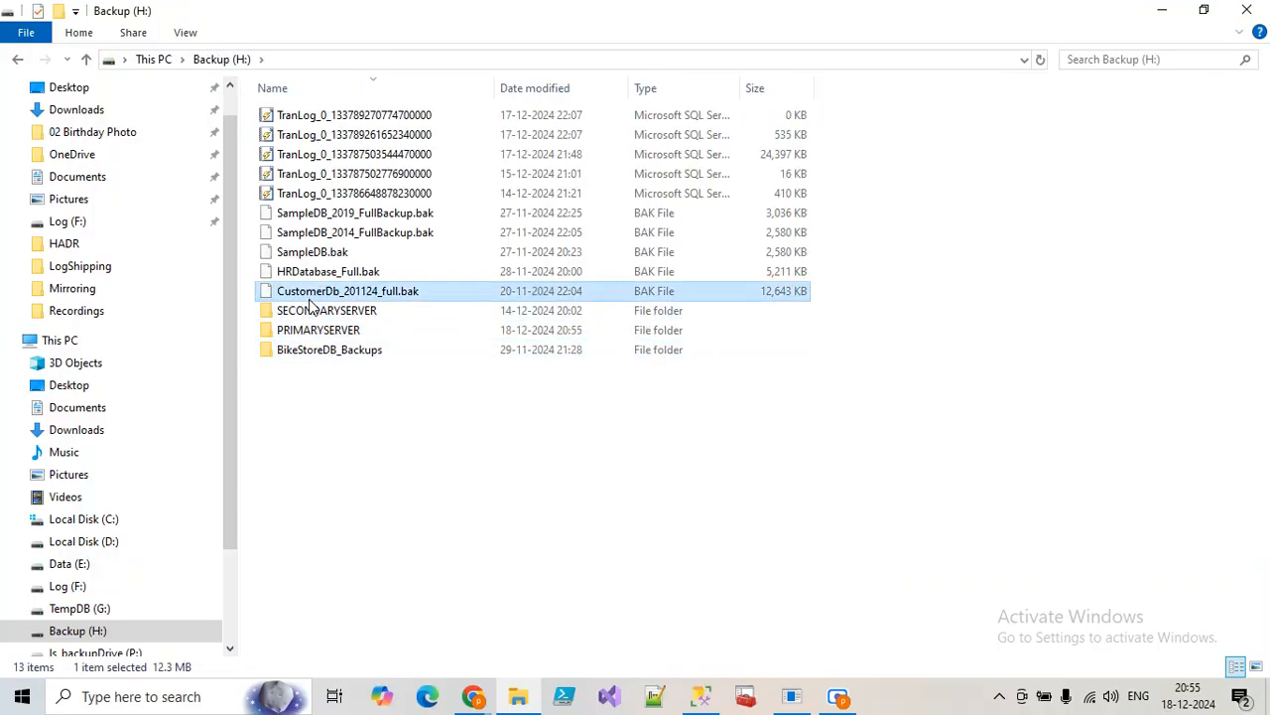
{"action": "double_click", "coordinate": [310, 298]}
{"action": "left_click", "coordinate": [904, 294]}
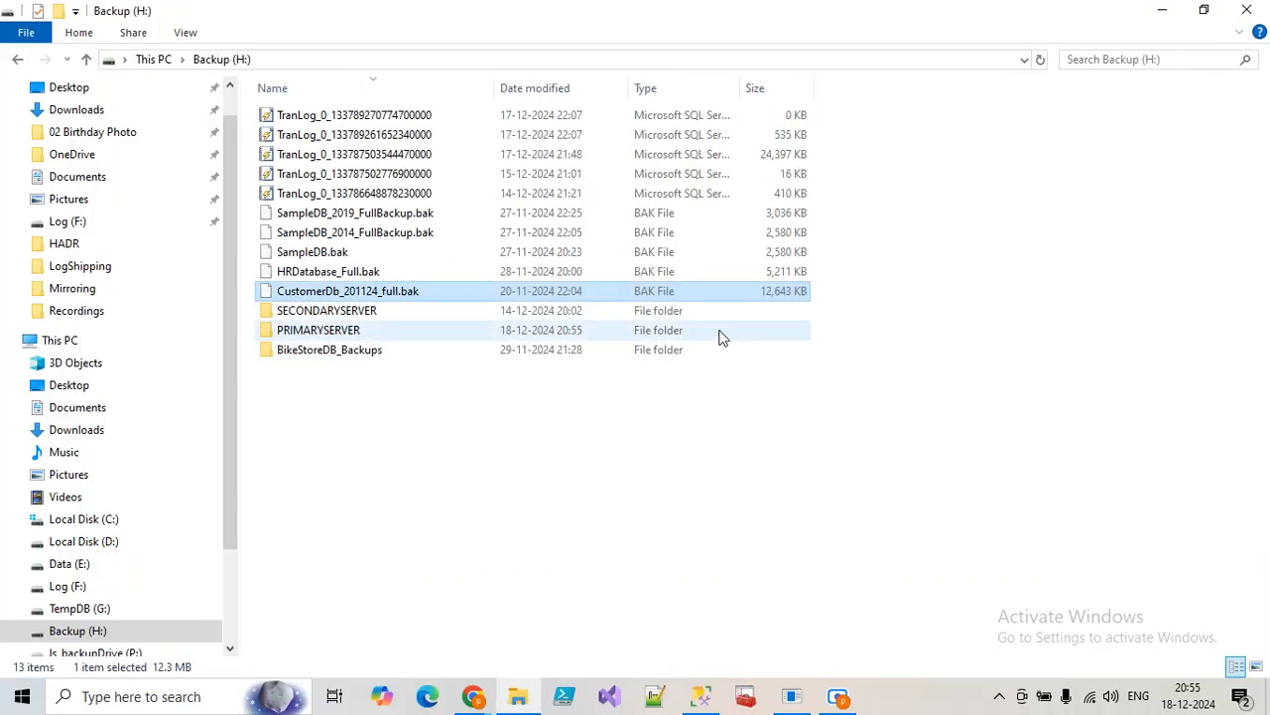
{"action": "left_click_drag", "start_coordinate": [946, 290], "coordinate": [395, 263]}
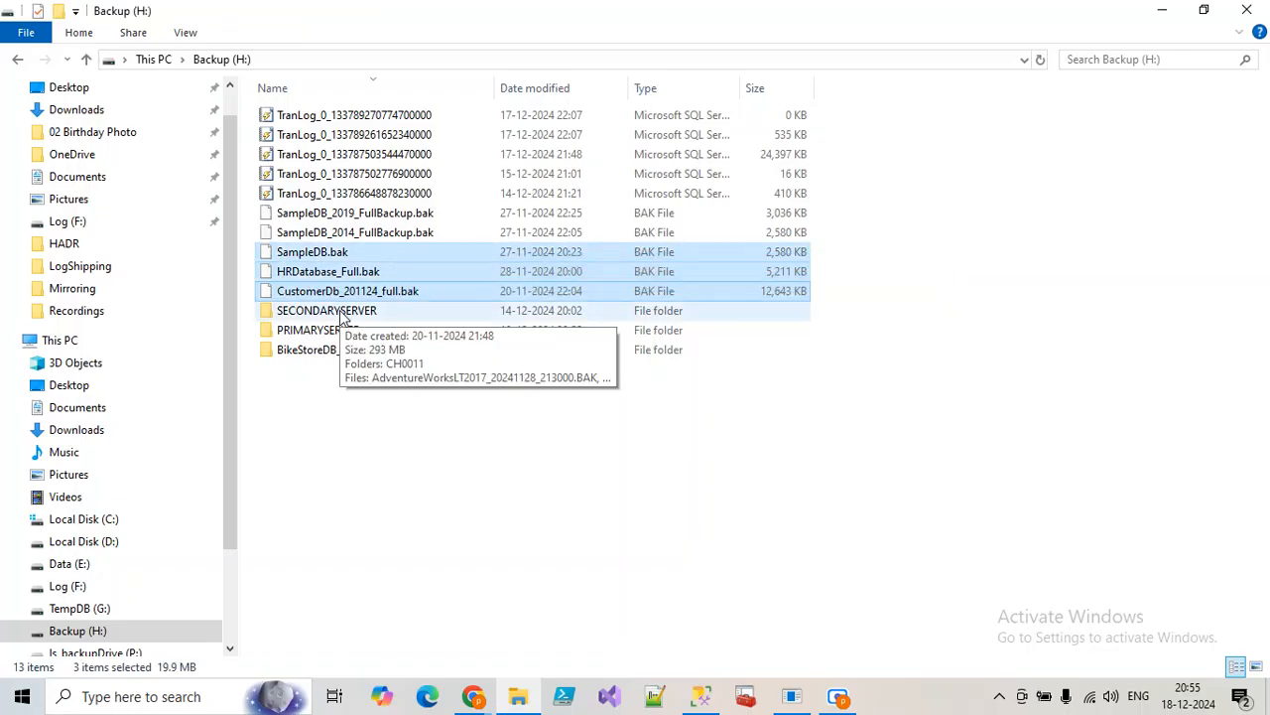
{"action": "double_click", "coordinate": [338, 310]}
{"action": "scroll", "coordinate": [972, 377], "scroll_direction": "down", "scroll_amount": 3}
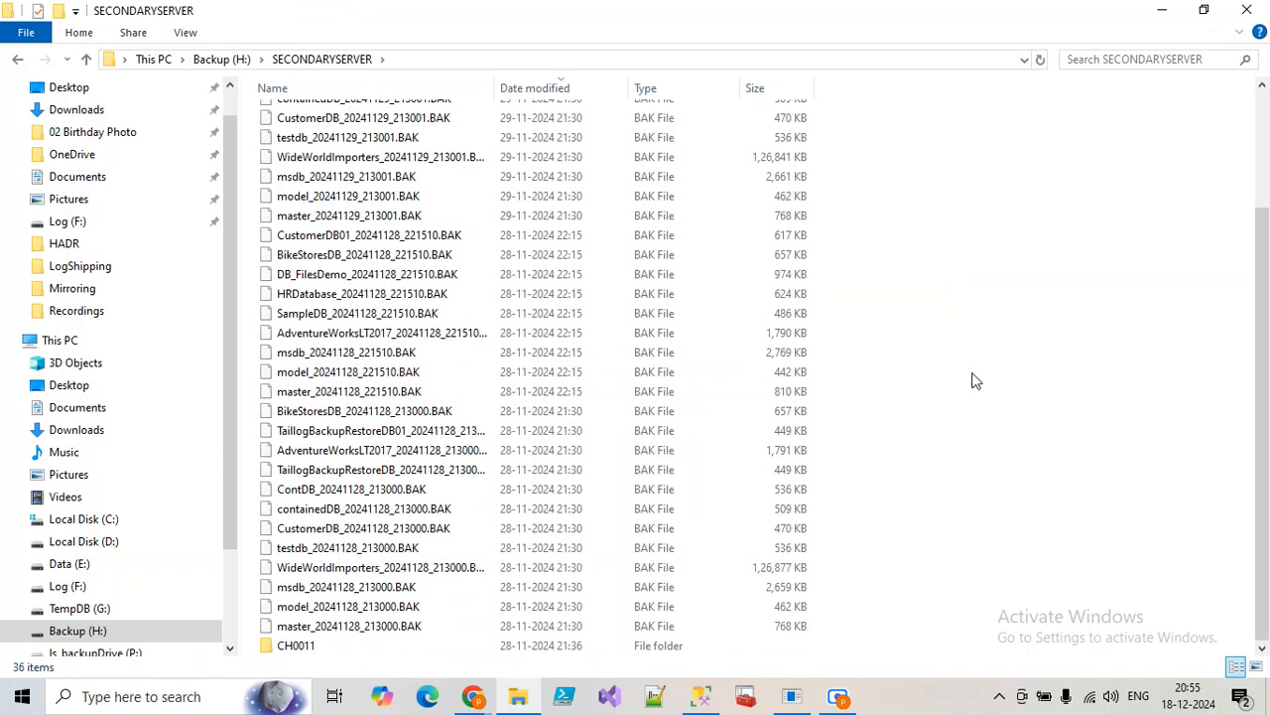
{"action": "key", "text": "ctrl+a"}
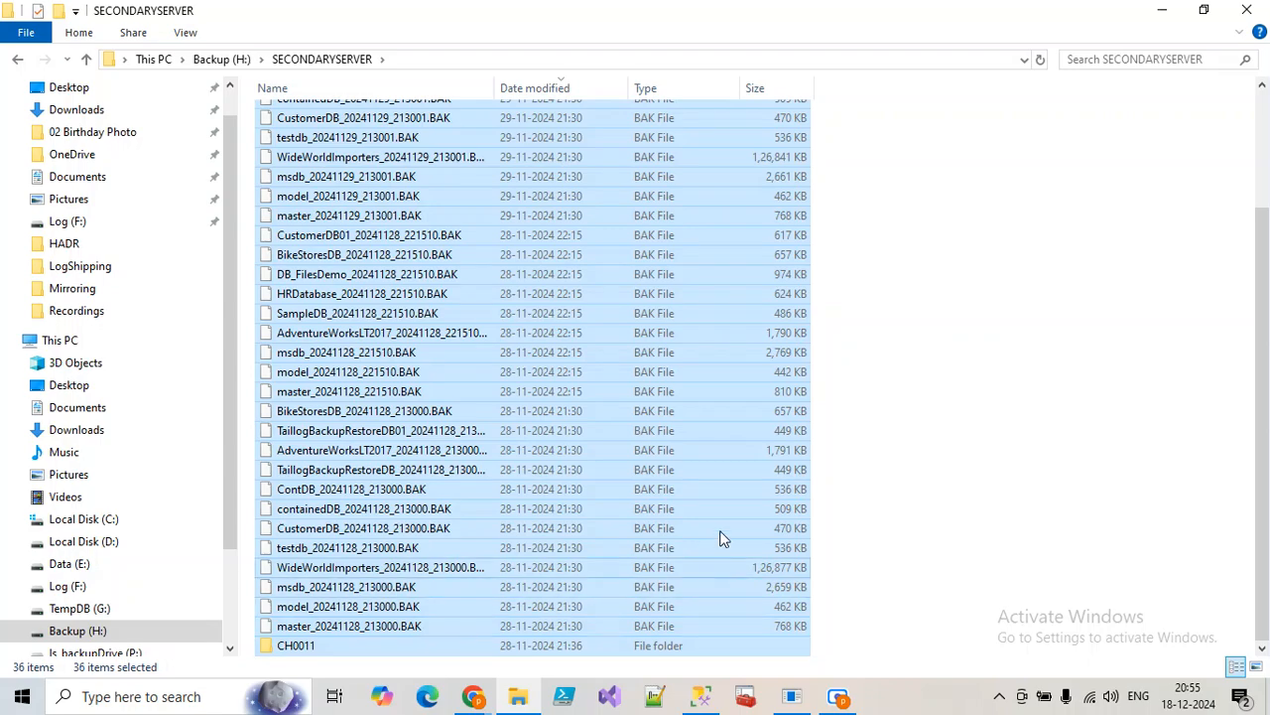
{"action": "key", "text": "Delete"}
Return to the Backup (H:) drive's root folder, and back in SQL Server Management Studio run the full and log backup statements for DBMirror.
{"action": "left_click", "coordinate": [236, 60]}
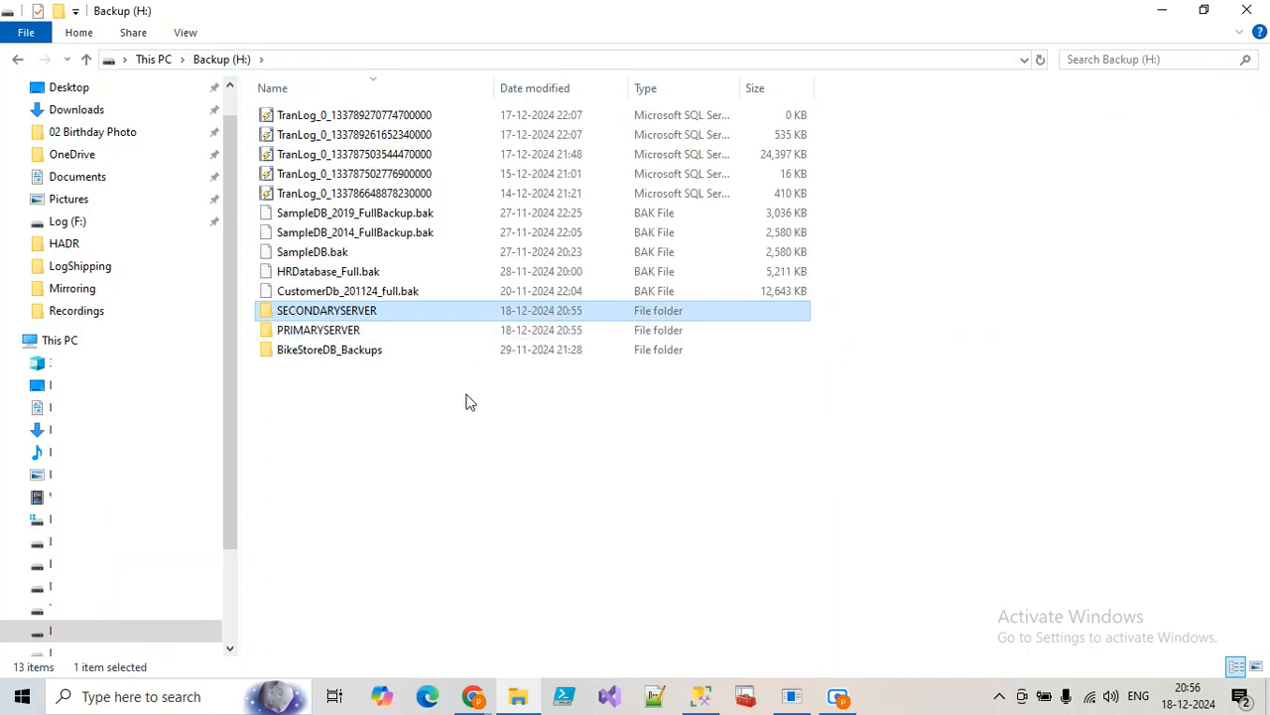
{"action": "left_click", "coordinate": [349, 358]}
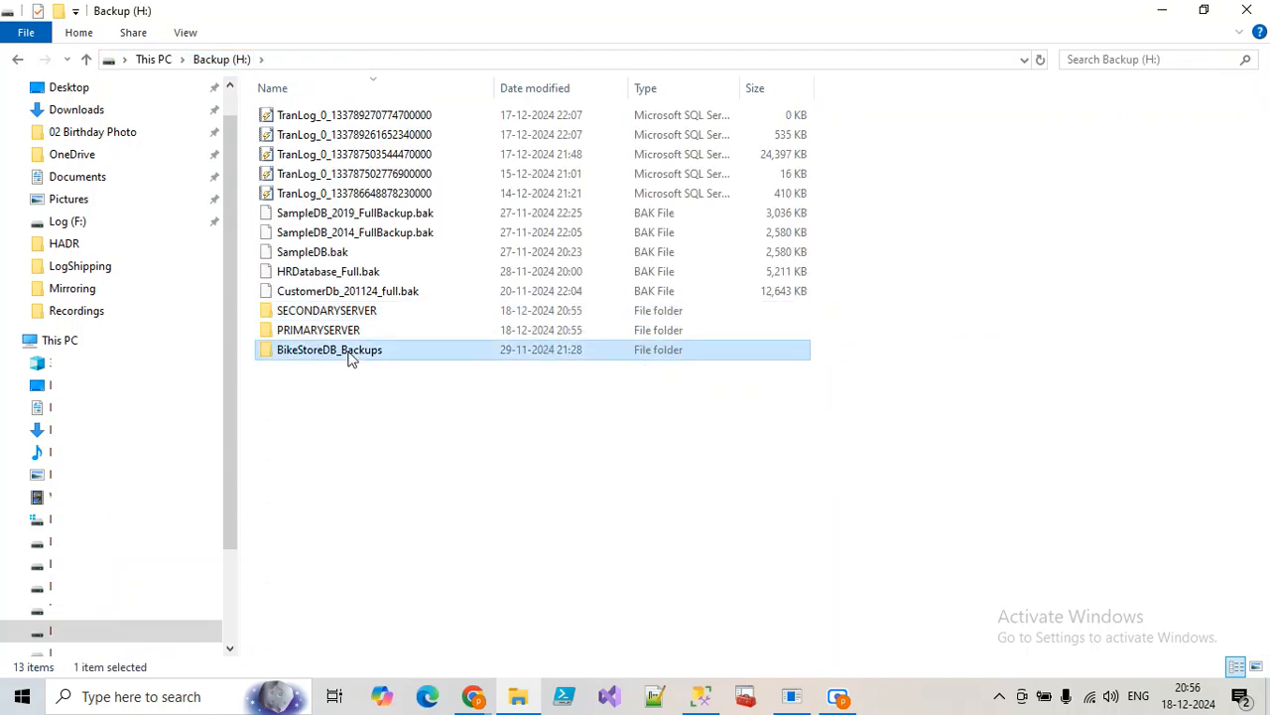
{"action": "left_click", "coordinate": [538, 466]}
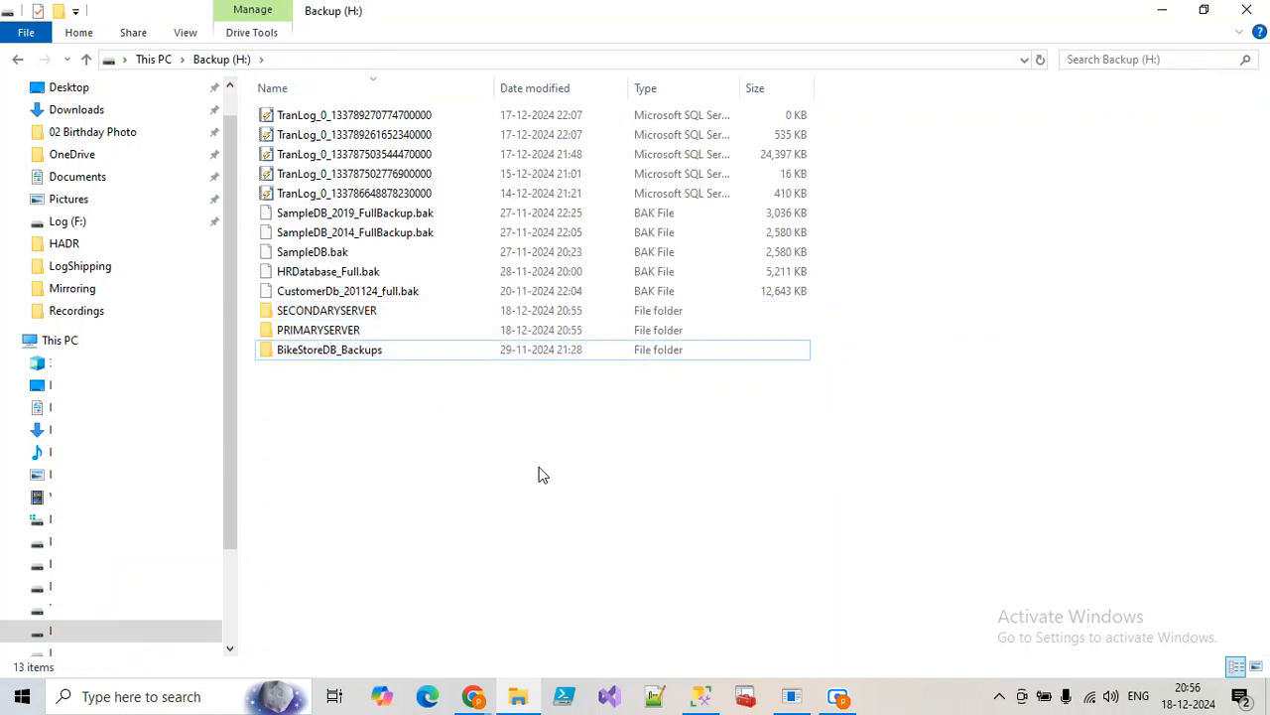
{"action": "left_click", "coordinate": [1162, 10]}
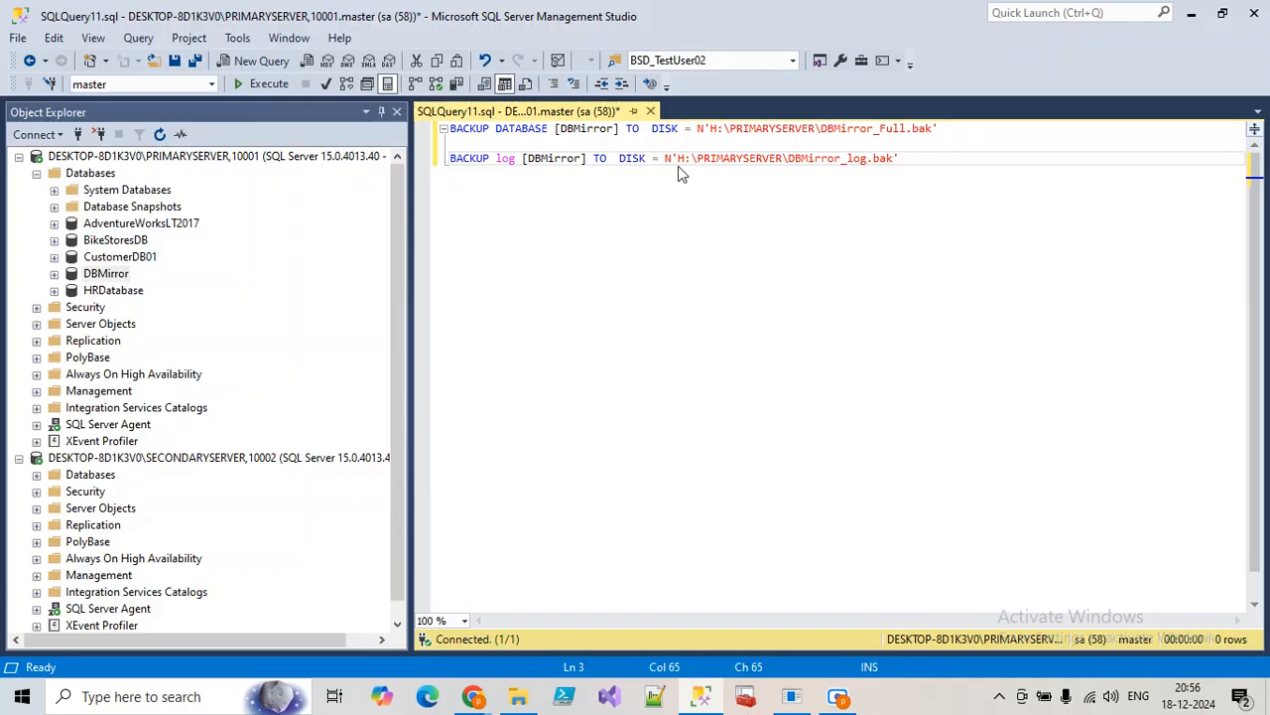
{"action": "left_click", "coordinate": [266, 84]}
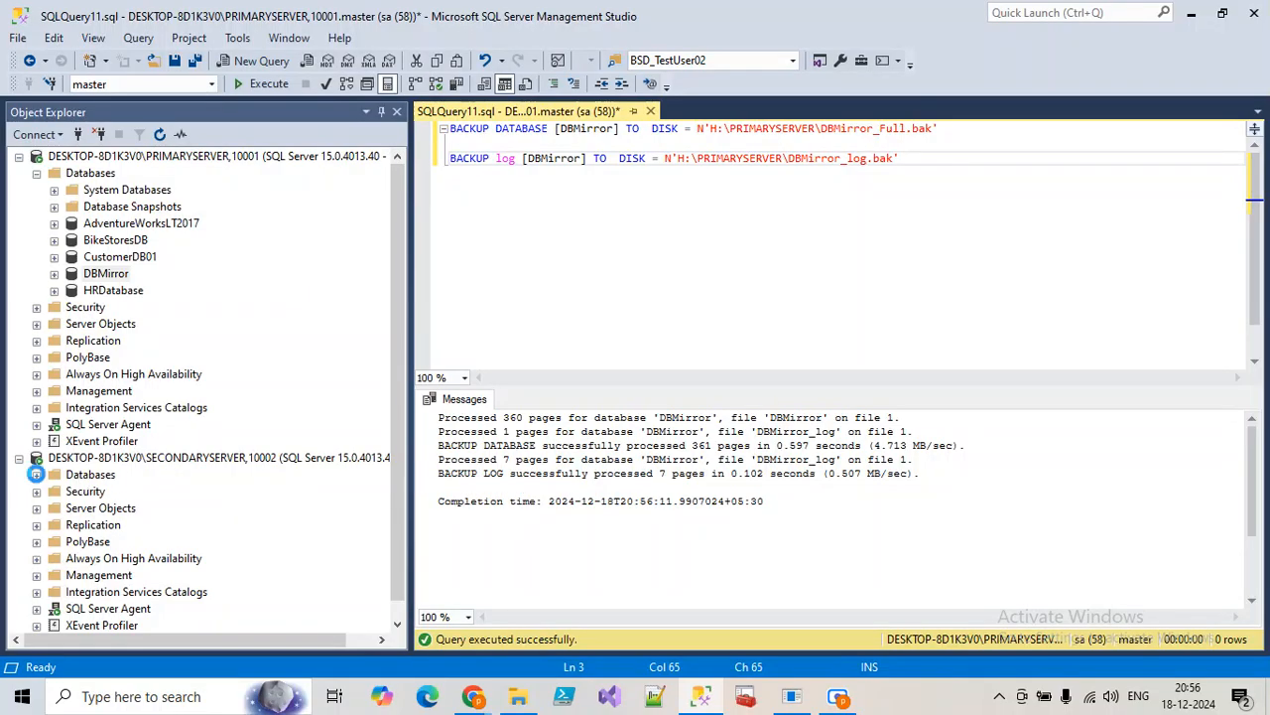
Start a database restore on the SECONDARYSERVER instance with Device as the source and open the backup device selection.
{"action": "left_click", "coordinate": [37, 475]}
{"action": "right_click", "coordinate": [83, 475]}
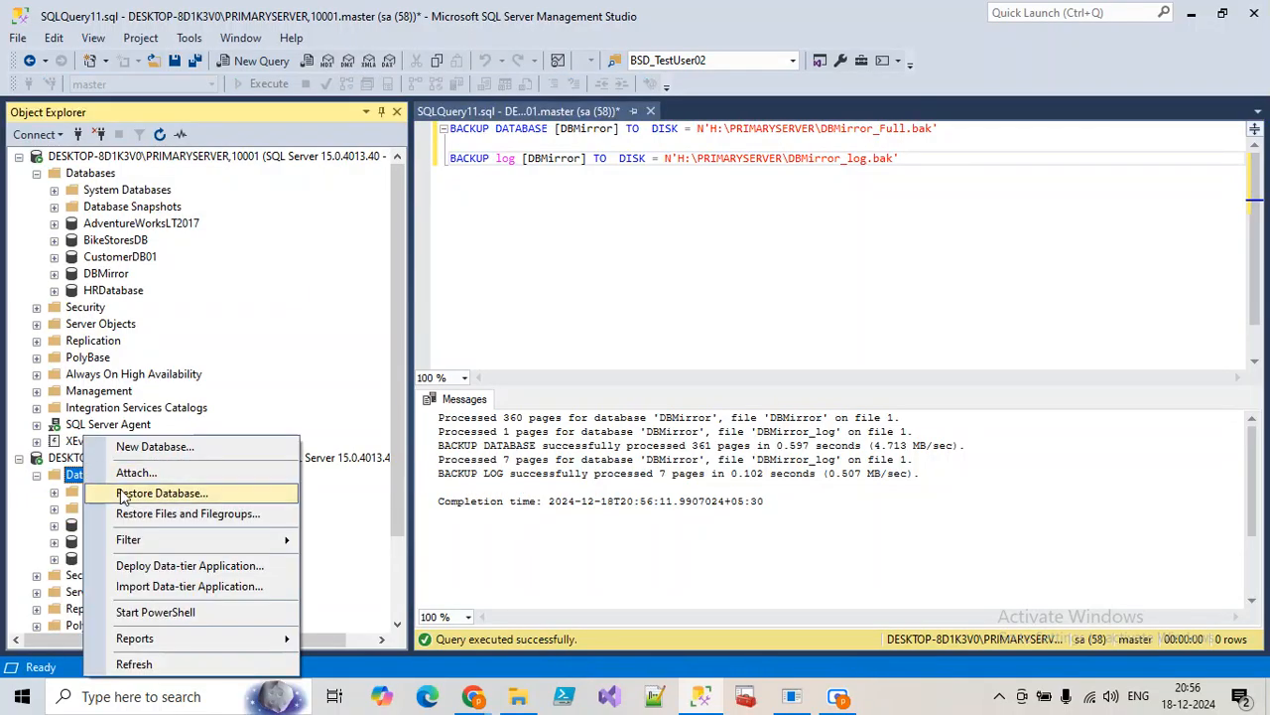
{"action": "left_click", "coordinate": [156, 496]}
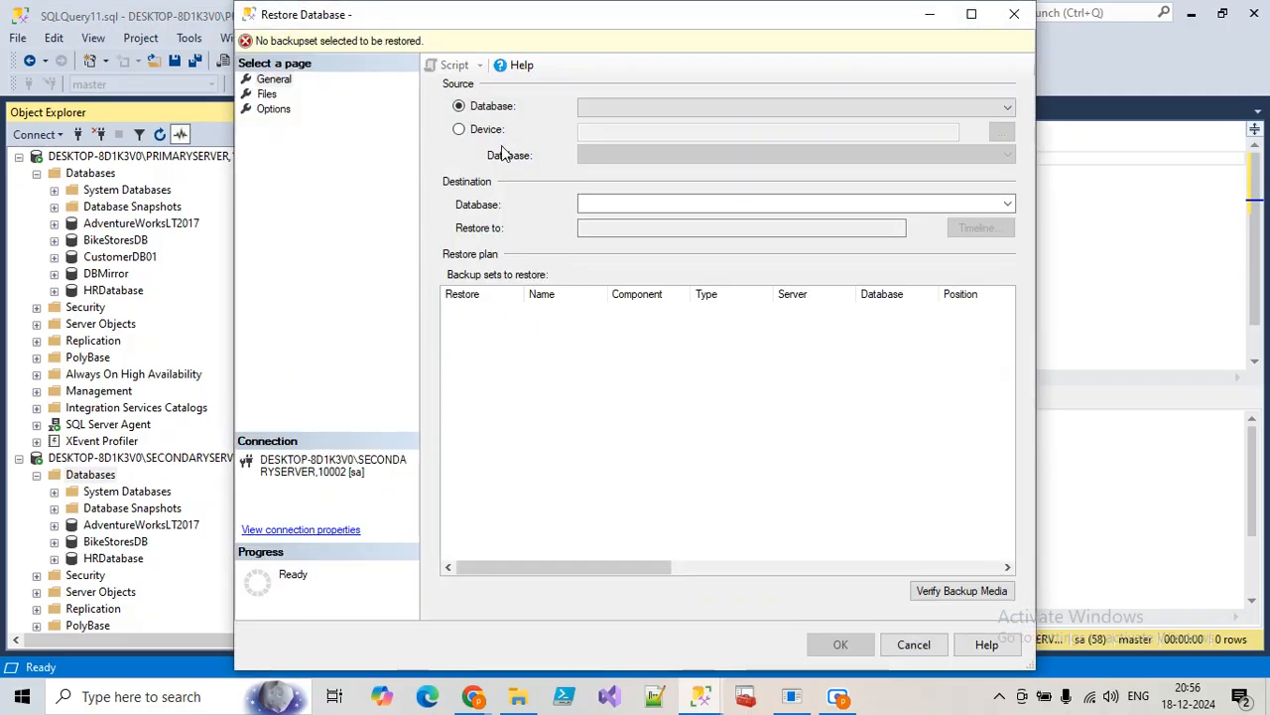
{"action": "left_click", "coordinate": [488, 130]}
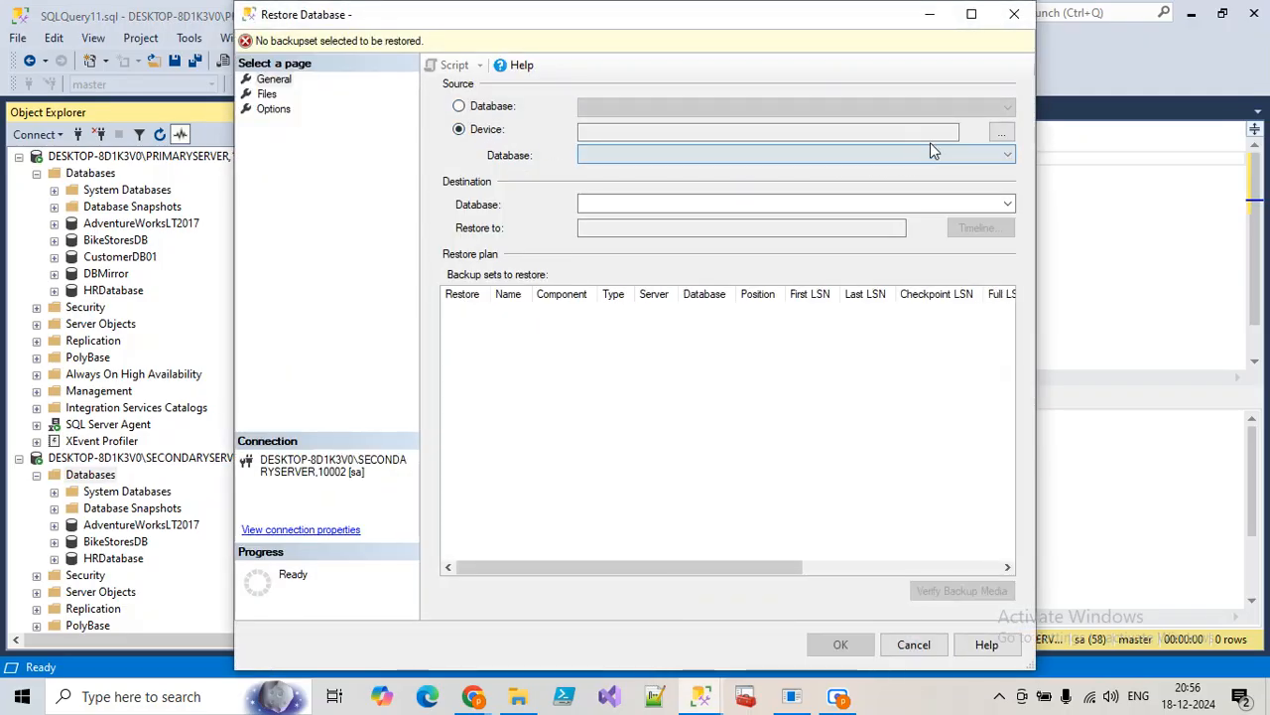
{"action": "left_click", "coordinate": [1001, 132]}
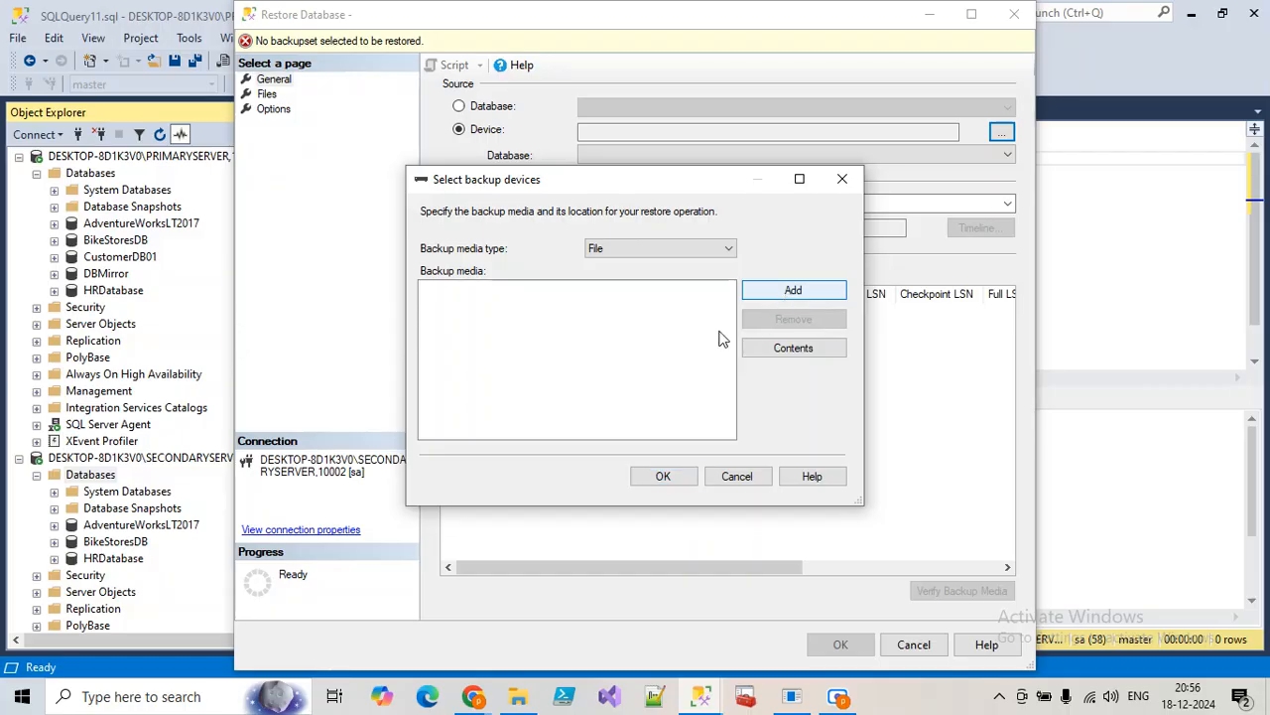
Add DBMirror_Full.bak and DBMirror_log.bak from H:\PRIMARYSERVER as the backup media for the restore.
{"action": "left_click", "coordinate": [793, 290]}
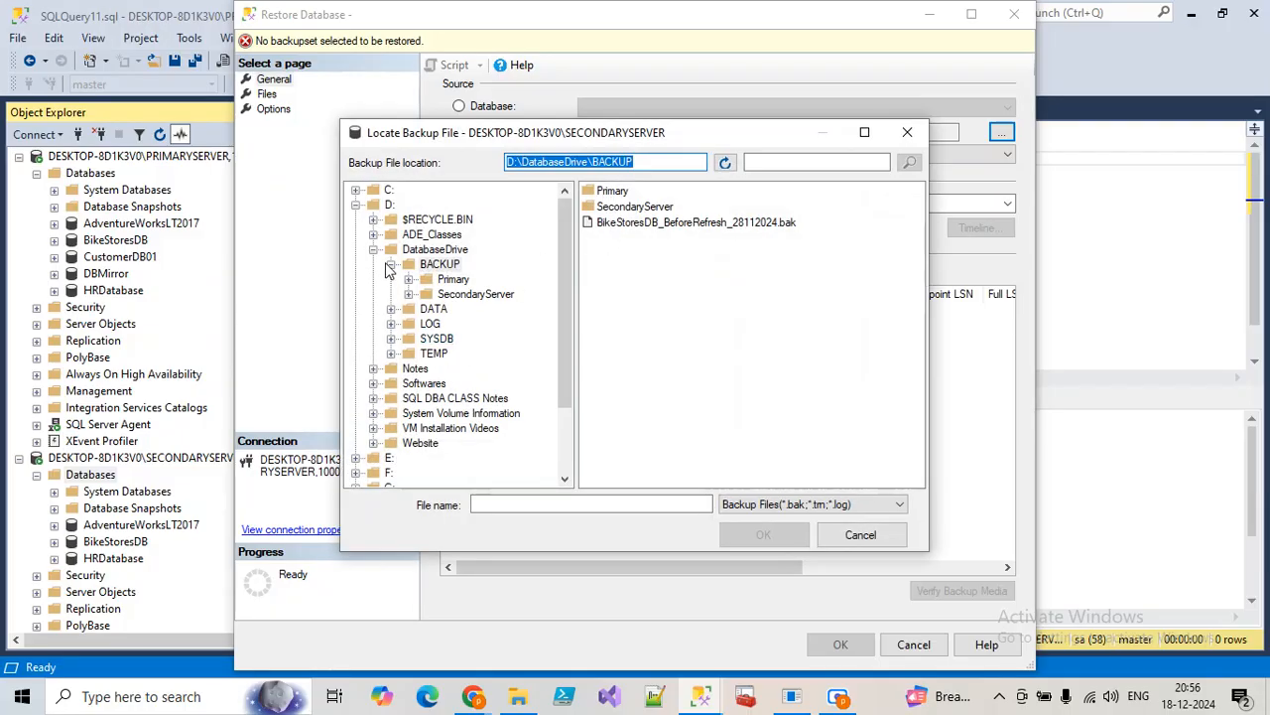
{"action": "left_click", "coordinate": [355, 205]}
{"action": "left_click", "coordinate": [389, 264]}
{"action": "double_click", "coordinate": [640, 222]}
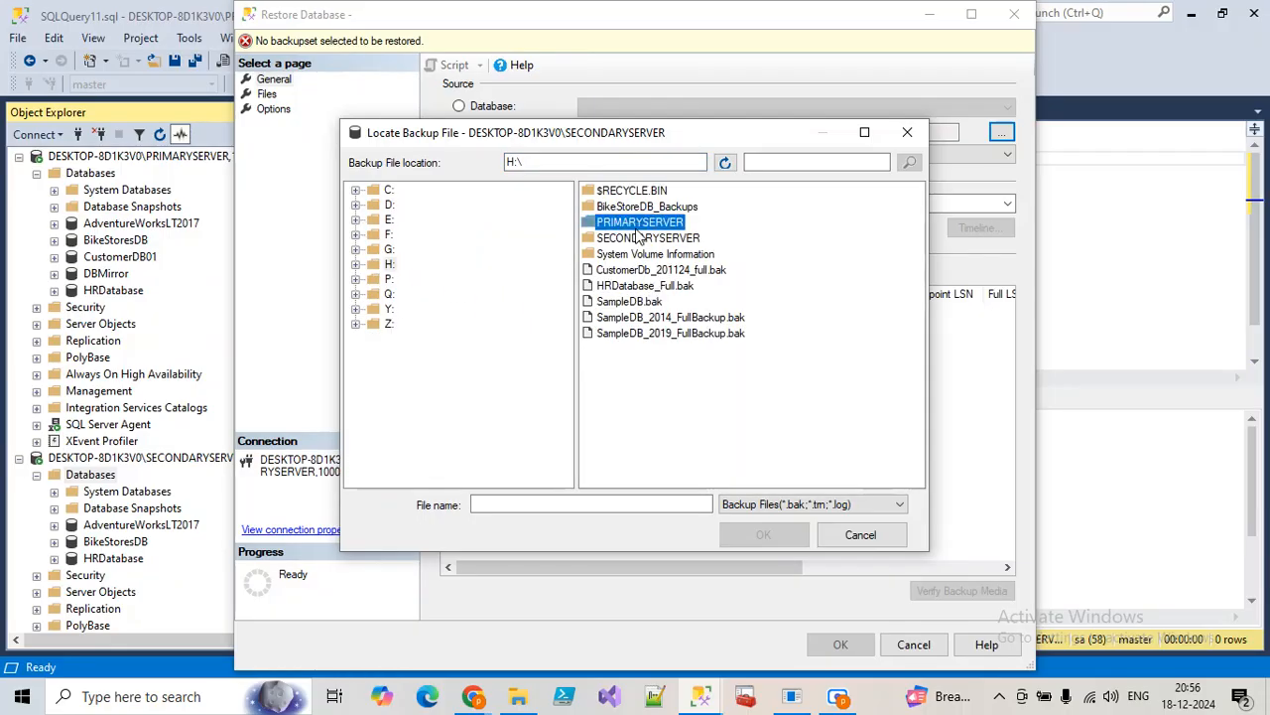
{"action": "left_click", "coordinate": [637, 219]}
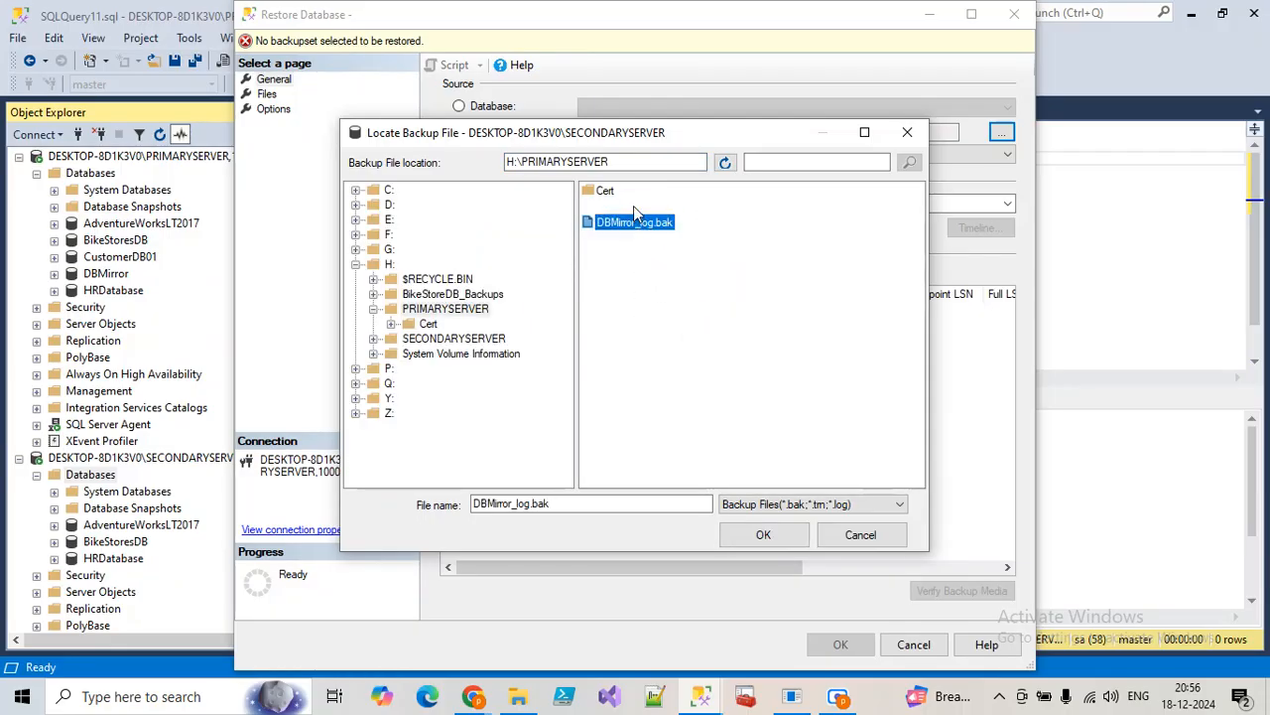
{"action": "left_click", "coordinate": [633, 206], "text": "shift"}
{"action": "left_click", "coordinate": [769, 531]}
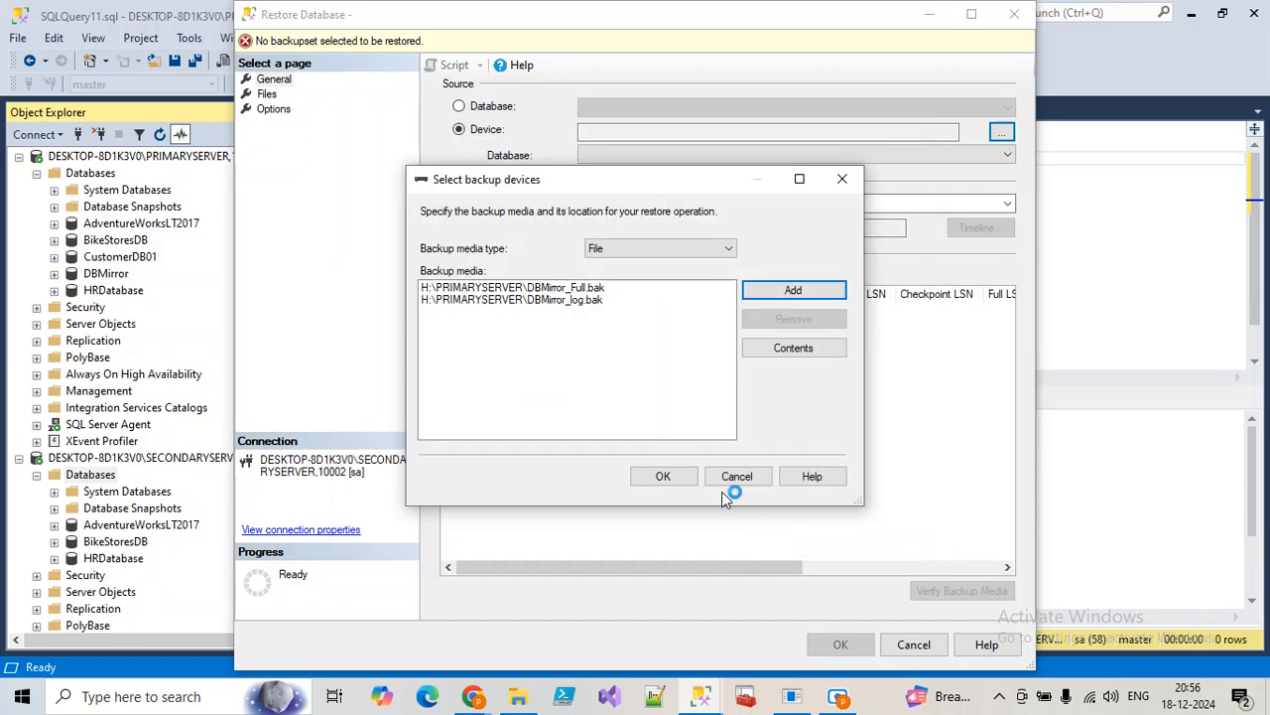
{"action": "left_click", "coordinate": [666, 474]}
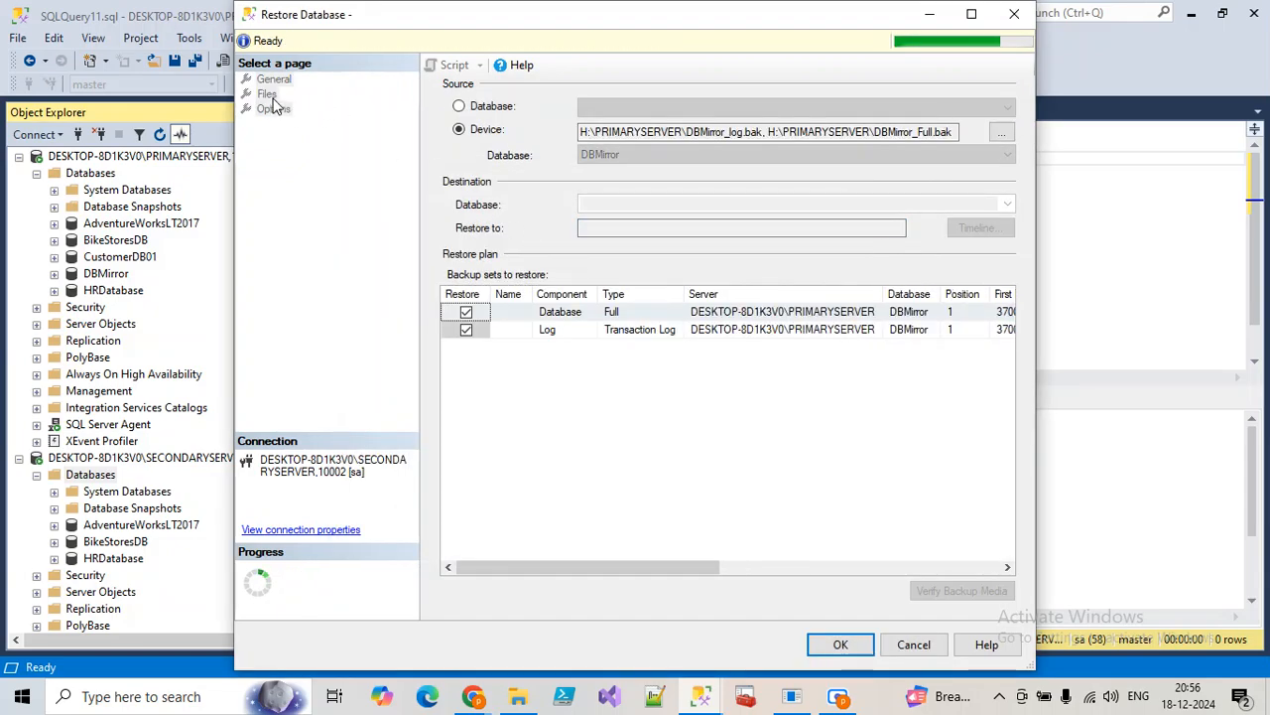
Enable relocating all database files to a folder and set the recovery state to RESTORE WITH NORECOVERY.
{"action": "left_click", "coordinate": [267, 93]}
{"action": "left_click", "coordinate": [467, 111]}
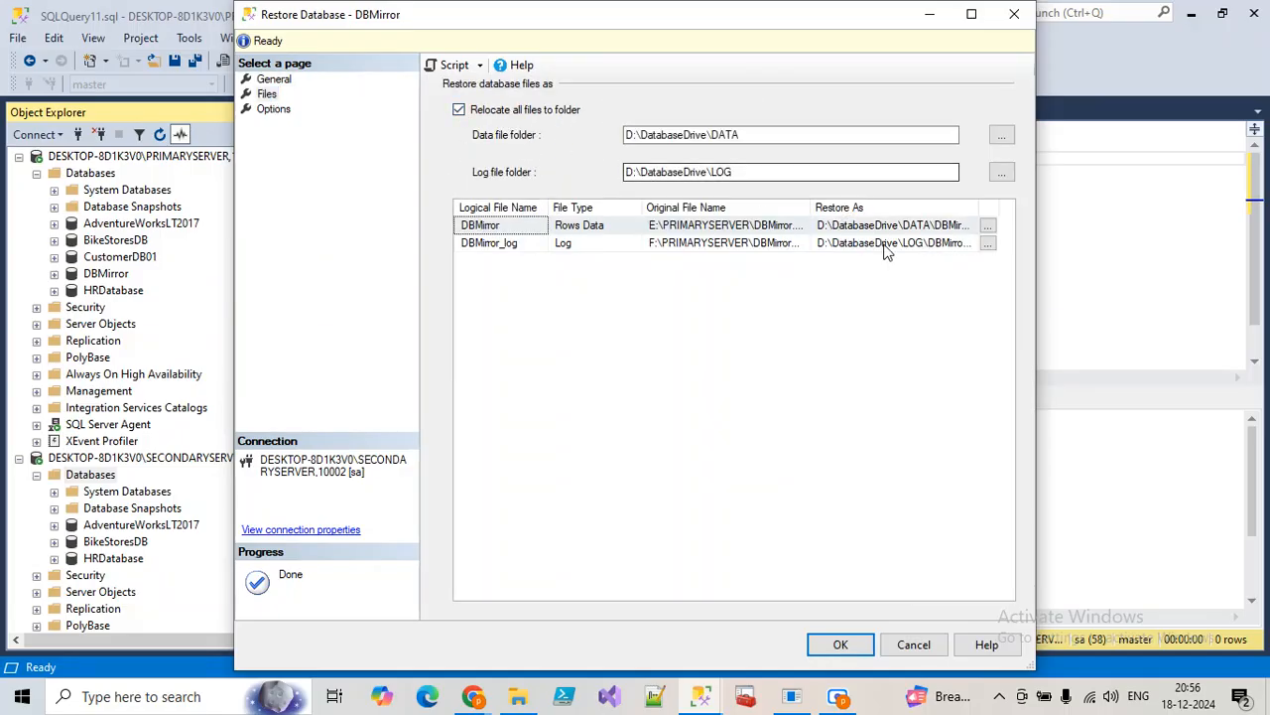
{"action": "left_click", "coordinate": [272, 108]}
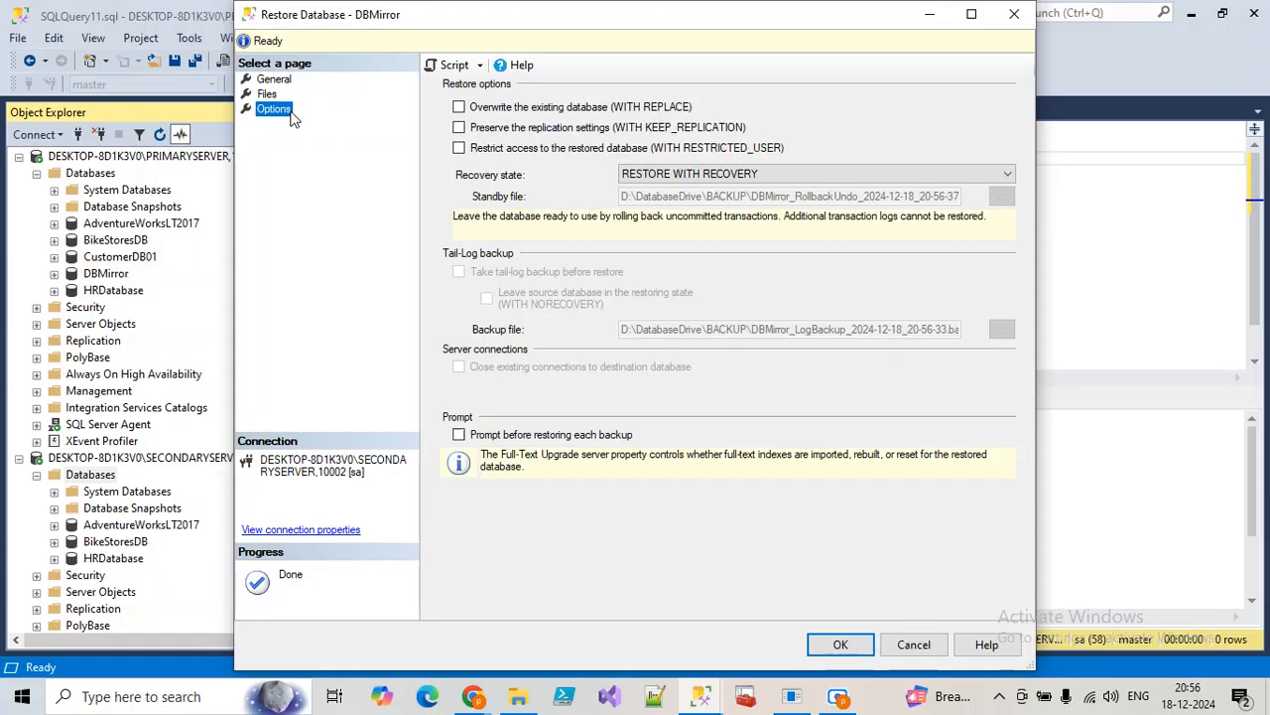
{"action": "left_click", "coordinate": [631, 175]}
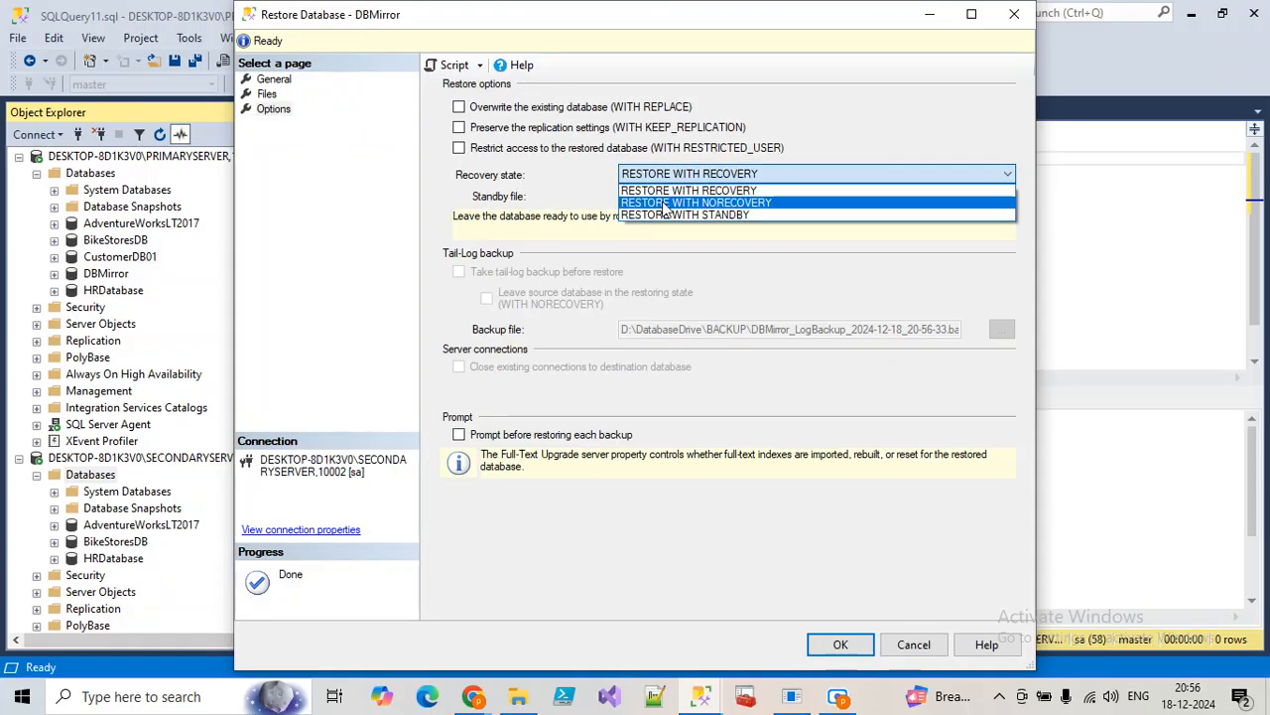
{"action": "left_click", "coordinate": [663, 203]}
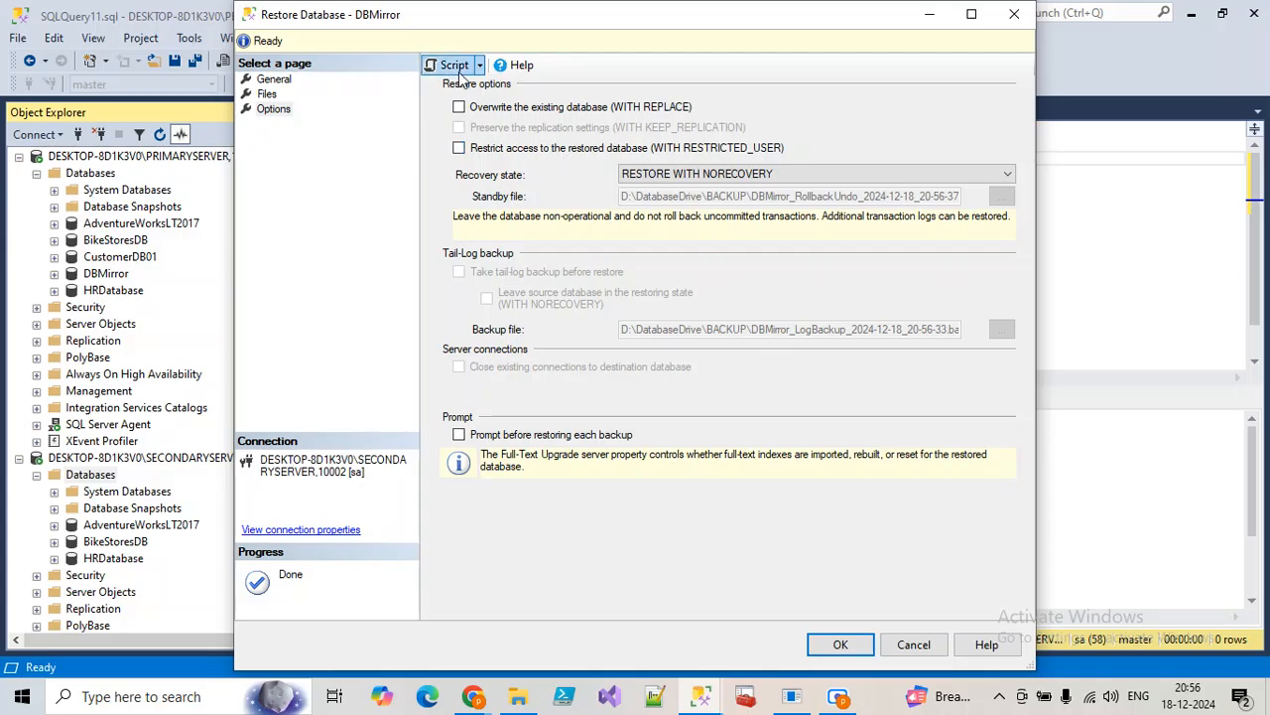
Script the DBMirror restore to a query window and put each of its two MOVE clauses on its own line.
{"action": "key", "text": "Return"}
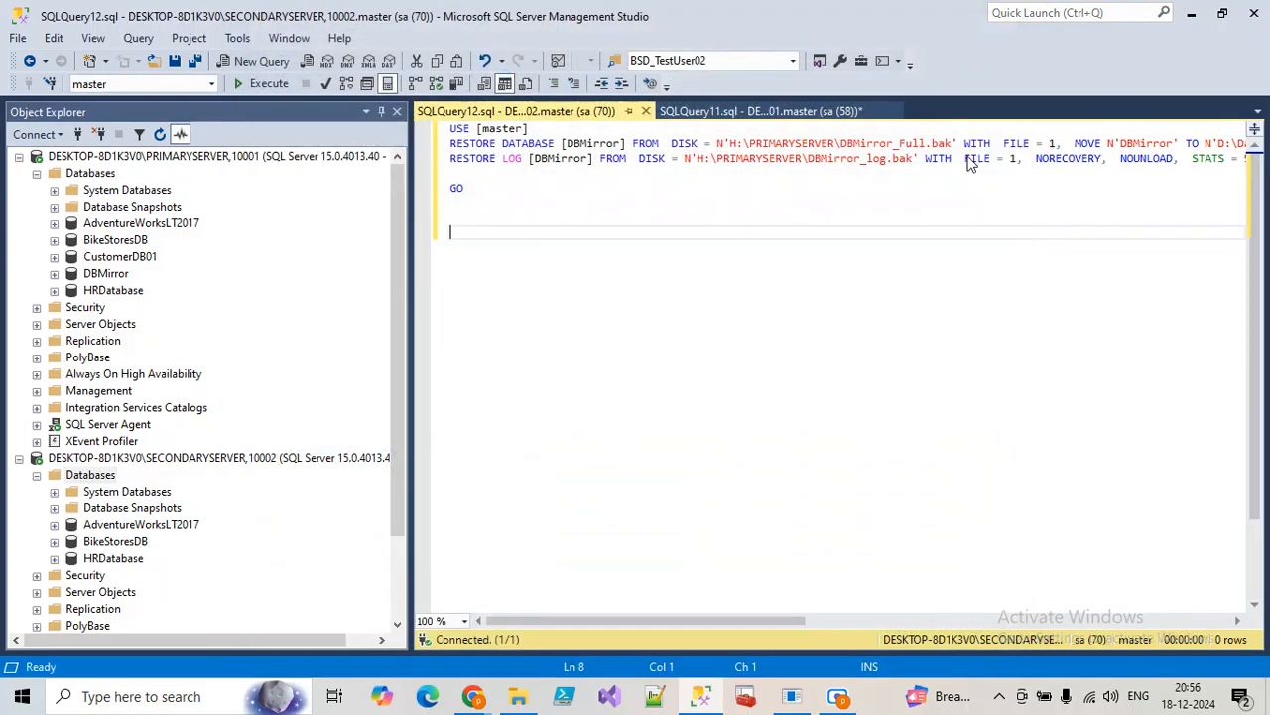
{"action": "left_click", "coordinate": [1068, 146]}
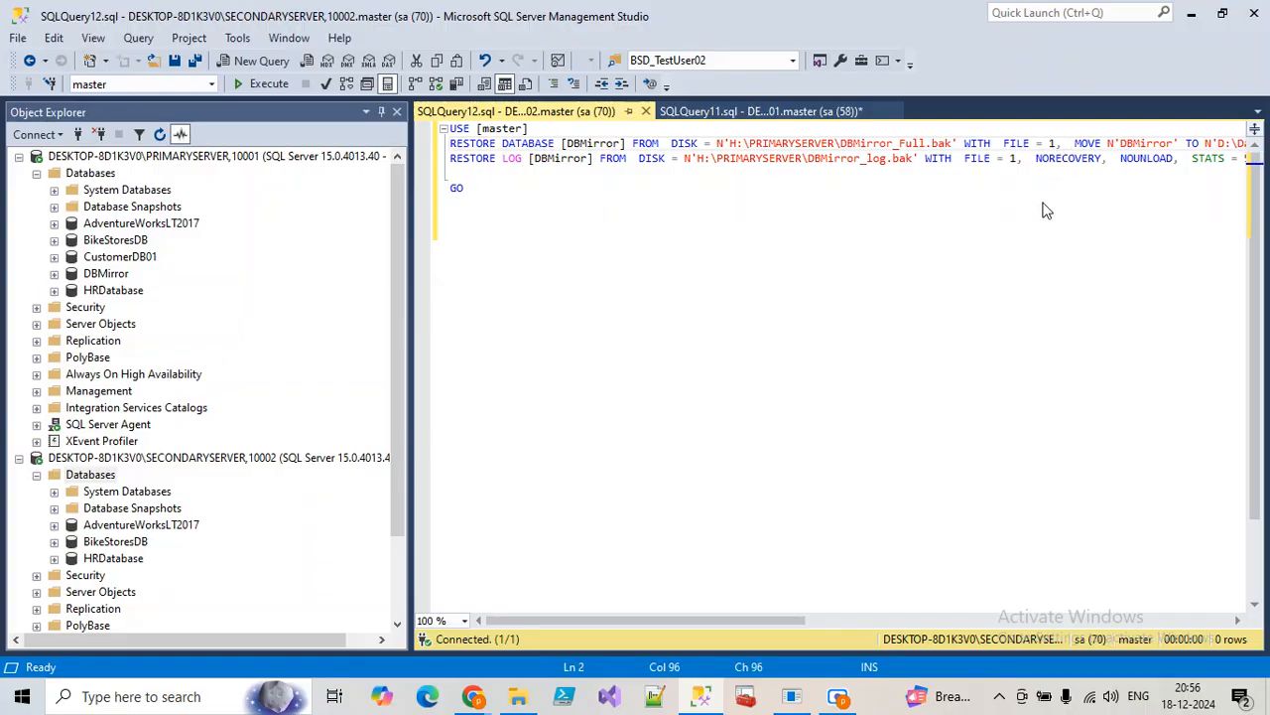
{"action": "key", "text": "Return"}
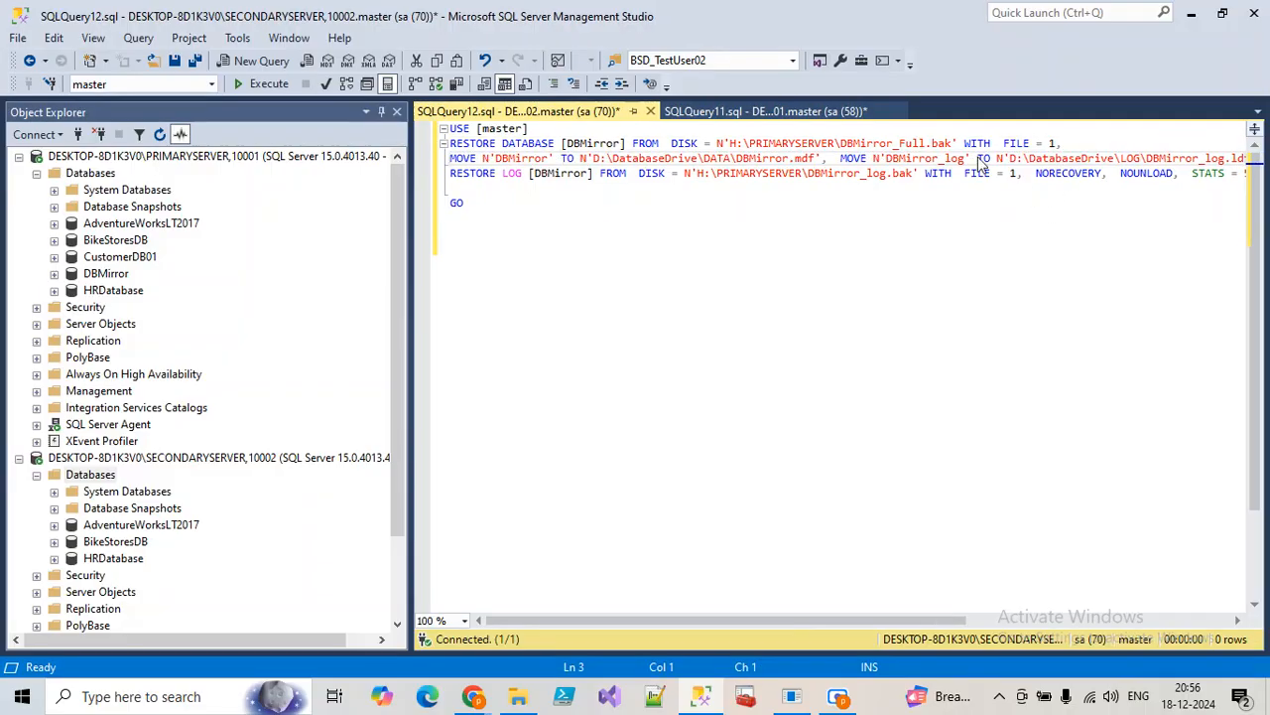
{"action": "left_click", "coordinate": [841, 159]}
{"action": "key", "text": "Return"}
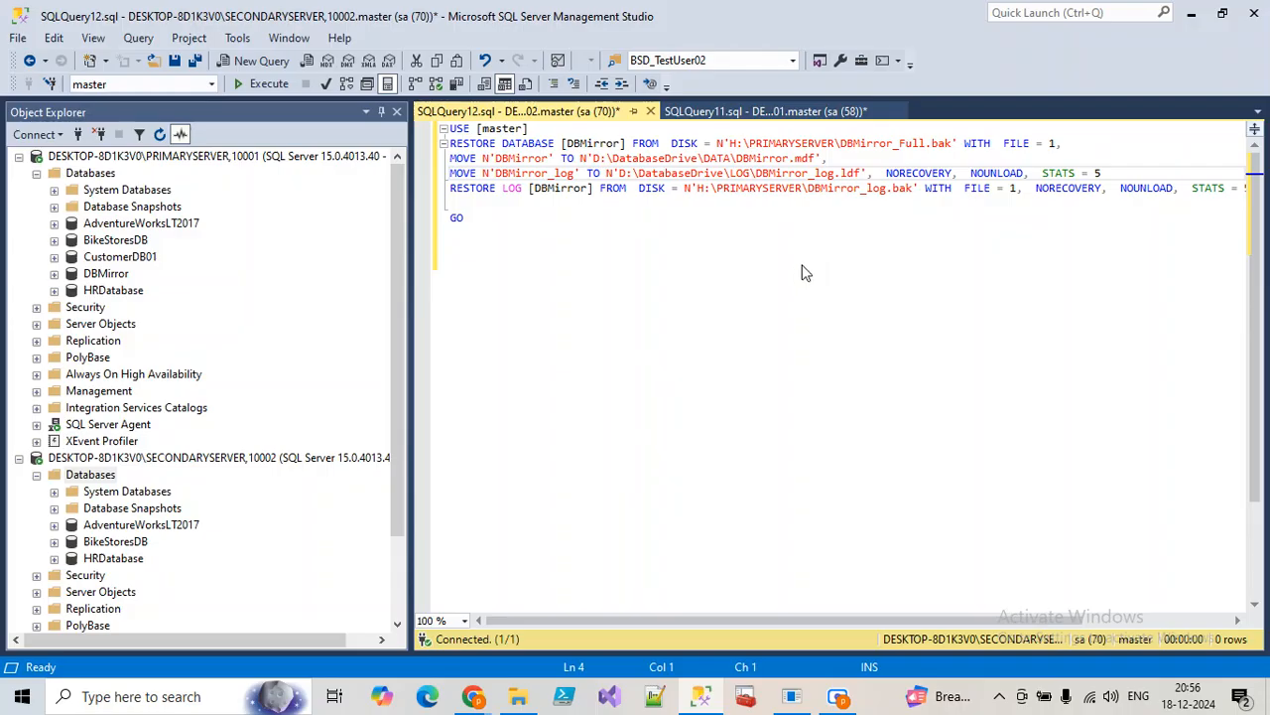
In File Explorer, open the SecondaryServer folder on the Data (E:) drive and copy its path.
{"action": "left_click", "coordinate": [518, 697]}
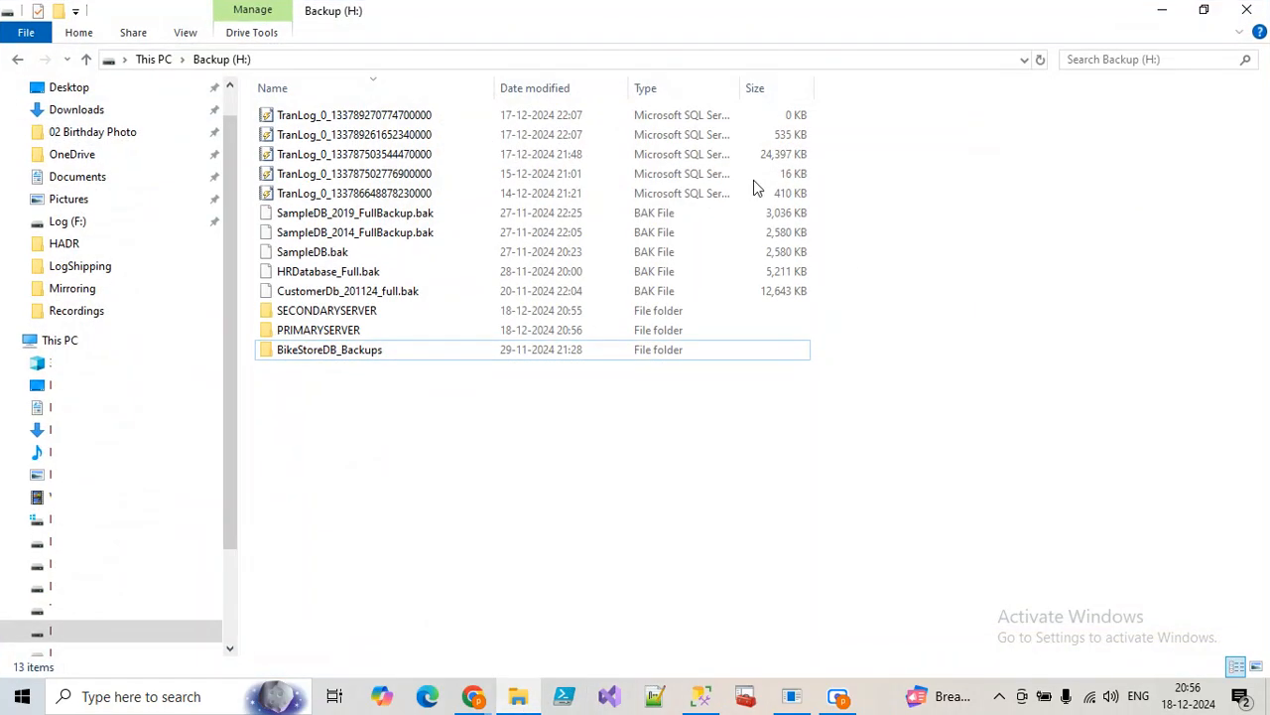
{"action": "left_click", "coordinate": [59, 347]}
{"action": "left_click", "coordinate": [818, 279]}
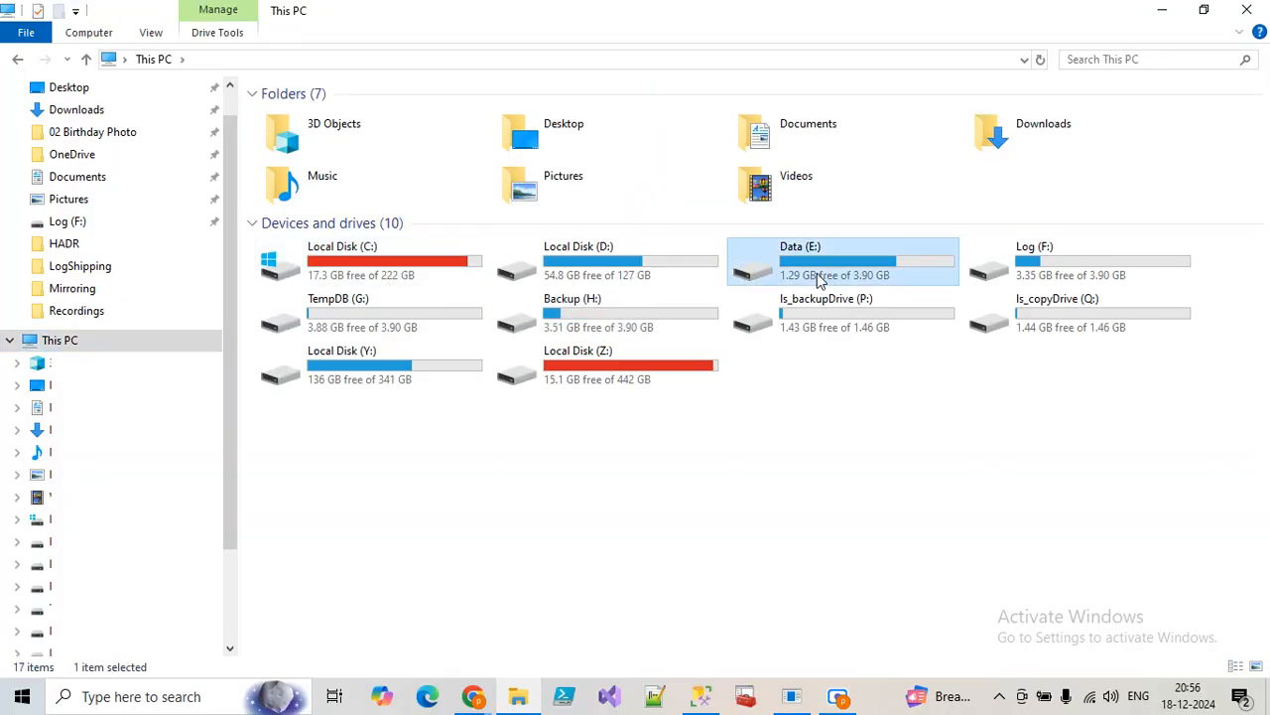
{"action": "double_click", "coordinate": [819, 279]}
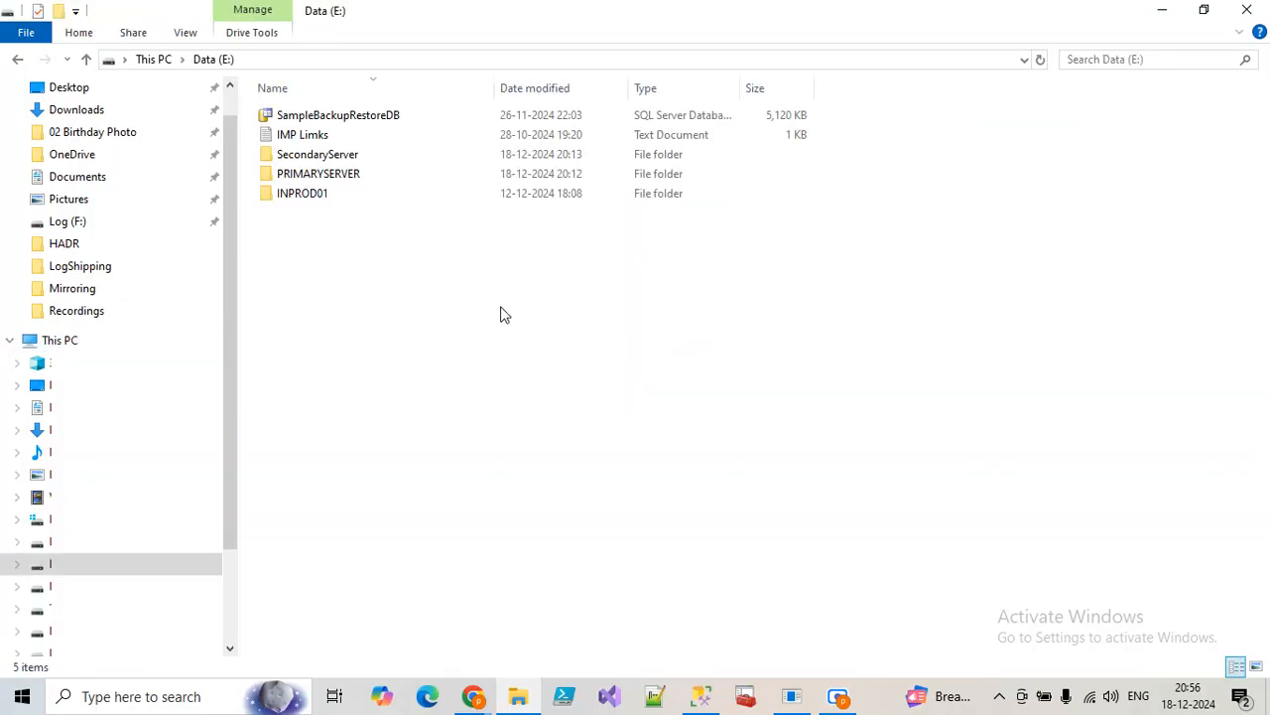
{"action": "left_click", "coordinate": [17, 59]}
{"action": "left_click", "coordinate": [640, 385]}
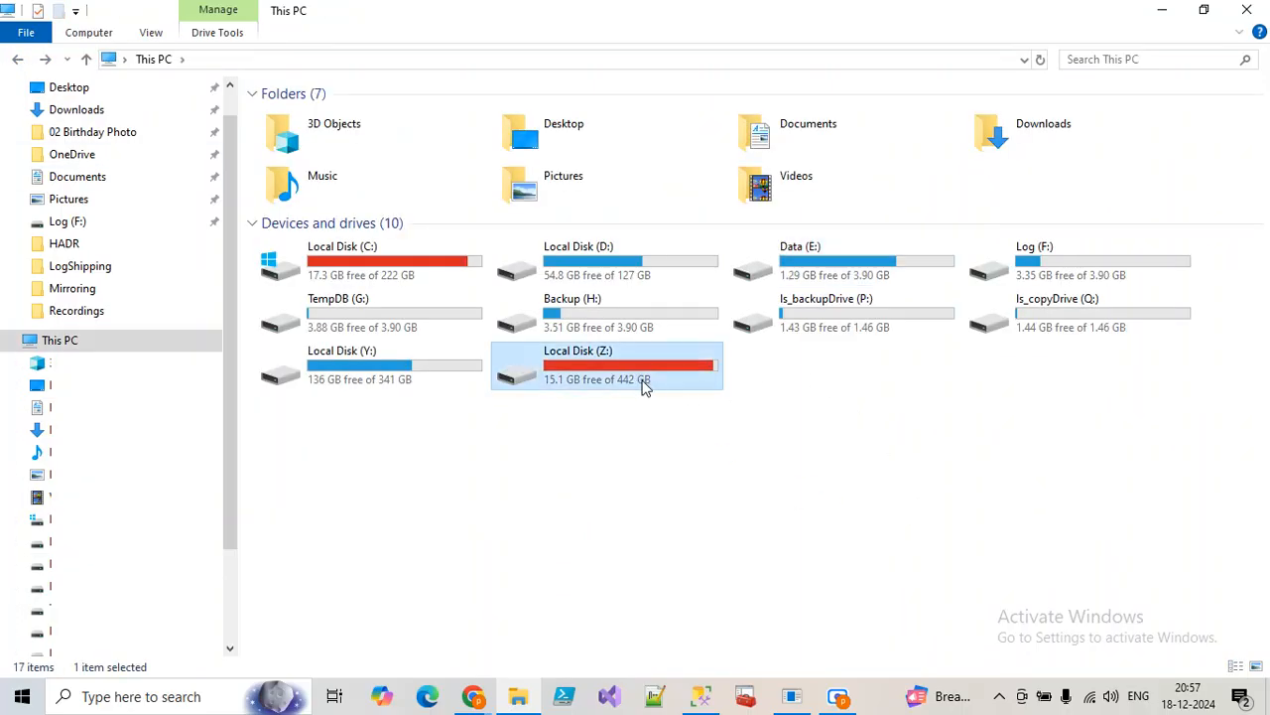
{"action": "left_click", "coordinate": [810, 274]}
{"action": "double_click", "coordinate": [811, 275]}
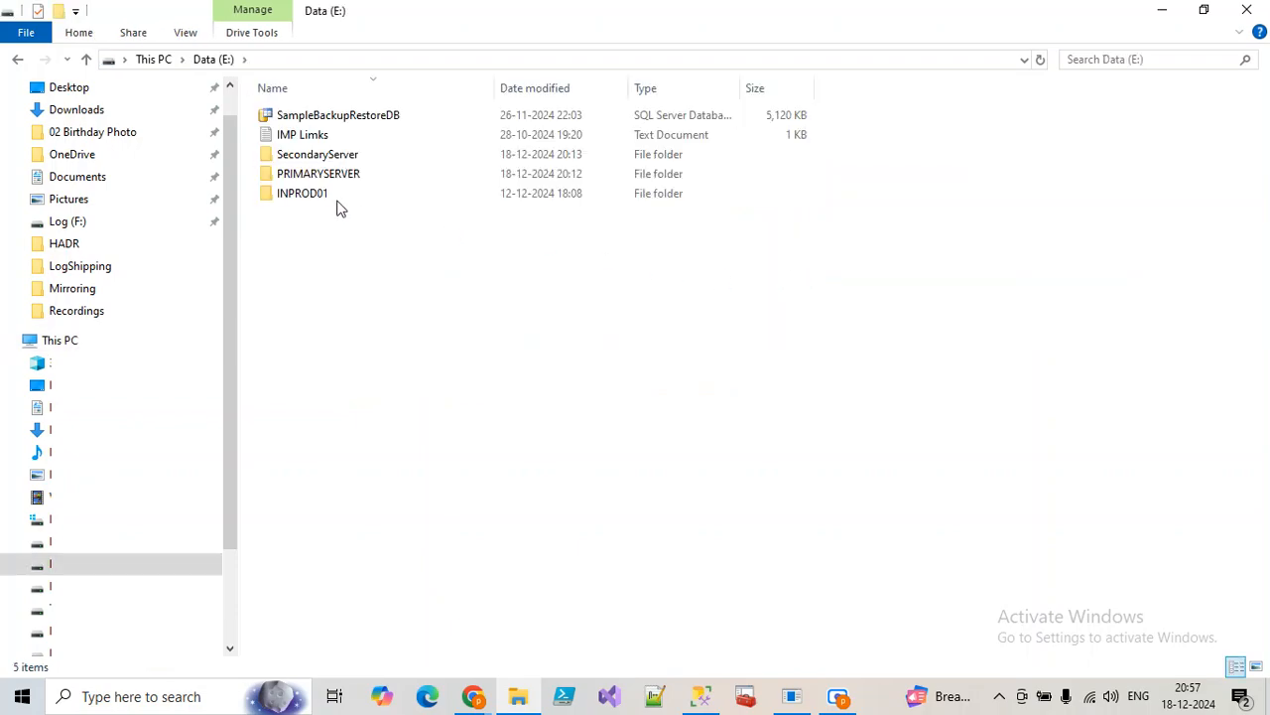
{"action": "double_click", "coordinate": [317, 154]}
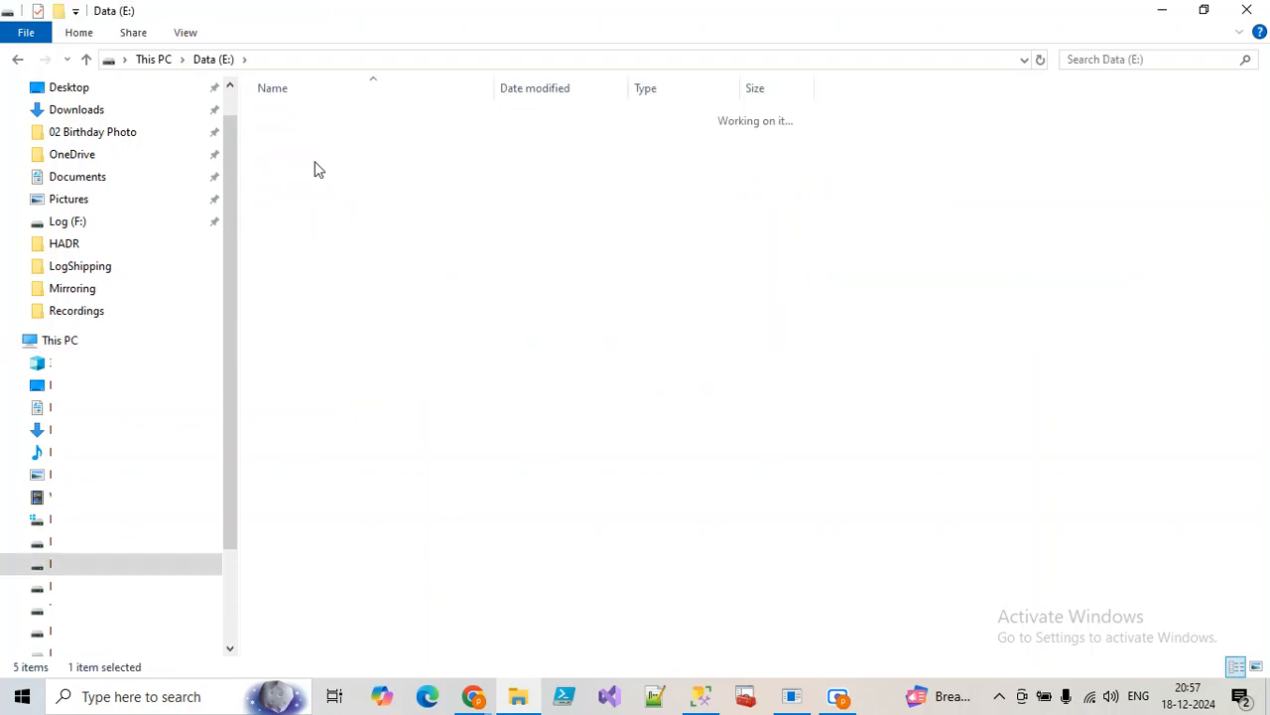
{"action": "left_click", "coordinate": [362, 60]}
{"action": "key", "text": "ctrl+c"}
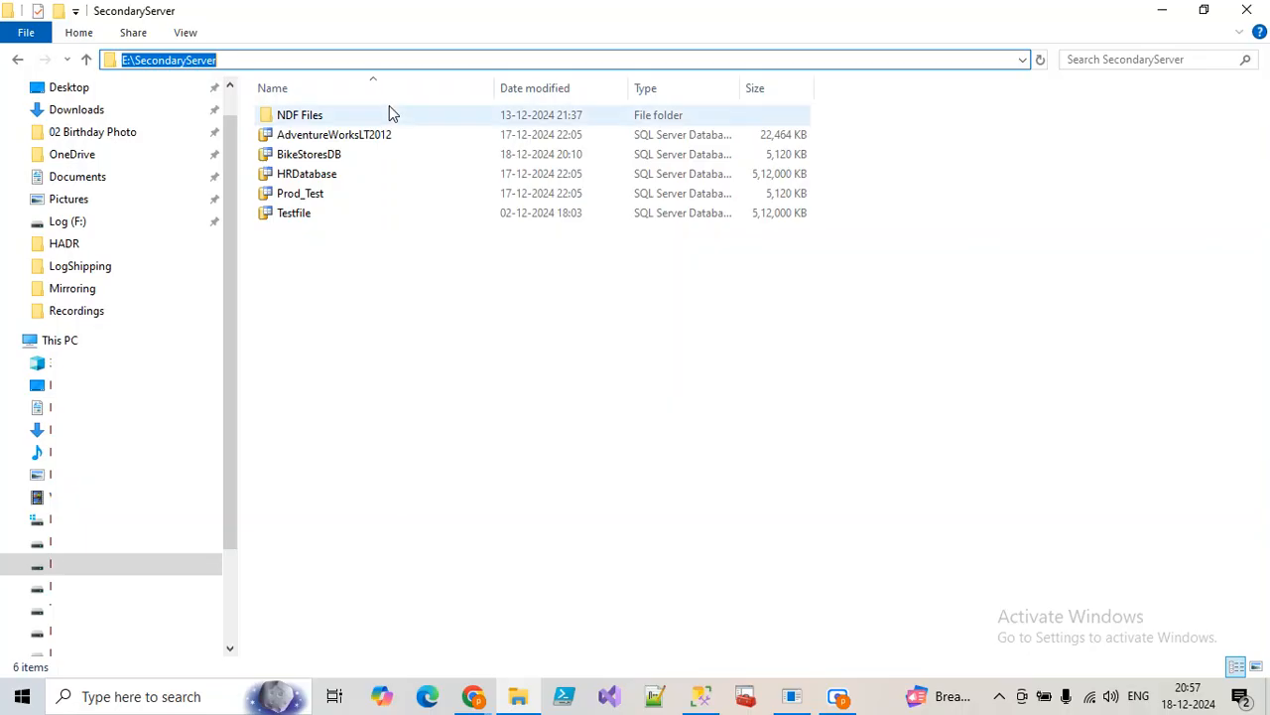
Back in SQL Server Management Studio, set the MOVE target folders to E:\SecondaryServer for DBMirror.mdf and F:\SecondaryServer for DBMirror_log.ldf.
{"action": "left_click", "coordinate": [1162, 10]}
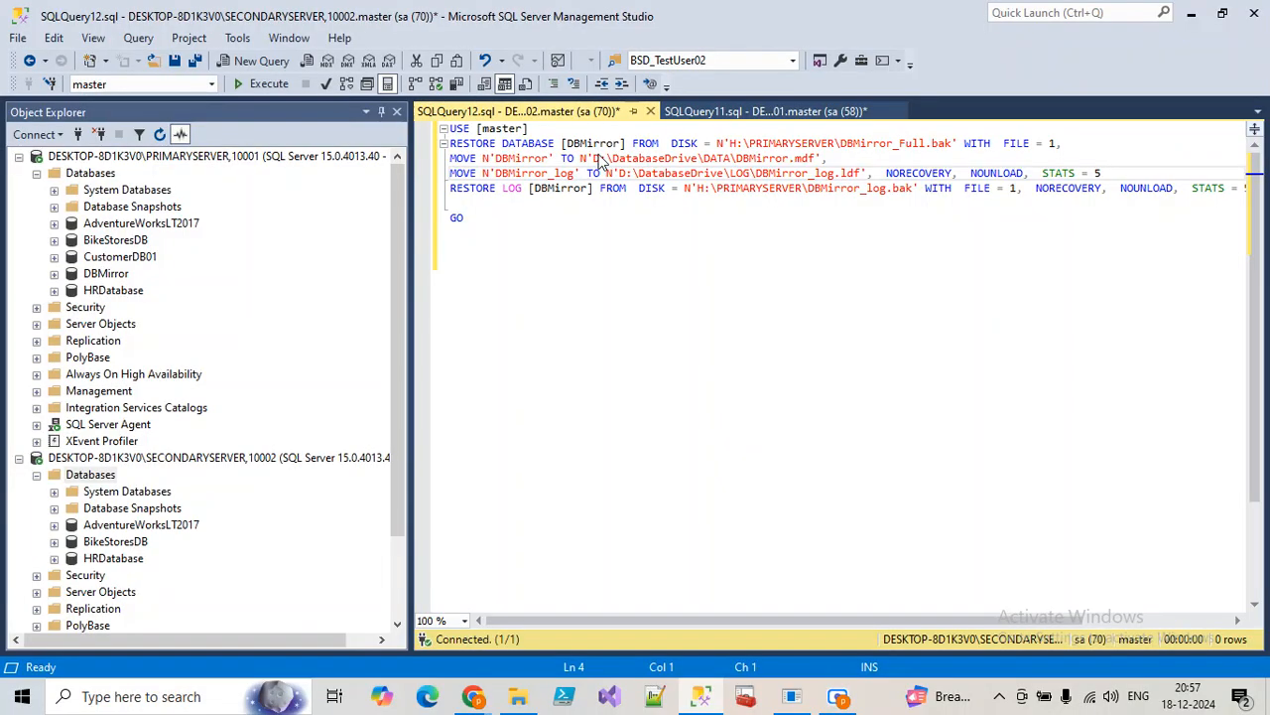
{"action": "left_click_drag", "start_coordinate": [593, 159], "coordinate": [731, 164]}
{"action": "key", "text": "ctrl+v"}
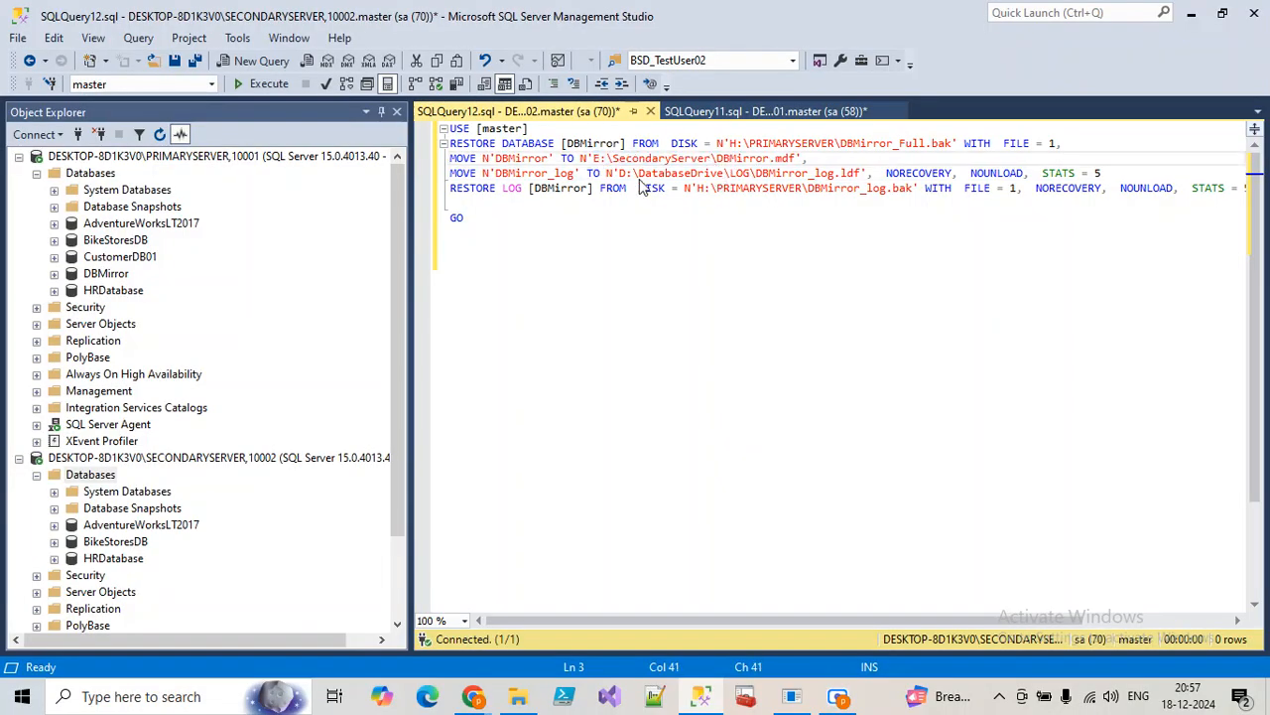
{"action": "left_click_drag", "start_coordinate": [618, 176], "coordinate": [751, 181]}
{"action": "key", "text": "ctrl+v"}
{"action": "left_click_drag", "start_coordinate": [618, 176], "coordinate": [625, 178]}
{"action": "type", "text": "F"}
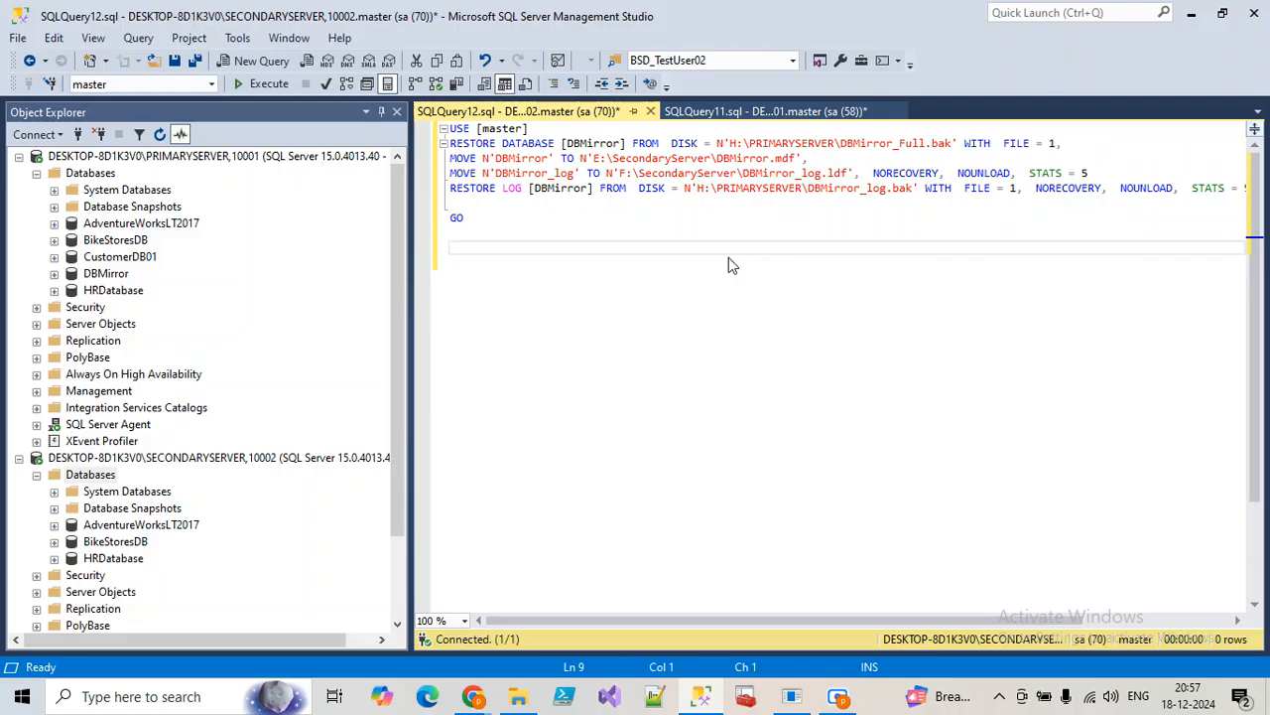
Insert a blank line above the RESTORE LOG statement and try to execute the script with only its word RESTORE selected.
{"action": "left_click", "coordinate": [452, 189]}
{"action": "key", "text": "Return"}
{"action": "triple_click", "coordinate": [477, 144]}
{"action": "left_click", "coordinate": [489, 203]}
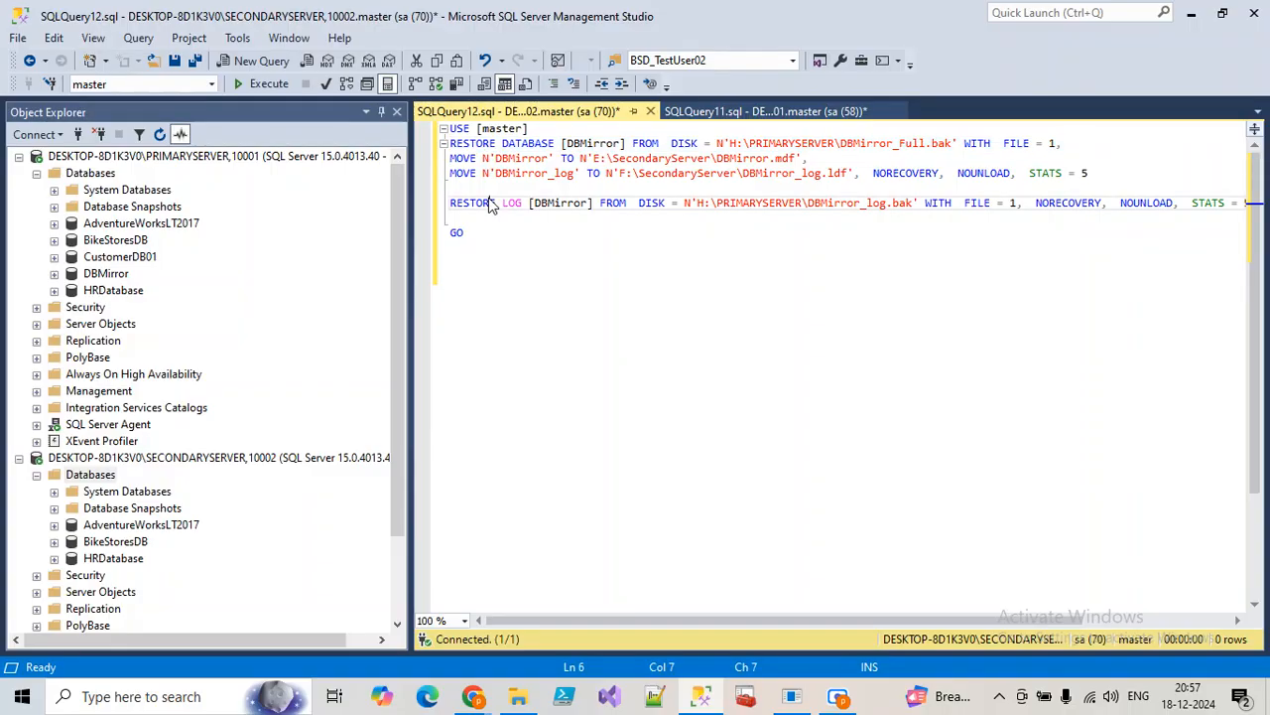
{"action": "double_click", "coordinate": [489, 203]}
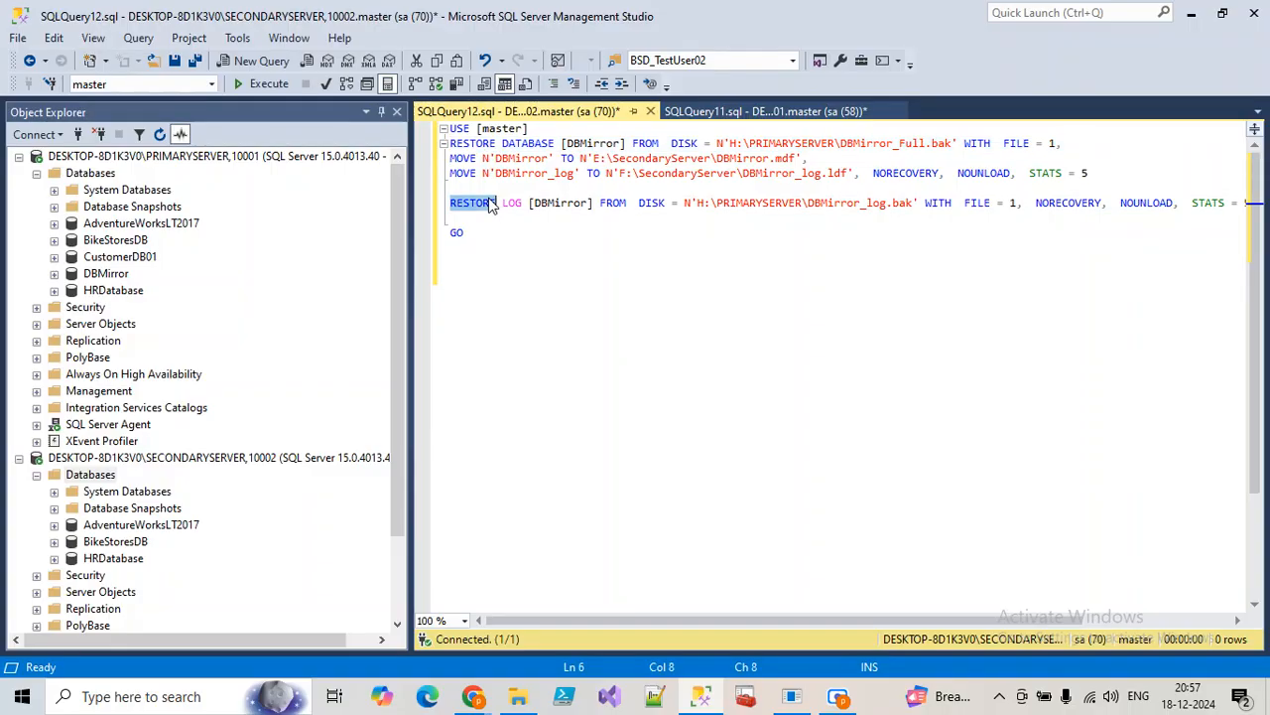
{"action": "left_click", "coordinate": [263, 84]}
{"action": "left_click", "coordinate": [632, 318]}
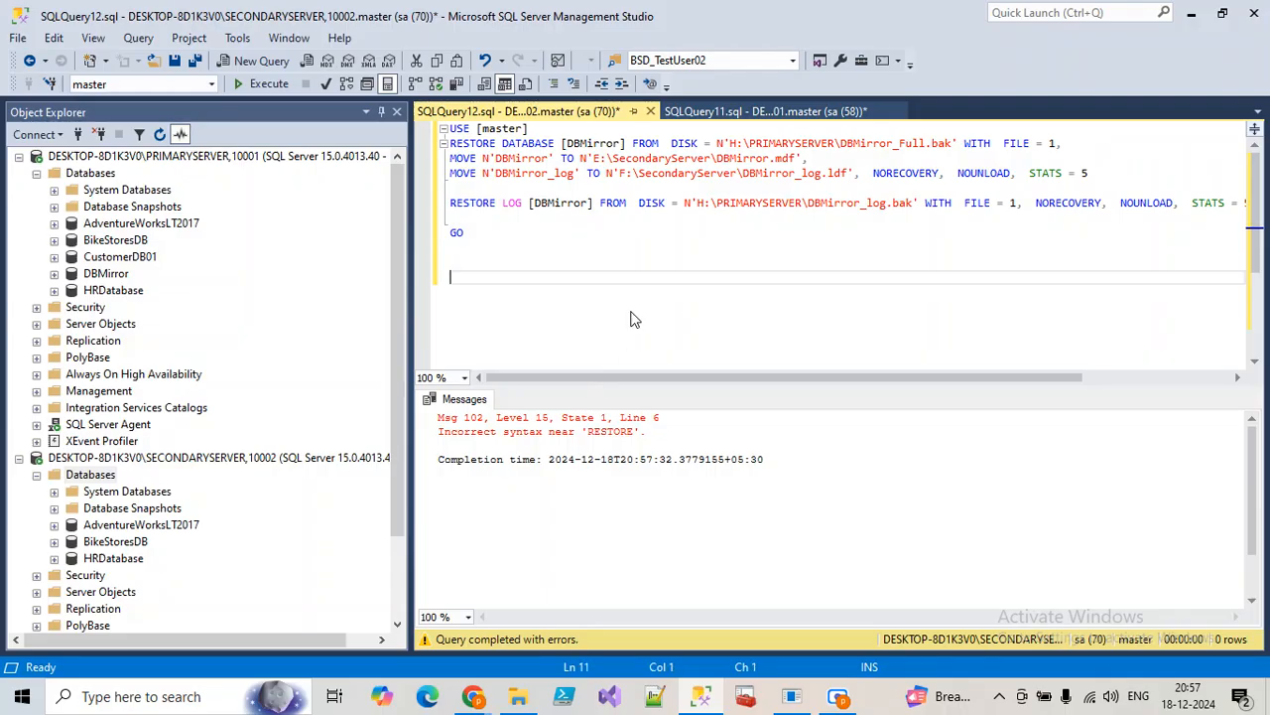
Execute the full DBMirror restore script on SECONDARYSERVER and refresh that server's Databases folder.
{"action": "key", "text": "F5"}
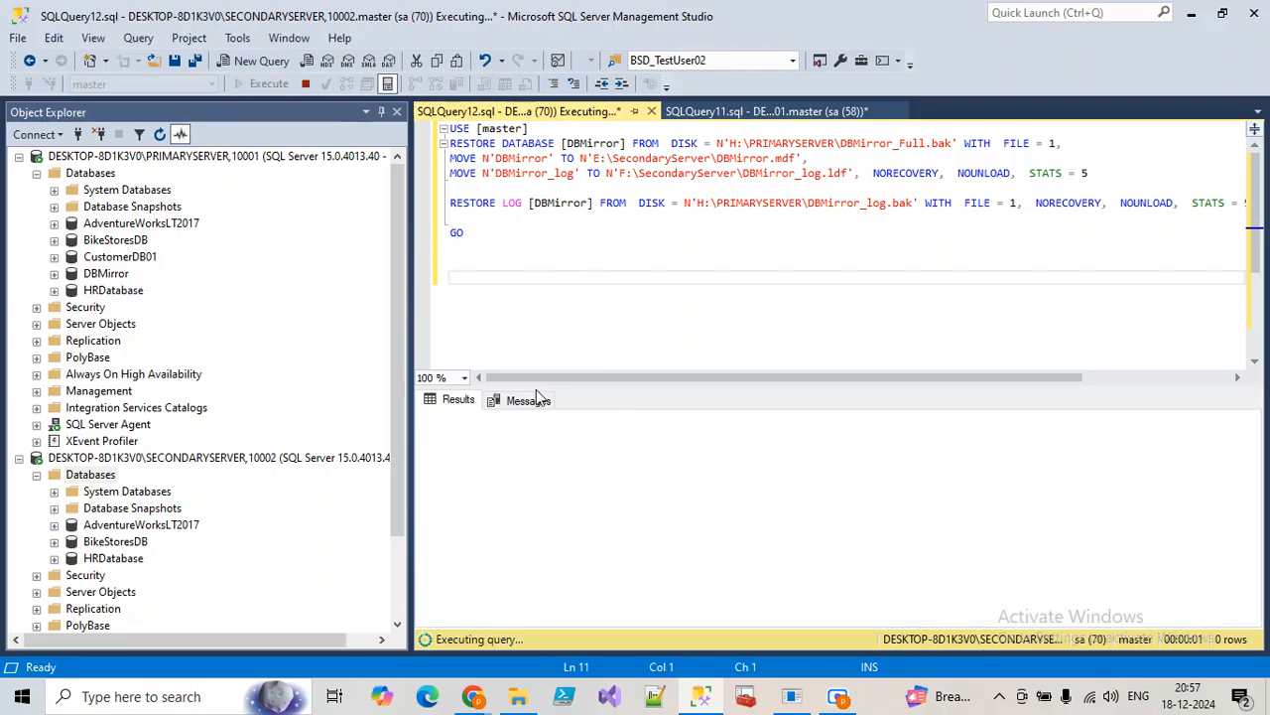
{"action": "left_click", "coordinate": [100, 475]}
{"action": "key", "text": "F5"}
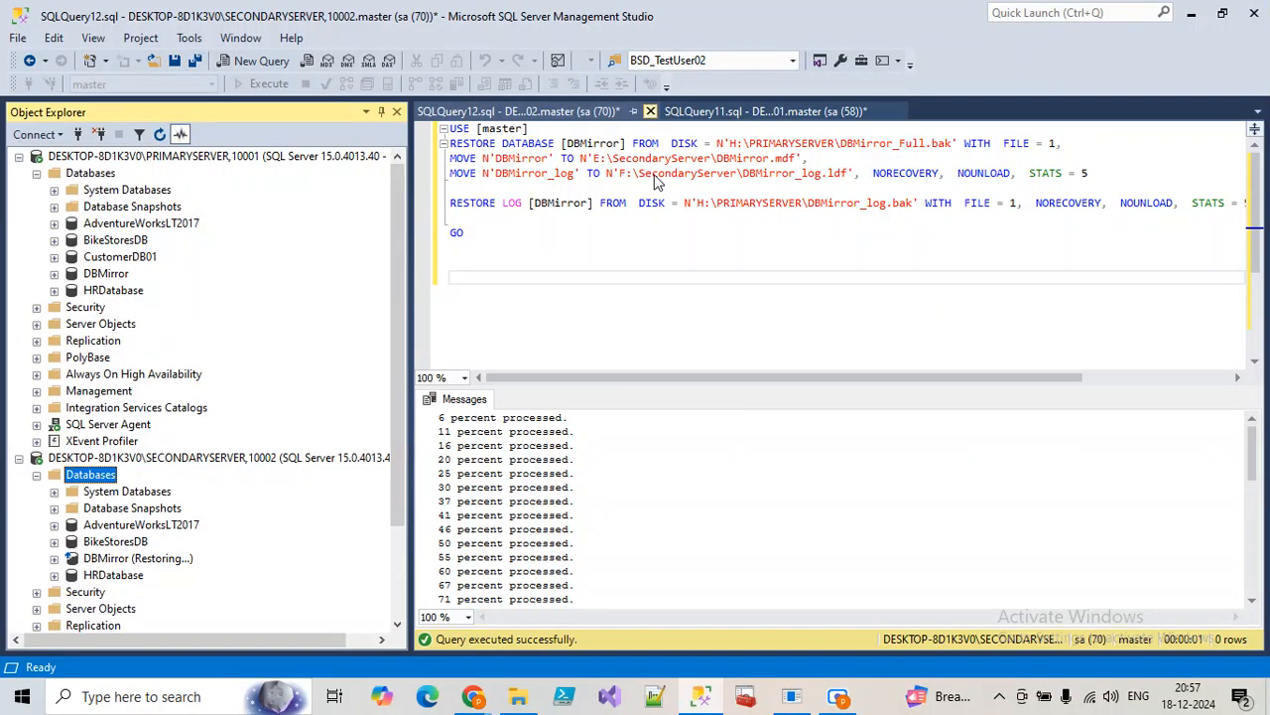
Close the restore and backup query windows without saving their changes.
{"action": "left_click", "coordinate": [650, 112]}
{"action": "left_click", "coordinate": [700, 456]}
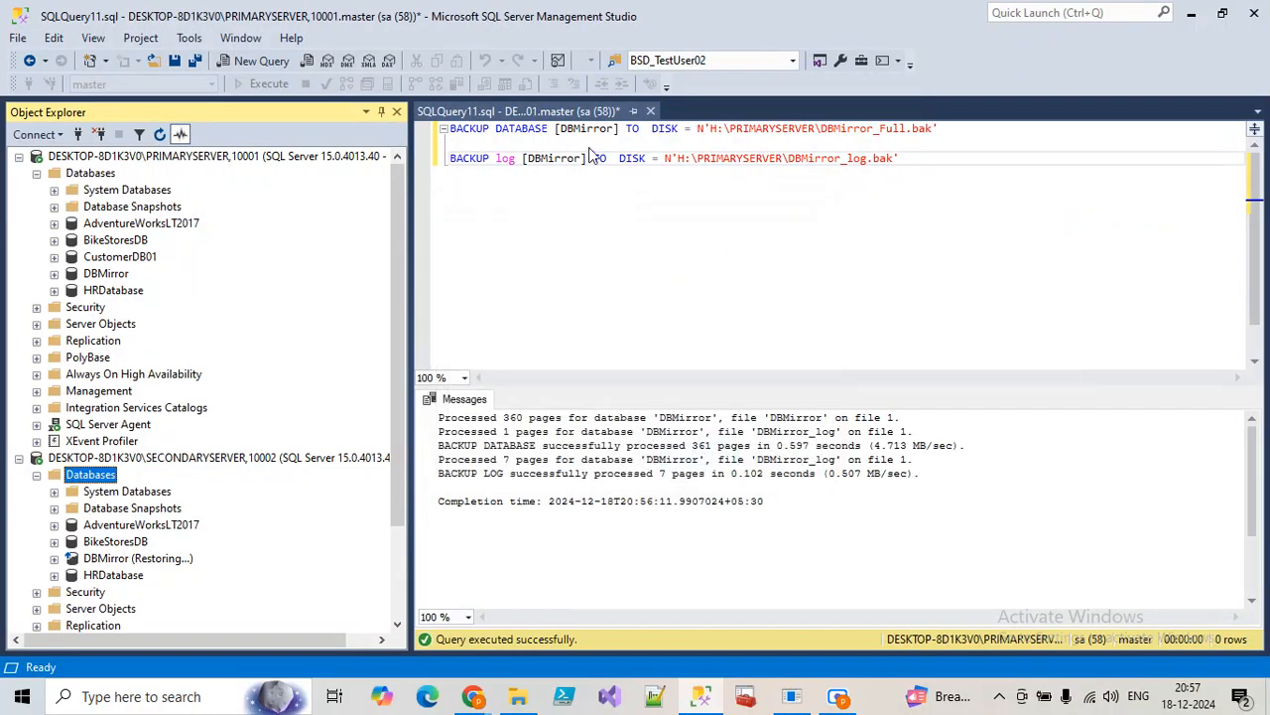
{"action": "left_click", "coordinate": [650, 111]}
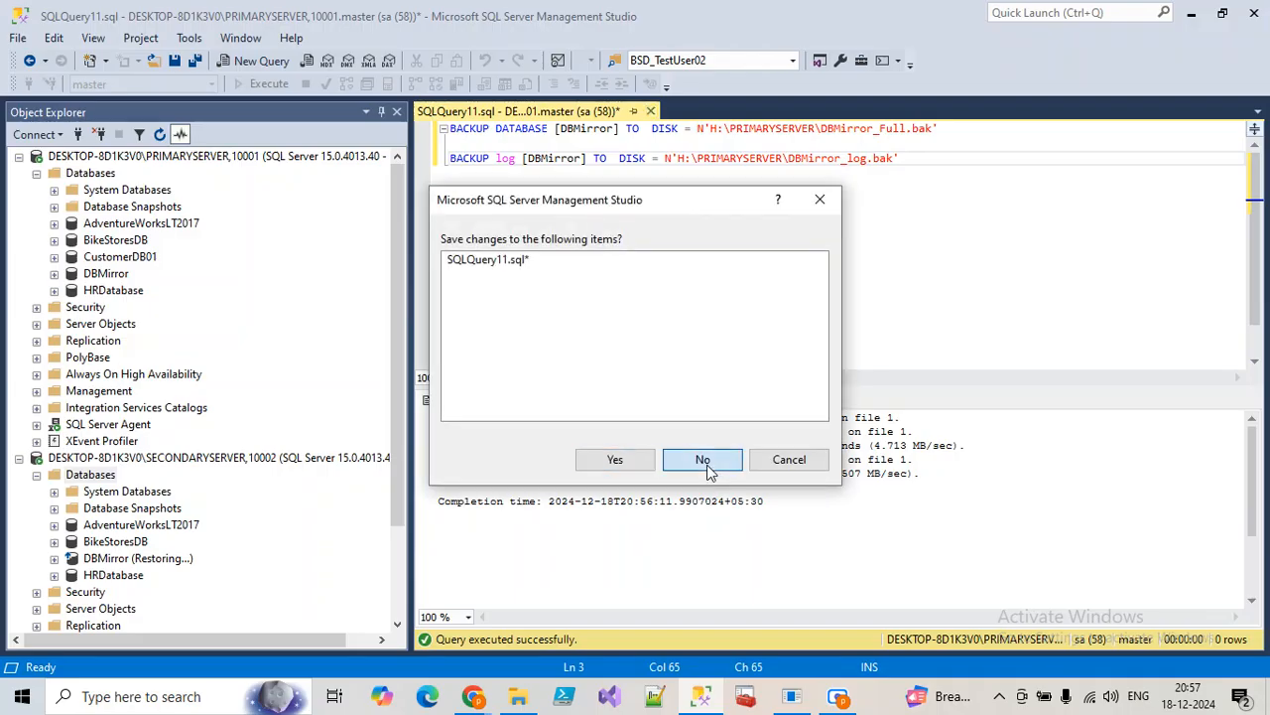
{"action": "left_click", "coordinate": [701, 459]}
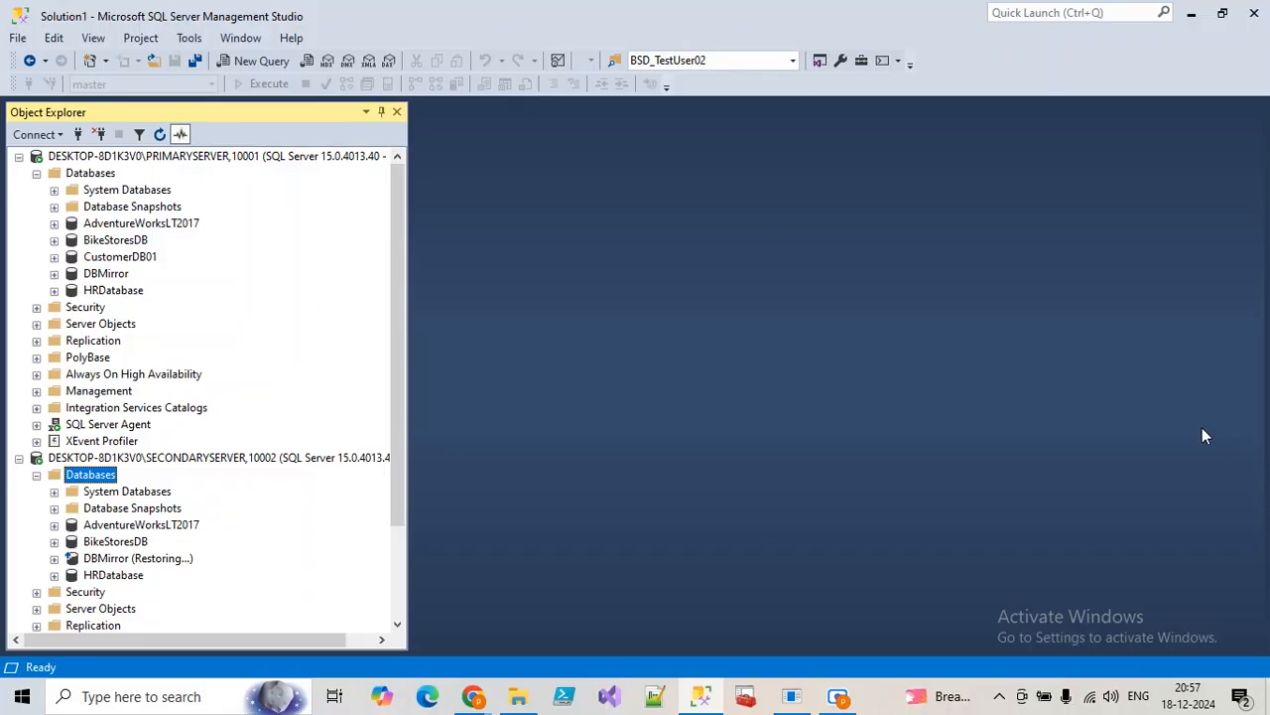
Start the mirroring security wizard for DBMirror on PRIMARYSERVER, including a witness server and saving the security configuration on the witness instance.
{"action": "right_click", "coordinate": [88, 276]}
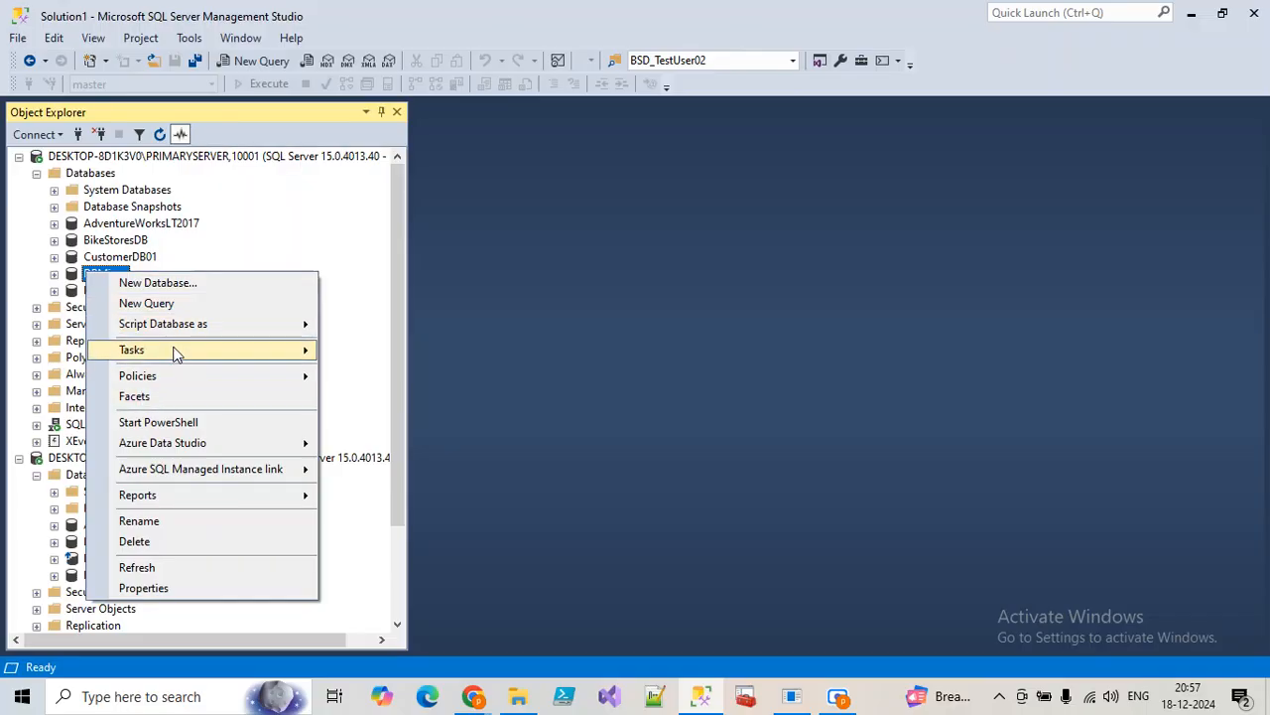
{"action": "mouse_move", "coordinate": [179, 355]}
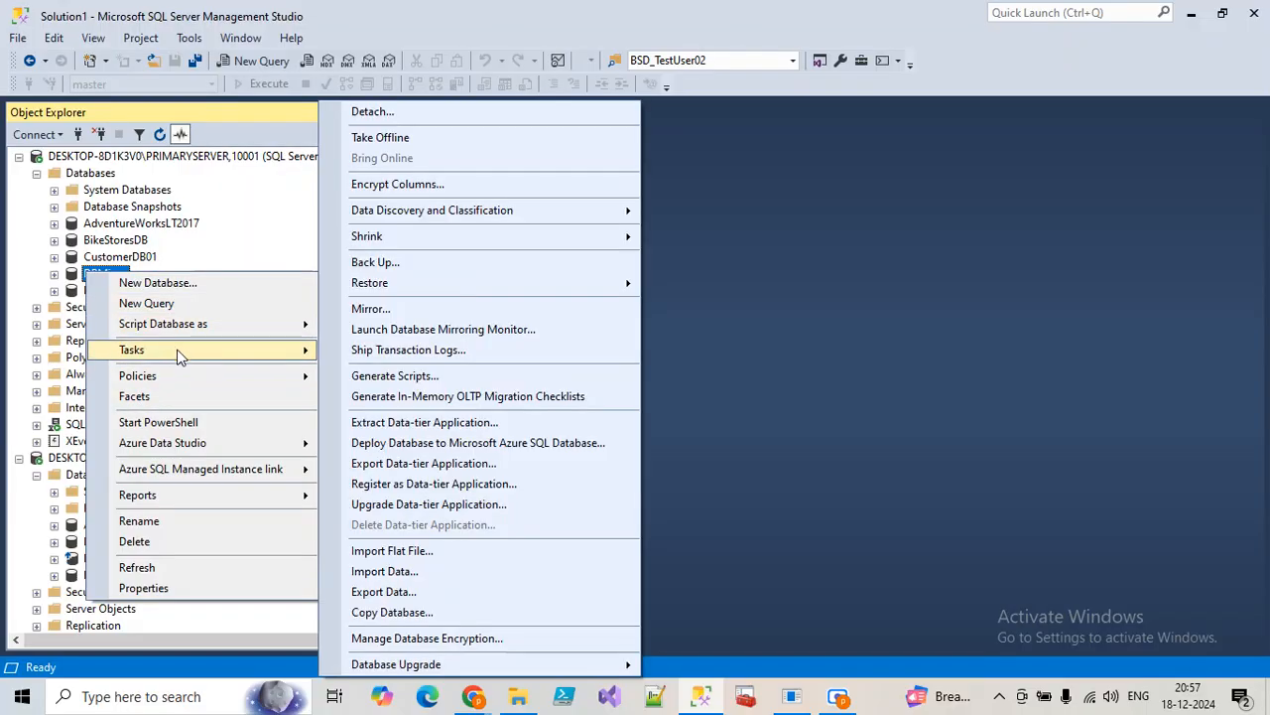
{"action": "left_click", "coordinate": [373, 311]}
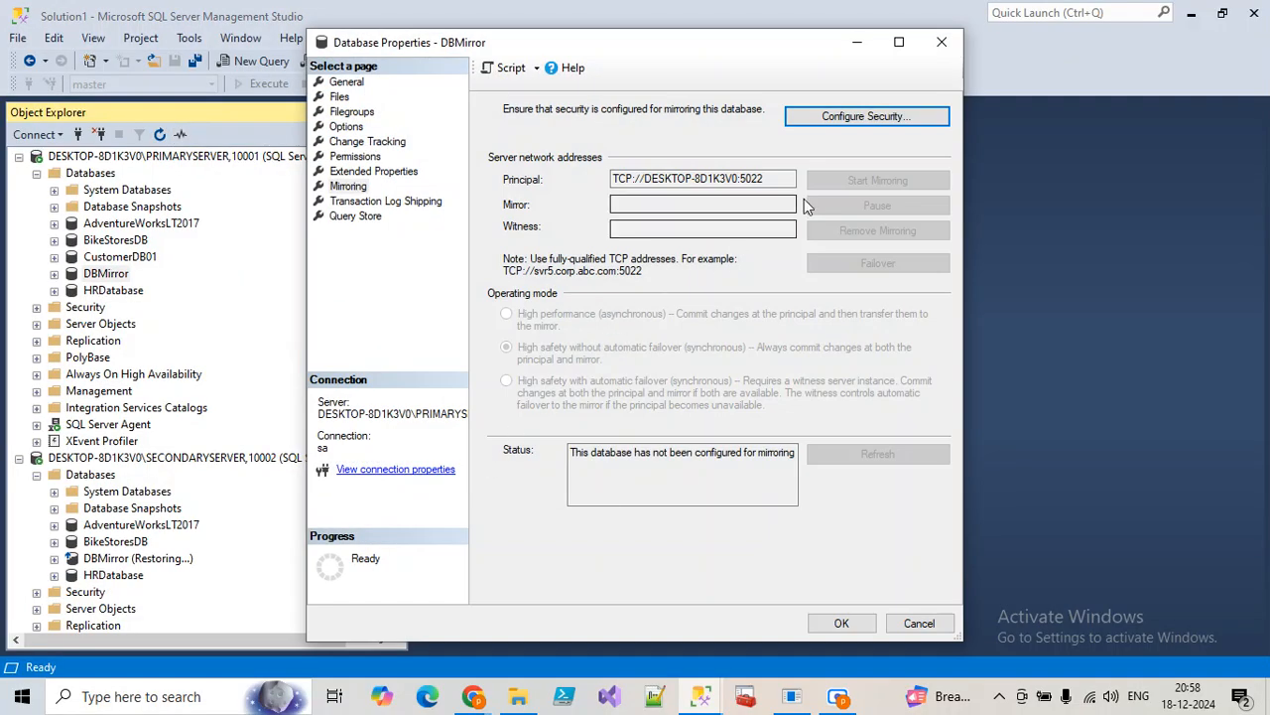
{"action": "left_click", "coordinate": [824, 116]}
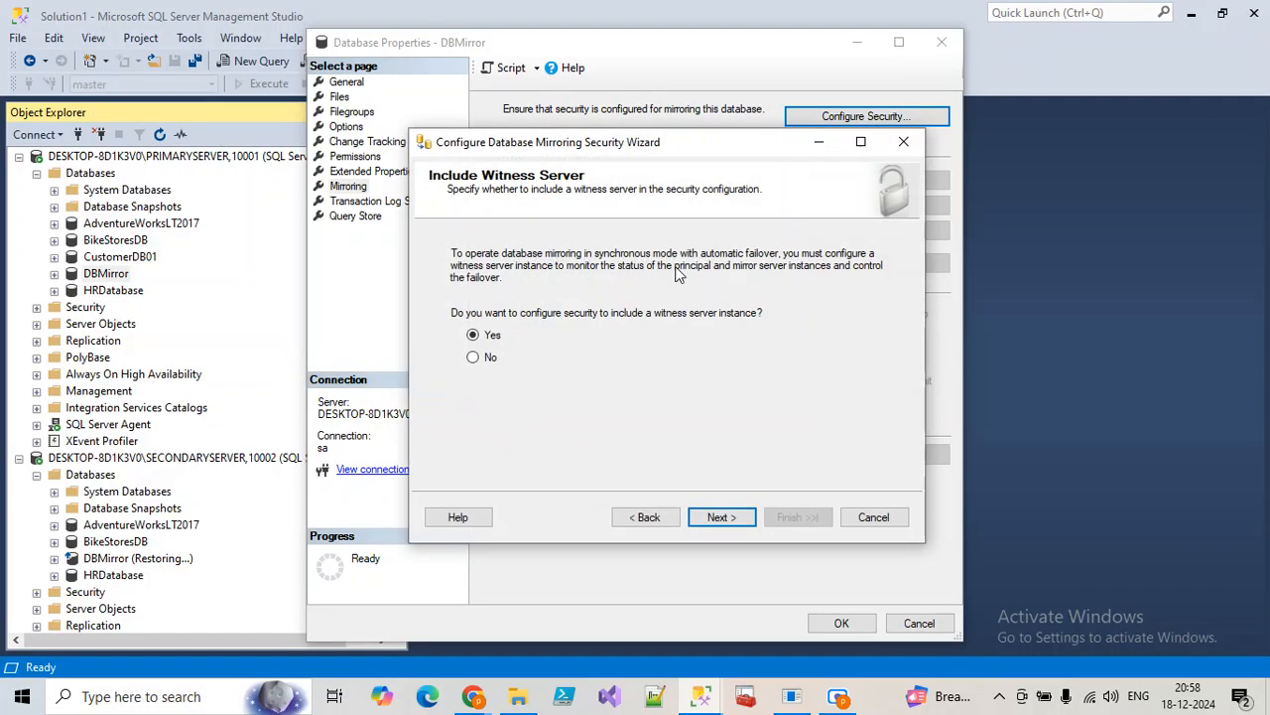
{"action": "left_click", "coordinate": [474, 337]}
{"action": "left_click", "coordinate": [729, 518]}
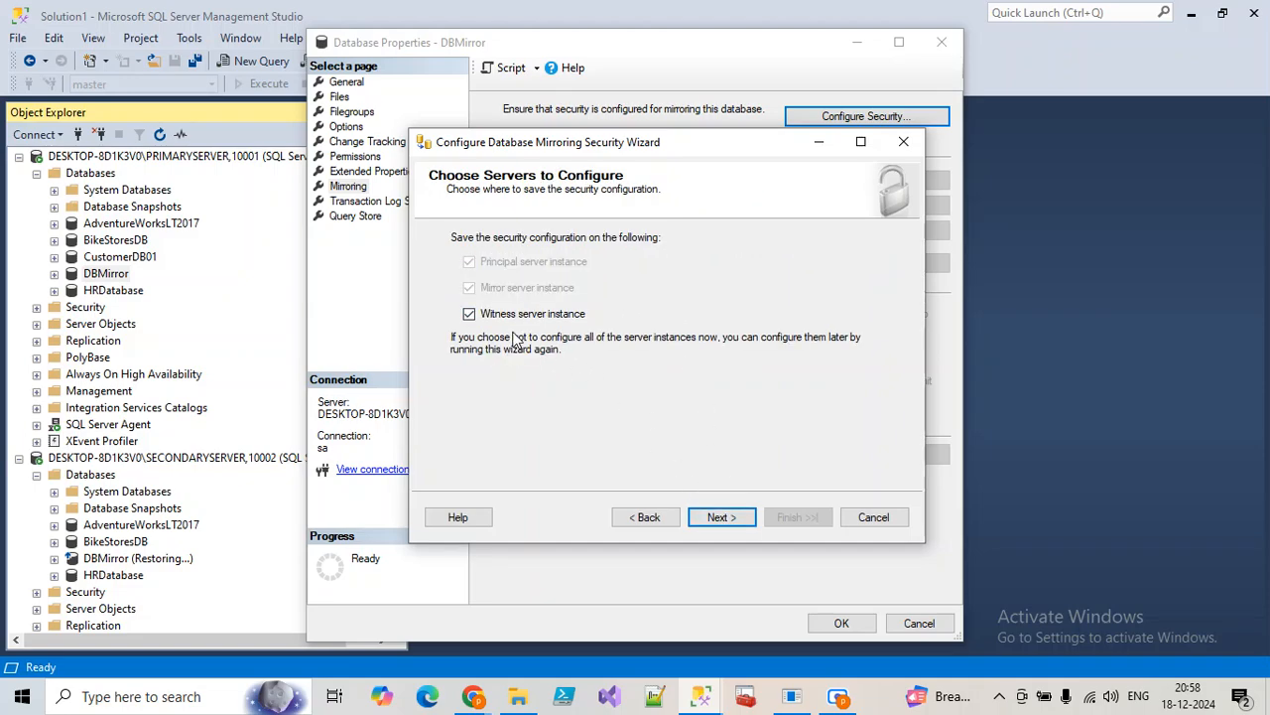
{"action": "left_click", "coordinate": [719, 517]}
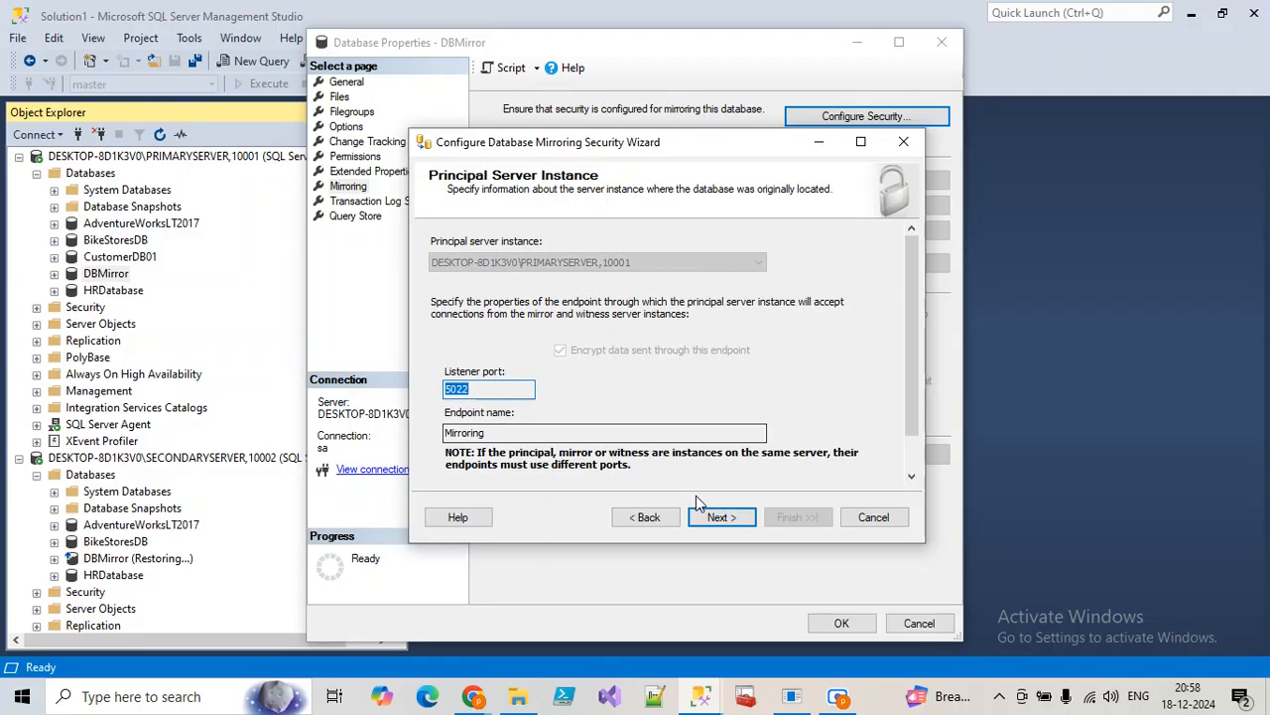
Accept the principal instance settings, choose DESKTOP-8D1K3V0\SECONDARYSERVER,10002 as the mirror server instance, and connect to it with Optional encryption.
{"action": "left_click", "coordinate": [723, 518]}
{"action": "left_click", "coordinate": [758, 262]}
{"action": "left_click", "coordinate": [681, 287]}
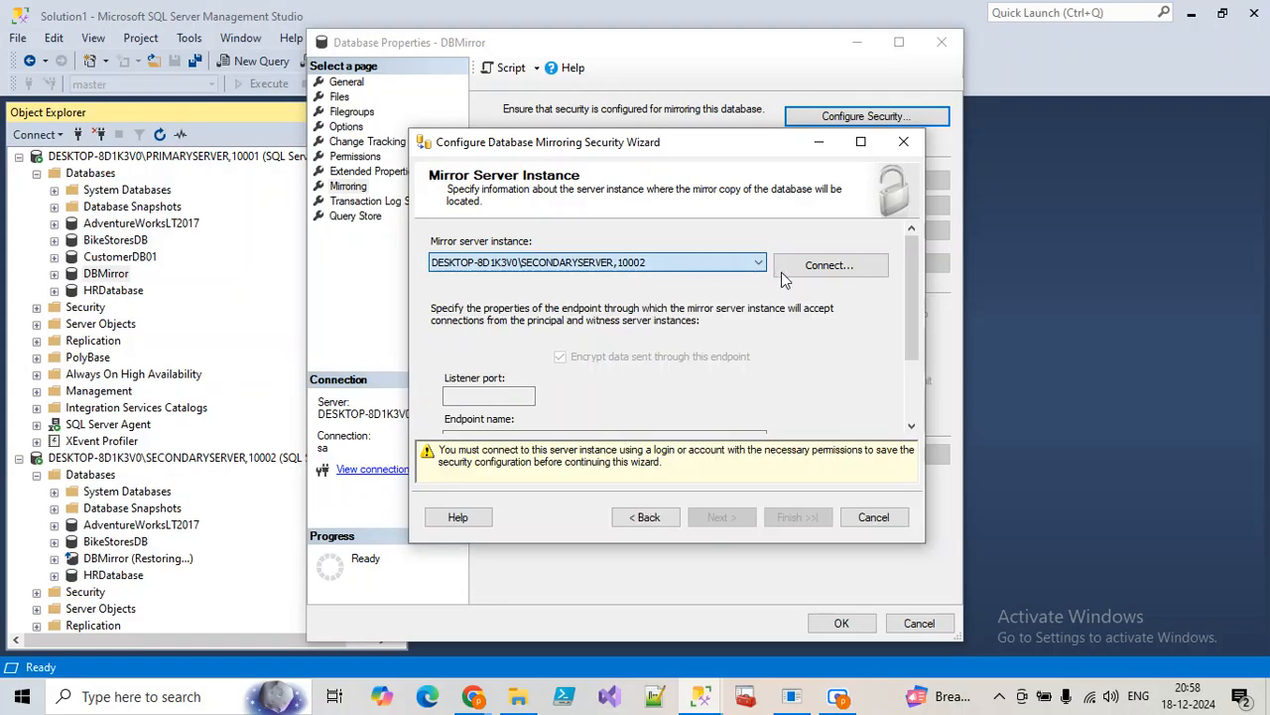
{"action": "left_click", "coordinate": [820, 266]}
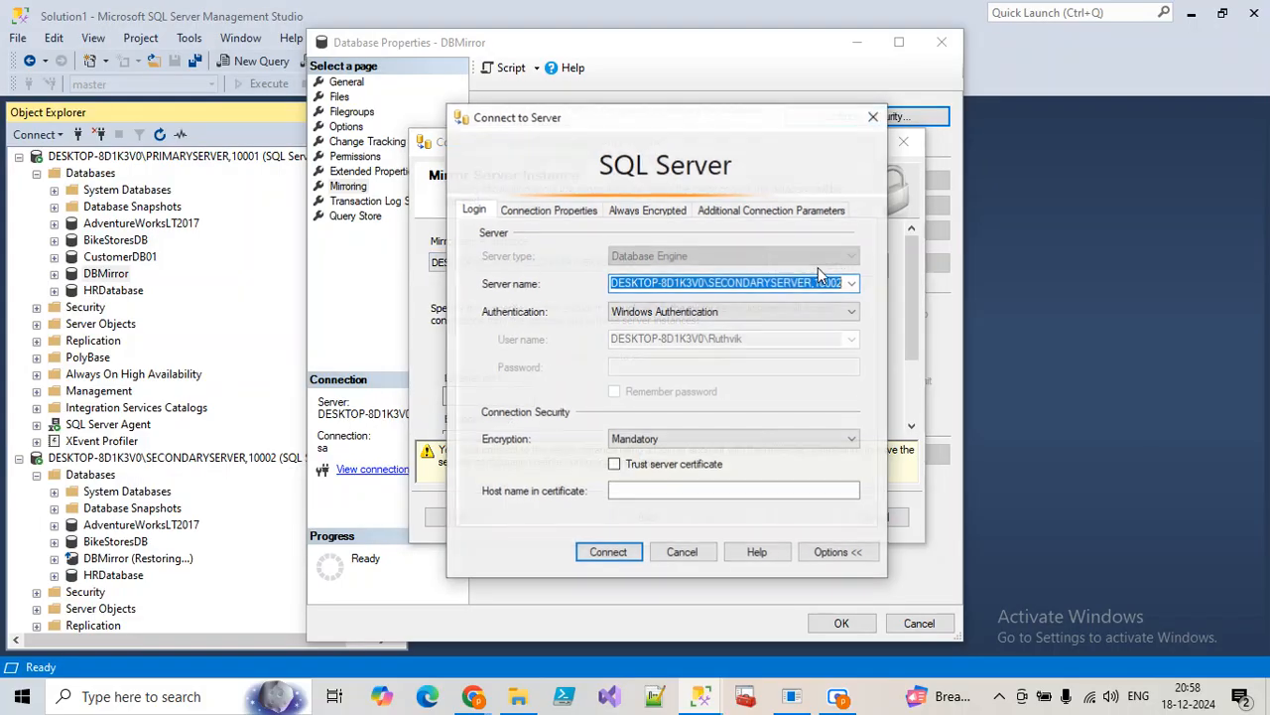
{"action": "left_click", "coordinate": [635, 442]}
{"action": "left_click", "coordinate": [636, 456]}
{"action": "left_click", "coordinate": [617, 556]}
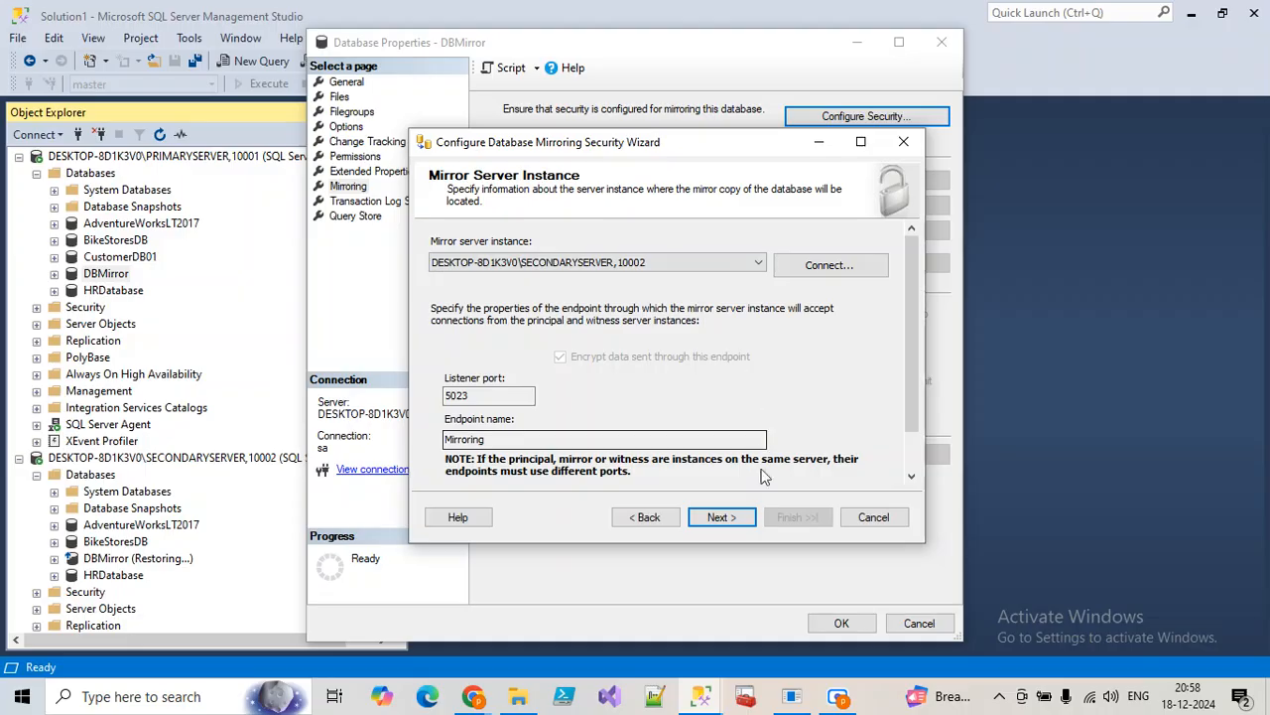
Choose DESKTOP-8D1K3V0,1433 as the witness server instance and connect to it using Windows Authentication with Optional encryption.
{"action": "left_click", "coordinate": [739, 516]}
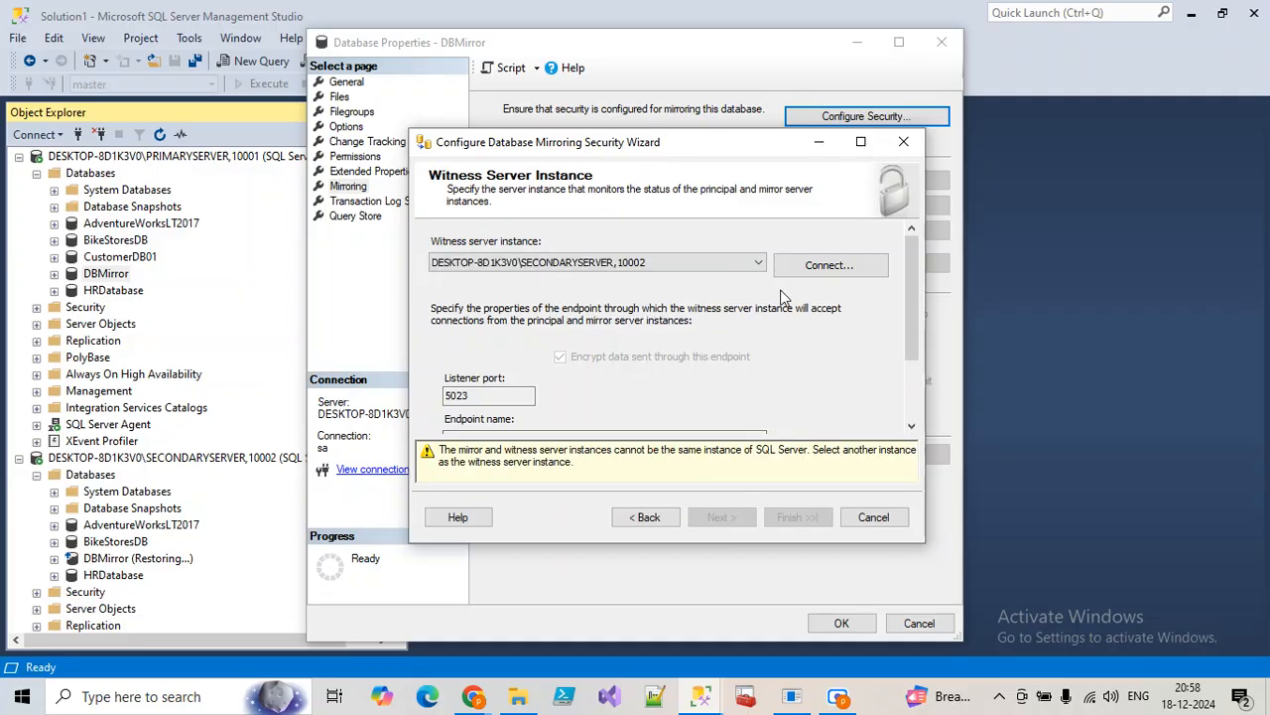
{"action": "left_click", "coordinate": [758, 263]}
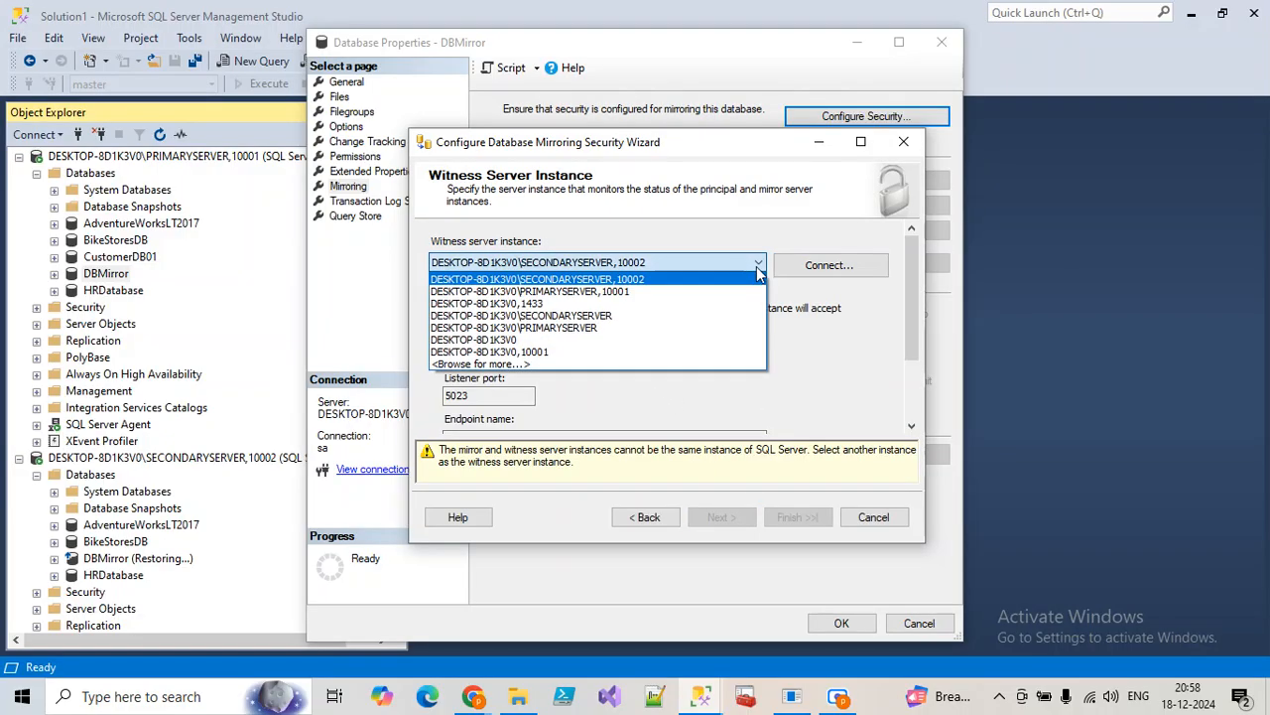
{"action": "left_click", "coordinate": [579, 306]}
{"action": "left_click", "coordinate": [816, 266]}
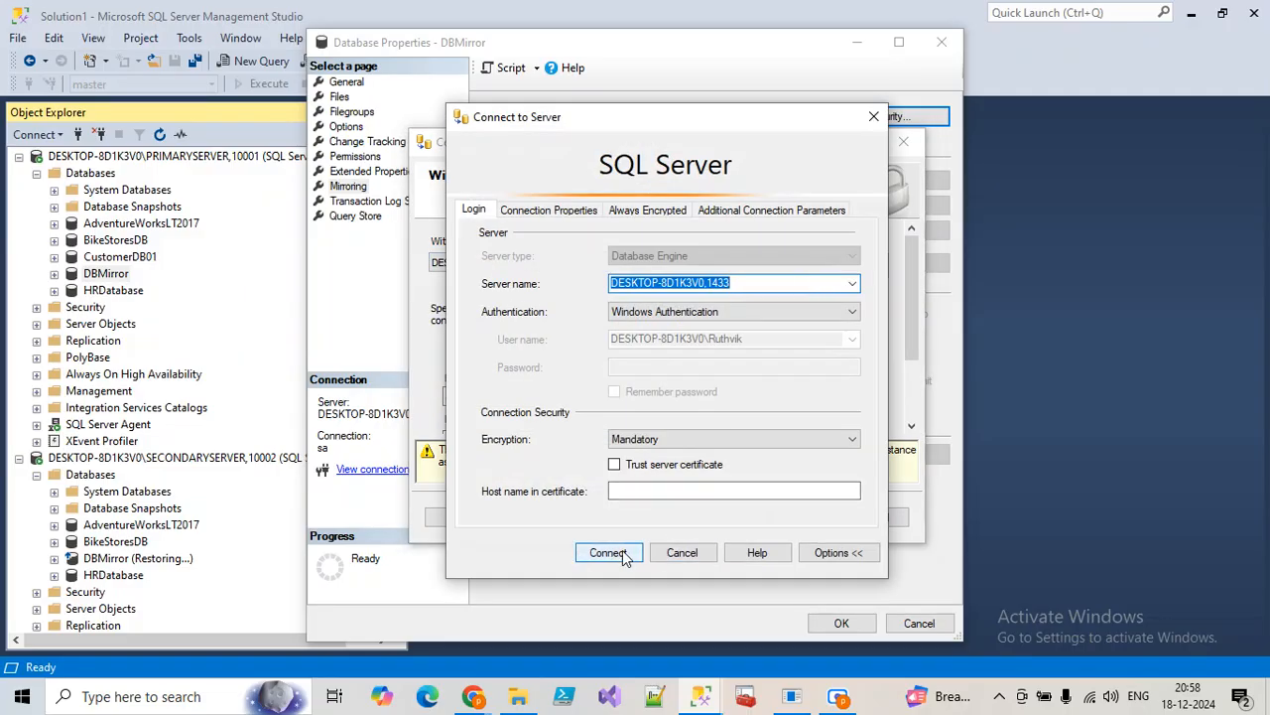
{"action": "left_click", "coordinate": [655, 438]}
{"action": "left_click", "coordinate": [635, 470]}
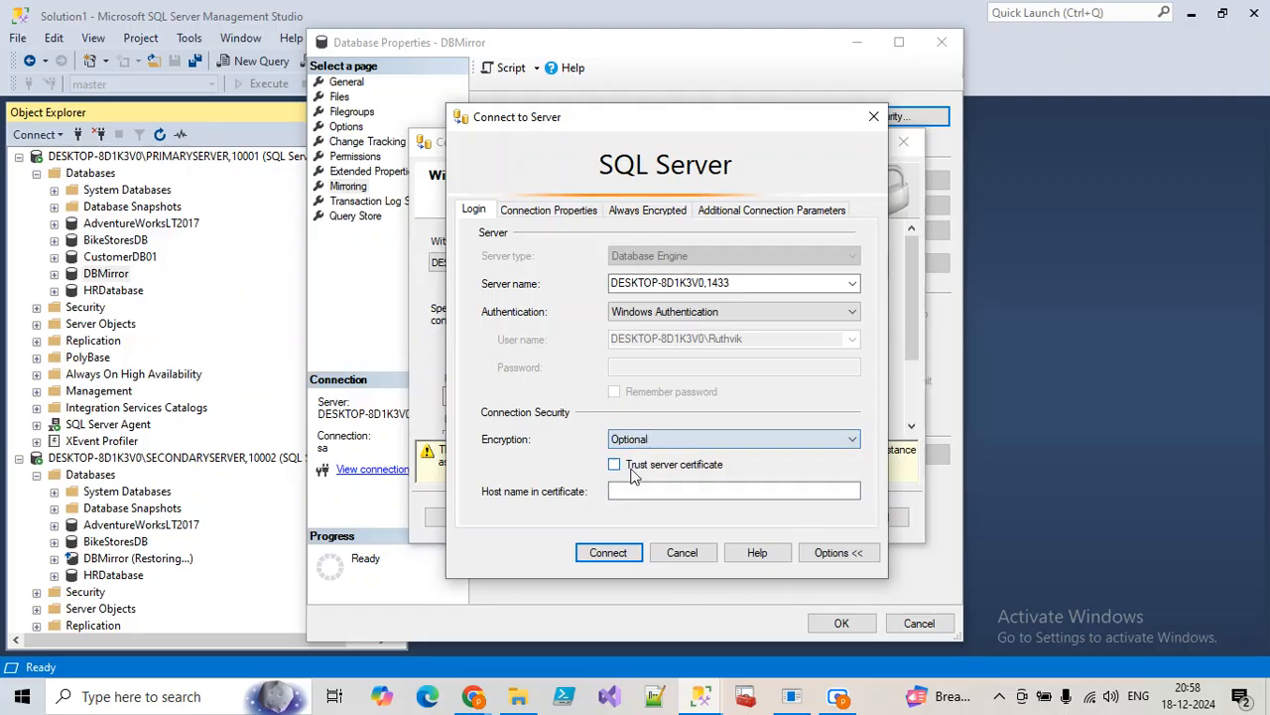
{"action": "left_click", "coordinate": [605, 552]}
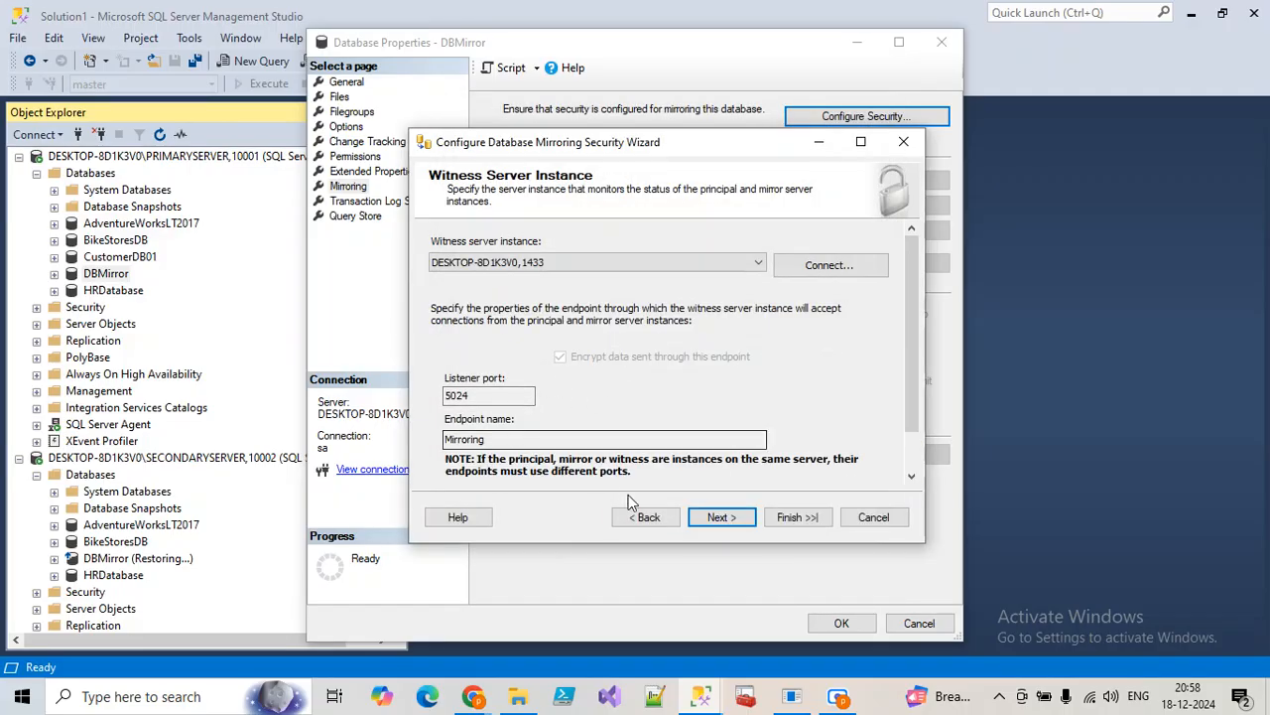
Accept the witness endpoint, leave all service accounts blank, and finish and close the mirroring security wizard.
{"action": "left_click", "coordinate": [711, 516]}
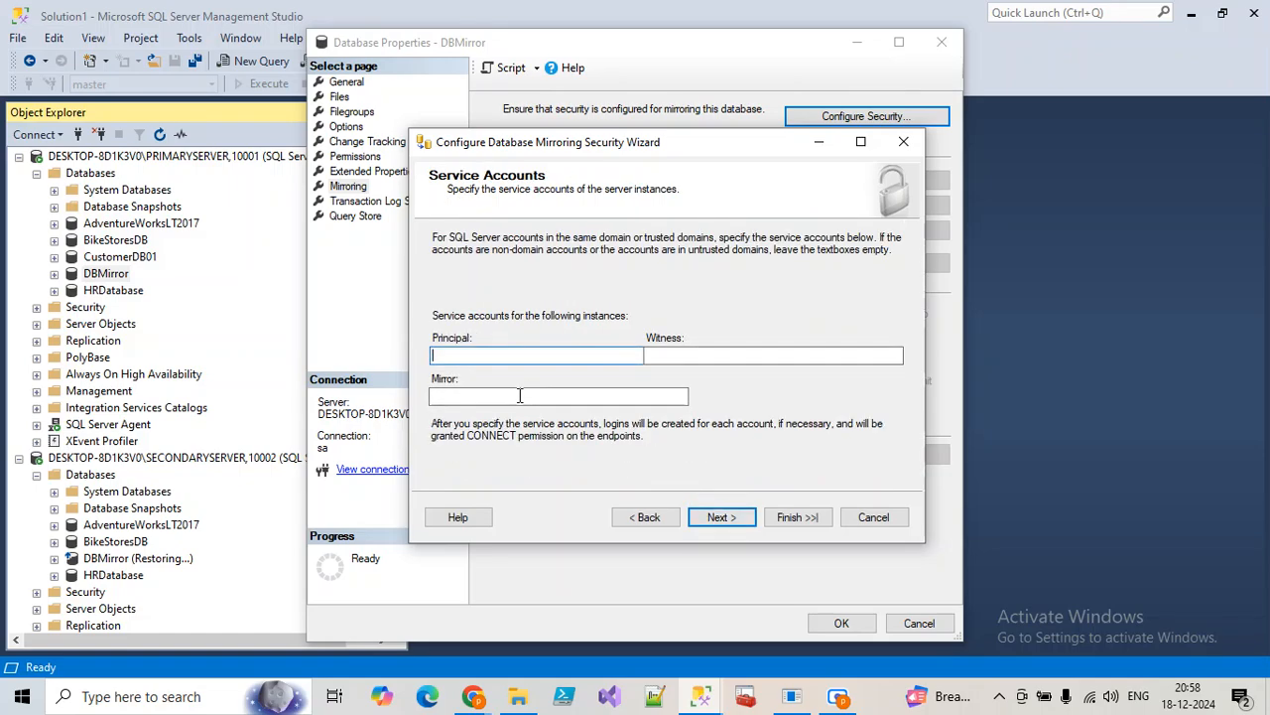
{"action": "left_click", "coordinate": [710, 516]}
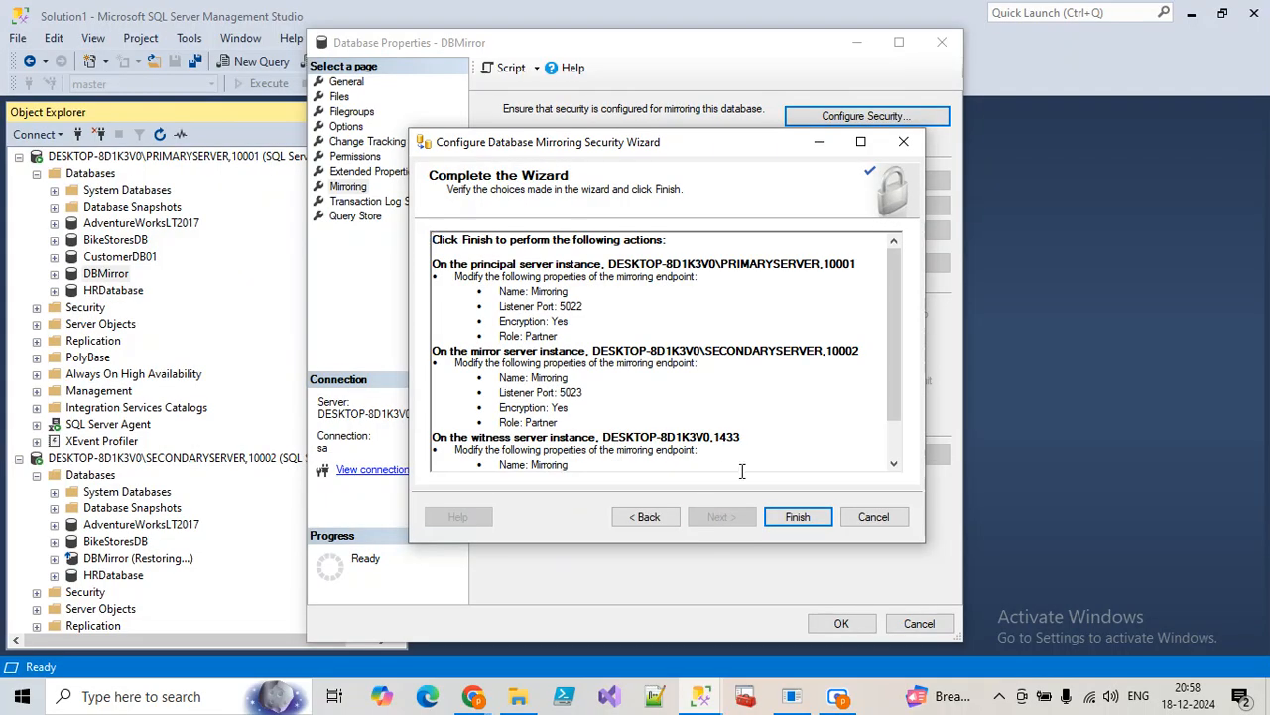
{"action": "left_click", "coordinate": [794, 517]}
{"action": "left_click", "coordinate": [851, 523]}
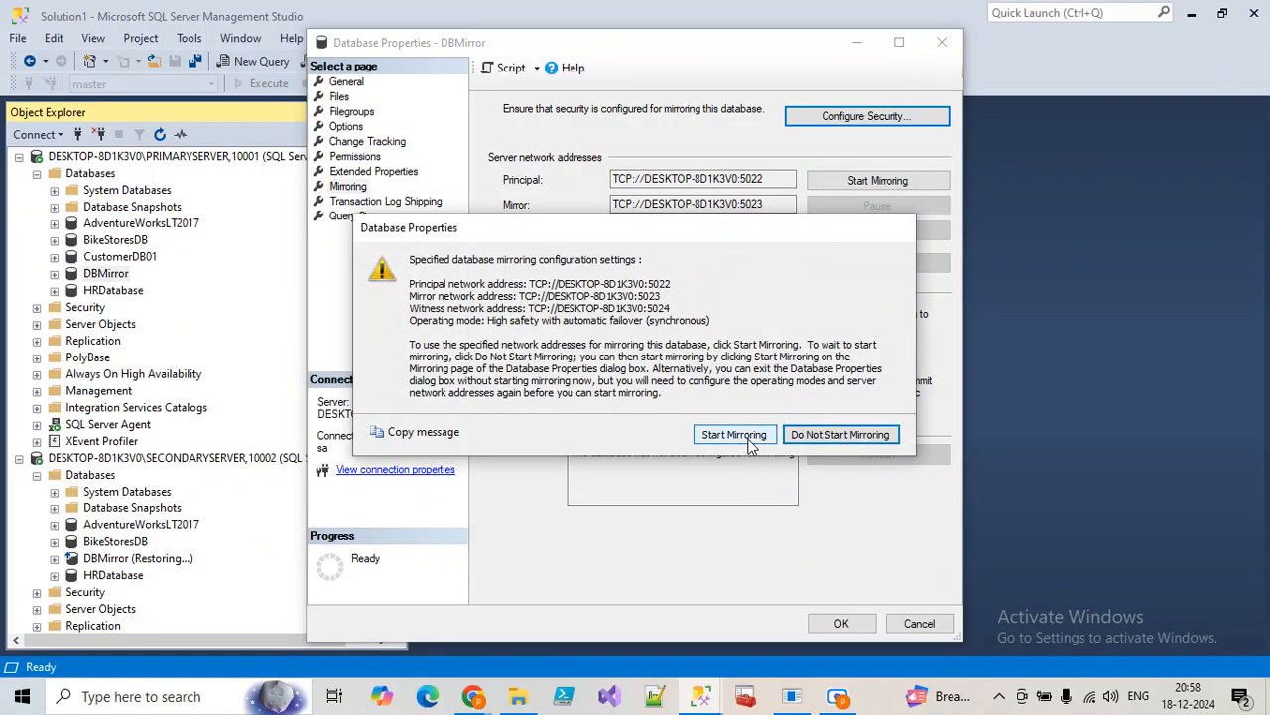
Start mirroring DBMirror without fully qualified domain names, check the mirroring status, and close the database properties.
{"action": "left_click", "coordinate": [751, 445]}
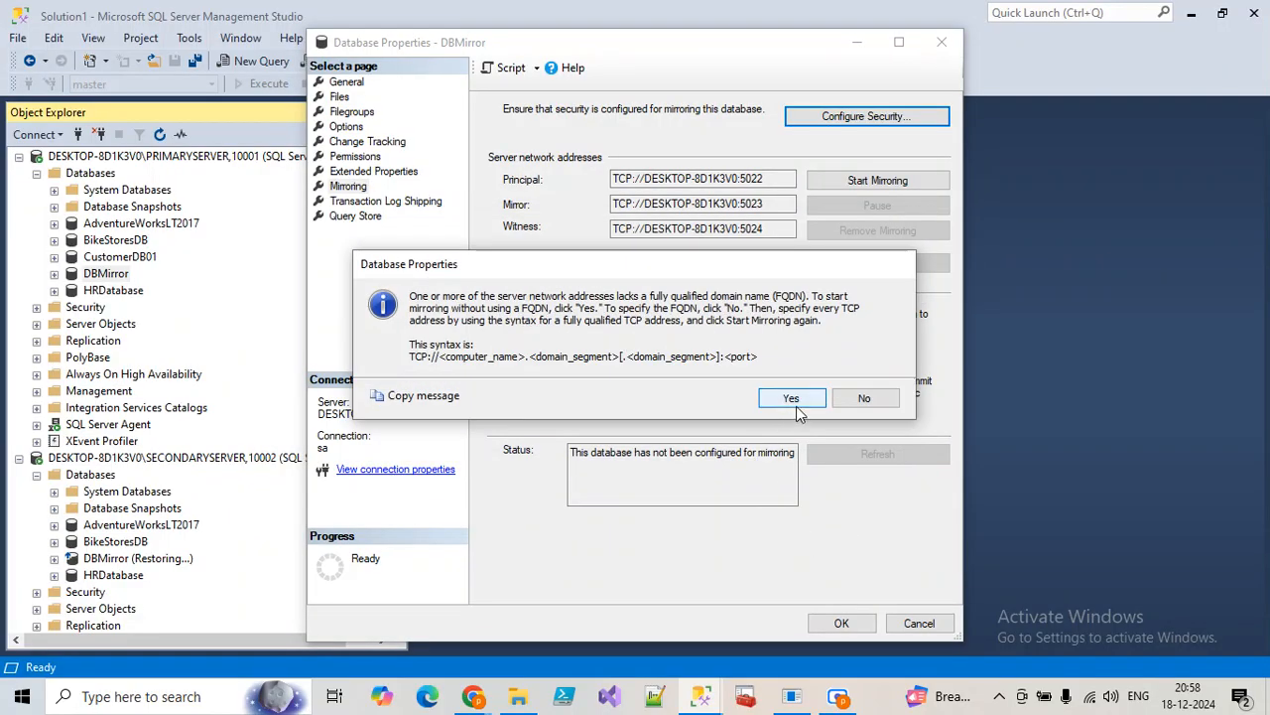
{"action": "left_click", "coordinate": [796, 403]}
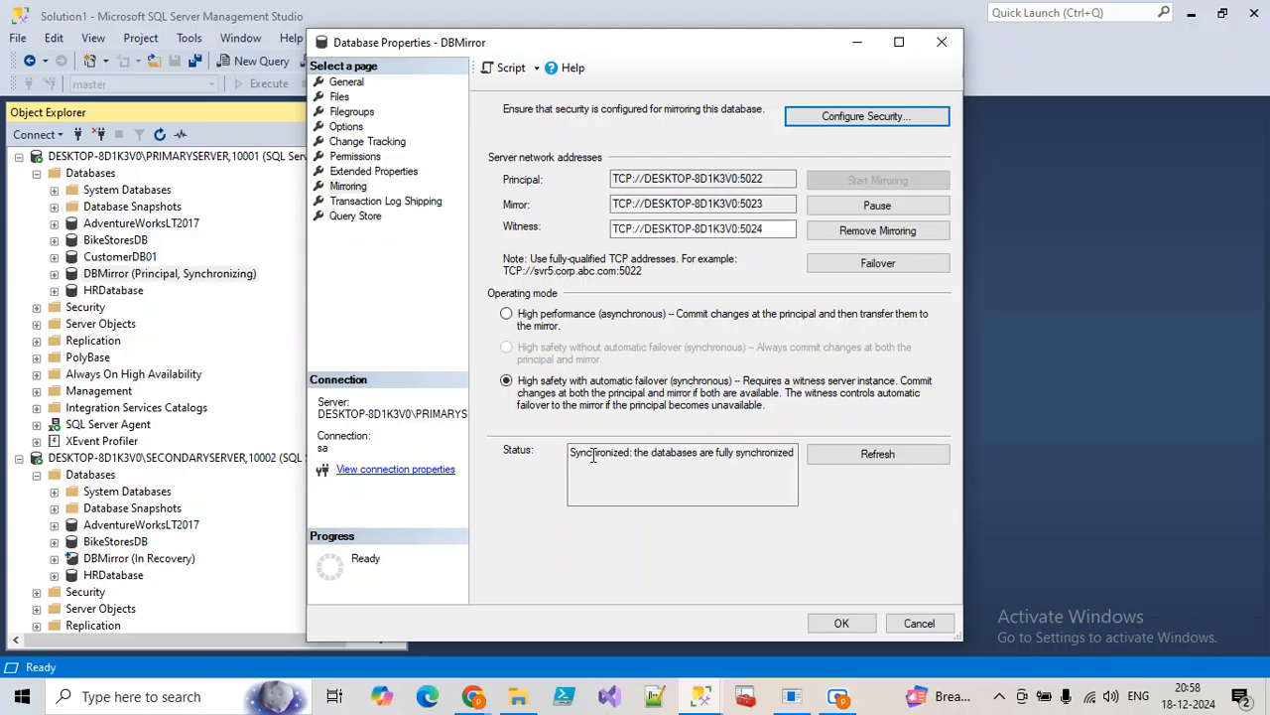
{"action": "left_click_drag", "start_coordinate": [573, 454], "coordinate": [791, 455]}
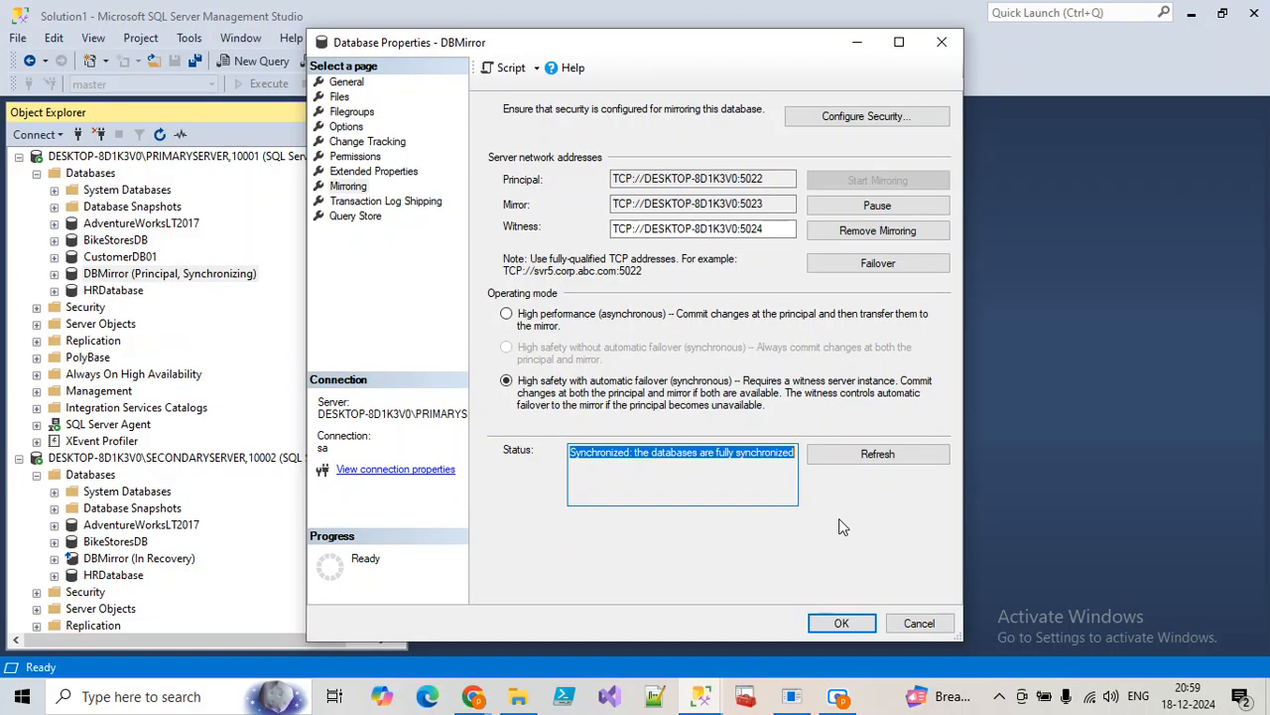
{"action": "left_click", "coordinate": [842, 619]}
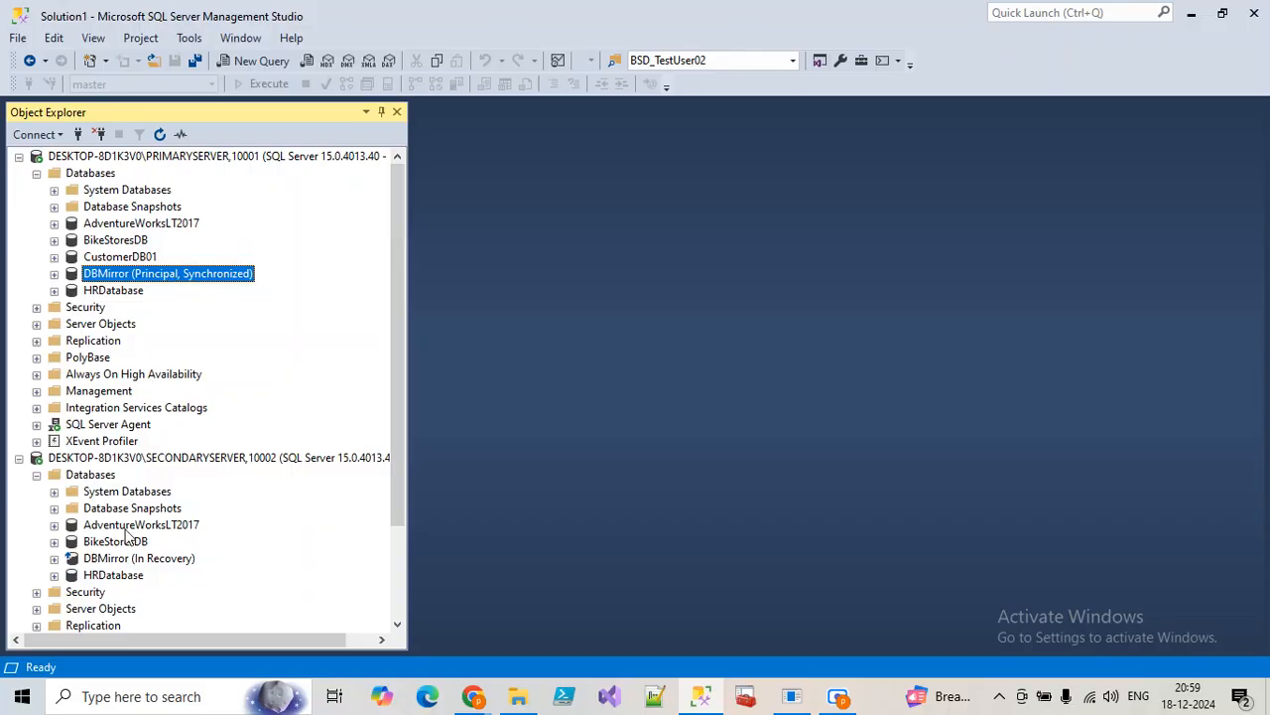
Refresh the Databases folder of SECONDARYSERVER and check the mirroring state of DBMirror there.
{"action": "left_click", "coordinate": [103, 477]}
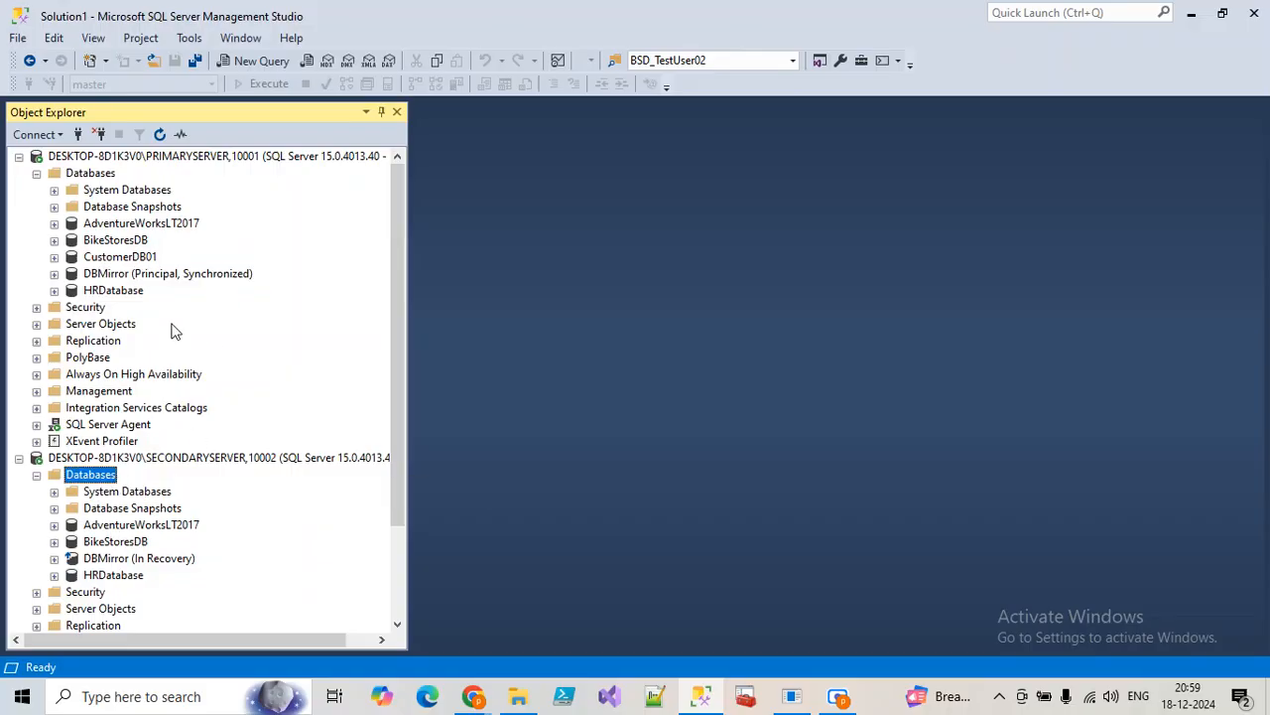
{"action": "left_click", "coordinate": [159, 134]}
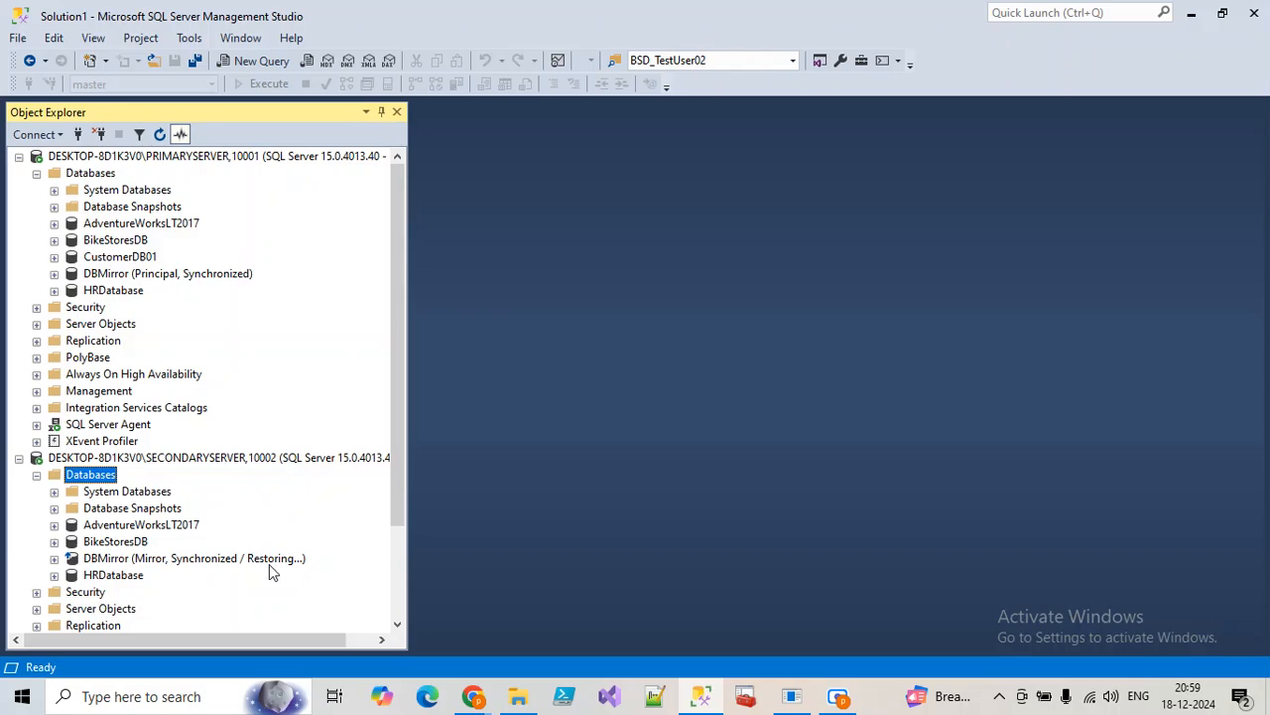
{"action": "left_click", "coordinate": [235, 562]}
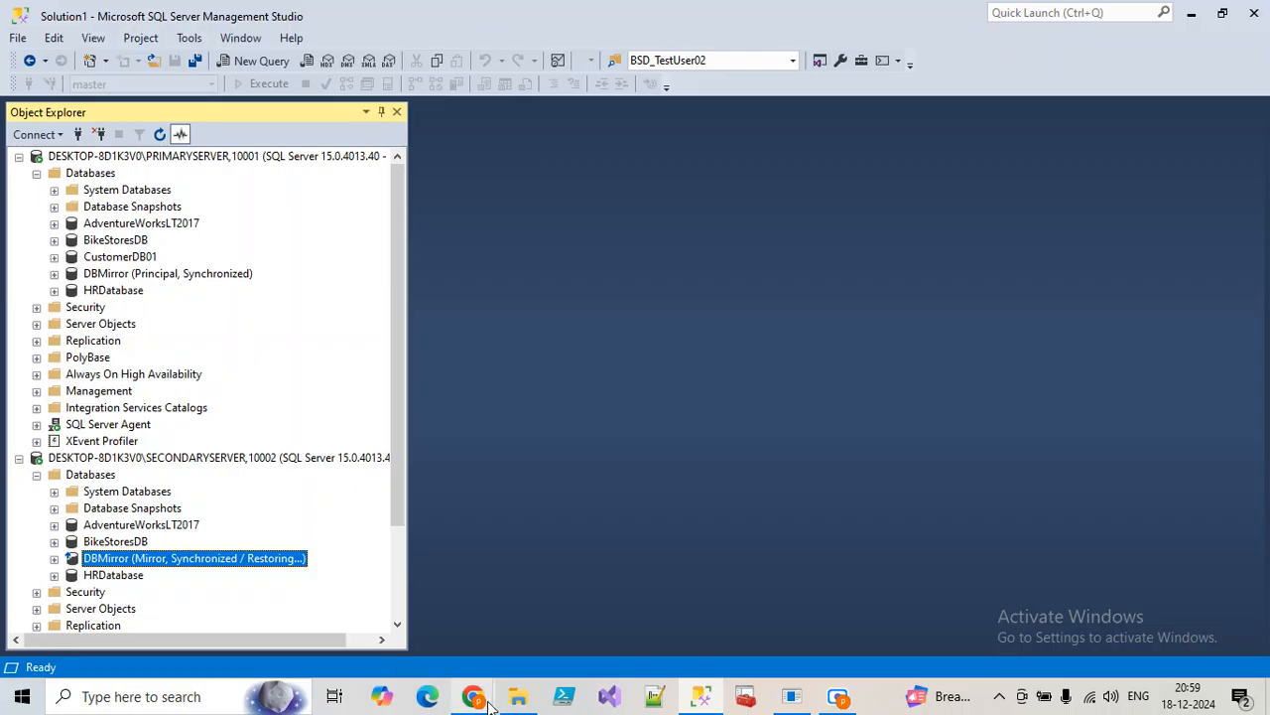
{"action": "left_click", "coordinate": [528, 701]}
{"action": "left_click", "coordinate": [520, 697]}
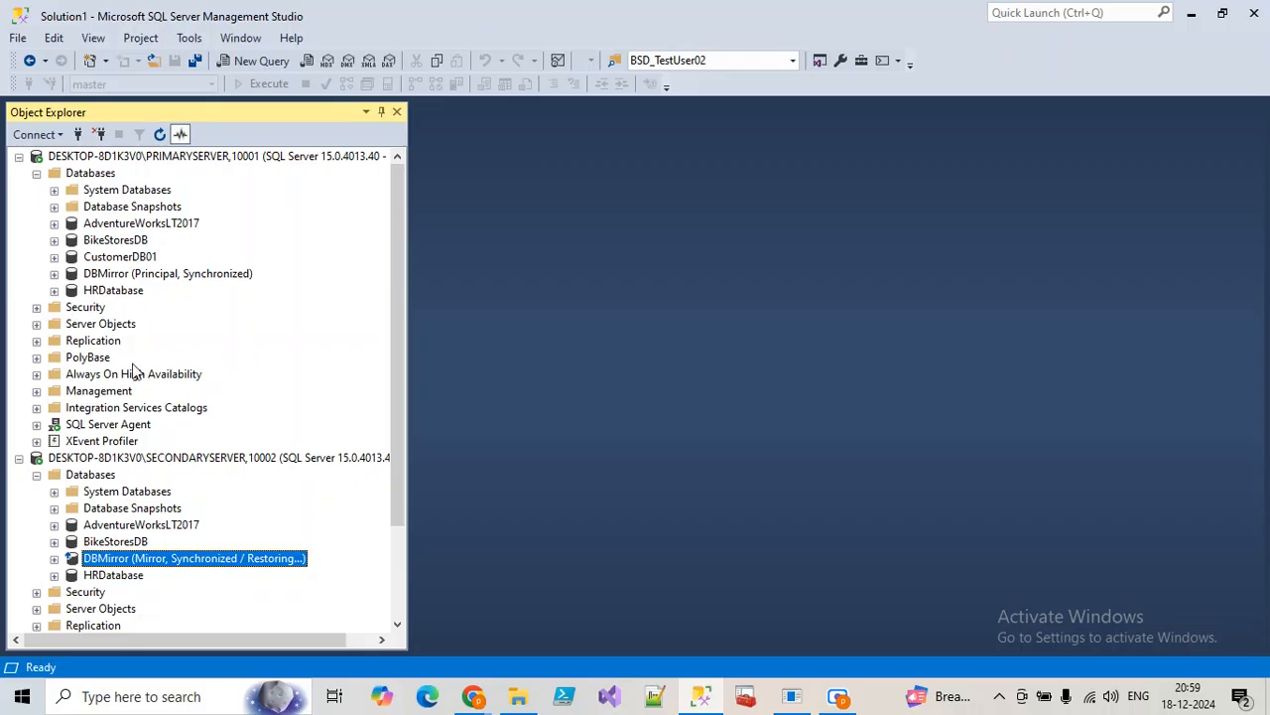
{"action": "left_click", "coordinate": [518, 696]}
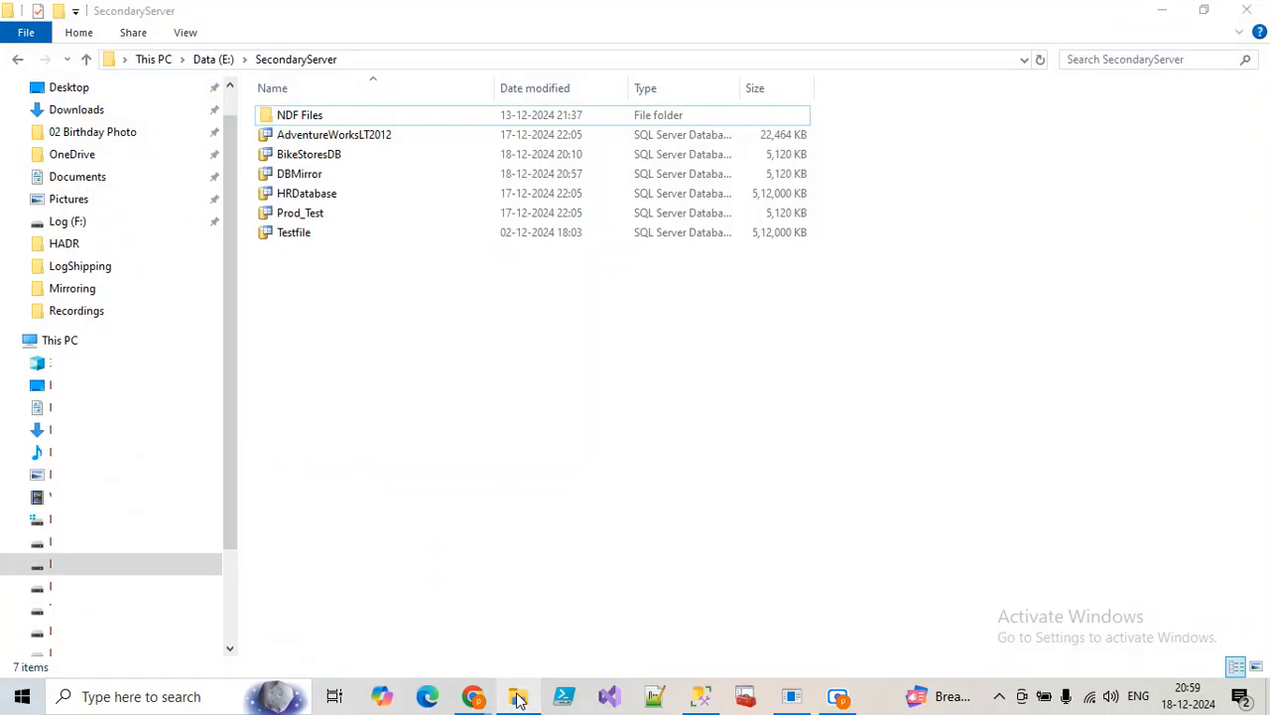
{"action": "left_click", "coordinate": [518, 697]}
Switch to SQL Server Configuration Manager and restart the SQL Server (PRIMARYSERVER) service.
{"action": "left_click", "coordinate": [744, 700]}
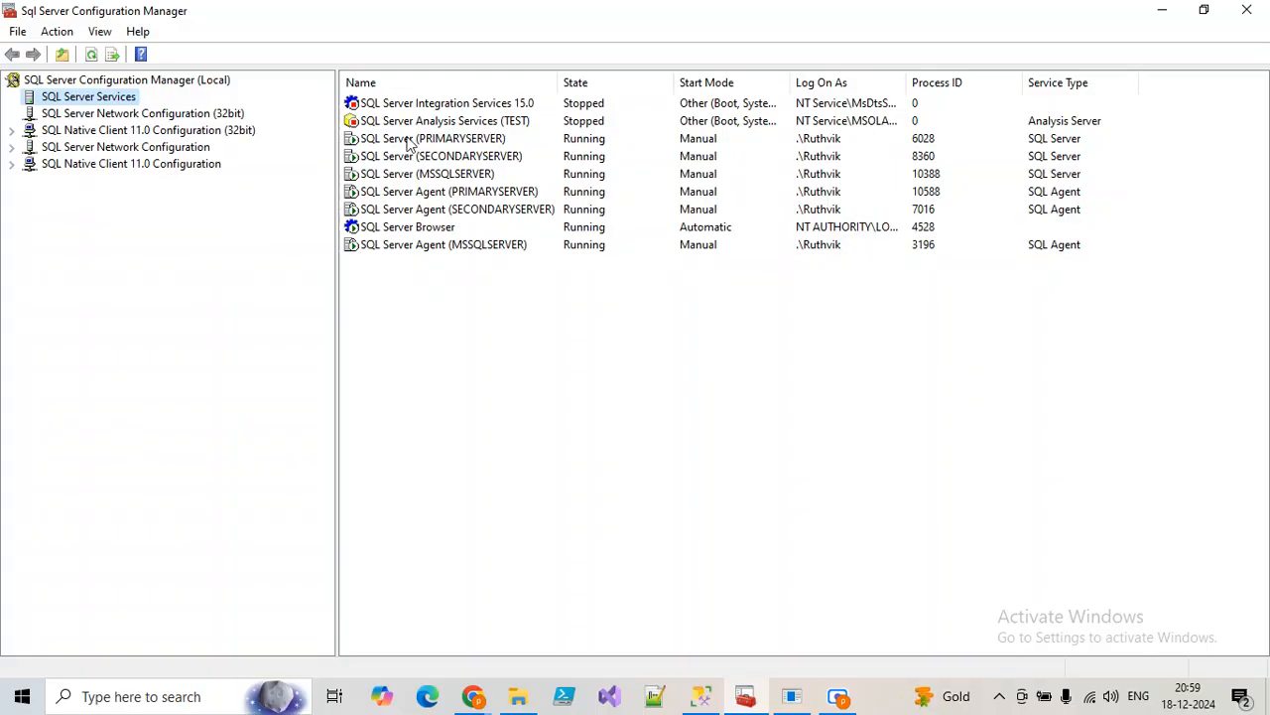
{"action": "right_click", "coordinate": [421, 141]}
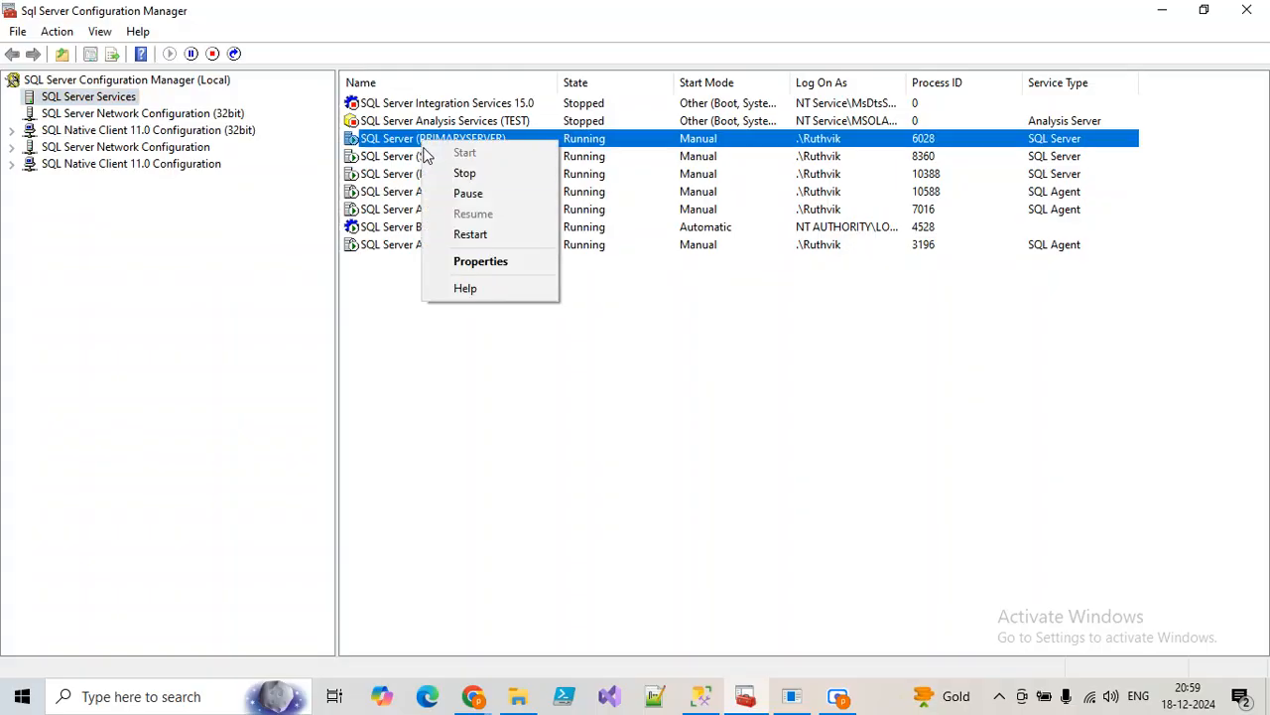
{"action": "left_click", "coordinate": [485, 234]}
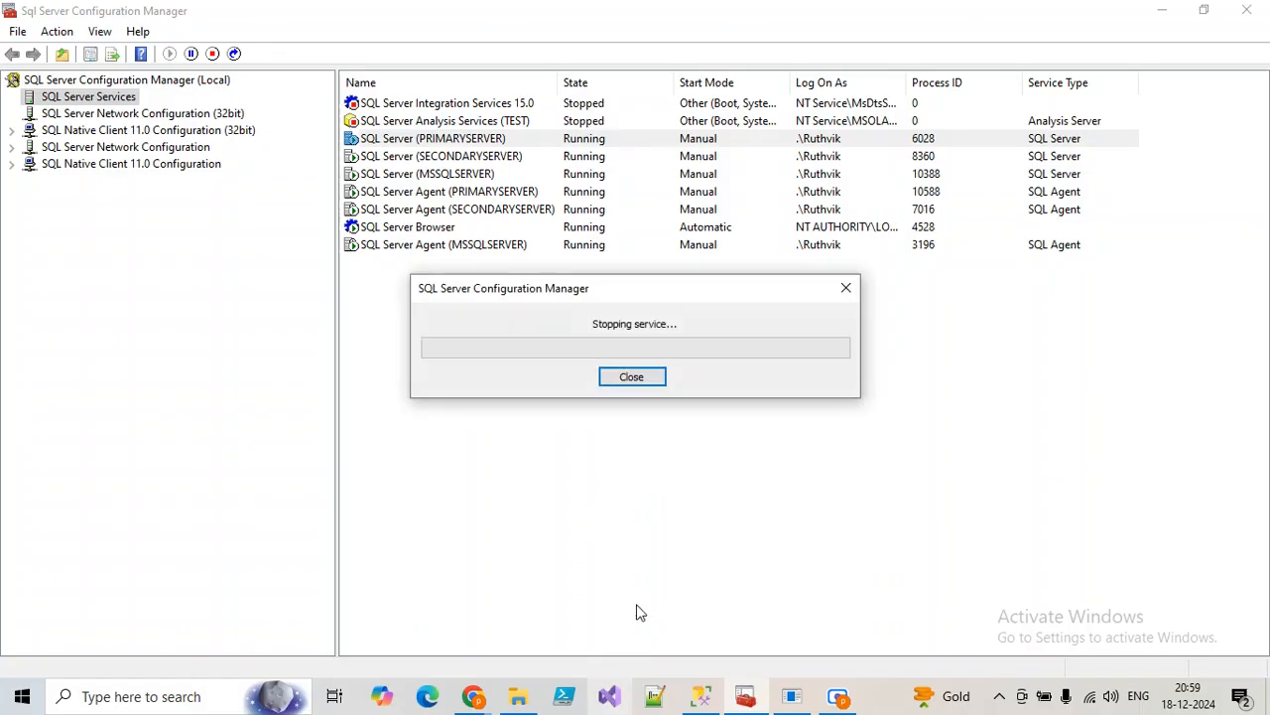
Switch to SQL Server Management Studio and refresh the Databases folder of PRIMARYSERVER, checking the service restart in SQL Server Configuration Manager.
{"action": "left_click", "coordinate": [699, 698]}
{"action": "left_click", "coordinate": [91, 174]}
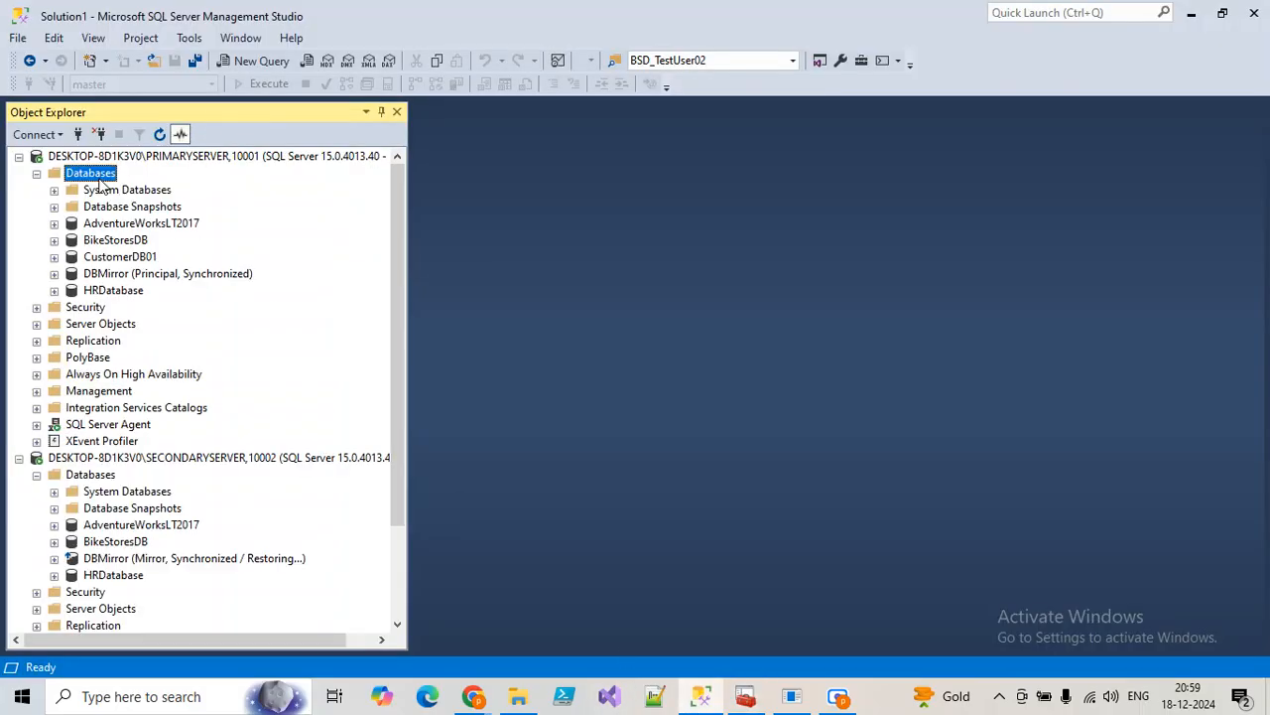
{"action": "left_click", "coordinate": [159, 134]}
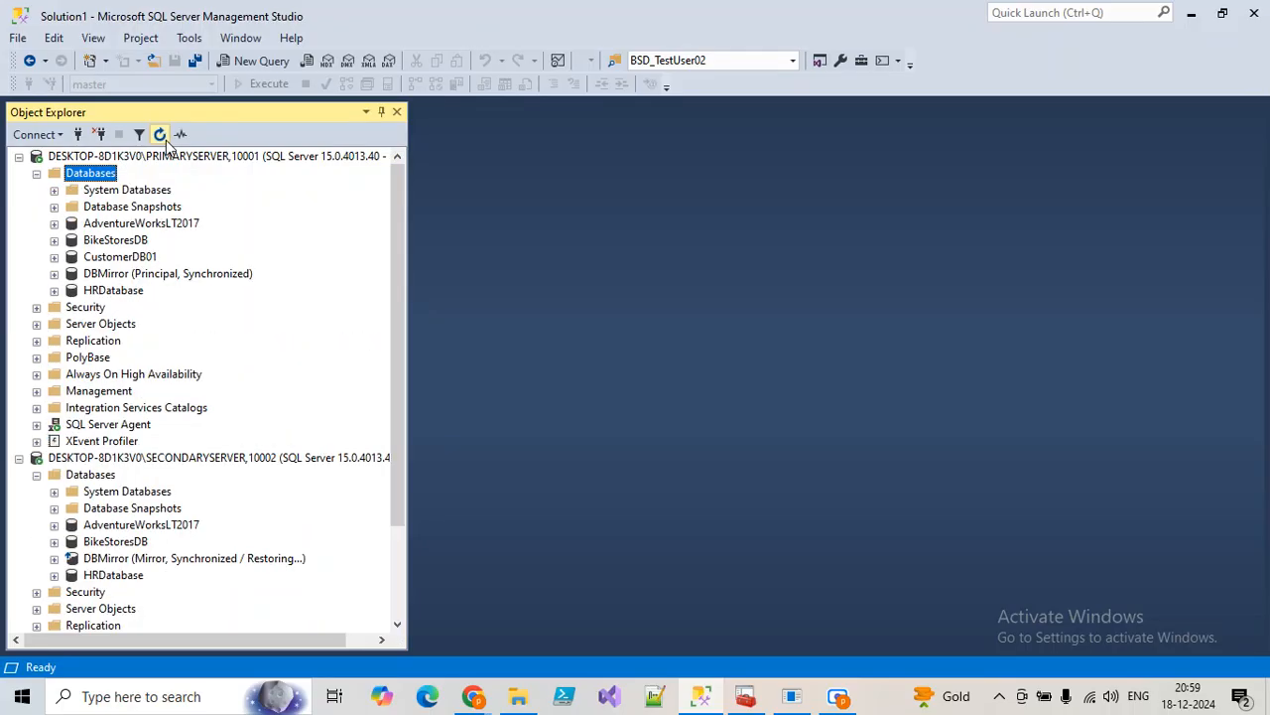
{"action": "left_click", "coordinate": [163, 137]}
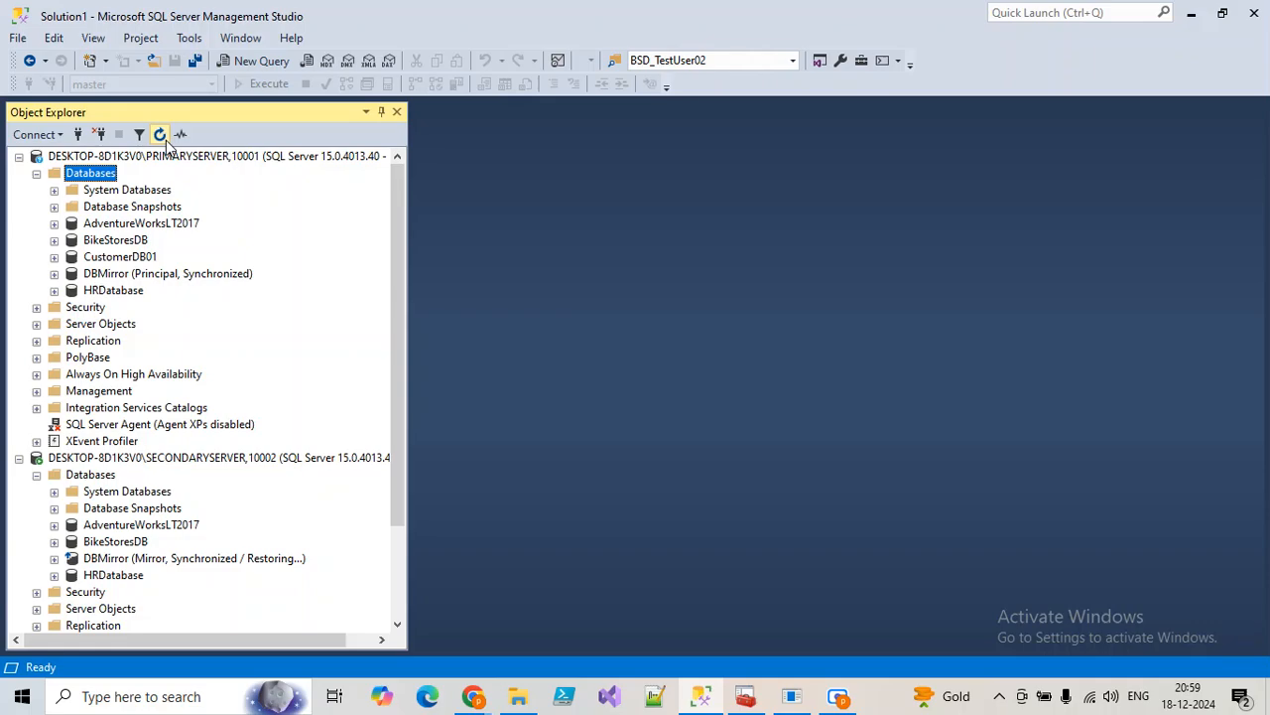
{"action": "left_click", "coordinate": [163, 139]}
{"action": "left_click", "coordinate": [161, 138]}
{"action": "left_click", "coordinate": [742, 698]}
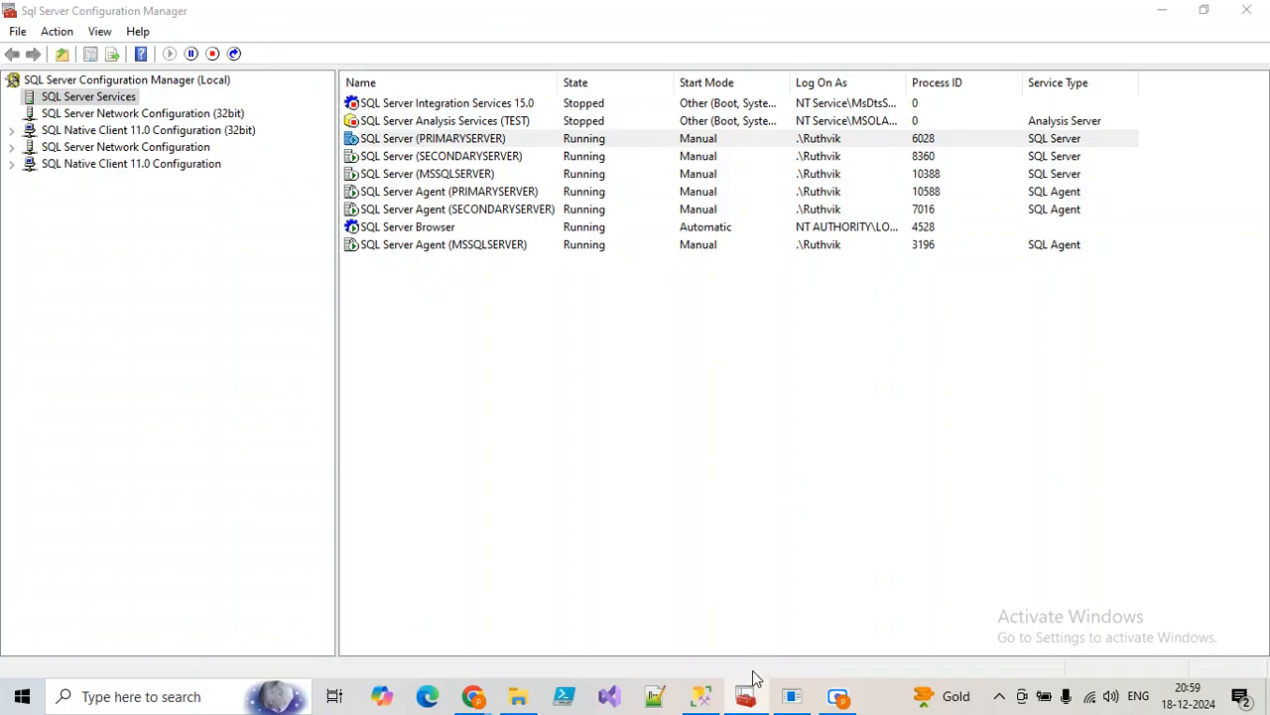
{"action": "left_click", "coordinate": [702, 698]}
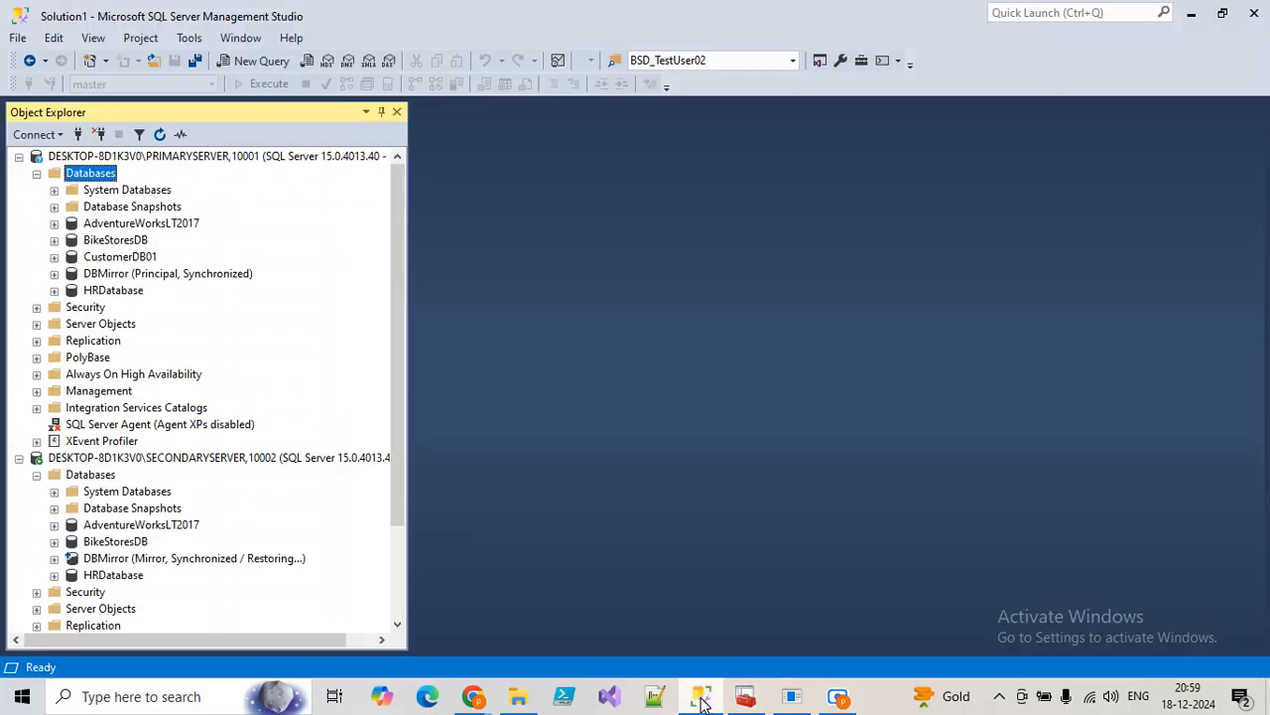
{"action": "left_click", "coordinate": [163, 139]}
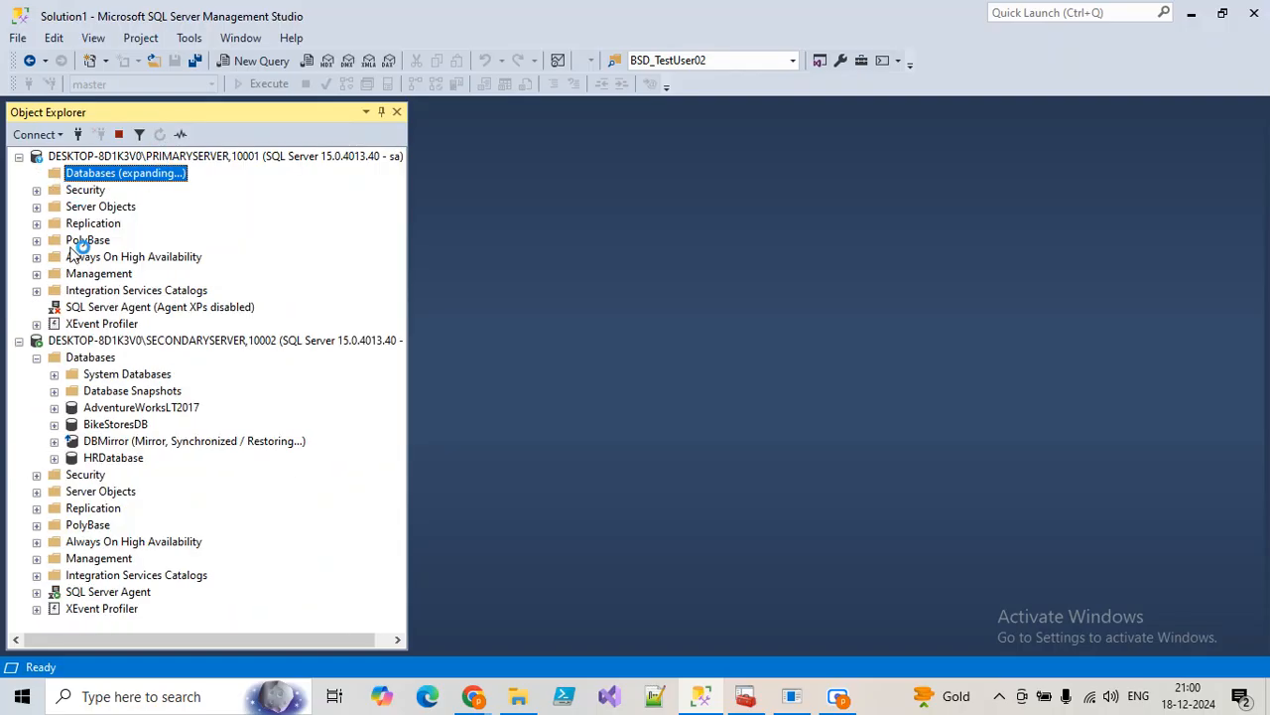
Refresh the Databases folder of SECONDARYSERVER and check the mirroring role of DBMirror after the primary's restart.
{"action": "left_click", "coordinate": [97, 357]}
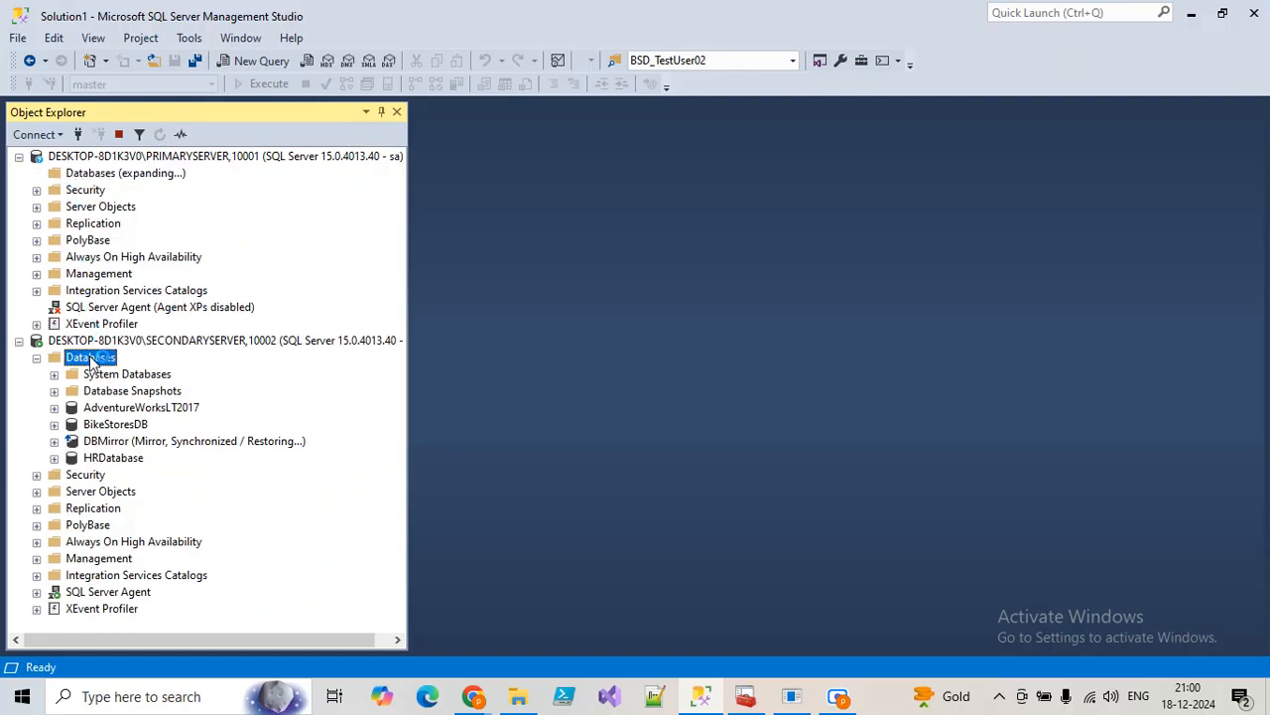
{"action": "left_click", "coordinate": [159, 136]}
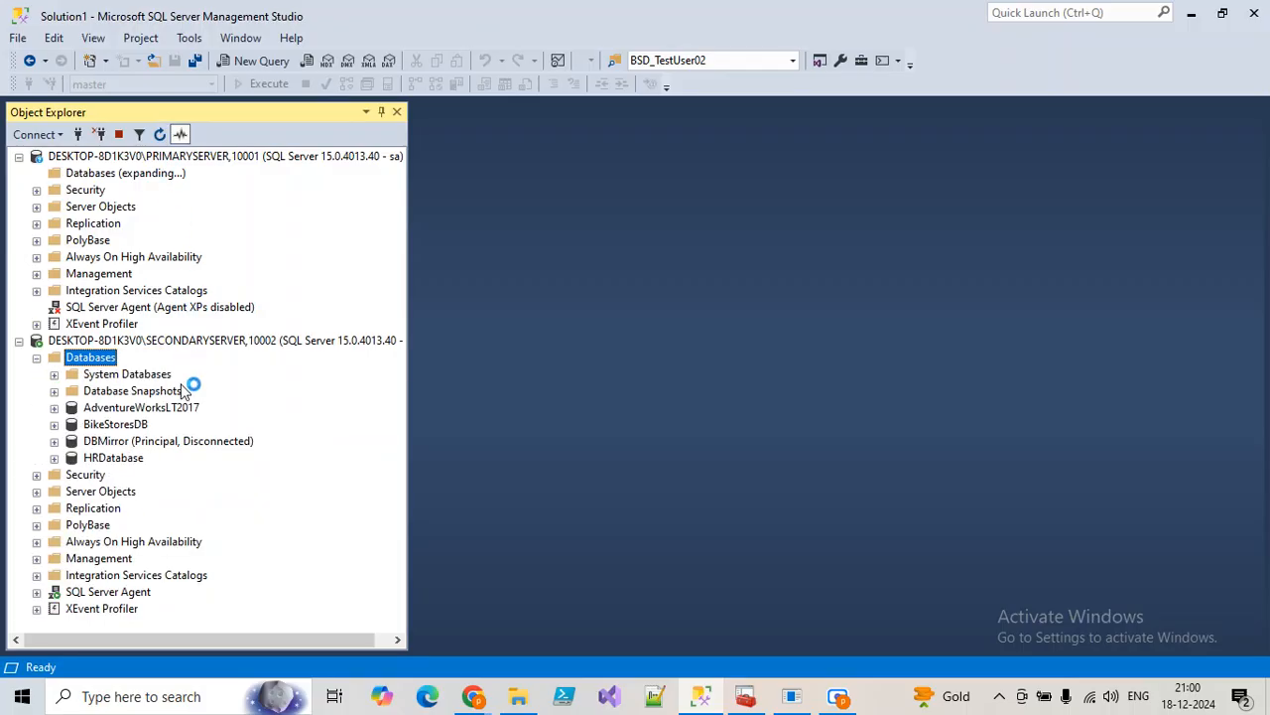
{"action": "left_click", "coordinate": [188, 443]}
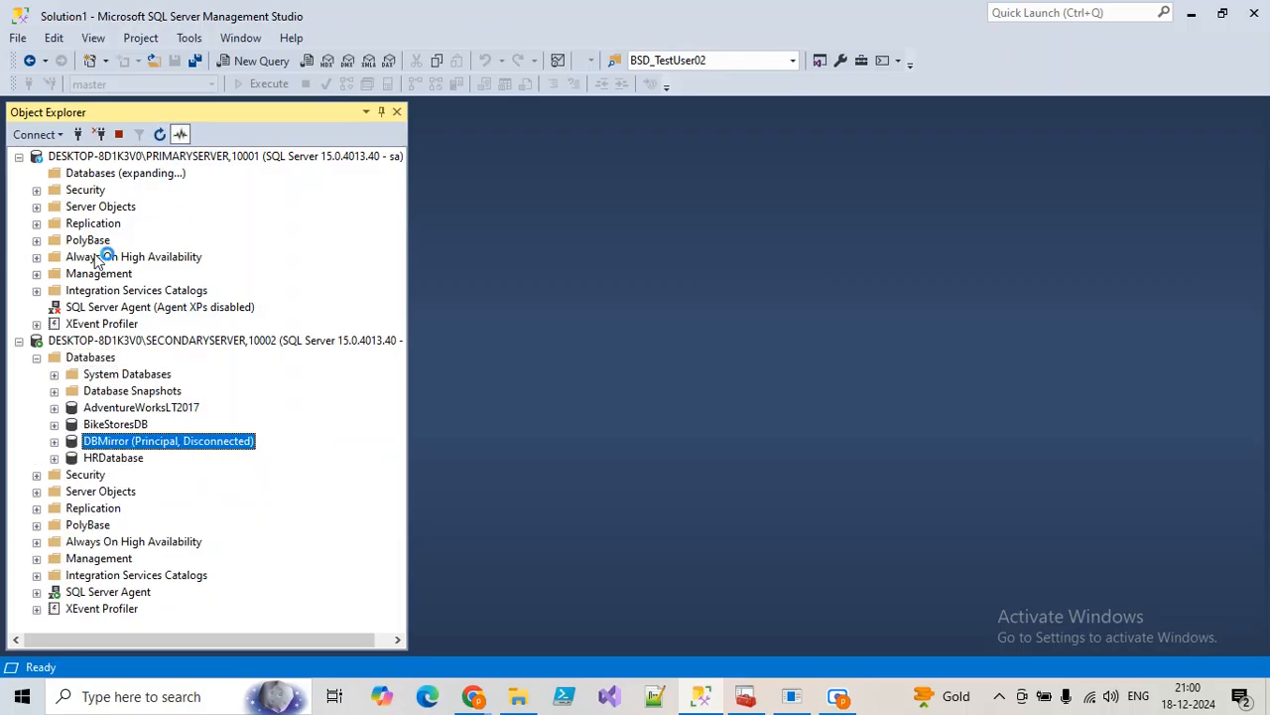
Refresh the PRIMARYSERVER databases again and inspect the mirroring state and available actions of DBMirror there.
{"action": "left_click", "coordinate": [69, 177]}
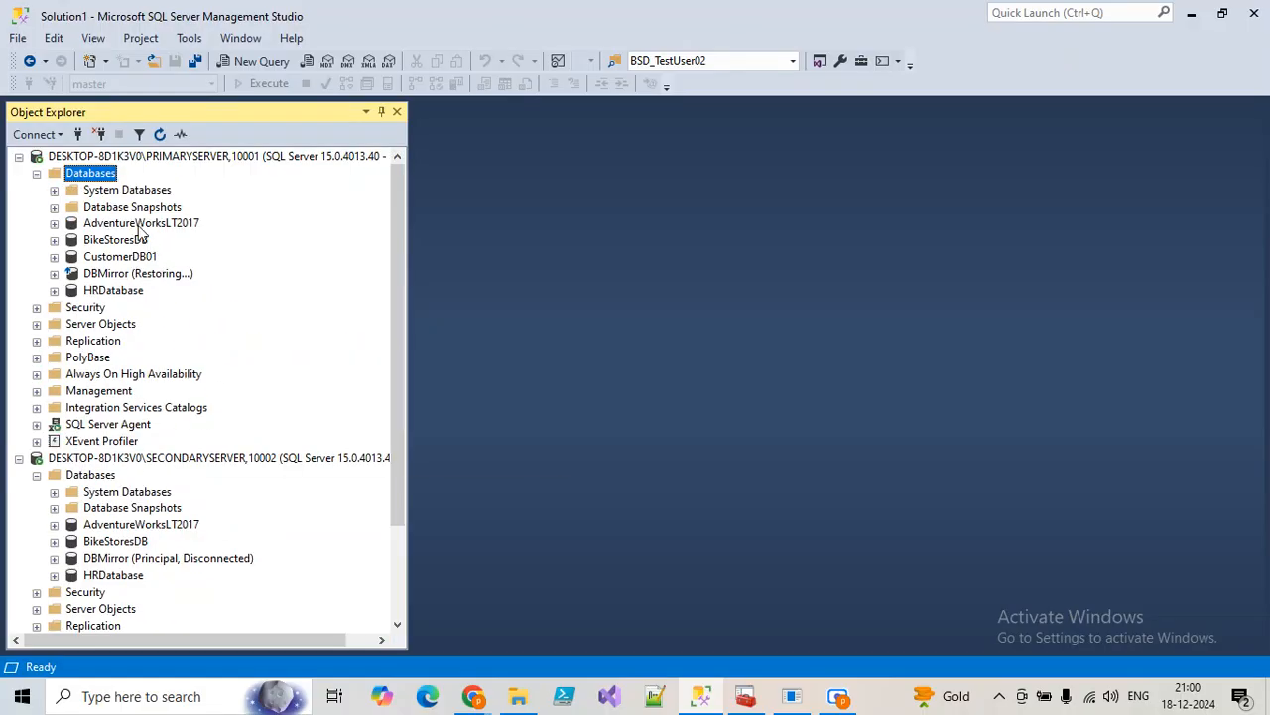
{"action": "left_click", "coordinate": [159, 134]}
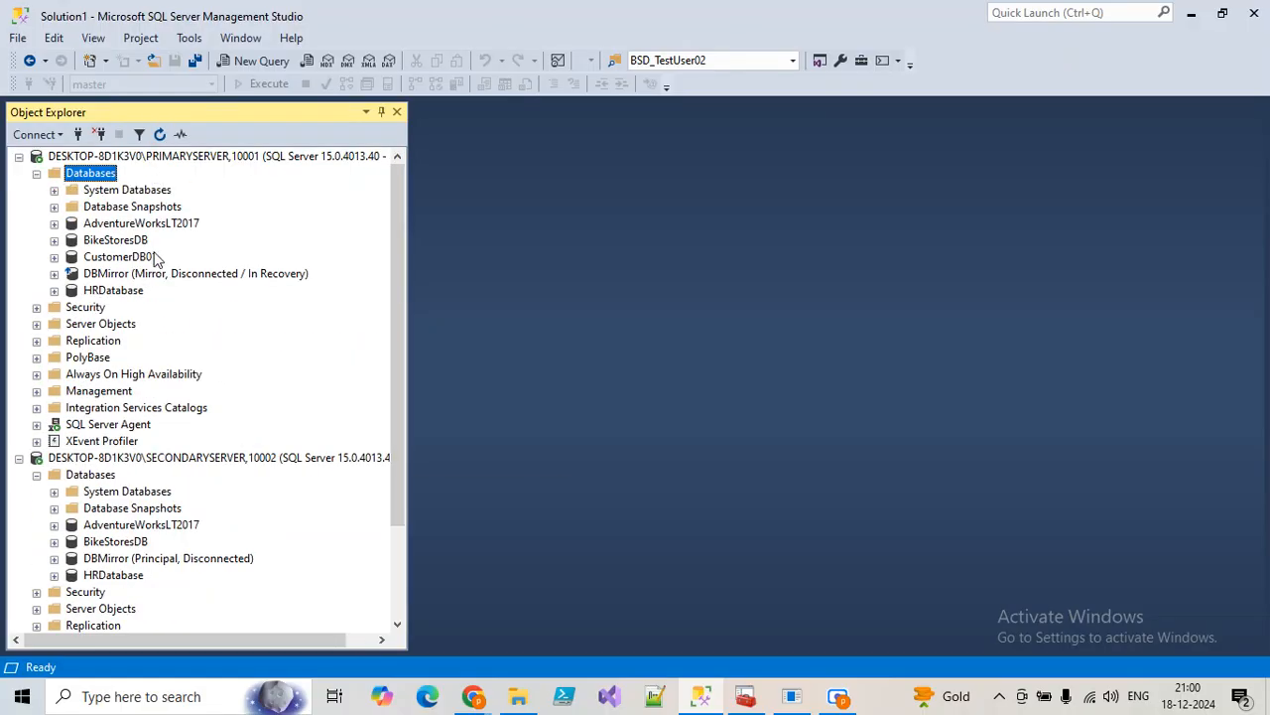
{"action": "left_click", "coordinate": [159, 276]}
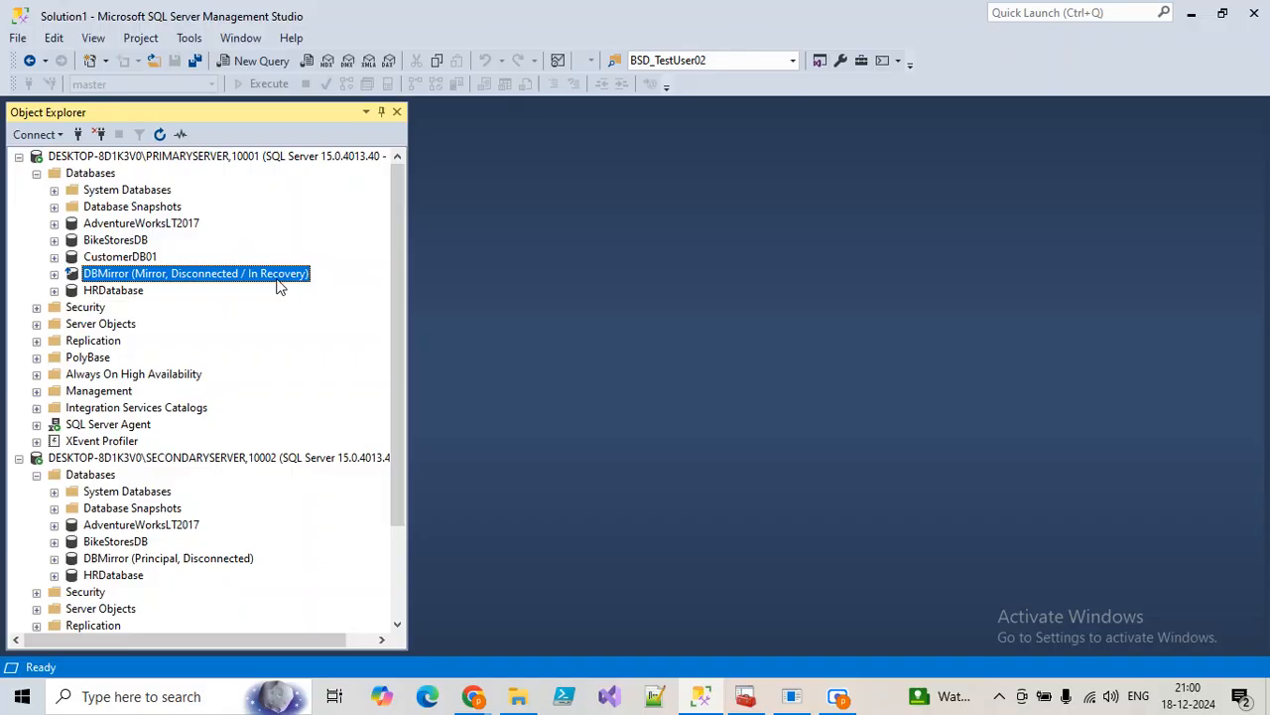
{"action": "left_click", "coordinate": [158, 139]}
{"action": "right_click", "coordinate": [217, 288]}
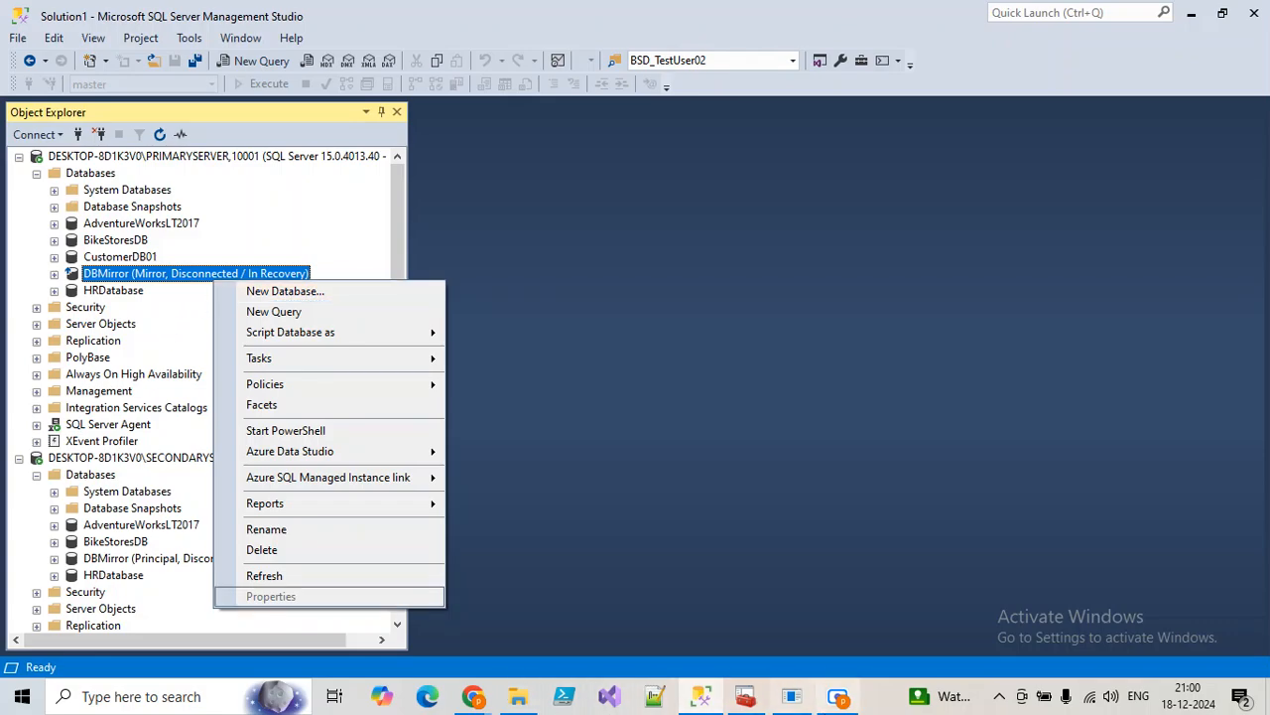
Switch to the Database Mirroring Word document and copy the query that resumes suspended data movement.
{"action": "left_click", "coordinate": [791, 706]}
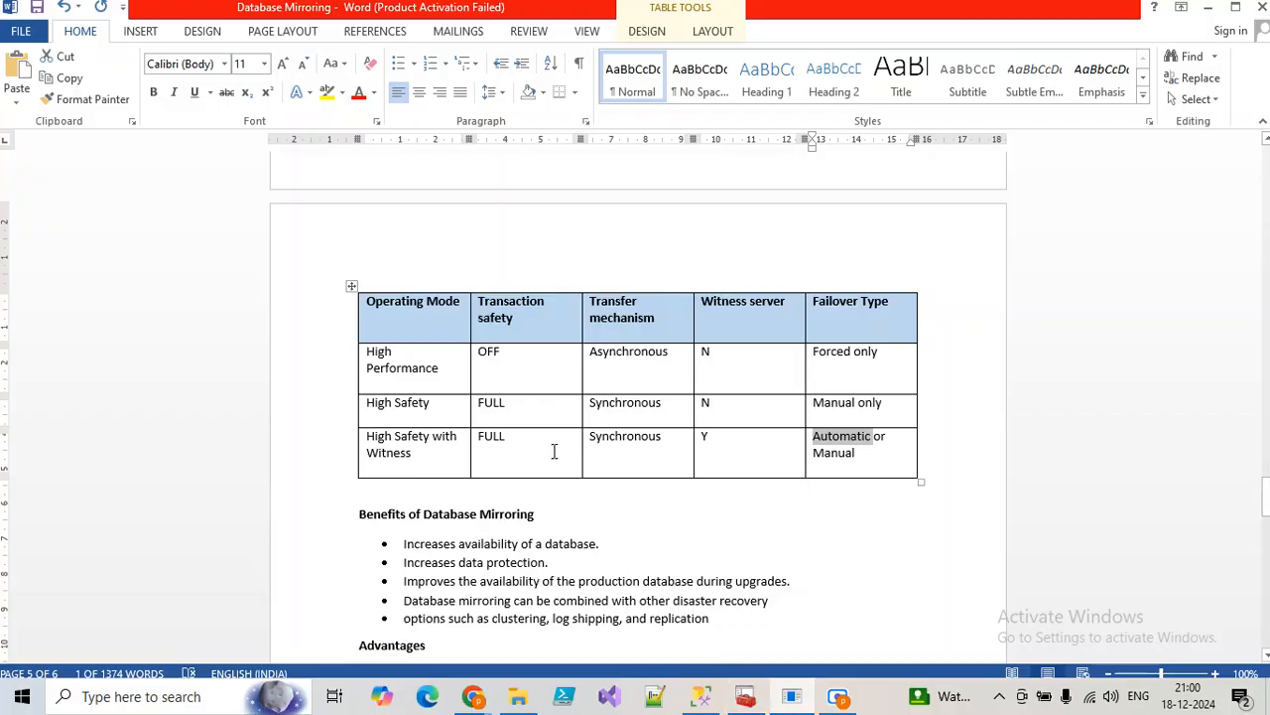
{"action": "scroll", "coordinate": [553, 446], "scroll_direction": "up", "scroll_amount": 5}
{"action": "scroll", "coordinate": [553, 447], "scroll_direction": "down", "scroll_amount": 5}
{"action": "scroll", "coordinate": [554, 446], "scroll_direction": "down", "scroll_amount": 10}
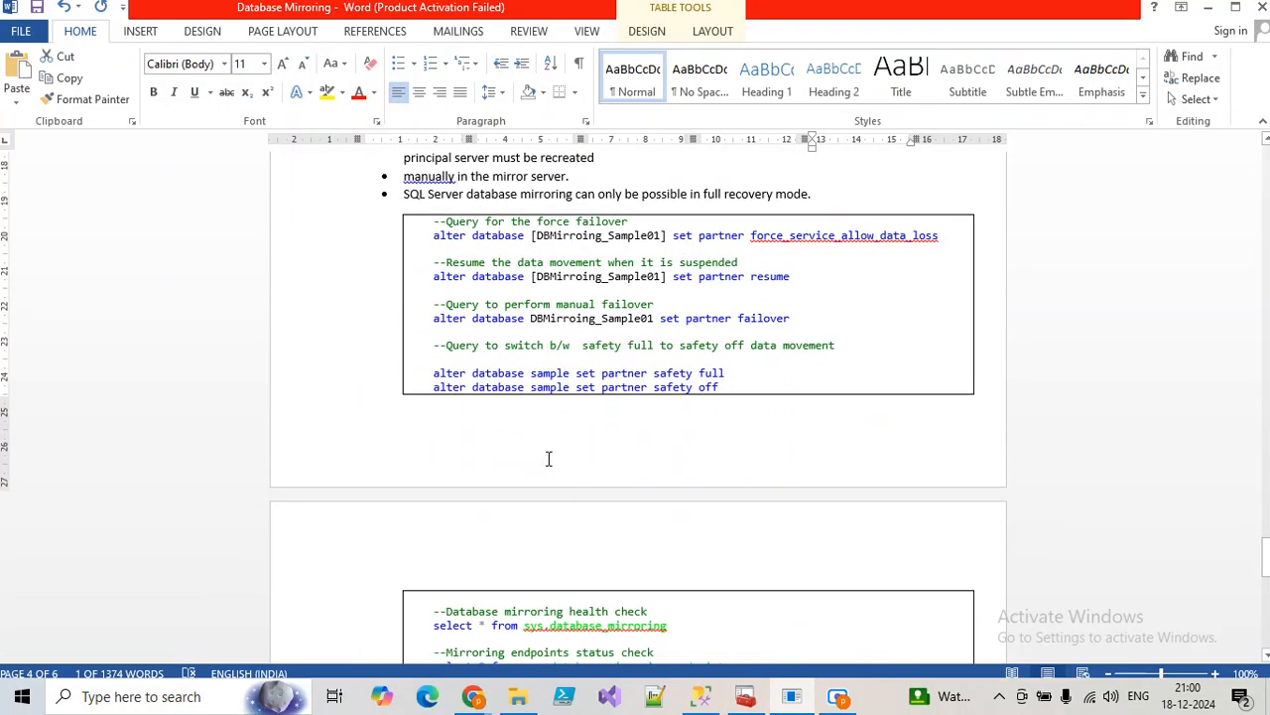
{"action": "left_click_drag", "start_coordinate": [791, 275], "coordinate": [433, 277]}
{"action": "key", "text": "ctrl+c"}
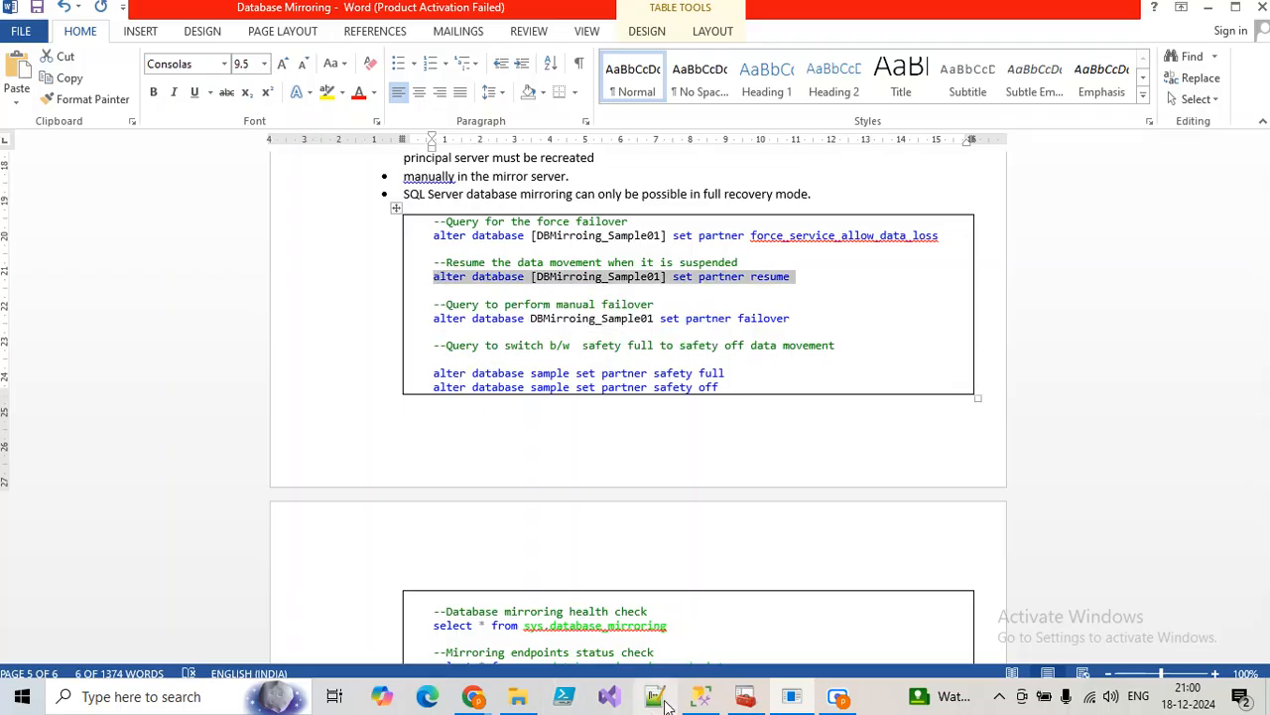
In Management Studio, try to run "alter database [DBMirroing_Sample01] set partner resume" in a new query on PRIMARYSERVER.
{"action": "left_click", "coordinate": [701, 695]}
{"action": "left_click", "coordinate": [162, 159]}
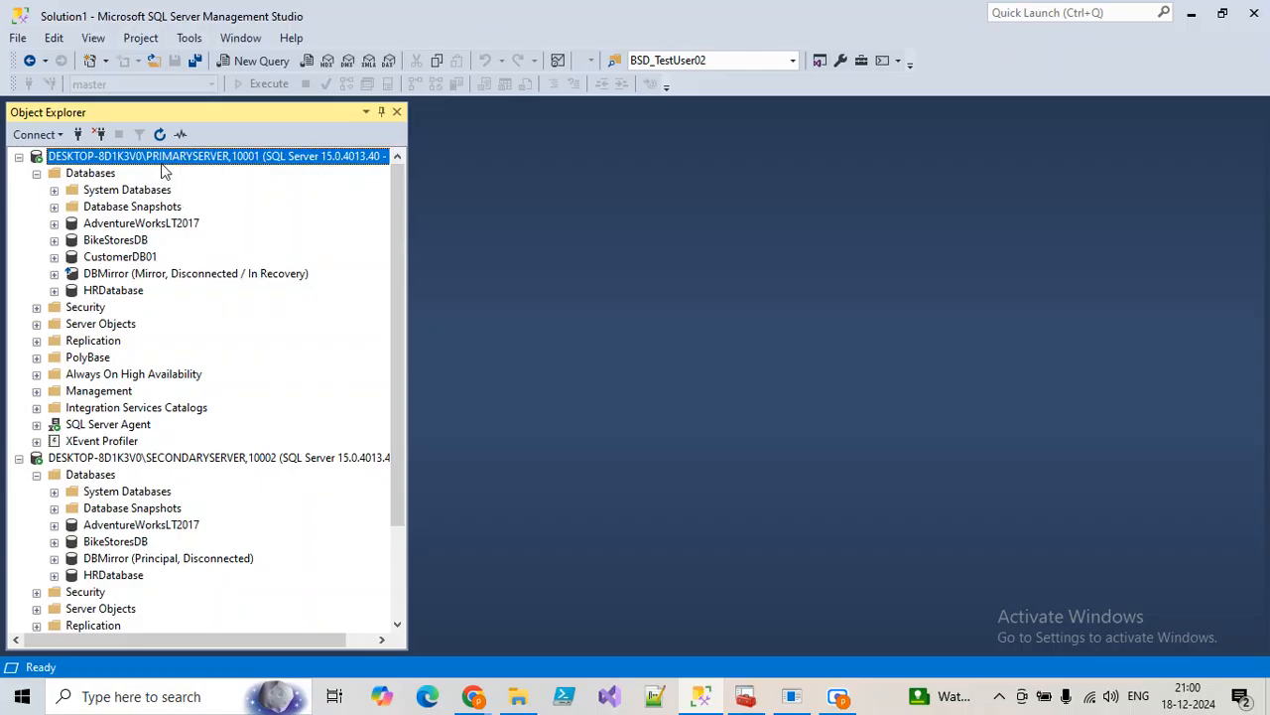
{"action": "left_click", "coordinate": [253, 68]}
{"action": "key", "text": "ctrl+v"}
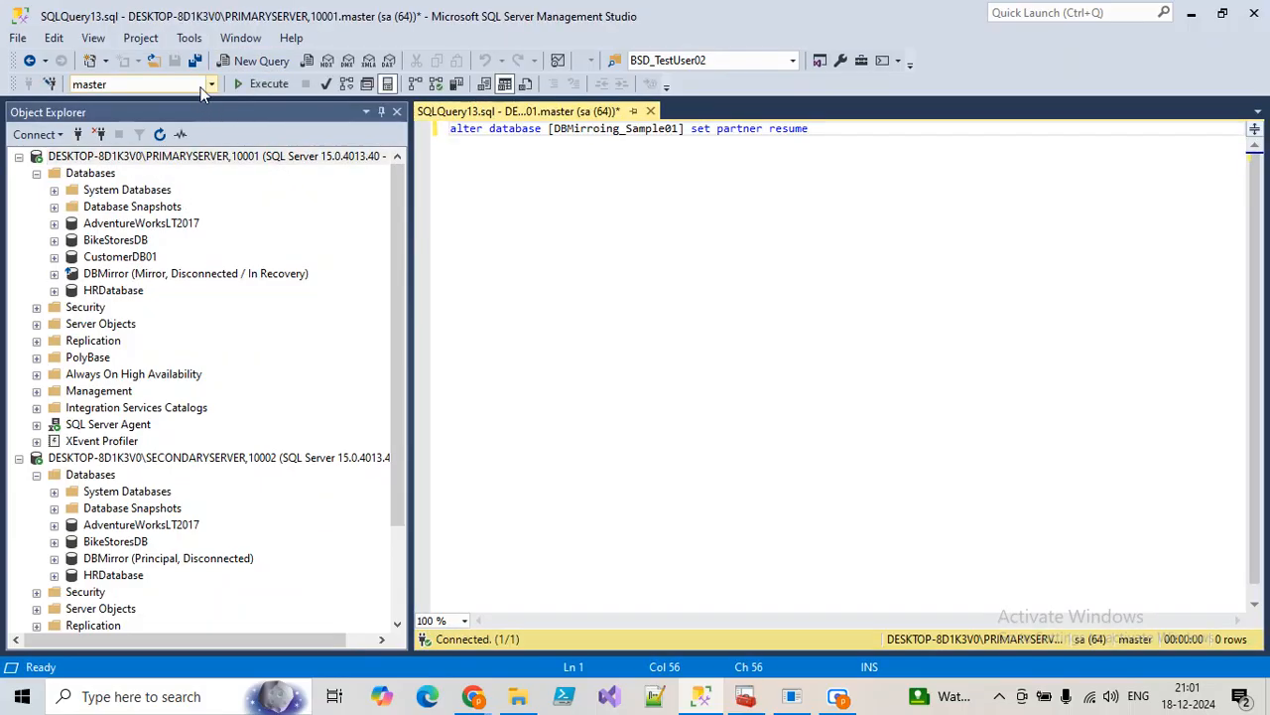
{"action": "left_click", "coordinate": [260, 86]}
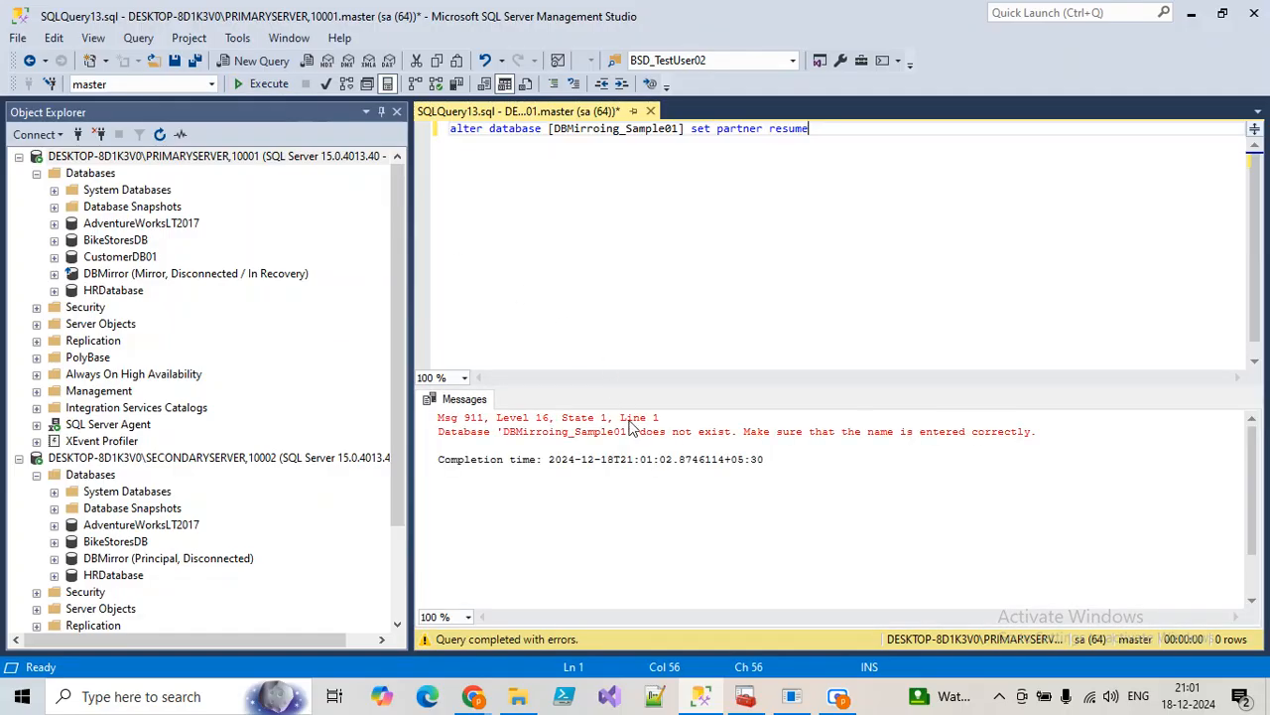
Replace the database name in the resume query with [DBMirror] and execute it.
{"action": "left_click", "coordinate": [160, 275]}
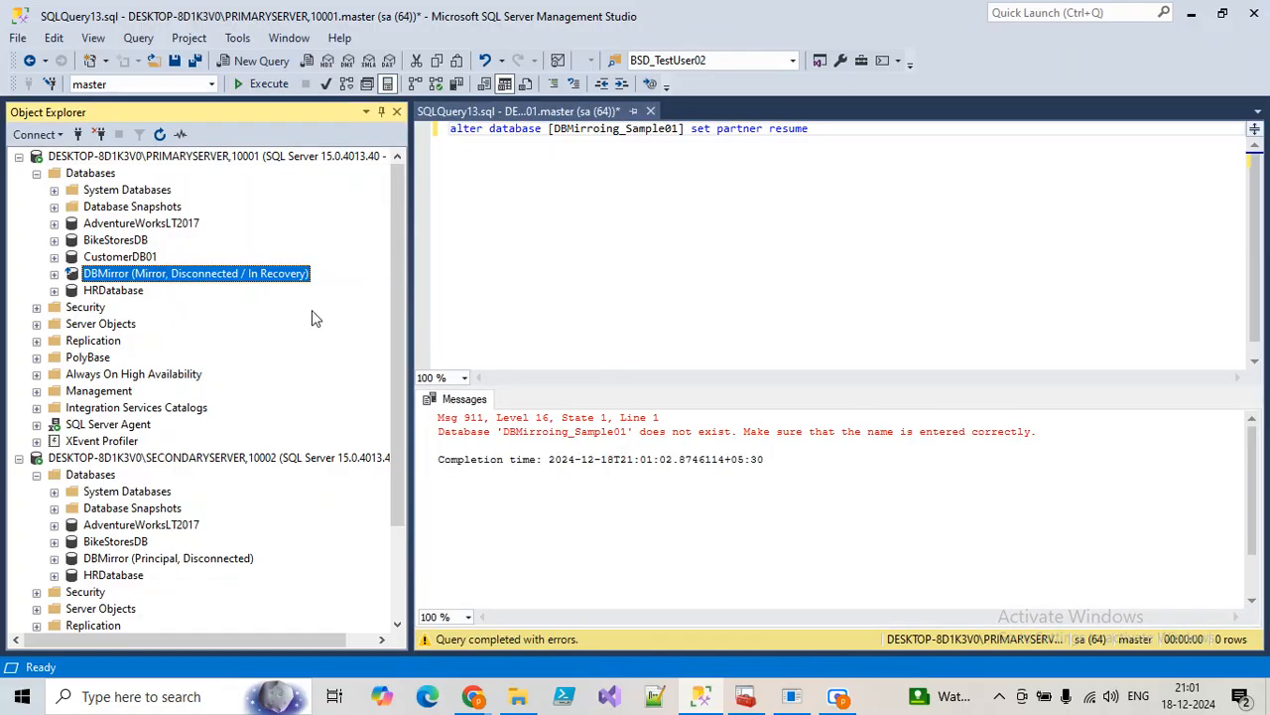
{"action": "left_click", "coordinate": [575, 135]}
{"action": "double_click", "coordinate": [576, 133]}
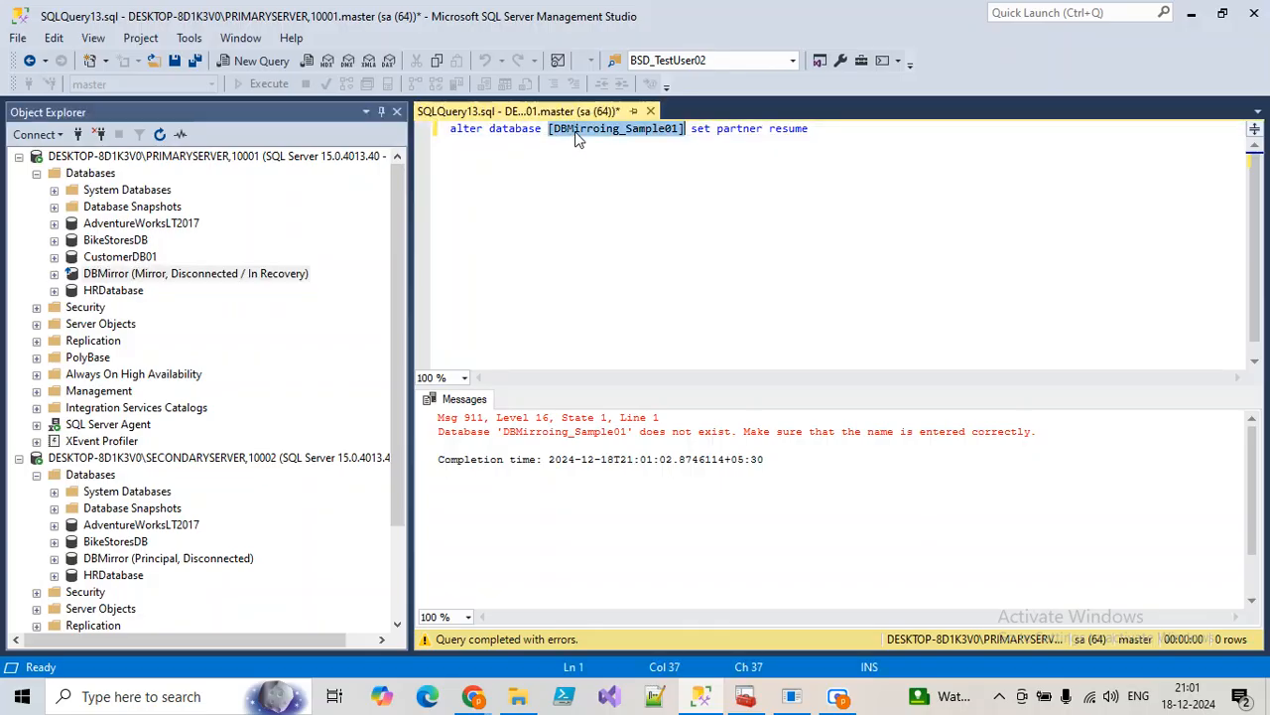
{"action": "type", "text": "[DBMirror]"}
{"action": "left_click", "coordinate": [266, 86]}
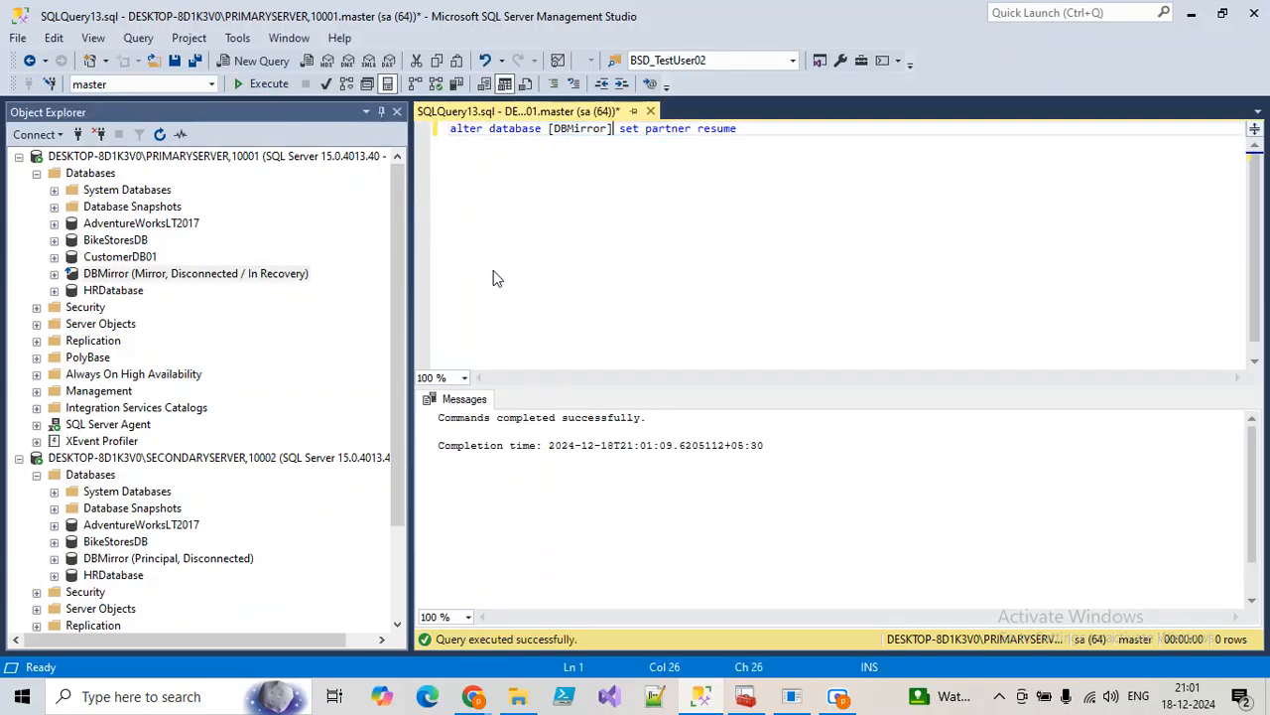
Refresh the Databases folder of PRIMARYSERVER and check DBMirror's state after the resume query.
{"action": "left_click", "coordinate": [90, 173]}
{"action": "key", "text": "F5"}
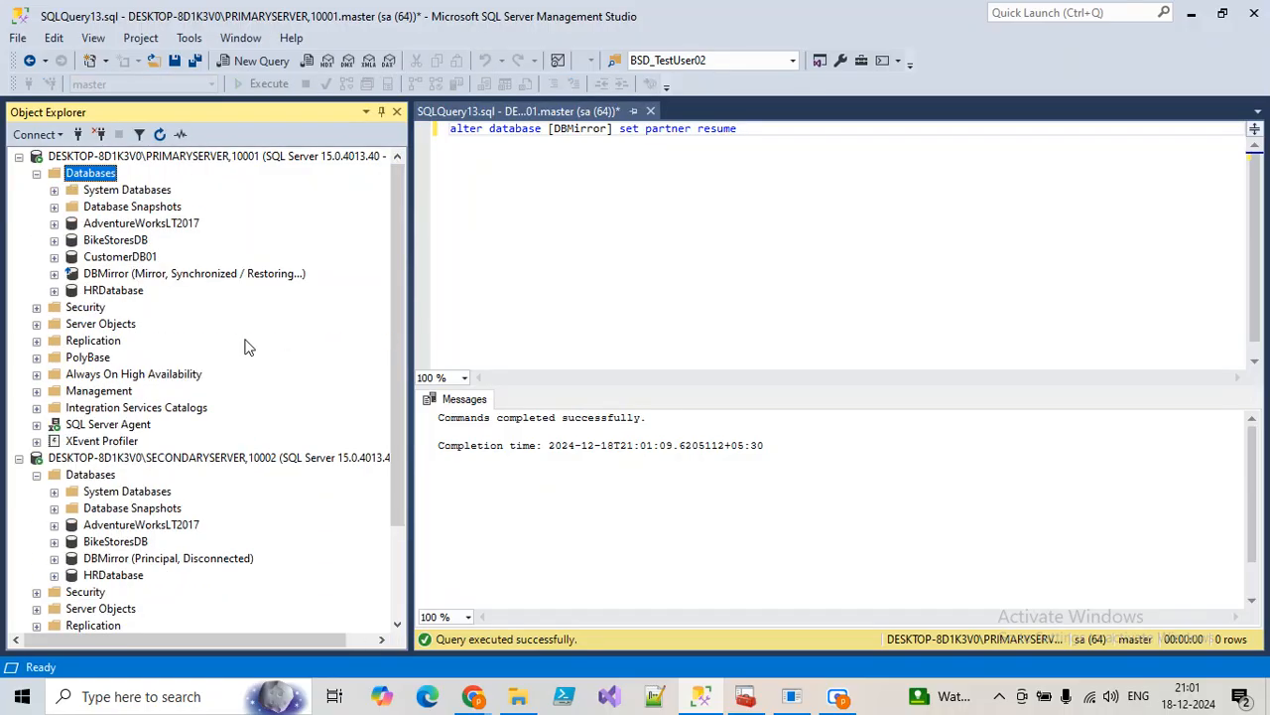
{"action": "left_click", "coordinate": [165, 278]}
Refresh the Databases folder of SECONDARYSERVER and compare DBMirror's mirroring roles and states on both servers.
{"action": "left_click", "coordinate": [230, 558]}
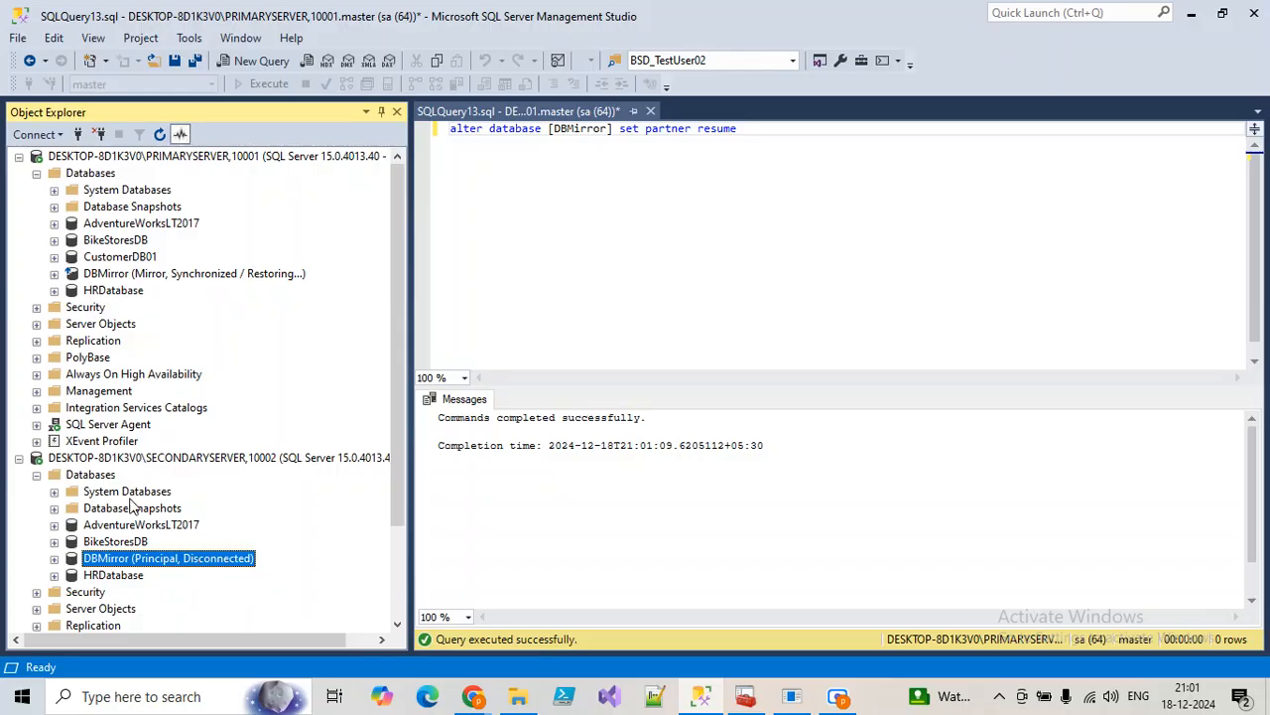
{"action": "left_click", "coordinate": [95, 479]}
{"action": "left_click", "coordinate": [162, 135]}
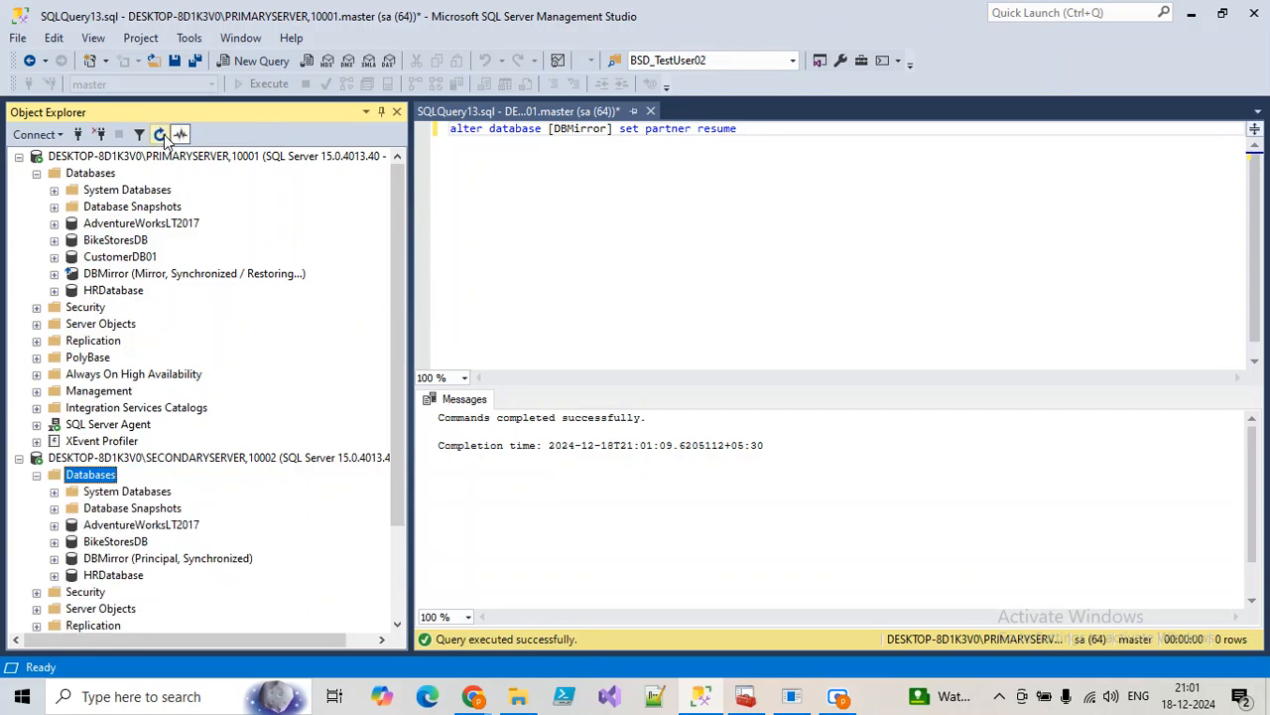
{"action": "left_click", "coordinate": [224, 561]}
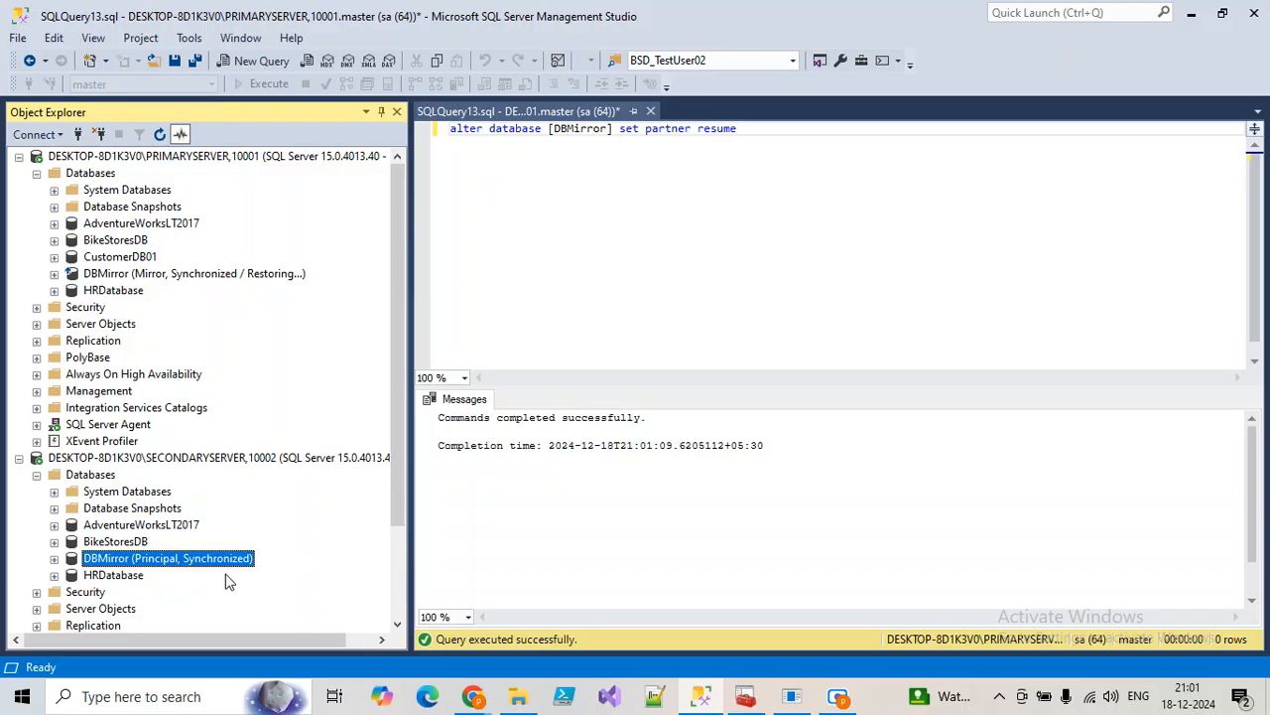
{"action": "scroll", "coordinate": [198, 546], "scroll_direction": "down", "scroll_amount": 2}
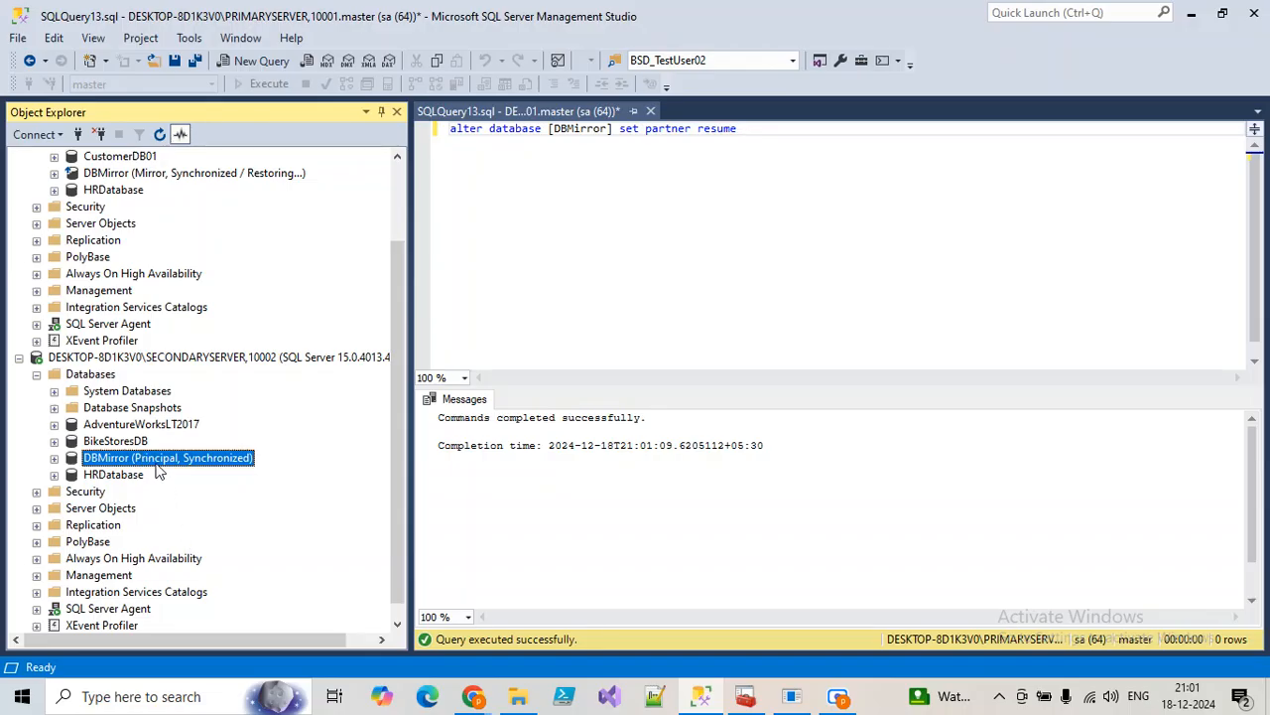
{"action": "scroll", "coordinate": [174, 248], "scroll_direction": "up", "scroll_amount": 2}
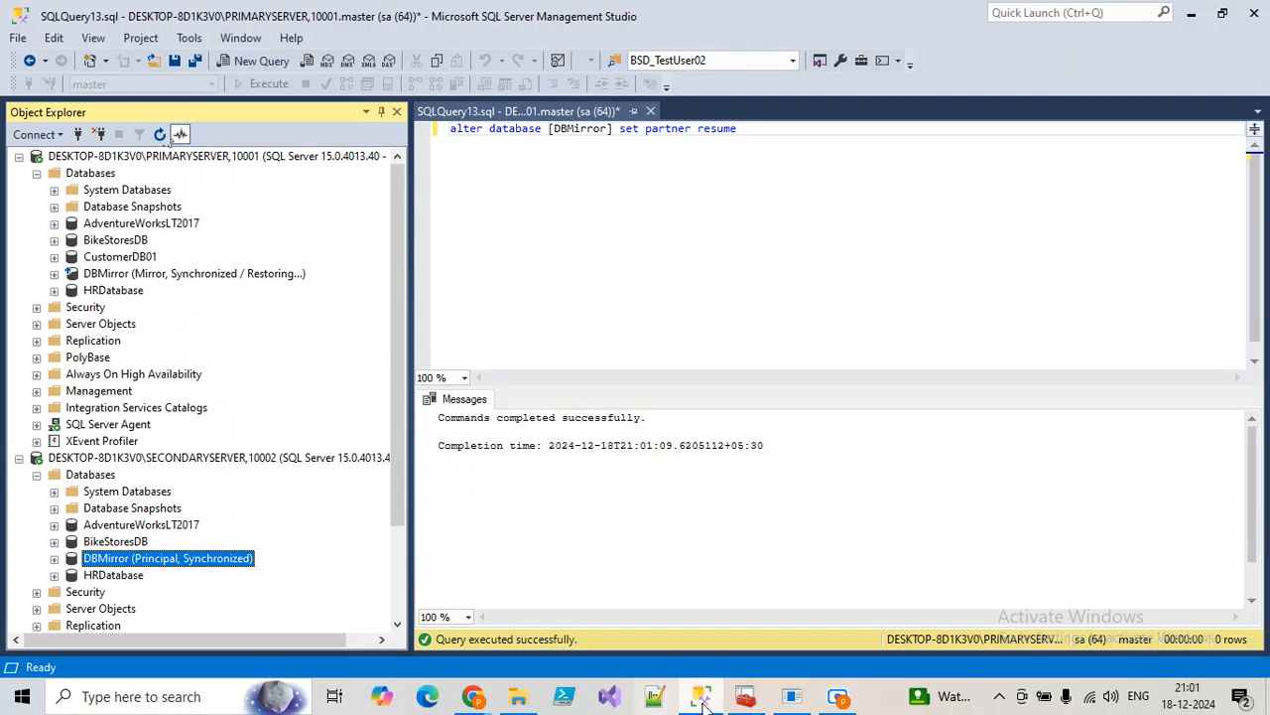
{"action": "mouse_move", "coordinate": [751, 703]}
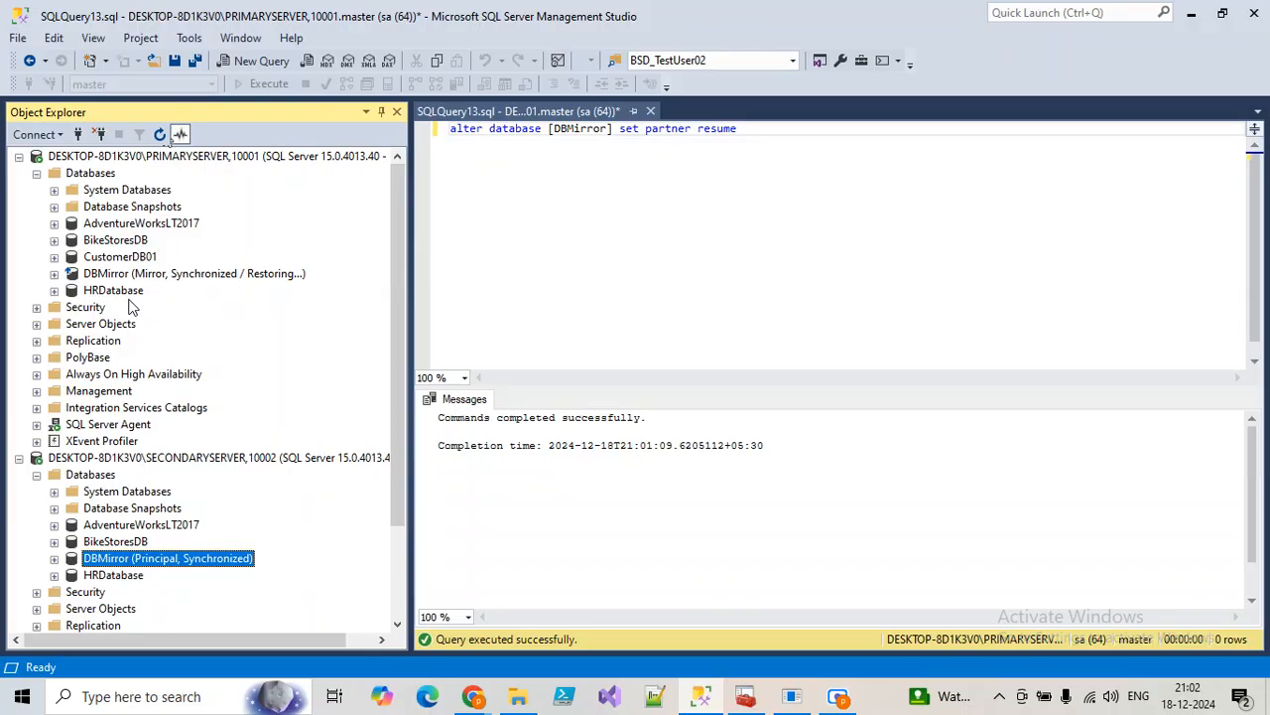
{"action": "scroll", "coordinate": [175, 575], "scroll_direction": "down", "scroll_amount": 2}
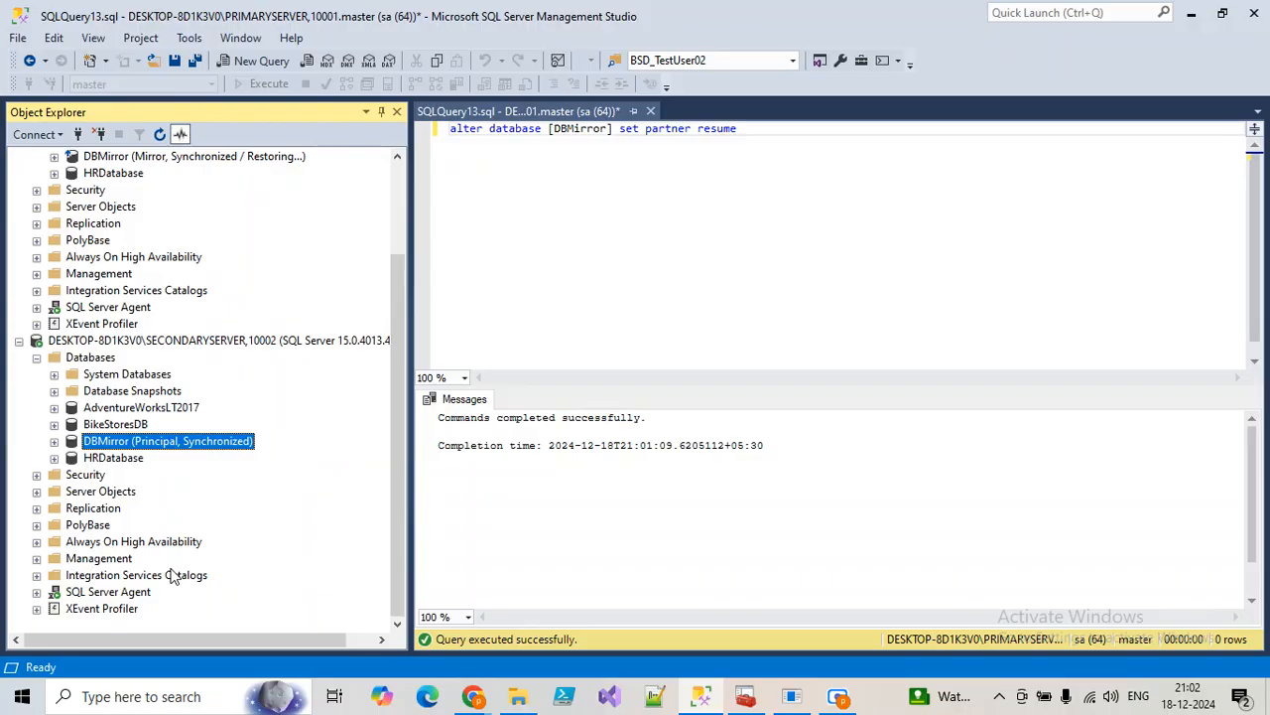
{"action": "scroll", "coordinate": [218, 519], "scroll_direction": "up", "scroll_amount": 2}
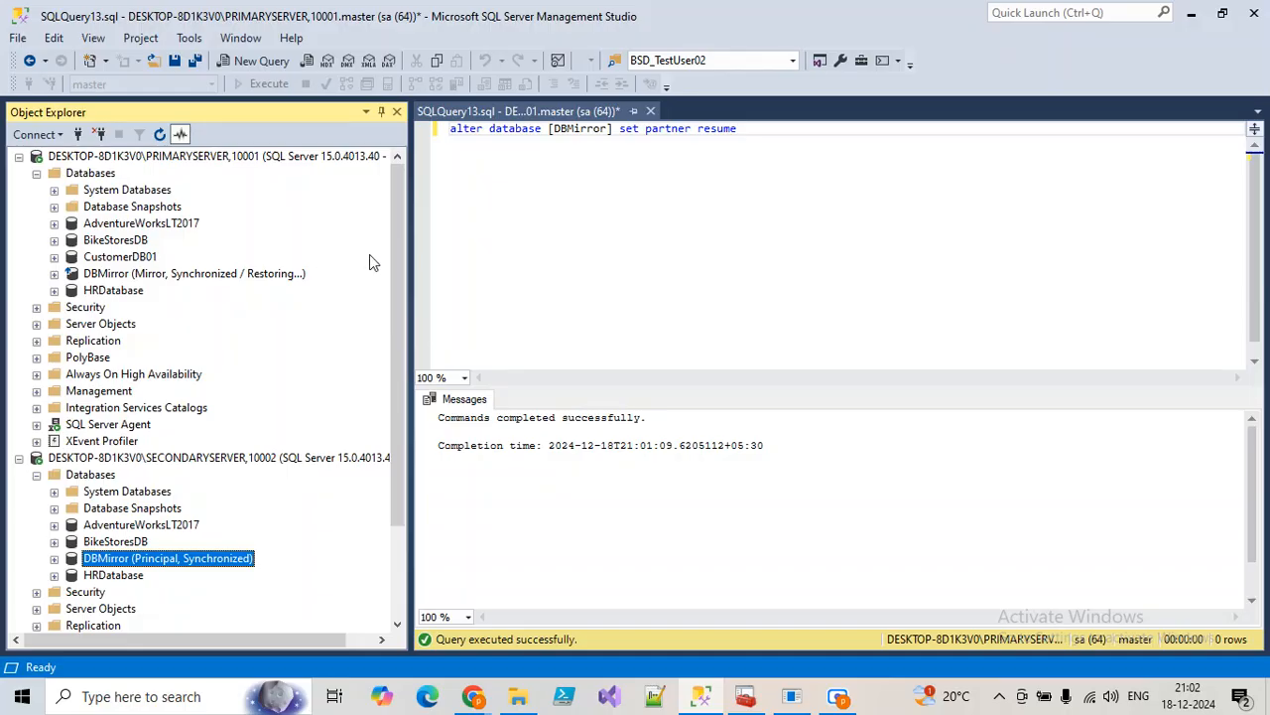
Close the resume query without saving its changes.
{"action": "left_click", "coordinate": [650, 111]}
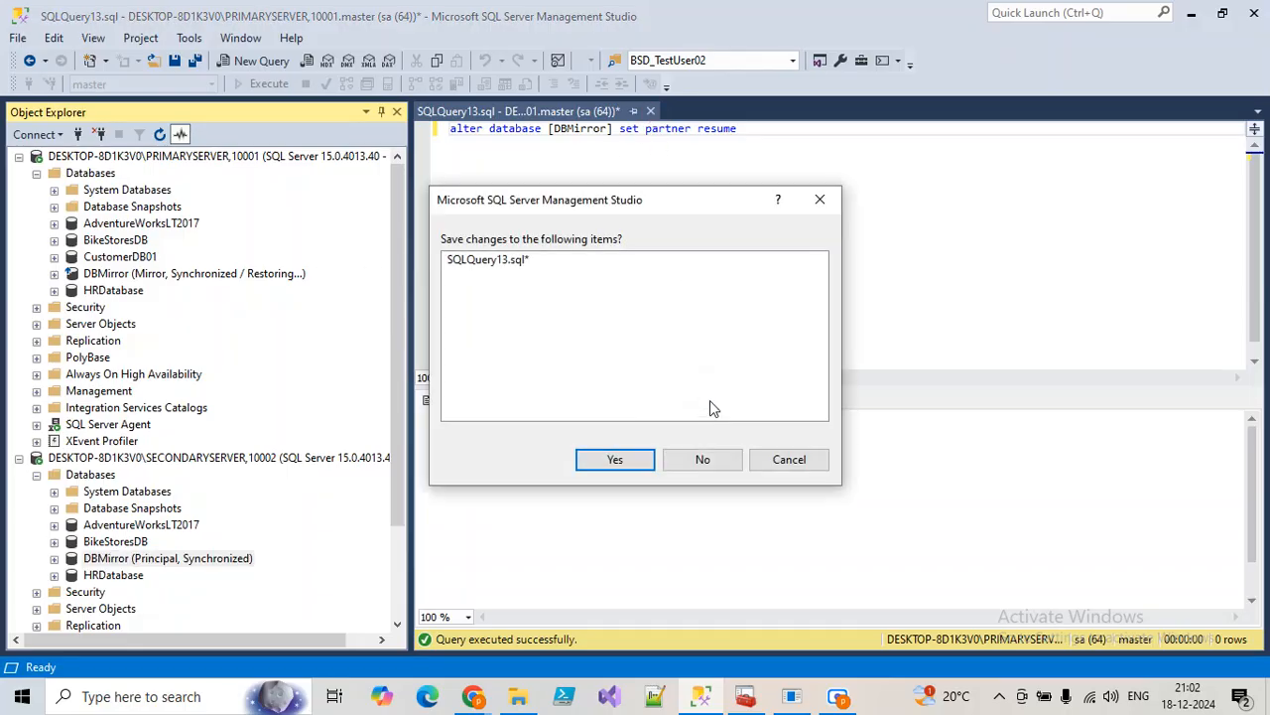
{"action": "left_click", "coordinate": [702, 459]}
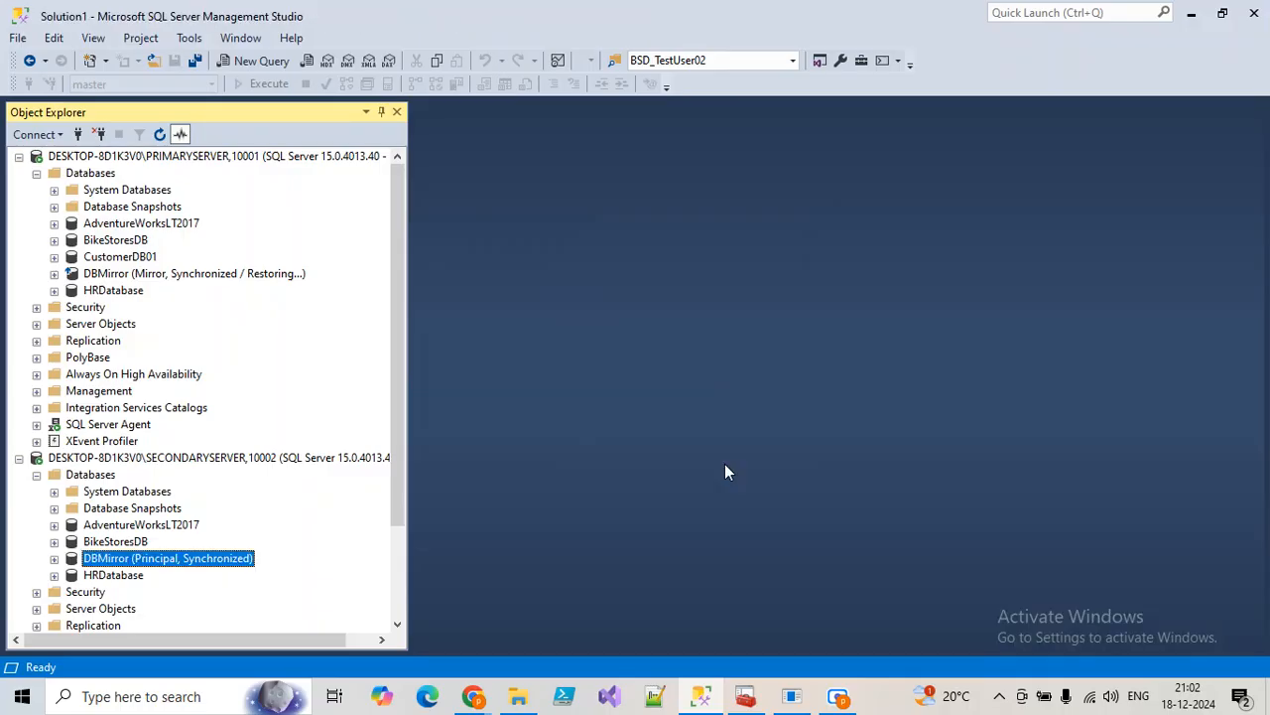
Connect Object Explorer to the database engine DESKTOP-8D1K3V0,1433 with the saved login settings.
{"action": "scroll", "coordinate": [73, 534], "scroll_direction": "down", "scroll_amount": 3}
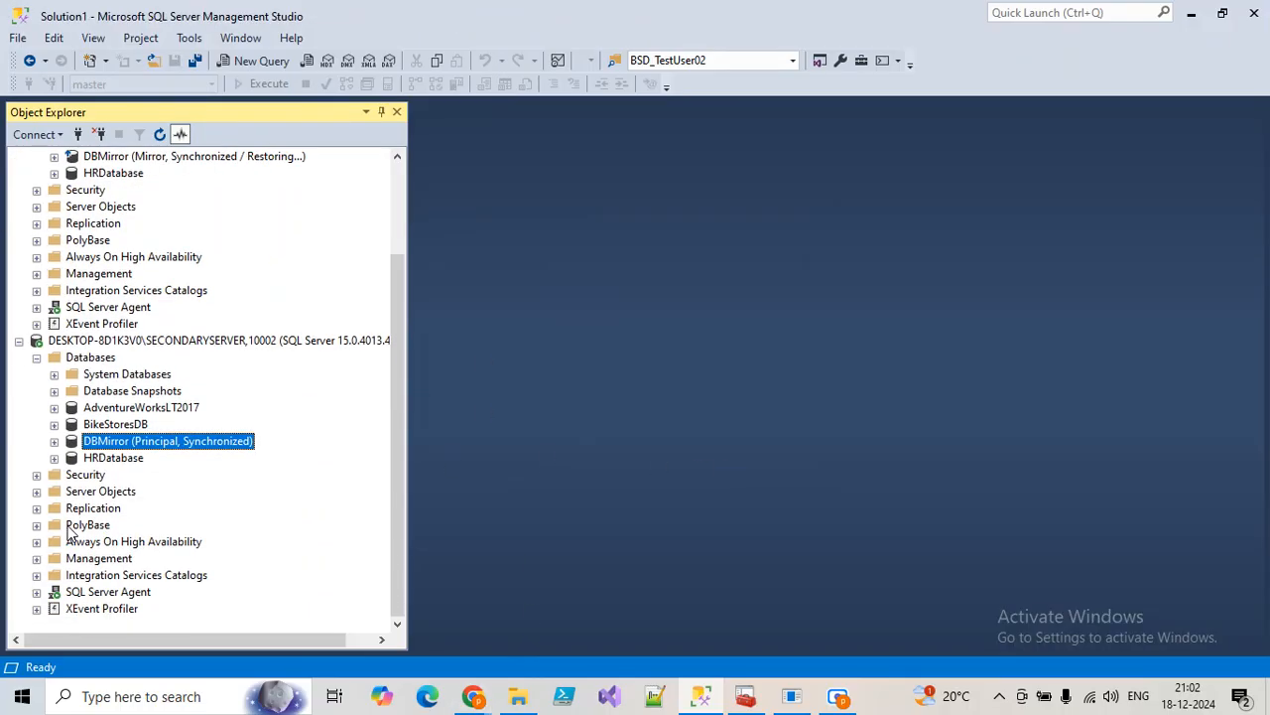
{"action": "left_click", "coordinate": [78, 137]}
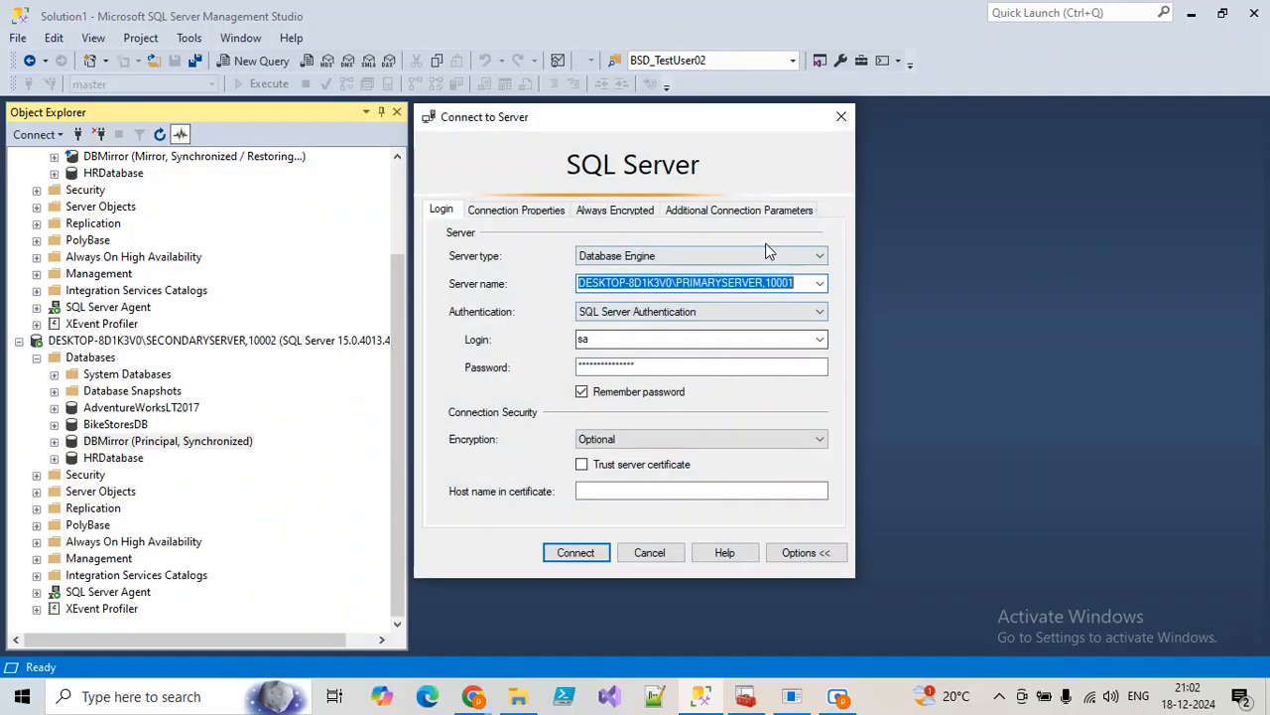
{"action": "left_click", "coordinate": [819, 284]}
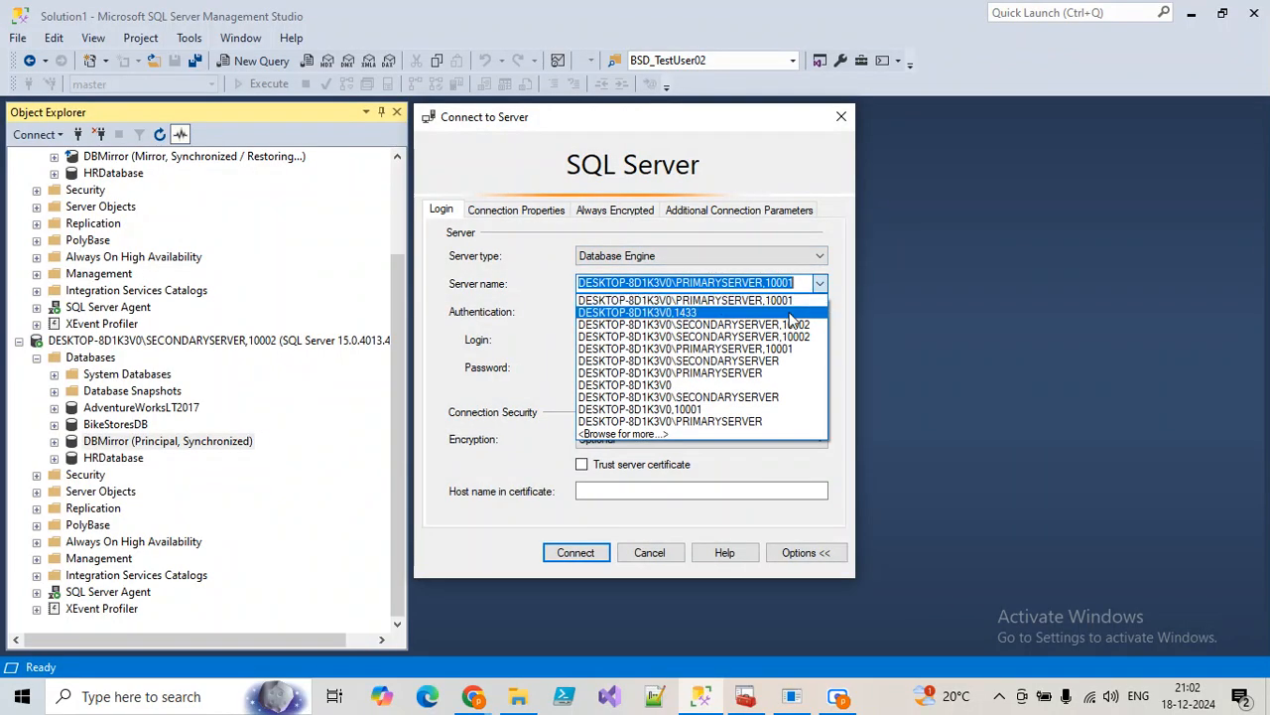
{"action": "left_click", "coordinate": [695, 313]}
{"action": "left_click", "coordinate": [575, 552]}
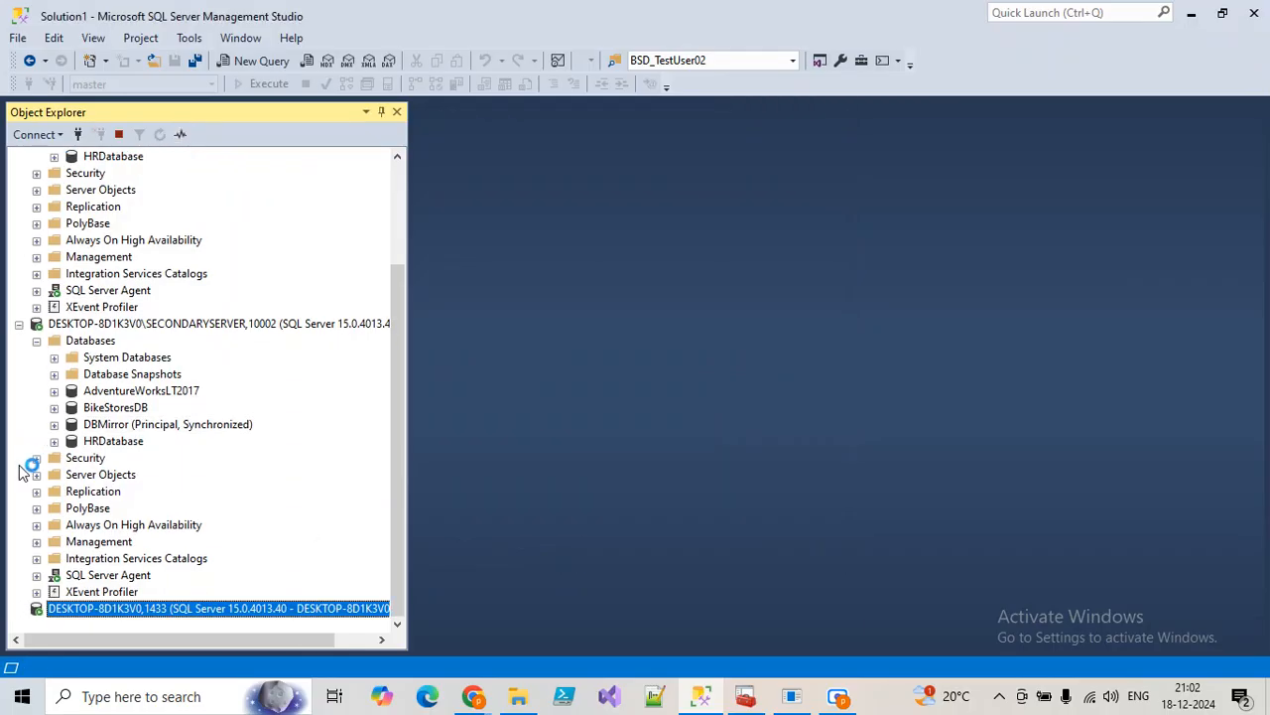
Look over the databases on DESKTOP-8D1K3V0,1433, collapse its node, and review the three connected servers.
{"action": "left_click", "coordinate": [37, 457]}
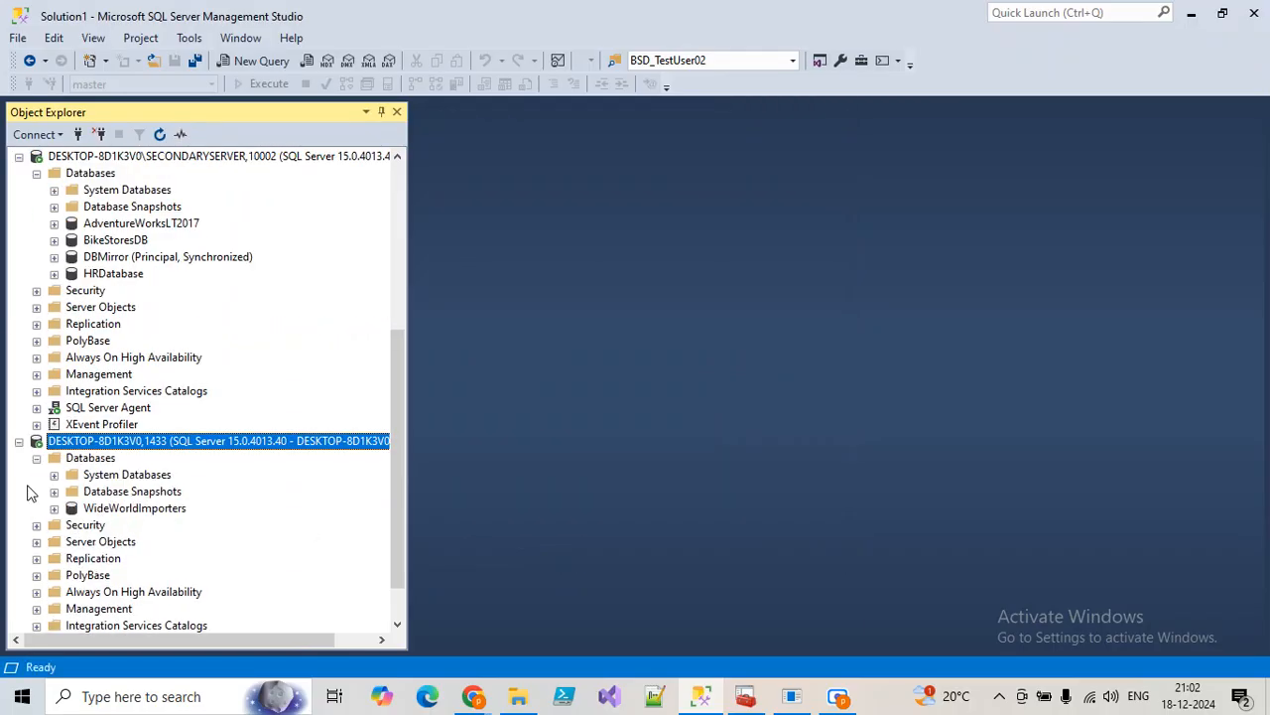
{"action": "left_click", "coordinate": [19, 440]}
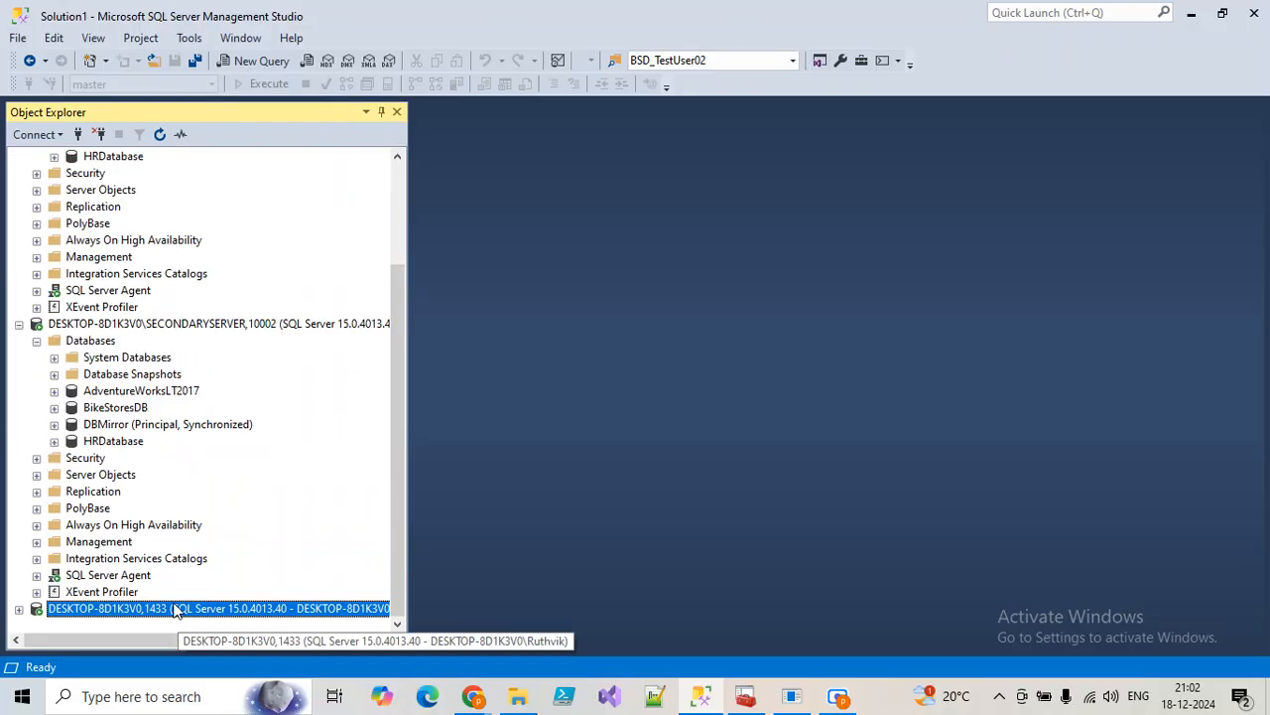
{"action": "scroll", "coordinate": [190, 375], "scroll_direction": "up", "scroll_amount": 3}
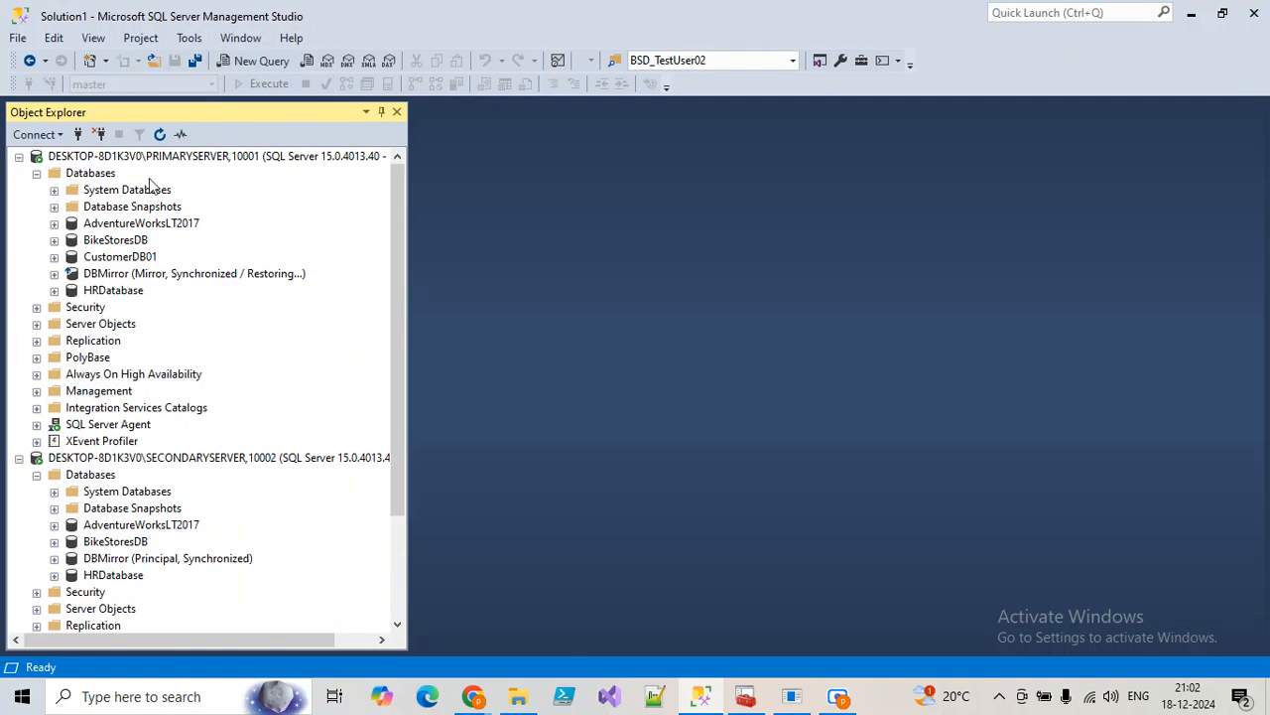
{"action": "left_click", "coordinate": [165, 457]}
{"action": "scroll", "coordinate": [176, 545], "scroll_direction": "down", "scroll_amount": 3}
{"action": "left_click", "coordinate": [202, 608]}
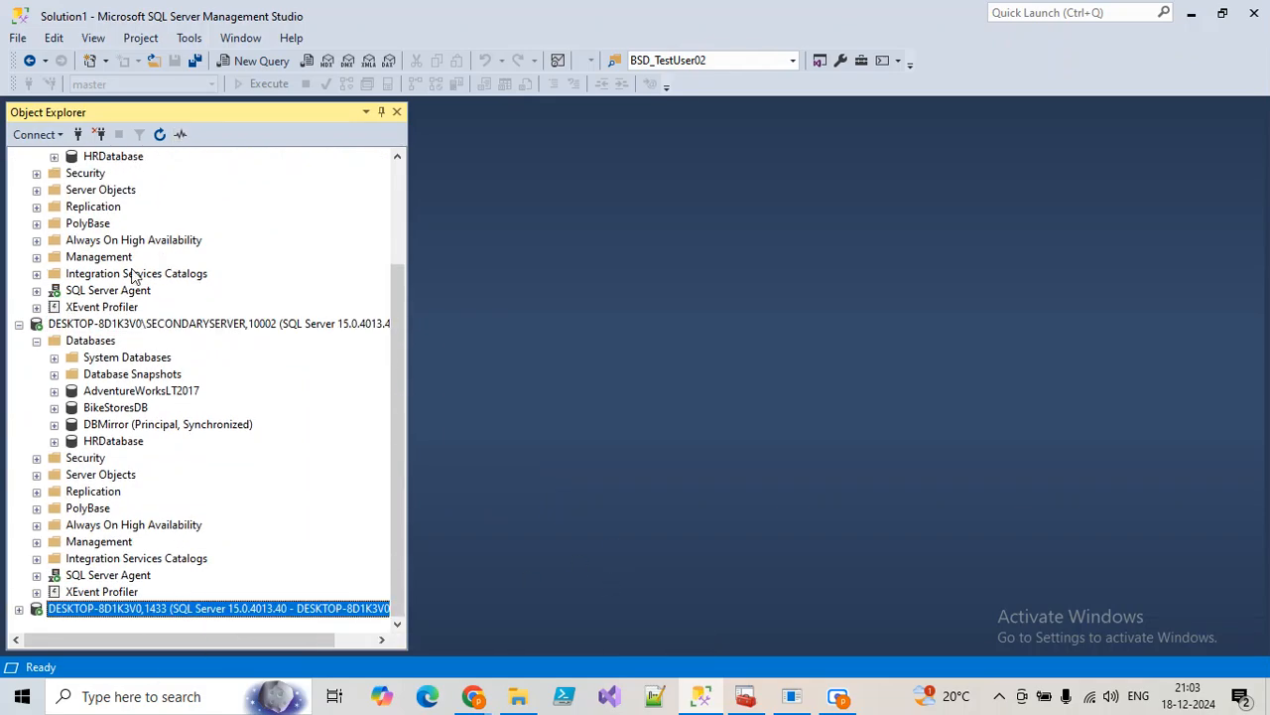
Switch to SQL Server Configuration Manager and restart the SQL Server (SECONDARYSERVER) service.
{"action": "left_click", "coordinate": [747, 696]}
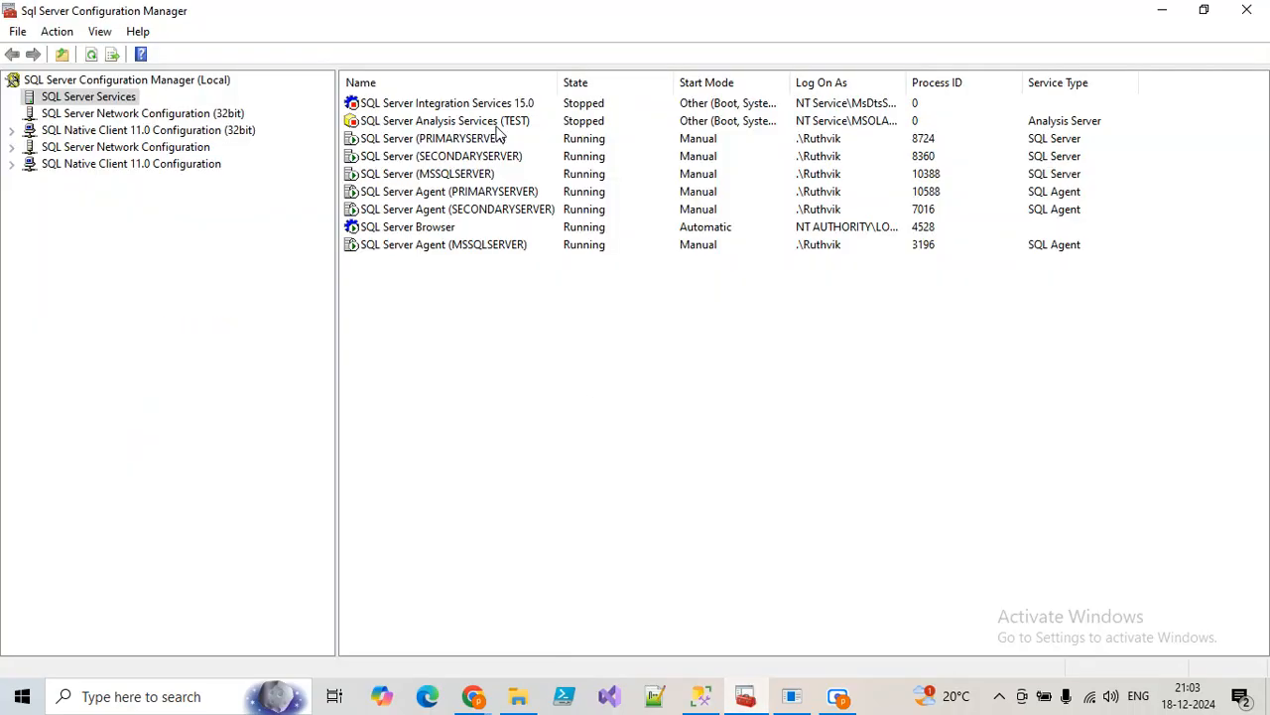
{"action": "right_click", "coordinate": [484, 156]}
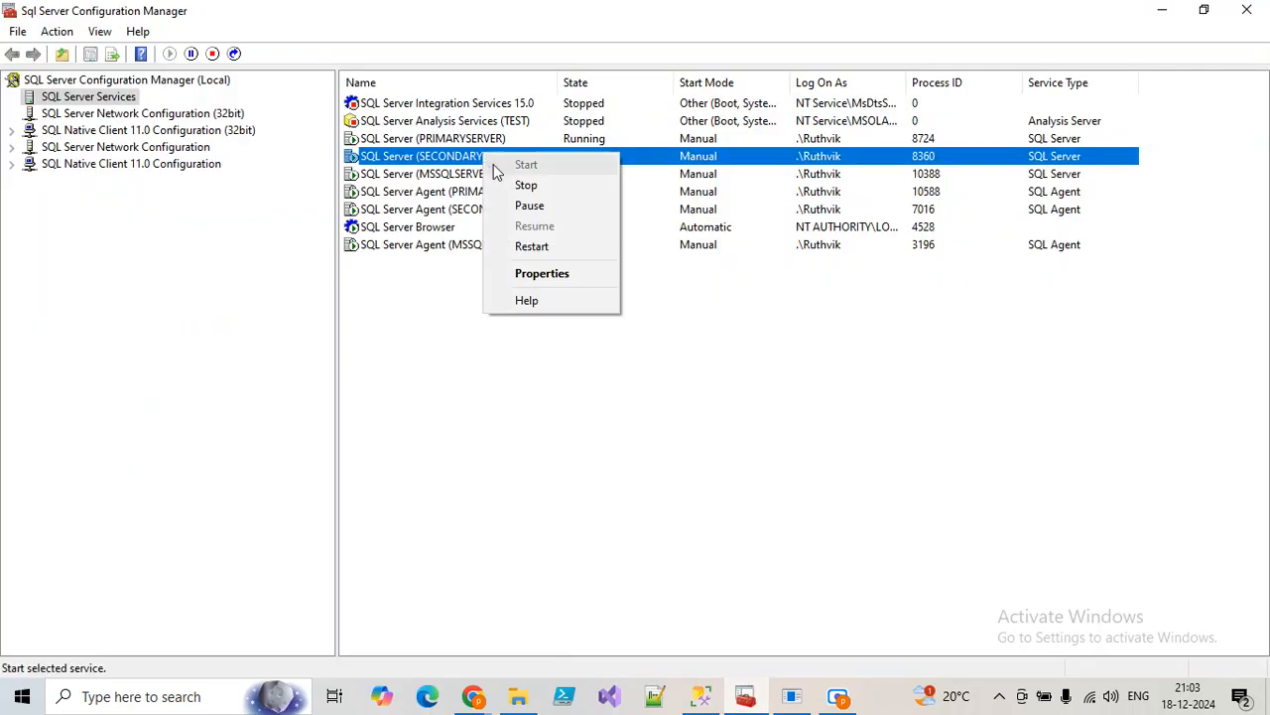
{"action": "left_click", "coordinate": [532, 246]}
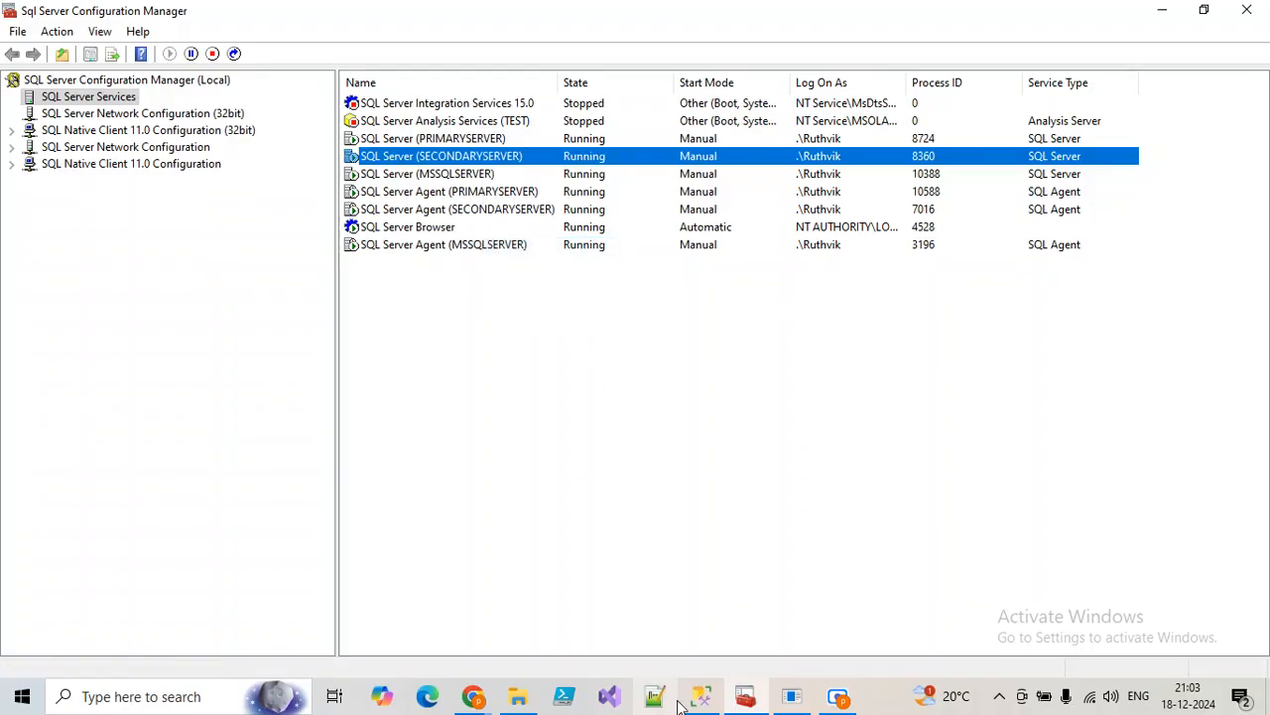
Switch back to SQL Server Management Studio, refresh PRIMARYSERVER's Databases folder and check DBMirror's role and state.
{"action": "left_click", "coordinate": [701, 695]}
{"action": "scroll", "coordinate": [199, 347], "scroll_direction": "up", "scroll_amount": 3}
{"action": "left_click", "coordinate": [90, 175]}
{"action": "left_click", "coordinate": [162, 134]}
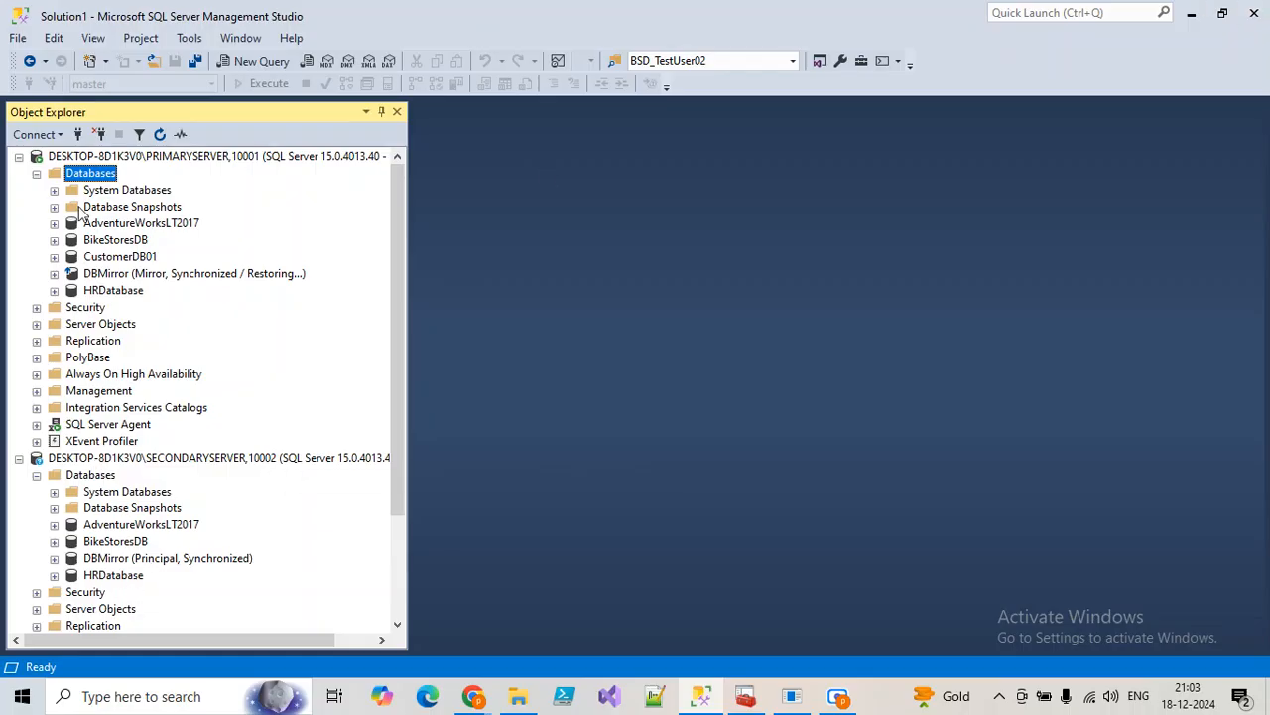
{"action": "left_click", "coordinate": [159, 135]}
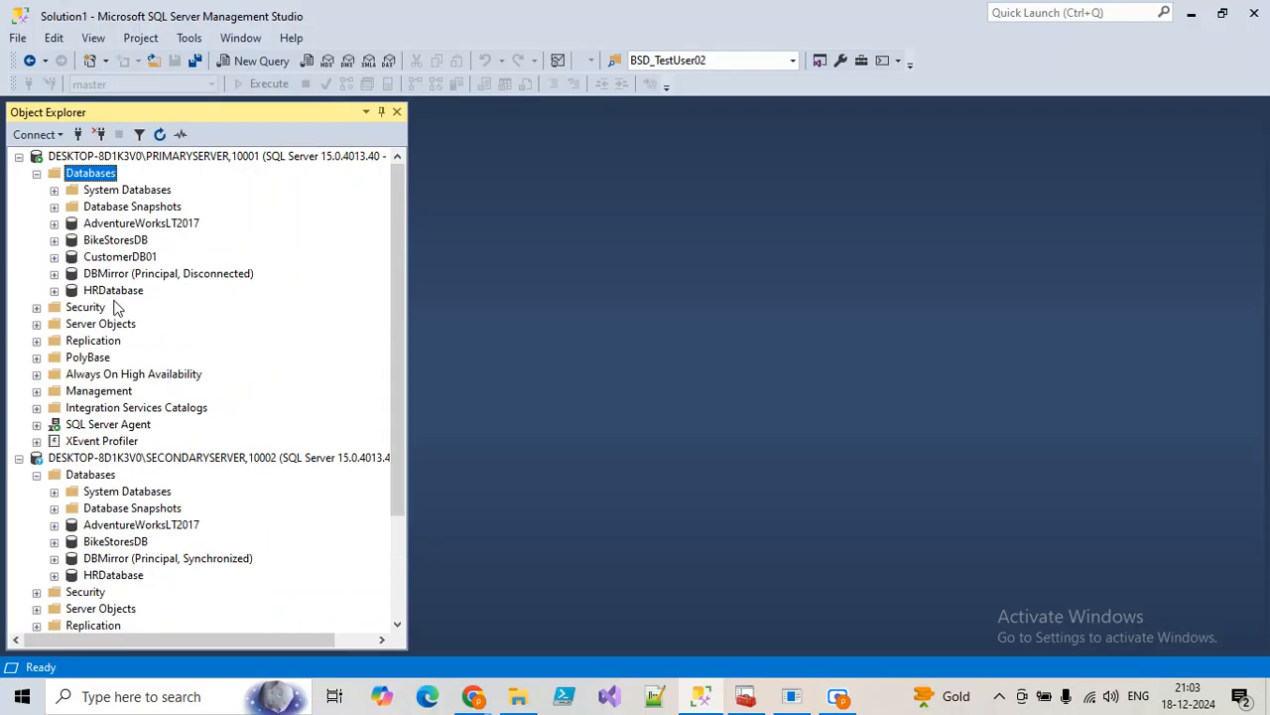
Try to expand DBMirror on PRIMARYSERVER and SECONDARYSERVER to check access to its contents.
{"action": "left_click", "coordinate": [140, 278]}
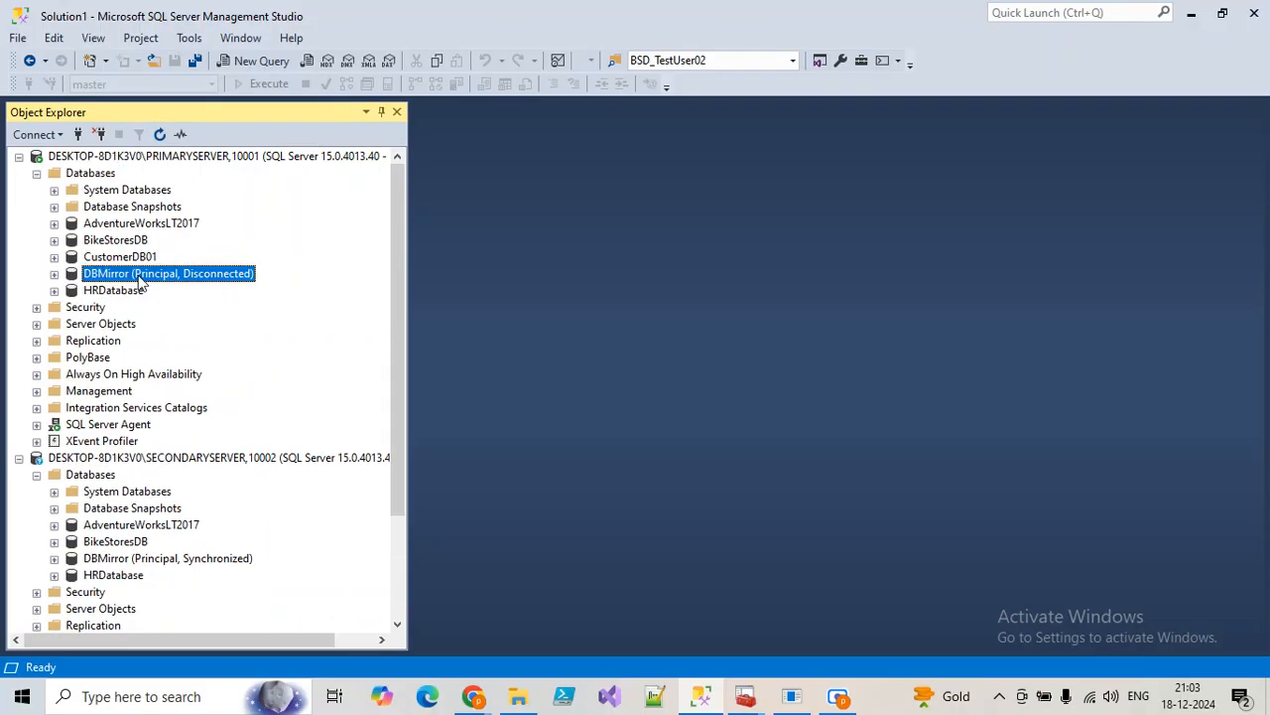
{"action": "left_click", "coordinate": [55, 275]}
{"action": "left_click", "coordinate": [55, 274]}
{"action": "left_click", "coordinate": [54, 557]}
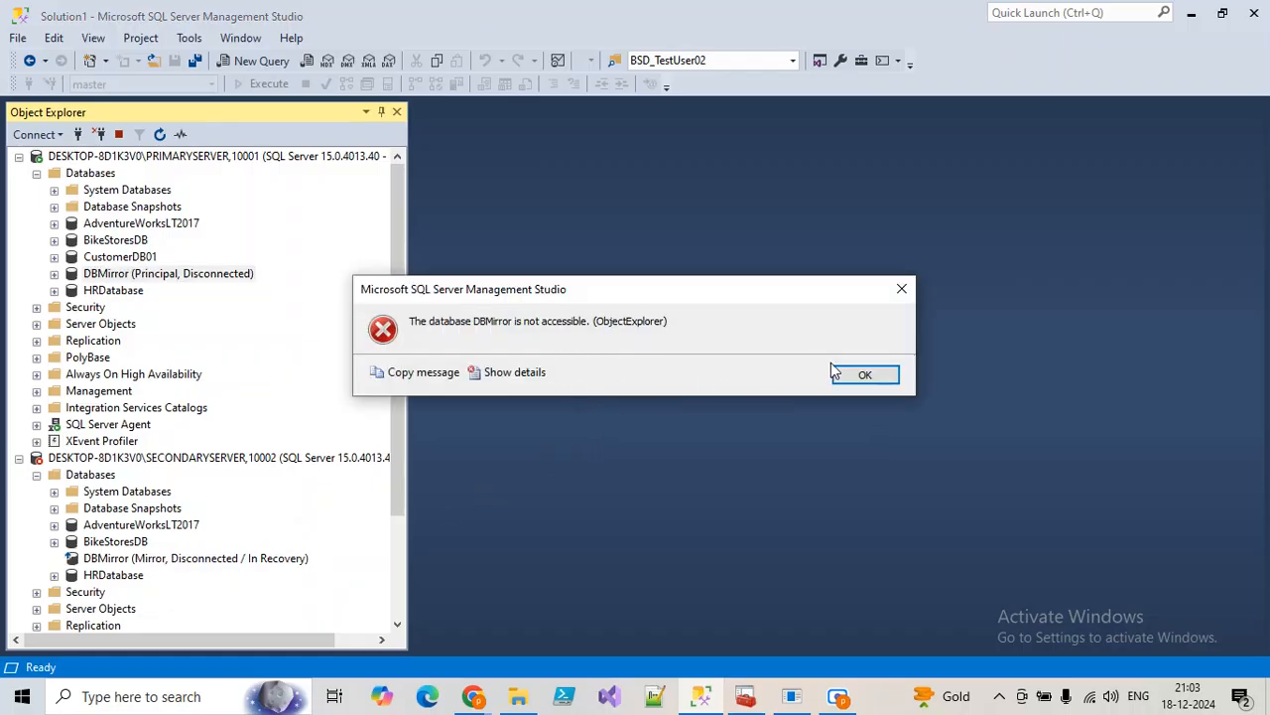
{"action": "left_click", "coordinate": [859, 374]}
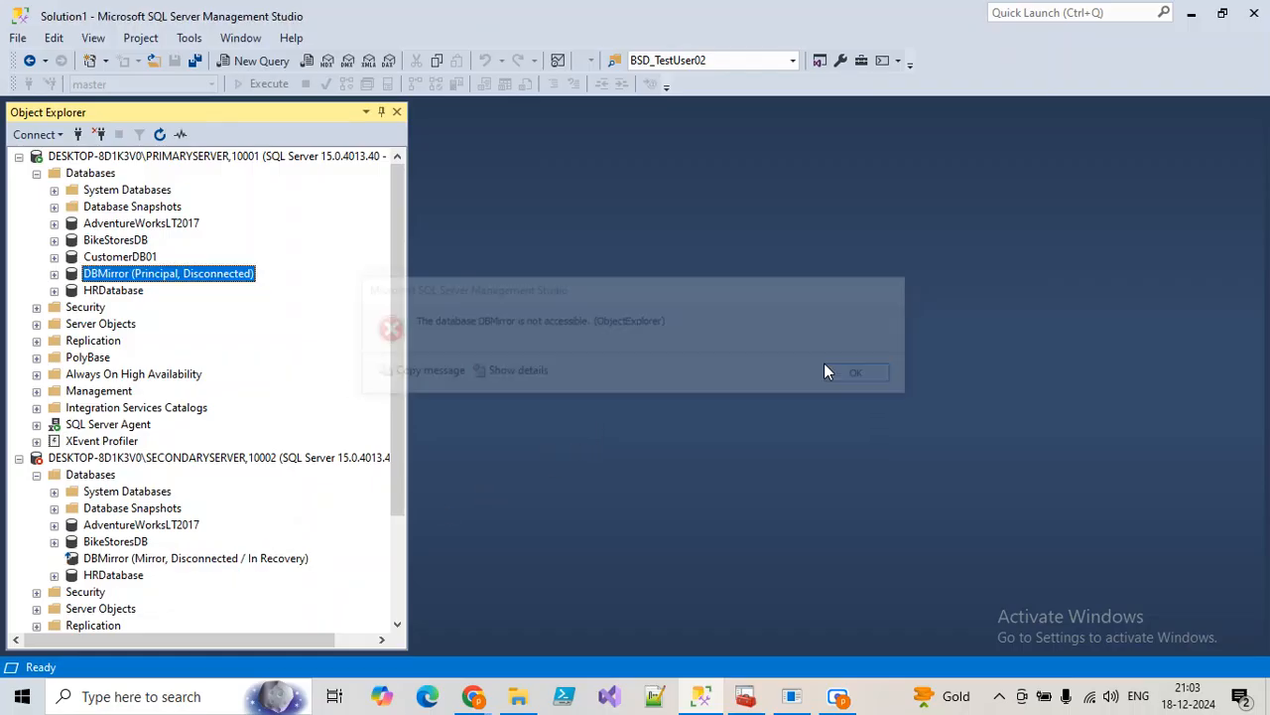
Refresh DBMirror on SECONDARYSERVER repeatedly to check its mirroring state after the service restart.
{"action": "left_click", "coordinate": [149, 558]}
{"action": "left_click", "coordinate": [159, 137]}
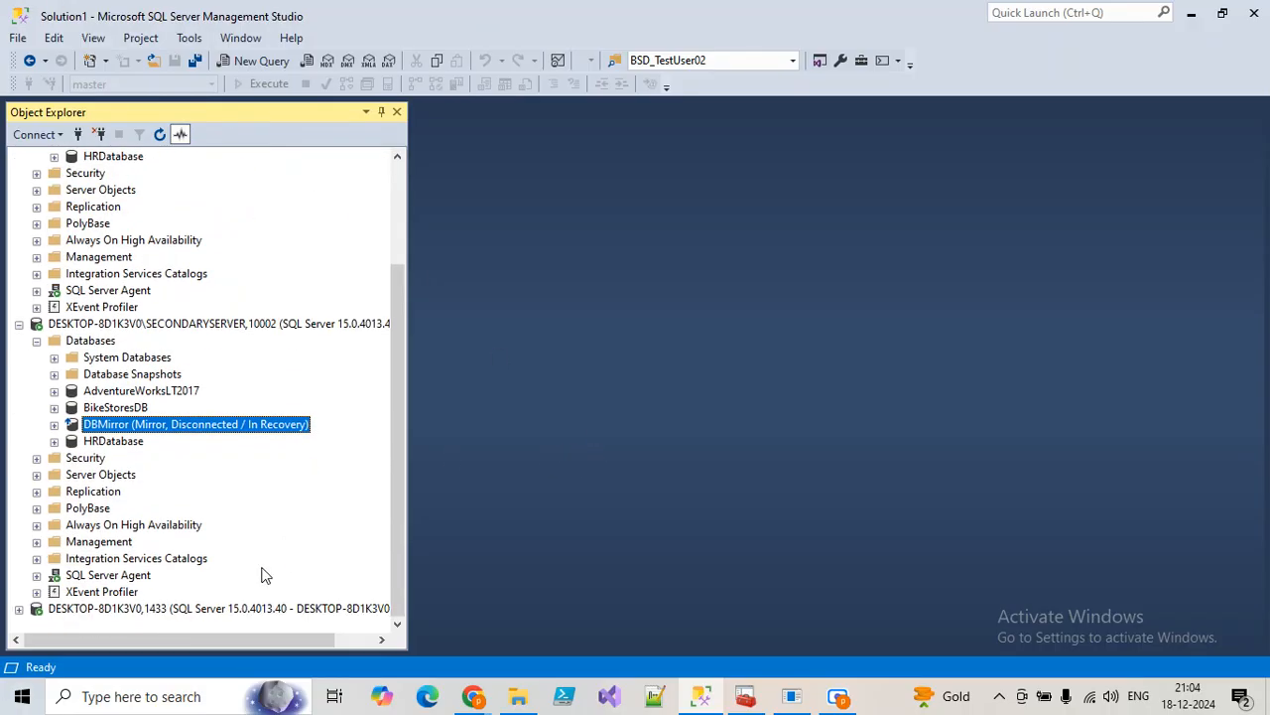
{"action": "left_click", "coordinate": [255, 609]}
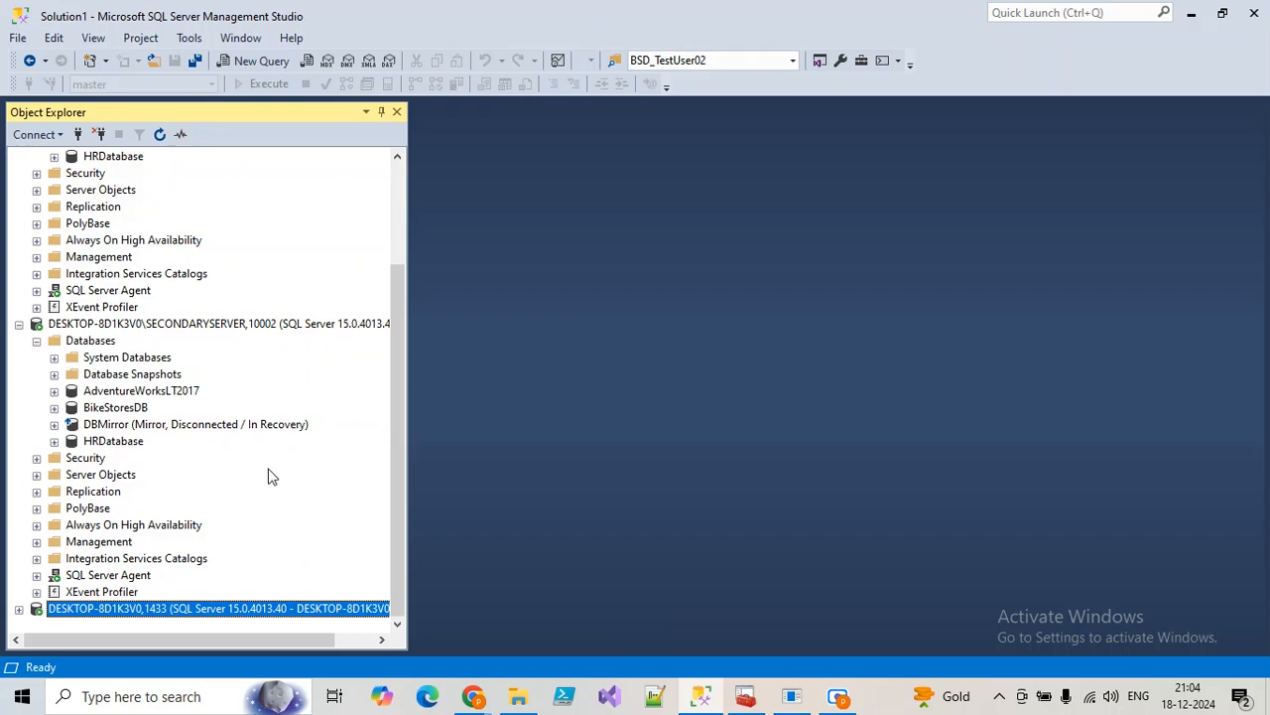
{"action": "scroll", "coordinate": [256, 451], "scroll_direction": "up", "scroll_amount": 3}
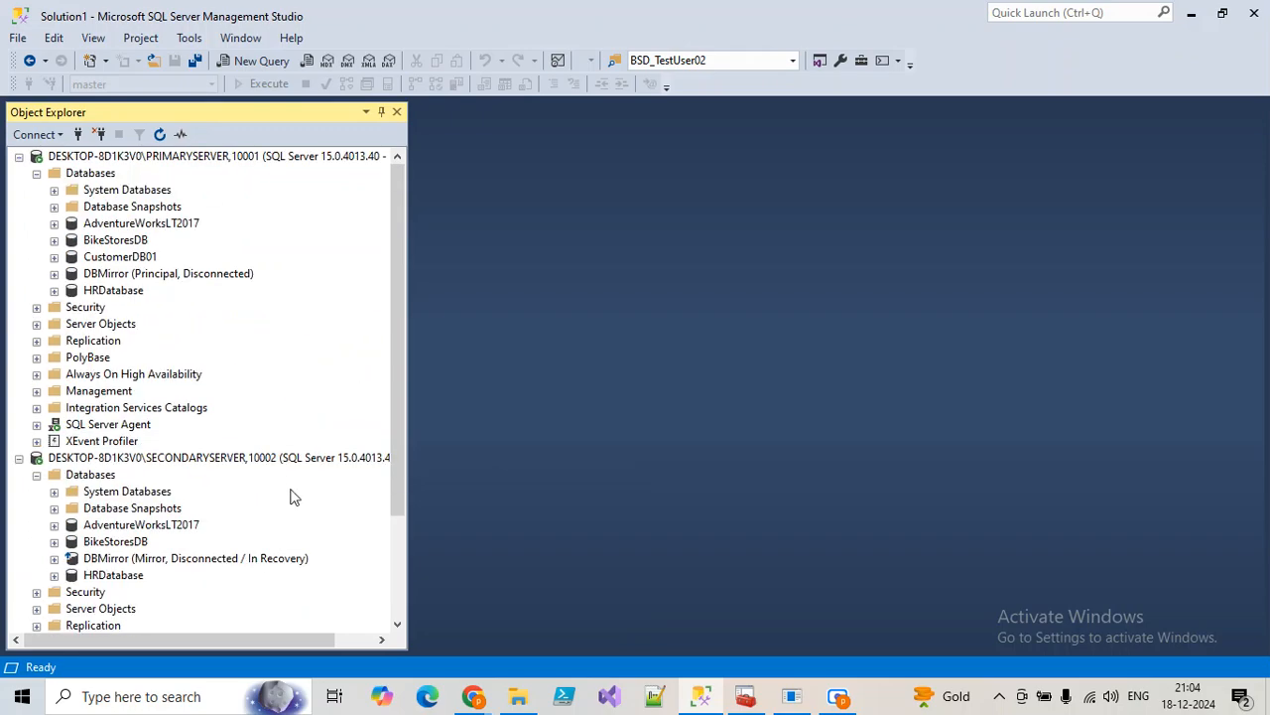
{"action": "left_click", "coordinate": [171, 561]}
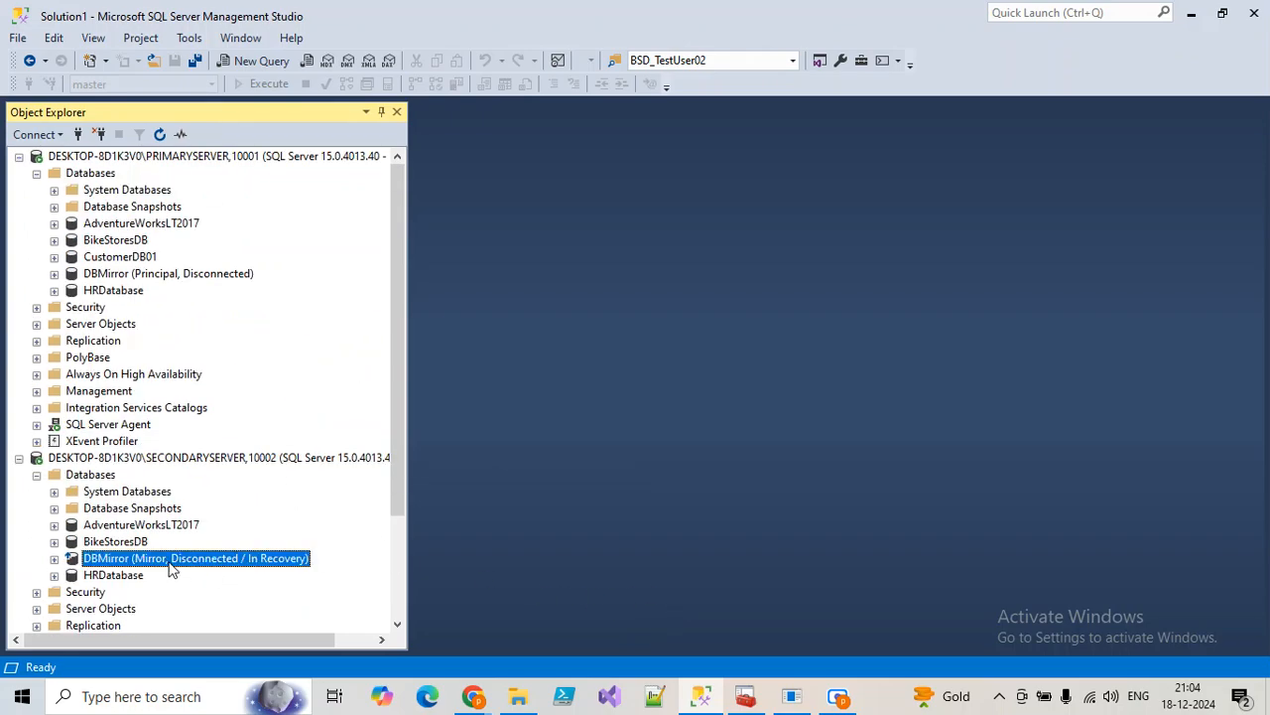
{"action": "left_click", "coordinate": [159, 134]}
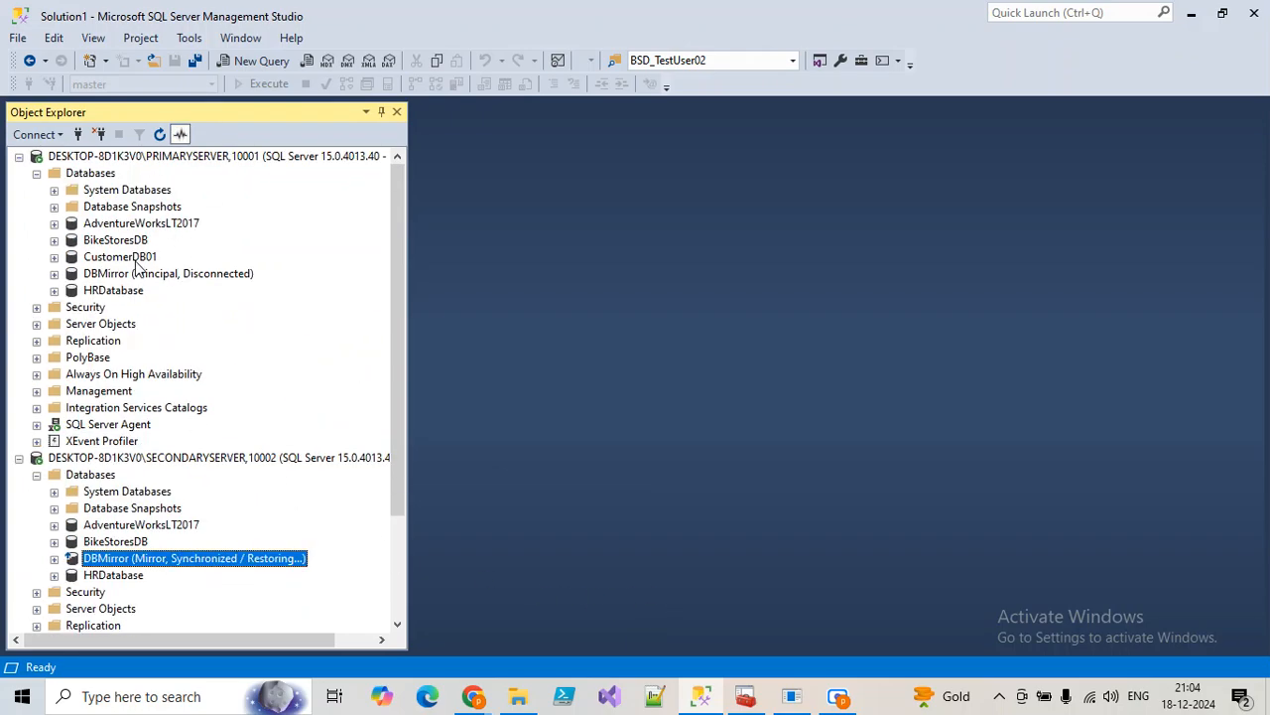
Refresh DBMirror on PRIMARYSERVER and compare its mirroring role and state with SECONDARYSERVER's copy.
{"action": "left_click", "coordinate": [149, 274]}
{"action": "left_click", "coordinate": [160, 135]}
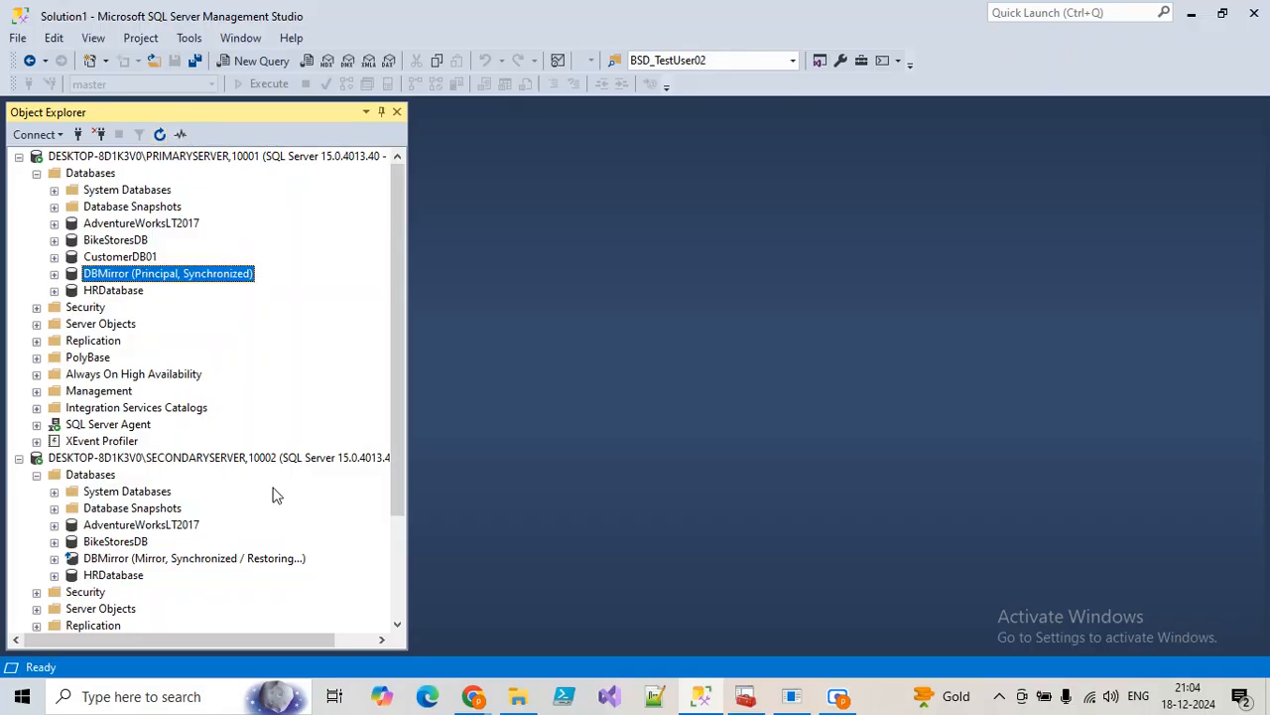
{"action": "scroll", "coordinate": [301, 521], "scroll_direction": "down", "scroll_amount": 1}
{"action": "scroll", "coordinate": [300, 521], "scroll_direction": "down", "scroll_amount": 2}
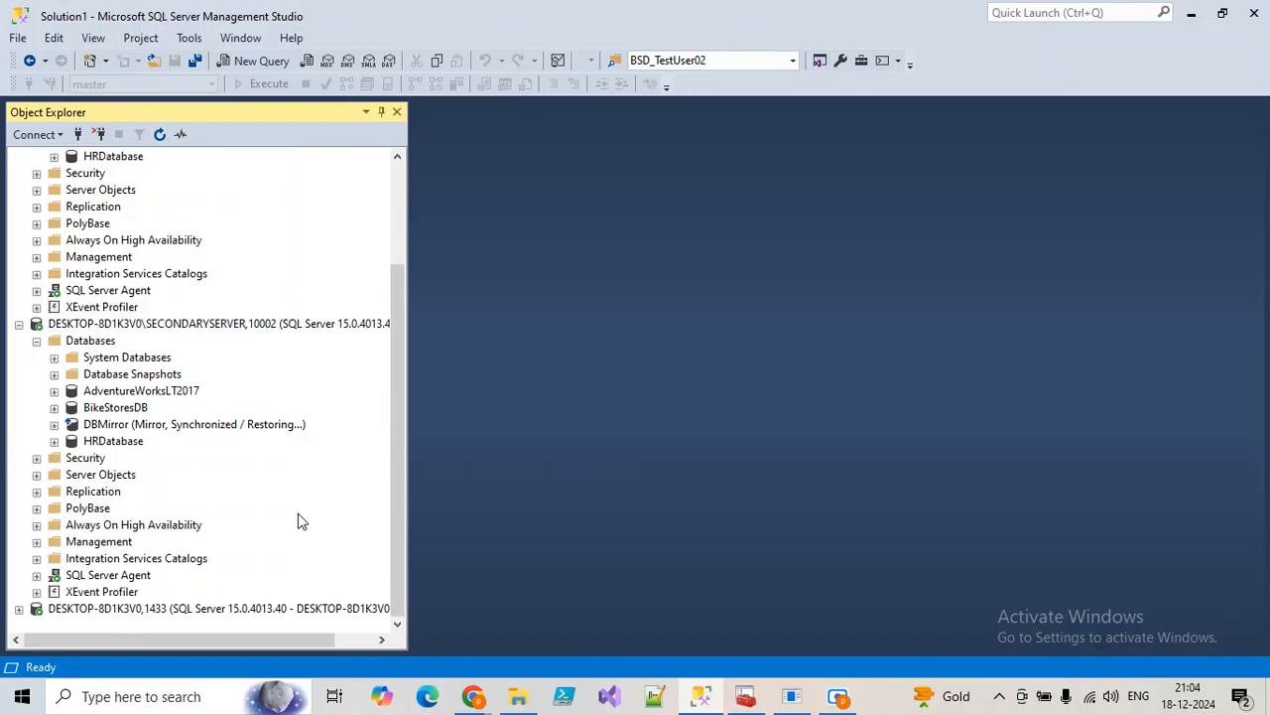
{"action": "scroll", "coordinate": [302, 523], "scroll_direction": "up", "scroll_amount": 3}
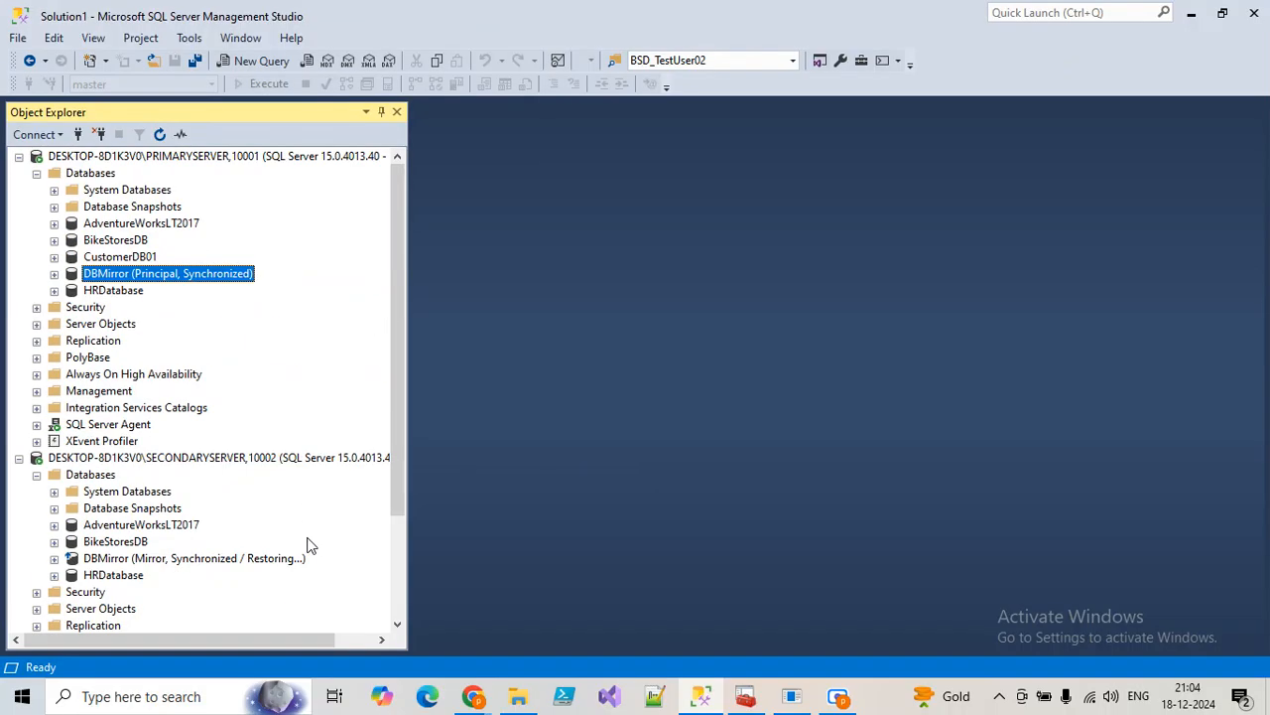
Add a rows data file with the logical name test to DBMirror on PRIMARYSERVER through its database properties.
{"action": "right_click", "coordinate": [70, 281]}
{"action": "mouse_move", "coordinate": [111, 353]}
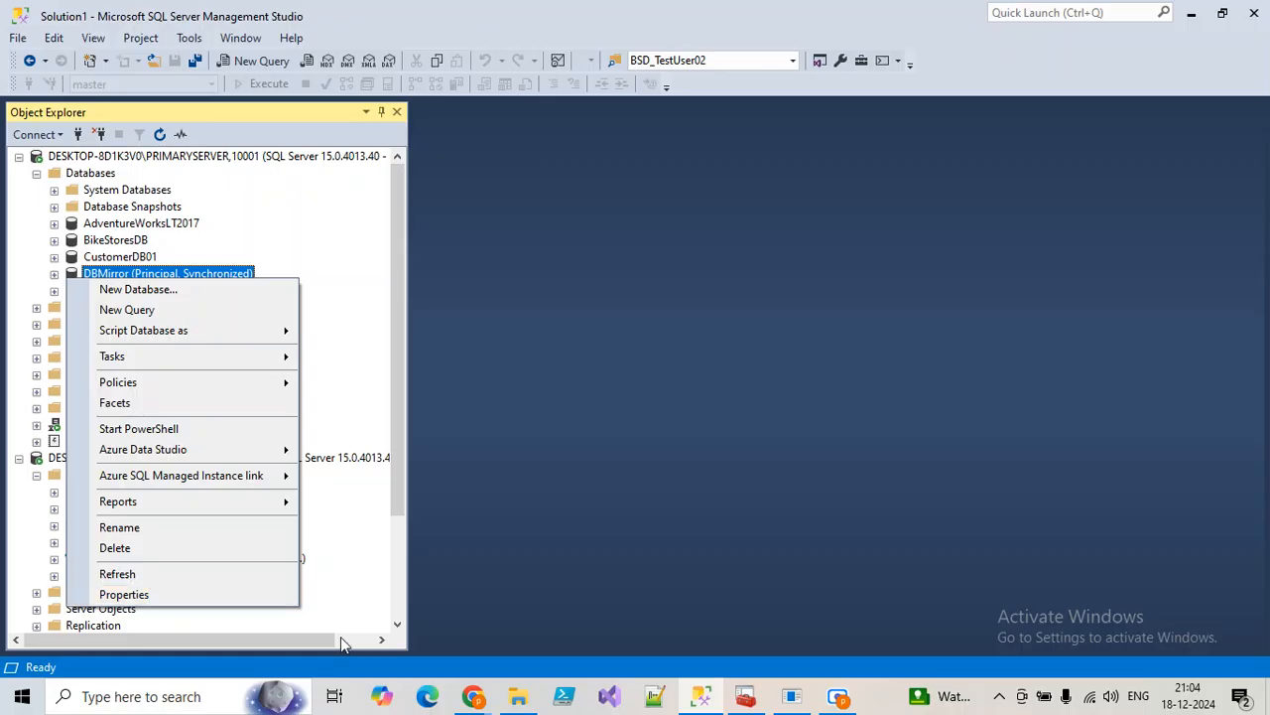
{"action": "mouse_move", "coordinate": [743, 708]}
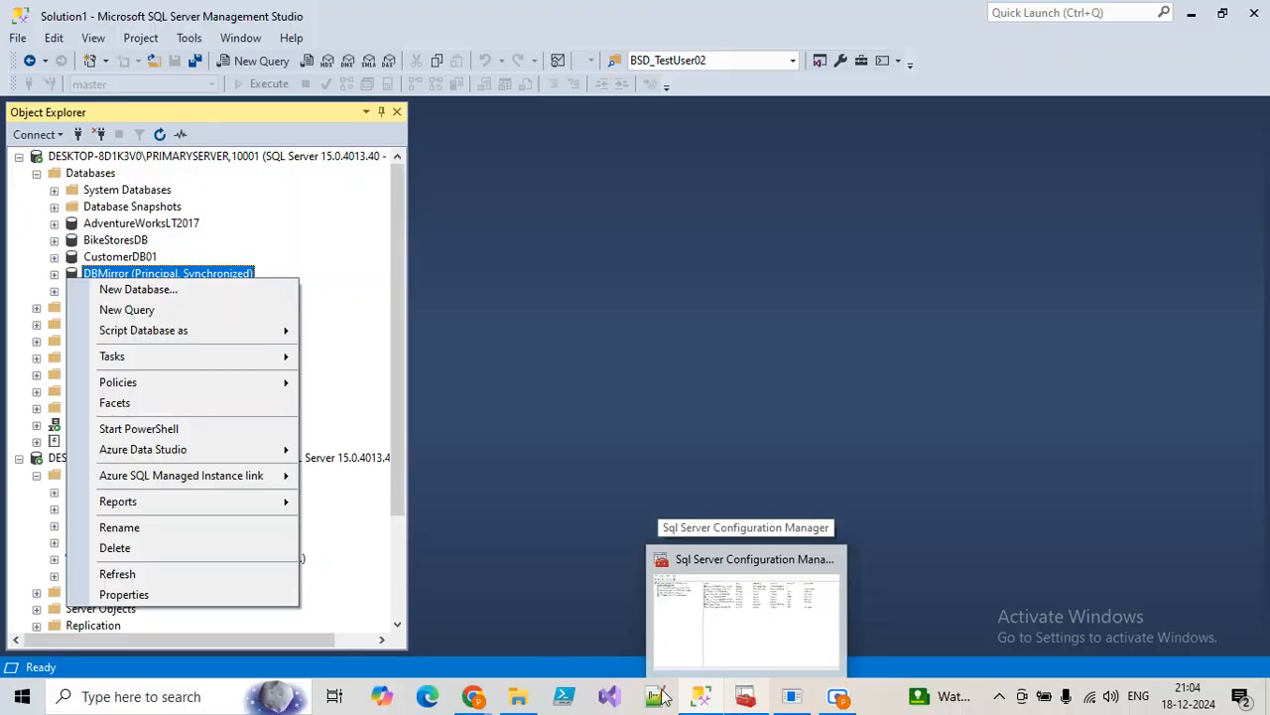
{"action": "left_click", "coordinate": [162, 593]}
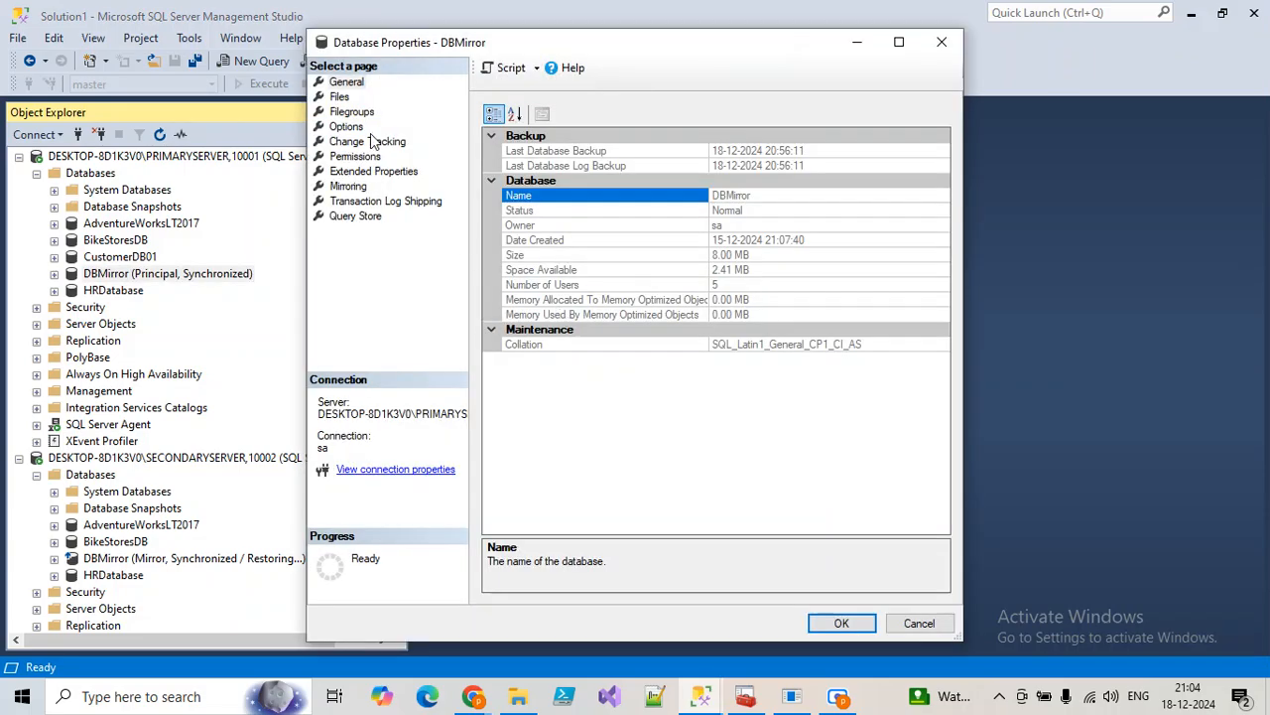
{"action": "left_click", "coordinate": [341, 98]}
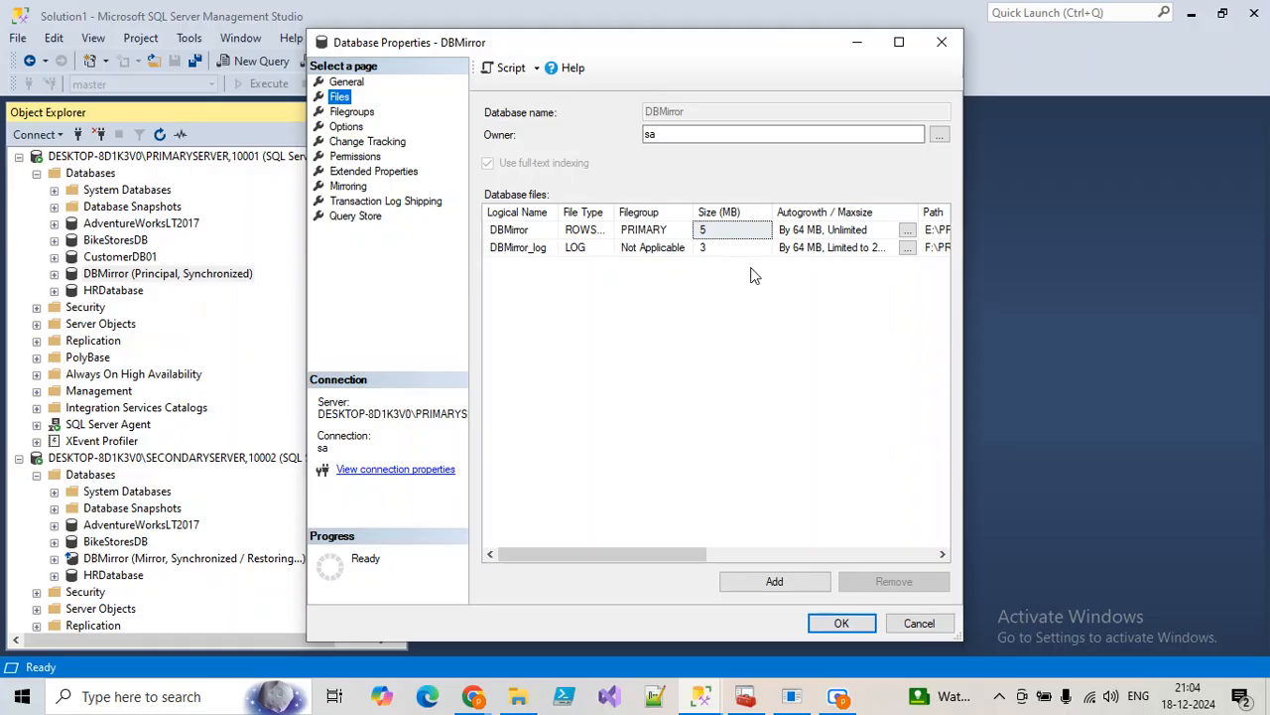
{"action": "left_click", "coordinate": [784, 581]}
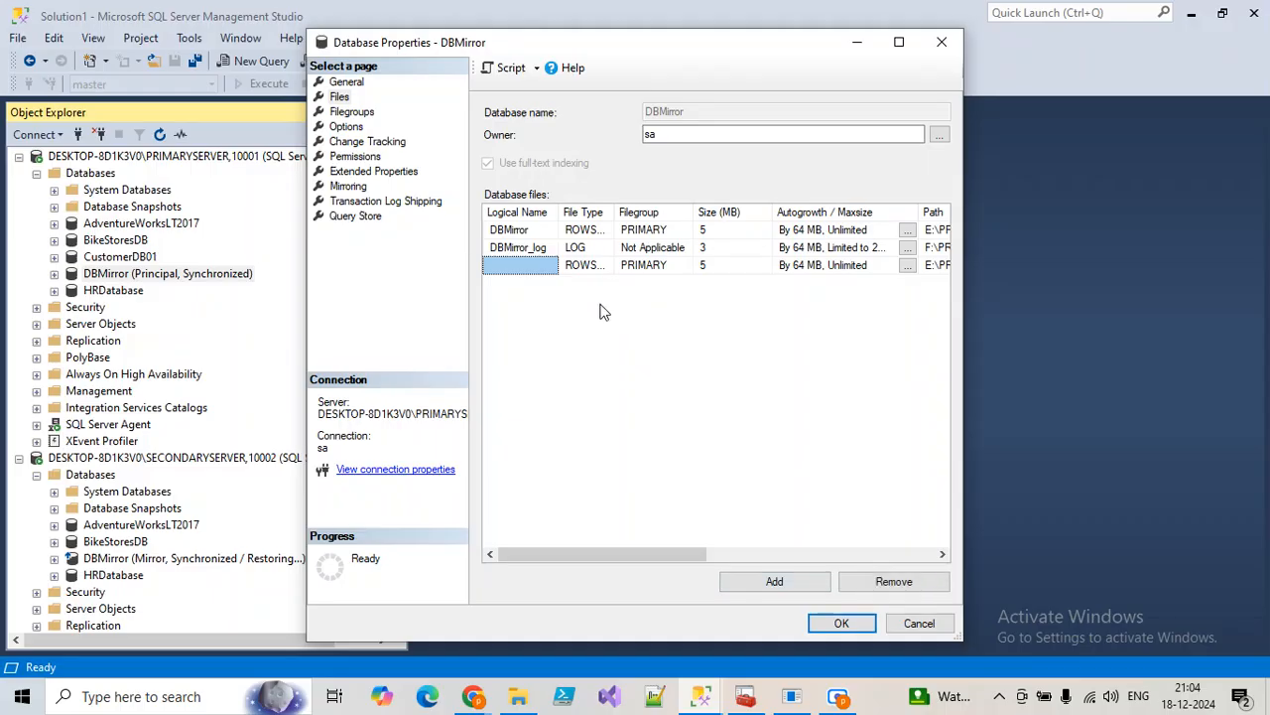
{"action": "left_click", "coordinate": [524, 268]}
{"action": "type", "text": "test"}
{"action": "left_click", "coordinate": [898, 41]}
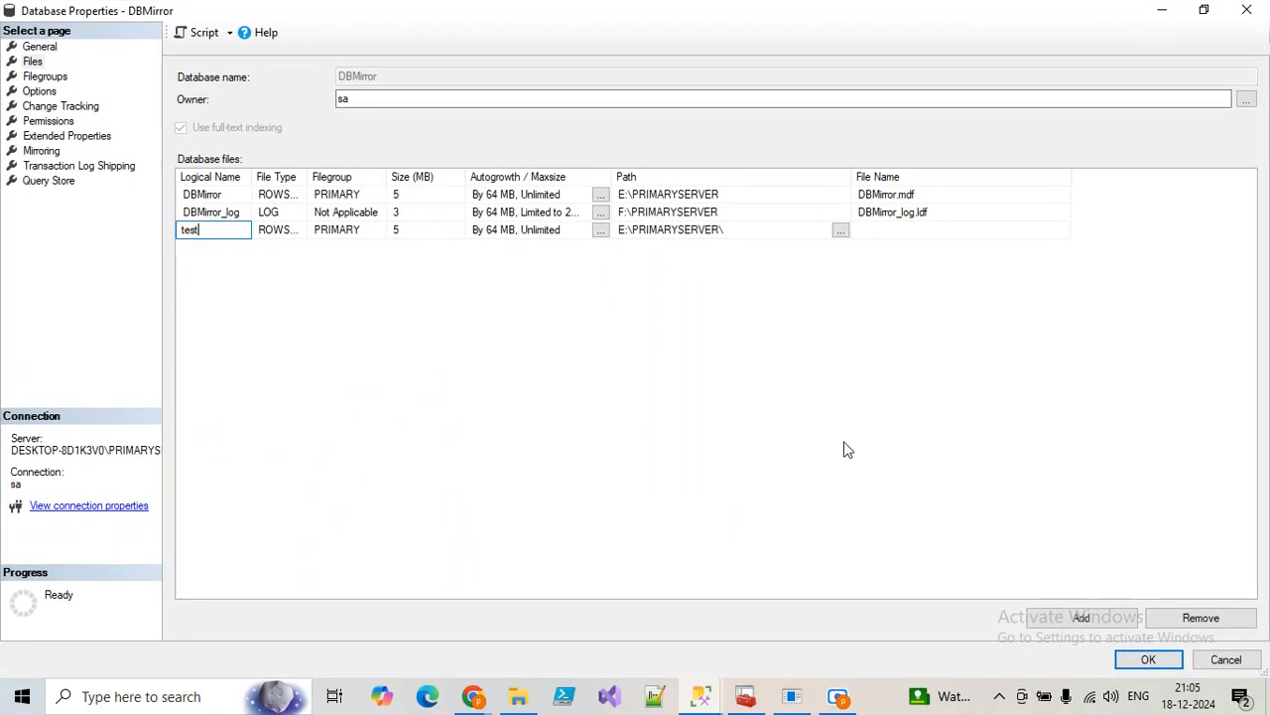
{"action": "left_click", "coordinate": [1139, 662]}
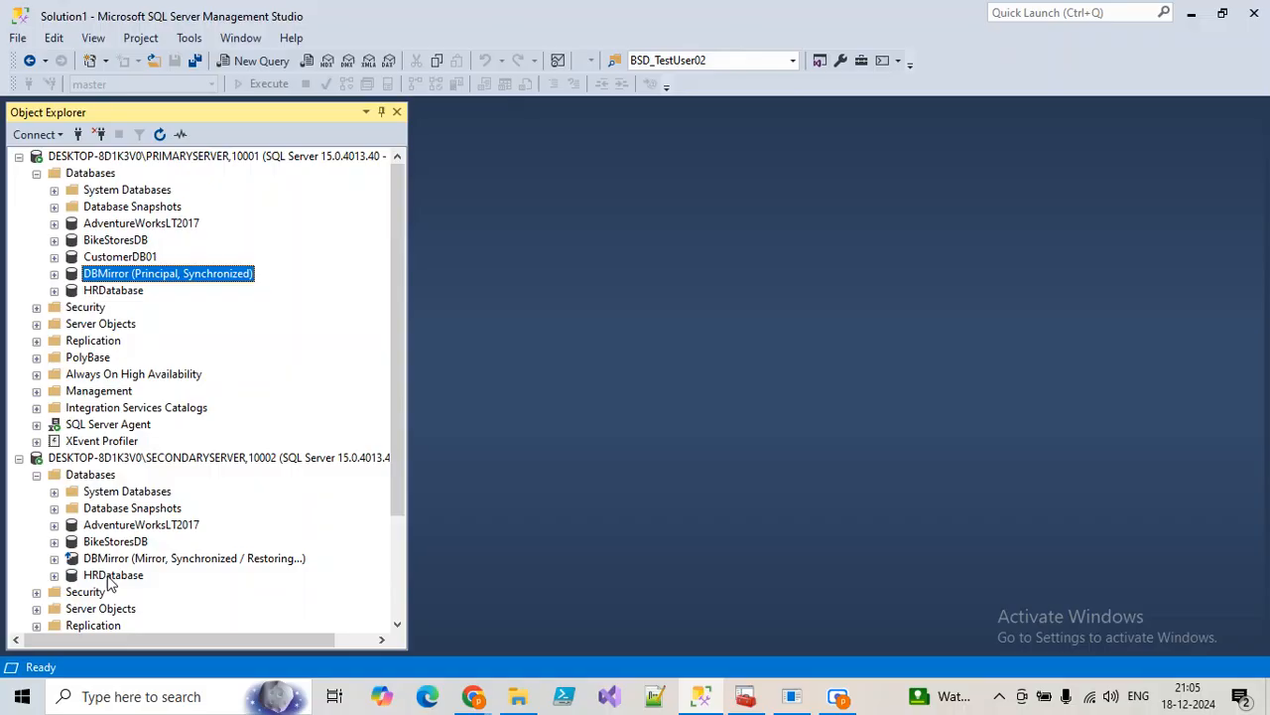
Check DBMirror's mirroring state on both servers after adding the test data file.
{"action": "left_click", "coordinate": [107, 560]}
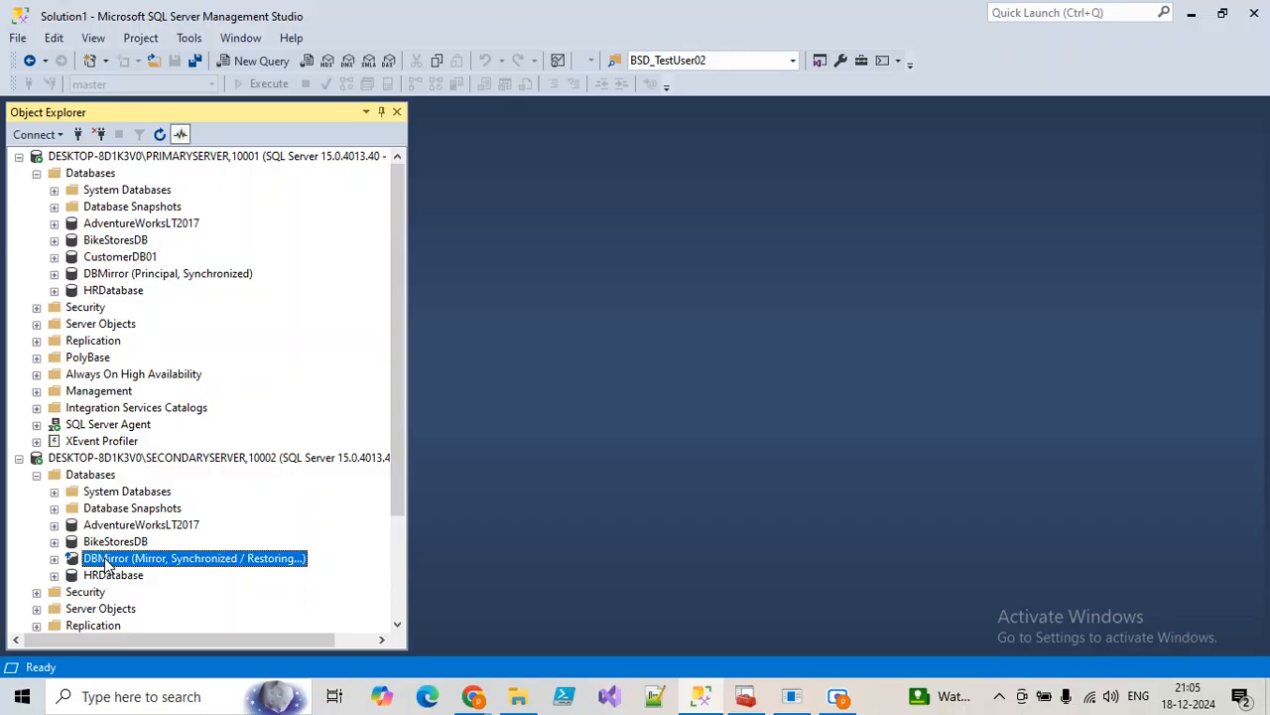
{"action": "scroll", "coordinate": [108, 559], "scroll_direction": "down", "scroll_amount": 2}
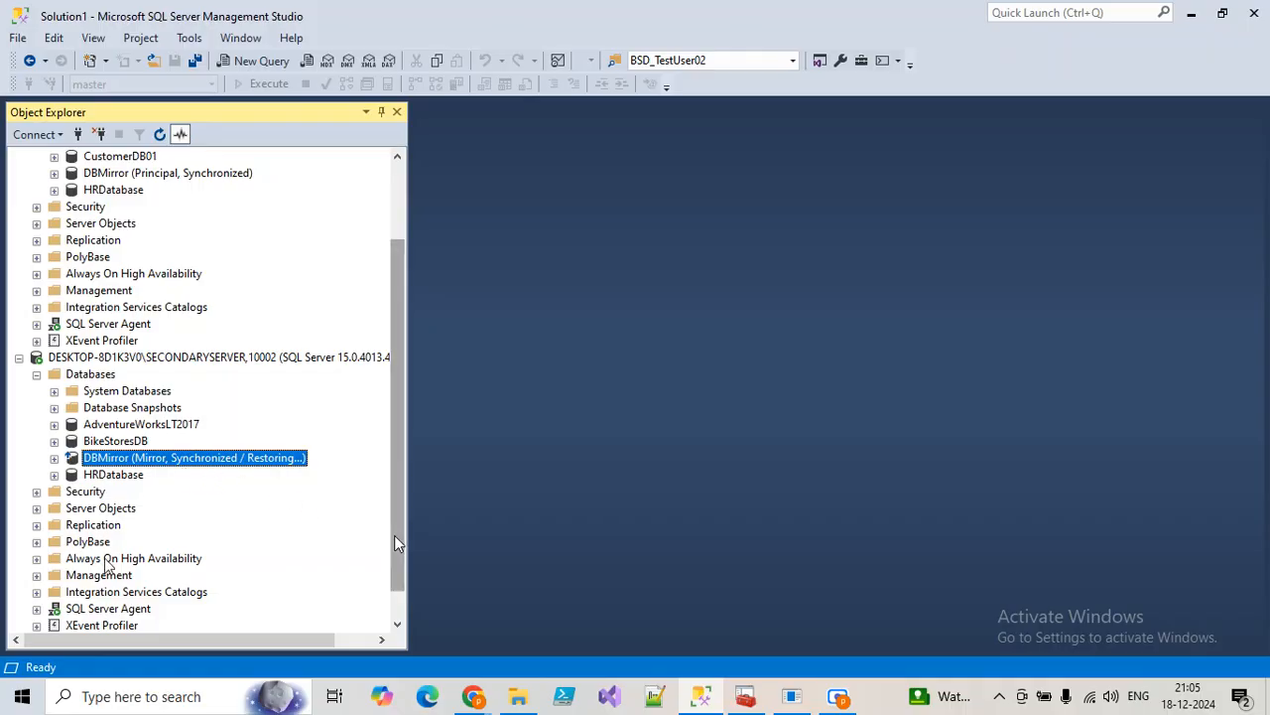
{"action": "scroll", "coordinate": [399, 612], "scroll_direction": "up", "scroll_amount": 1}
{"action": "scroll", "coordinate": [400, 613], "scroll_direction": "up", "scroll_amount": 1}
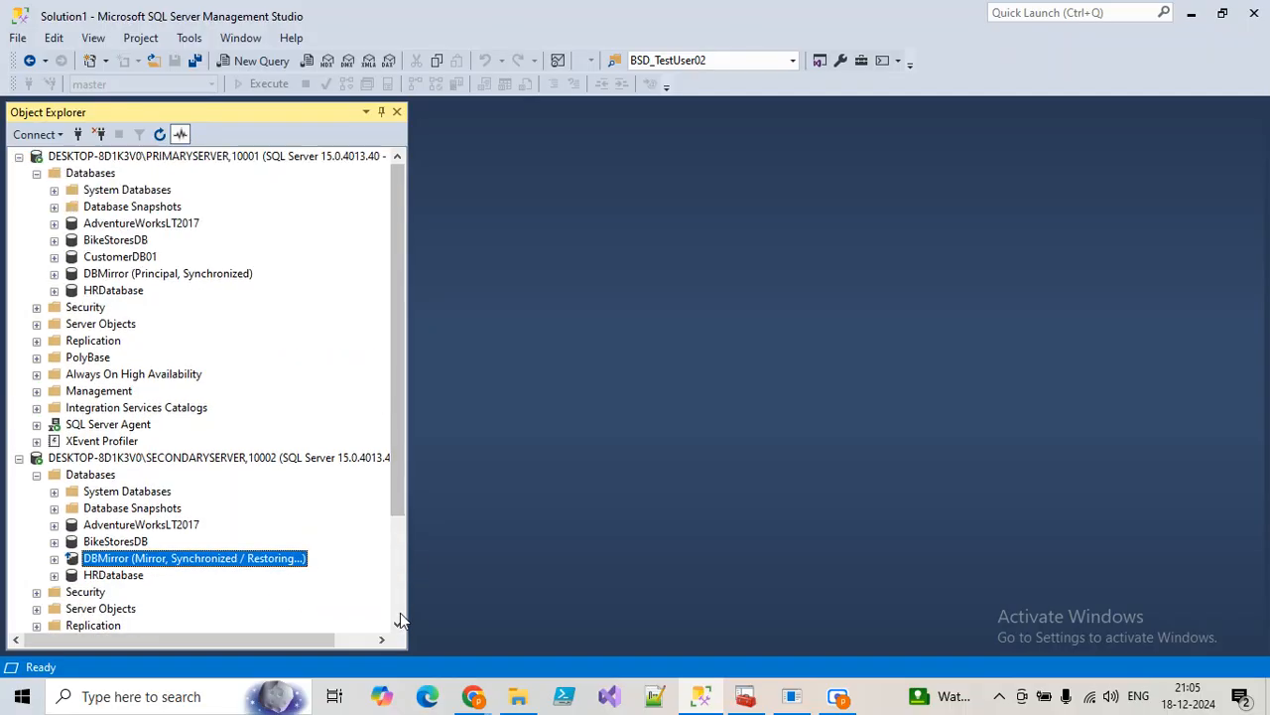
{"action": "left_click", "coordinate": [162, 159]}
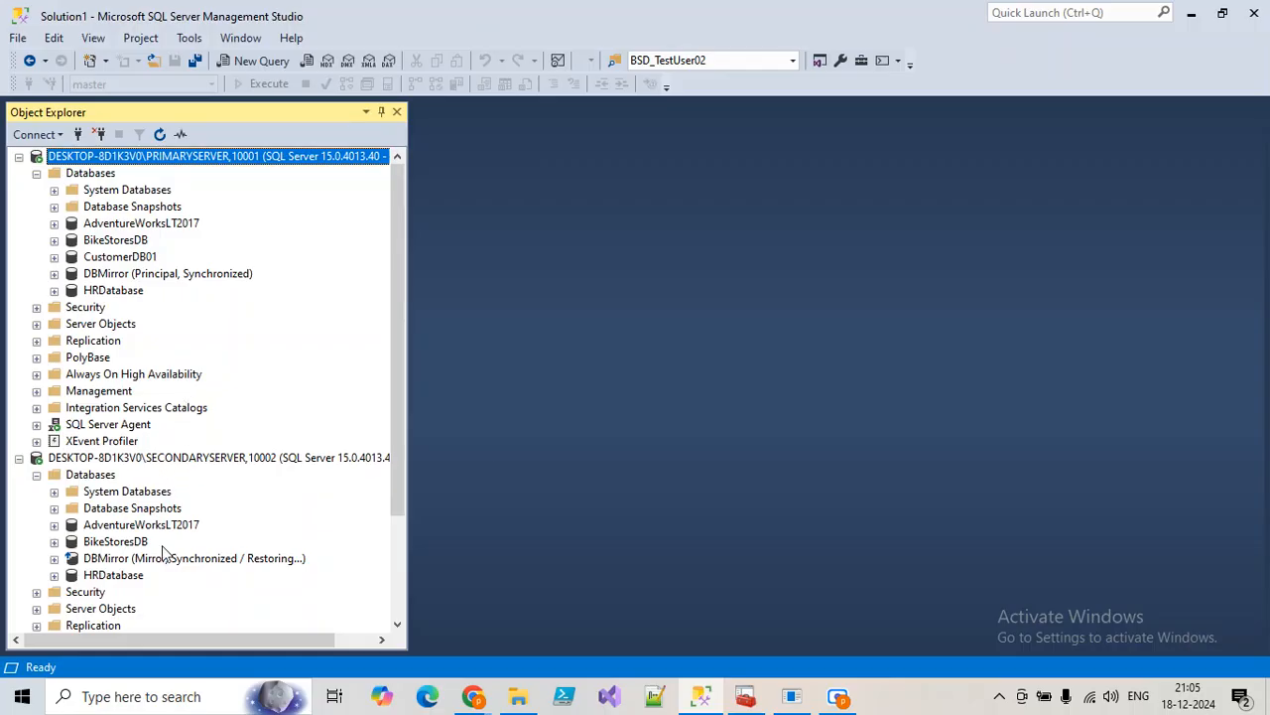
Refresh the databases on SECONDARYSERVER and DBMirror on PRIMARYSERVER to compare the mirroring states of both copies.
{"action": "right_click", "coordinate": [101, 278]}
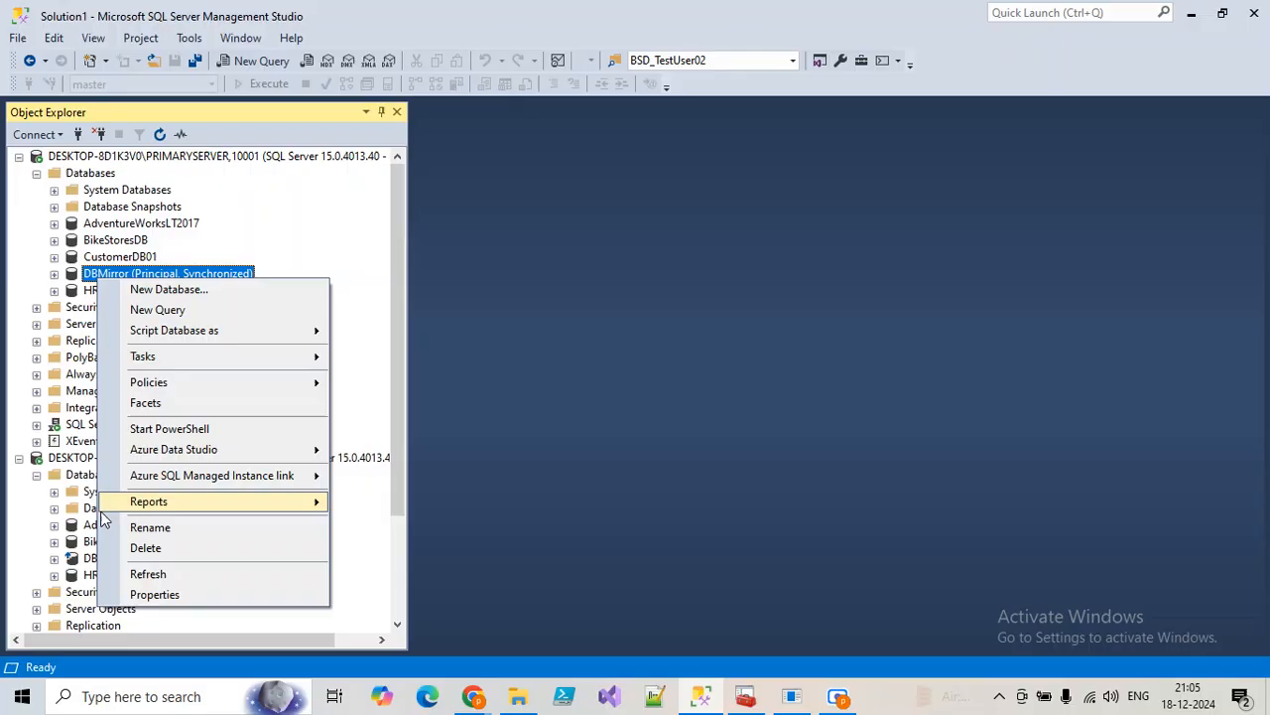
{"action": "left_click", "coordinate": [88, 560]}
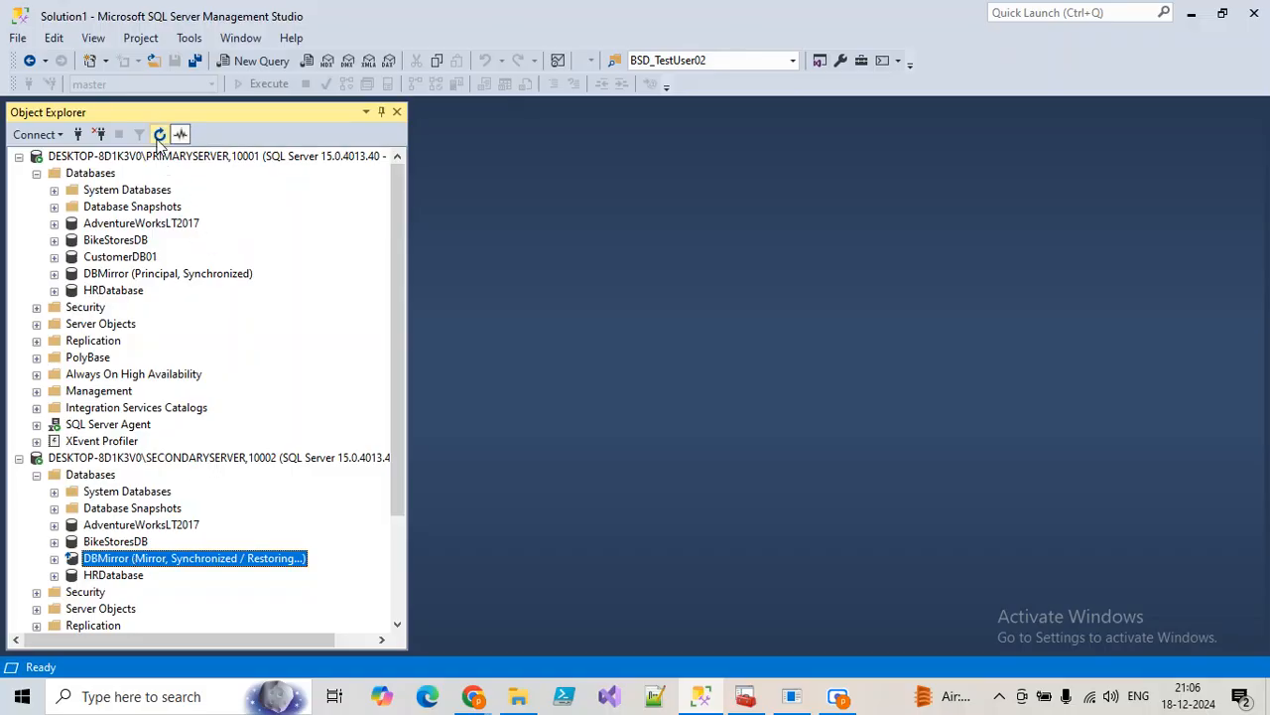
{"action": "left_click", "coordinate": [109, 477]}
{"action": "left_click", "coordinate": [159, 135]}
{"action": "left_click", "coordinate": [159, 135]}
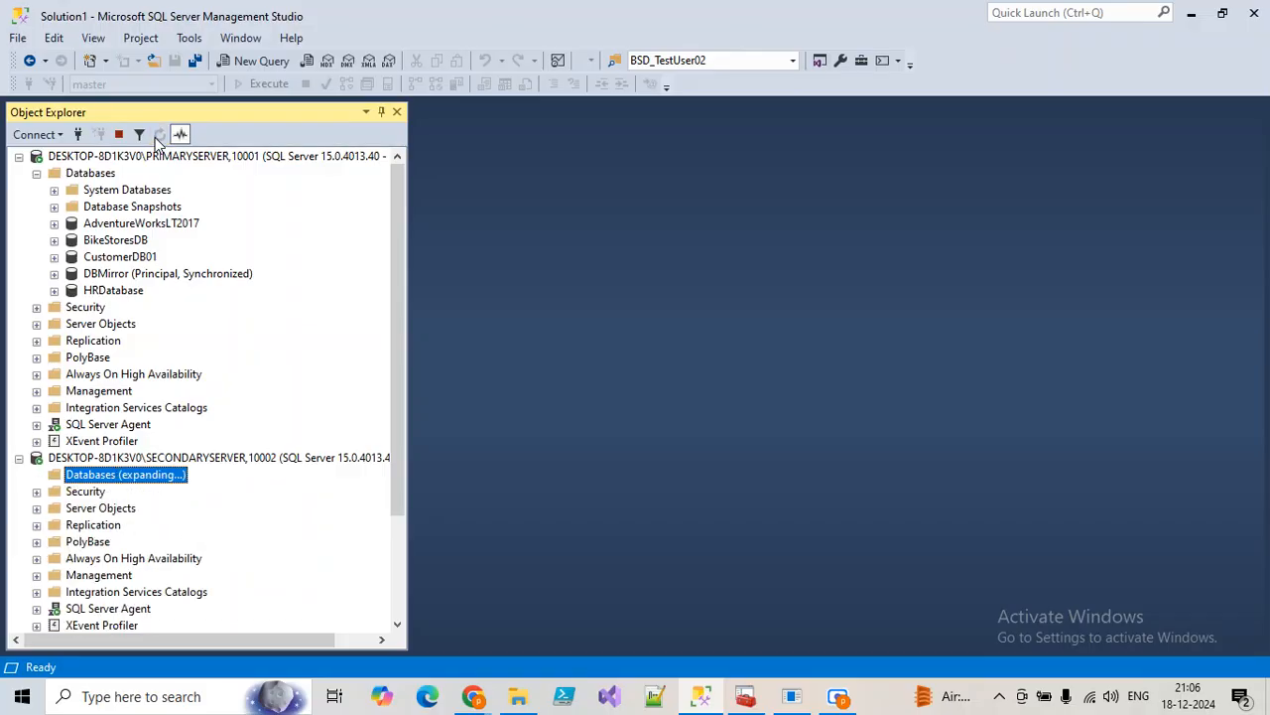
{"action": "left_click", "coordinate": [124, 276]}
{"action": "left_click", "coordinate": [158, 135]}
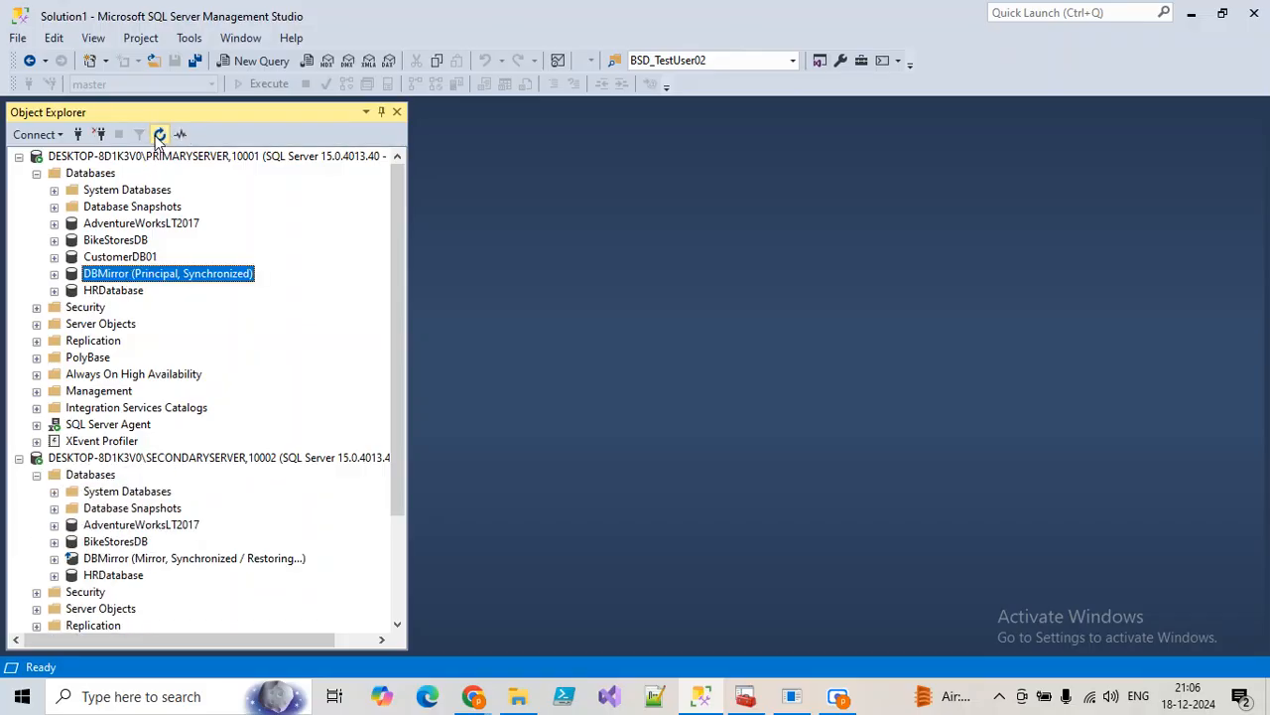
Launch the Database Mirroring Monitor for DBMirror on PRIMARYSERVER and open the registration of a mirrored database.
{"action": "right_click", "coordinate": [149, 279]}
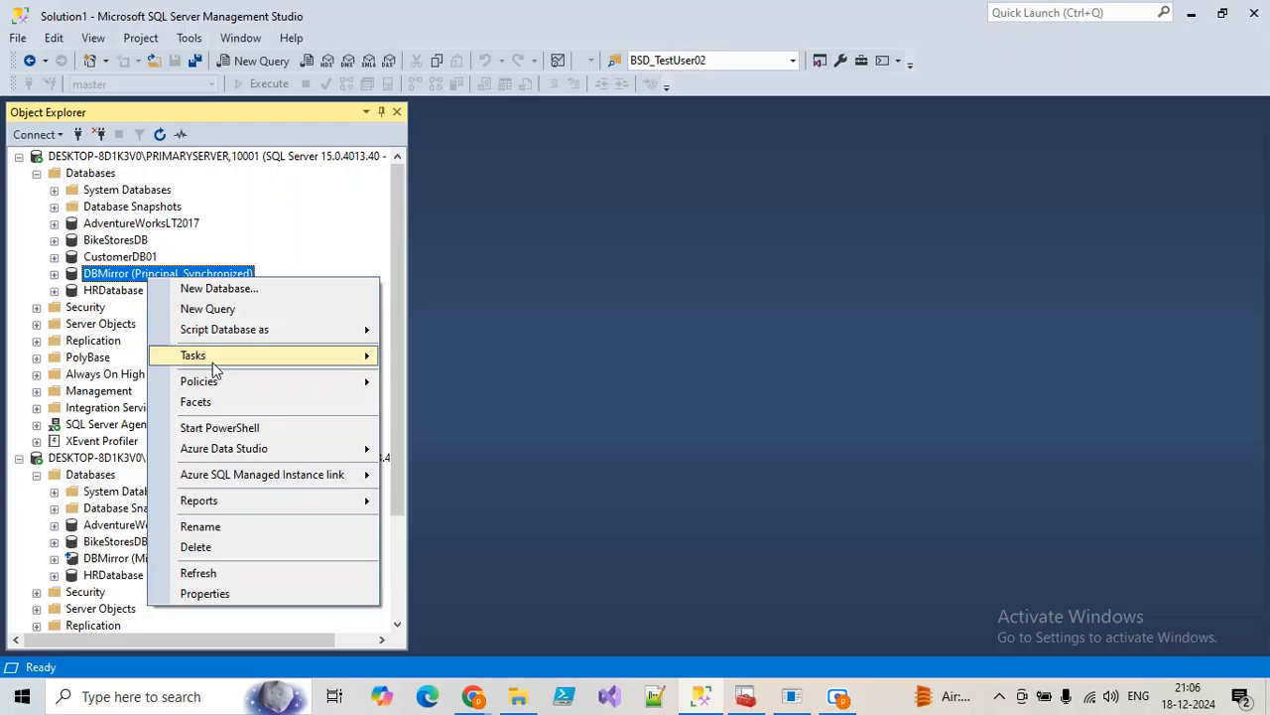
{"action": "mouse_move", "coordinate": [223, 358]}
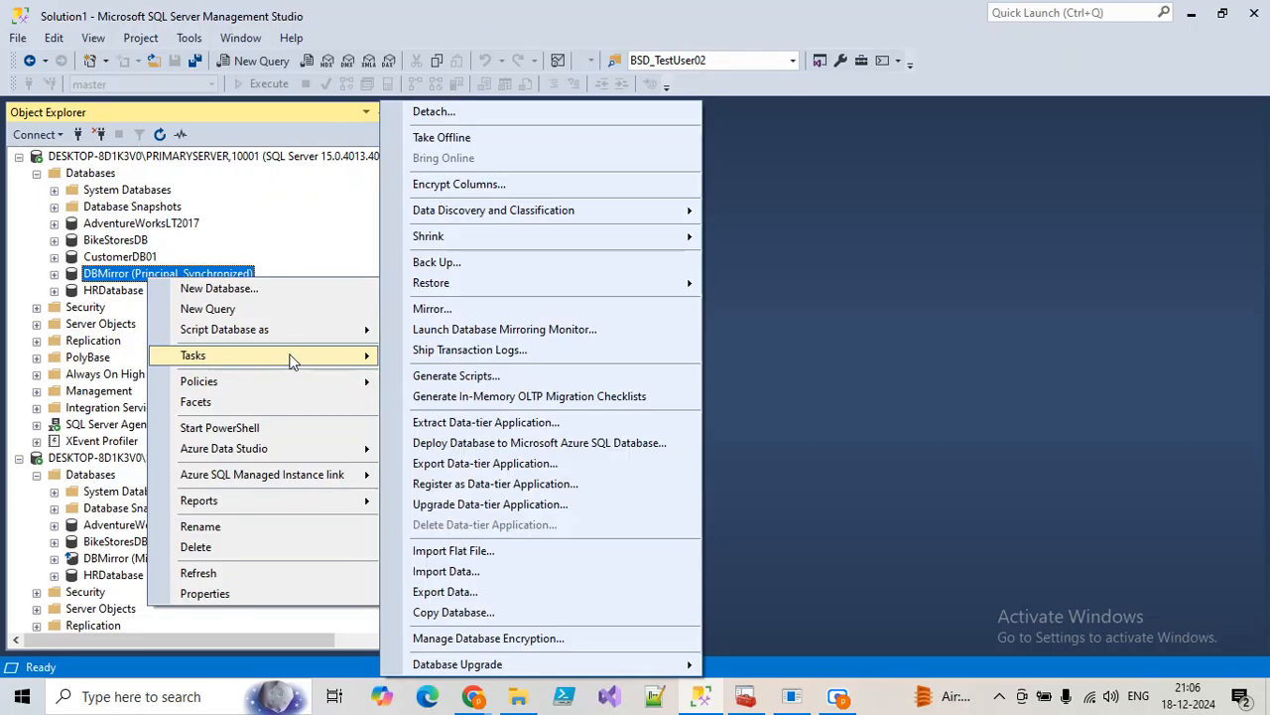
{"action": "left_click", "coordinate": [494, 333]}
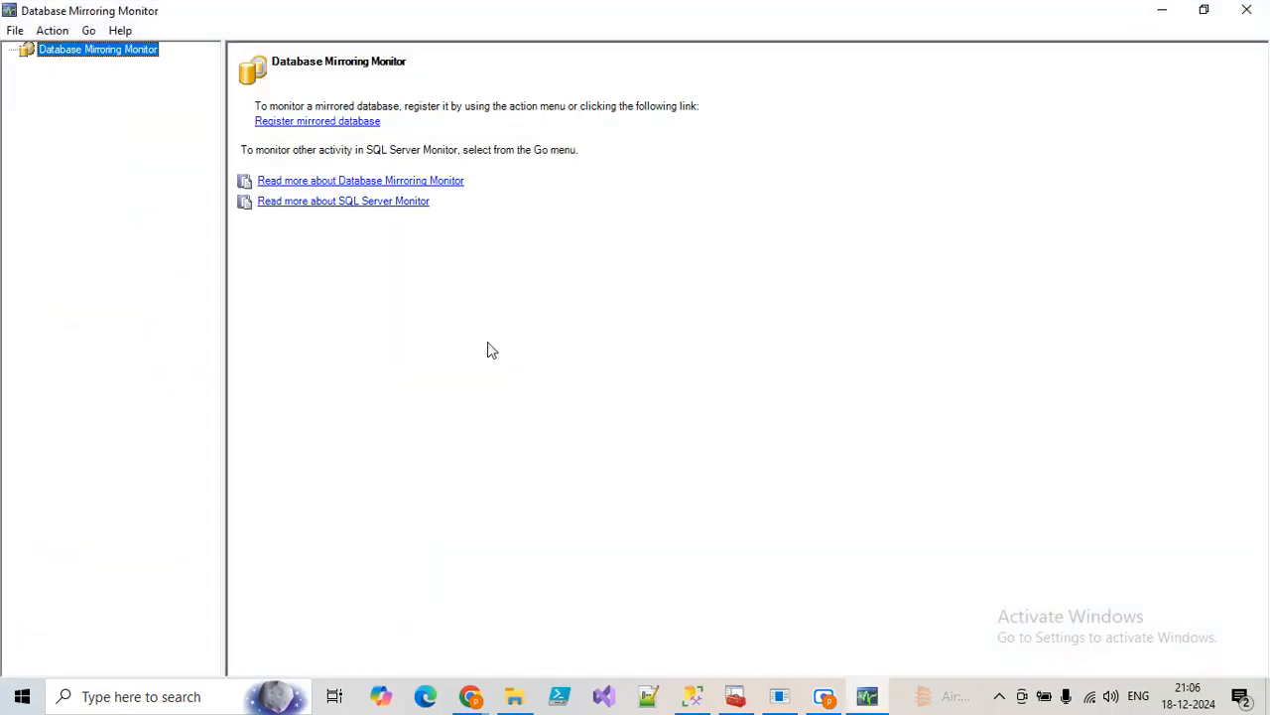
{"action": "left_click", "coordinate": [310, 121]}
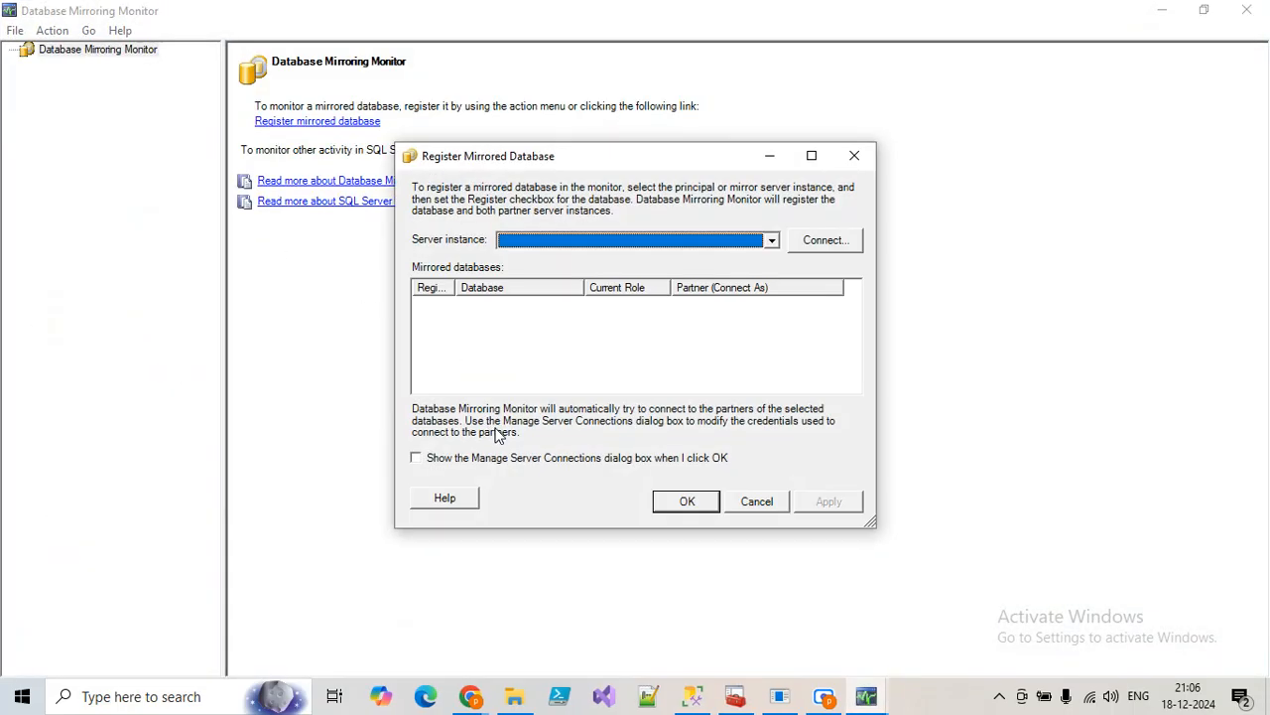
Try to register a mirrored database using PRIMARYSERVER,10001 and a Windows Authentication connection to DESKTOP-8D1K3V0,1433, and close the monitor.
{"action": "left_click", "coordinate": [771, 240]}
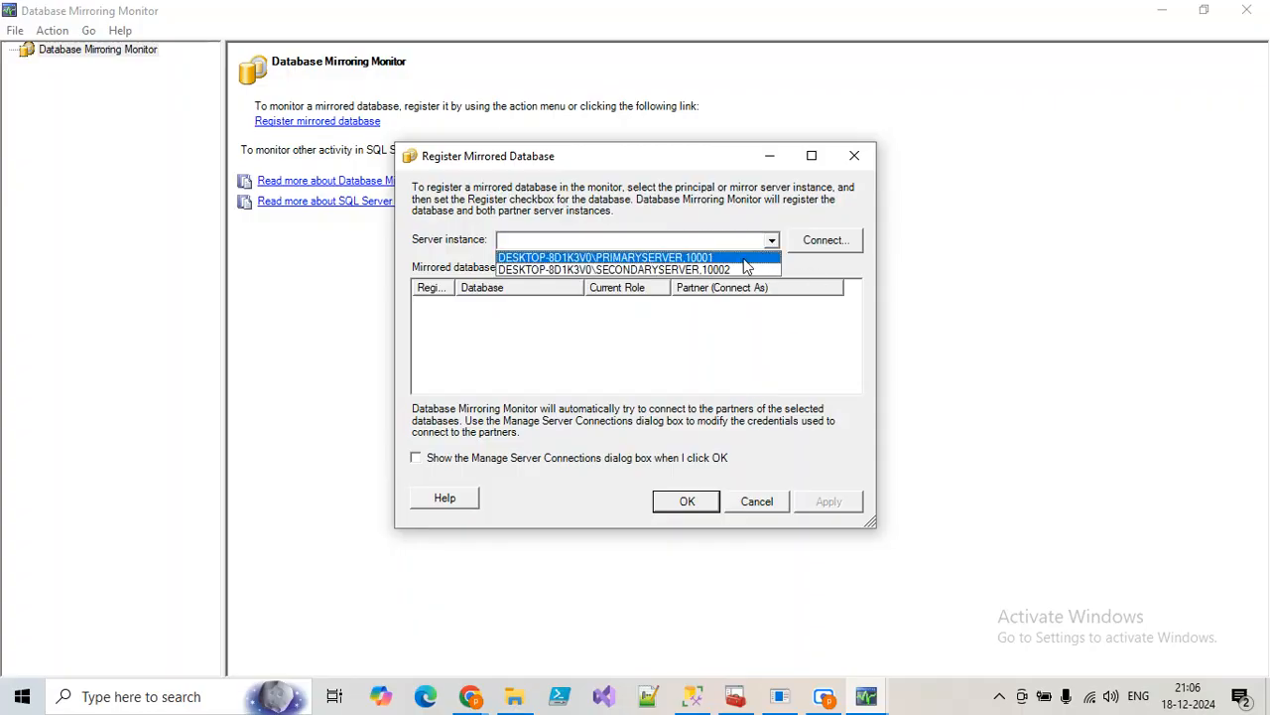
{"action": "left_click", "coordinate": [757, 253]}
{"action": "left_click", "coordinate": [824, 241]}
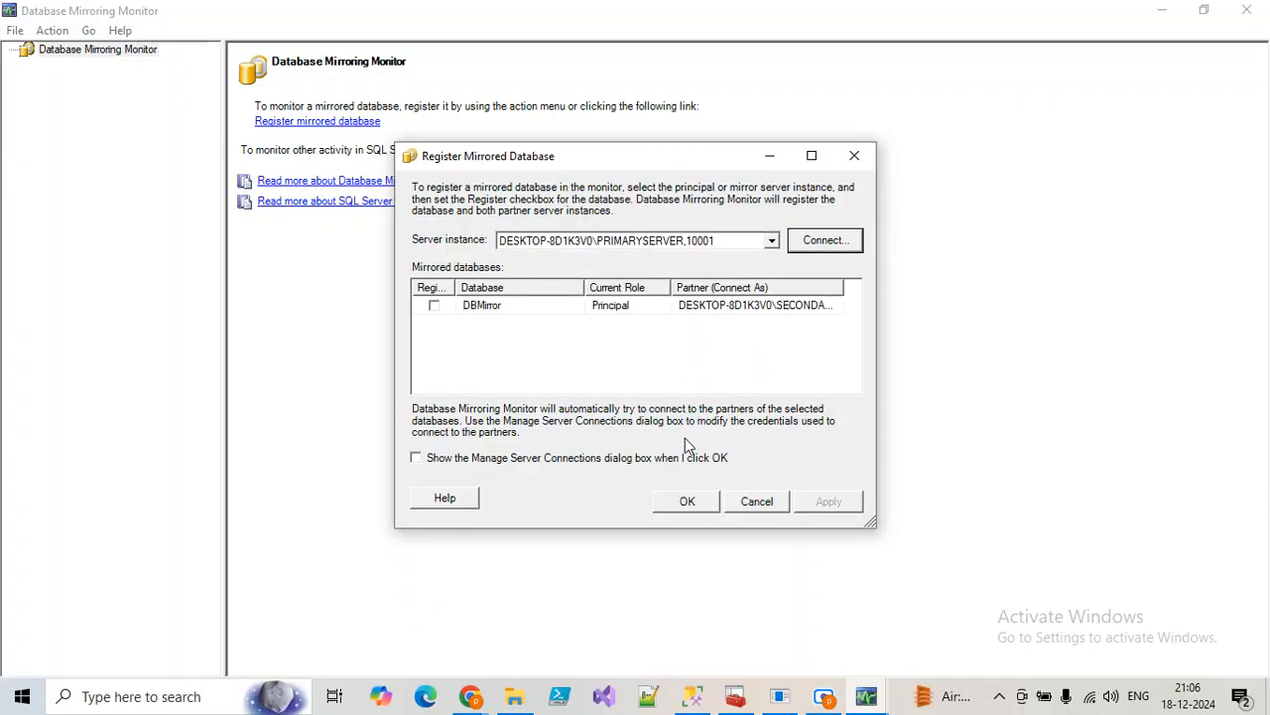
{"action": "left_click", "coordinate": [695, 503]}
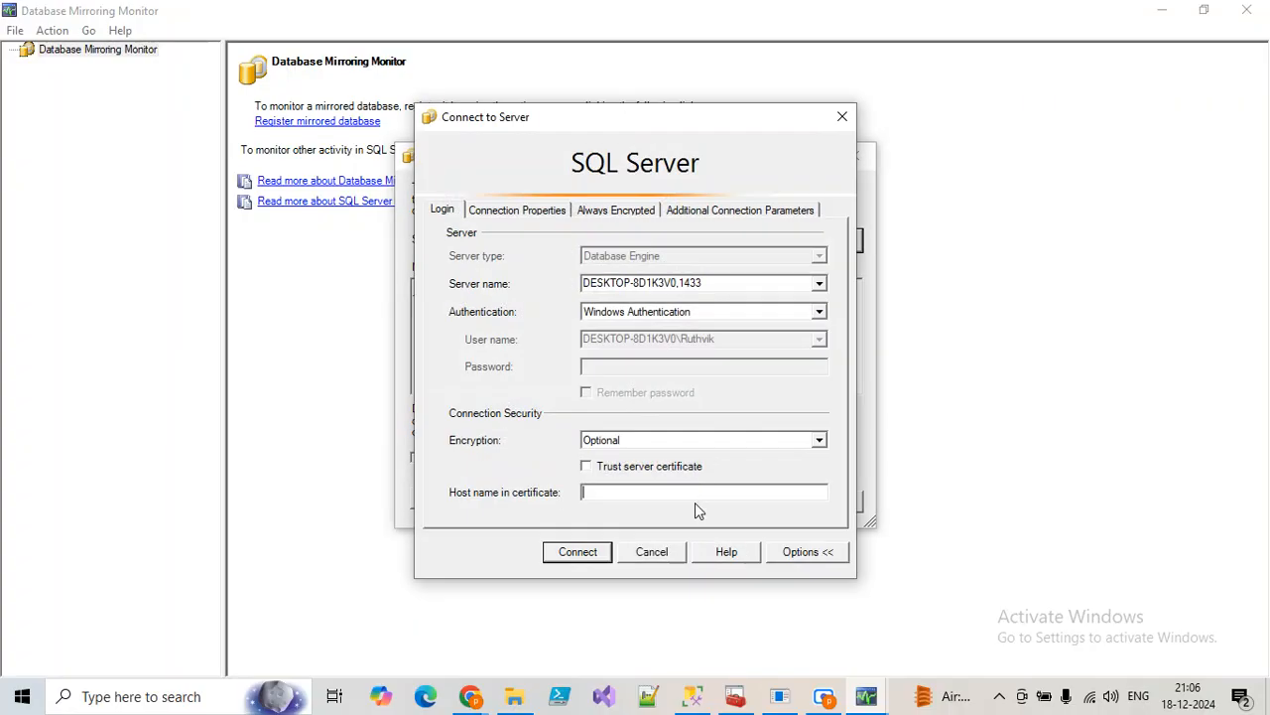
{"action": "left_click", "coordinate": [583, 556]}
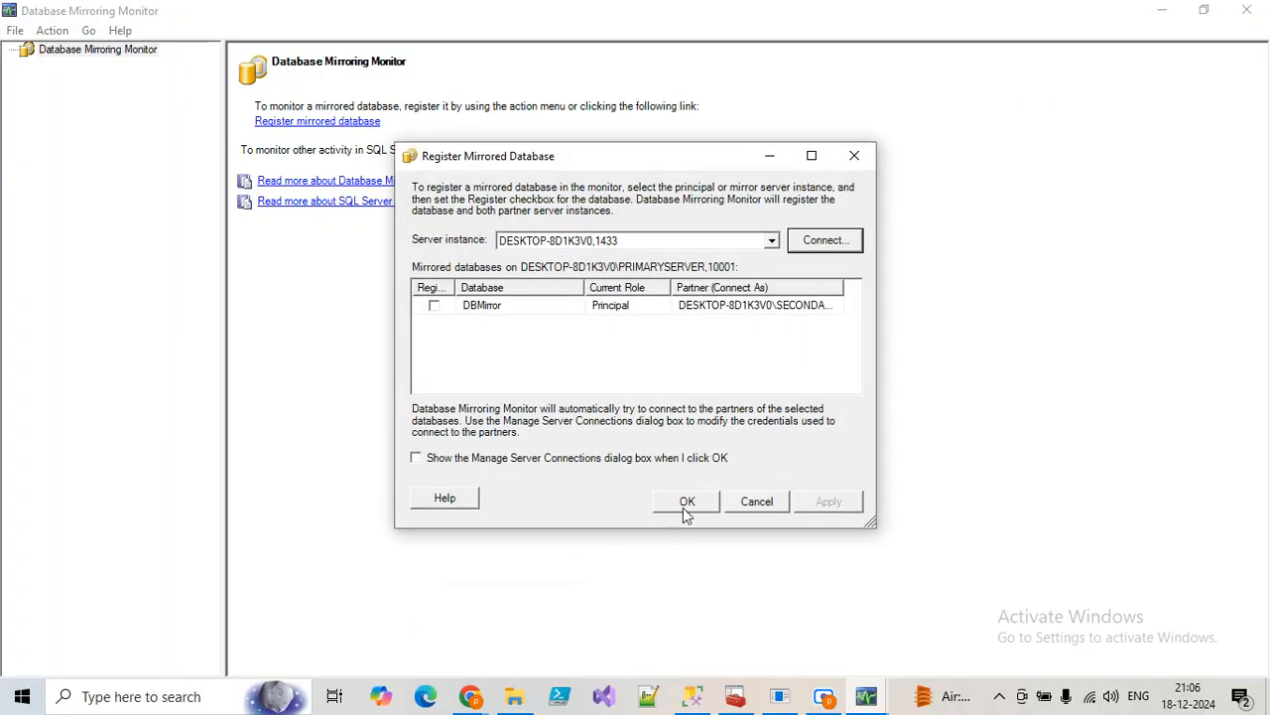
{"action": "left_click", "coordinate": [687, 501]}
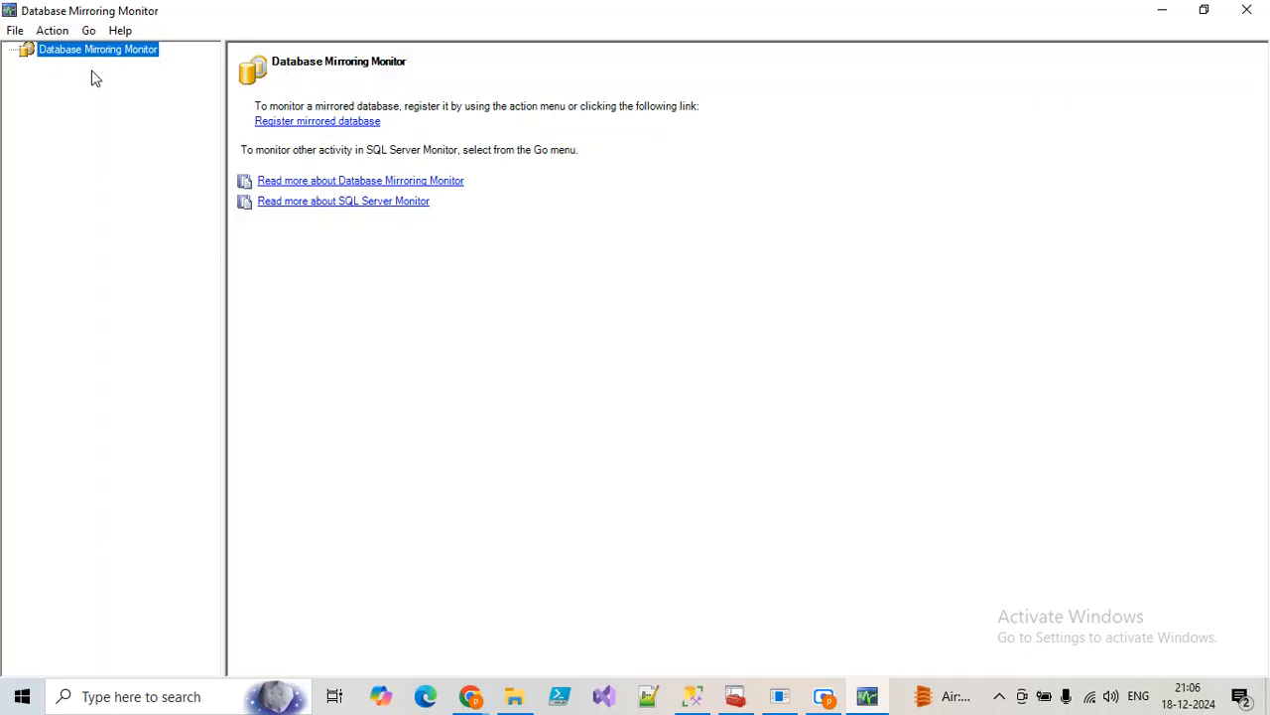
{"action": "left_click", "coordinate": [1247, 10]}
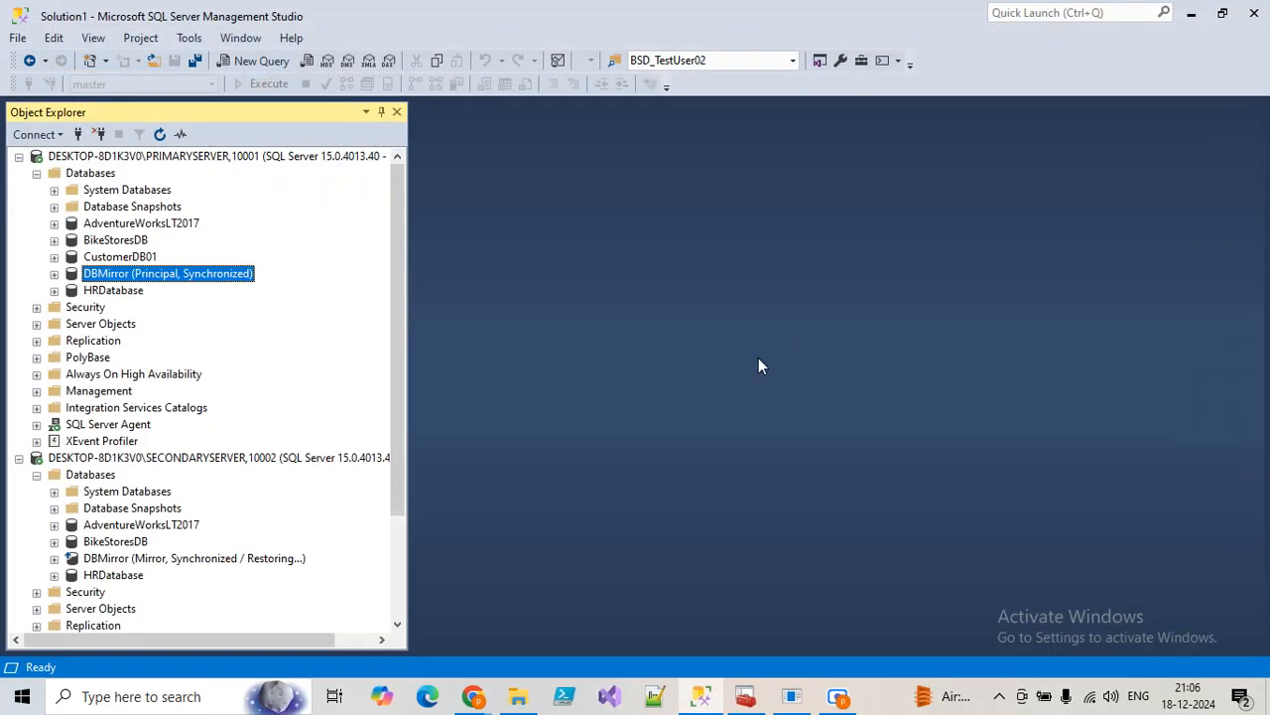
Open a new query on PRIMARYSERVER and copy the database mirroring health check query from the Database Mirroring Word document.
{"action": "left_click", "coordinate": [175, 157]}
{"action": "left_click", "coordinate": [250, 65]}
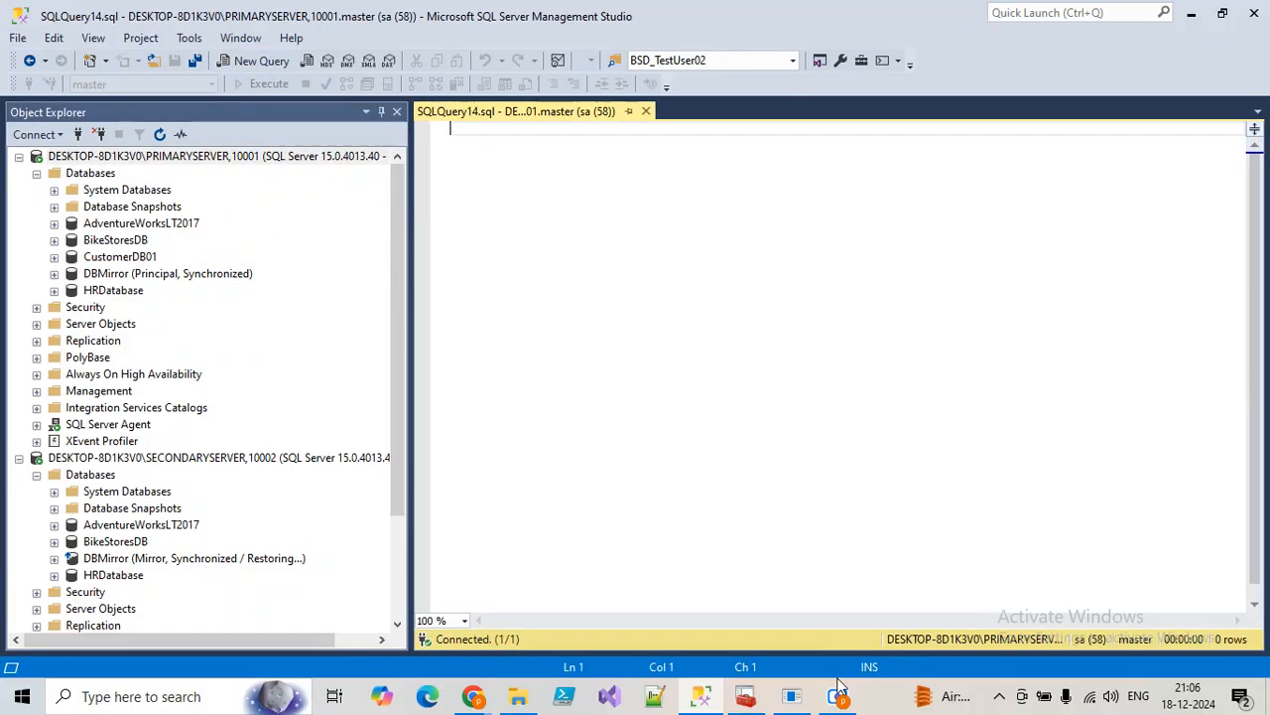
{"action": "mouse_move", "coordinate": [799, 702]}
{"action": "left_click", "coordinate": [794, 615]}
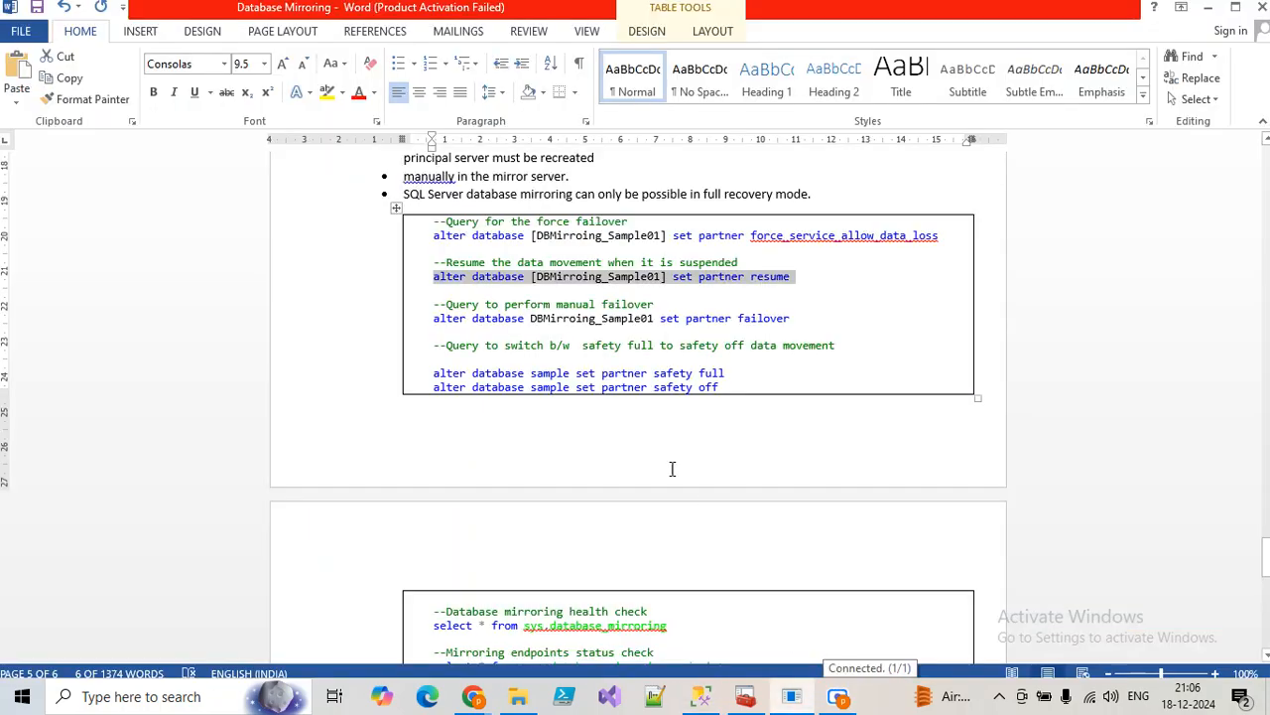
{"action": "scroll", "coordinate": [637, 426], "scroll_direction": "down", "scroll_amount": 5}
{"action": "left_click", "coordinate": [605, 320]}
{"action": "left_click", "coordinate": [422, 320]}
{"action": "key", "text": "ctrl+c"}
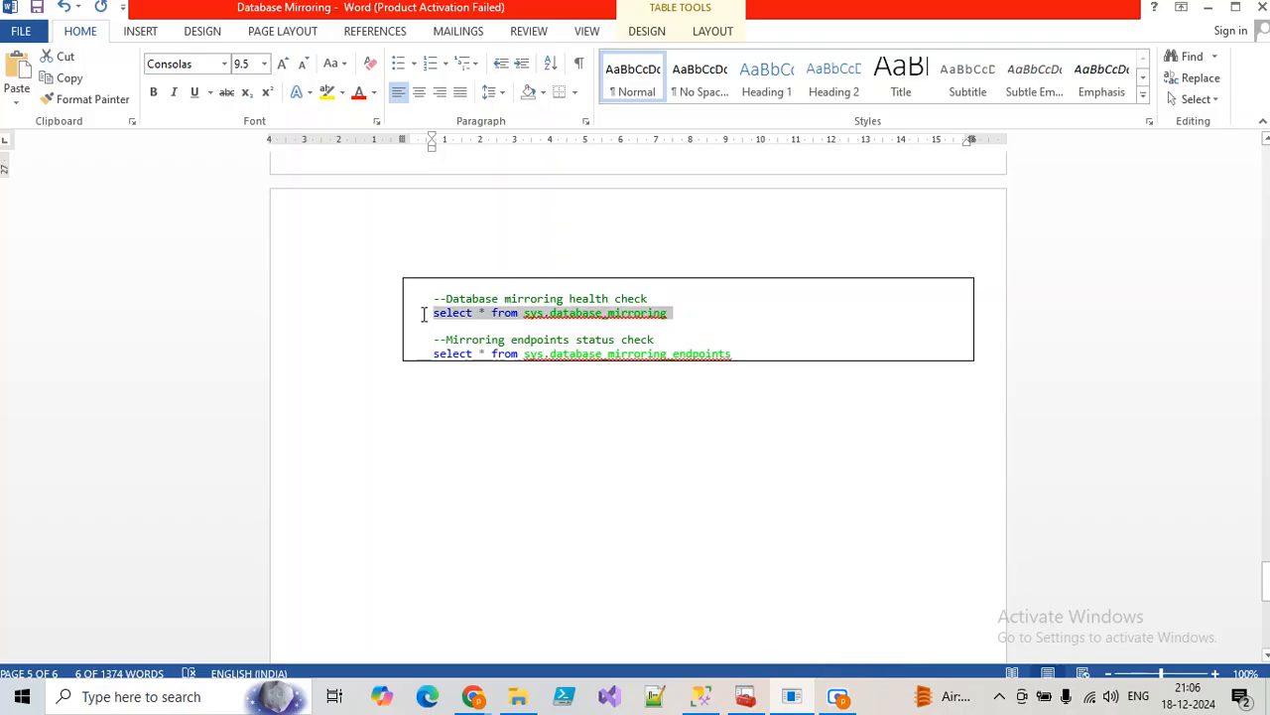
Switch back to SQL Server Management Studio and run select * from sys.database_mirroring on PRIMARYSERVER.
{"action": "left_click", "coordinate": [701, 695]}
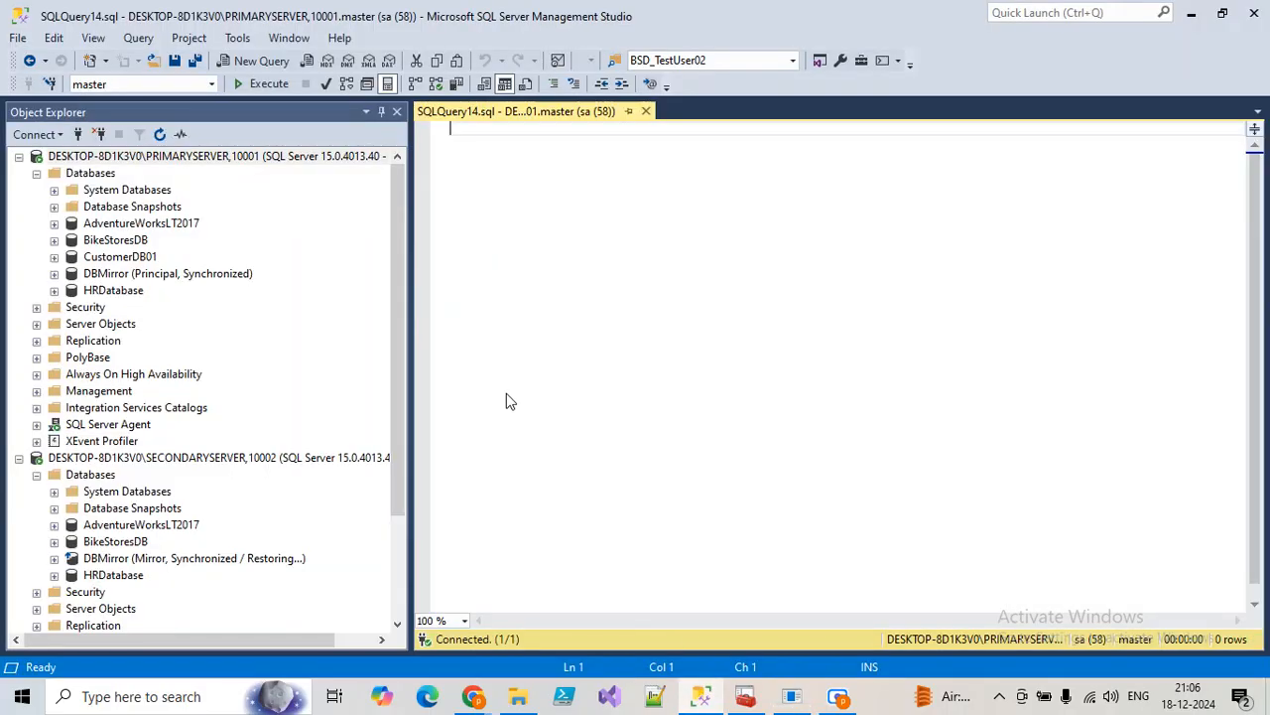
{"action": "key", "text": "ctrl+v"}
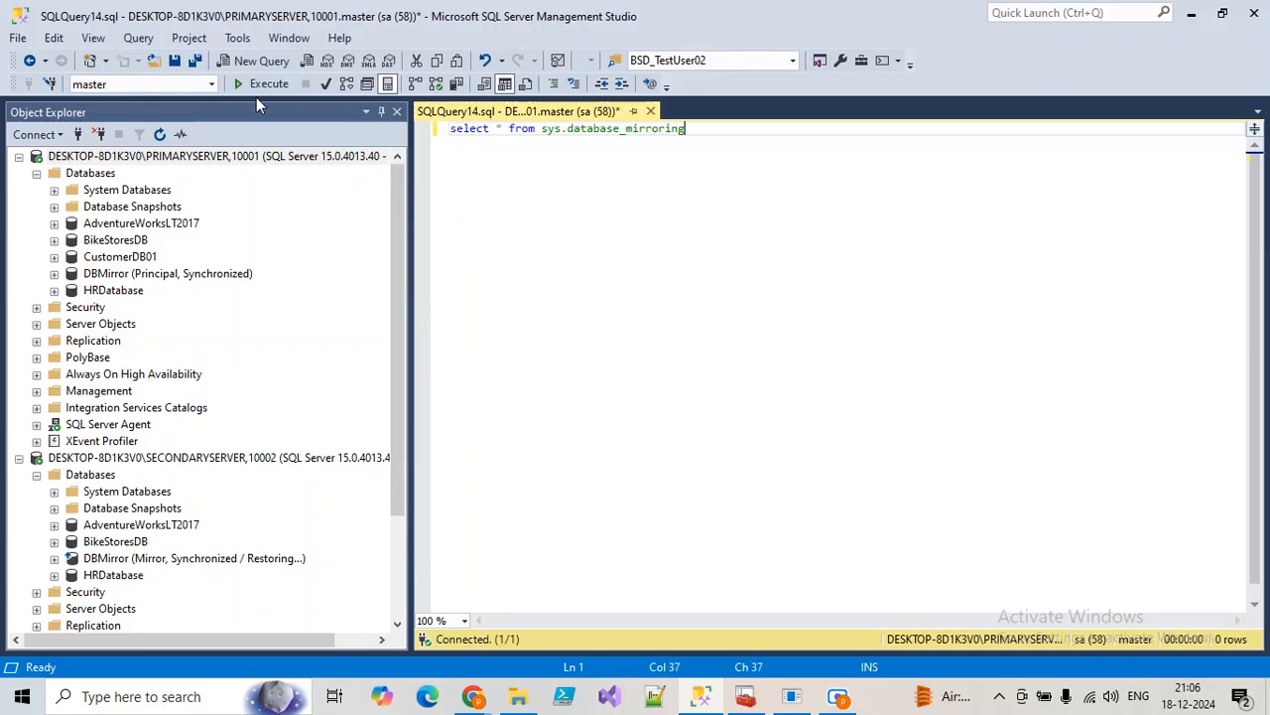
{"action": "left_click", "coordinate": [255, 90]}
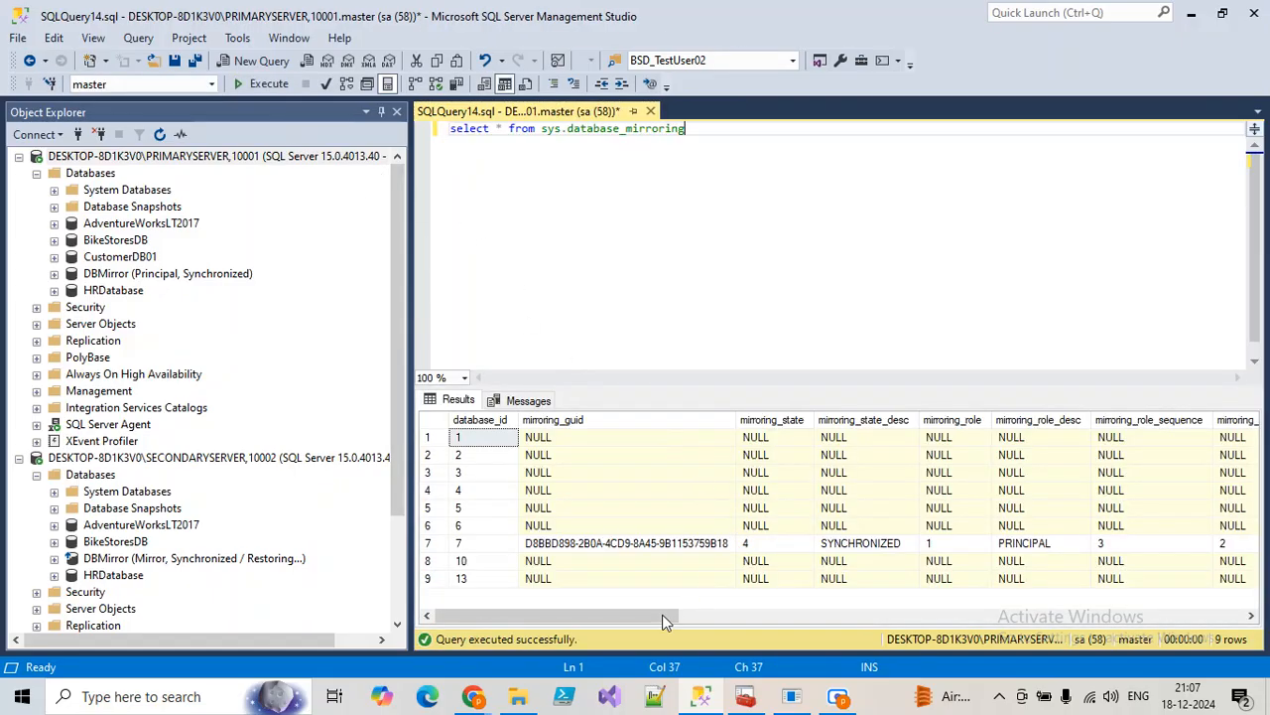
Examine the mirrored database's row in the results for its GUID, state, role, safety level, partner and witness.
{"action": "left_click", "coordinate": [575, 545]}
{"action": "left_click", "coordinate": [893, 546]}
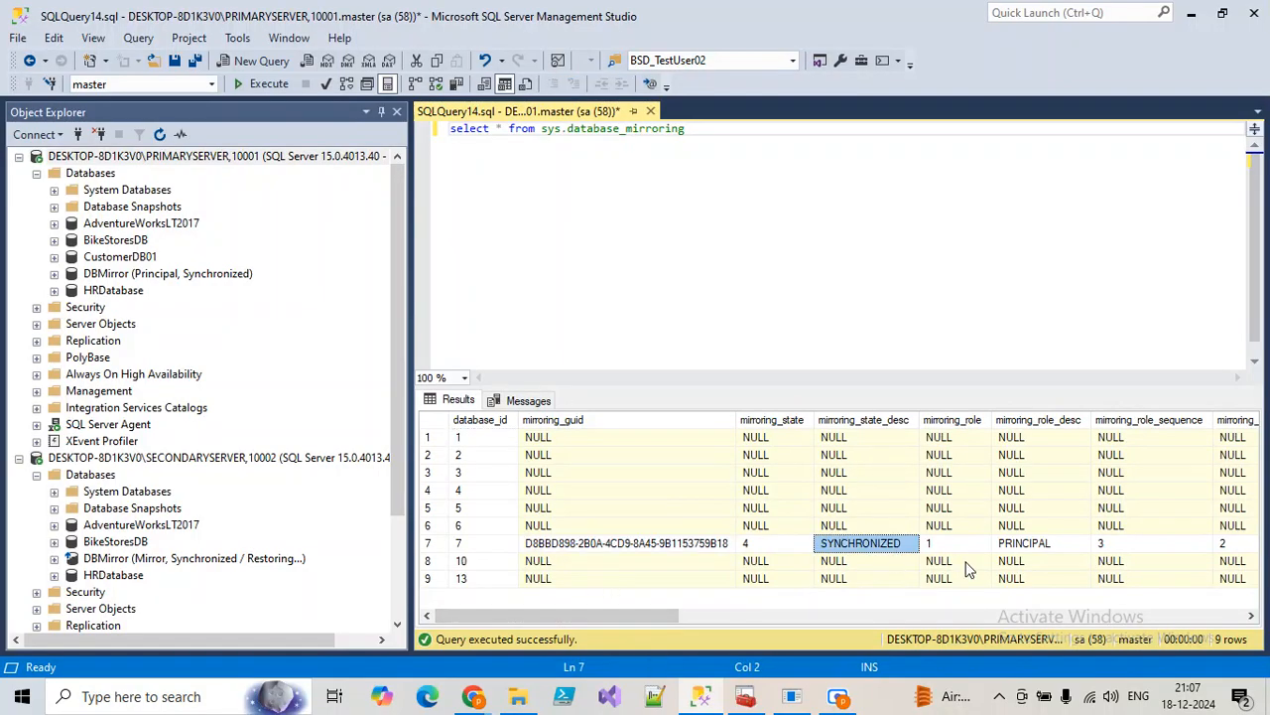
{"action": "left_click", "coordinate": [1032, 546]}
{"action": "left_click_drag", "start_coordinate": [620, 616], "coordinate": [874, 616]}
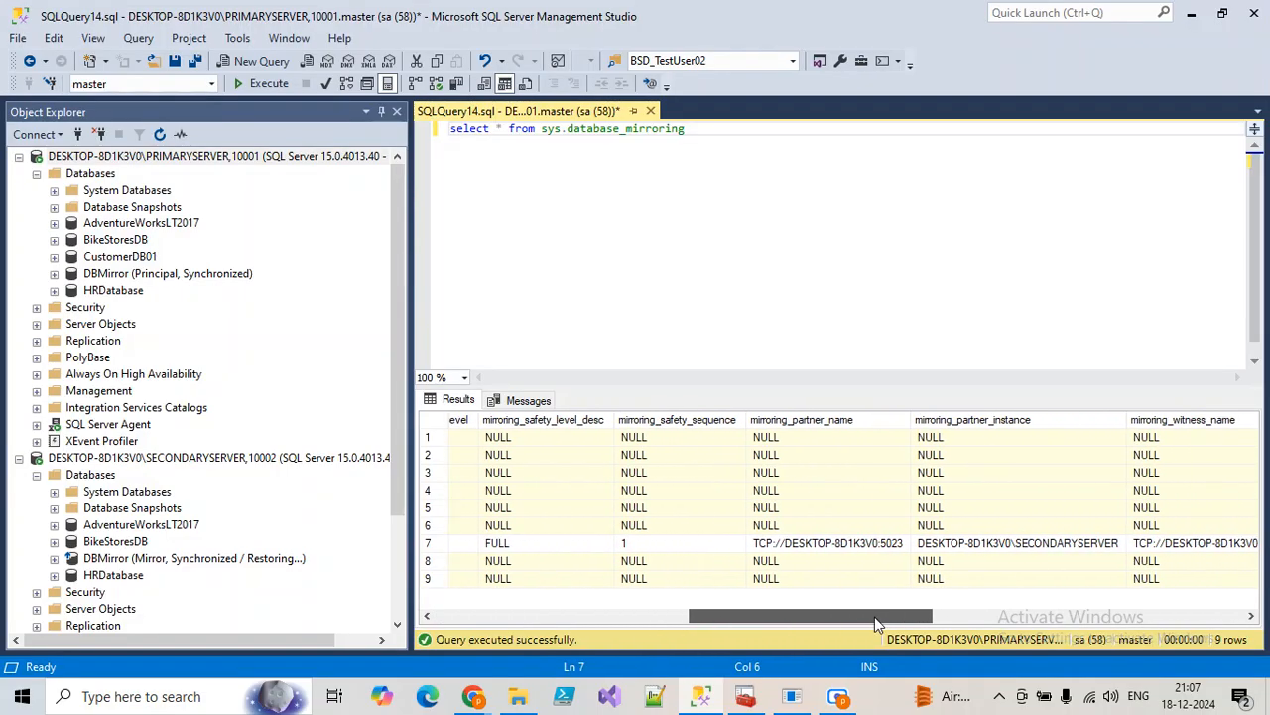
Examine the safety level, partner name, witness name and witness state of the mirrored database in the primary server's query results.
{"action": "left_click", "coordinate": [510, 546]}
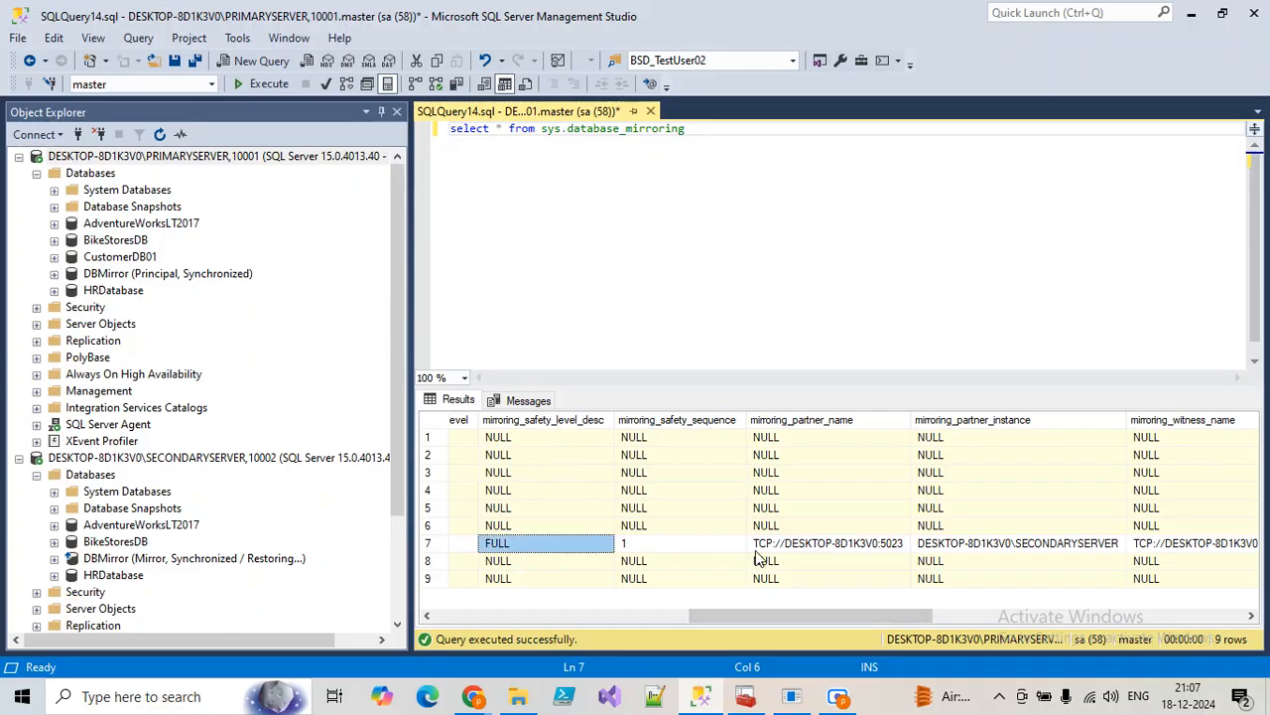
{"action": "left_click", "coordinate": [818, 546]}
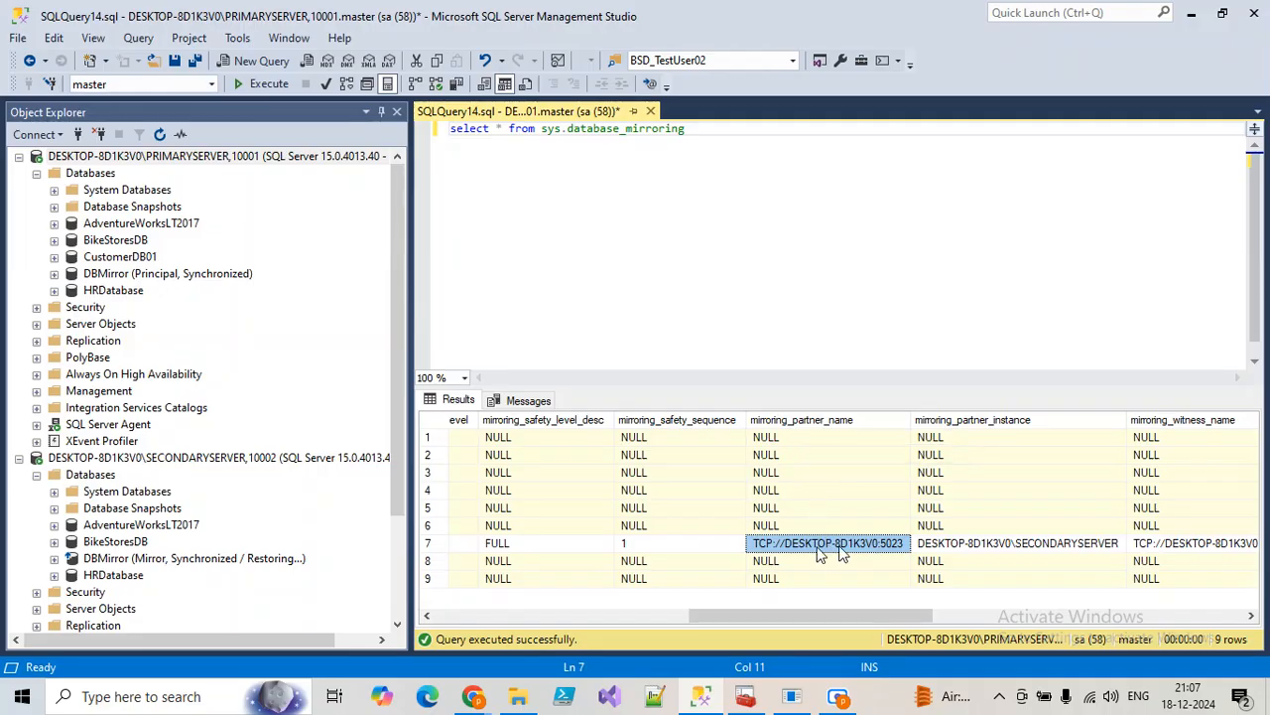
{"action": "left_click_drag", "start_coordinate": [843, 613], "coordinate": [980, 616]}
{"action": "left_click", "coordinate": [887, 546]}
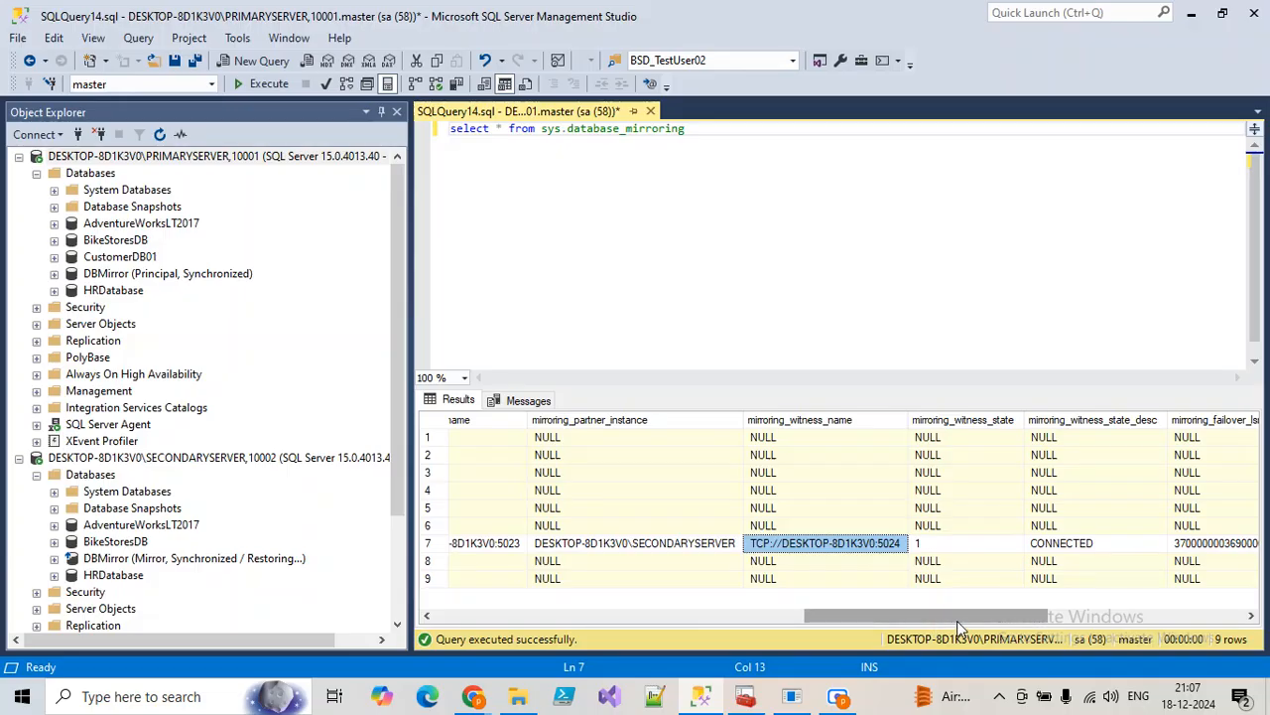
{"action": "left_click", "coordinate": [932, 545]}
{"action": "left_click_drag", "start_coordinate": [941, 625], "coordinate": [1035, 616]}
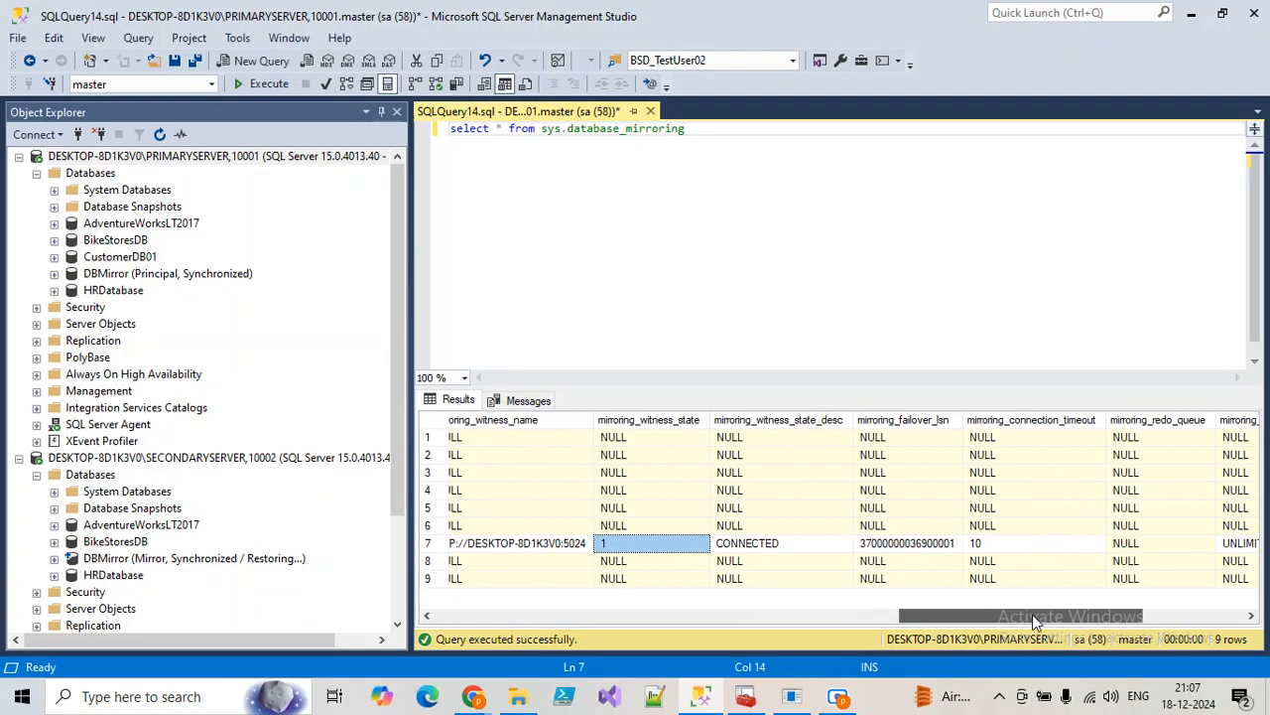
Examine the failover, end-of-log and replication LSN values of the mirrored database in the primary server's results.
{"action": "left_click", "coordinate": [928, 548]}
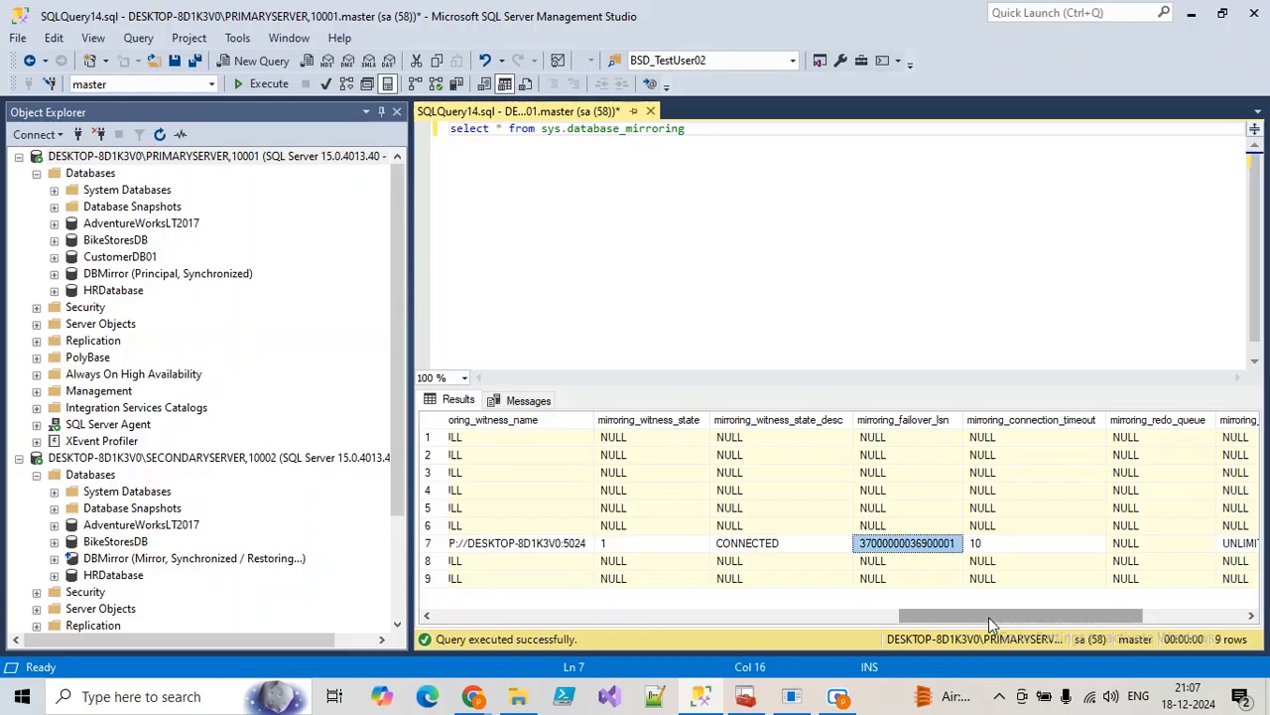
{"action": "left_click_drag", "start_coordinate": [986, 624], "coordinate": [1115, 631]}
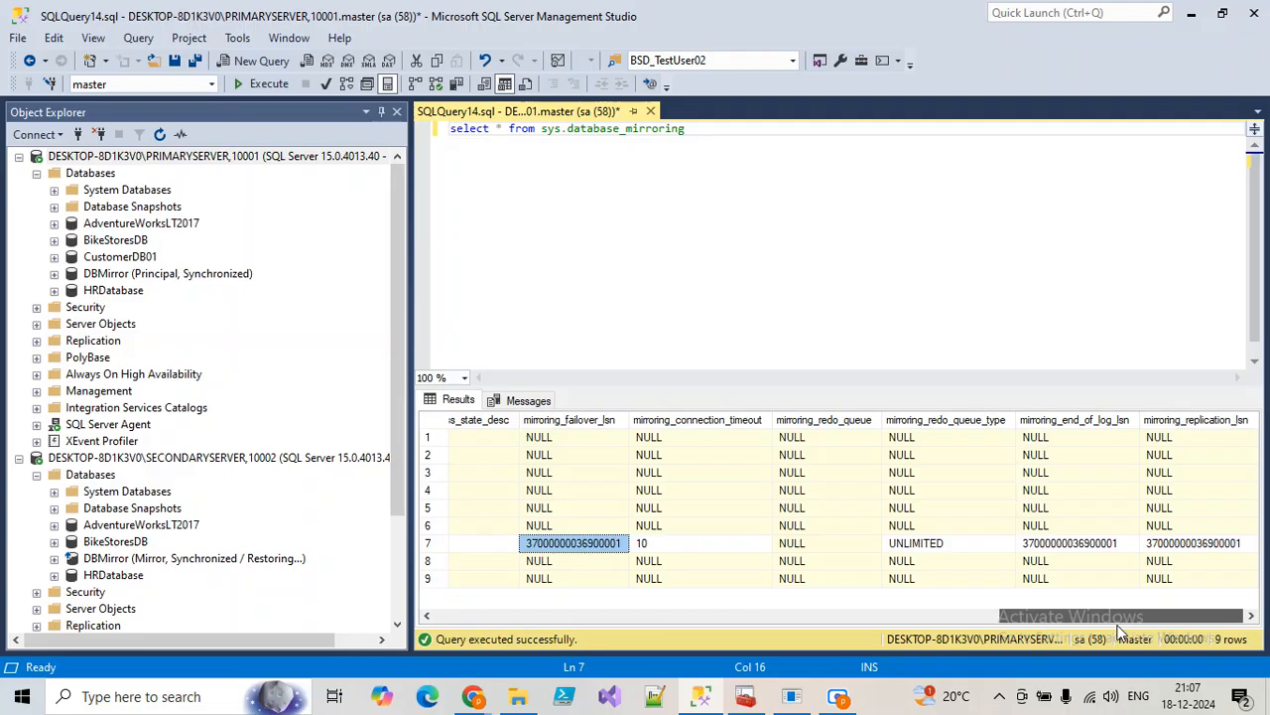
{"action": "left_click_drag", "start_coordinate": [1112, 631], "coordinate": [1039, 632]}
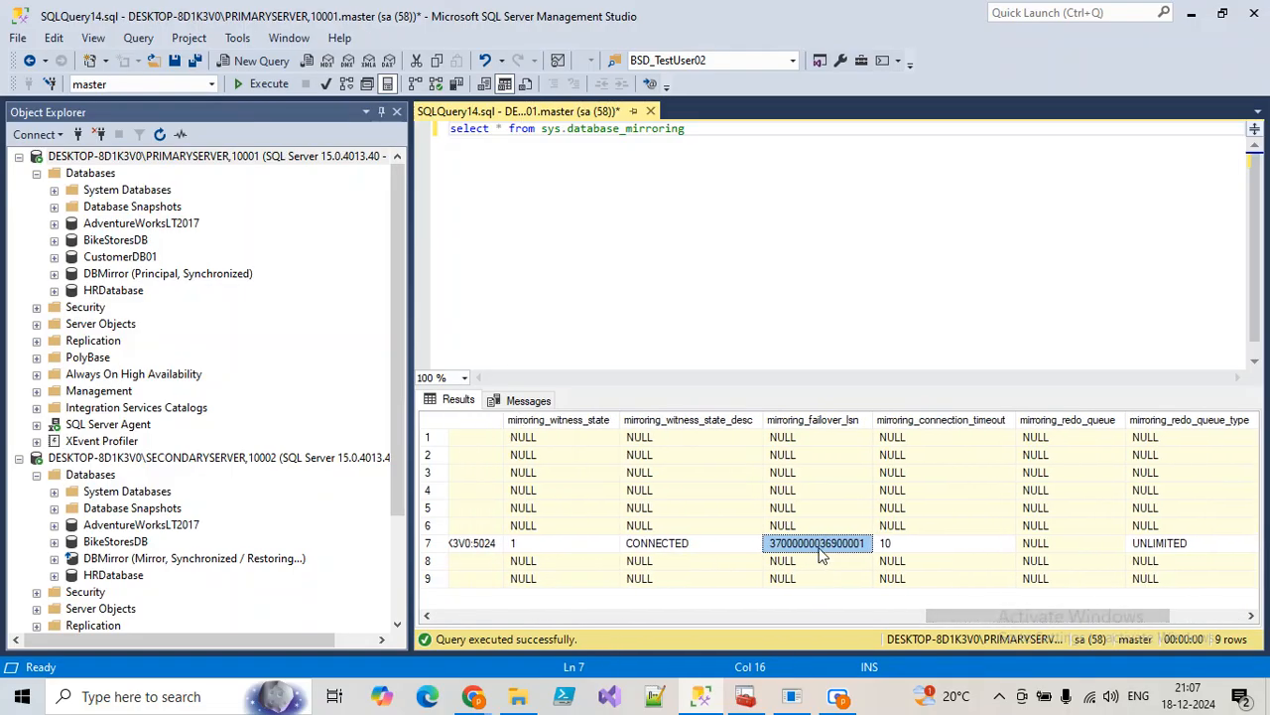
{"action": "left_click_drag", "start_coordinate": [989, 616], "coordinate": [1154, 617]}
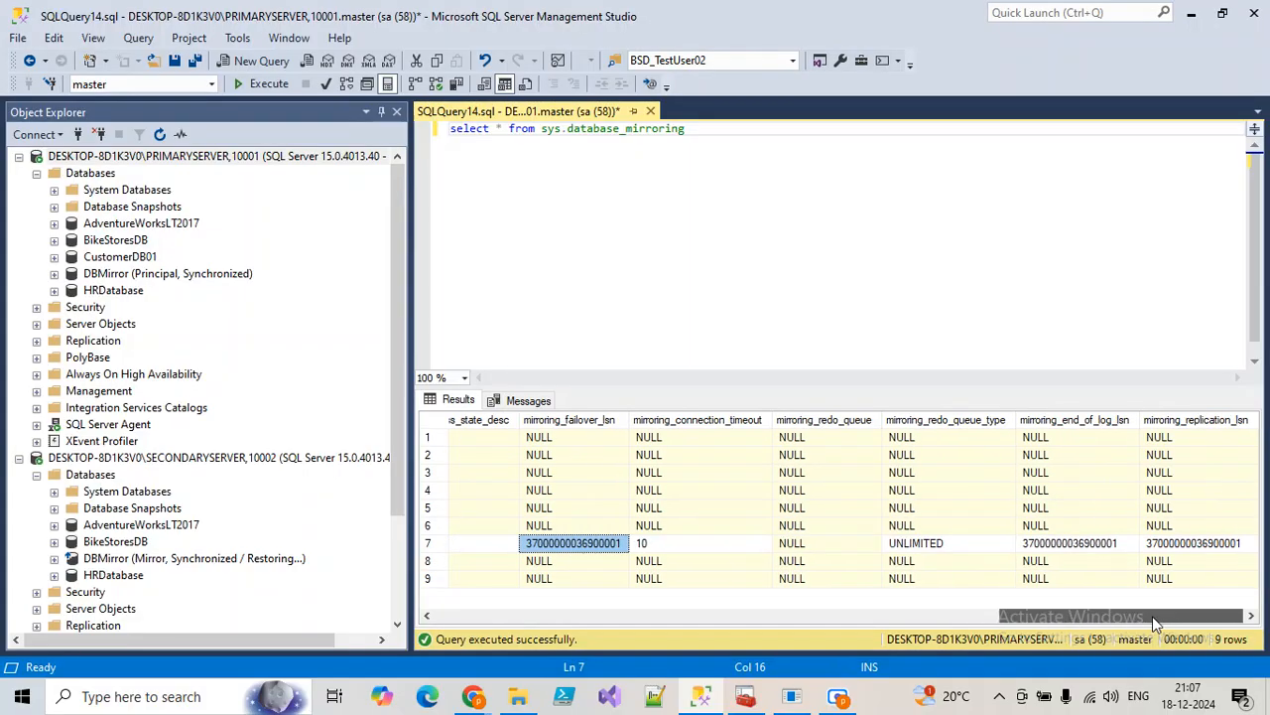
{"action": "left_click", "coordinate": [1161, 548]}
{"action": "left_click", "coordinate": [1111, 548]}
{"action": "left_click_drag", "start_coordinate": [1049, 623], "coordinate": [566, 617]}
Rerun select * from sys.database_mirroring on the primary server and copy the whole query text.
{"action": "left_click", "coordinate": [615, 289]}
{"action": "left_click", "coordinate": [266, 87]}
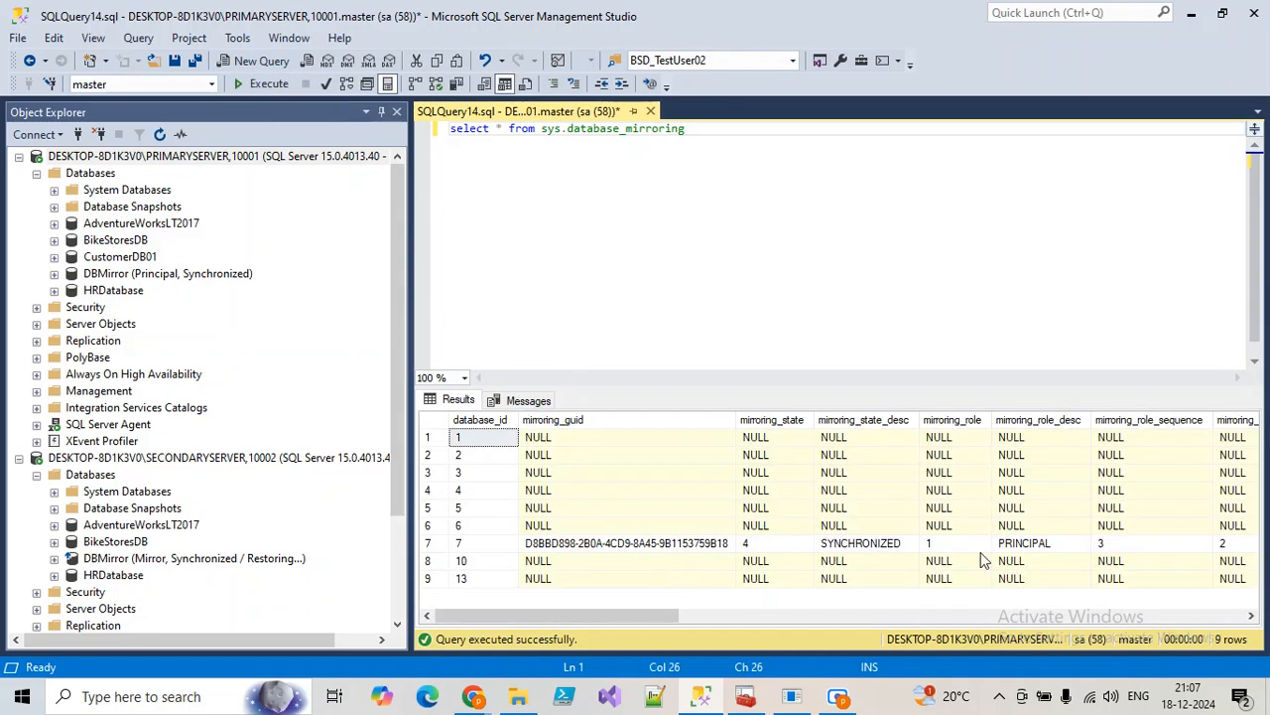
{"action": "left_click", "coordinate": [741, 302]}
{"action": "key", "text": "ctrl+a"}
{"action": "key", "text": "ctrl+c"}
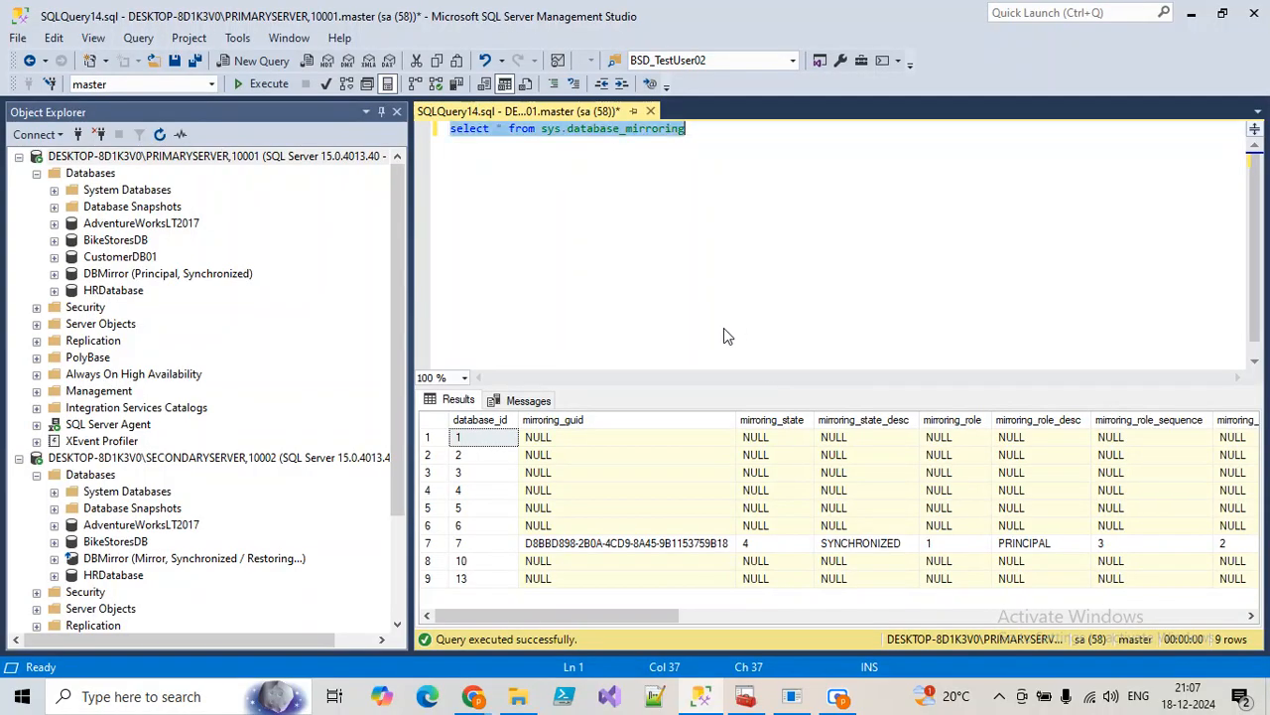
Paste the copied sys.database_mirroring query into a new query on SECONDARYSERVER and execute it.
{"action": "left_click", "coordinate": [199, 458]}
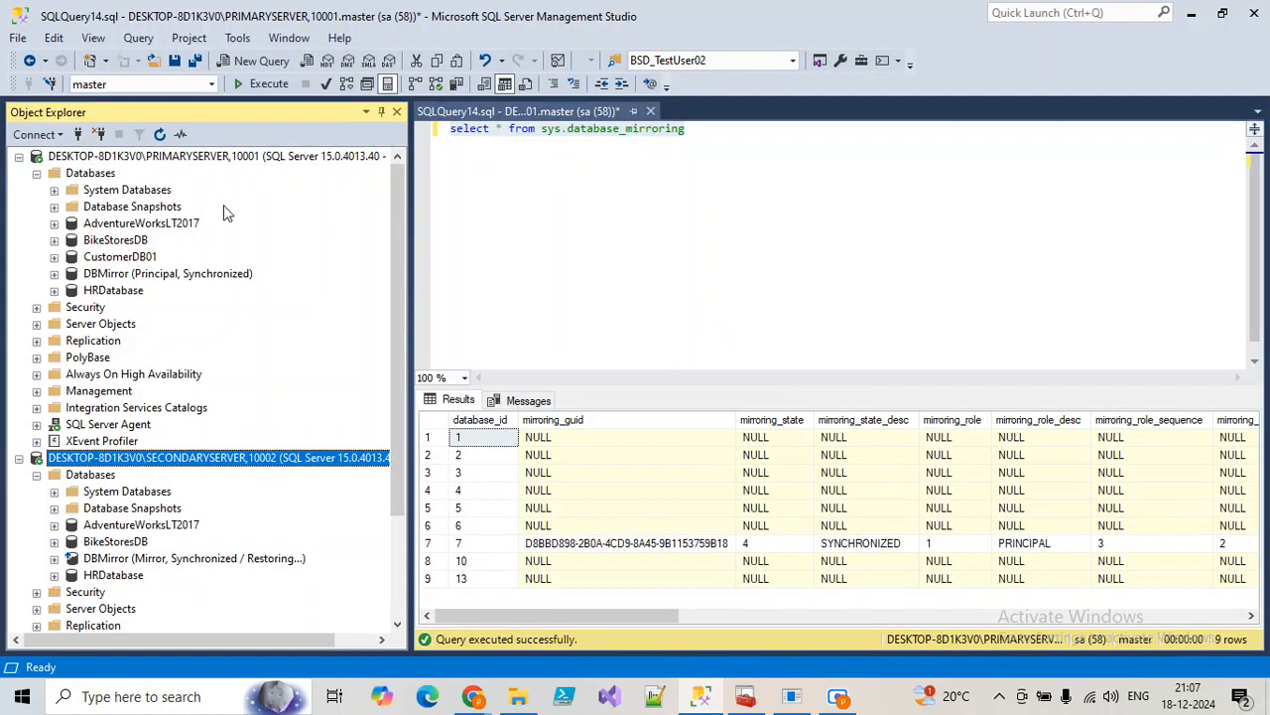
{"action": "left_click", "coordinate": [250, 63]}
{"action": "key", "text": "ctrl+v"}
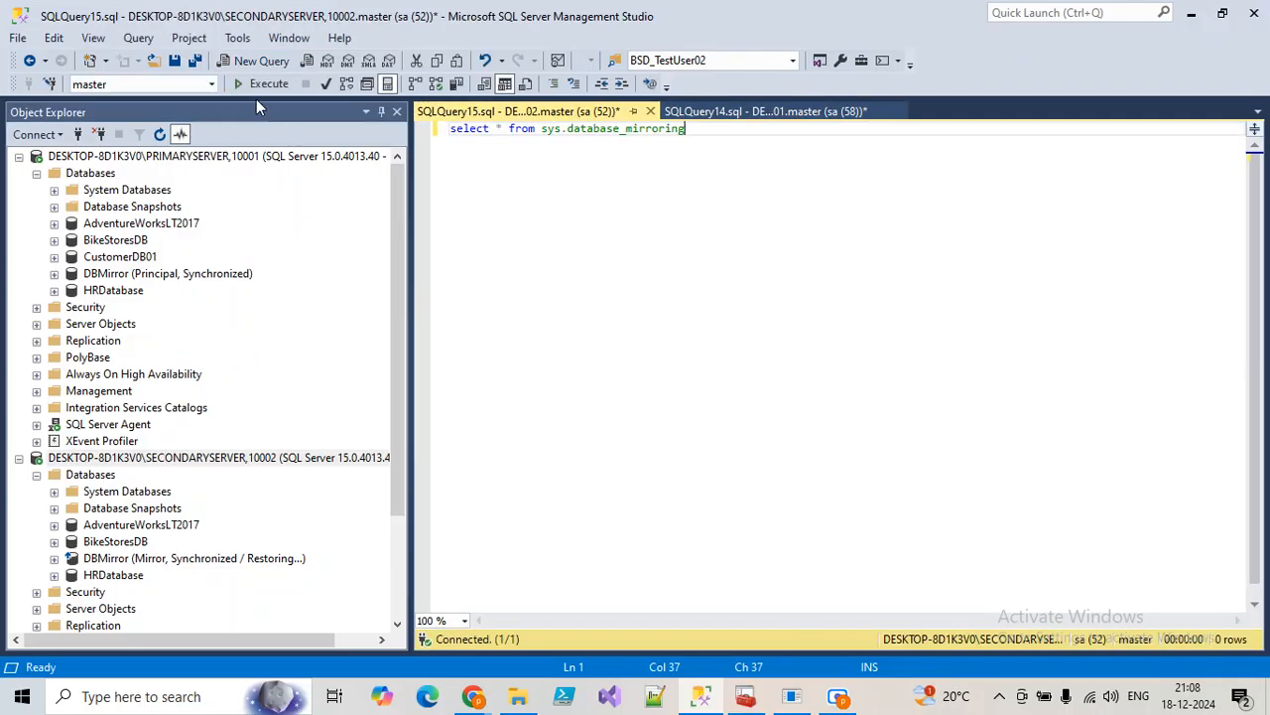
{"action": "left_click", "coordinate": [262, 85]}
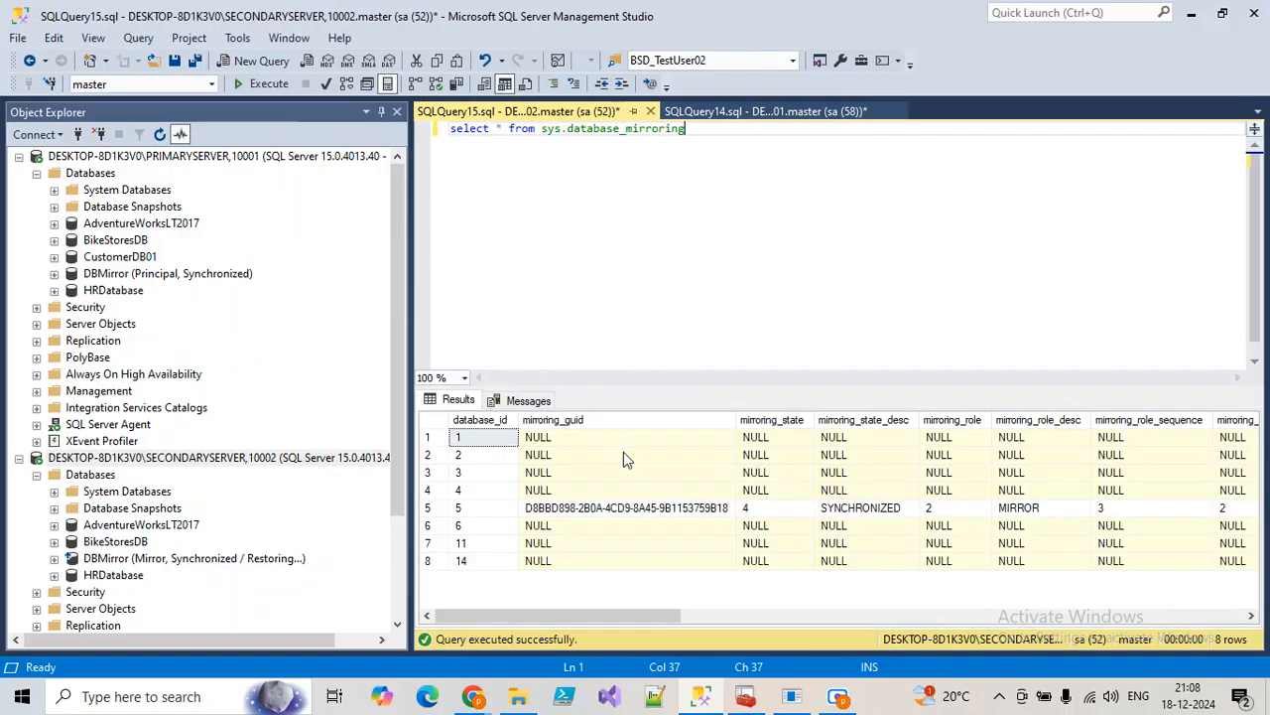
Examine the mirroring GUID, state, role, partner instance and witness name of the mirrored database in the secondary server's results.
{"action": "left_click", "coordinate": [636, 510]}
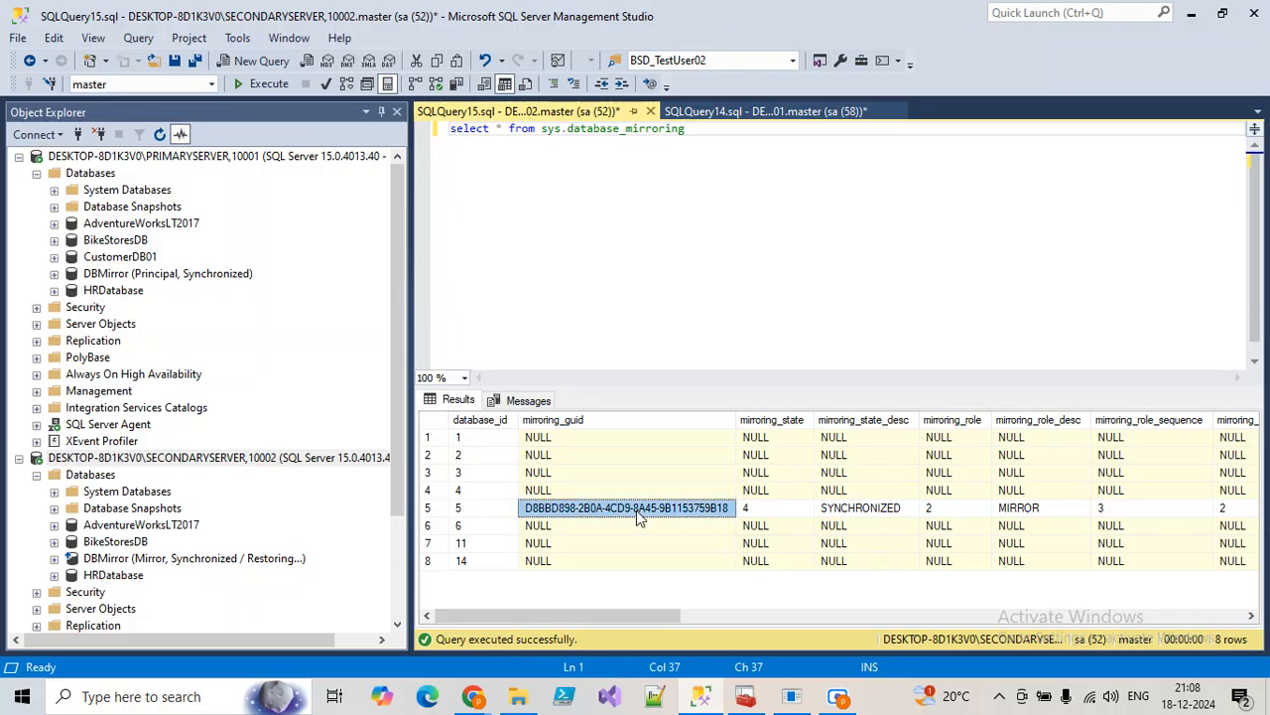
{"action": "left_click", "coordinate": [887, 513]}
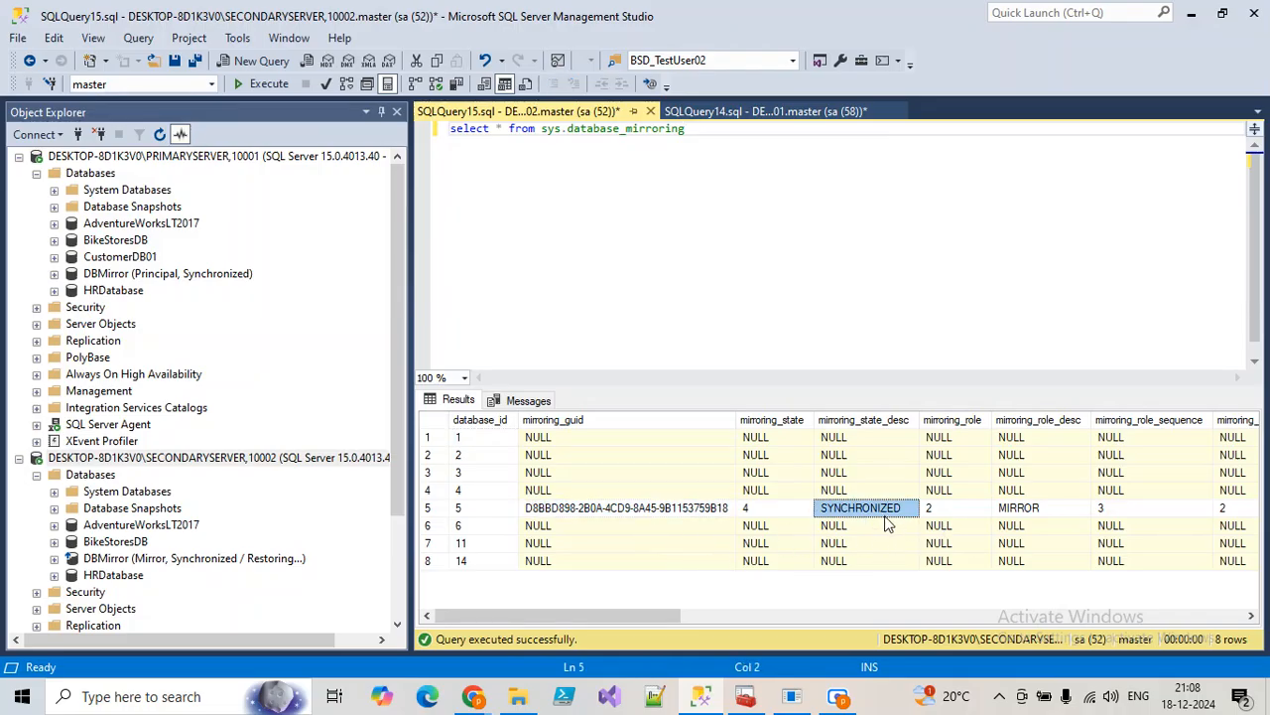
{"action": "left_click", "coordinate": [746, 510]}
{"action": "left_click", "coordinate": [1011, 511]}
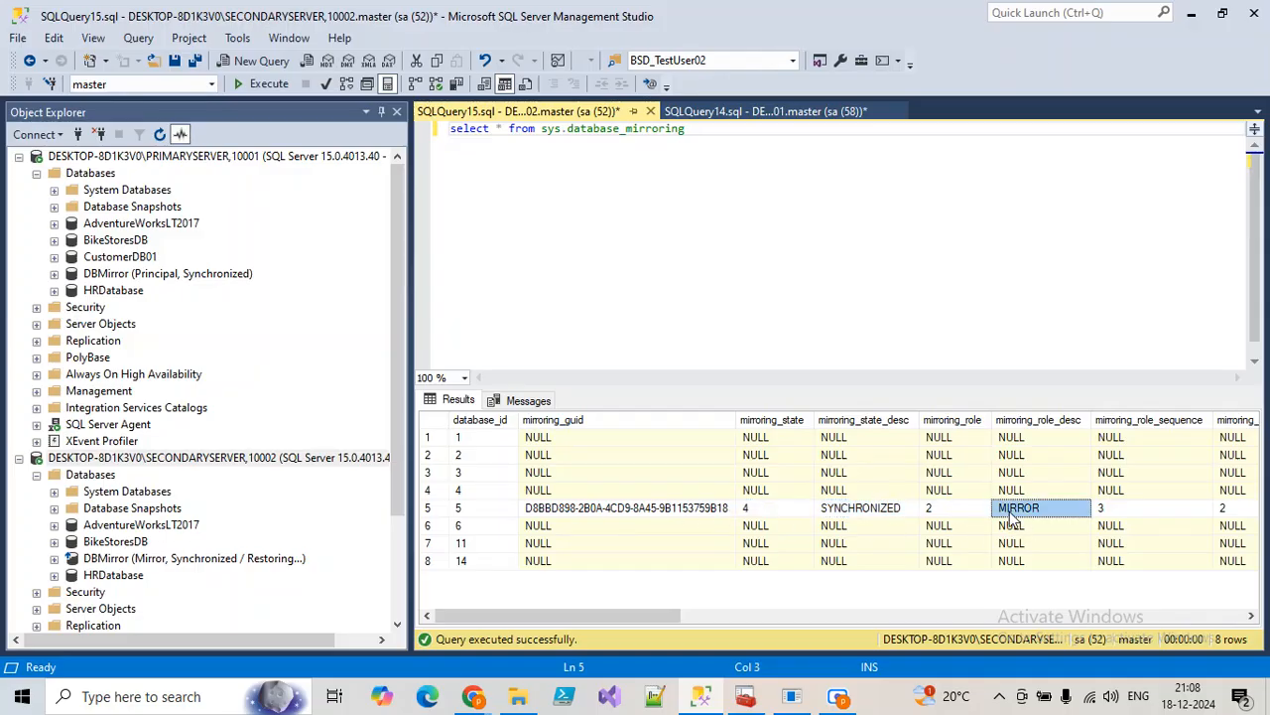
{"action": "left_click_drag", "start_coordinate": [652, 614], "coordinate": [909, 616]}
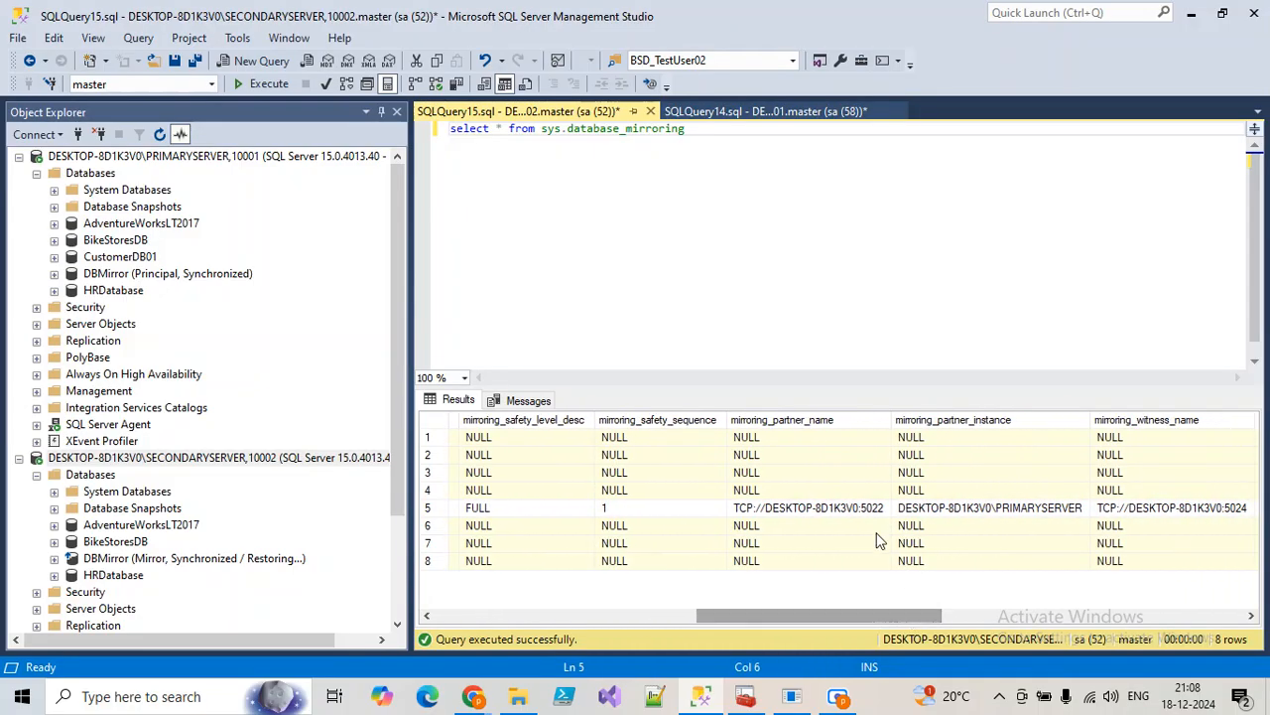
{"action": "left_click", "coordinate": [992, 514]}
{"action": "left_click", "coordinate": [1104, 512]}
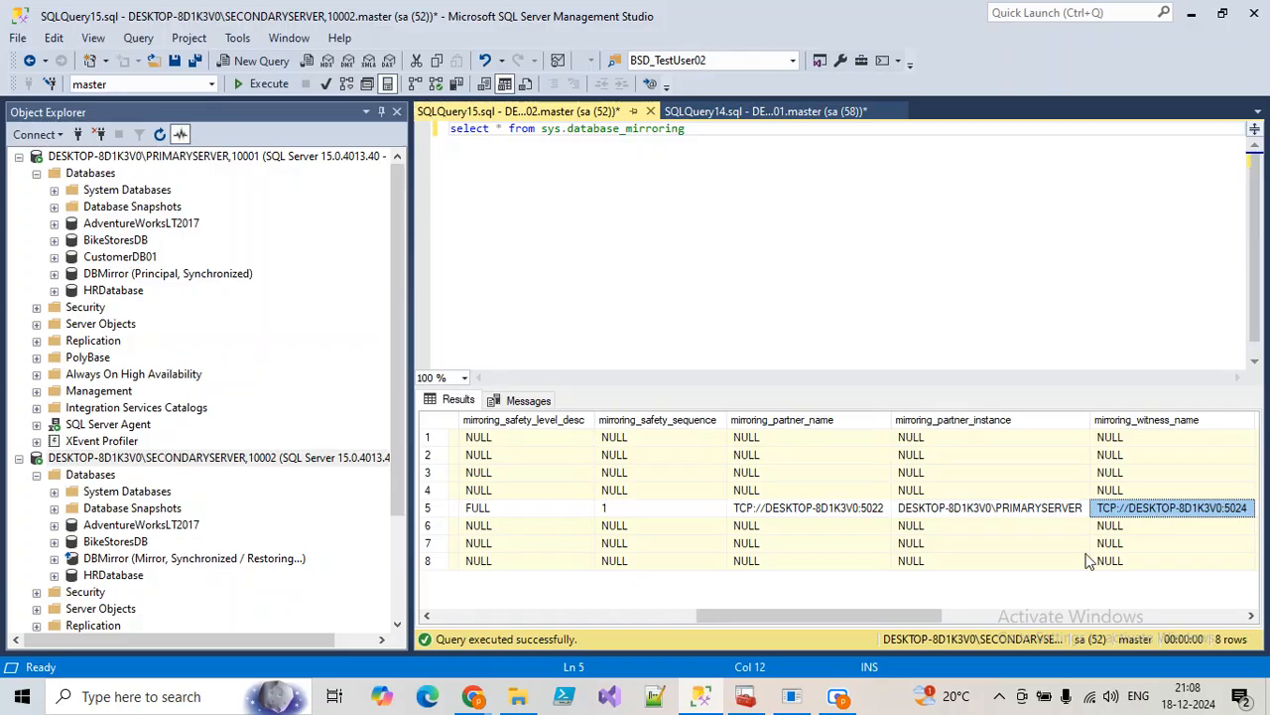
Examine the witness state description and the failover, end-of-log and replication LSN values in the secondary server's results.
{"action": "left_click_drag", "start_coordinate": [851, 622], "coordinate": [1076, 613]}
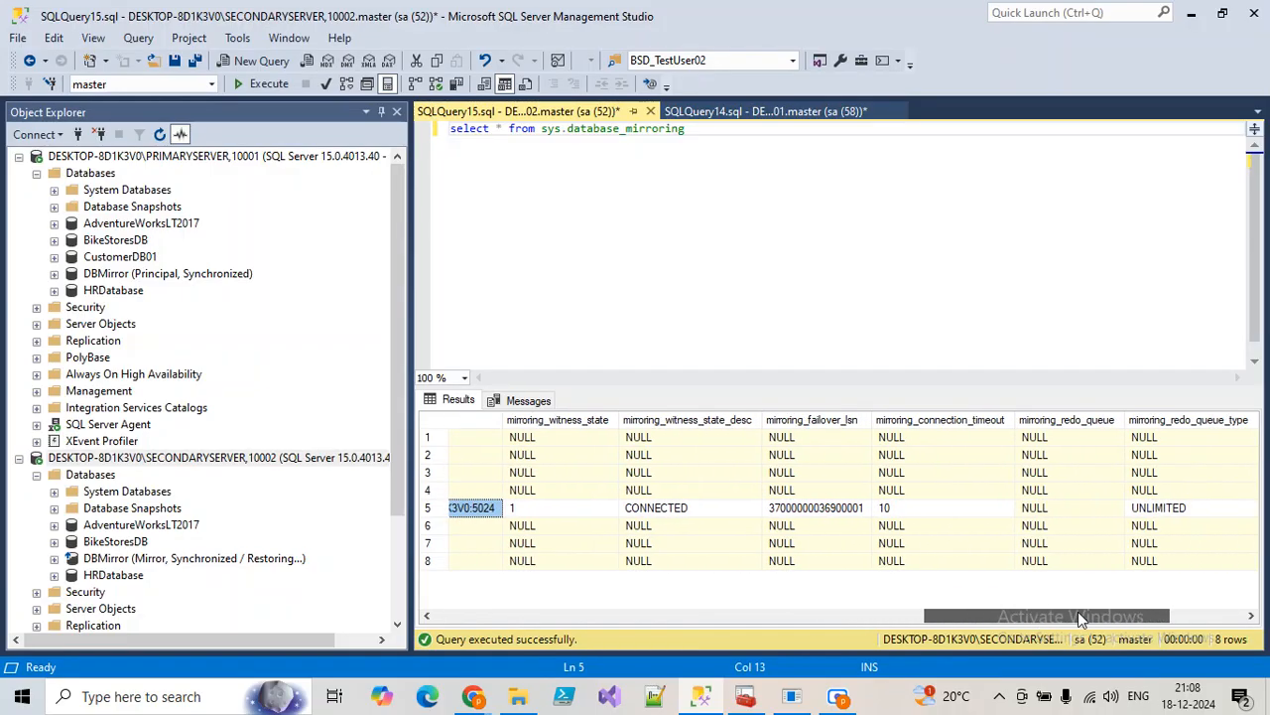
{"action": "left_click", "coordinate": [690, 514]}
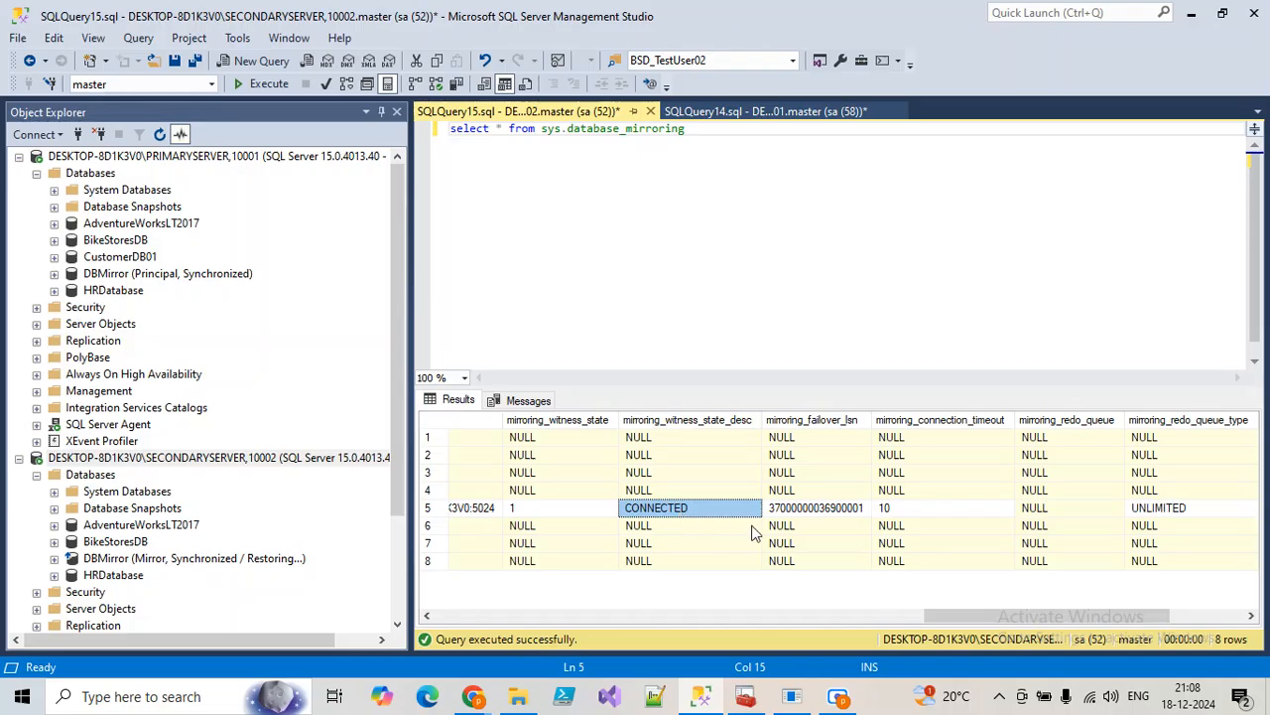
{"action": "left_click_drag", "start_coordinate": [995, 615], "coordinate": [1070, 616]}
{"action": "left_click", "coordinate": [1186, 510]}
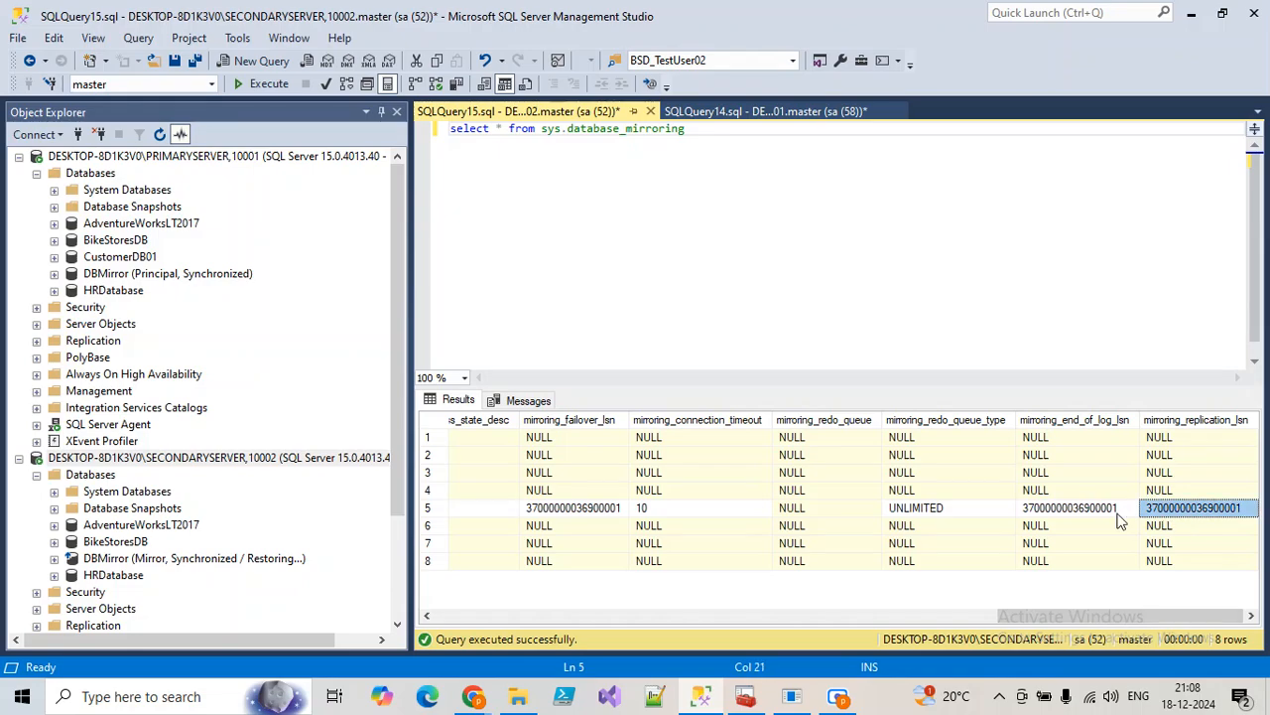
{"action": "left_click", "coordinate": [1081, 510]}
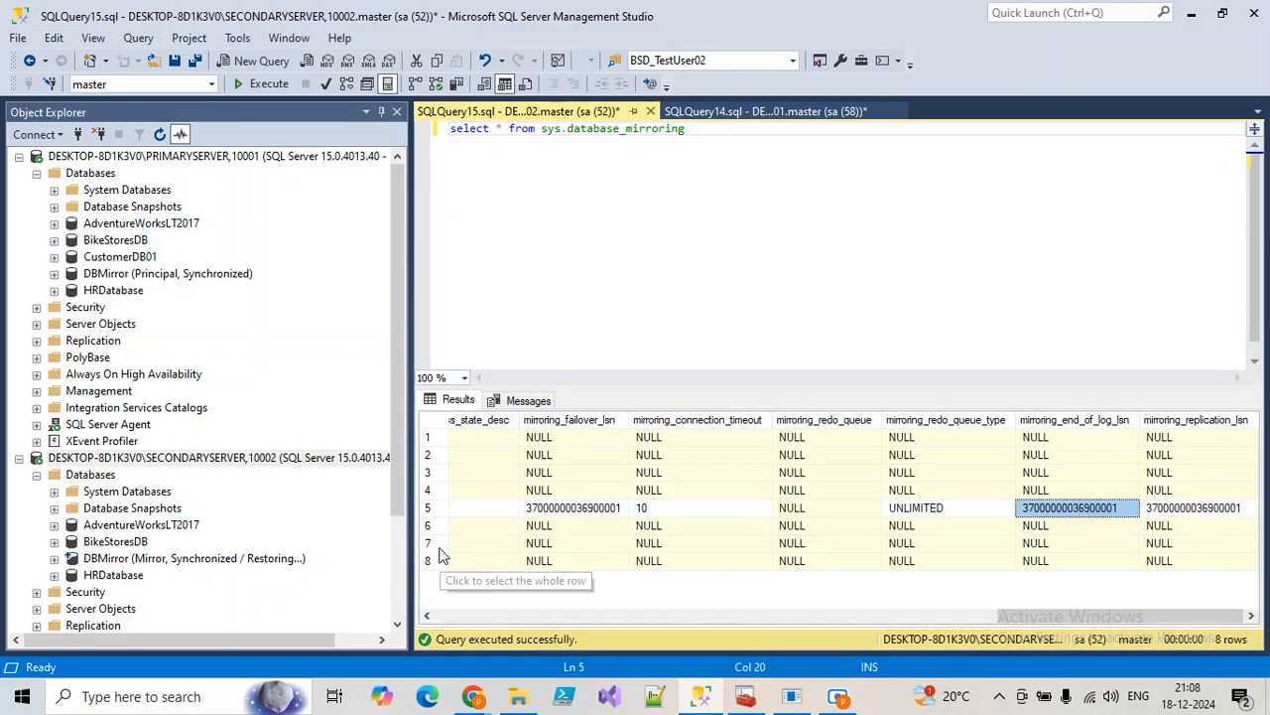
{"action": "left_click", "coordinate": [1163, 510]}
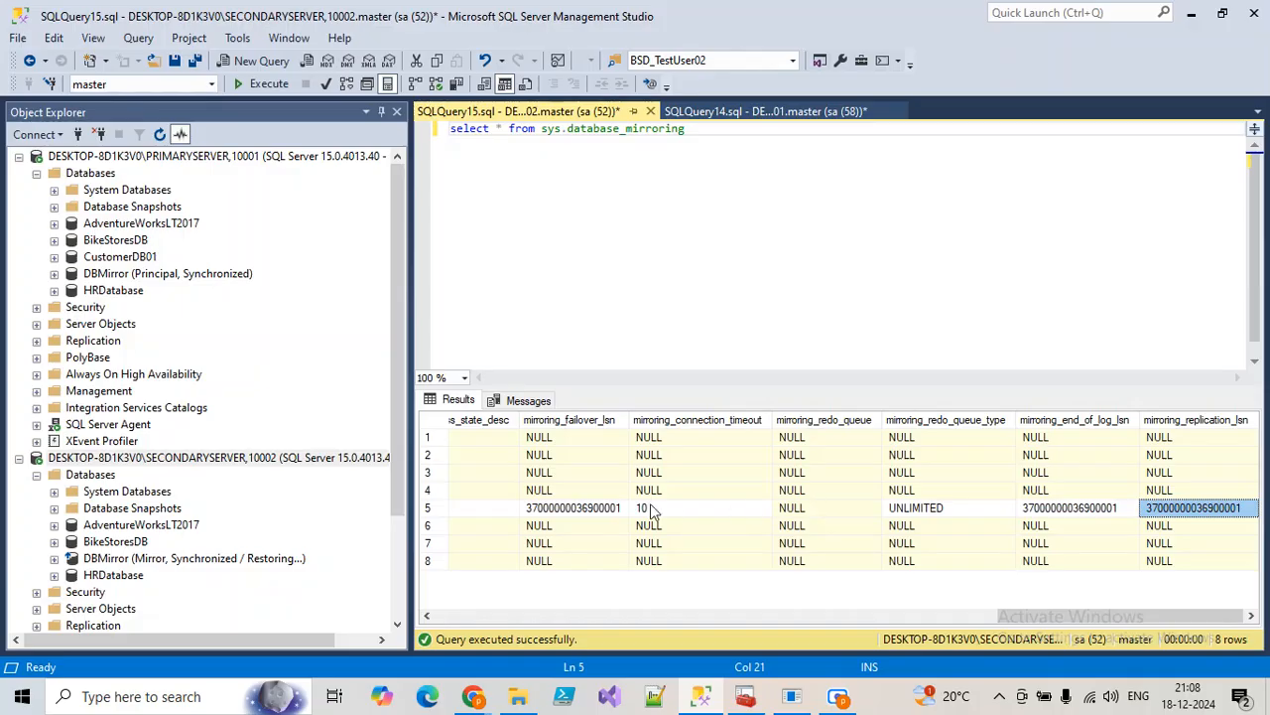
{"action": "left_click", "coordinate": [611, 510]}
Close the secondary server's query without saving it.
{"action": "left_click", "coordinate": [917, 616]}
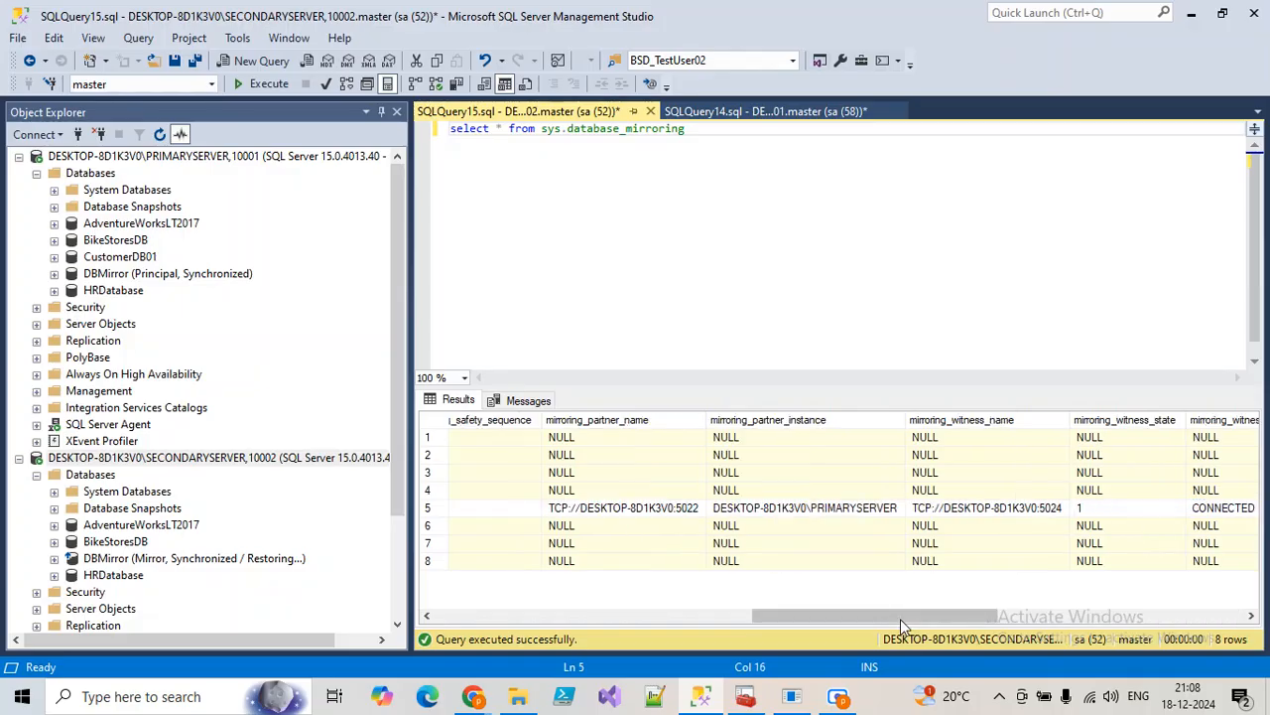
{"action": "left_click", "coordinate": [647, 615]}
{"action": "left_click", "coordinate": [486, 615]}
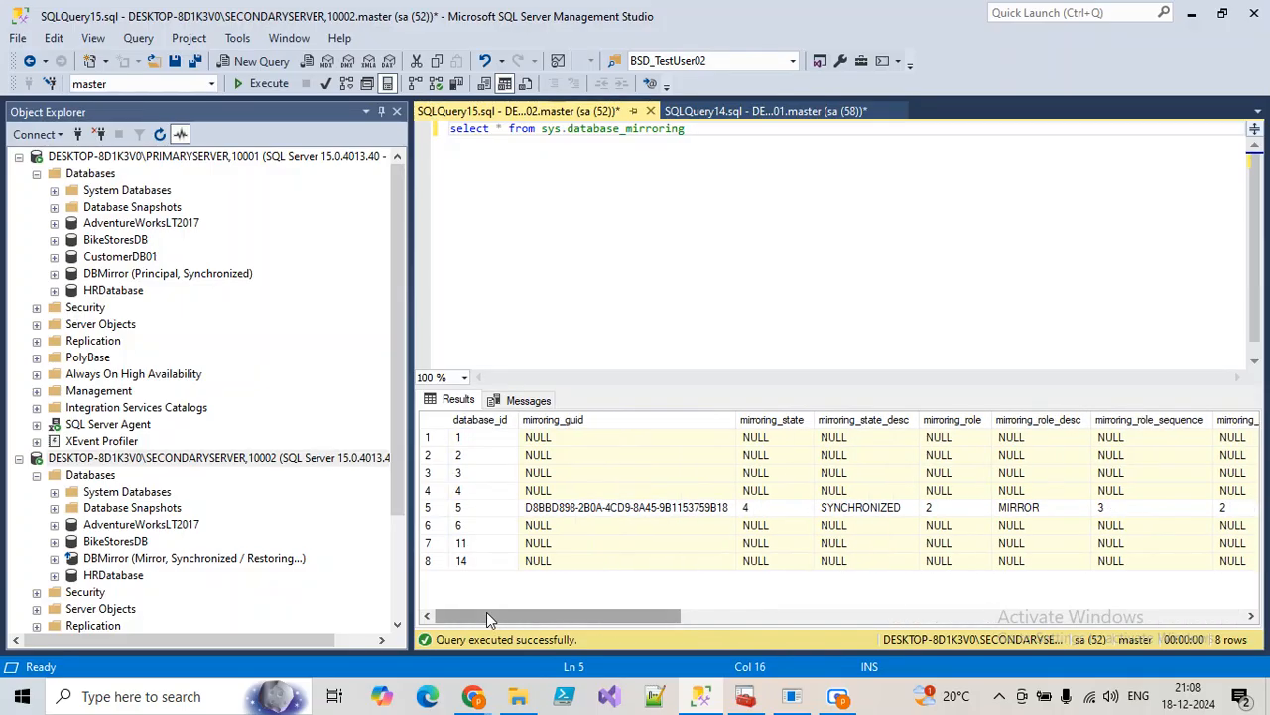
{"action": "left_click", "coordinate": [650, 111]}
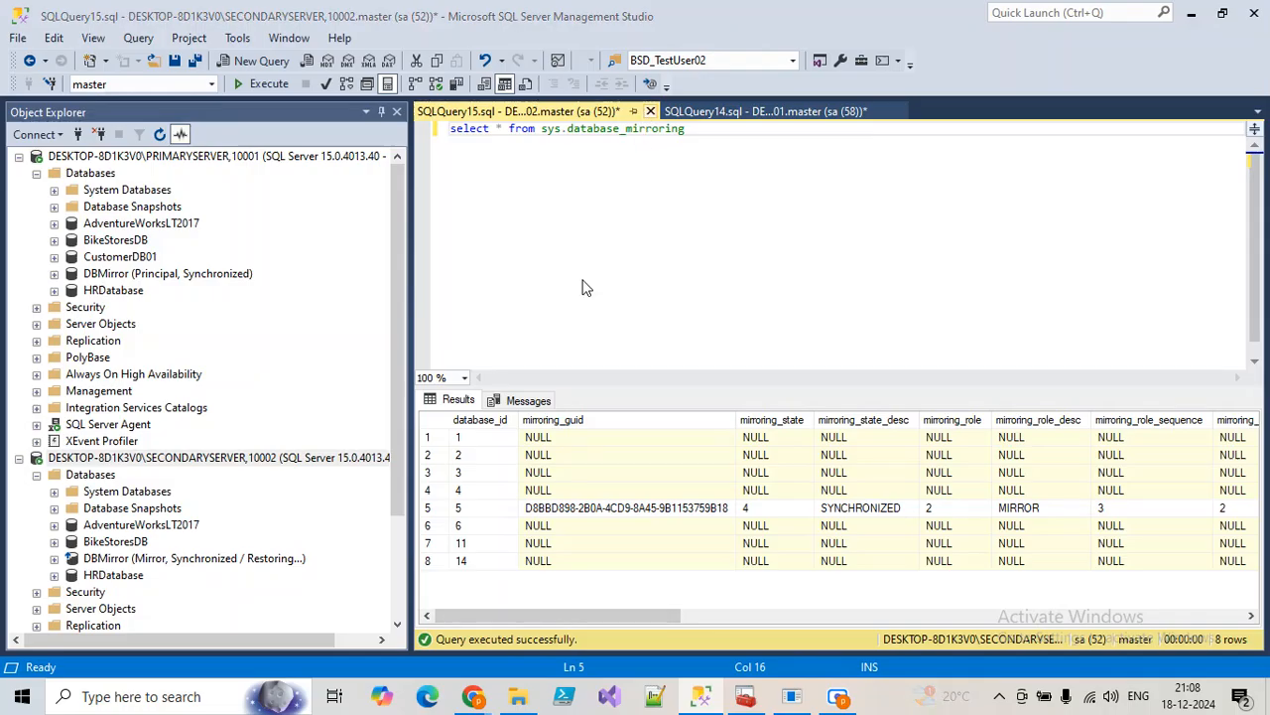
{"action": "left_click", "coordinate": [700, 457]}
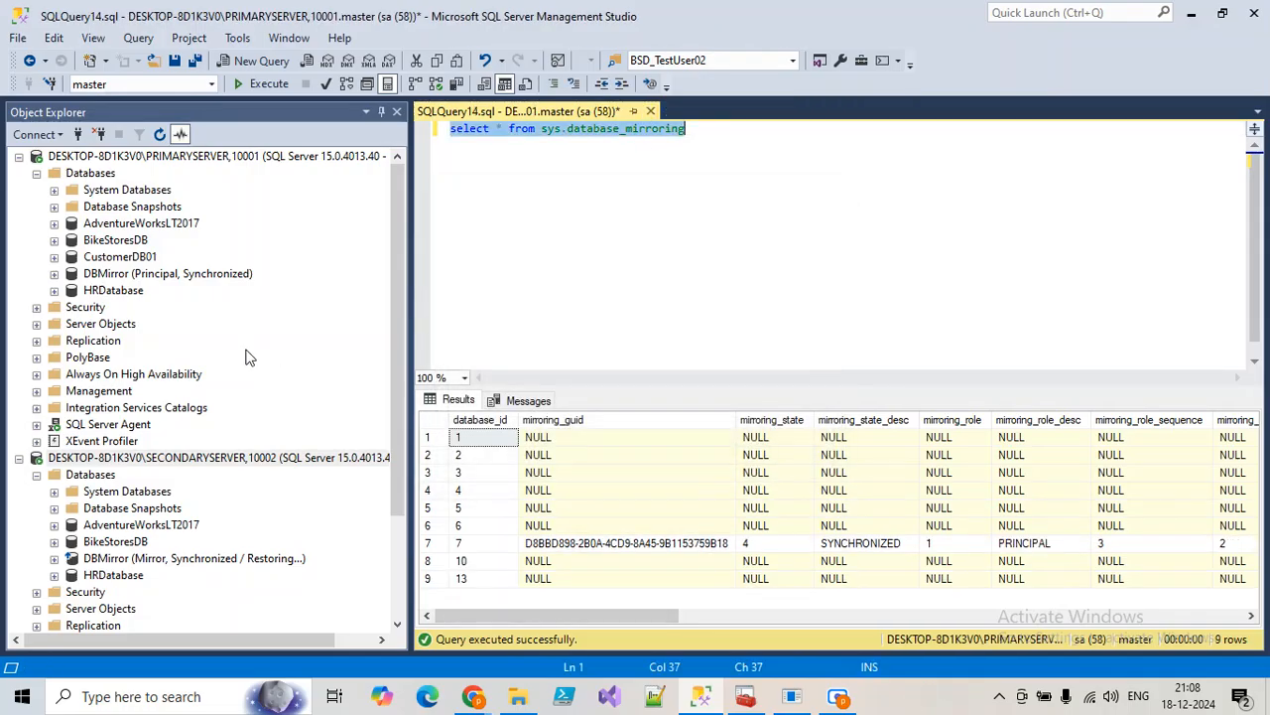
Launch the Database Mirroring Monitor for the DBMirror database on PRIMARYSERVER.
{"action": "left_click", "coordinate": [145, 275]}
{"action": "right_click", "coordinate": [145, 275]}
{"action": "mouse_move", "coordinate": [267, 357]}
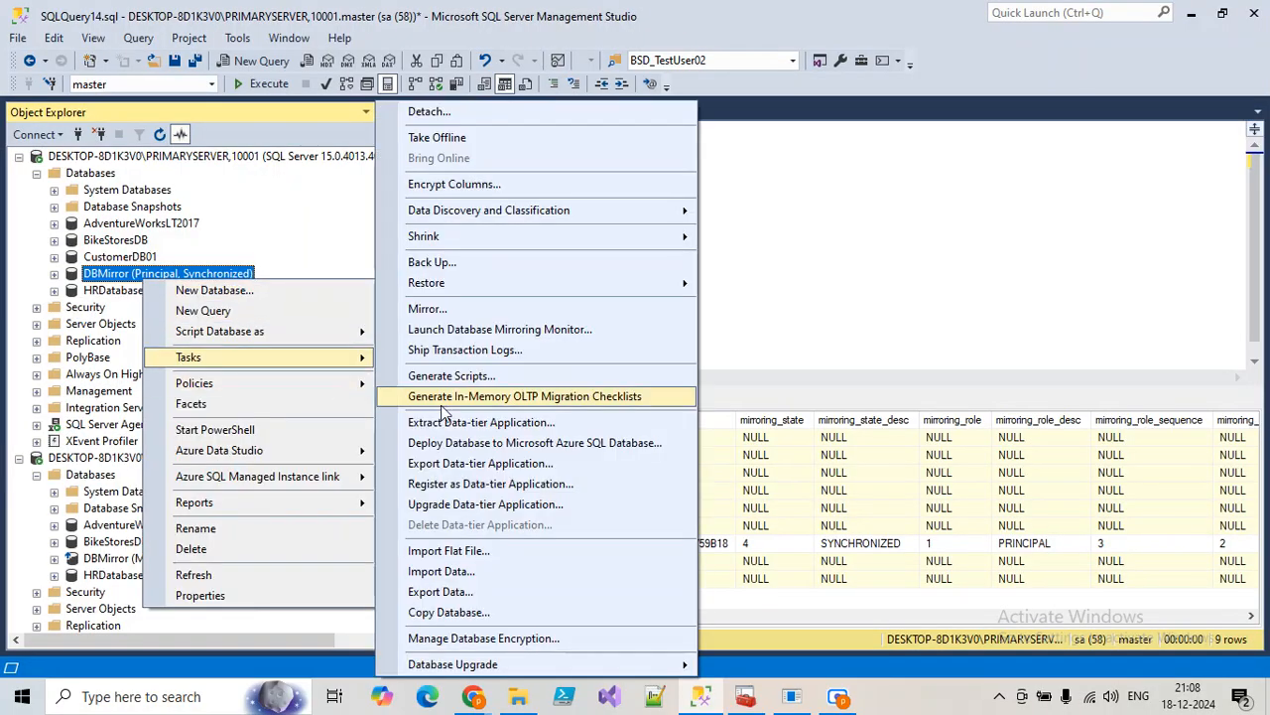
{"action": "left_click", "coordinate": [449, 329]}
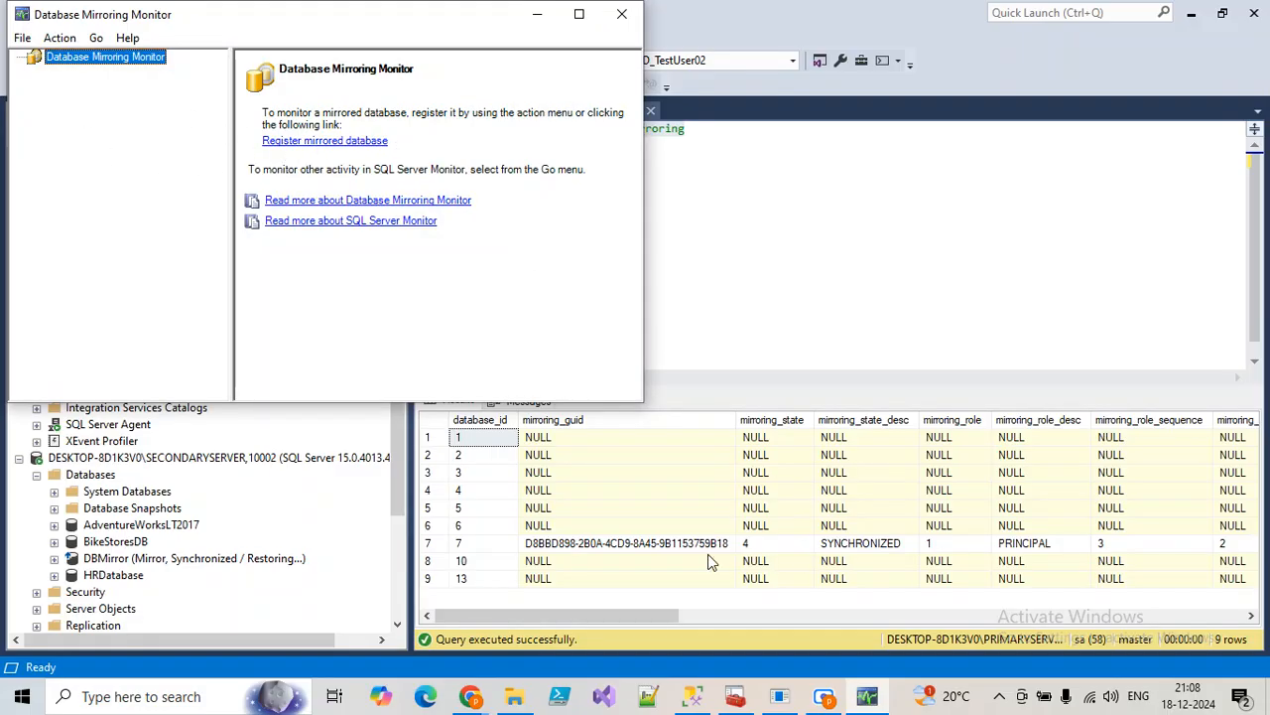
Return to the primary server's query results and check the mirrored database's GUID, mirroring state and role description.
{"action": "left_click", "coordinate": [628, 544]}
{"action": "left_click", "coordinate": [805, 542]}
{"action": "left_click", "coordinate": [944, 545]}
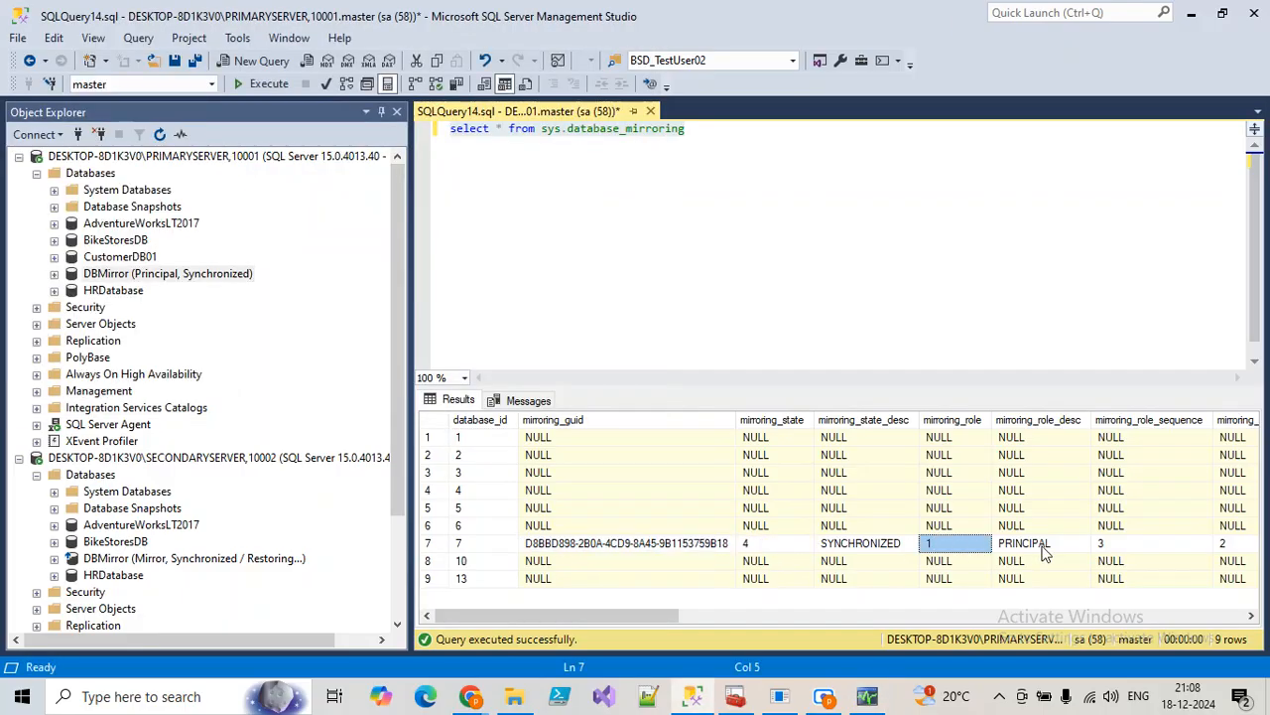
{"action": "left_click", "coordinate": [1042, 546]}
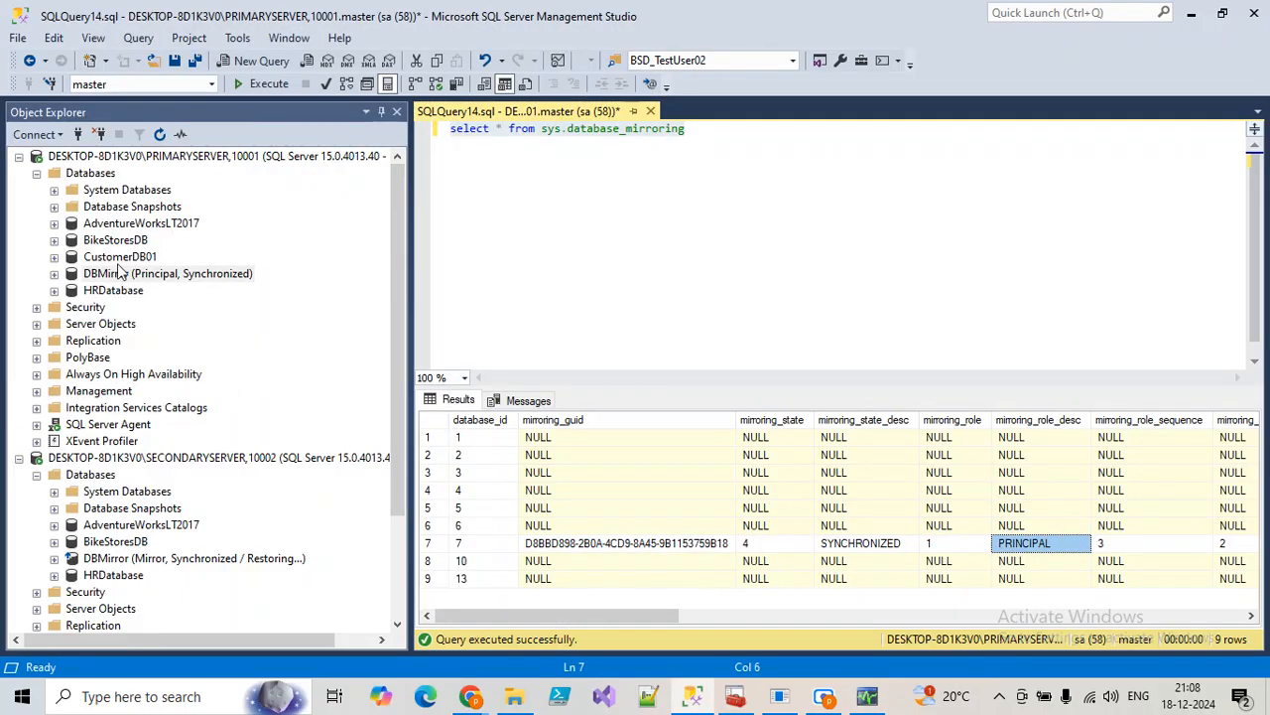
Open Activity Monitor for PRIMARYSERVER and expand its Processes and Resource Waits sections.
{"action": "right_click", "coordinate": [104, 176]}
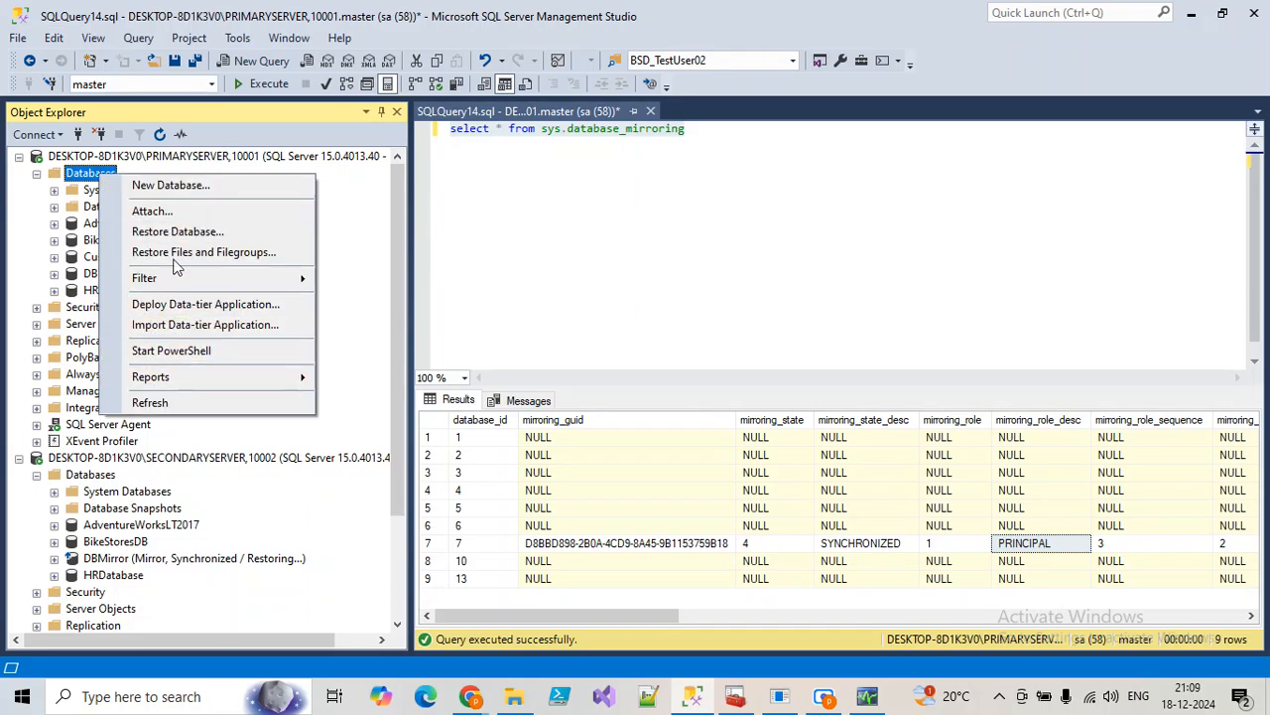
{"action": "left_click", "coordinate": [68, 159]}
{"action": "right_click", "coordinate": [67, 159]}
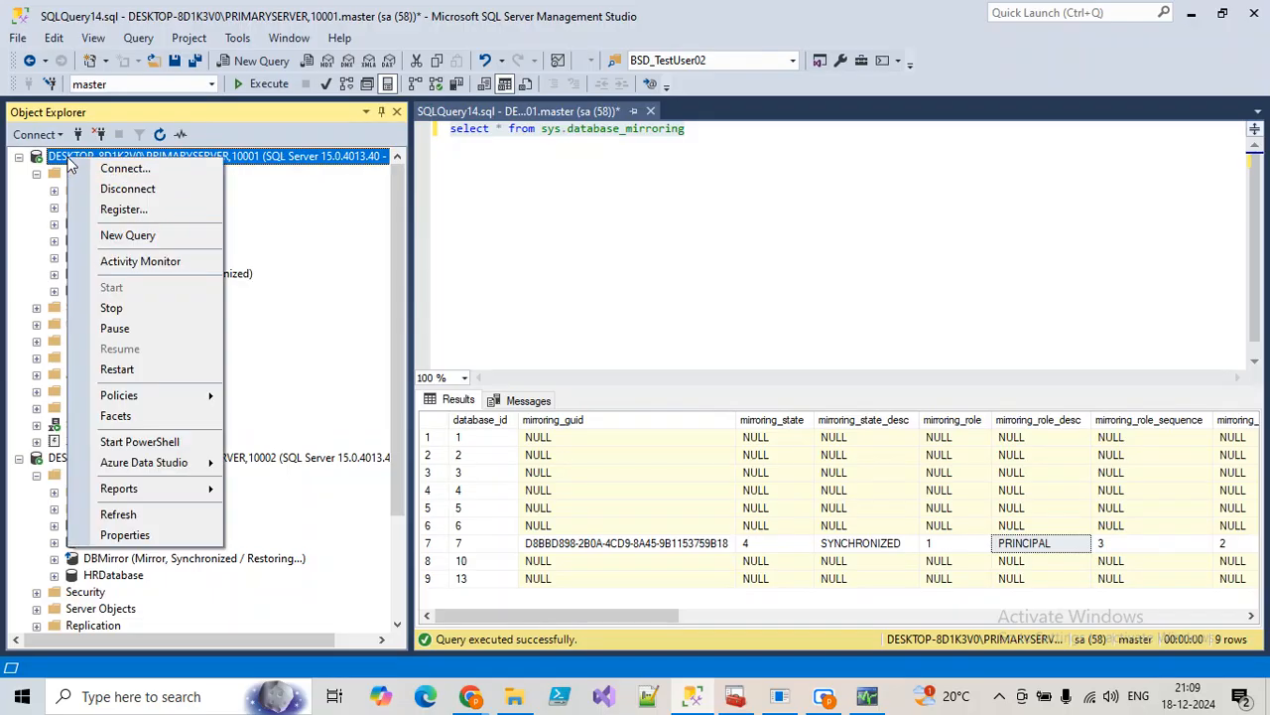
{"action": "left_click", "coordinate": [129, 260]}
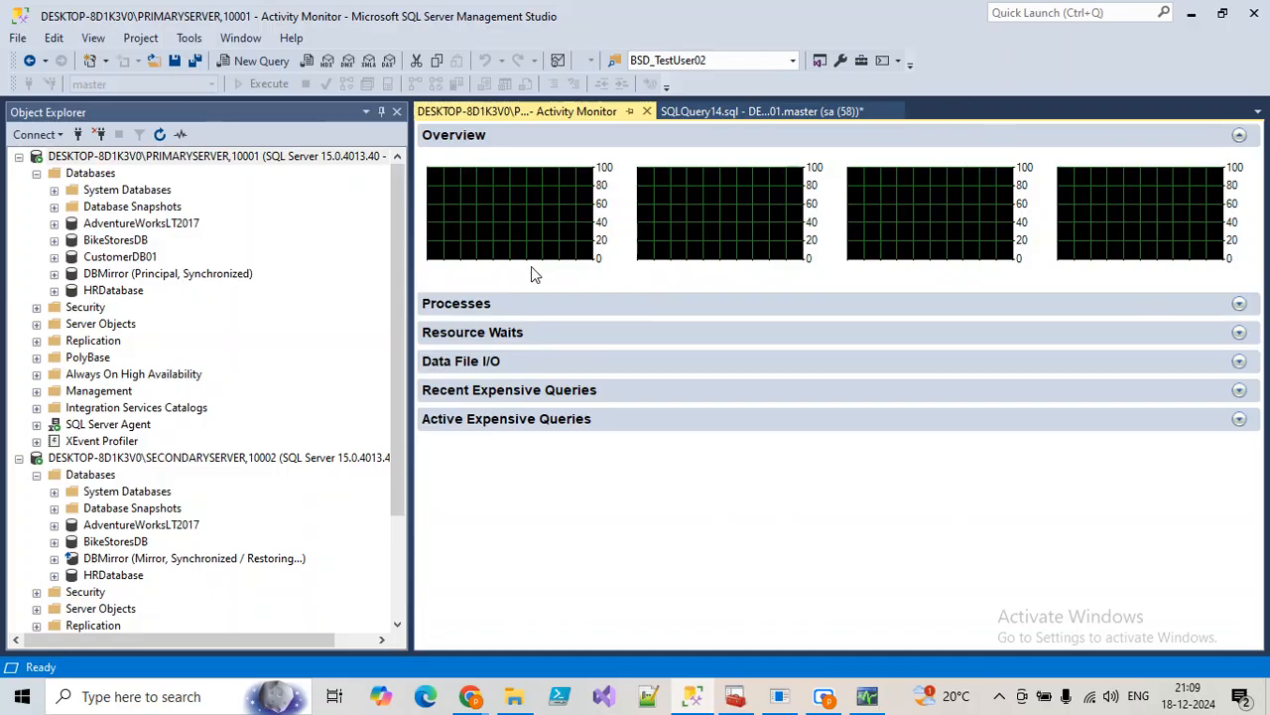
{"action": "left_click", "coordinate": [533, 302]}
{"action": "left_click", "coordinate": [514, 550]}
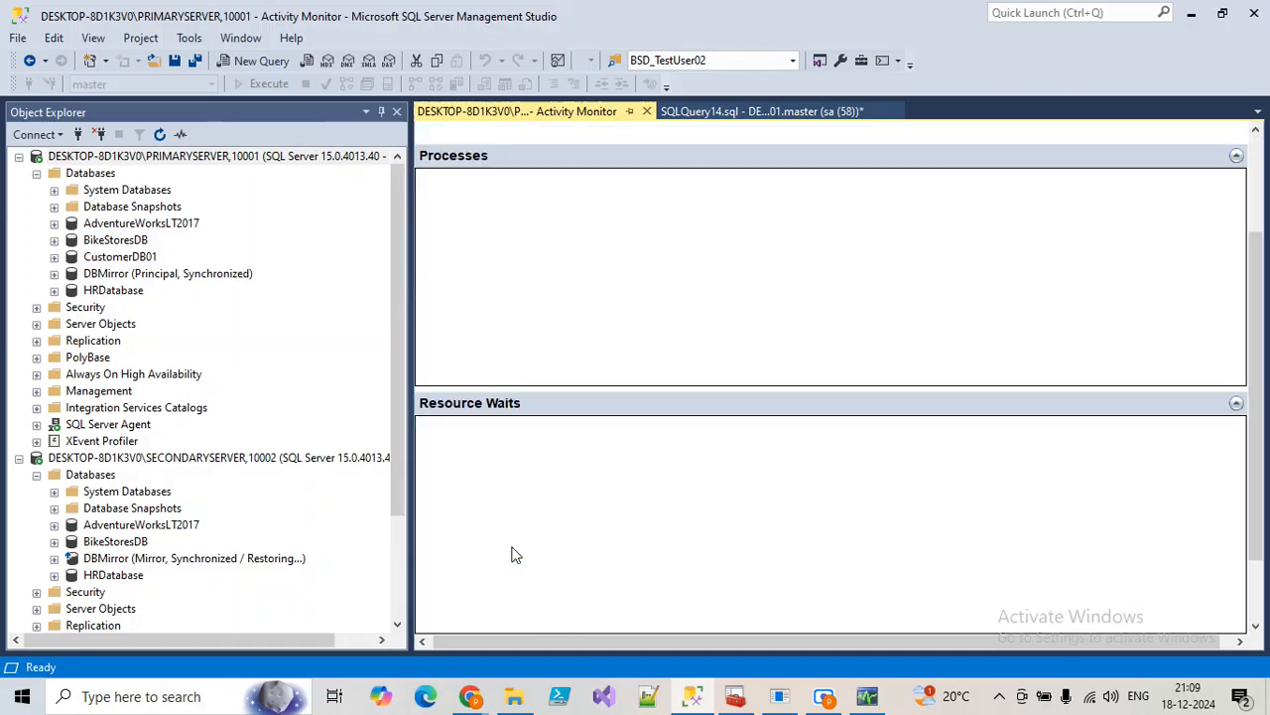
Close Activity Monitor and the Database Mirroring Monitor window.
{"action": "left_click", "coordinate": [646, 112]}
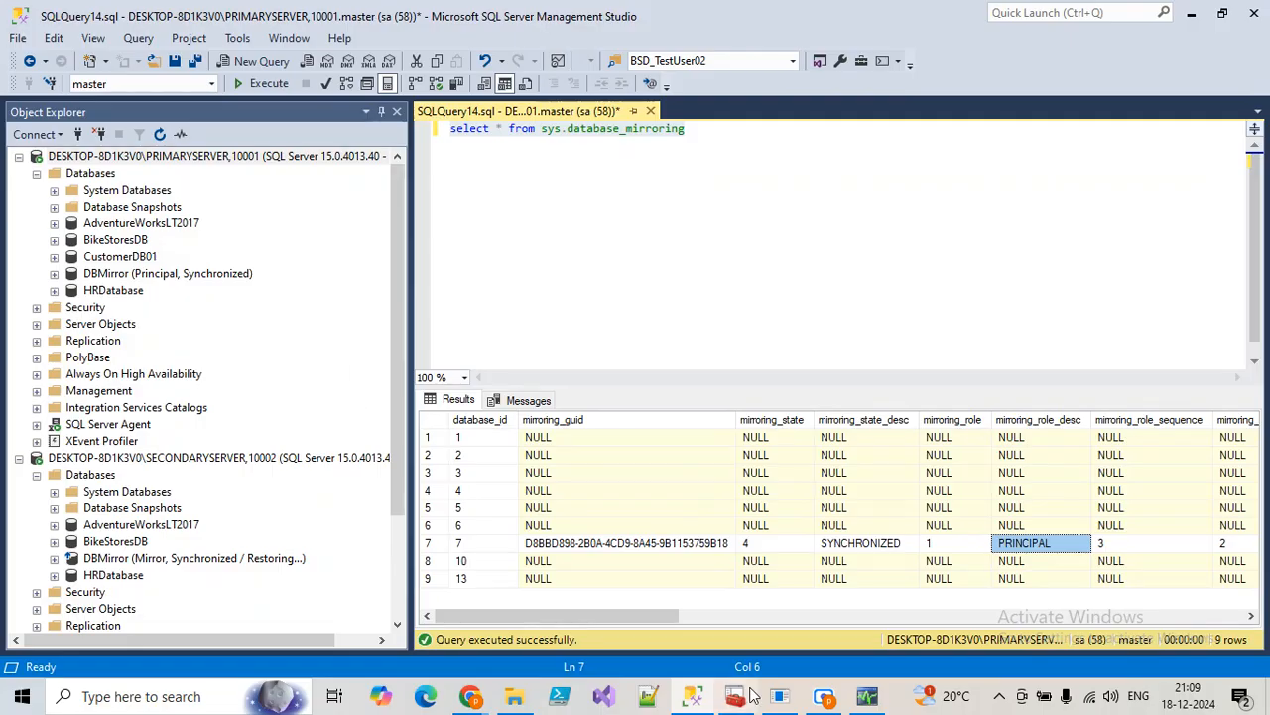
{"action": "right_click", "coordinate": [865, 694]}
{"action": "left_click", "coordinate": [820, 656]}
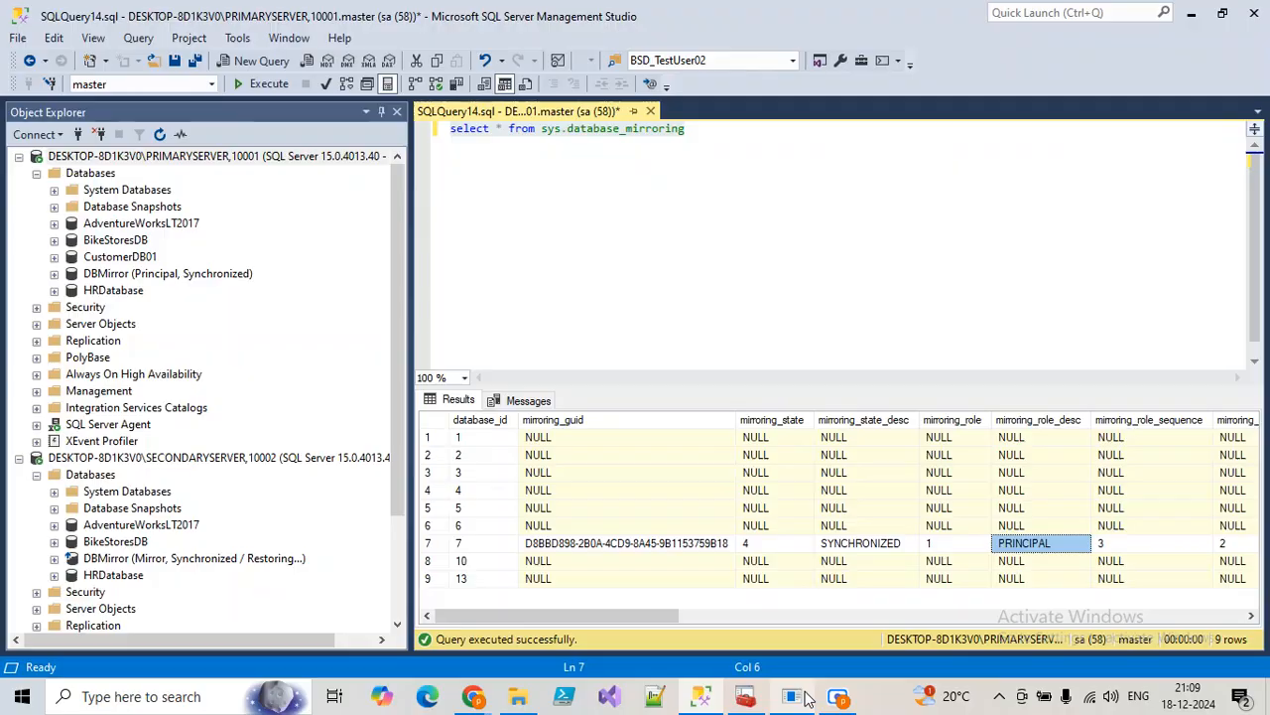
Switch to the Database Mirroring document in Word and review its benefits, advantages and disadvantages sections.
{"action": "scroll", "coordinate": [633, 461], "scroll_direction": "down", "scroll_amount": 10}
{"action": "scroll", "coordinate": [634, 437], "scroll_direction": "up", "scroll_amount": 12}
{"action": "scroll", "coordinate": [636, 374], "scroll_direction": "up", "scroll_amount": 10}
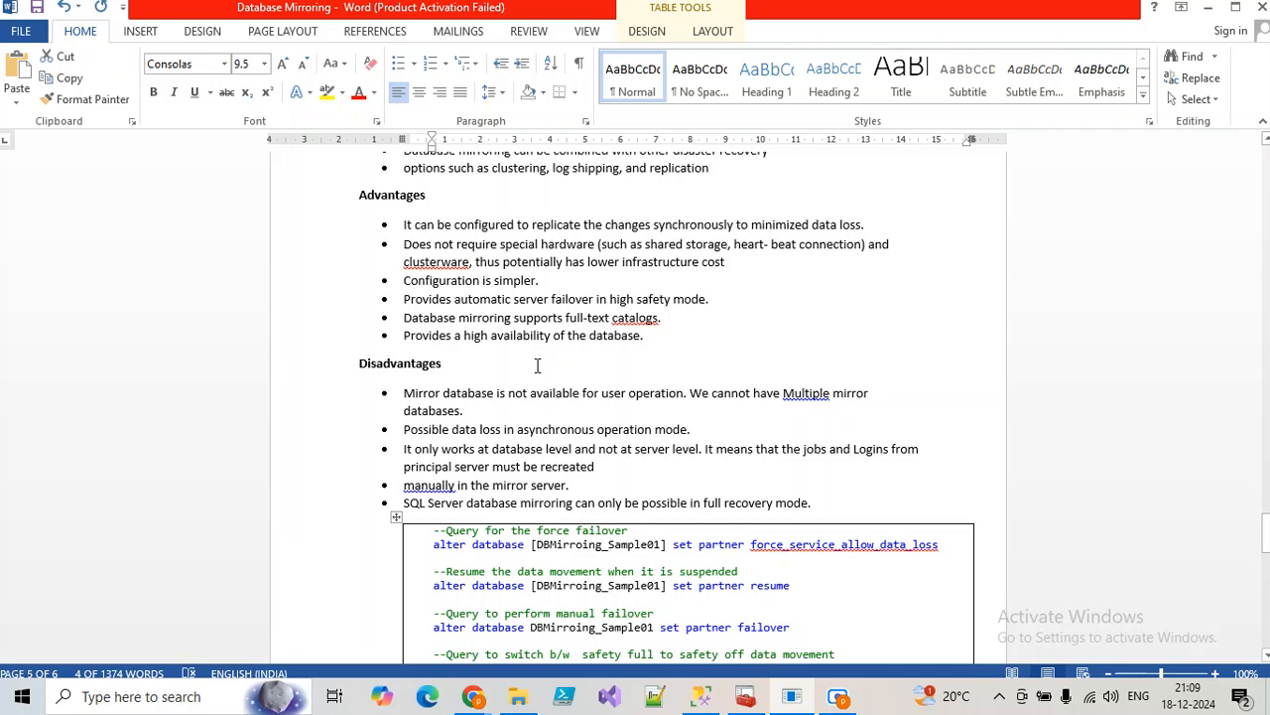
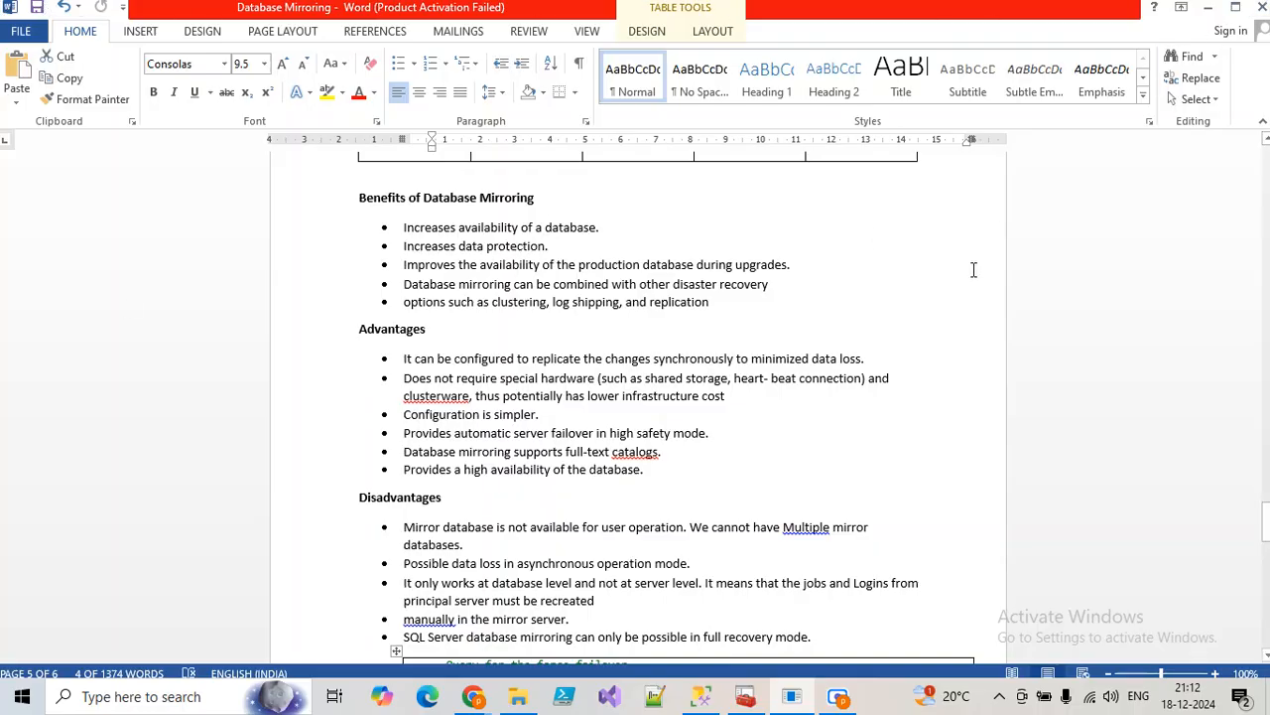
Merge the "manually in the mirror server." bullet into the preceding disadvantage and save the document.
{"action": "scroll", "coordinate": [501, 503], "scroll_direction": "down", "scroll_amount": 2}
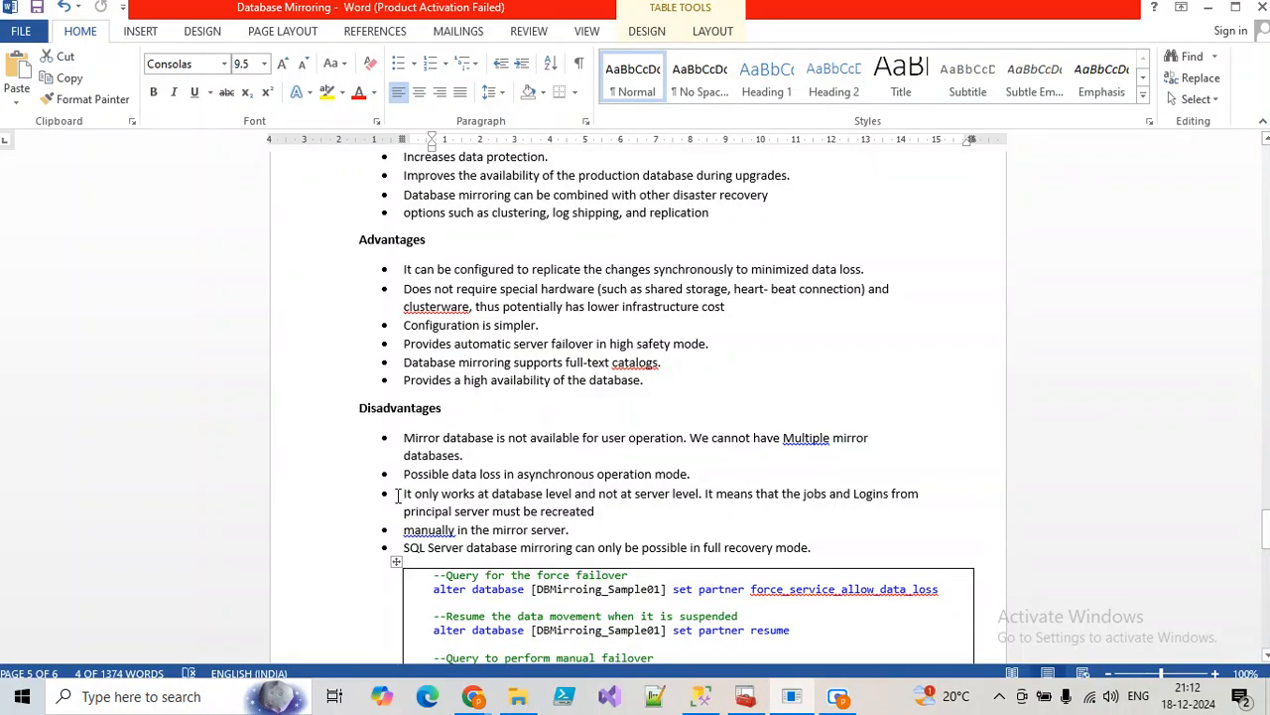
{"action": "left_click_drag", "start_coordinate": [400, 494], "coordinate": [421, 494]}
{"action": "left_click_drag", "start_coordinate": [574, 529], "coordinate": [396, 527]}
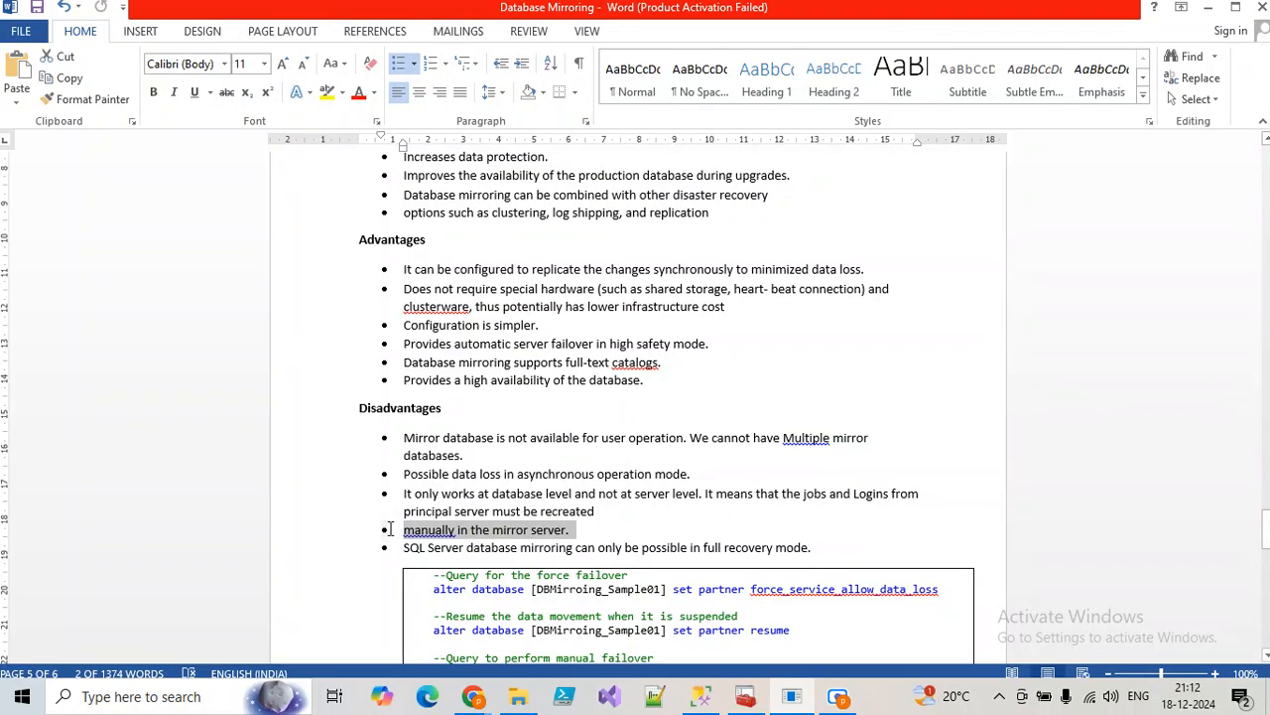
{"action": "left_click", "coordinate": [597, 511]}
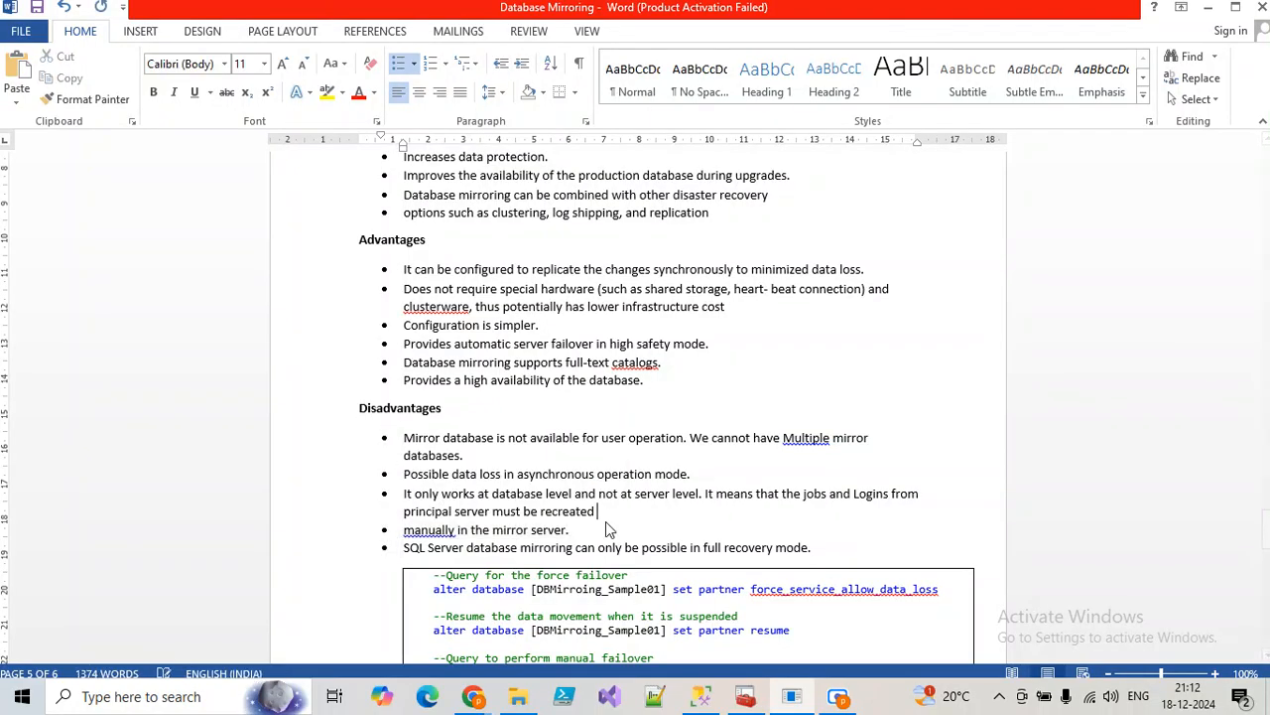
{"action": "key", "text": "Delete"}
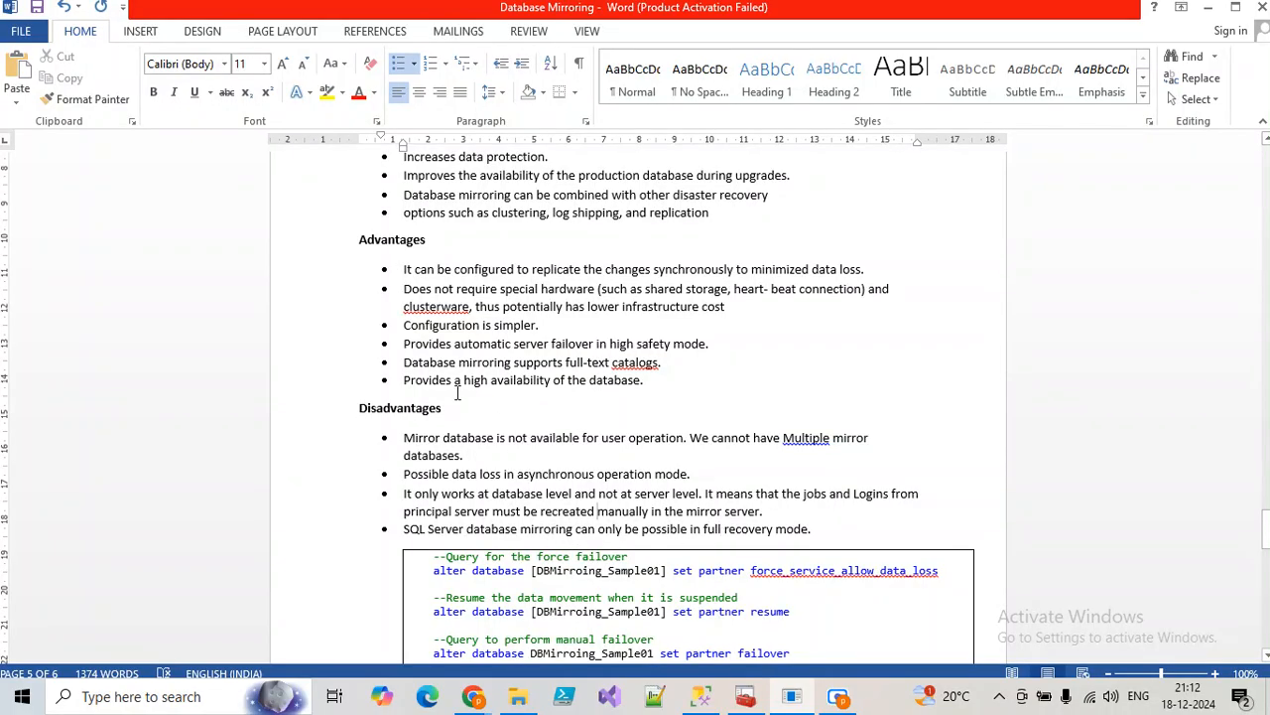
{"action": "left_click", "coordinate": [40, 8]}
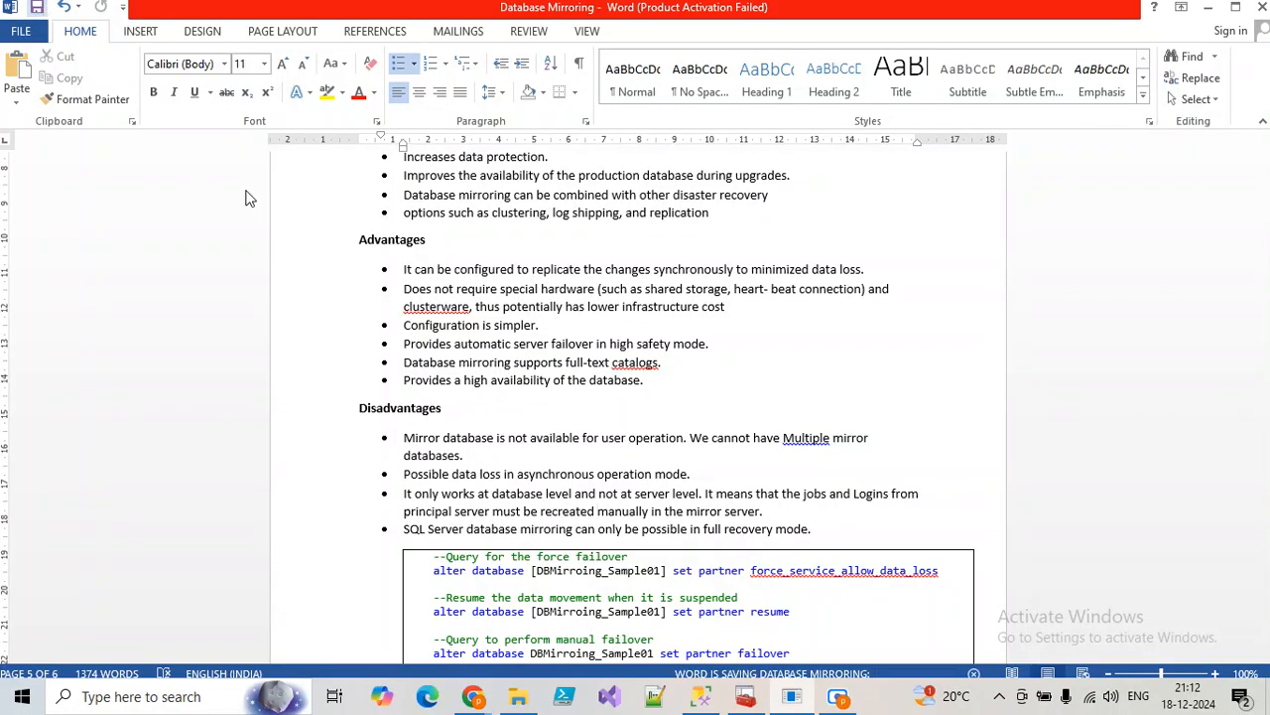
Copy the query from the document that resumes data movement when mirroring is suspended.
{"action": "scroll", "coordinate": [510, 486], "scroll_direction": "down", "scroll_amount": 7}
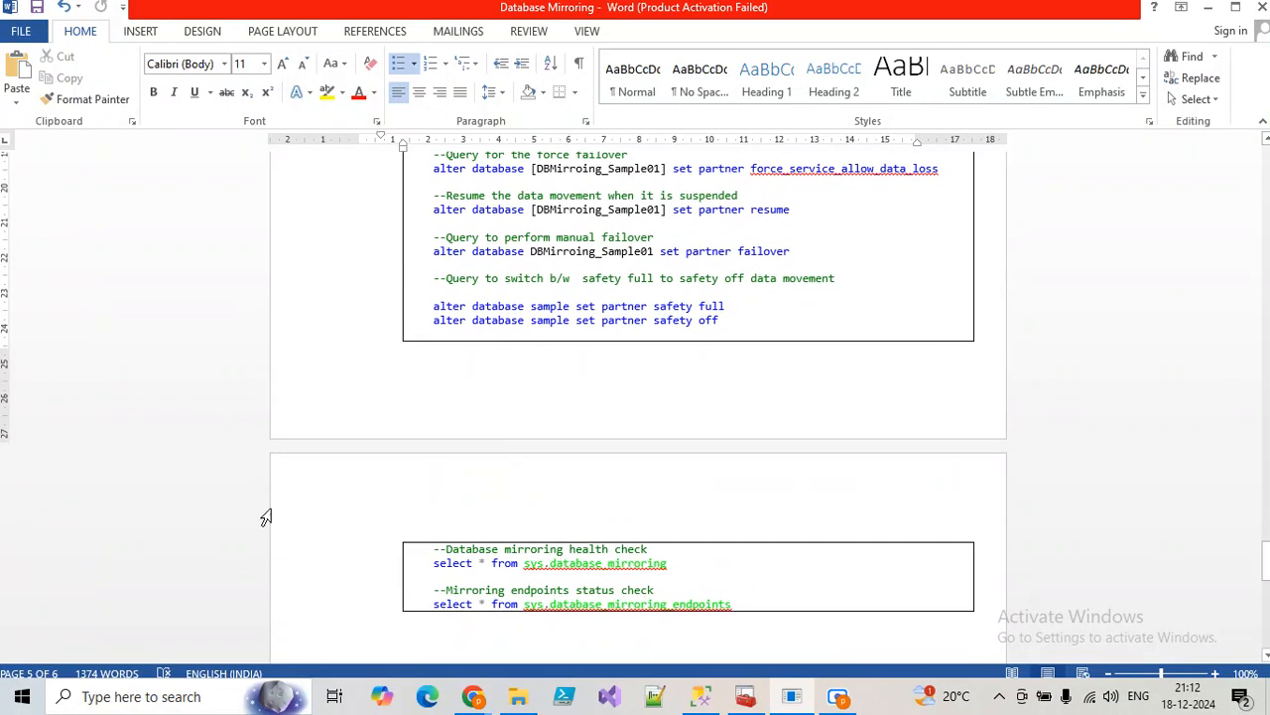
{"action": "scroll", "coordinate": [794, 420], "scroll_direction": "up", "scroll_amount": 3}
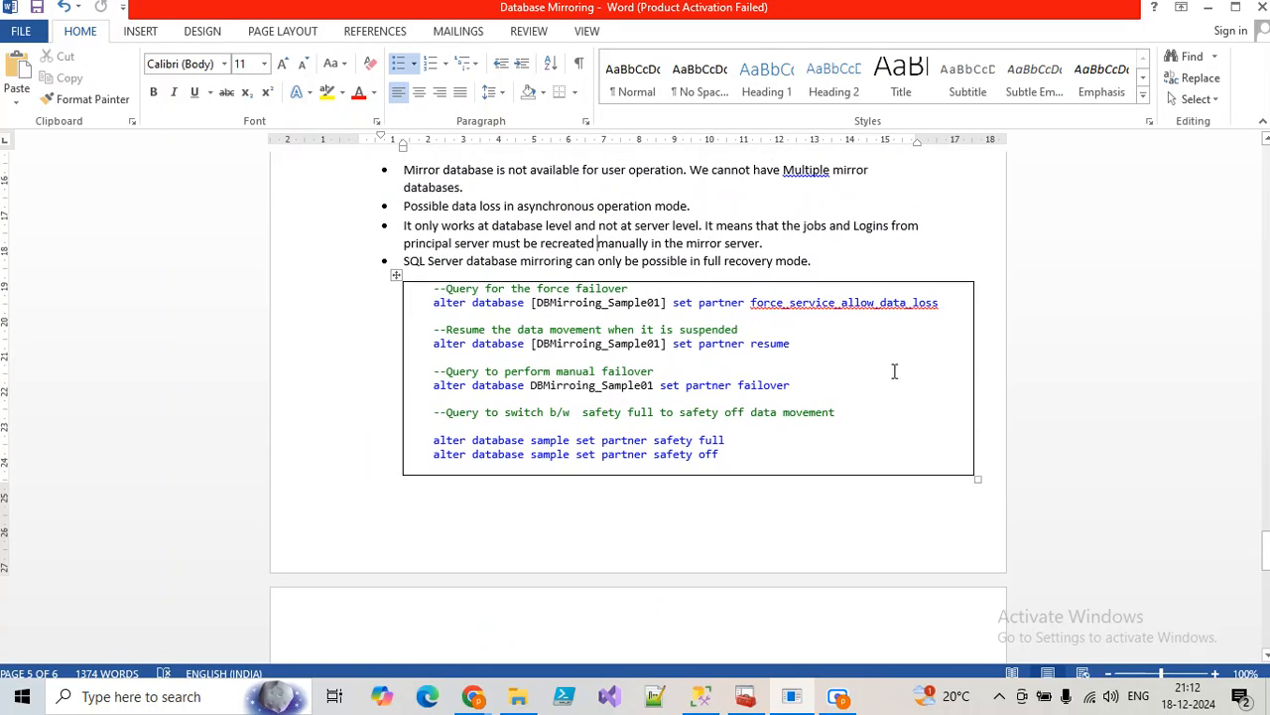
{"action": "left_click", "coordinate": [417, 308]}
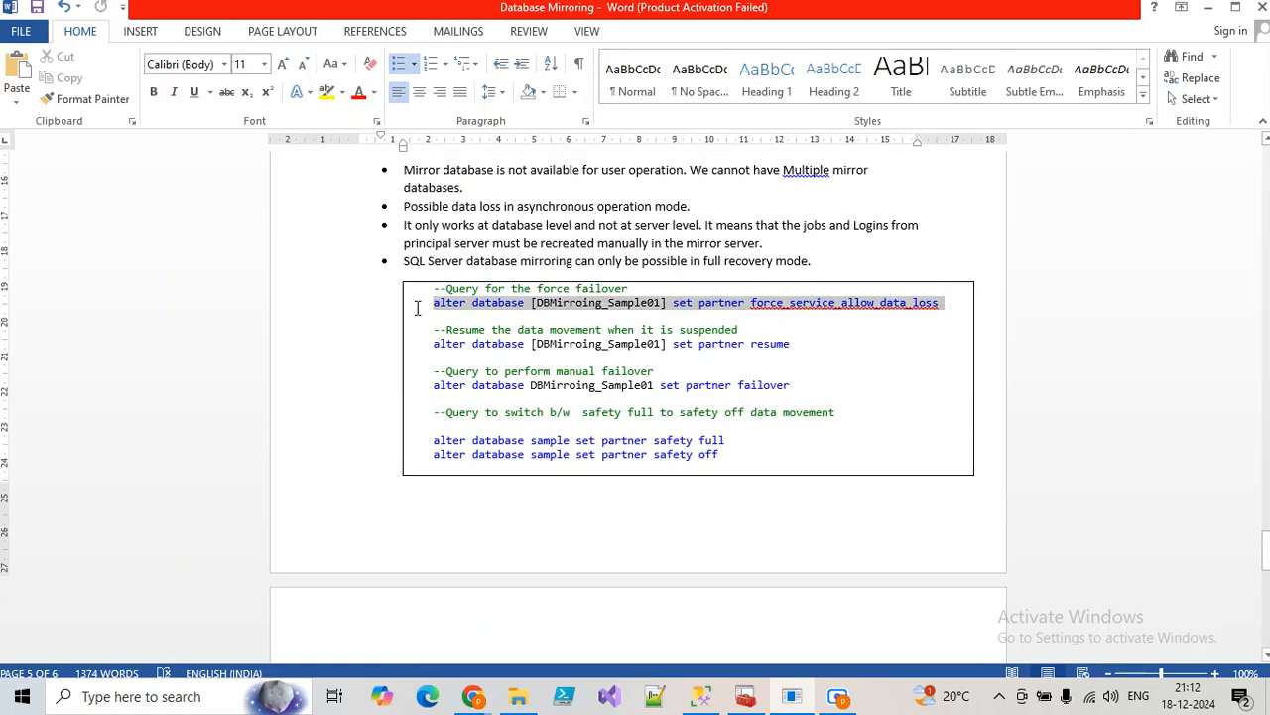
{"action": "left_click", "coordinate": [793, 344]}
{"action": "left_click_drag", "start_coordinate": [795, 344], "coordinate": [431, 345]}
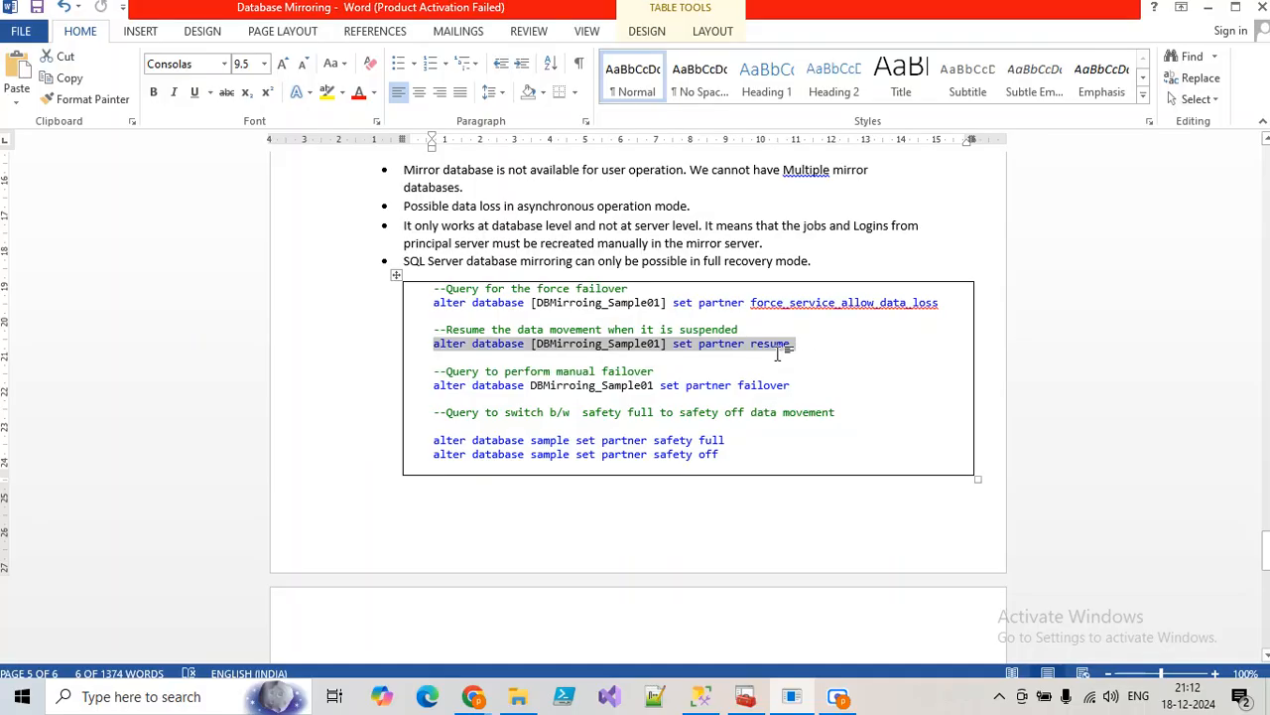
{"action": "left_click", "coordinate": [793, 345]}
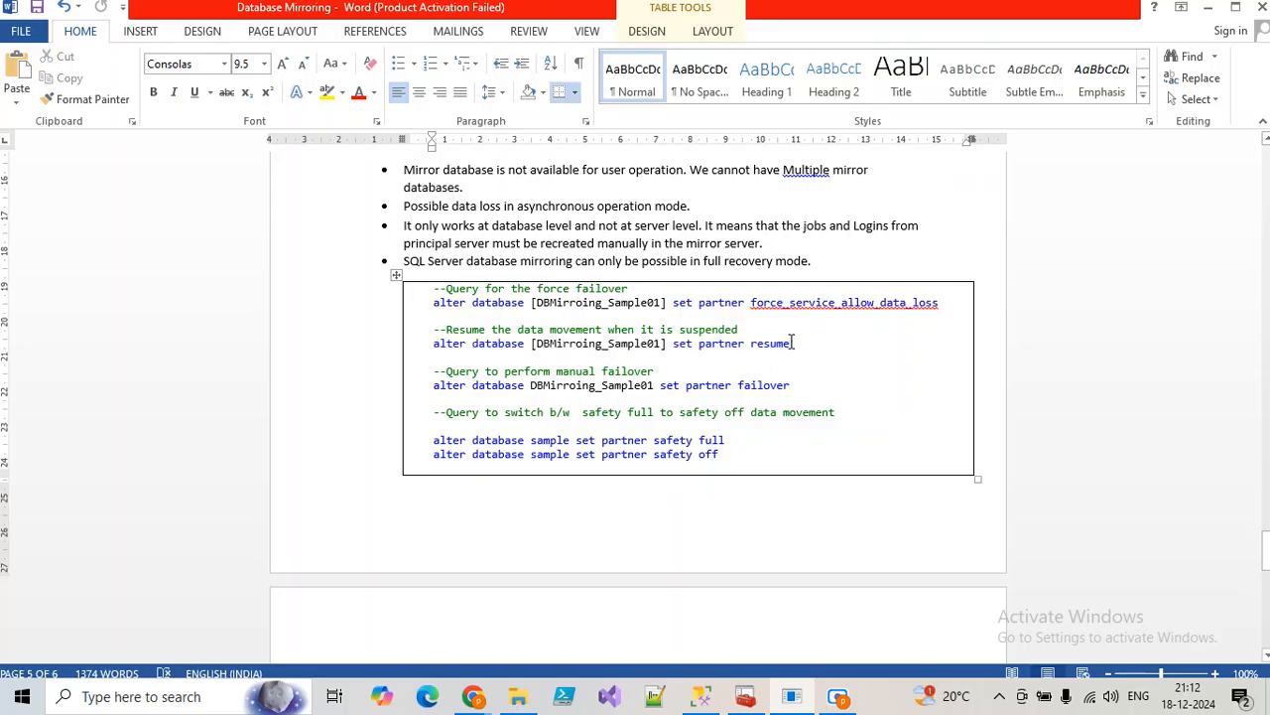
{"action": "left_click_drag", "start_coordinate": [797, 345], "coordinate": [434, 344]}
{"action": "key", "text": "ctrl+c"}
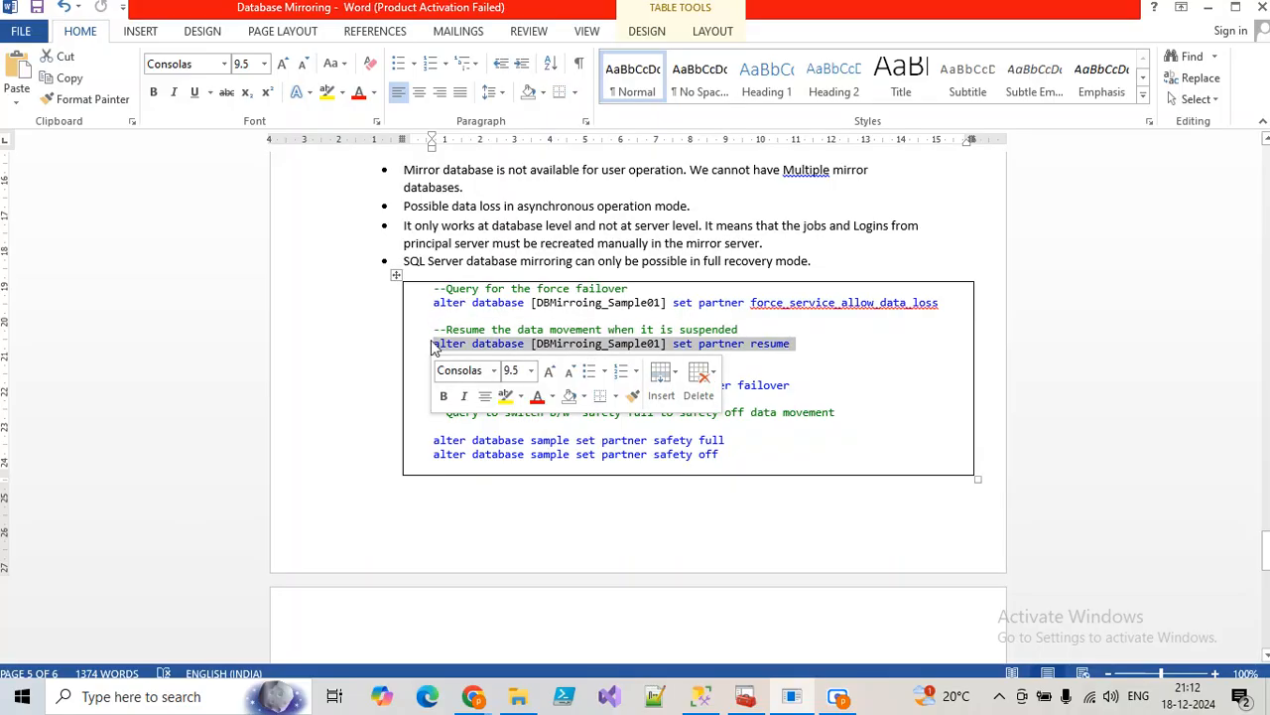
Switch to SQL Server Configuration Manager with the SQL Server Services list in view.
{"action": "left_click", "coordinate": [745, 696]}
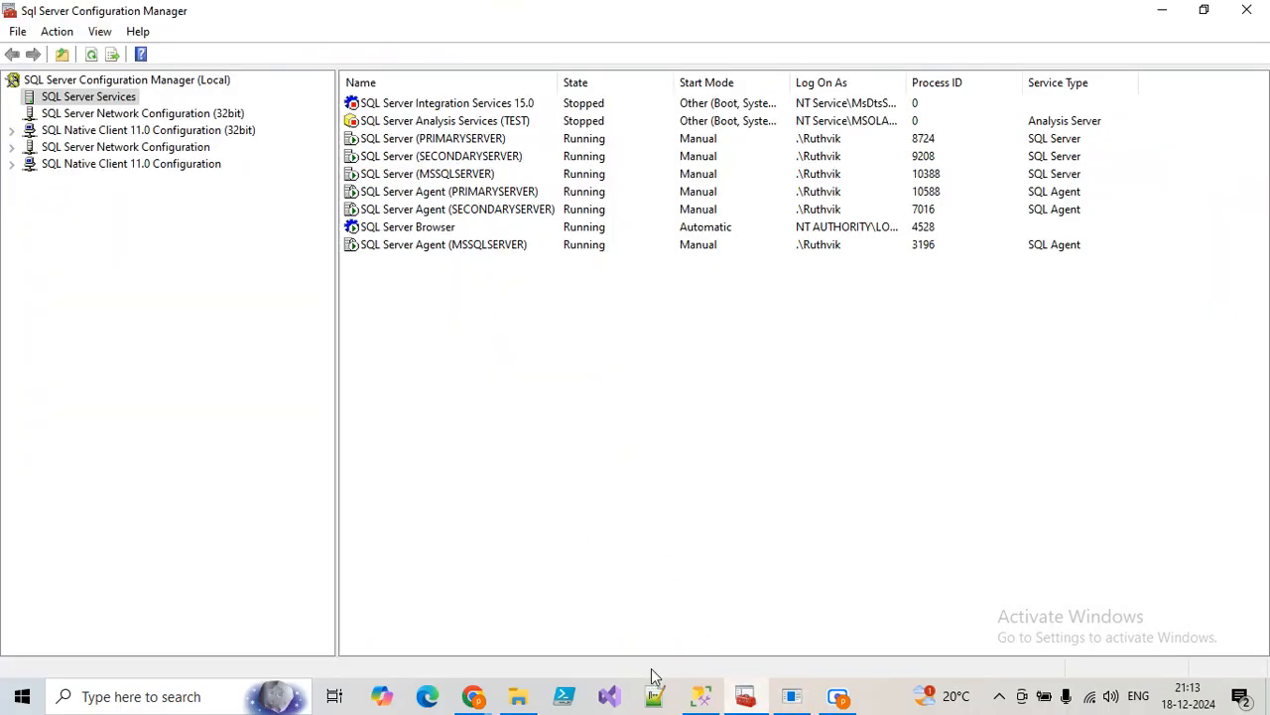
{"action": "left_click", "coordinate": [701, 696]}
{"action": "left_click", "coordinate": [700, 696]}
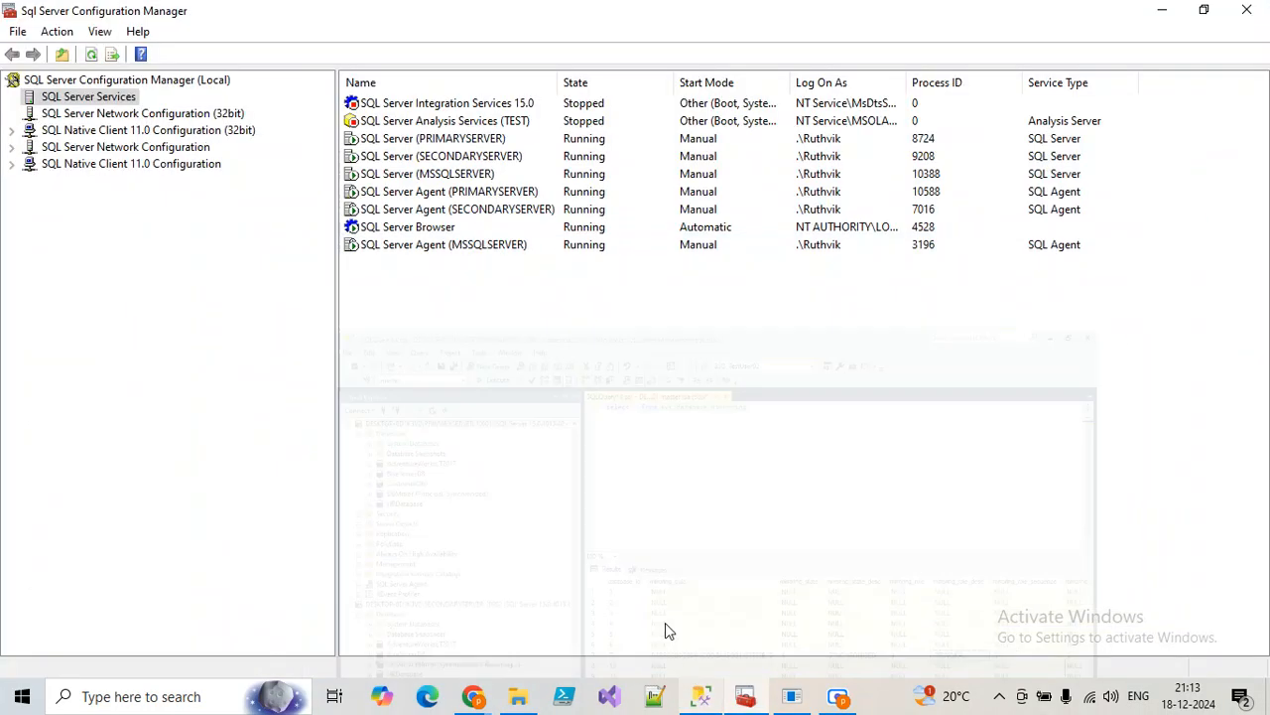
{"action": "right_click", "coordinate": [466, 144]}
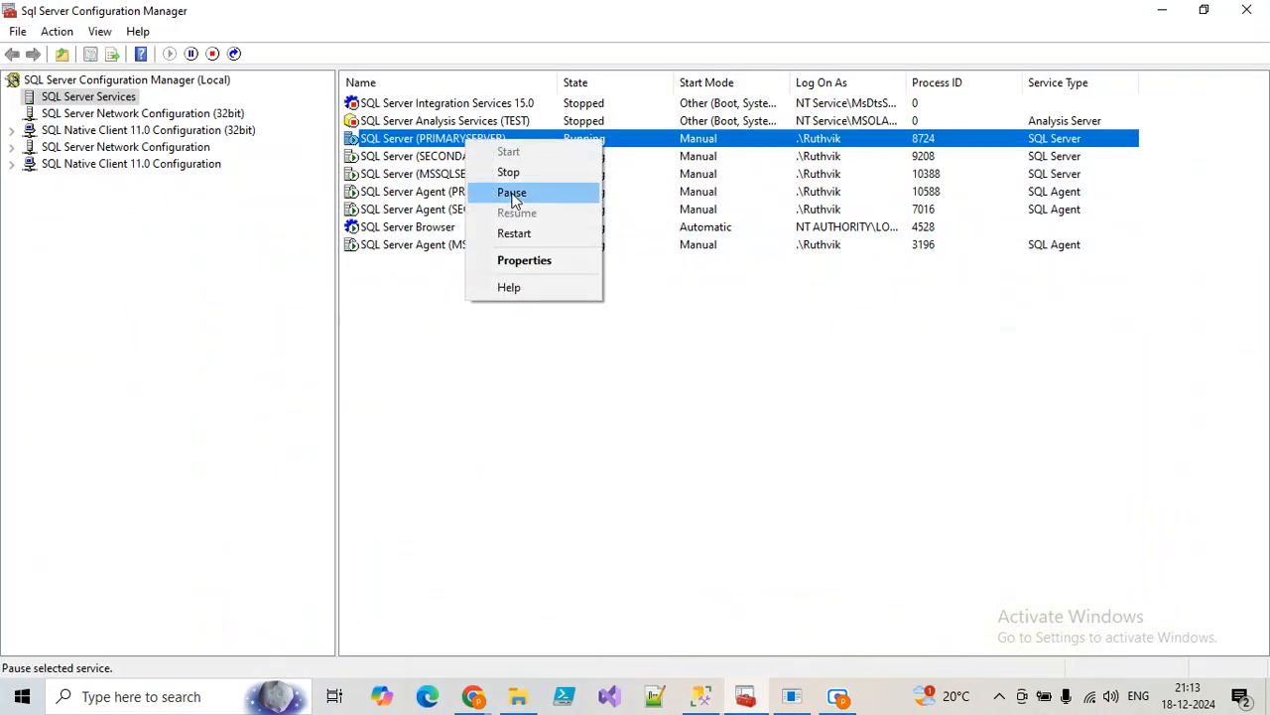
{"action": "left_click", "coordinate": [508, 171]}
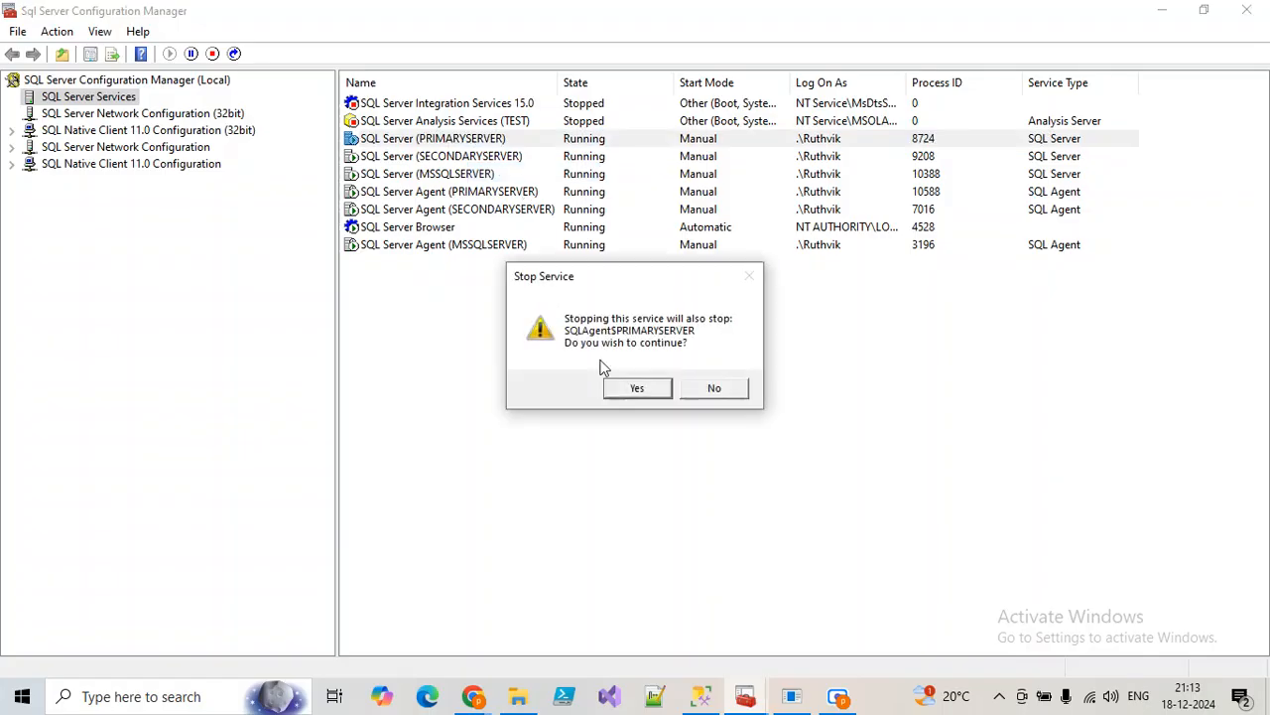
{"action": "left_click", "coordinate": [740, 392]}
Restart the SQL Server (PRIMARYSERVER) service.
{"action": "right_click", "coordinate": [476, 147]}
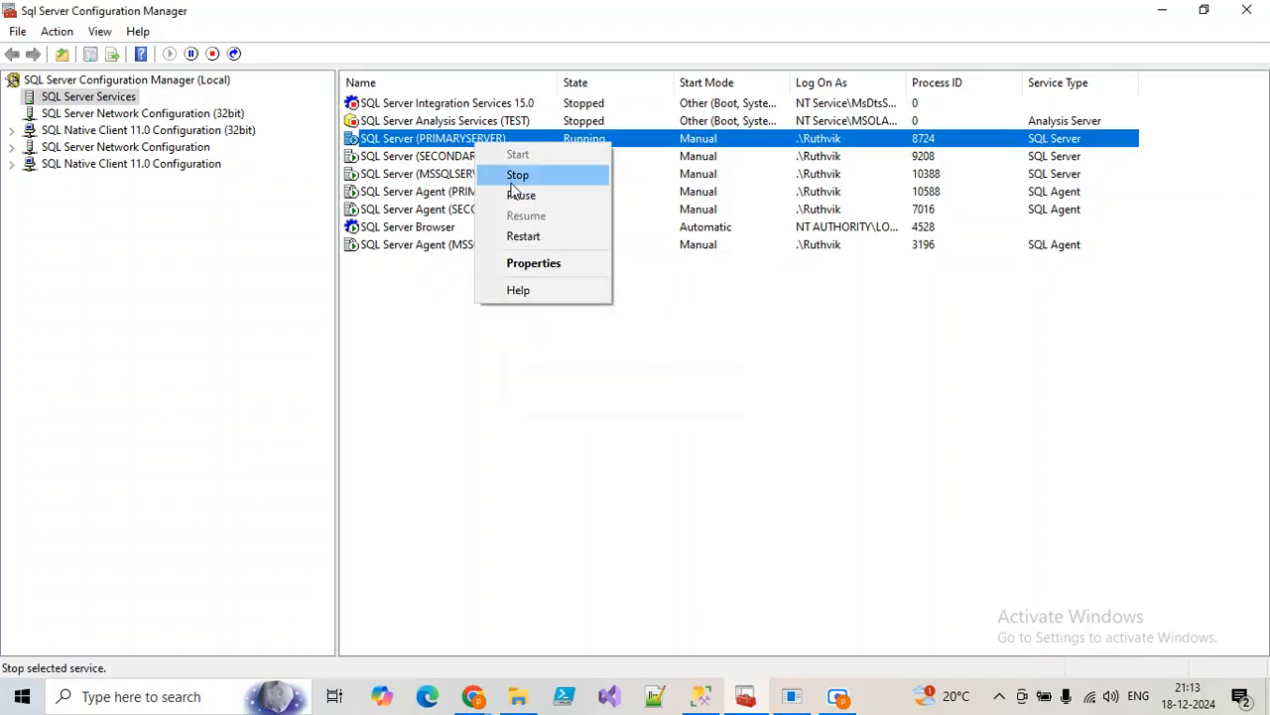
{"action": "left_click", "coordinate": [542, 236]}
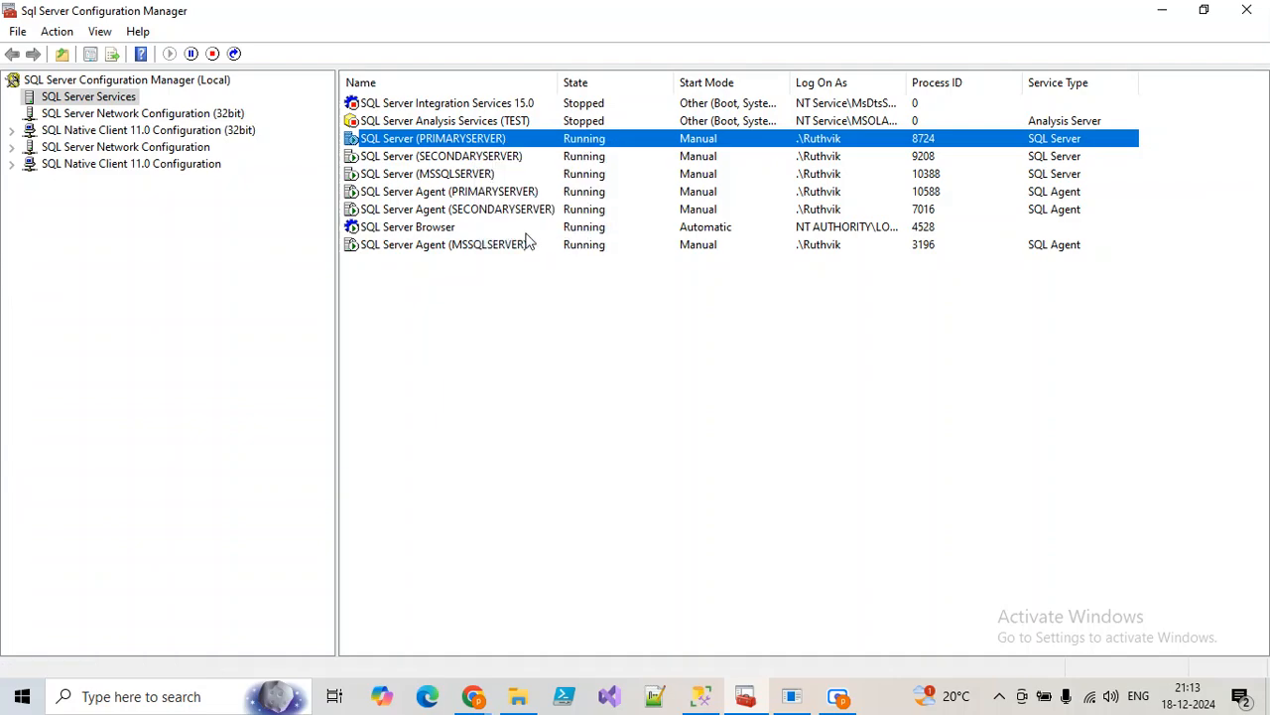
Switch back to SQL Server Management Studio and refresh PRIMARYSERVER's Databases folder to check DBMirror's status.
{"action": "left_click", "coordinate": [700, 696]}
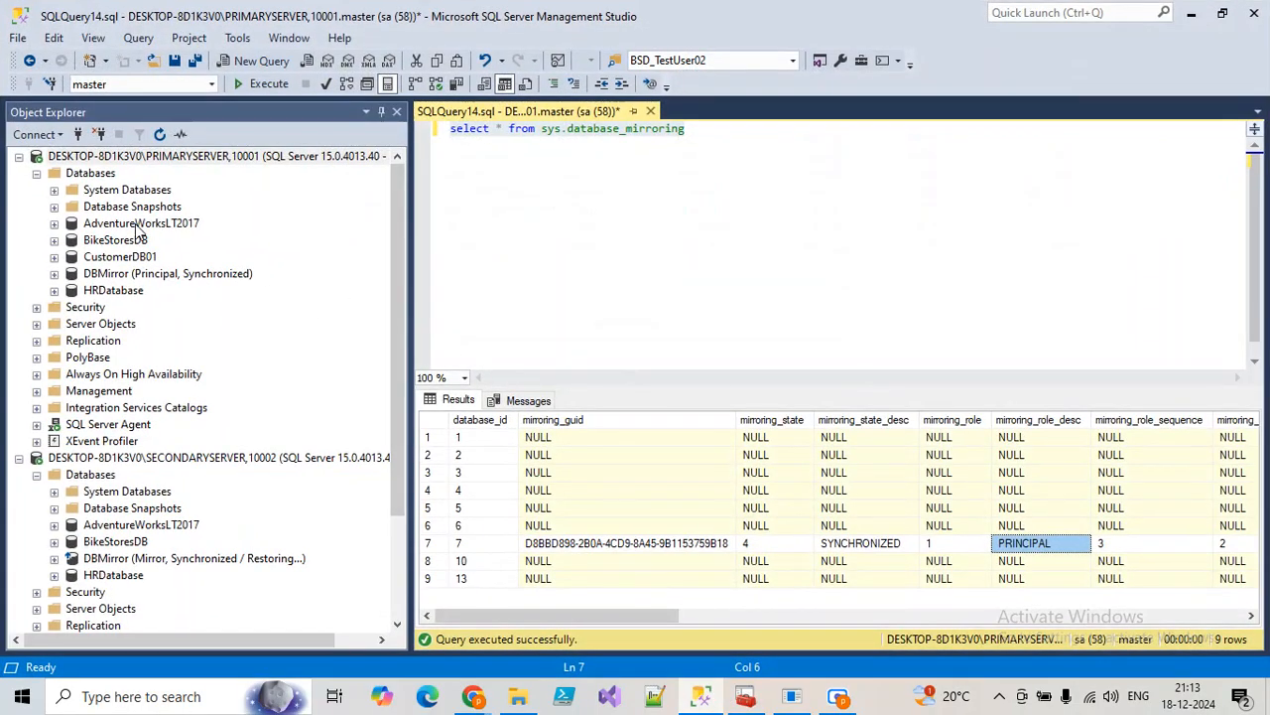
{"action": "left_click", "coordinate": [99, 175]}
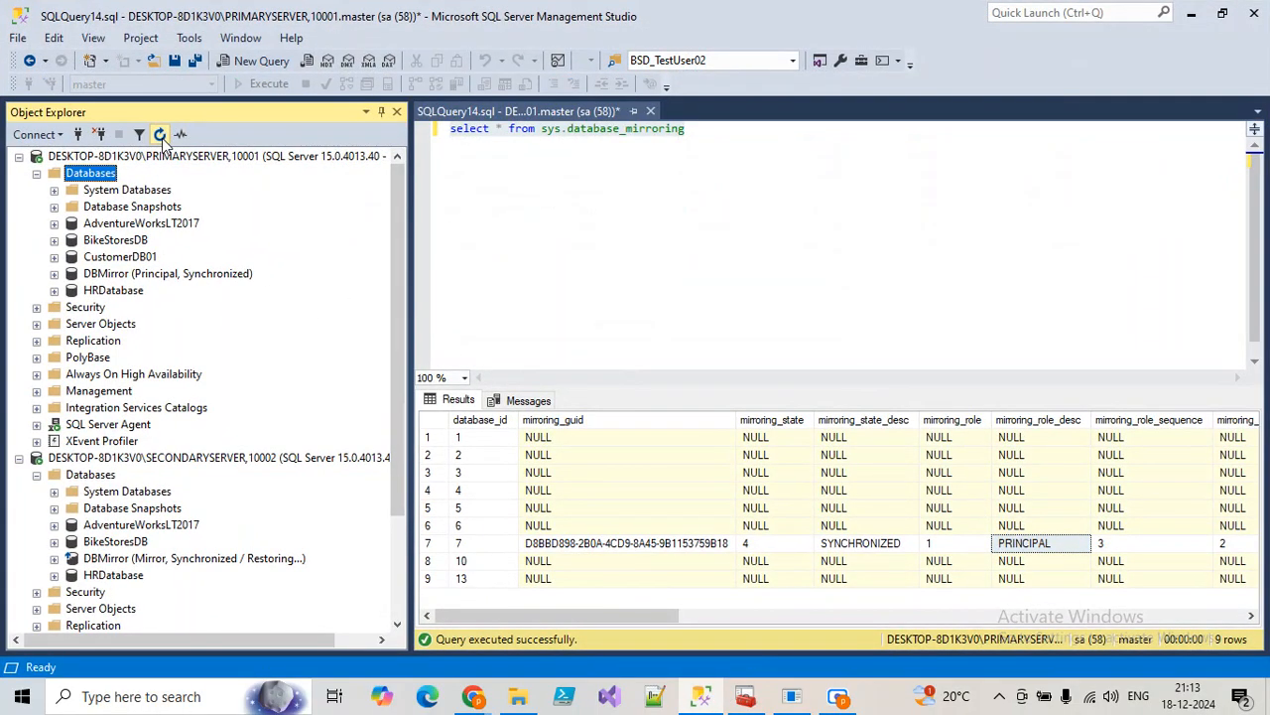
{"action": "left_click", "coordinate": [160, 136]}
{"action": "left_click", "coordinate": [160, 136]}
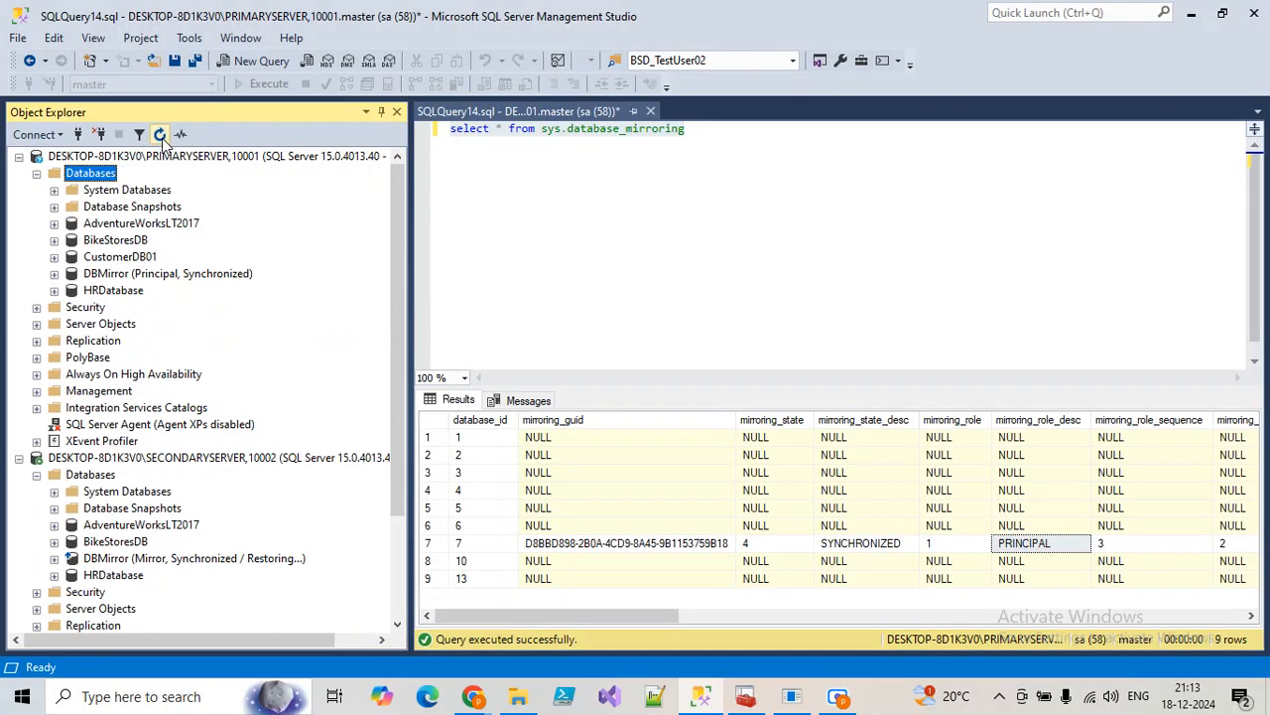
{"action": "left_click", "coordinate": [160, 136]}
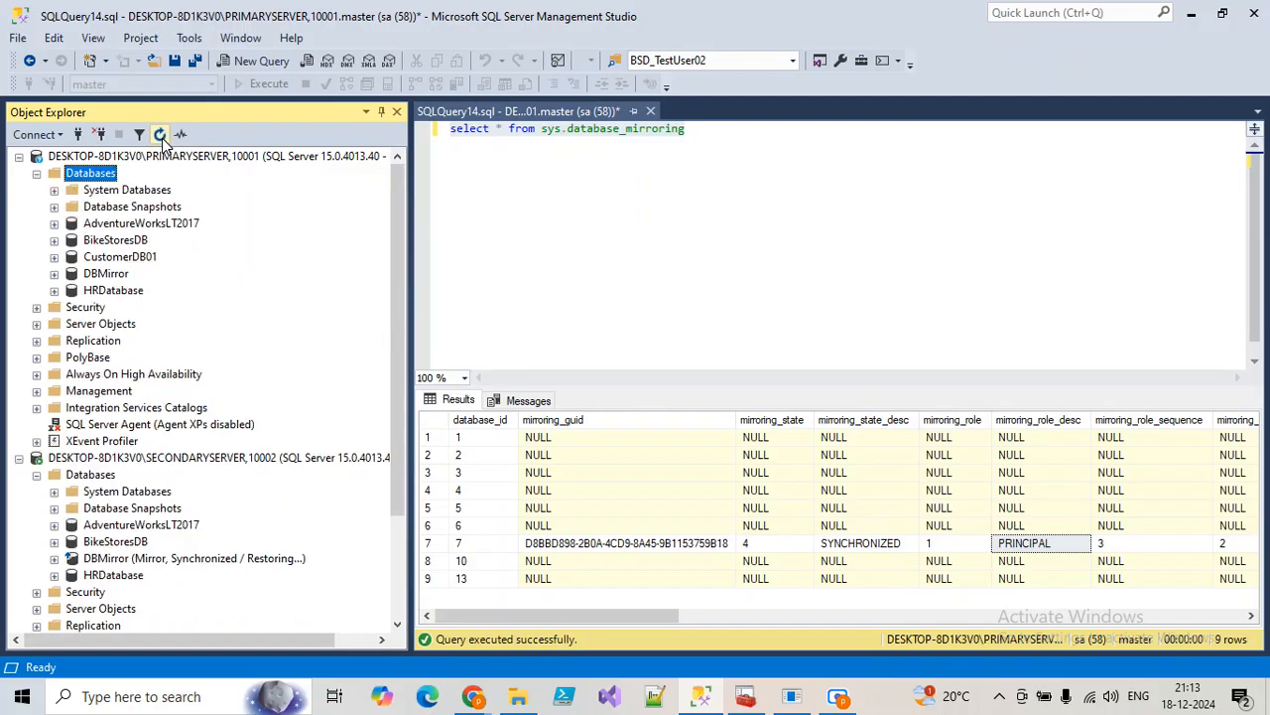
{"action": "left_click", "coordinate": [160, 136]}
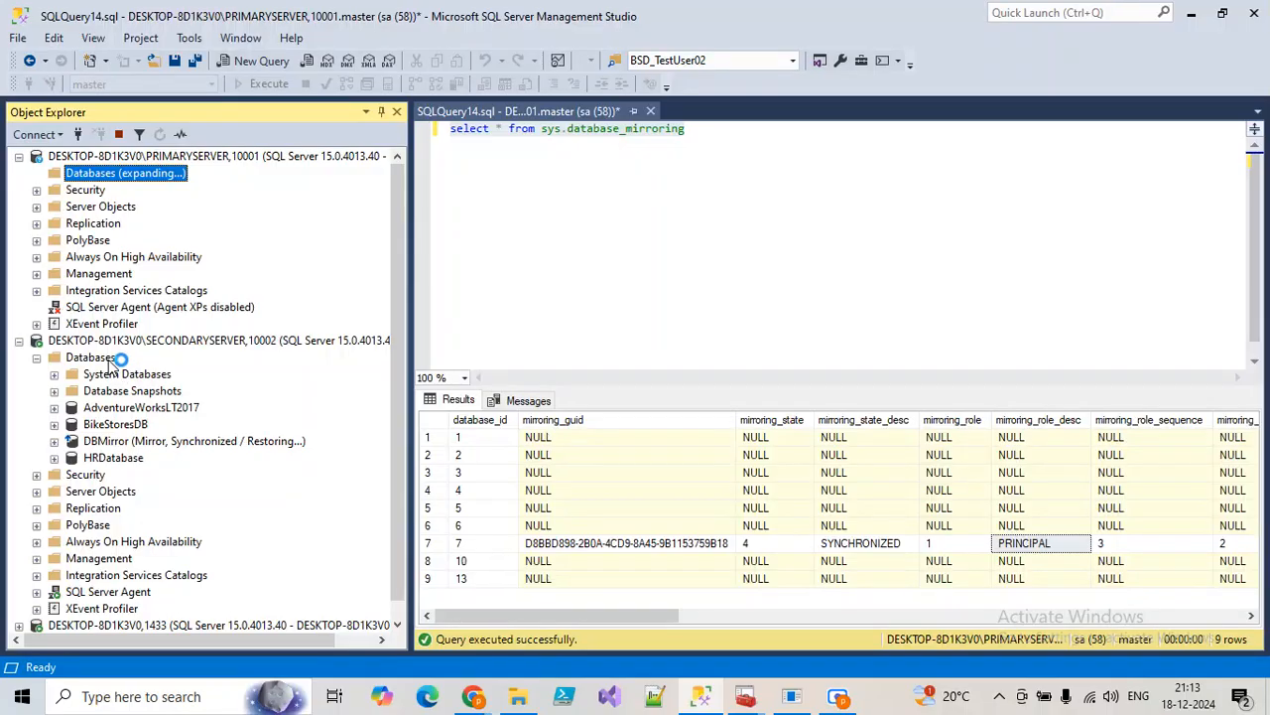
Refresh SECONDARYSERVER's databases, check the DBMirror status there, and refresh PRIMARYSERVER's databases again.
{"action": "left_click", "coordinate": [110, 362]}
{"action": "left_click", "coordinate": [159, 136]}
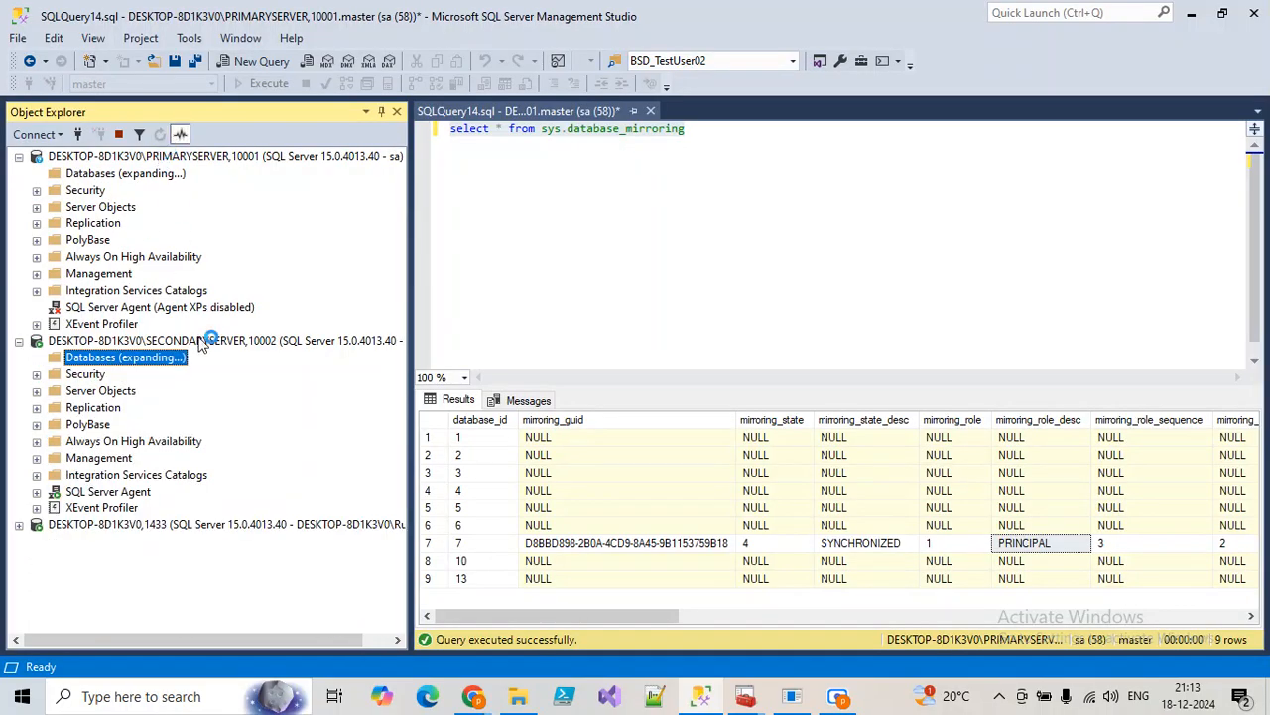
{"action": "left_click", "coordinate": [210, 443]}
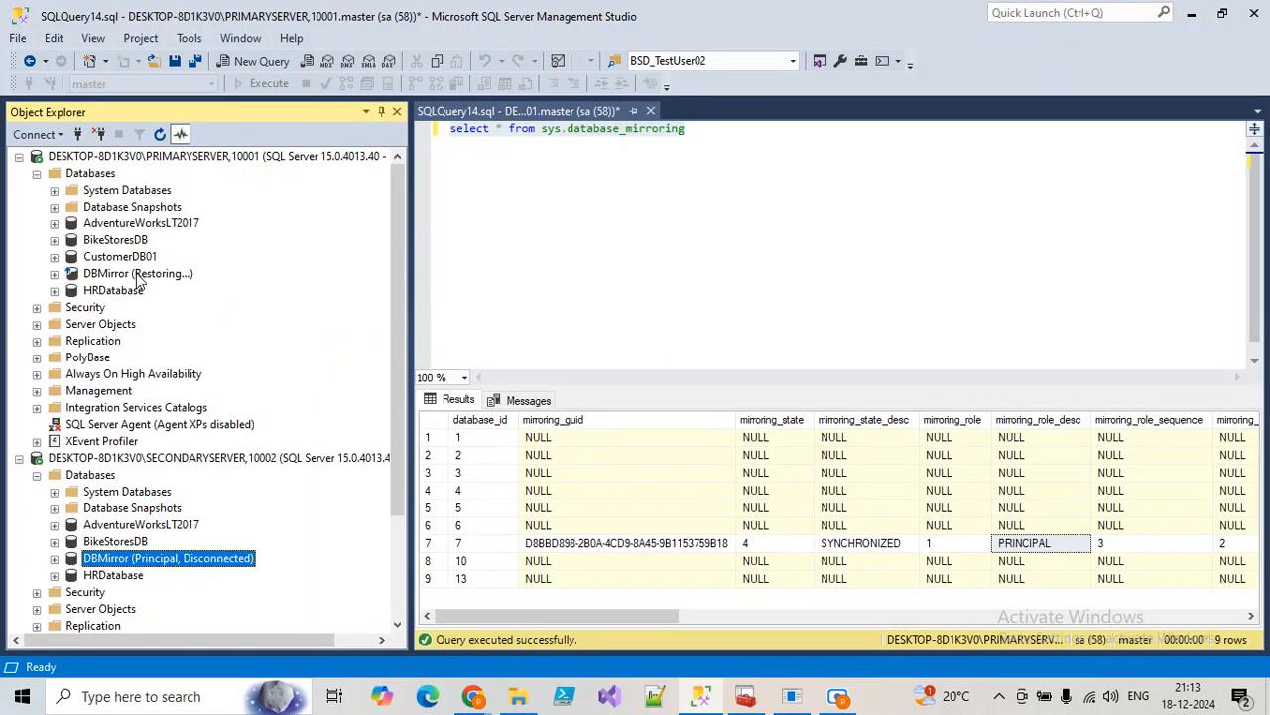
{"action": "left_click", "coordinate": [97, 175]}
{"action": "left_click", "coordinate": [159, 135]}
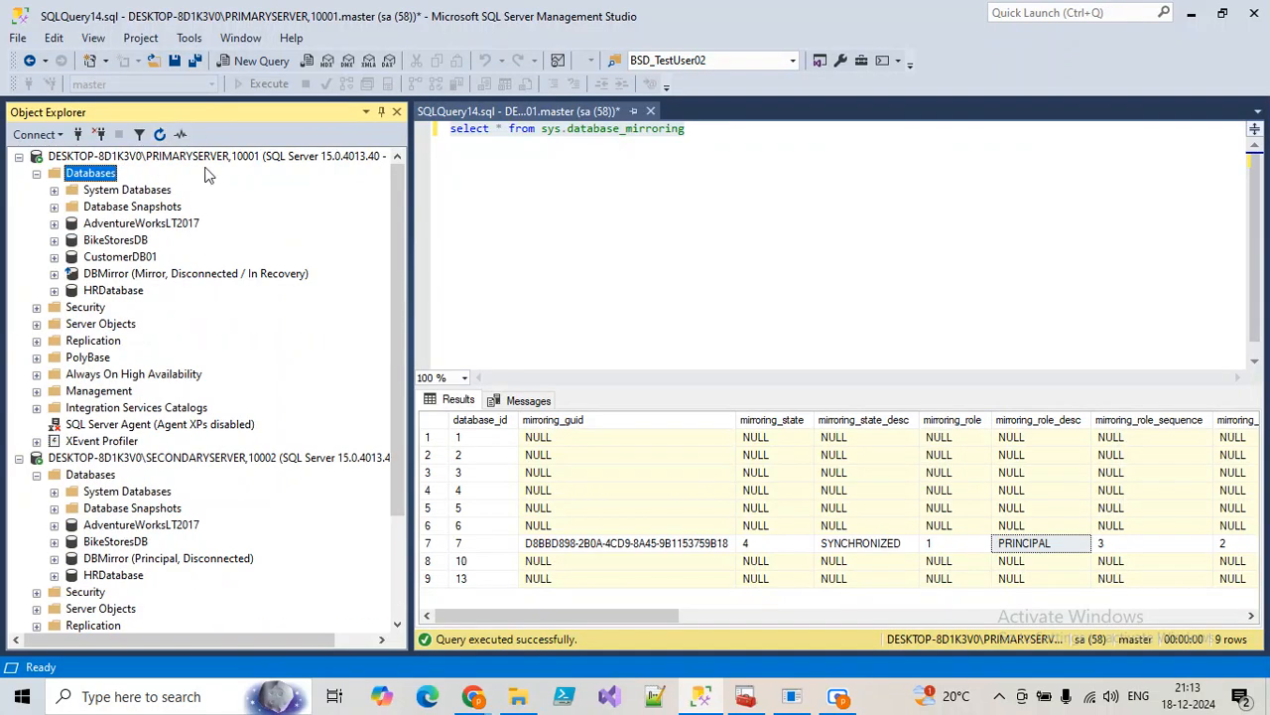
Write "alter database [DBMirror] set partner resume" in a new PRIMARYSERVER query, adapting the copied statement, and select it.
{"action": "left_click", "coordinate": [208, 157]}
{"action": "left_click", "coordinate": [261, 61]}
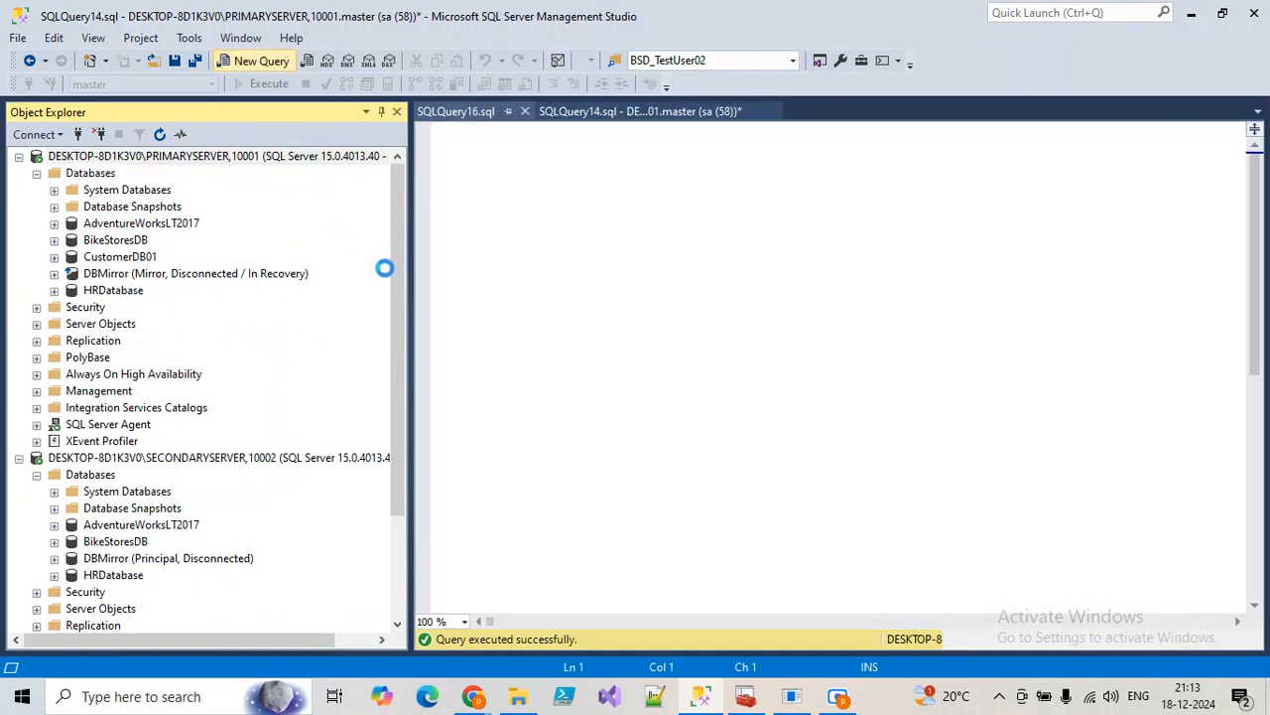
{"action": "key", "text": "ctrl+v"}
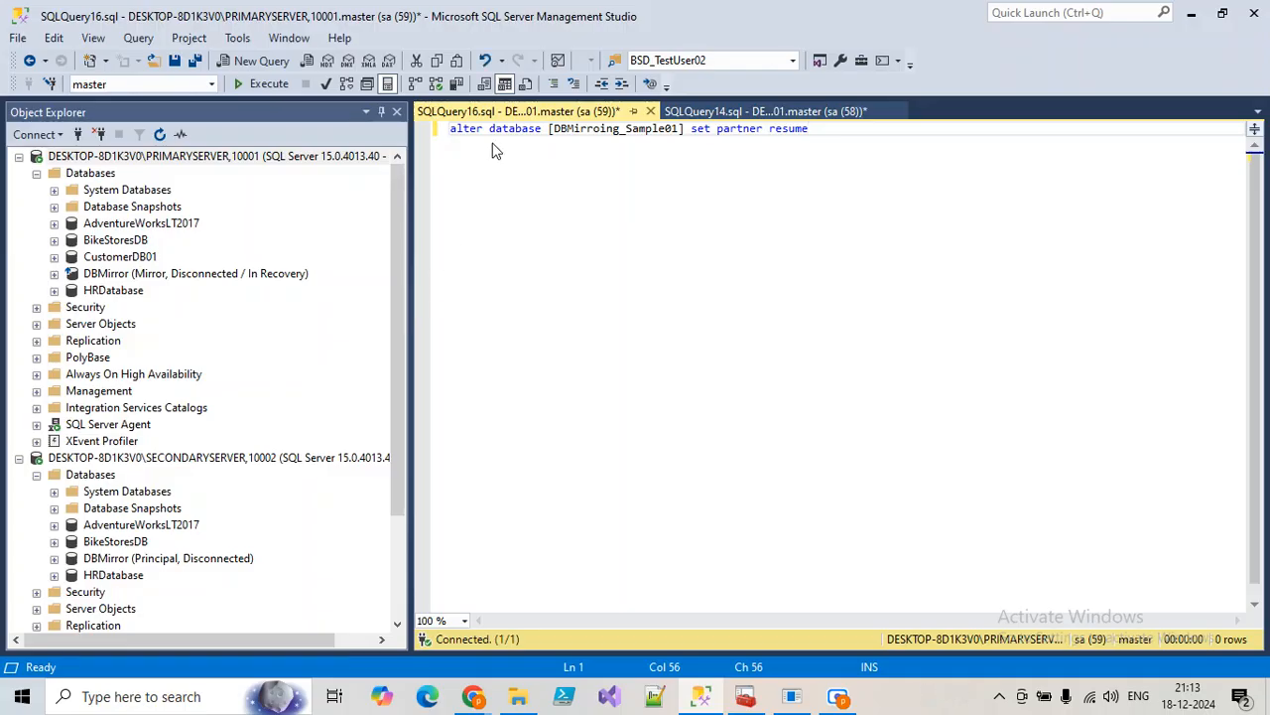
{"action": "left_click", "coordinate": [156, 279]}
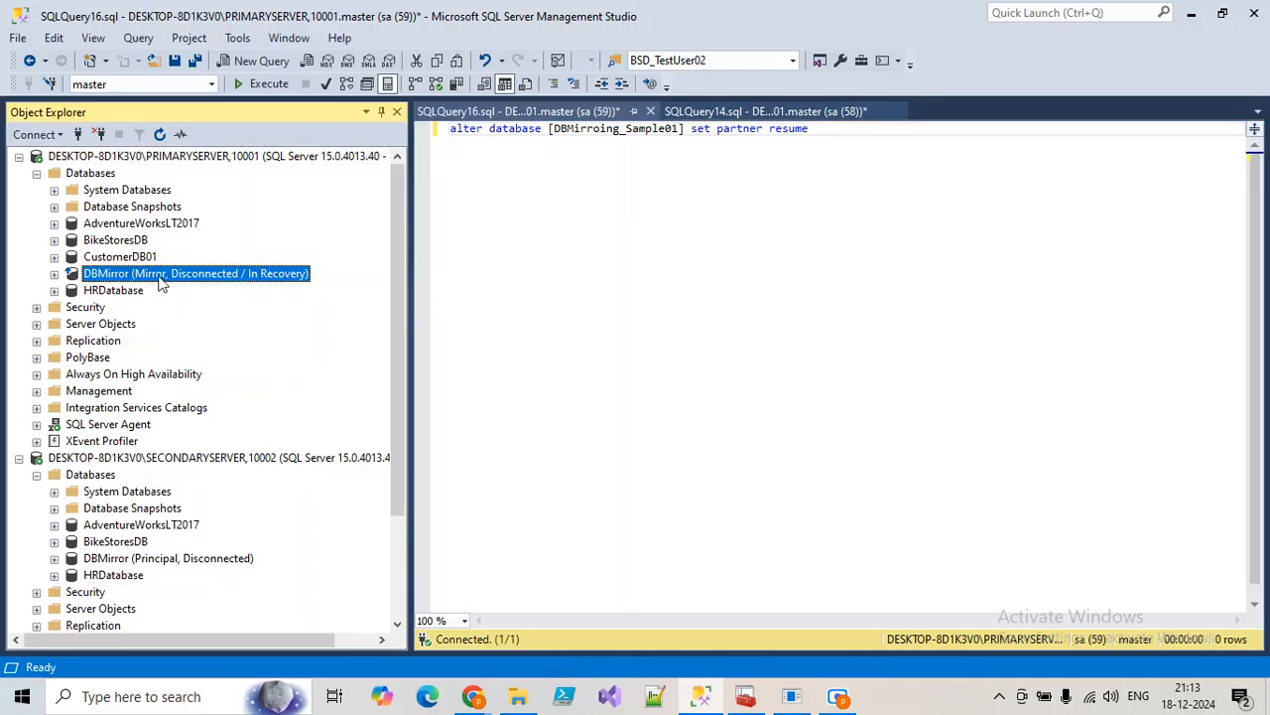
{"action": "double_click", "coordinate": [600, 130]}
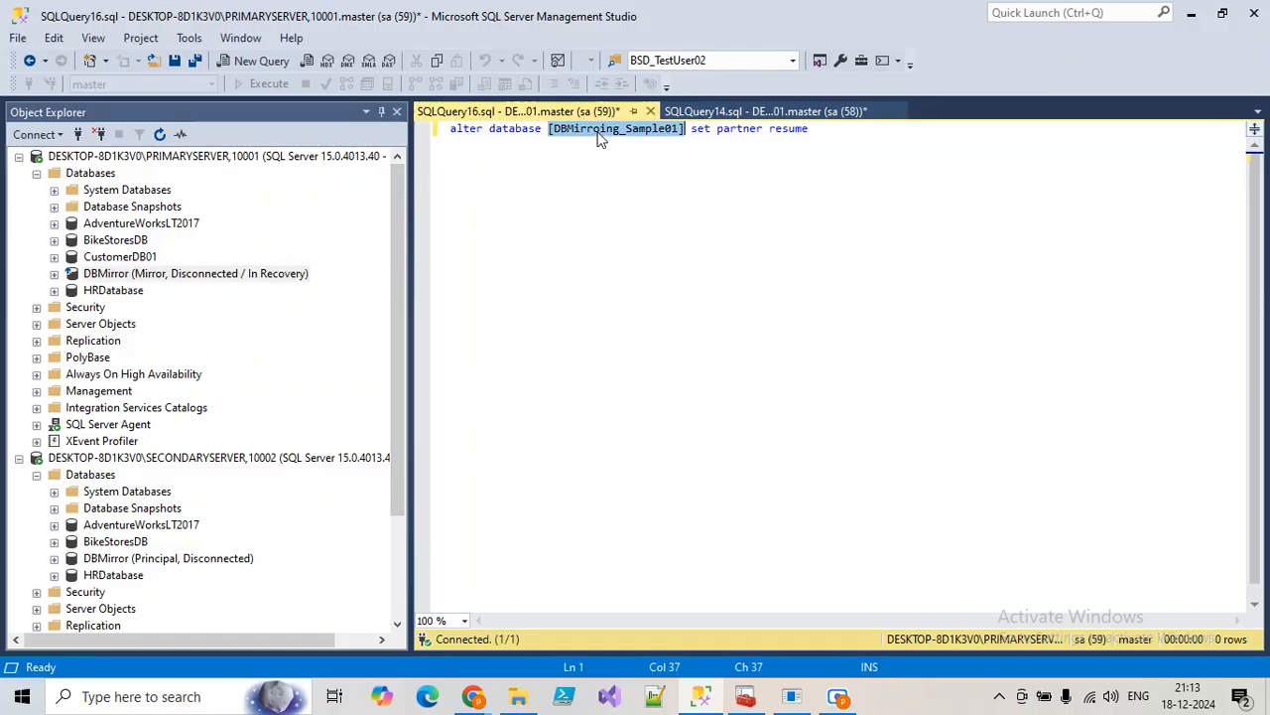
{"action": "type", "text": "[DBMirror]"}
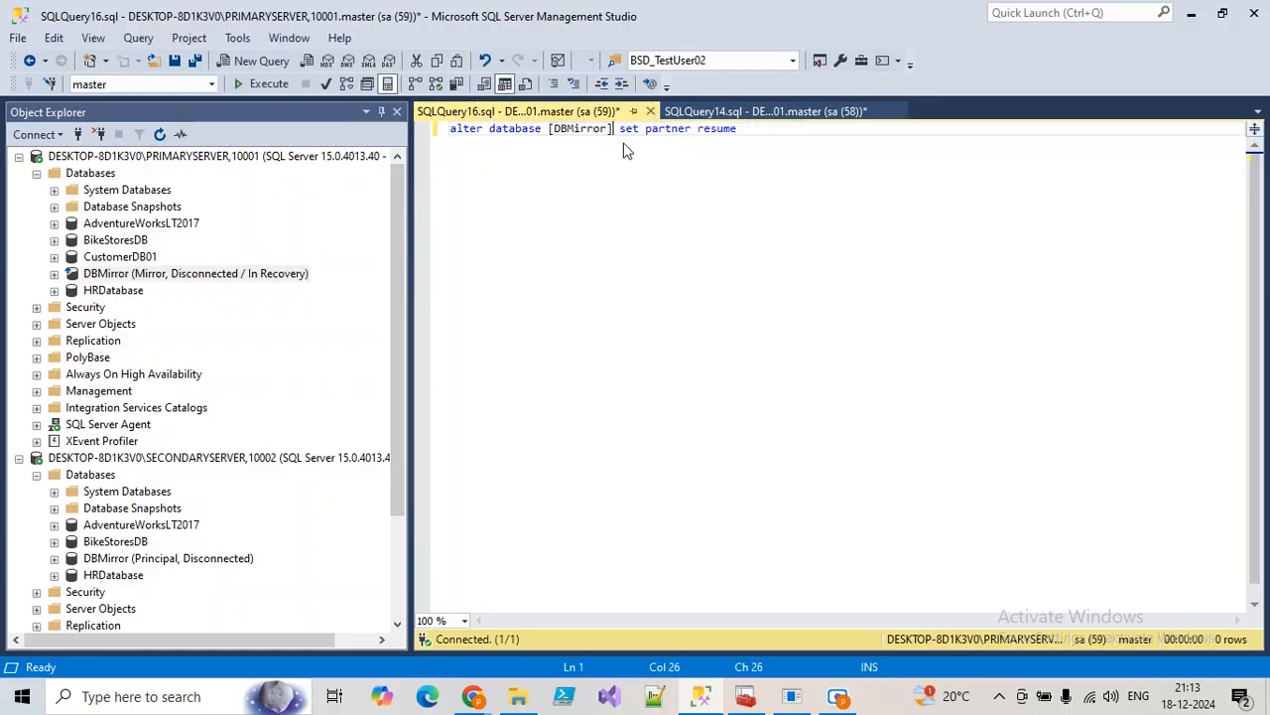
{"action": "left_click_drag", "start_coordinate": [740, 139], "coordinate": [451, 130]}
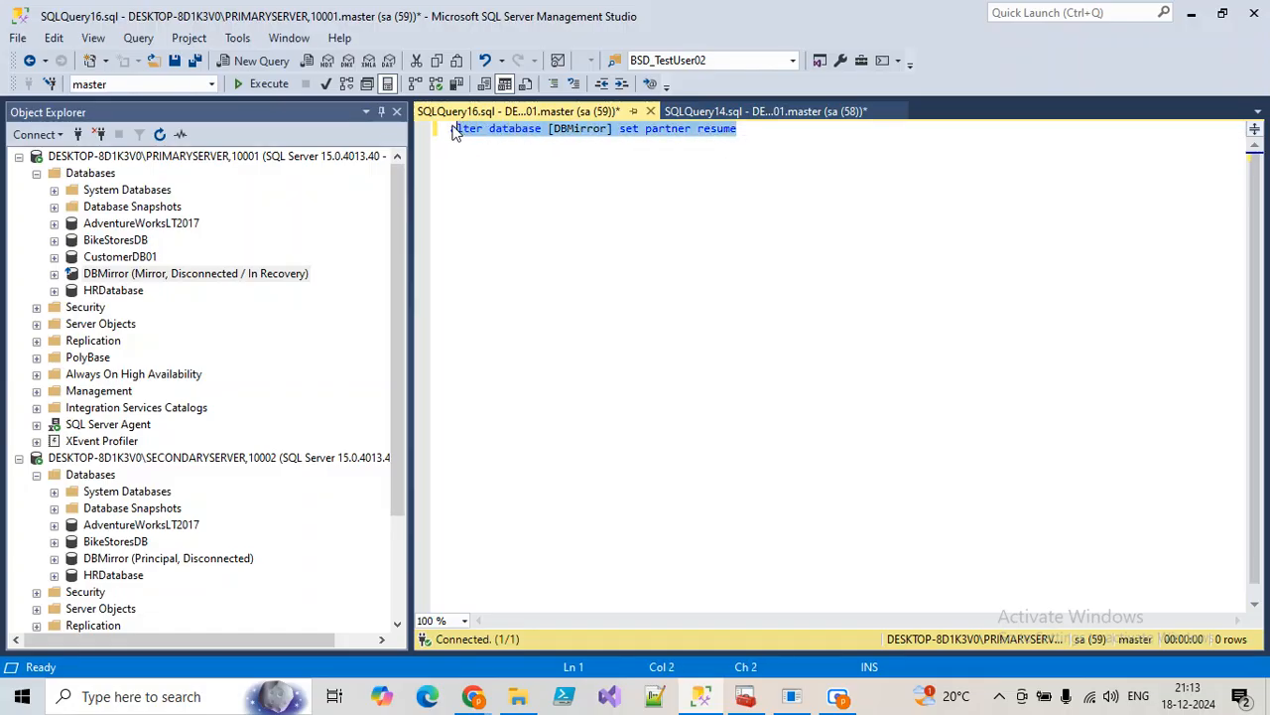
Run the partner resume statement and refresh the Databases folders of PRIMARYSERVER and SECONDARYSERVER to check DBMirror's status.
{"action": "left_click", "coordinate": [266, 85]}
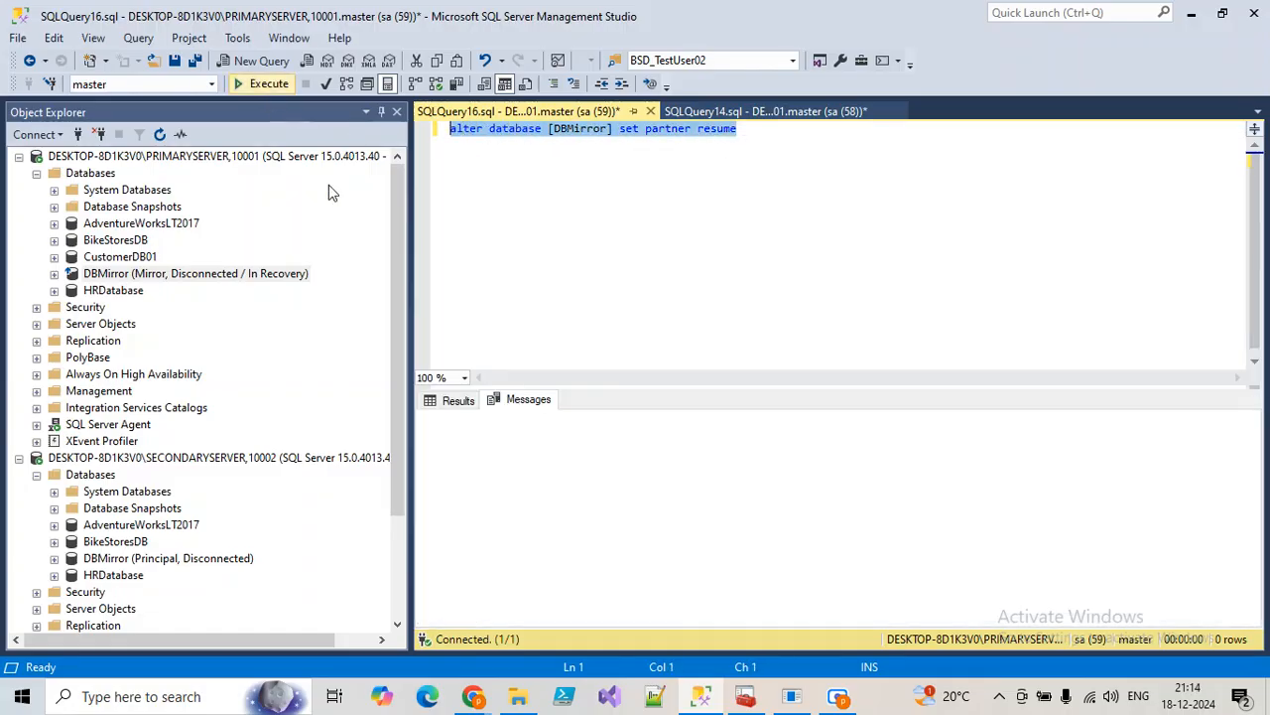
{"action": "left_click", "coordinate": [90, 173]}
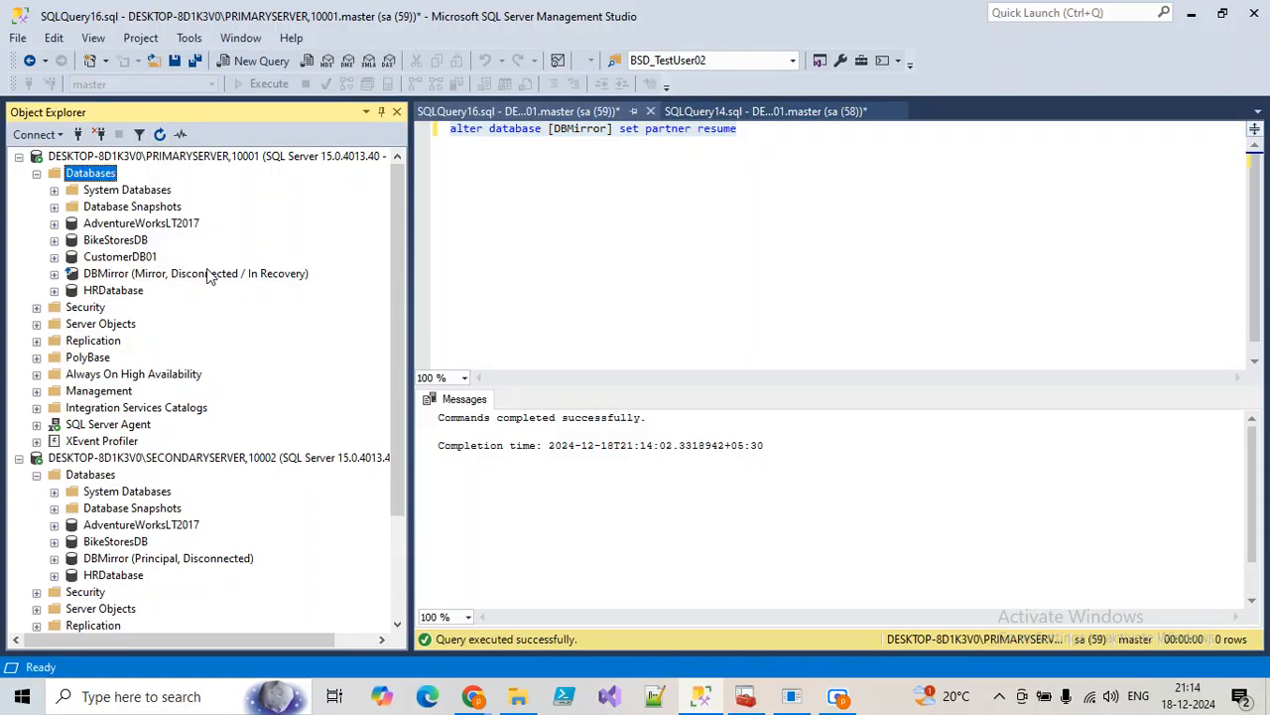
{"action": "left_click", "coordinate": [161, 134]}
{"action": "left_click", "coordinate": [104, 475]}
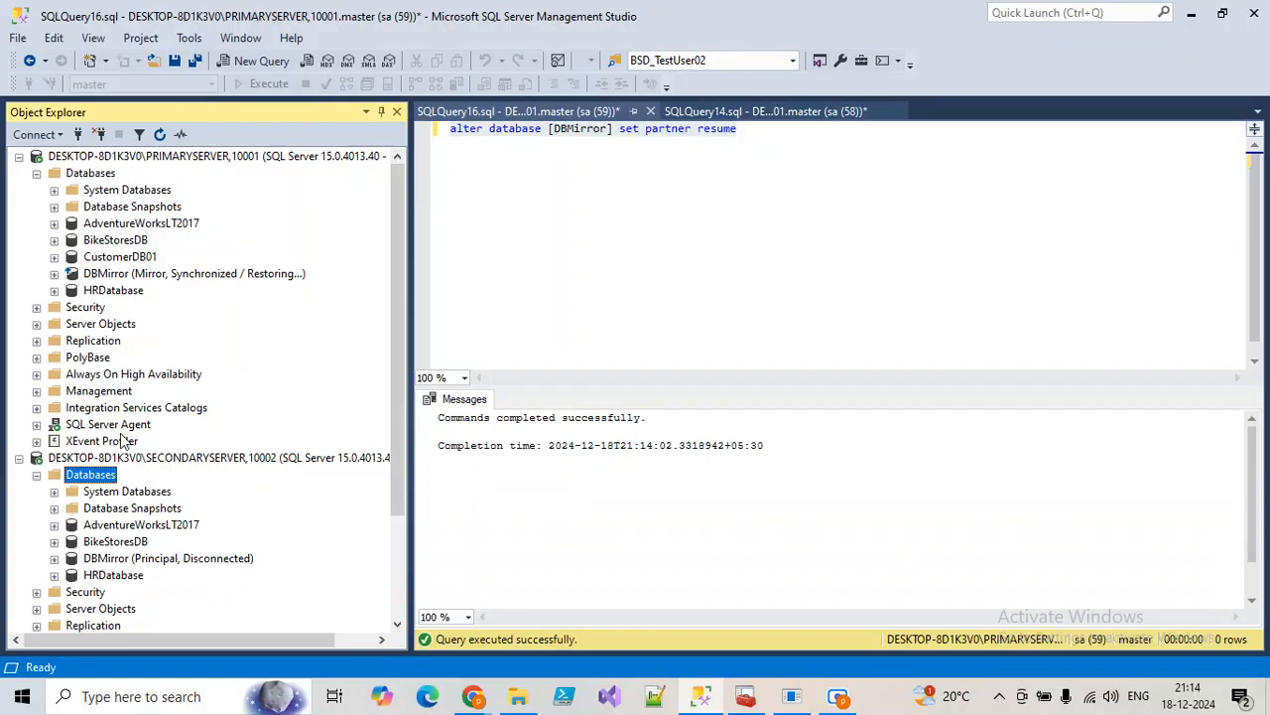
{"action": "left_click", "coordinate": [162, 134]}
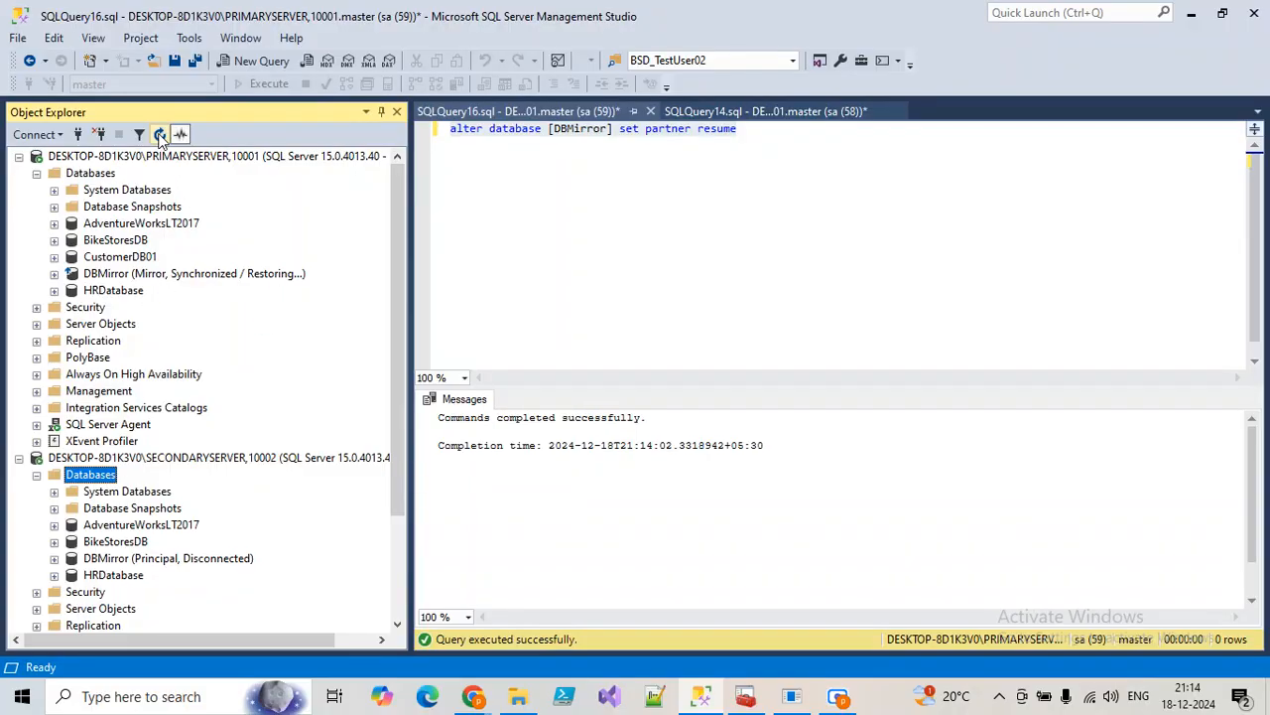
Pause database mirroring in the Mirroring properties of SECONDARYSERVER's DBMirror, keeping high safety with automatic failover, and accept the dialog.
{"action": "left_click", "coordinate": [221, 561]}
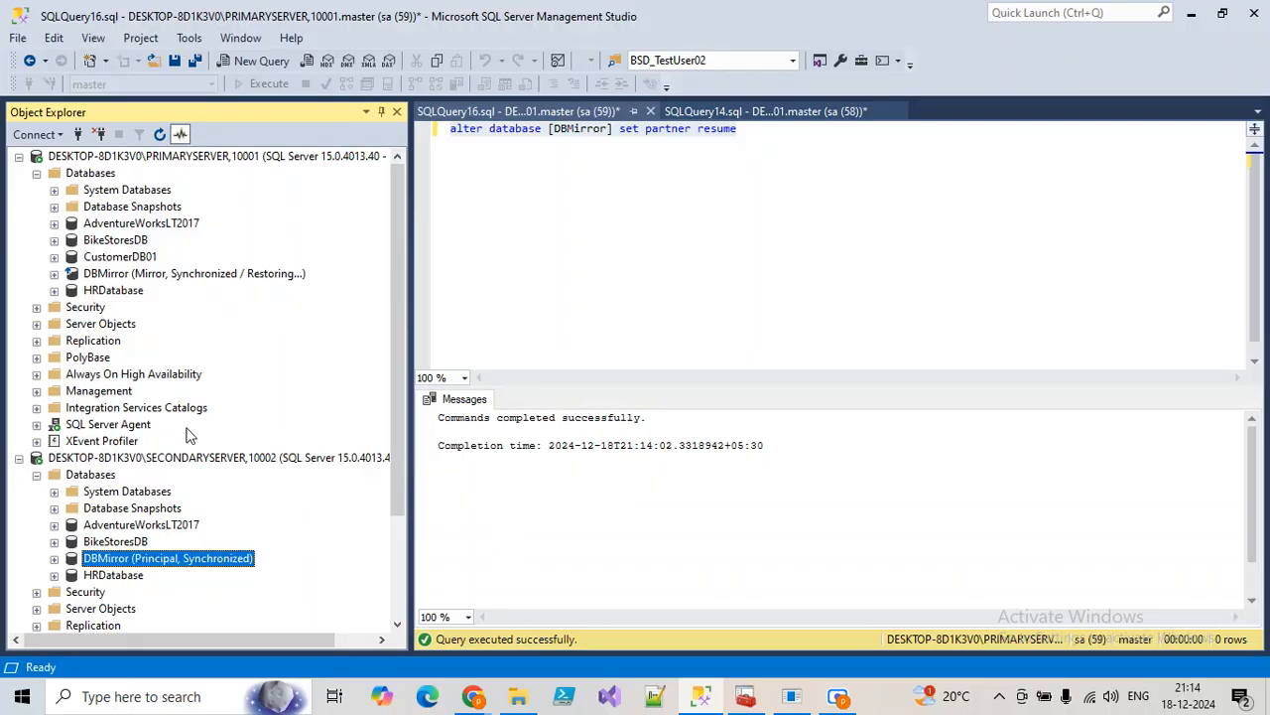
{"action": "right_click", "coordinate": [231, 561]}
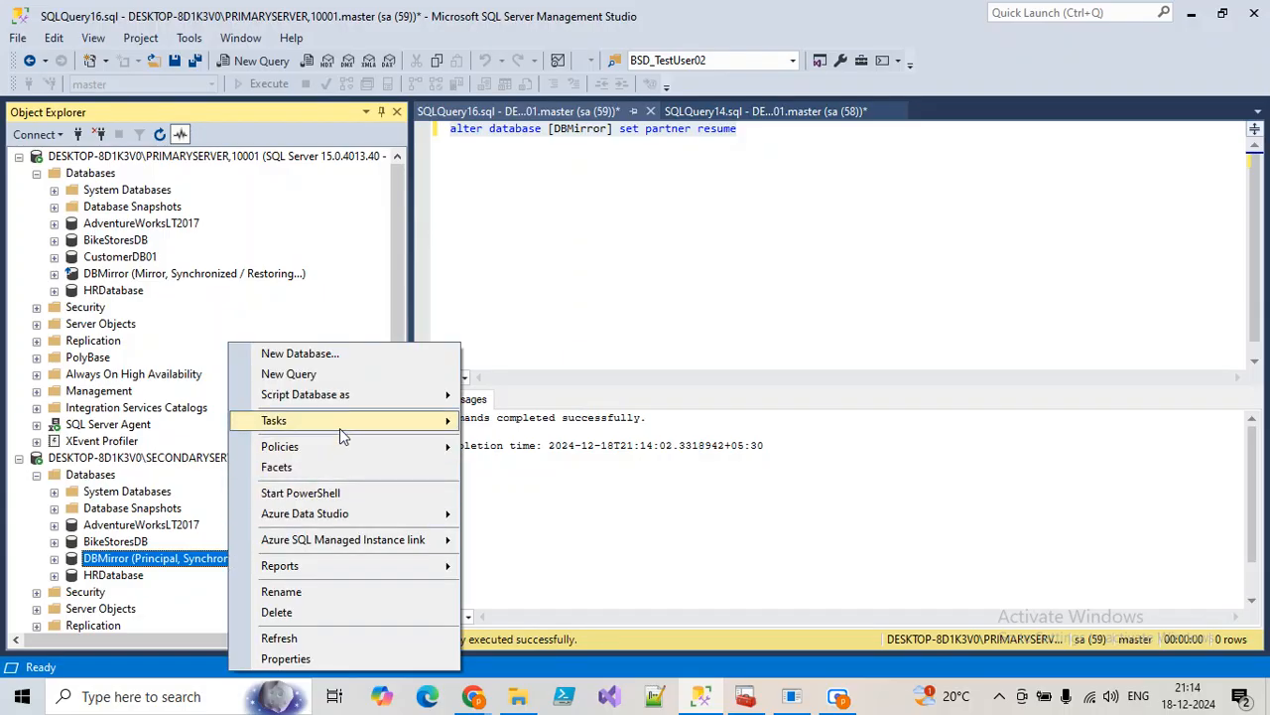
{"action": "mouse_move", "coordinate": [339, 428]}
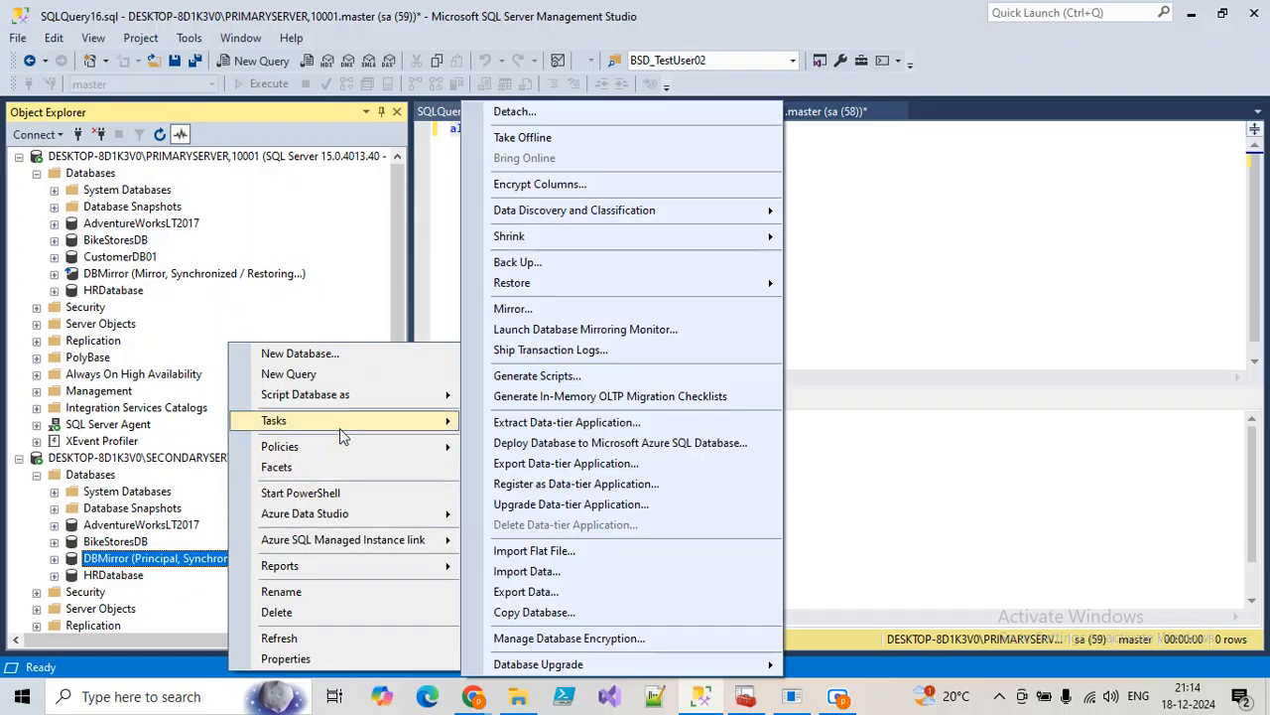
{"action": "left_click", "coordinate": [503, 311]}
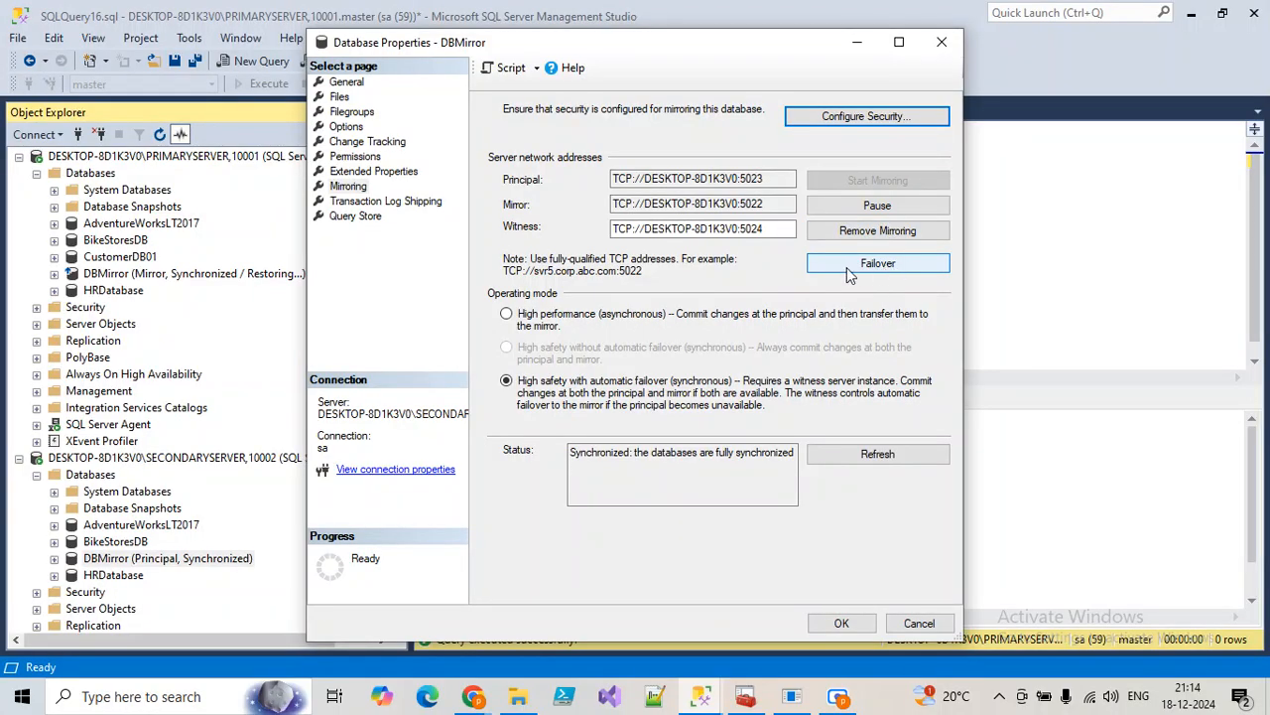
{"action": "left_click", "coordinate": [873, 206]}
{"action": "left_click", "coordinate": [780, 375]}
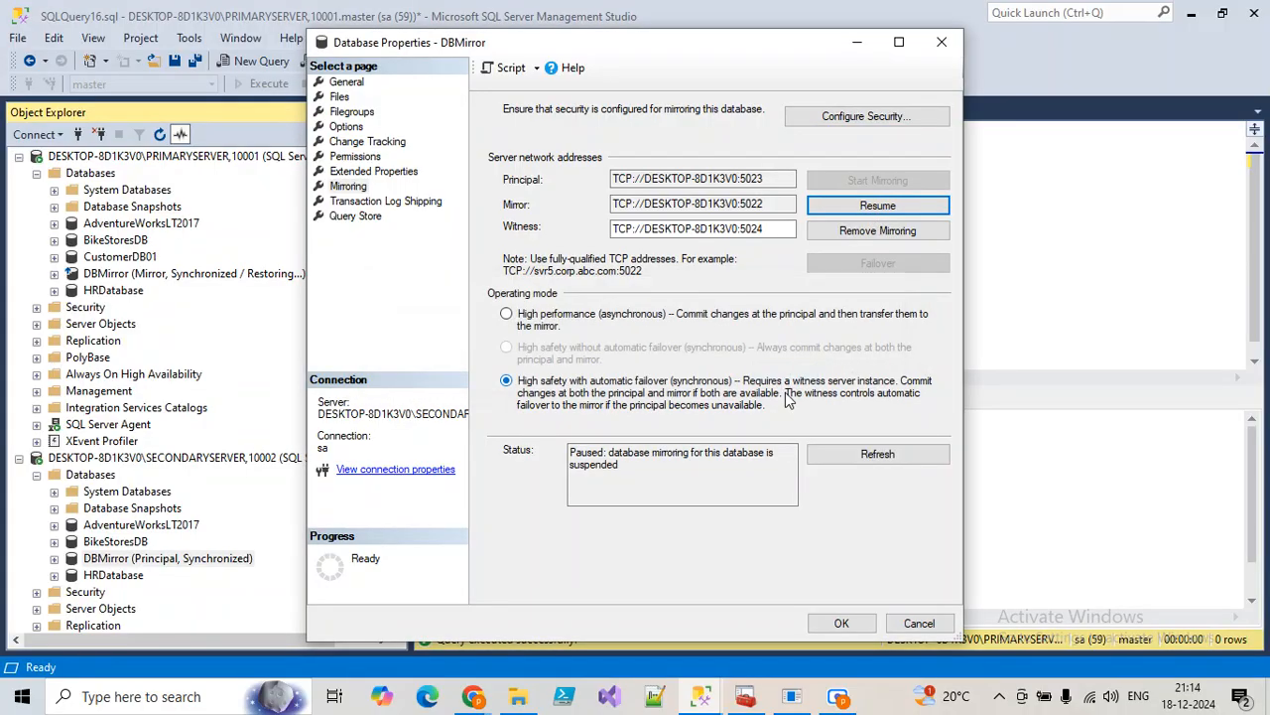
{"action": "left_click", "coordinate": [839, 623]}
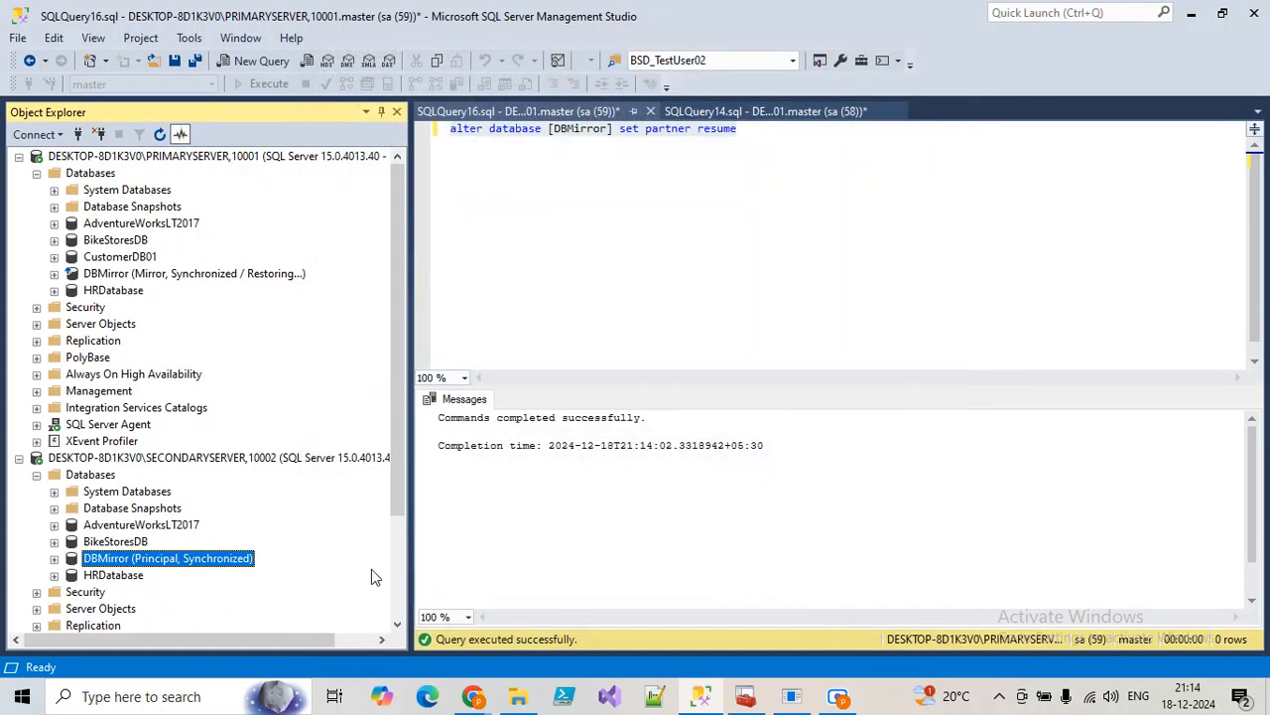
Refresh the databases of SECONDARYSERVER and PRIMARYSERVER to check DBMirror's status after pausing.
{"action": "left_click", "coordinate": [99, 478]}
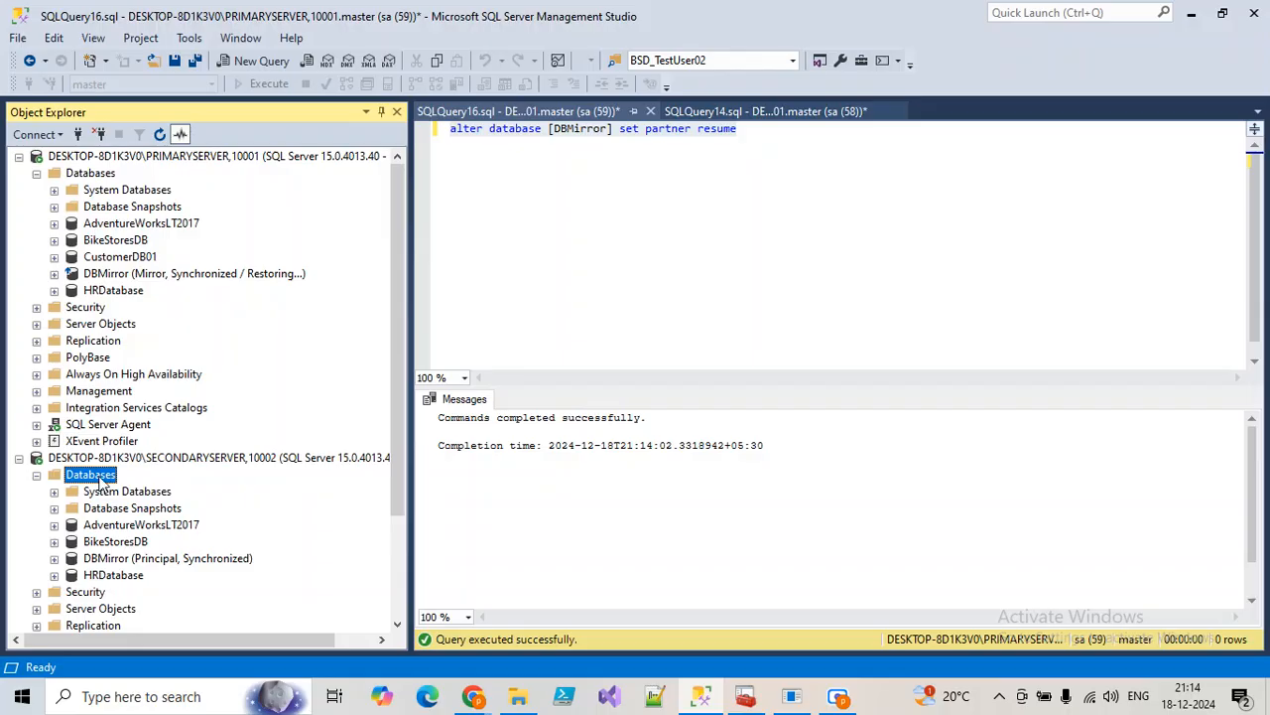
{"action": "left_click", "coordinate": [159, 134]}
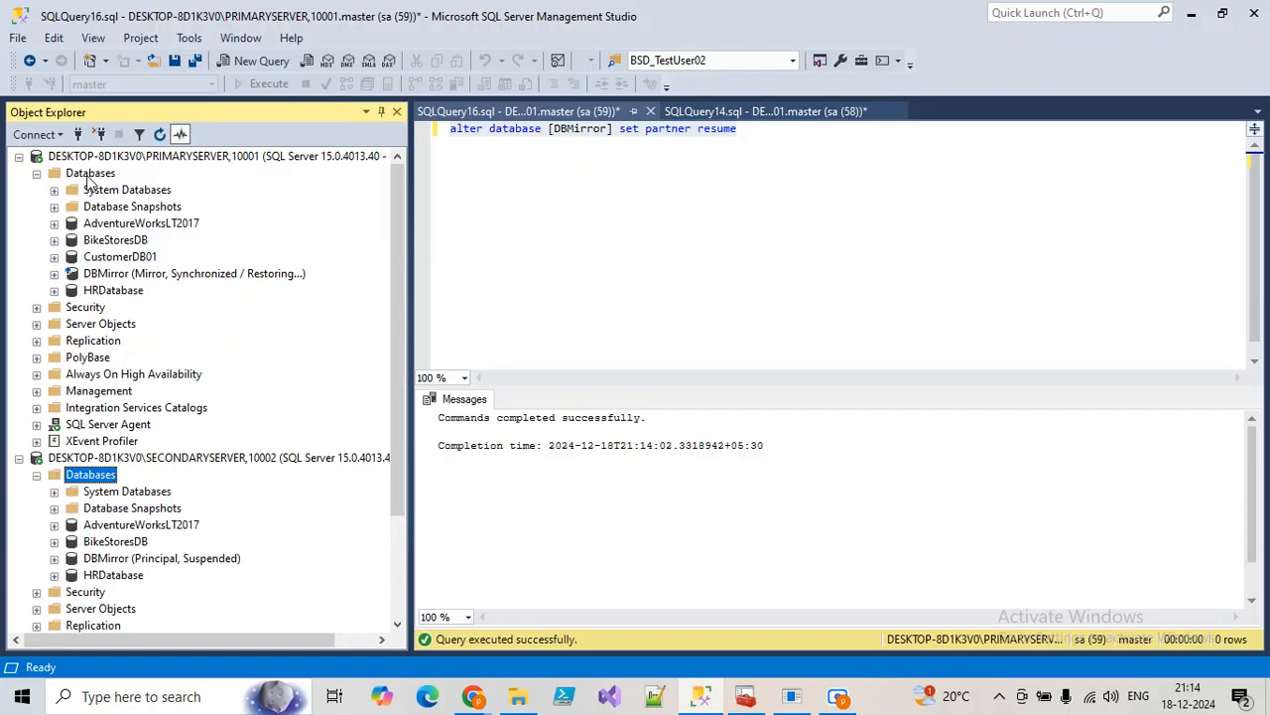
{"action": "left_click", "coordinate": [89, 174]}
{"action": "left_click", "coordinate": [160, 134]}
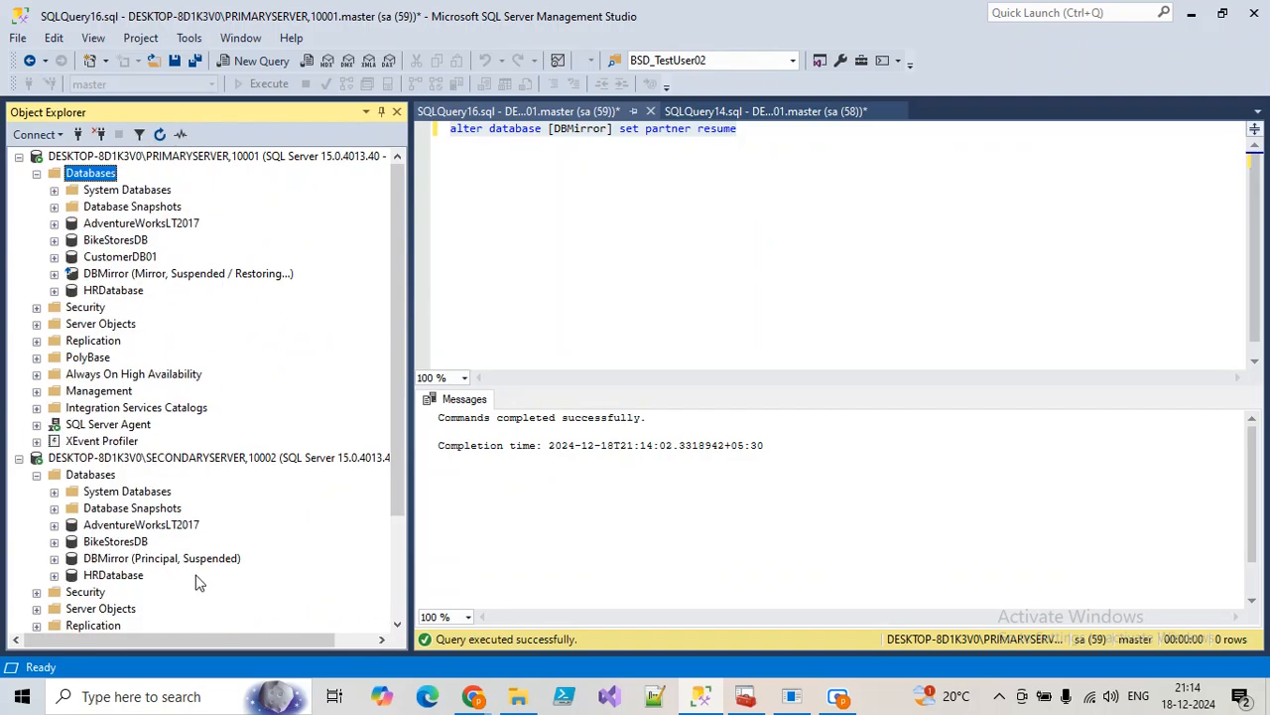
{"action": "left_click", "coordinate": [99, 558]}
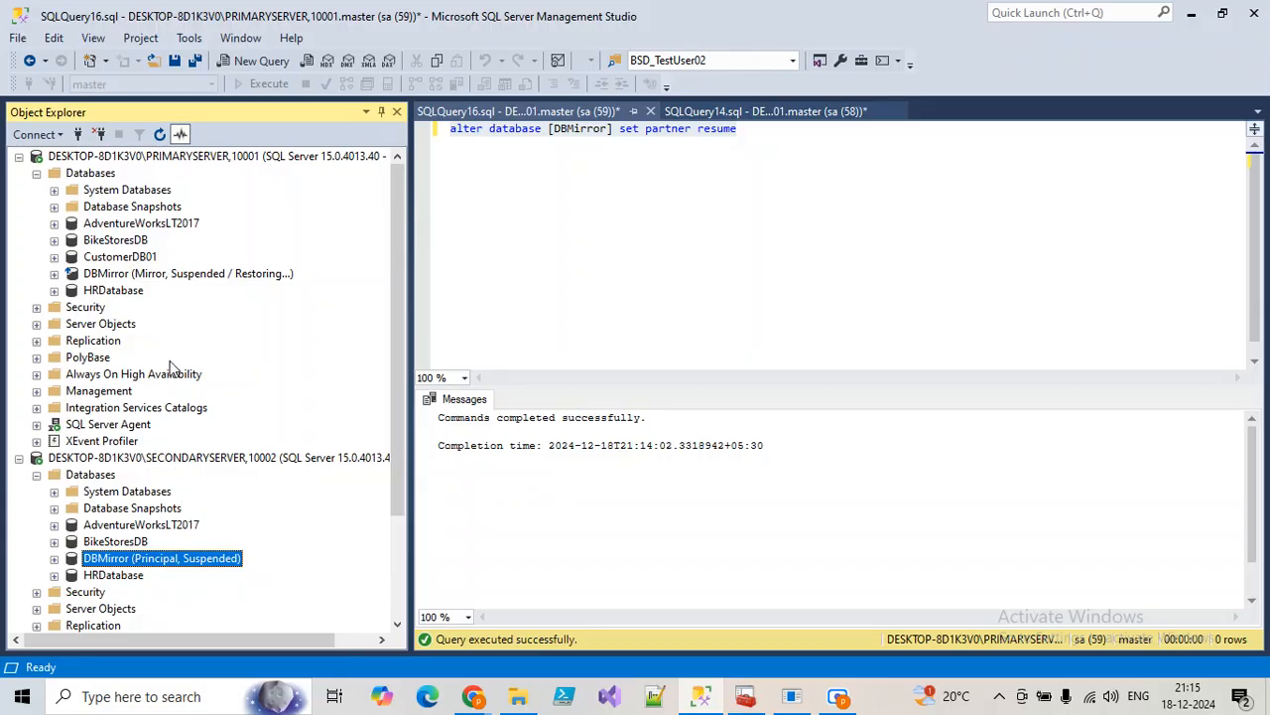
{"action": "left_click", "coordinate": [129, 458]}
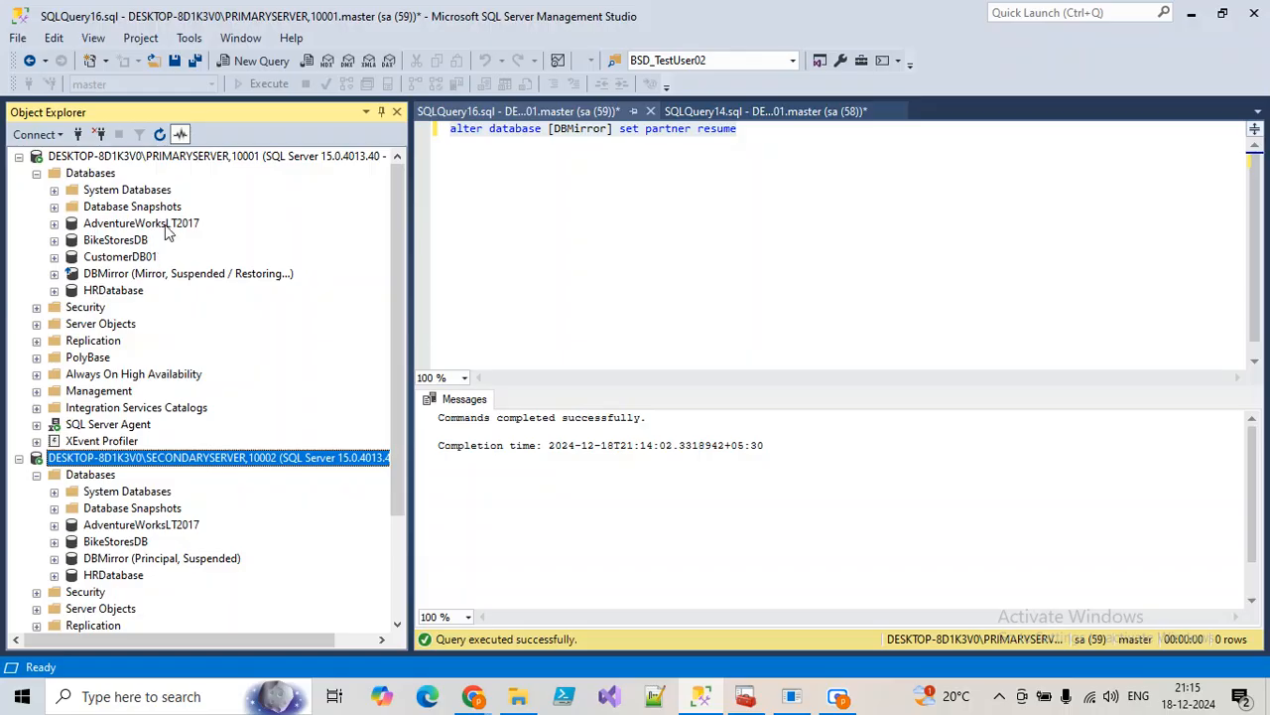
{"action": "left_click", "coordinate": [178, 158]}
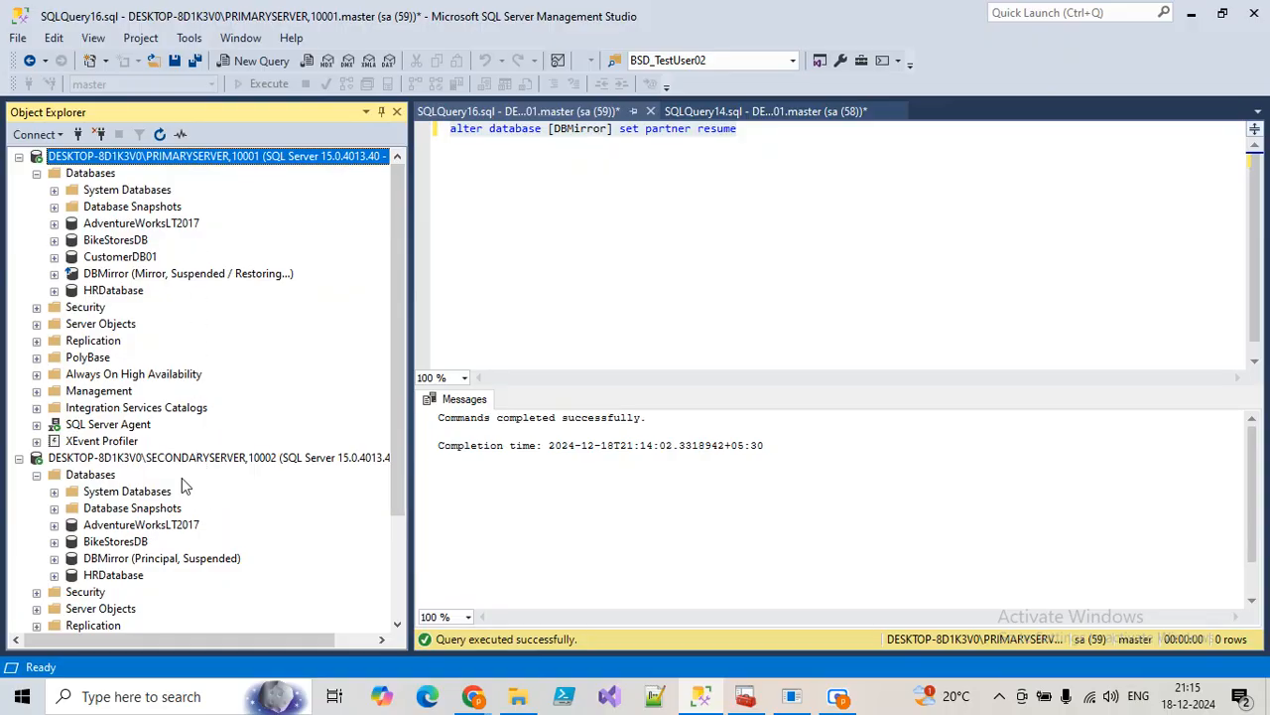
{"action": "right_click", "coordinate": [145, 559]}
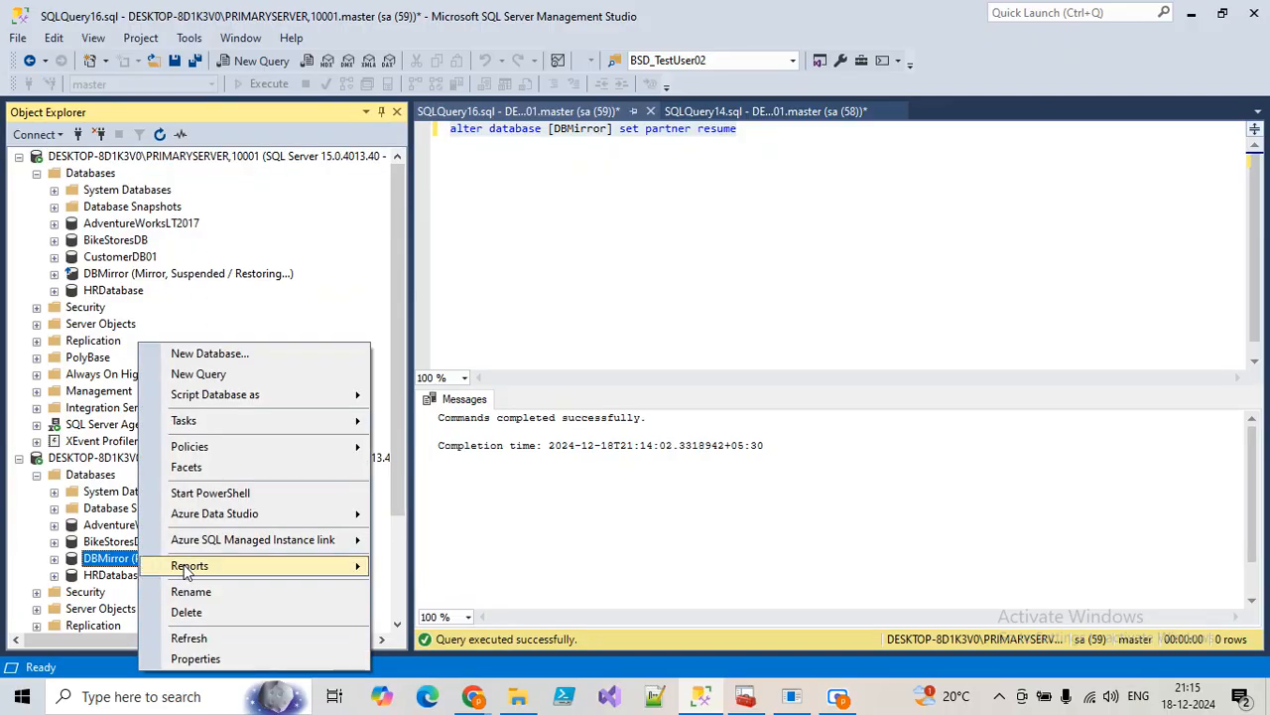
{"action": "left_click", "coordinate": [123, 159]}
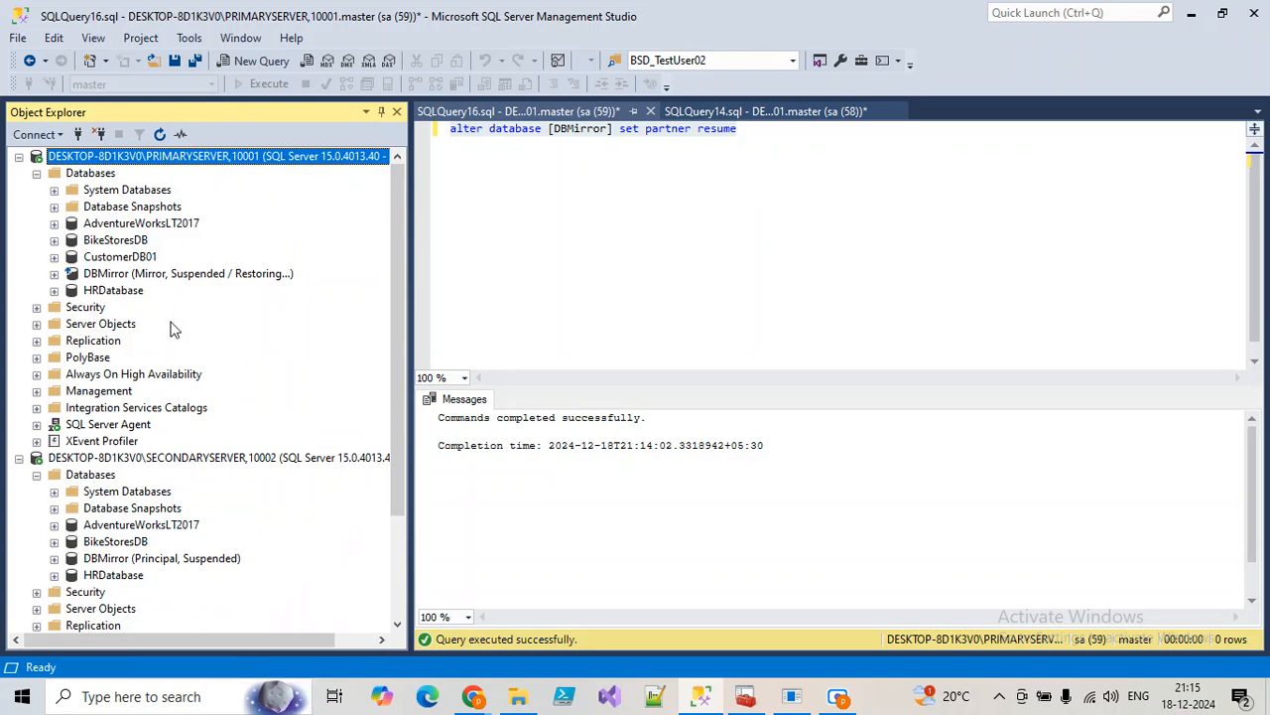
Resume mirroring in the Mirroring properties of SECONDARYSERVER's DBMirror and accept the dialog.
{"action": "right_click", "coordinate": [154, 562]}
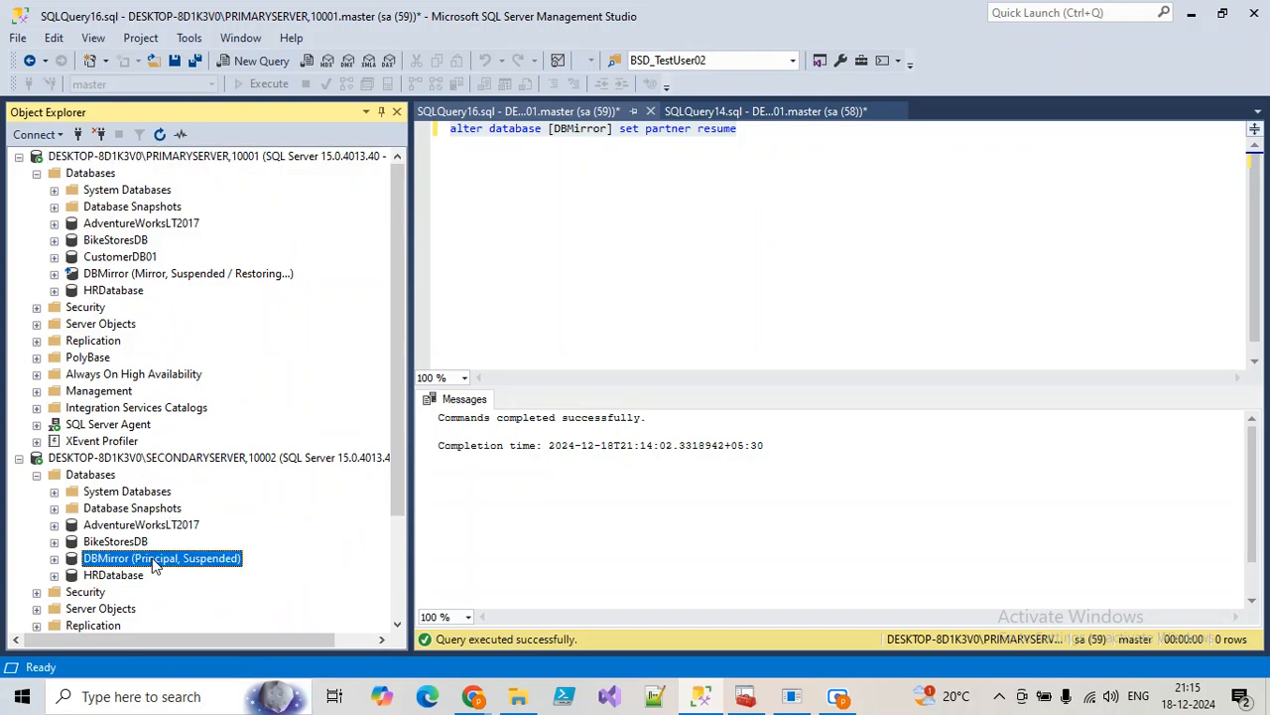
{"action": "mouse_move", "coordinate": [323, 429]}
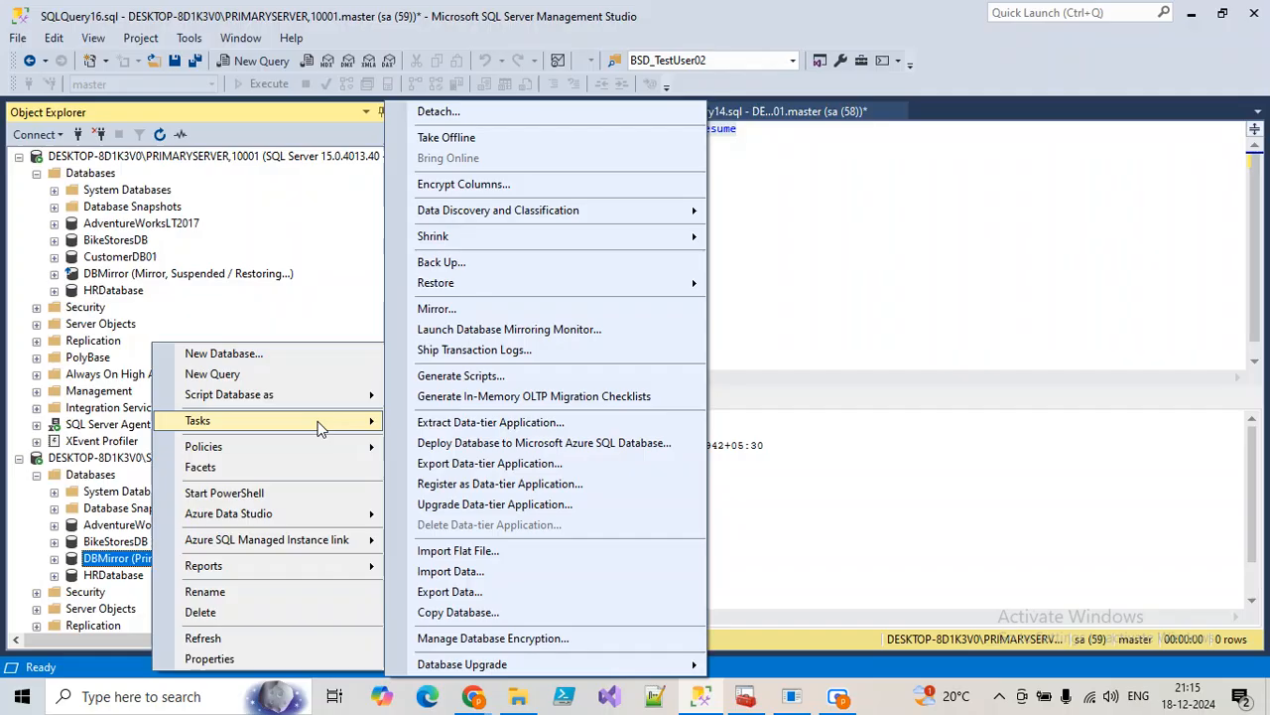
{"action": "left_click", "coordinate": [480, 306]}
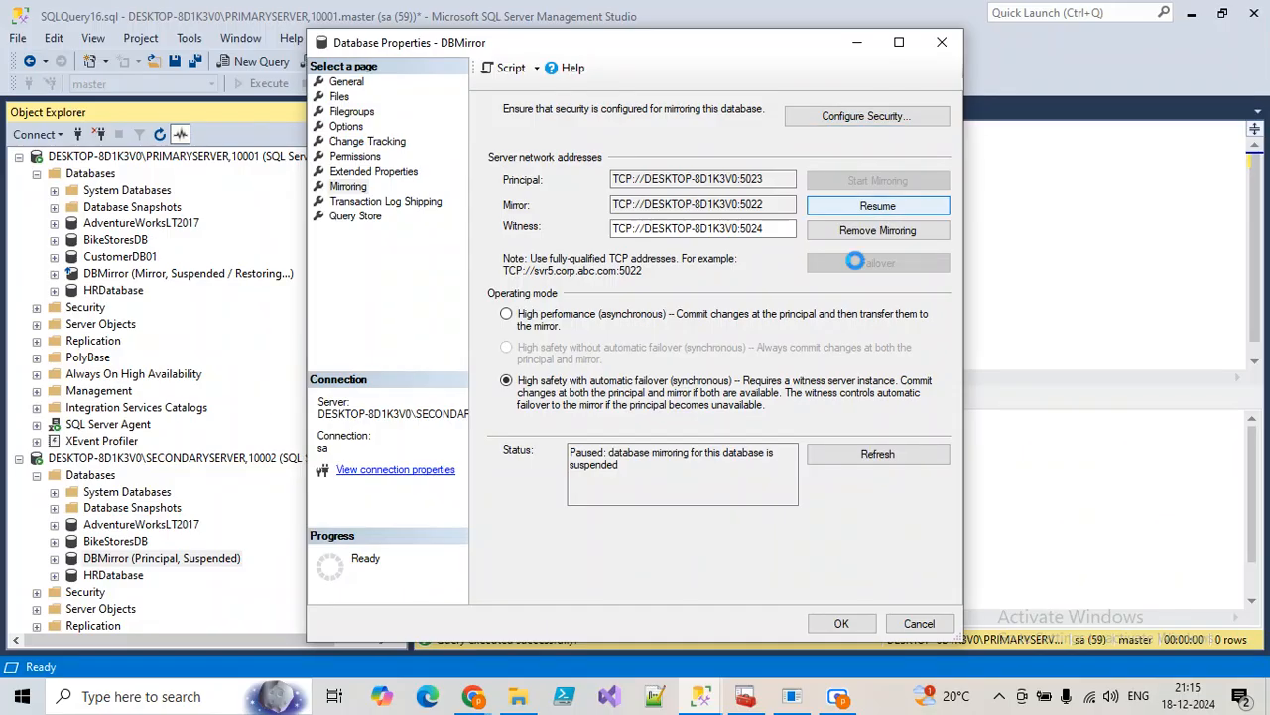
{"action": "left_click", "coordinate": [865, 206]}
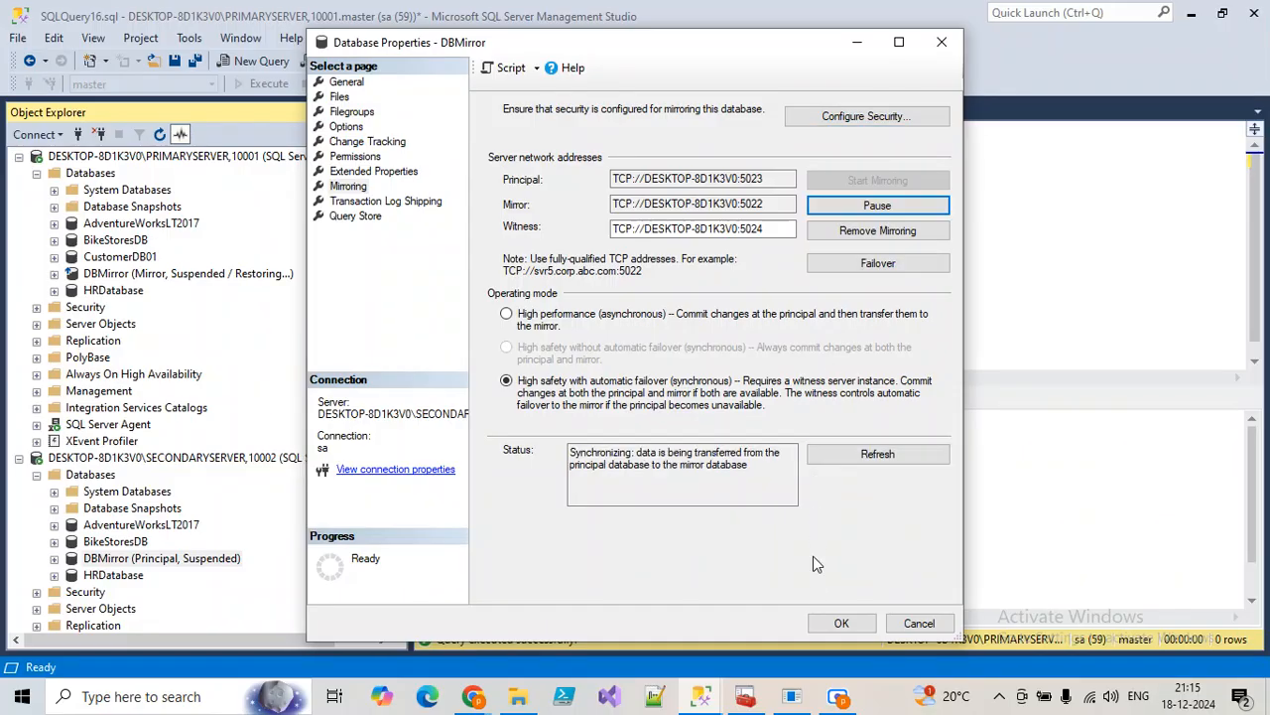
{"action": "left_click", "coordinate": [841, 623]}
Refresh SECONDARYSERVER's Databases folder and PRIMARYSERVER's DBMirror to check the mirroring status after resuming.
{"action": "left_click", "coordinate": [107, 476]}
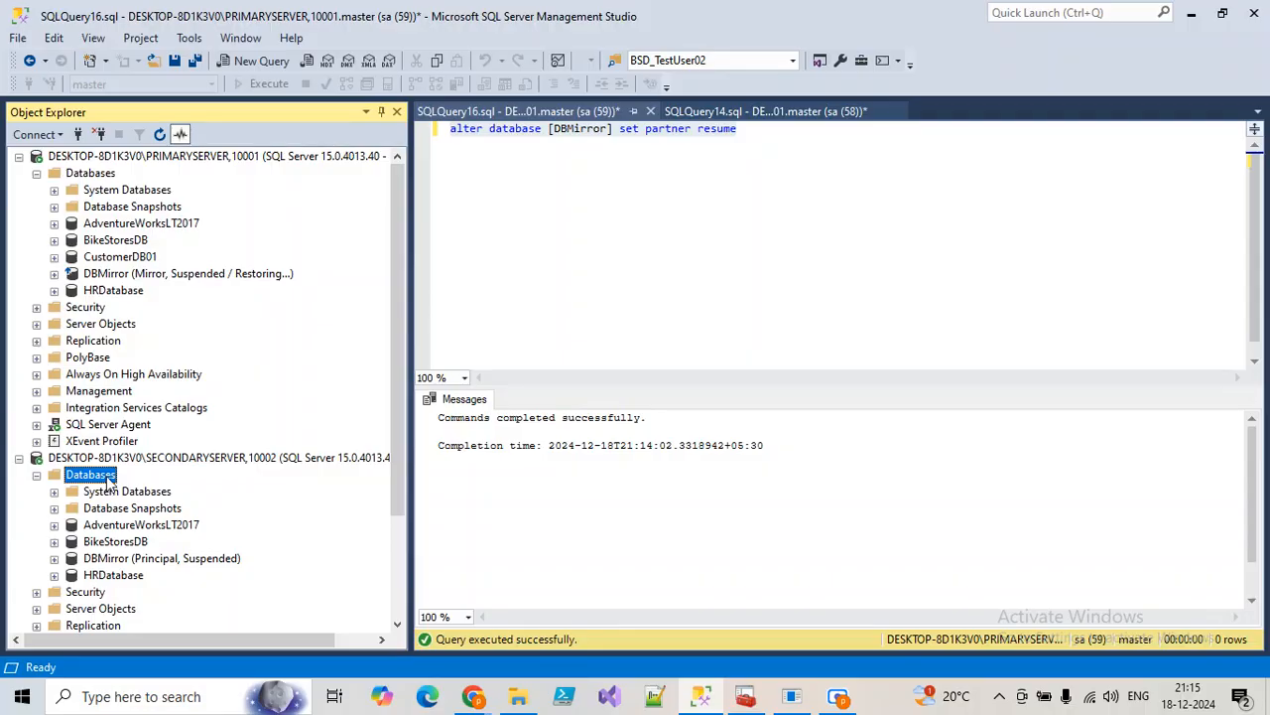
{"action": "left_click", "coordinate": [161, 136]}
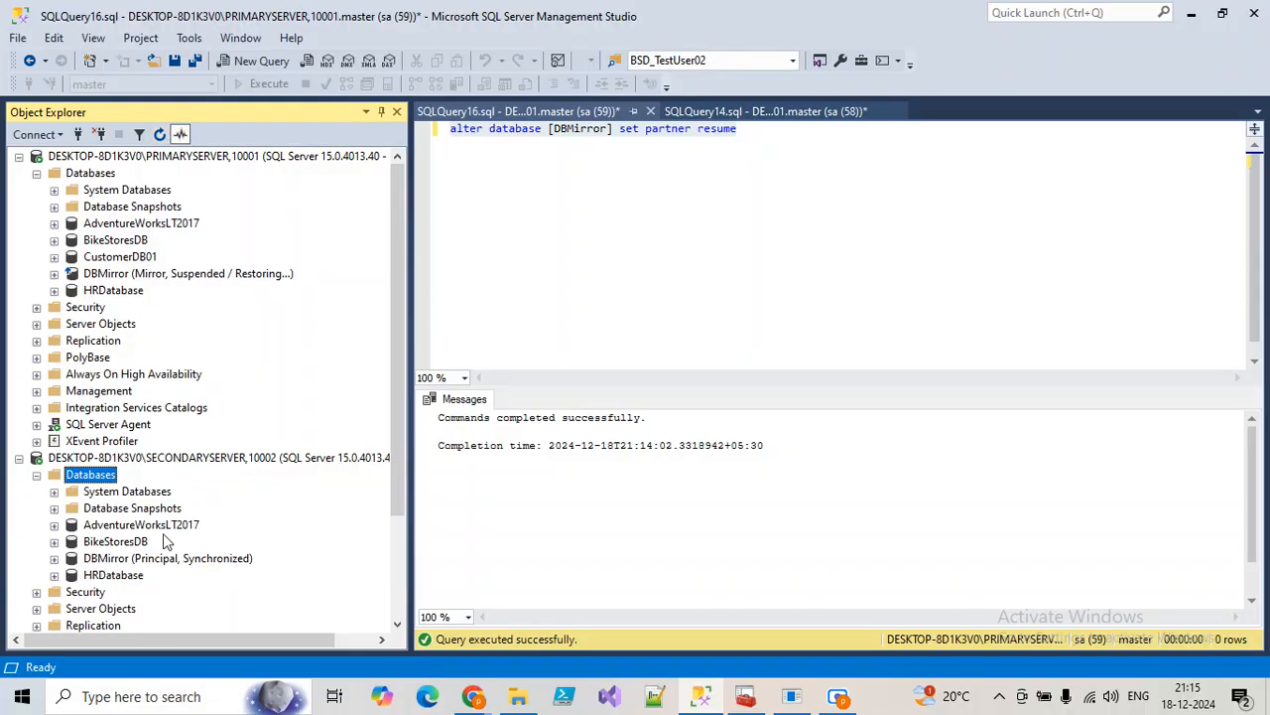
{"action": "left_click", "coordinate": [117, 275]}
{"action": "left_click", "coordinate": [162, 136]}
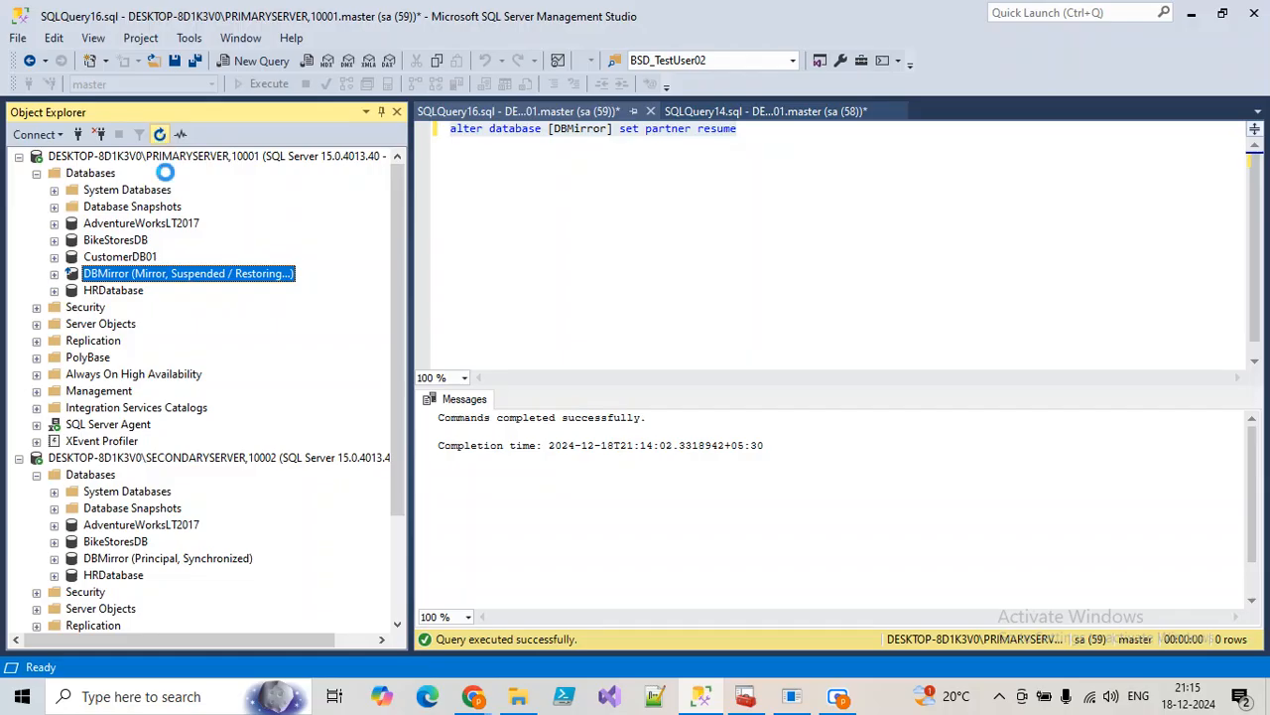
{"action": "left_click", "coordinate": [751, 501]}
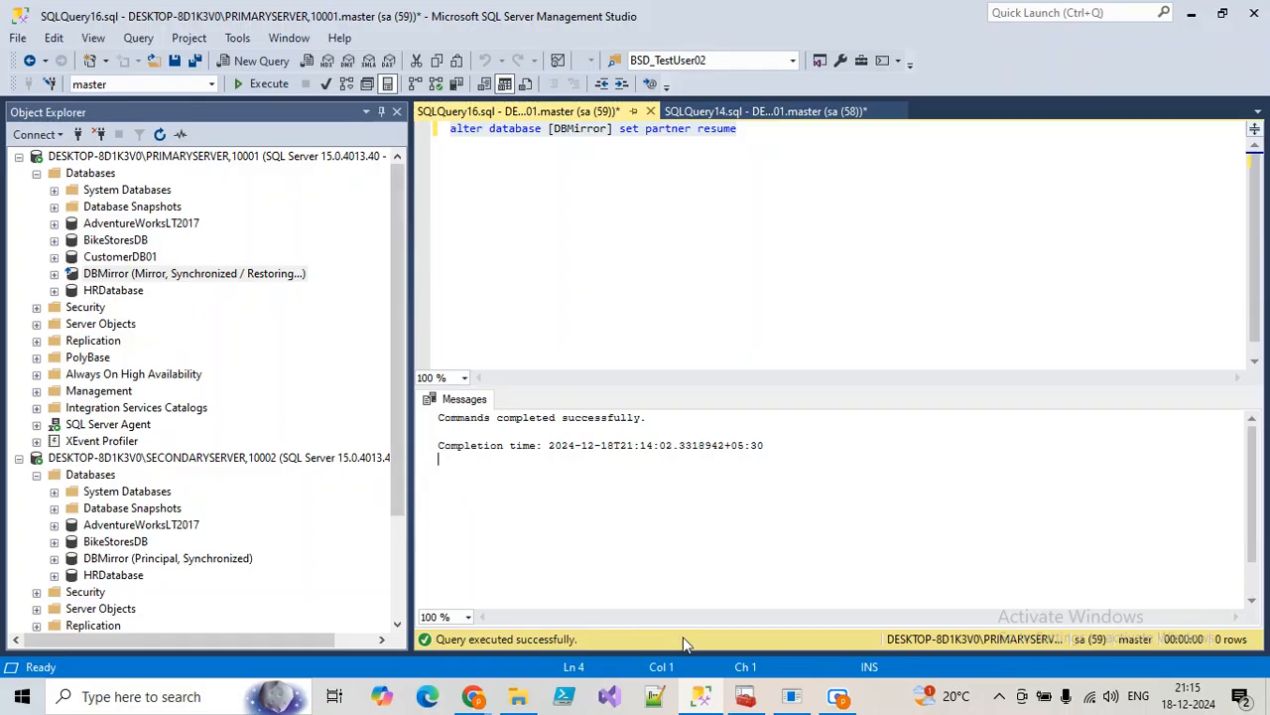
Add the note lines "sec" and "pri" below the resume statement in the query, separated by blank lines.
{"action": "left_click", "coordinate": [539, 256]}
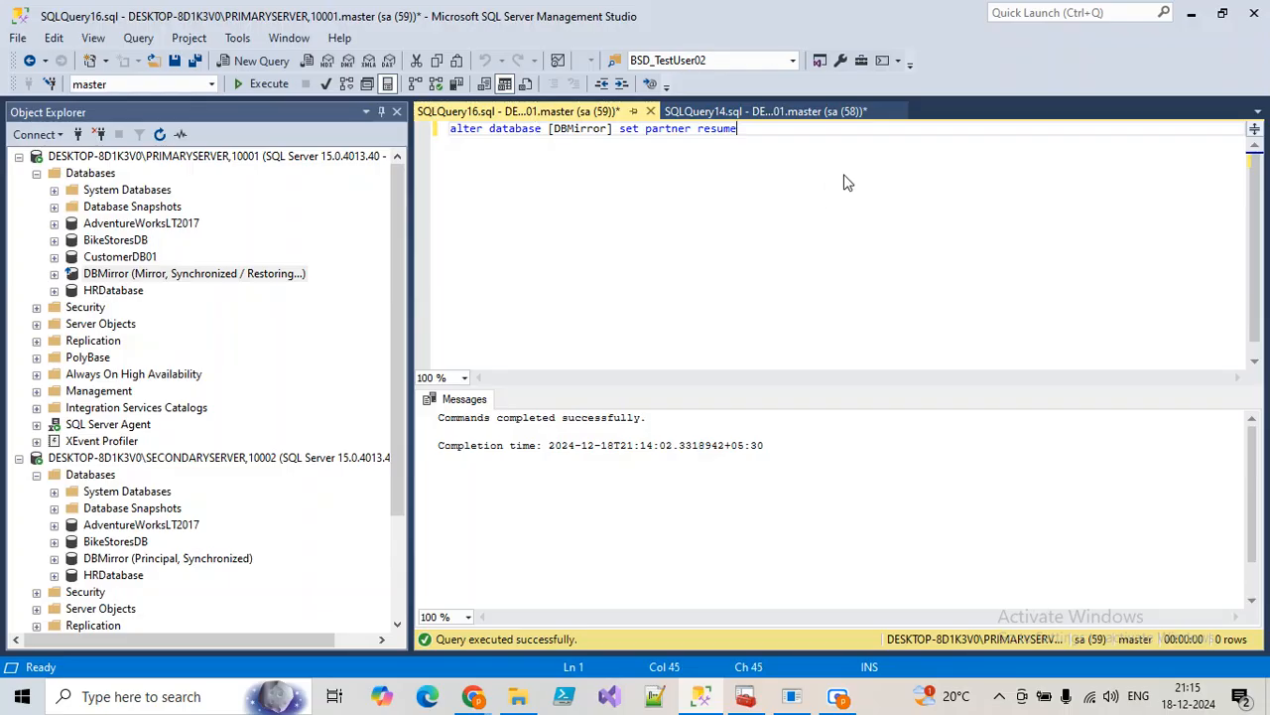
{"action": "key", "text": "Return"}
{"action": "key", "text": "Return"}
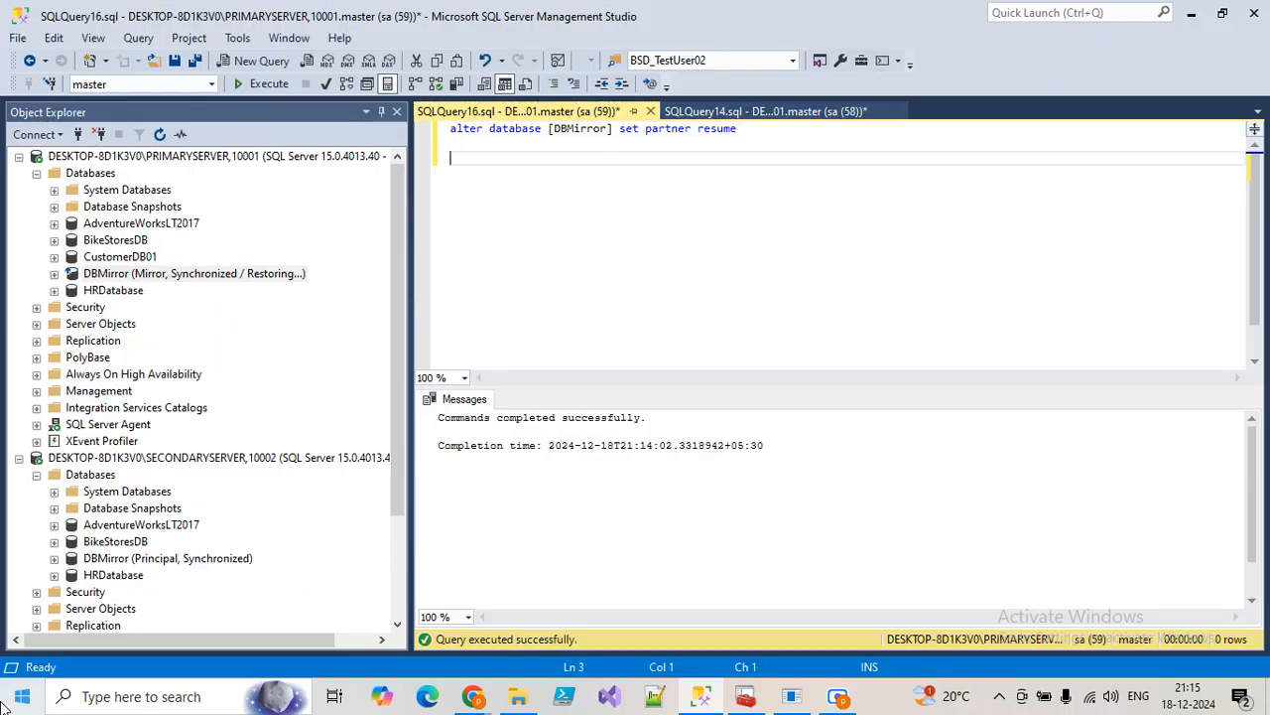
{"action": "type", "text": "s"}
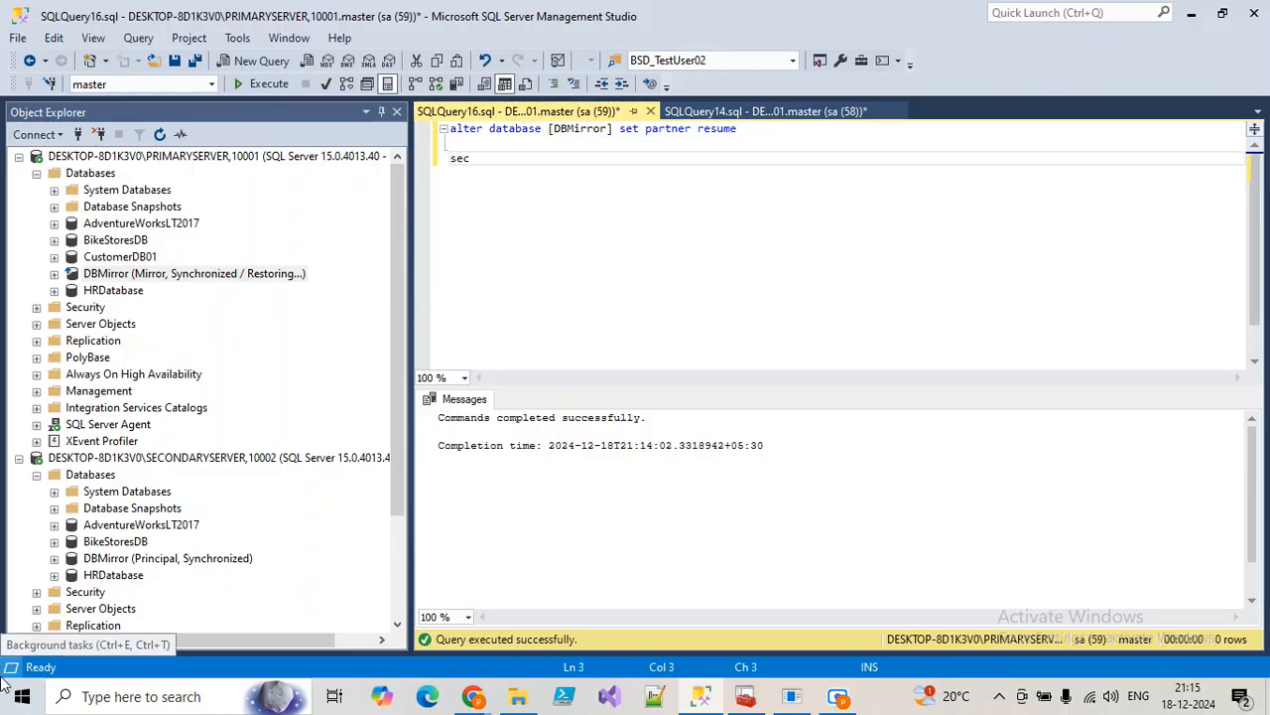
{"action": "type", "text": "ec"}
{"action": "key", "text": "Return"}
{"action": "key", "text": "Return"}
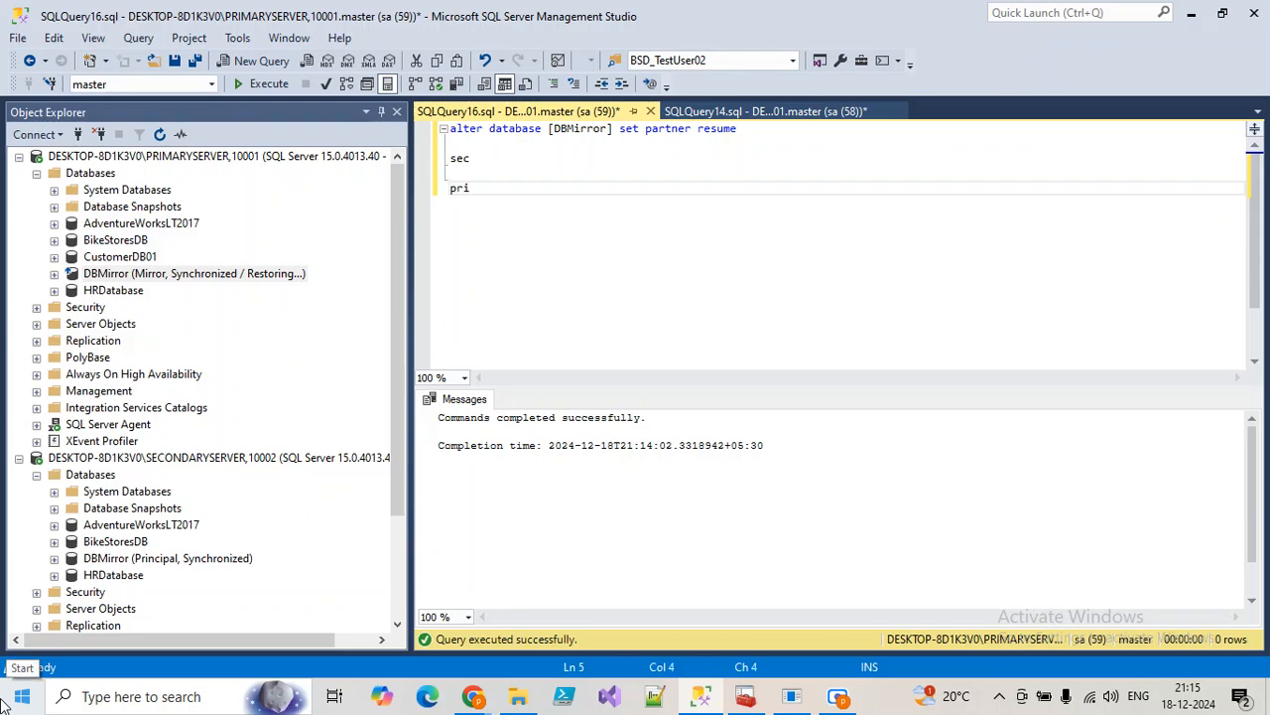
Extend the notes to "sec-principal" and "pri- mirror", add blank lines below, and highlight the word "mirror".
{"action": "left_click", "coordinate": [476, 156]}
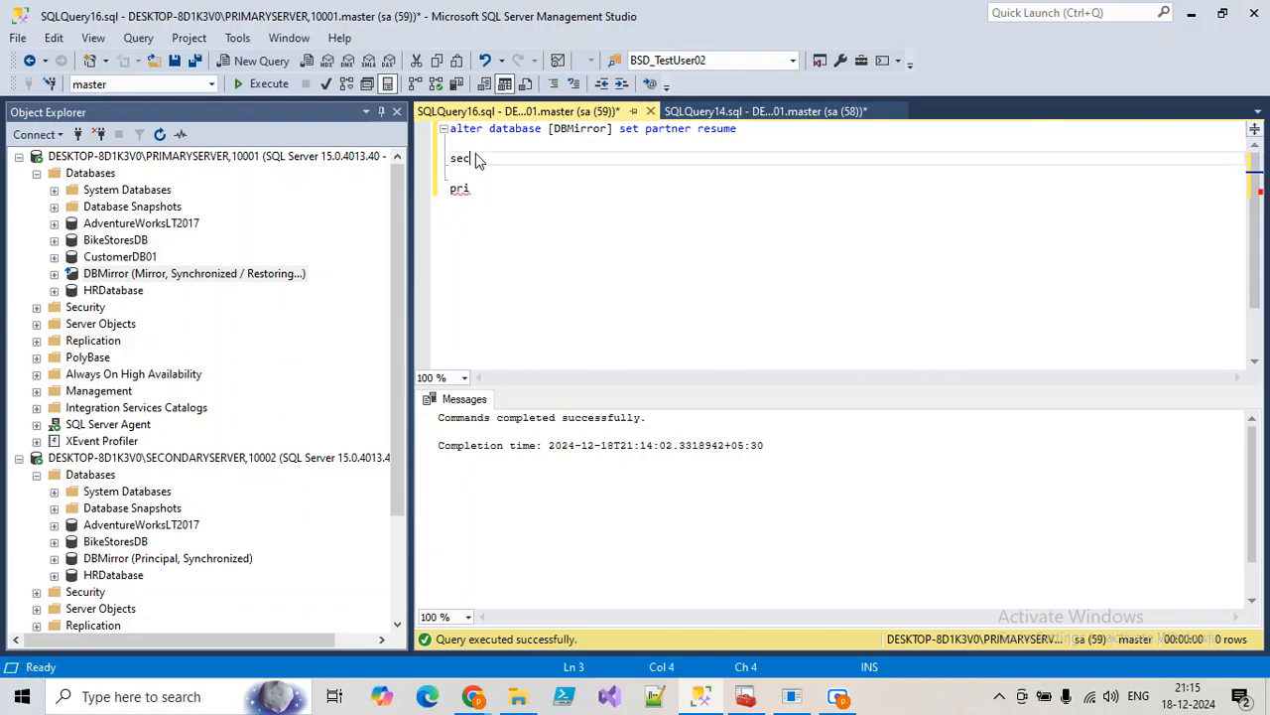
{"action": "type", "text": "-principal"}
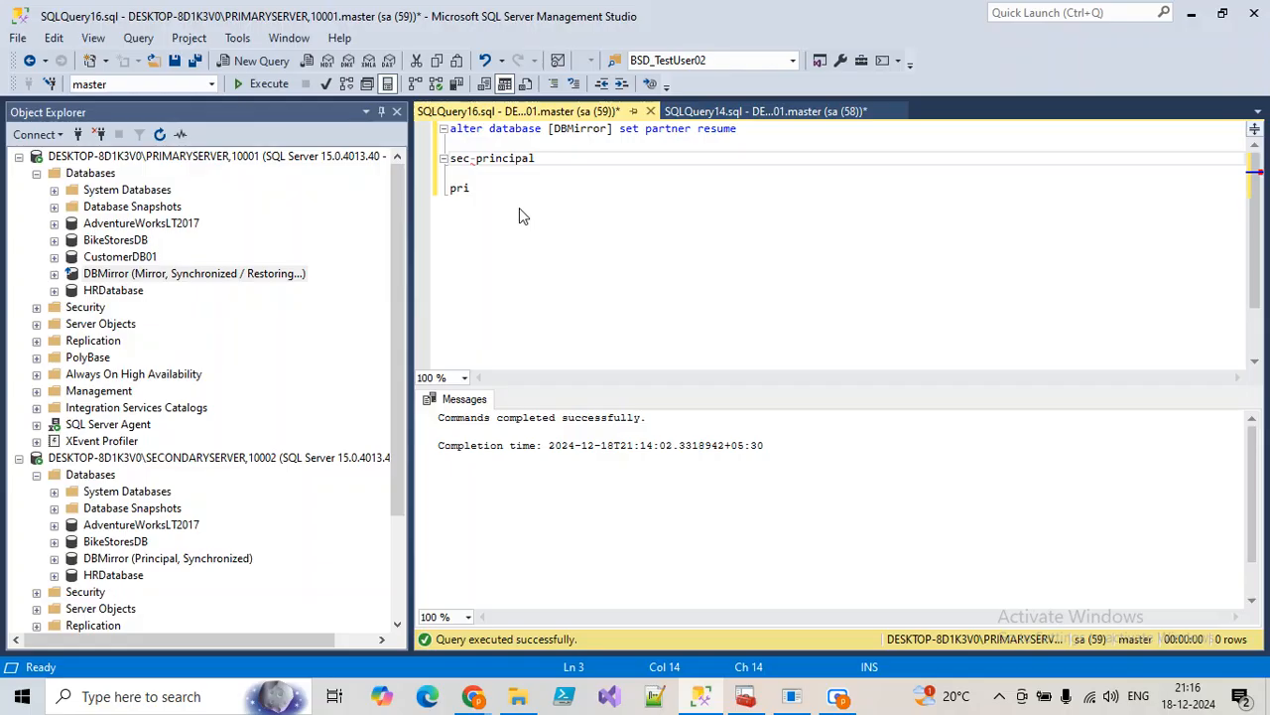
{"action": "left_click", "coordinate": [505, 201]}
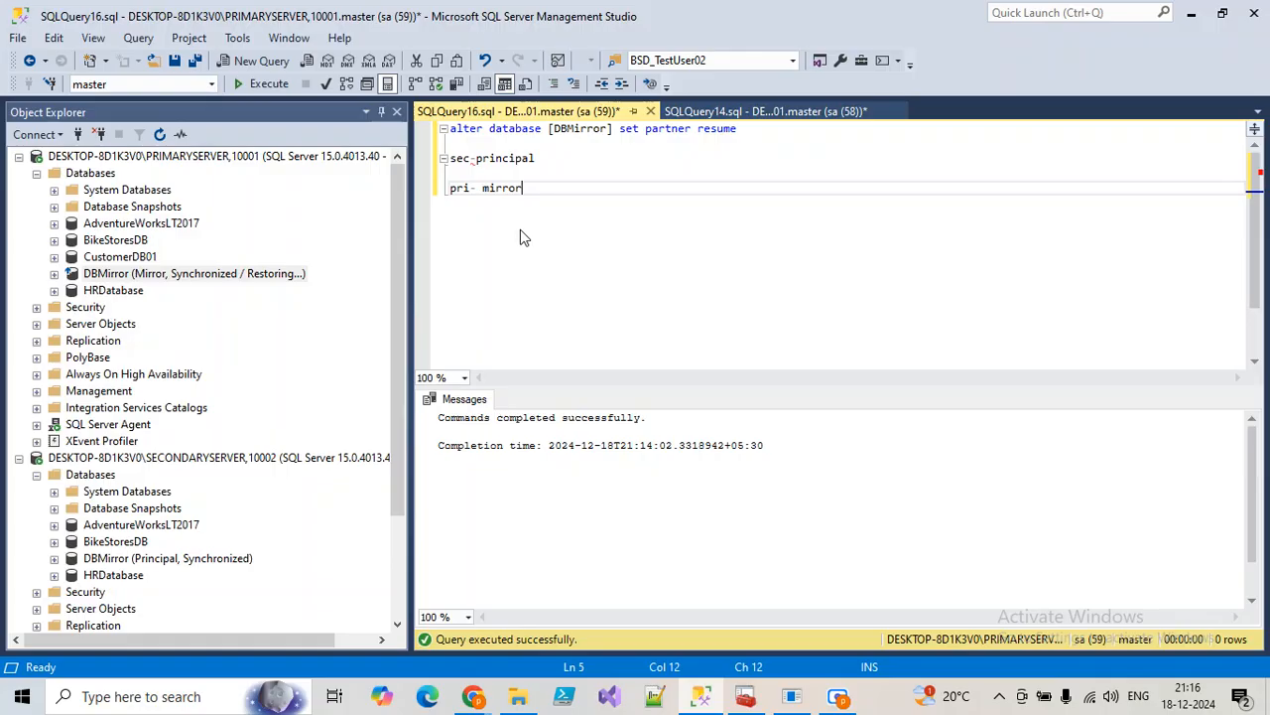
{"action": "double_click", "coordinate": [520, 229]}
{"action": "left_click", "coordinate": [527, 202]}
{"action": "key", "text": "Return"}
{"action": "key", "text": "Return"}
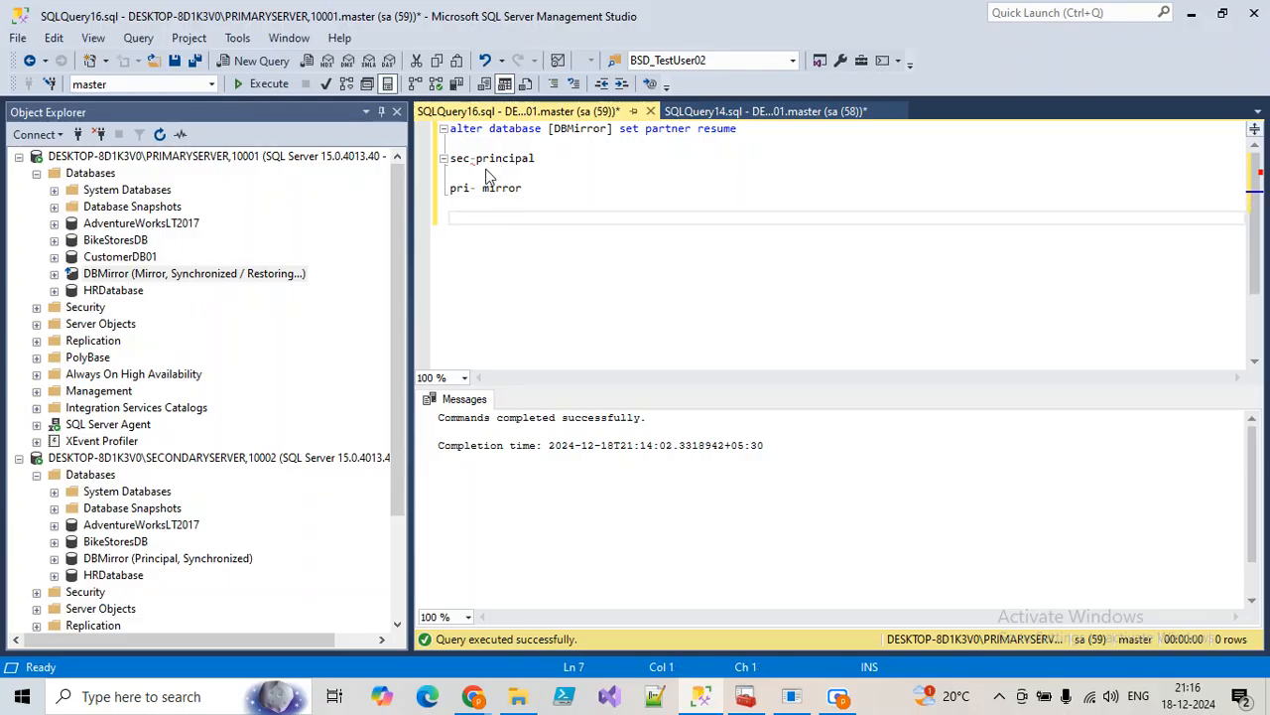
{"action": "double_click", "coordinate": [500, 188]}
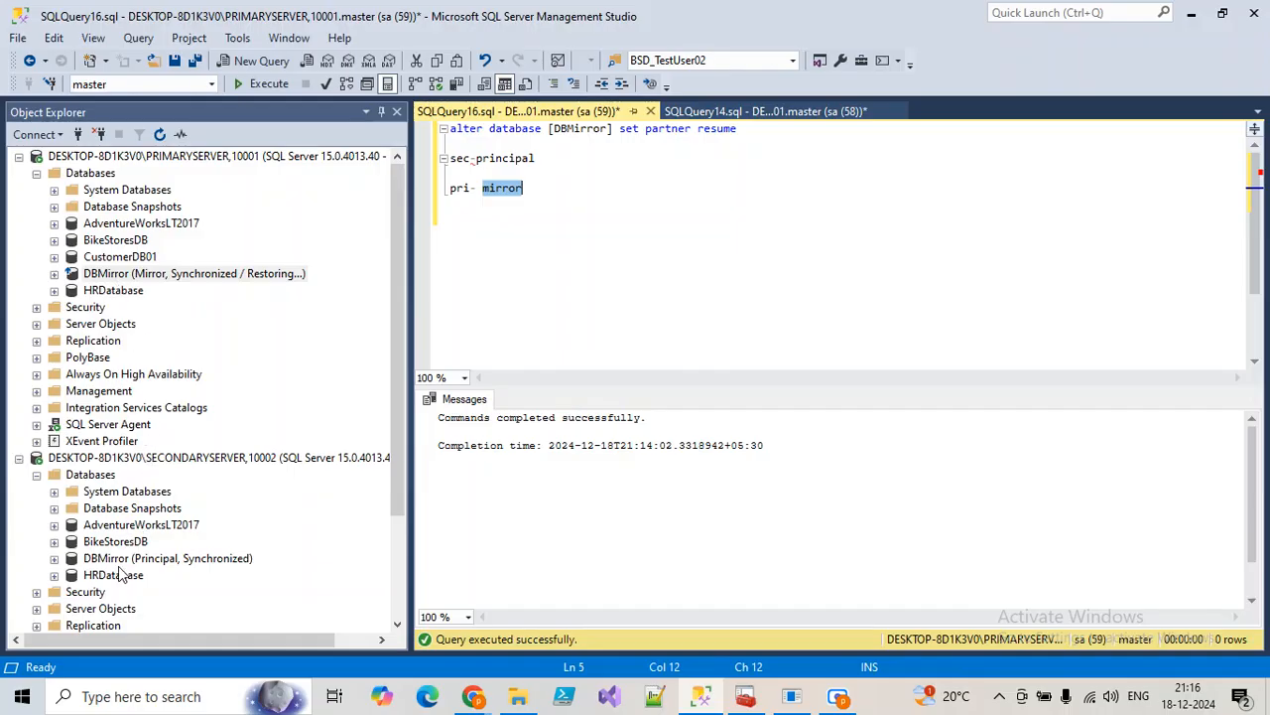
Pause mirroring in the Mirroring properties of SECONDARYSERVER's DBMirror, confirm the pause and accept the dialog.
{"action": "right_click", "coordinate": [117, 559]}
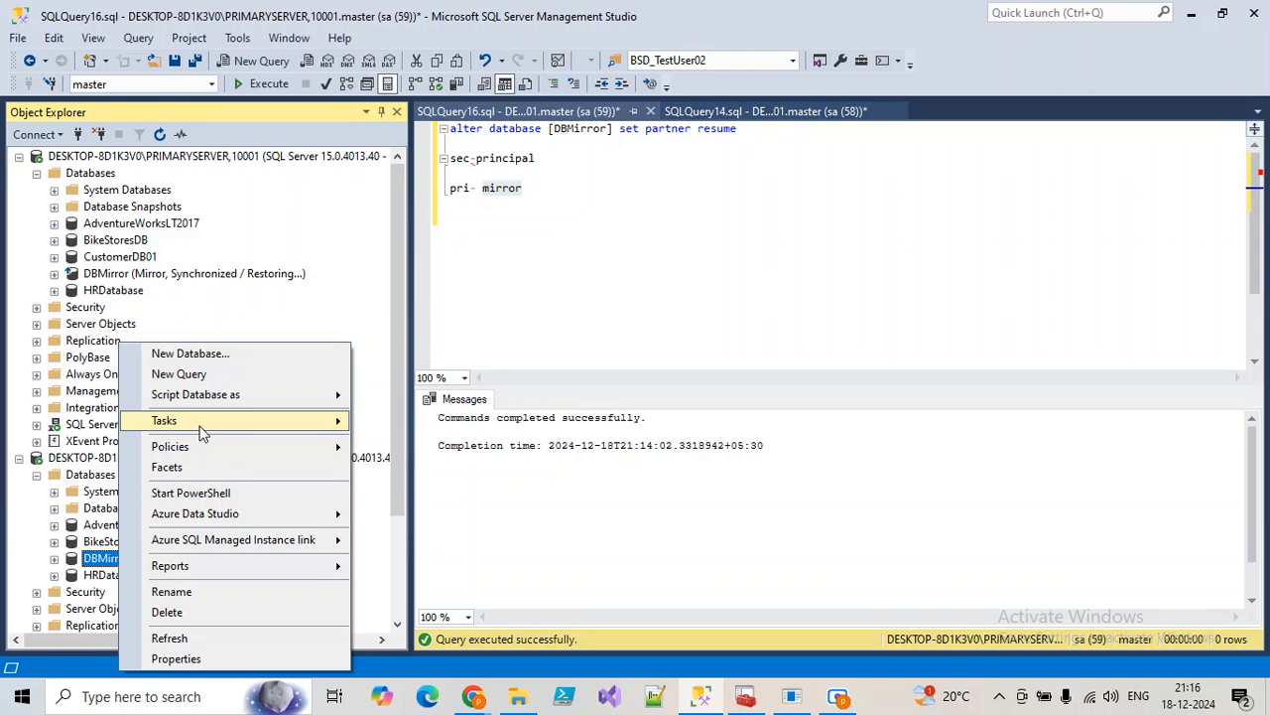
{"action": "mouse_move", "coordinate": [203, 430]}
{"action": "left_click", "coordinate": [395, 309]}
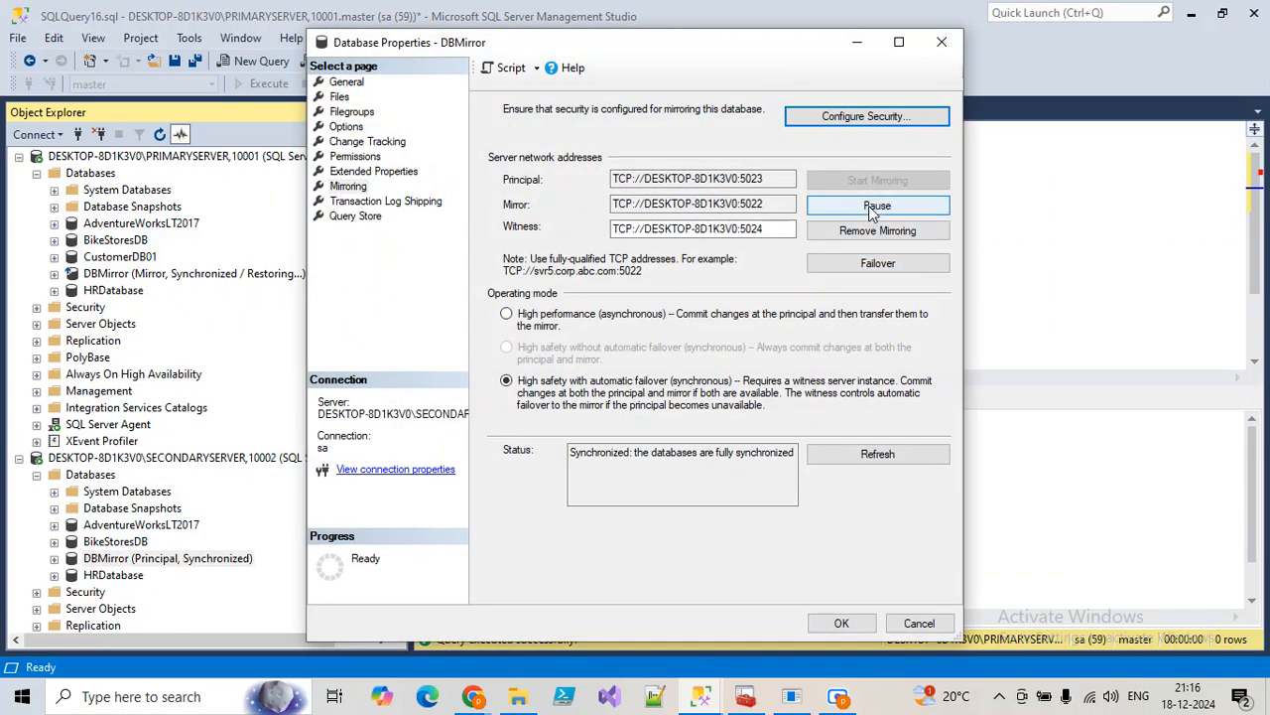
{"action": "left_click", "coordinate": [872, 206]}
{"action": "left_click", "coordinate": [826, 371]}
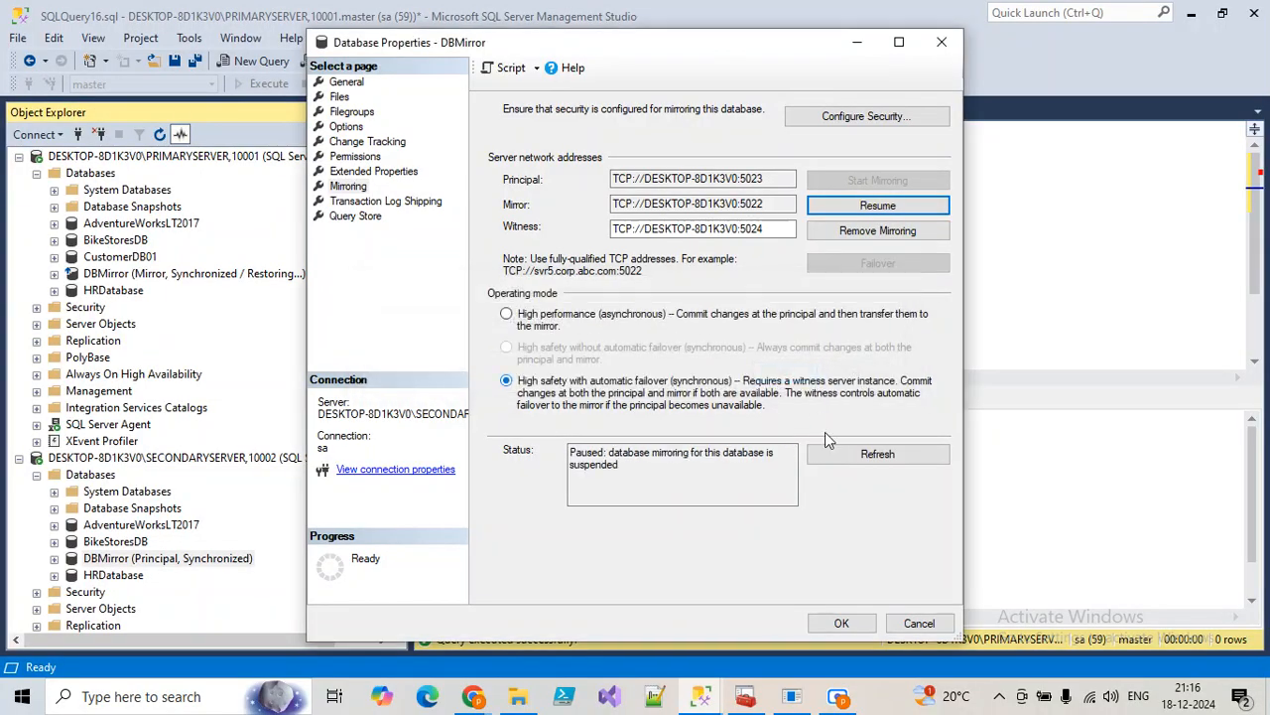
{"action": "left_click", "coordinate": [841, 623]}
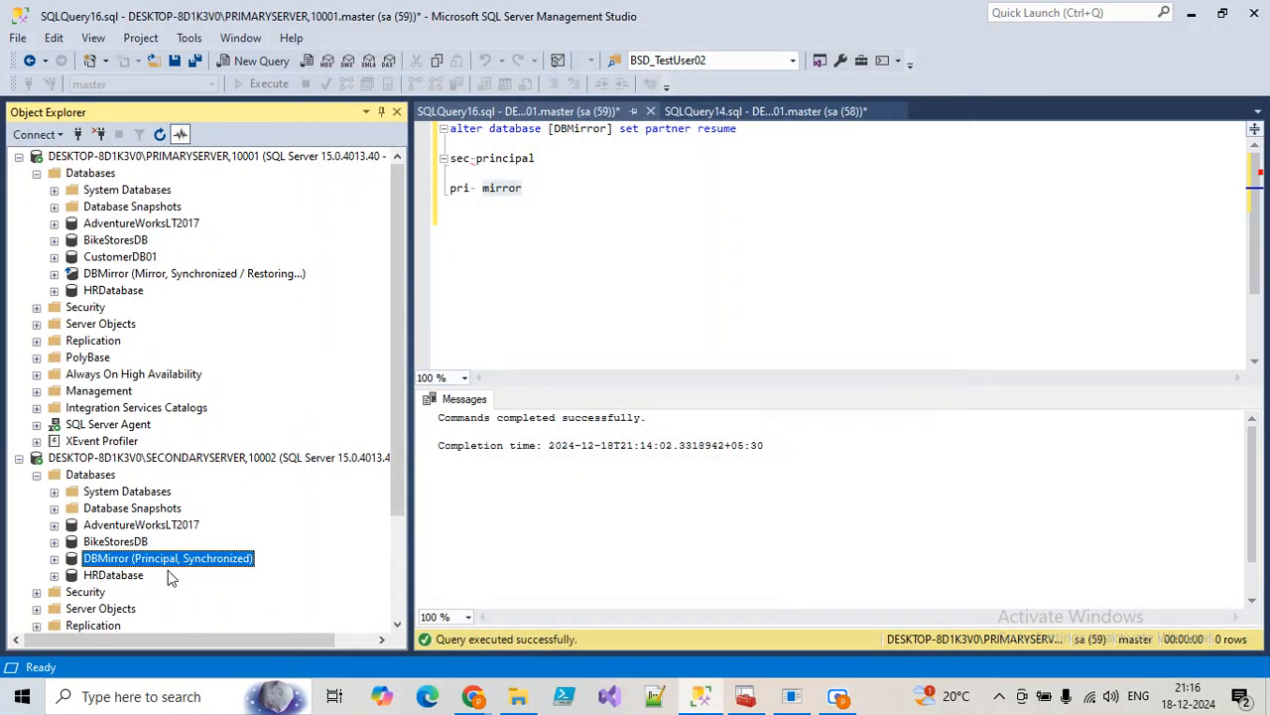
Refresh the Databases folders of PRIMARYSERVER and SECONDARYSERVER to check DBMirror's mirroring status after pausing.
{"action": "left_click", "coordinate": [90, 172]}
{"action": "left_click", "coordinate": [159, 134]}
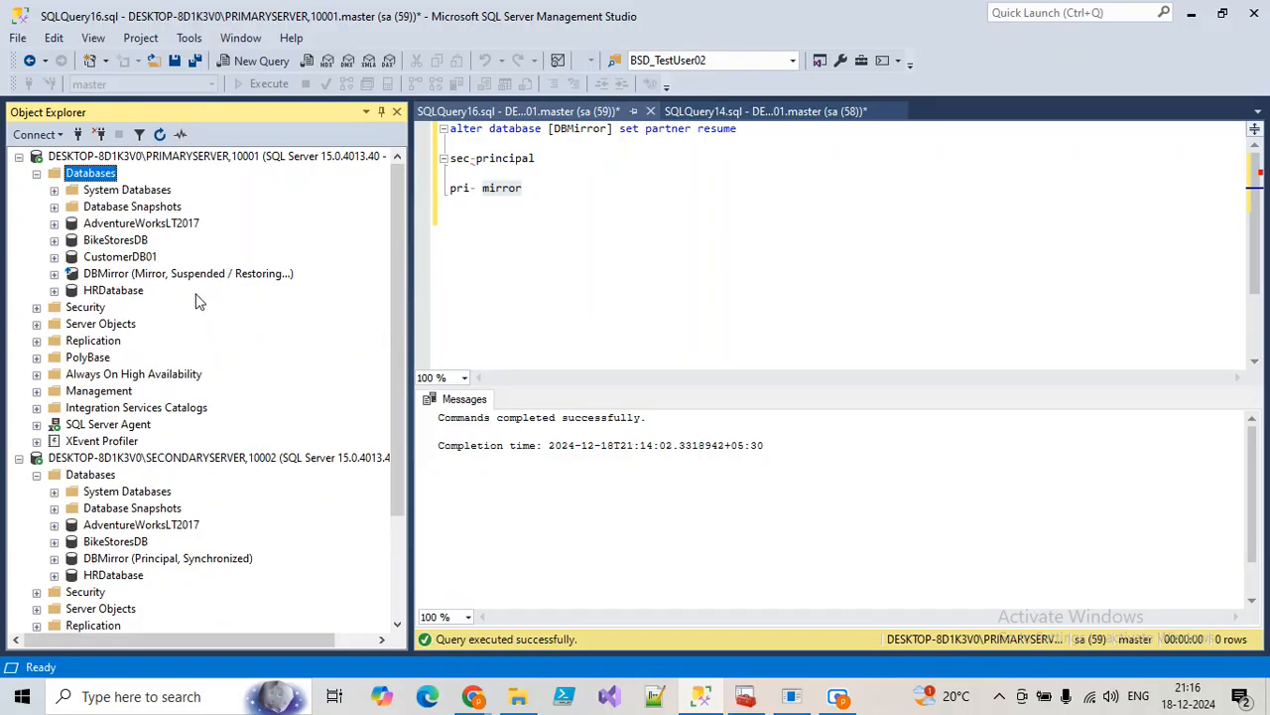
{"action": "left_click", "coordinate": [107, 475]}
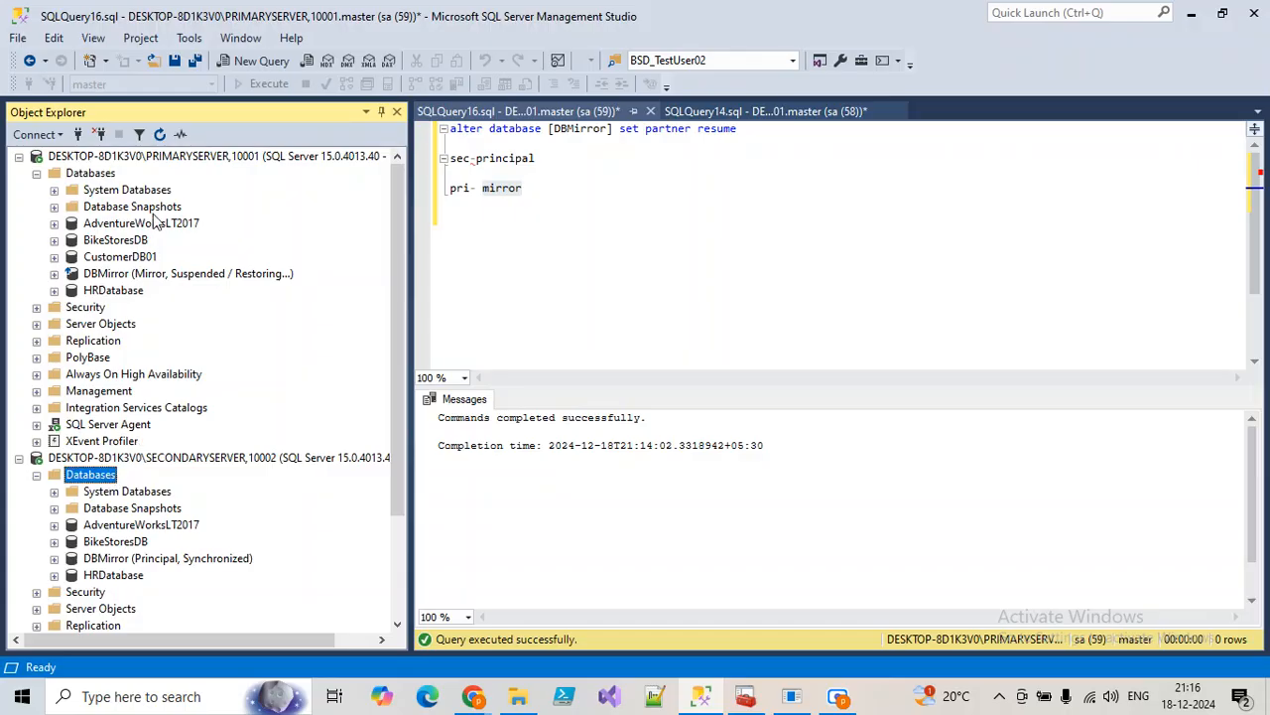
{"action": "left_click", "coordinate": [158, 139]}
Add the note "Patch the primary server and restart" below the "pri- mirror" line in the query.
{"action": "left_click", "coordinate": [562, 278]}
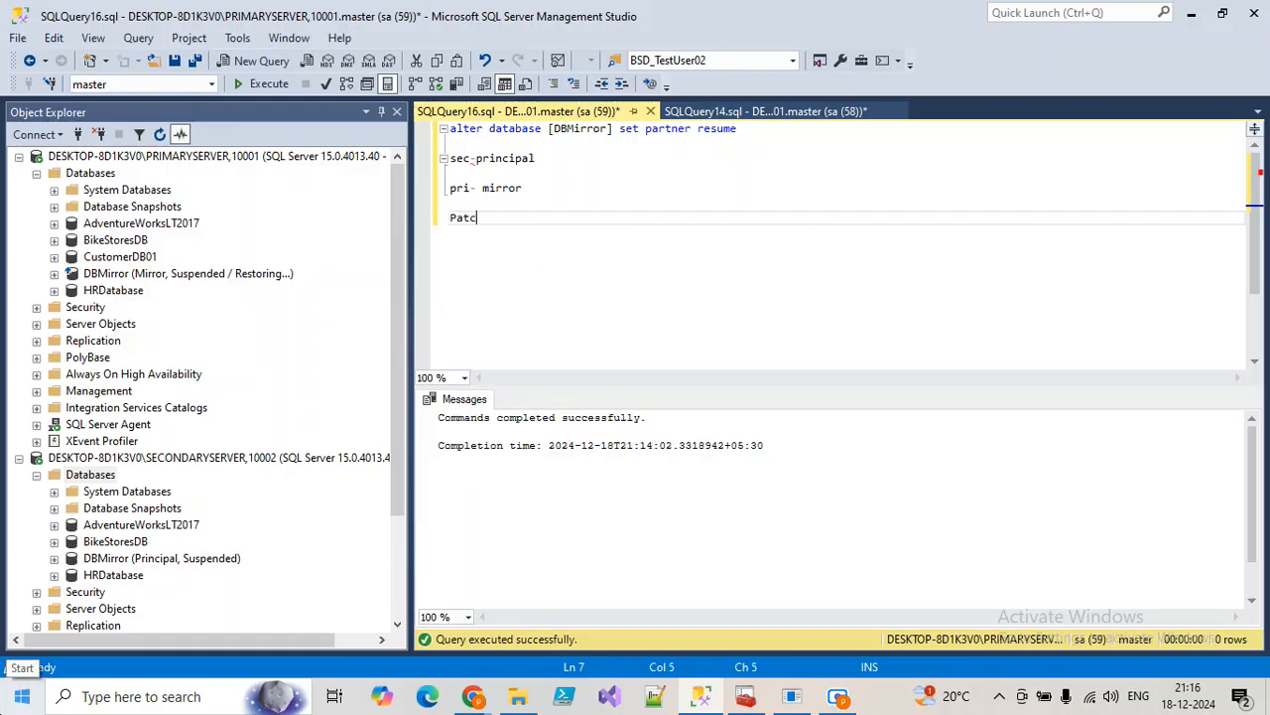
{"action": "type", "text": "Patch the primary server and restart"}
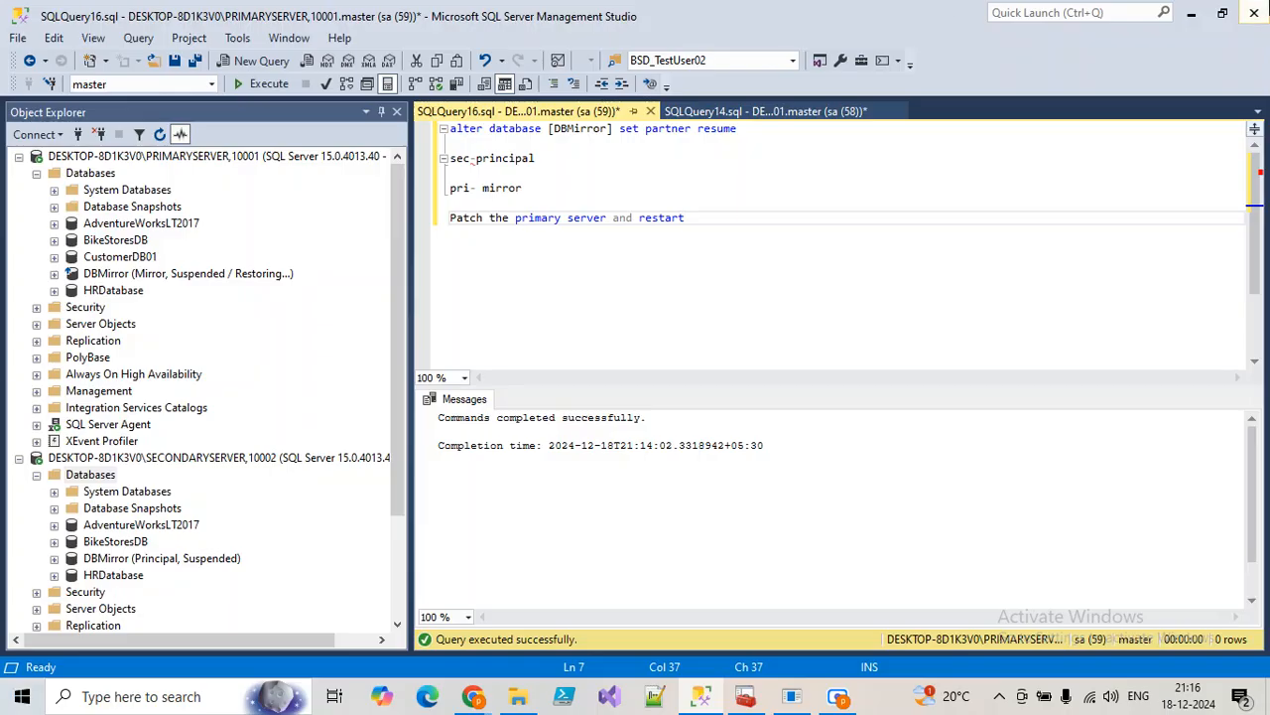
Resume the paused mirroring session from the Mirroring properties of SECONDARYSERVER's DBMirror and accept the dialog.
{"action": "right_click", "coordinate": [114, 562]}
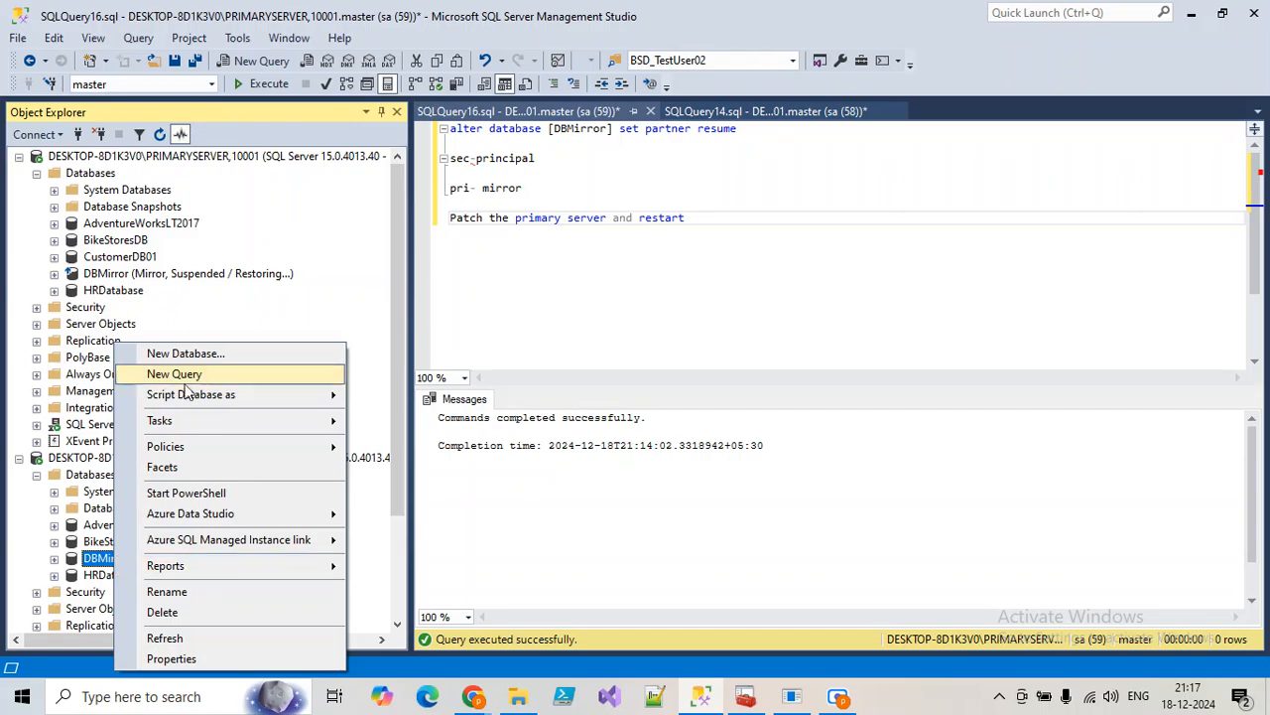
{"action": "mouse_move", "coordinate": [191, 424]}
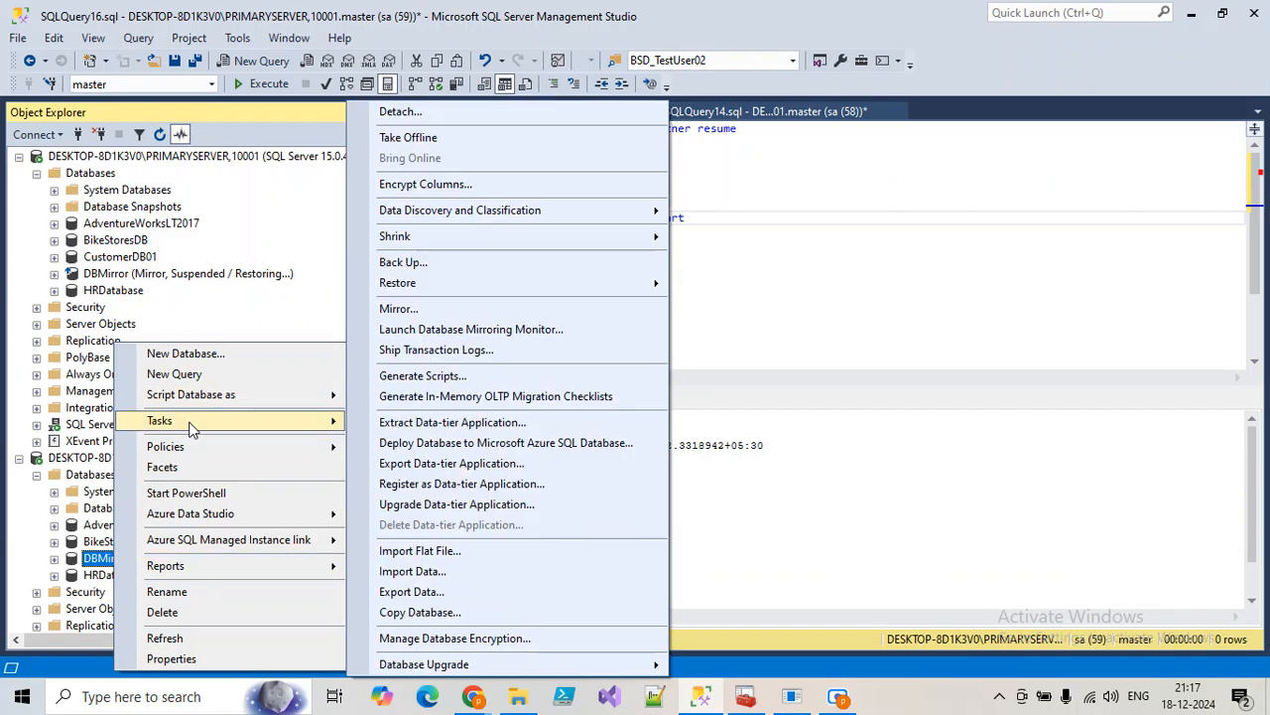
{"action": "left_click", "coordinate": [397, 308]}
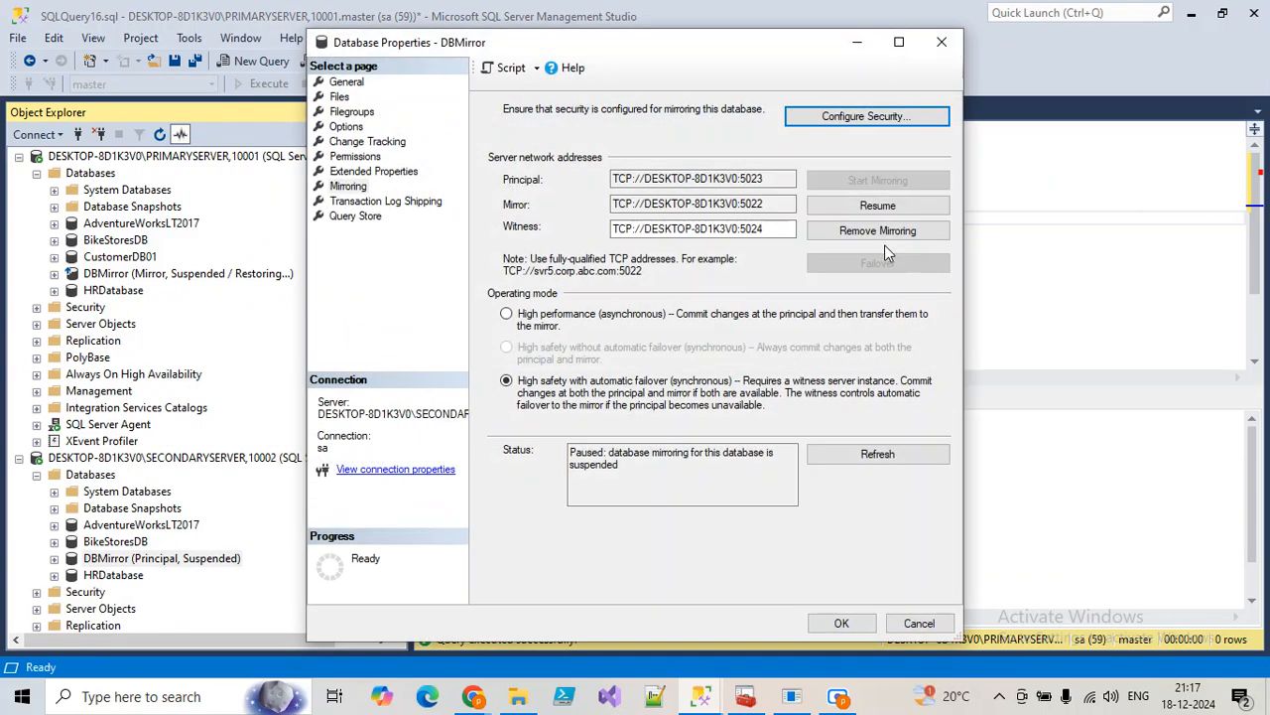
{"action": "left_click", "coordinate": [877, 205]}
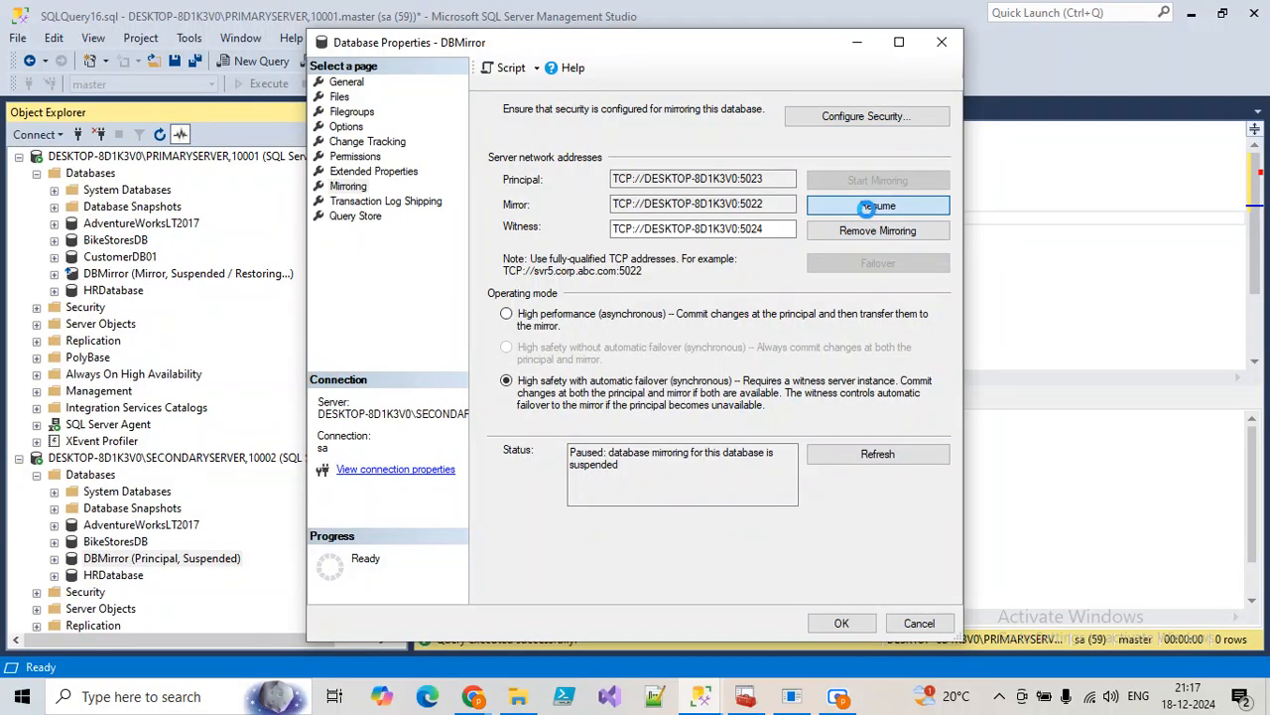
{"action": "left_click", "coordinate": [842, 622]}
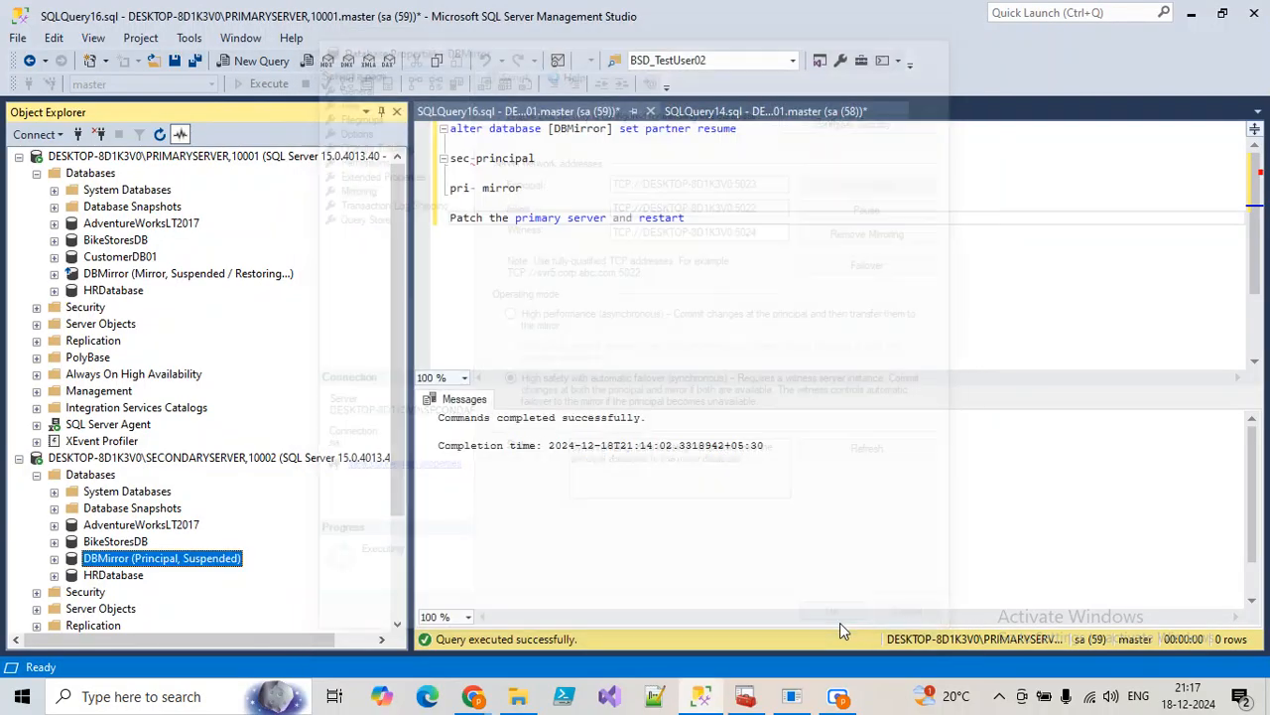
Refresh DBMirror on SECONDARYSERVER and on PRIMARYSERVER to check the mirroring status after resuming.
{"action": "left_click", "coordinate": [159, 134]}
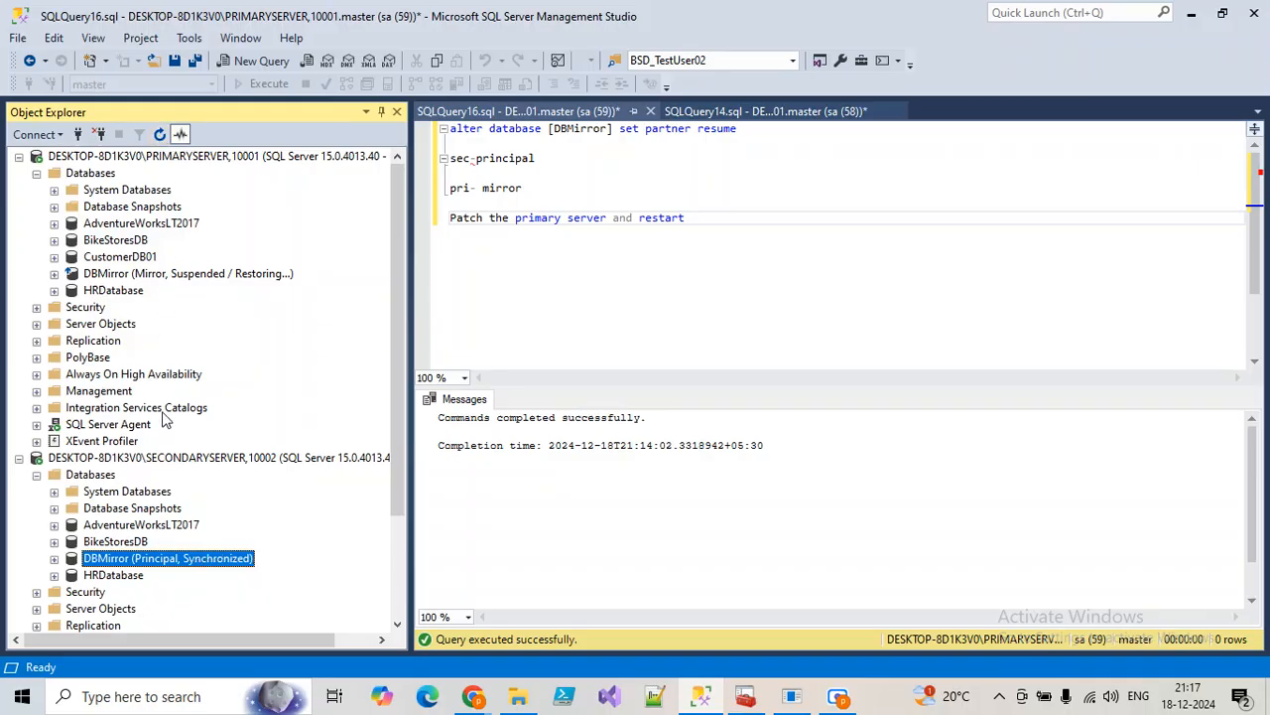
{"action": "left_click", "coordinate": [126, 275]}
{"action": "left_click", "coordinate": [160, 134]}
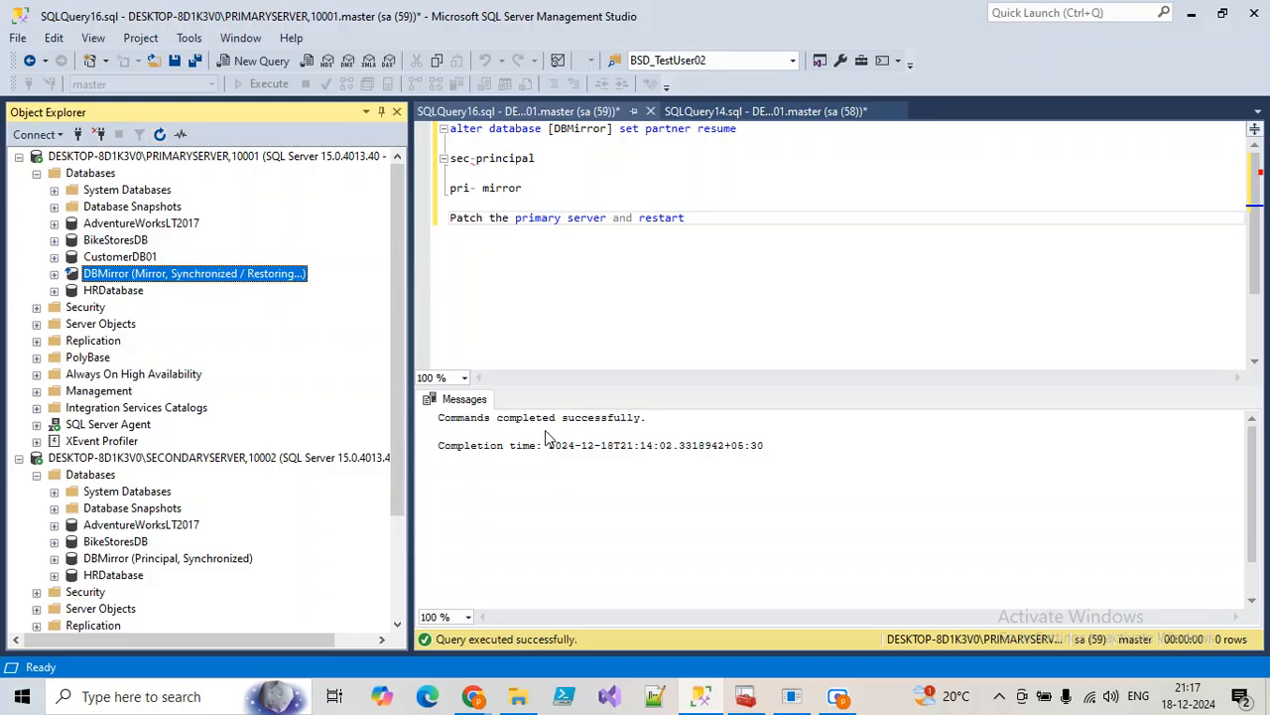
Add the note "wait for sumtime to get the dbs in sync" below the primary patching note, separated by a blank line.
{"action": "left_click", "coordinate": [749, 268]}
{"action": "key", "text": "Return"}
{"action": "key", "text": "Return"}
{"action": "type", "text": "wait for sumtime to"}
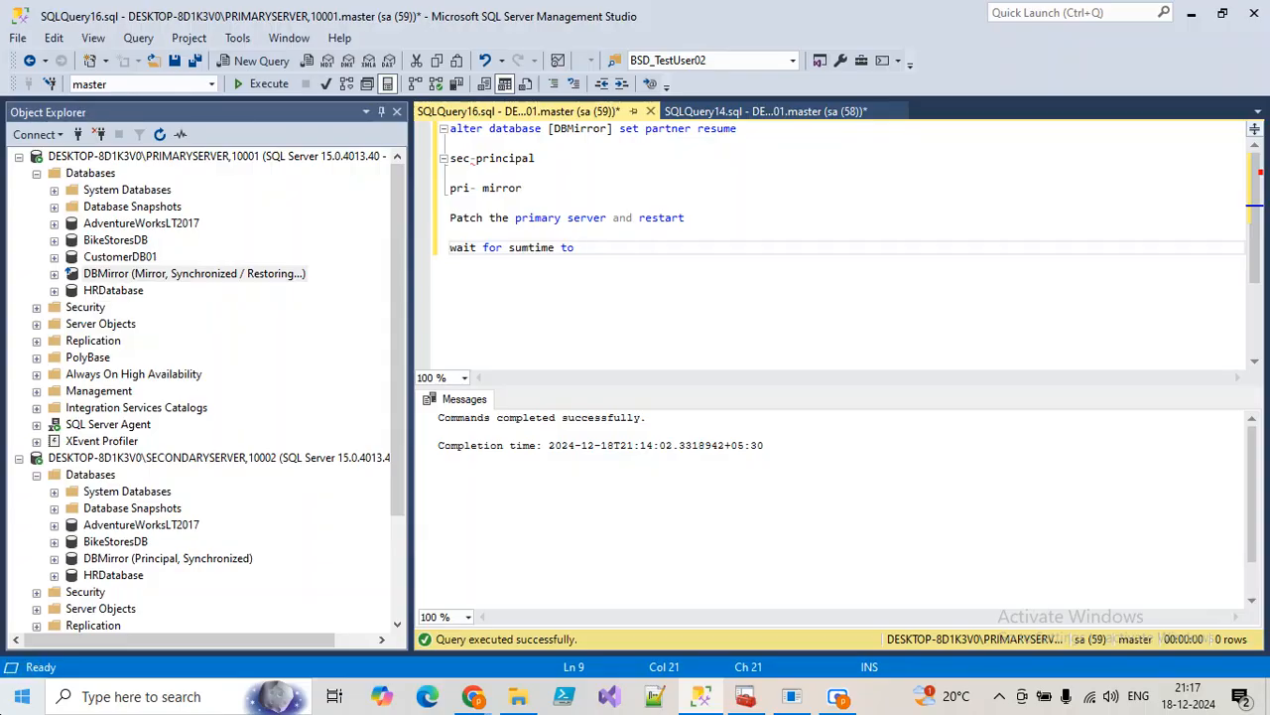
{"action": "type", "text": "dbs in sync"}
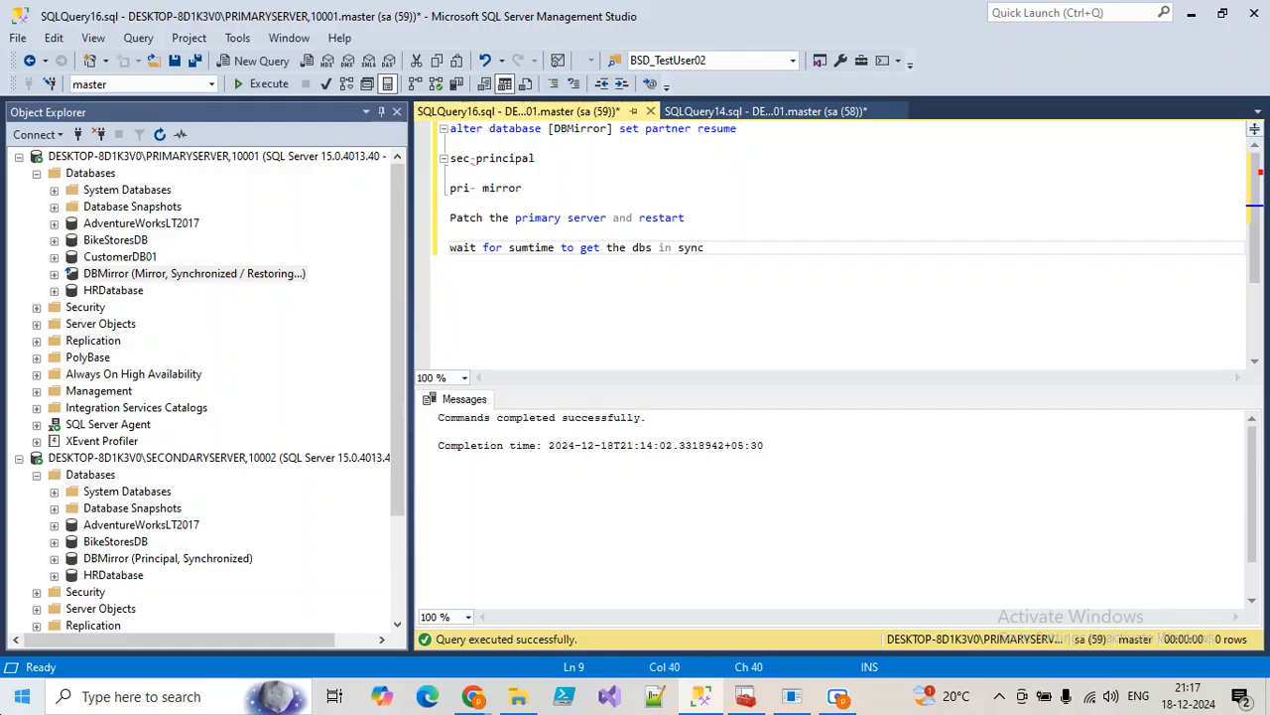
{"action": "key", "text": "Return"}
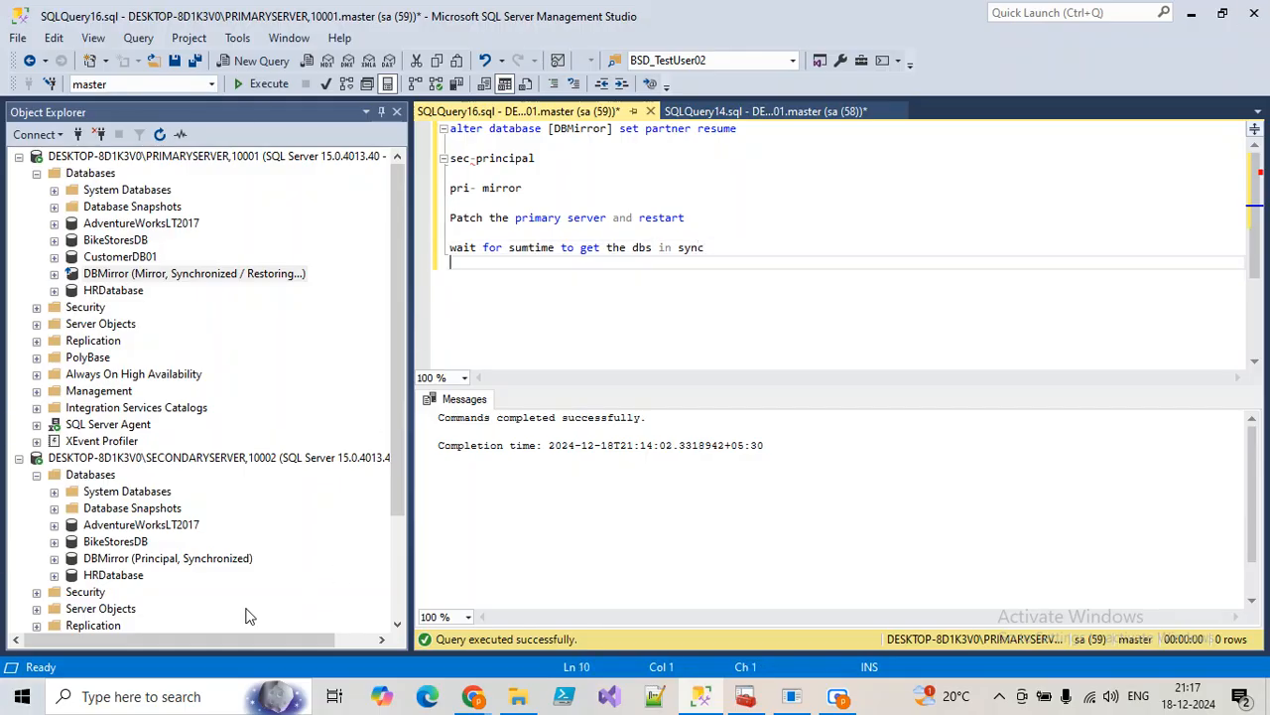
Fail over DBMirror from SECONDARYSERVER to its mirror through the Mirroring properties and confirm the role swap.
{"action": "right_click", "coordinate": [141, 559]}
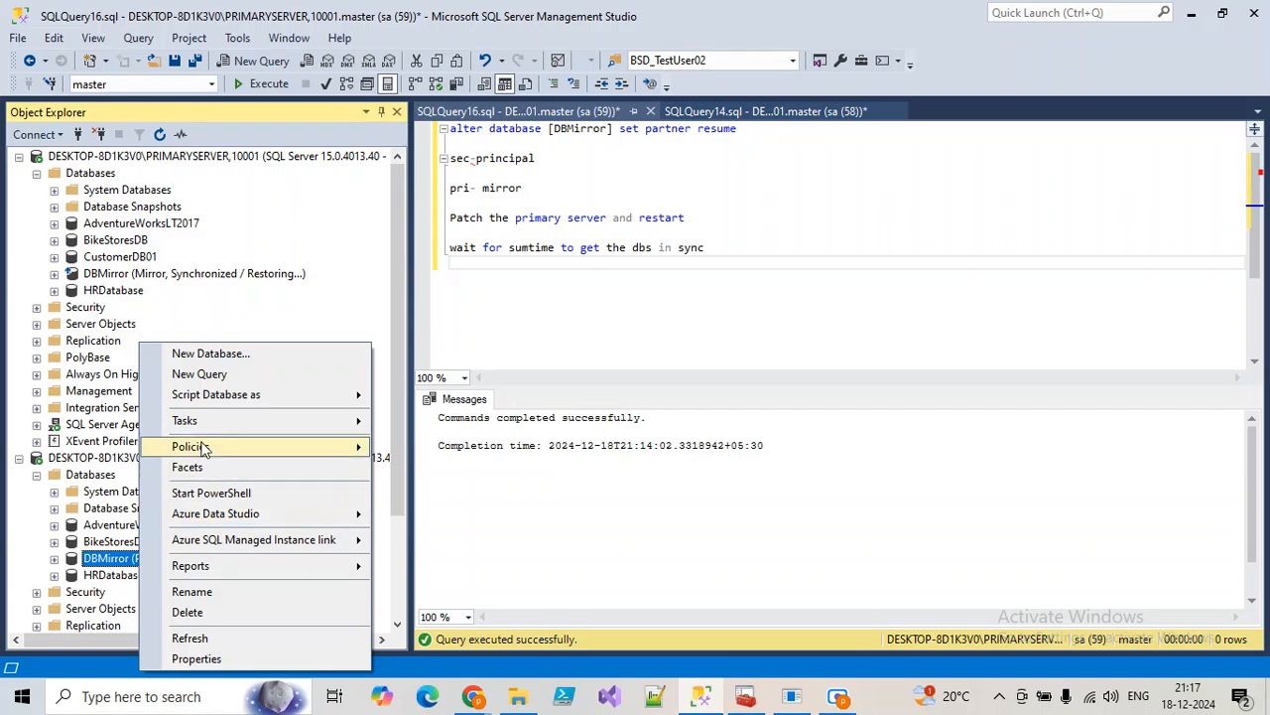
{"action": "mouse_move", "coordinate": [207, 427]}
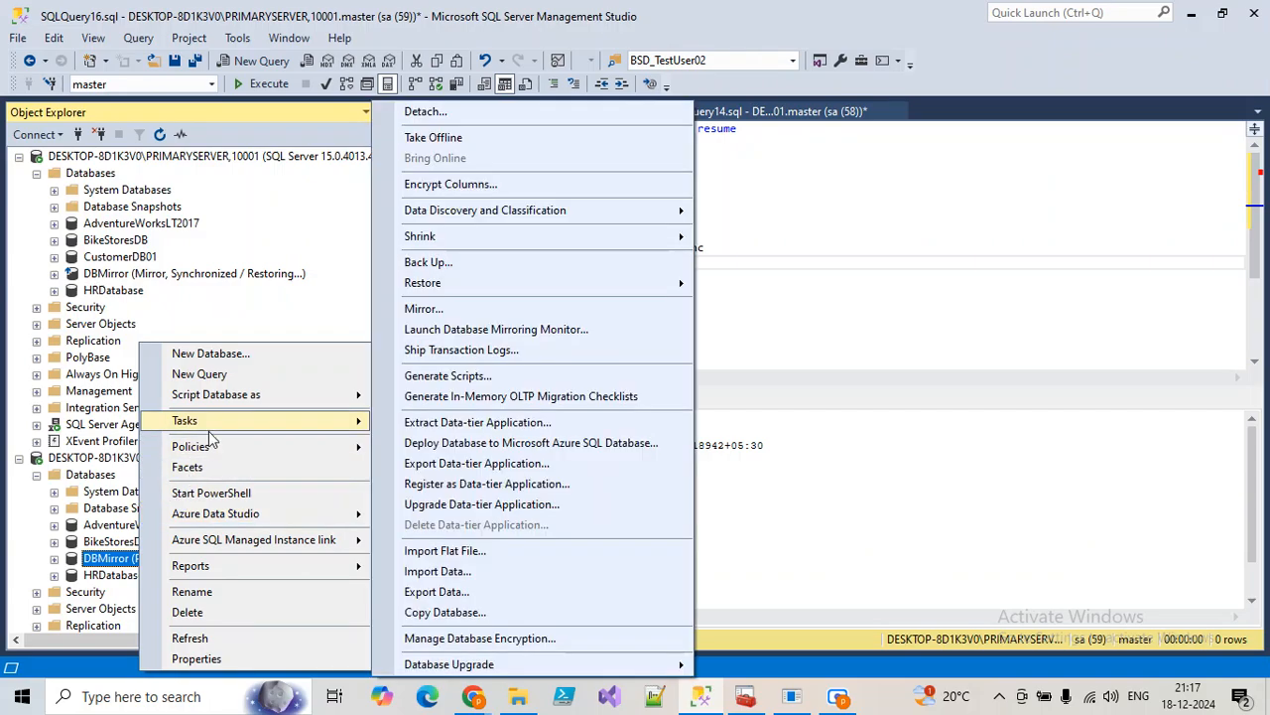
{"action": "left_click", "coordinate": [467, 307]}
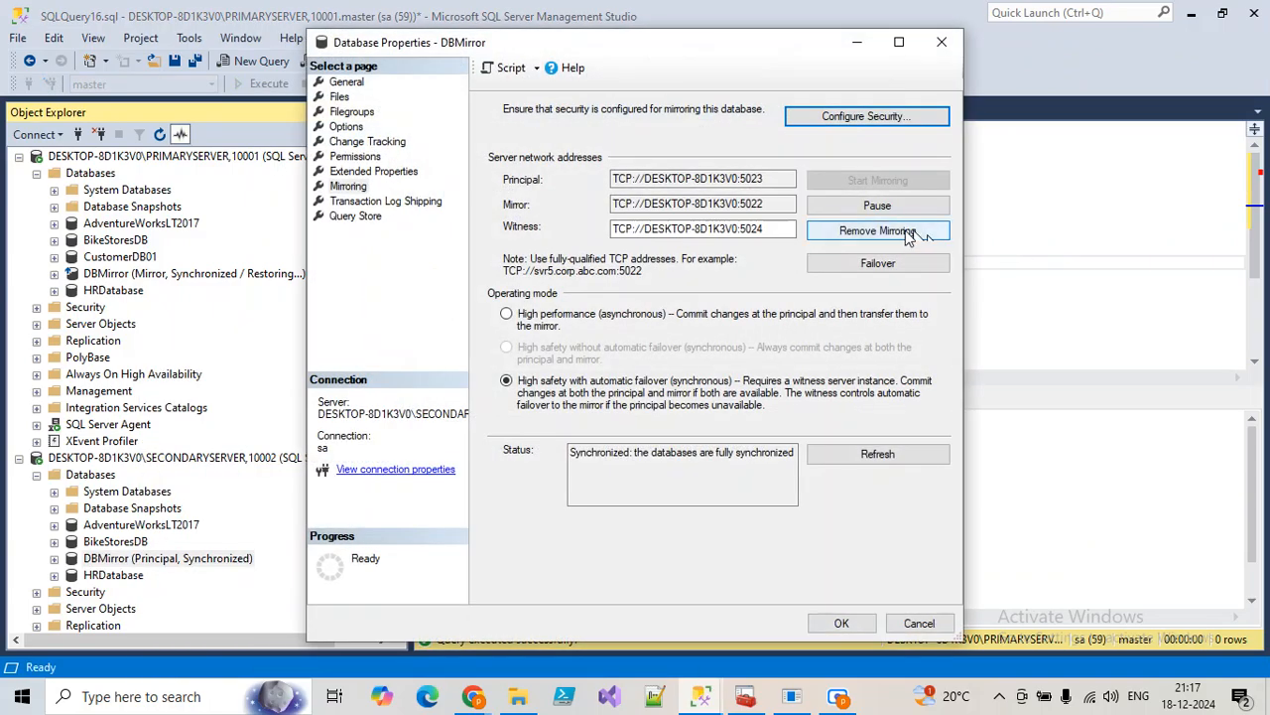
{"action": "left_click", "coordinate": [897, 264]}
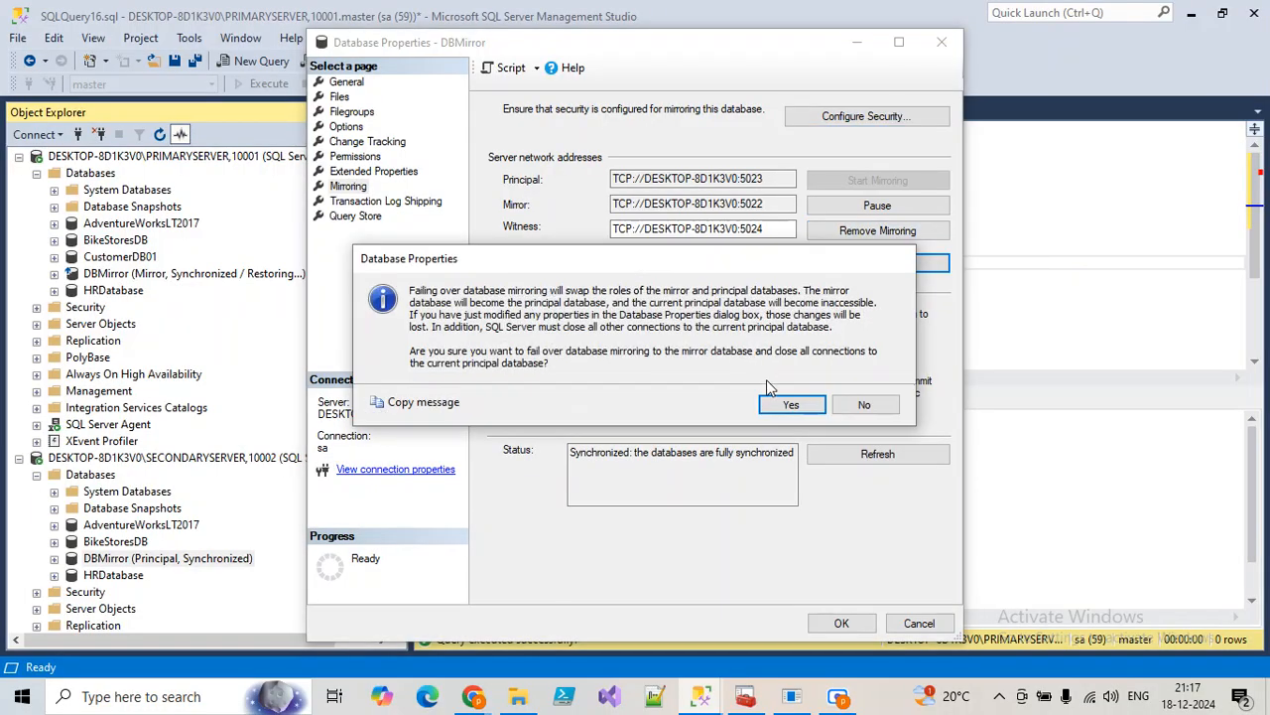
{"action": "left_click", "coordinate": [791, 404]}
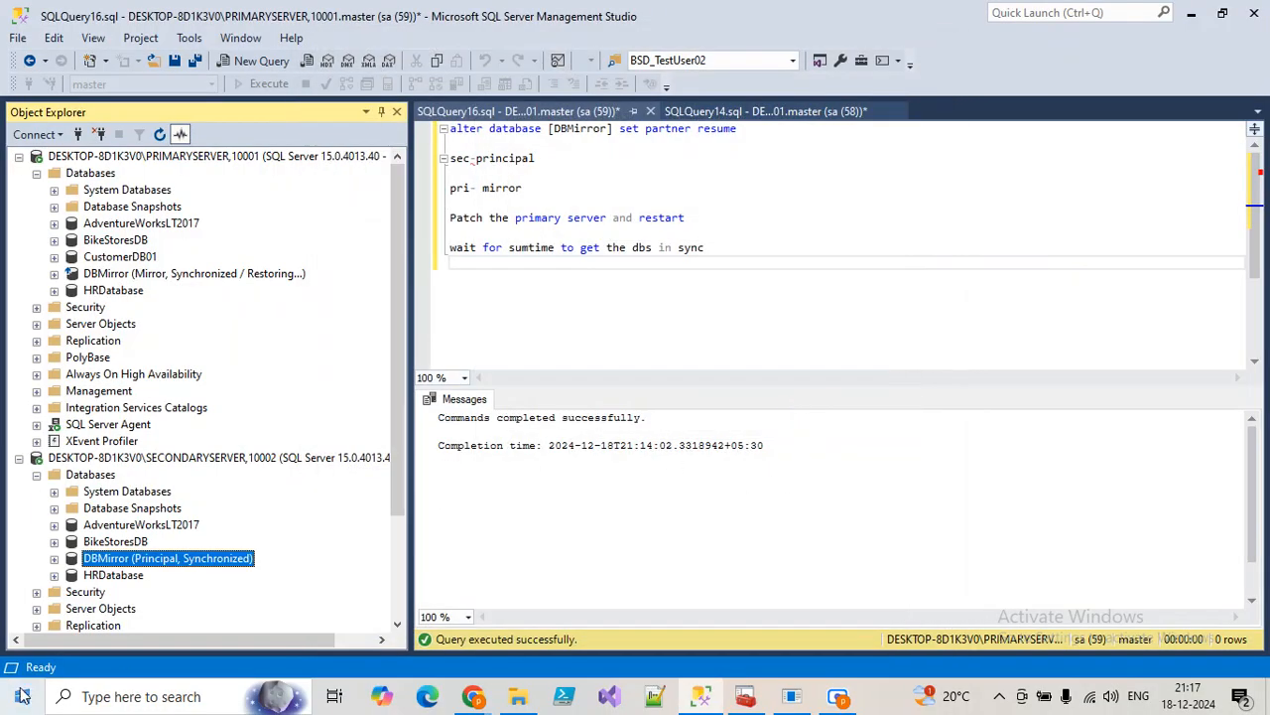
Refresh SECONDARYSERVER's Databases folder and PRIMARYSERVER's DBMirror to check the principal and mirror roles after the failover.
{"action": "left_click", "coordinate": [82, 475]}
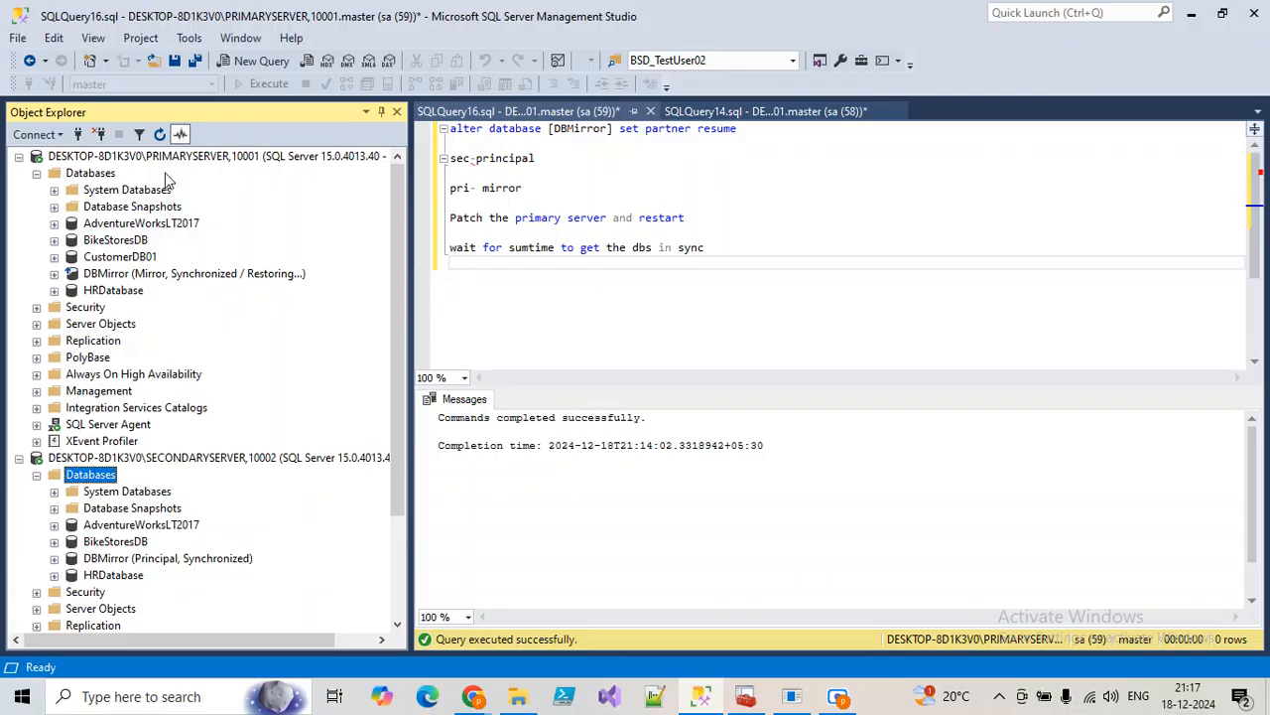
{"action": "left_click", "coordinate": [181, 557]}
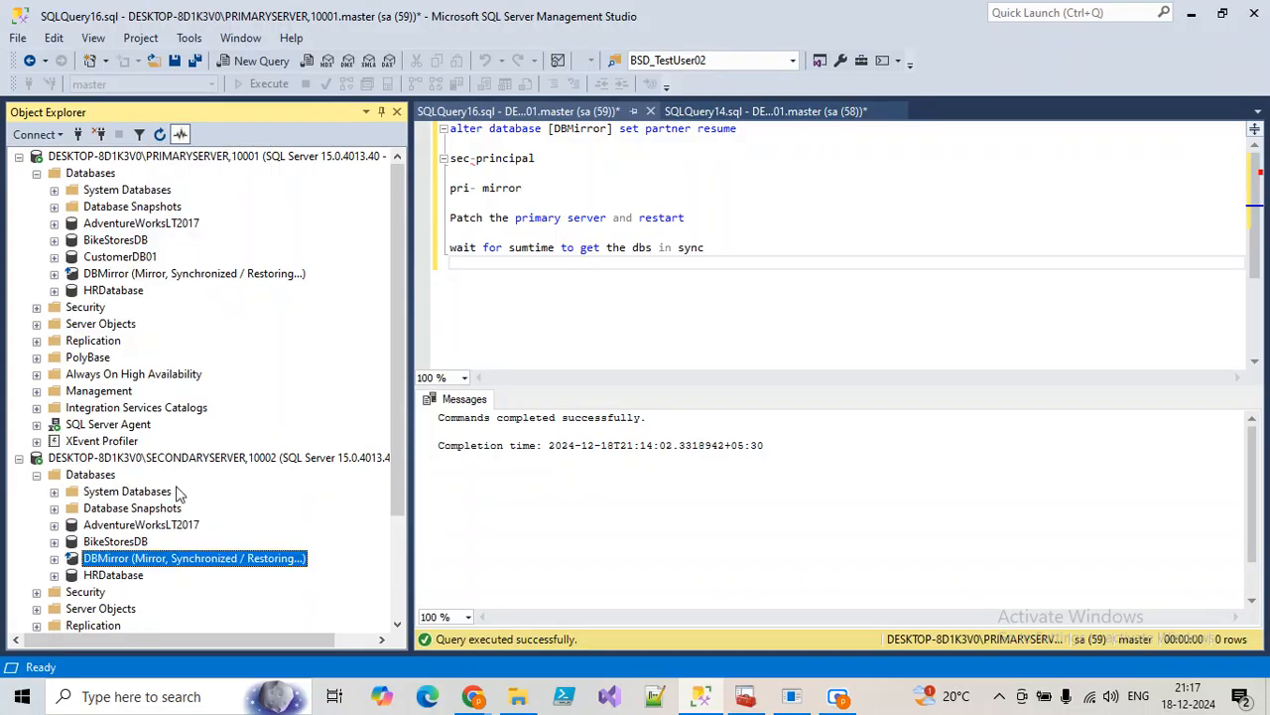
{"action": "left_click", "coordinate": [136, 275]}
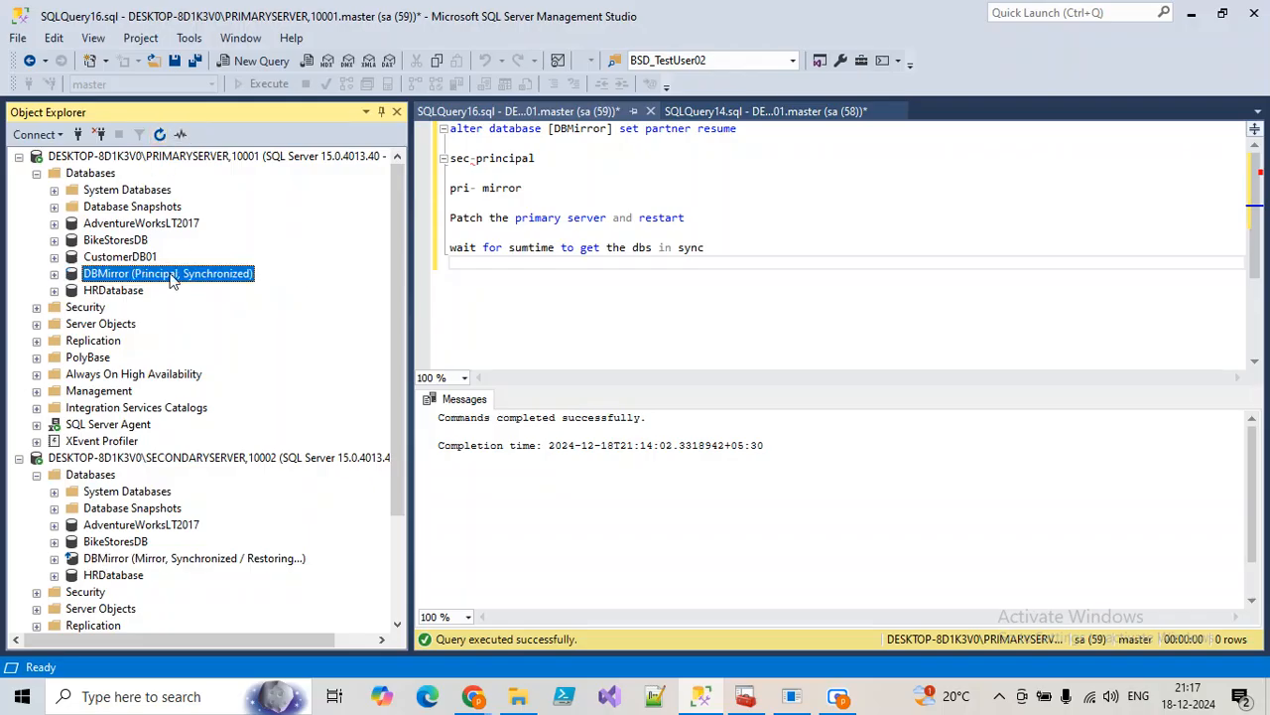
{"action": "left_click", "coordinate": [152, 159]}
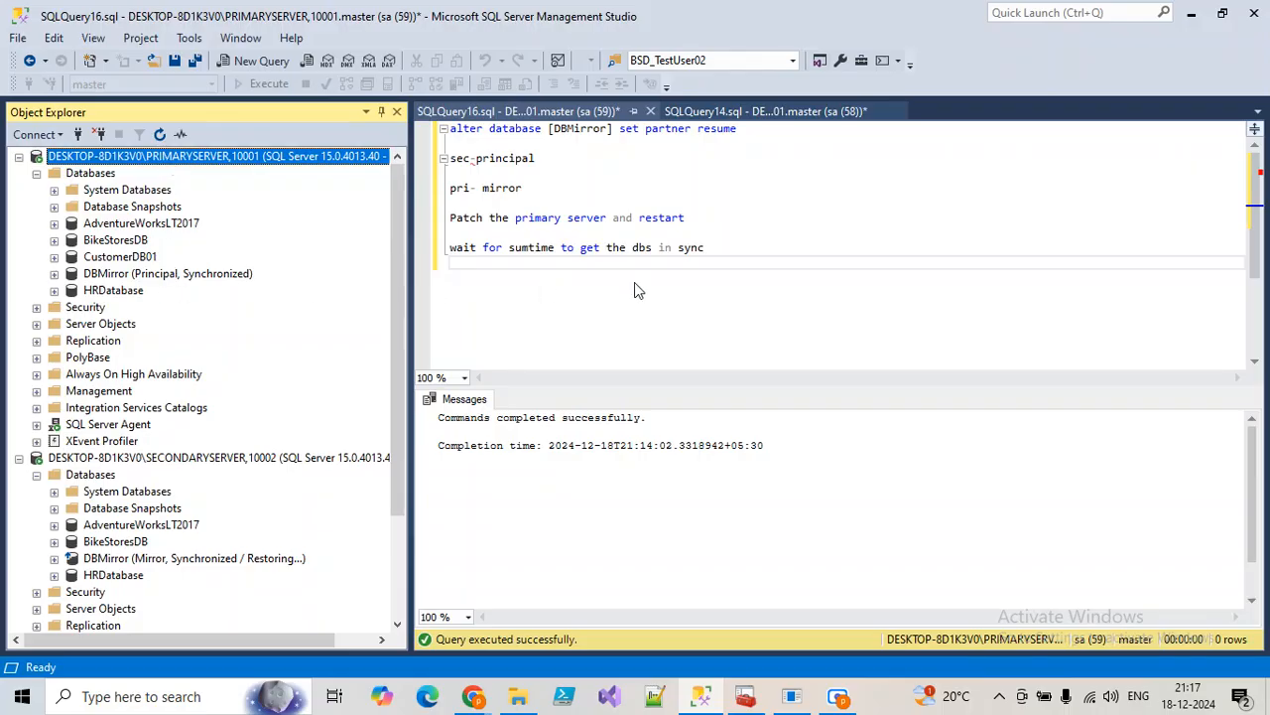
Add the note "Patch the Secondary server" below the sync note in the query, separated by a blank line.
{"action": "left_click", "coordinate": [735, 256]}
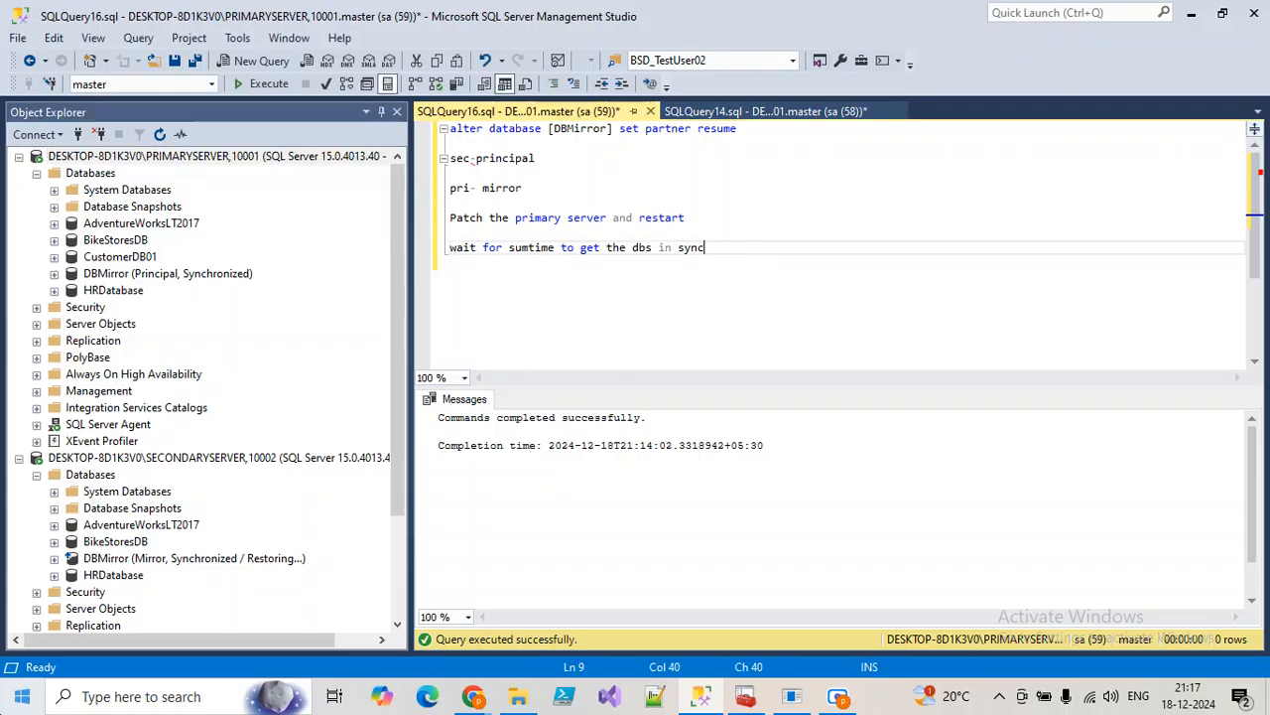
{"action": "key", "text": "Return"}
{"action": "key", "text": "Return"}
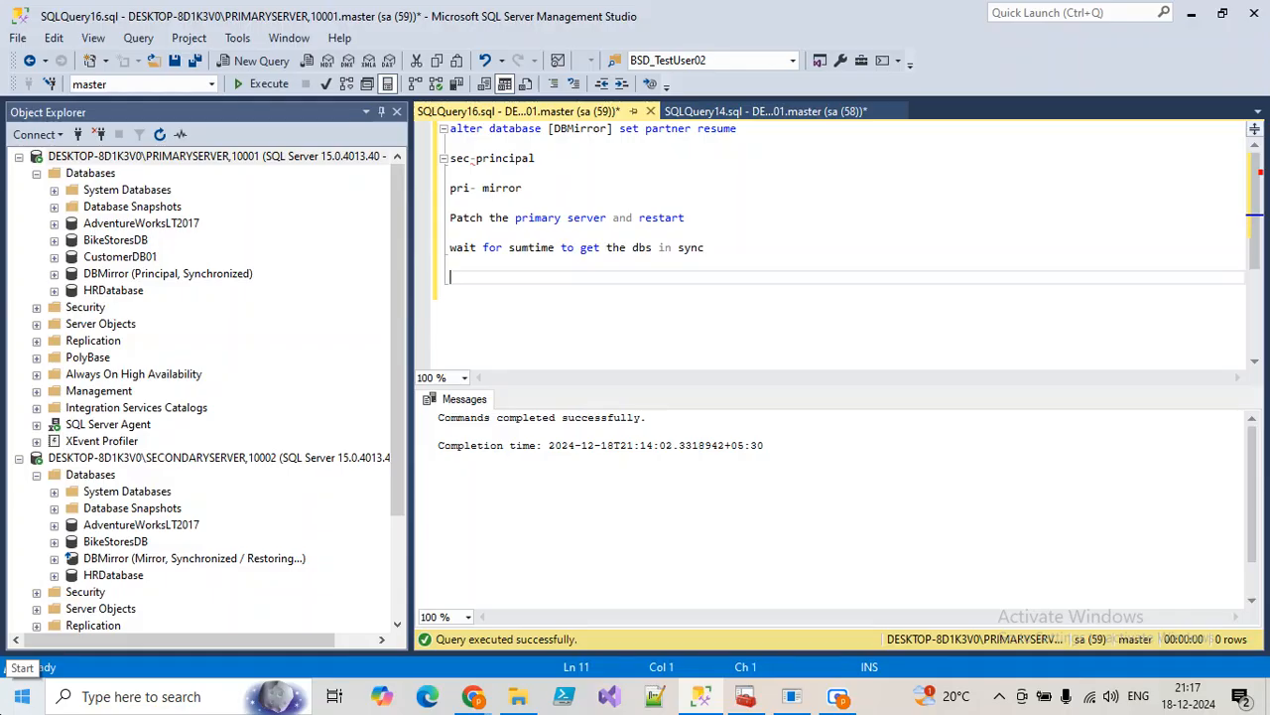
{"action": "type", "text": "Patch the "}
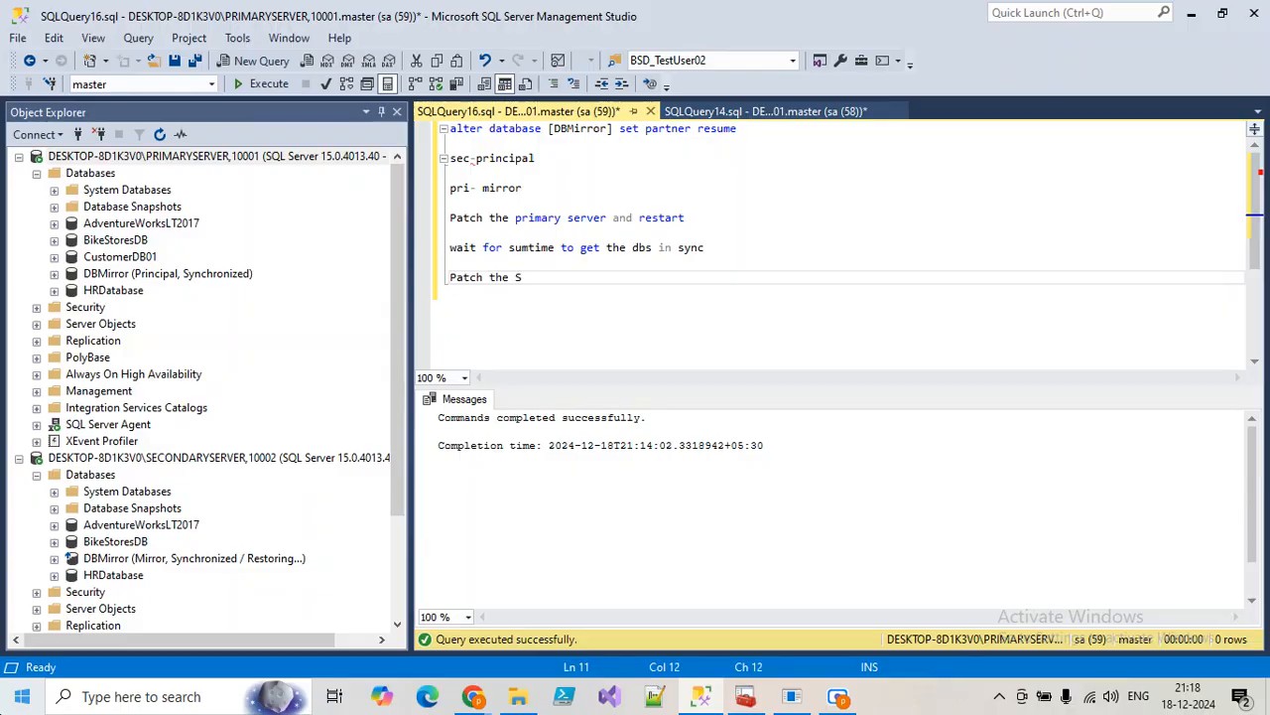
{"action": "type", "text": "Secondary server"}
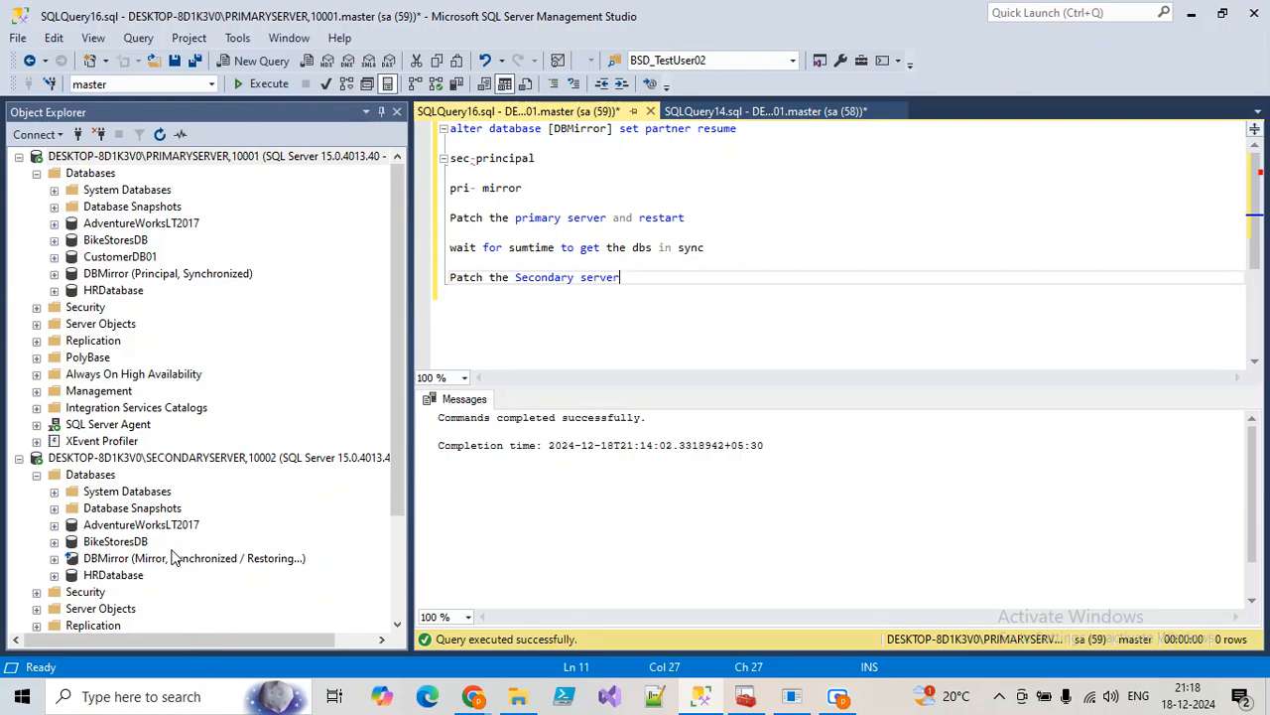
Pause mirroring in the Mirroring properties of PRIMARYSERVER's DBMirror, confirm the pause and accept the dialog.
{"action": "right_click", "coordinate": [159, 275]}
{"action": "mouse_move", "coordinate": [195, 354]}
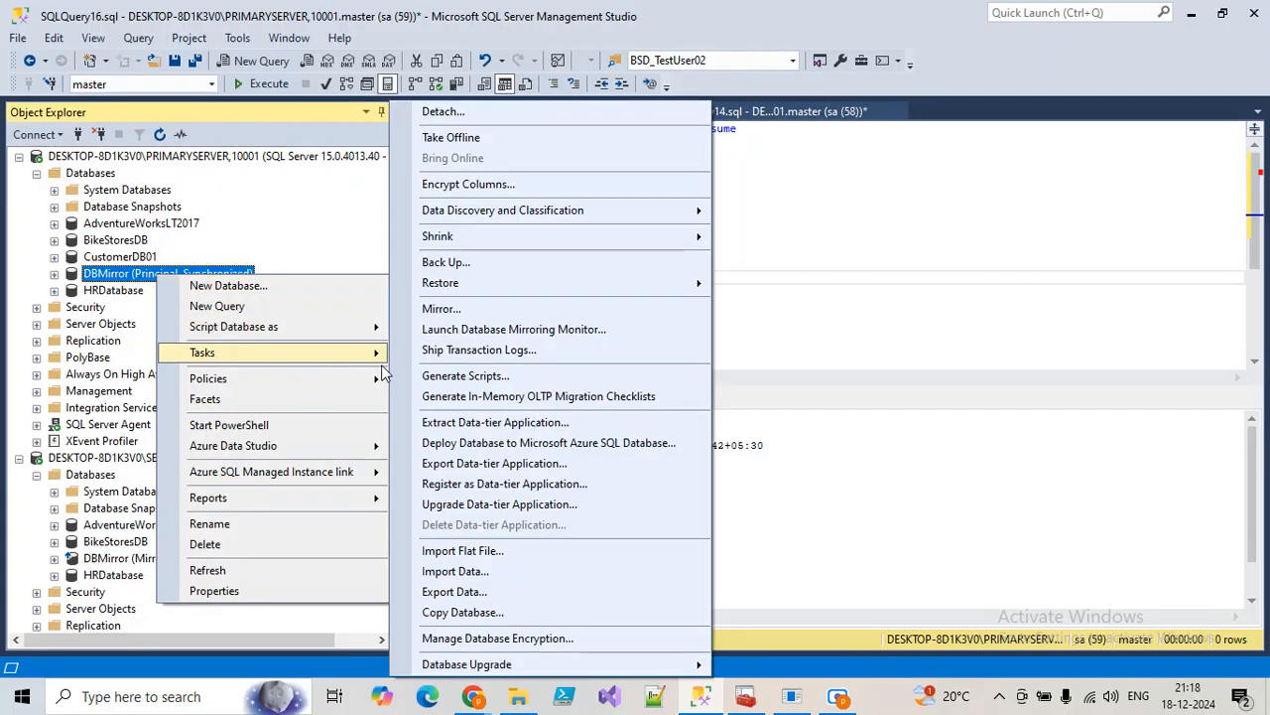
{"action": "left_click", "coordinate": [436, 309]}
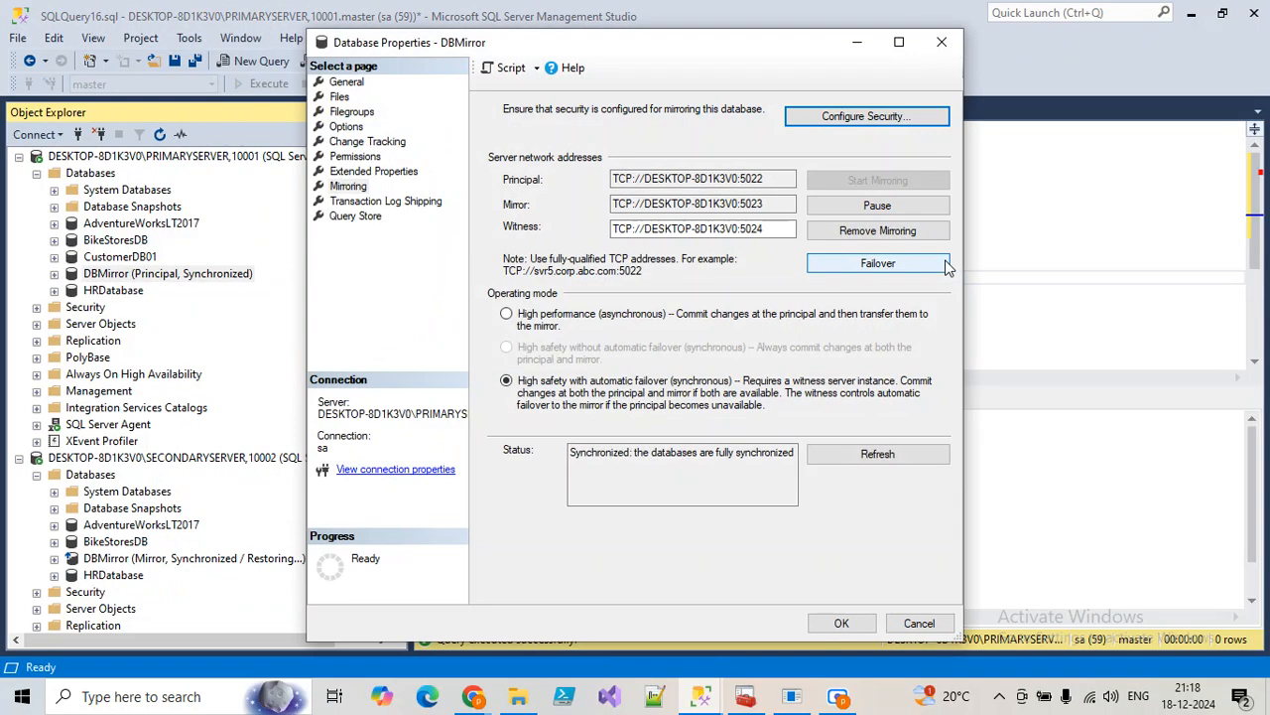
{"action": "left_click", "coordinate": [881, 206]}
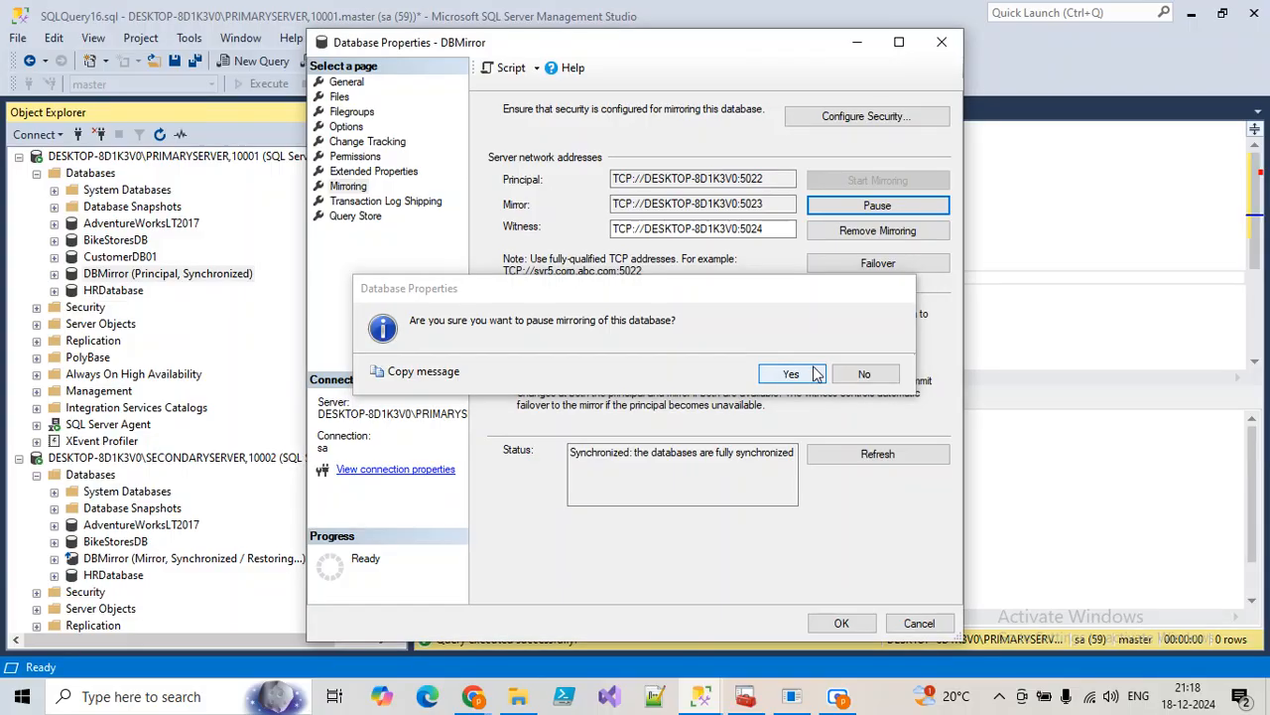
{"action": "left_click", "coordinate": [816, 371]}
{"action": "left_click", "coordinate": [840, 622]}
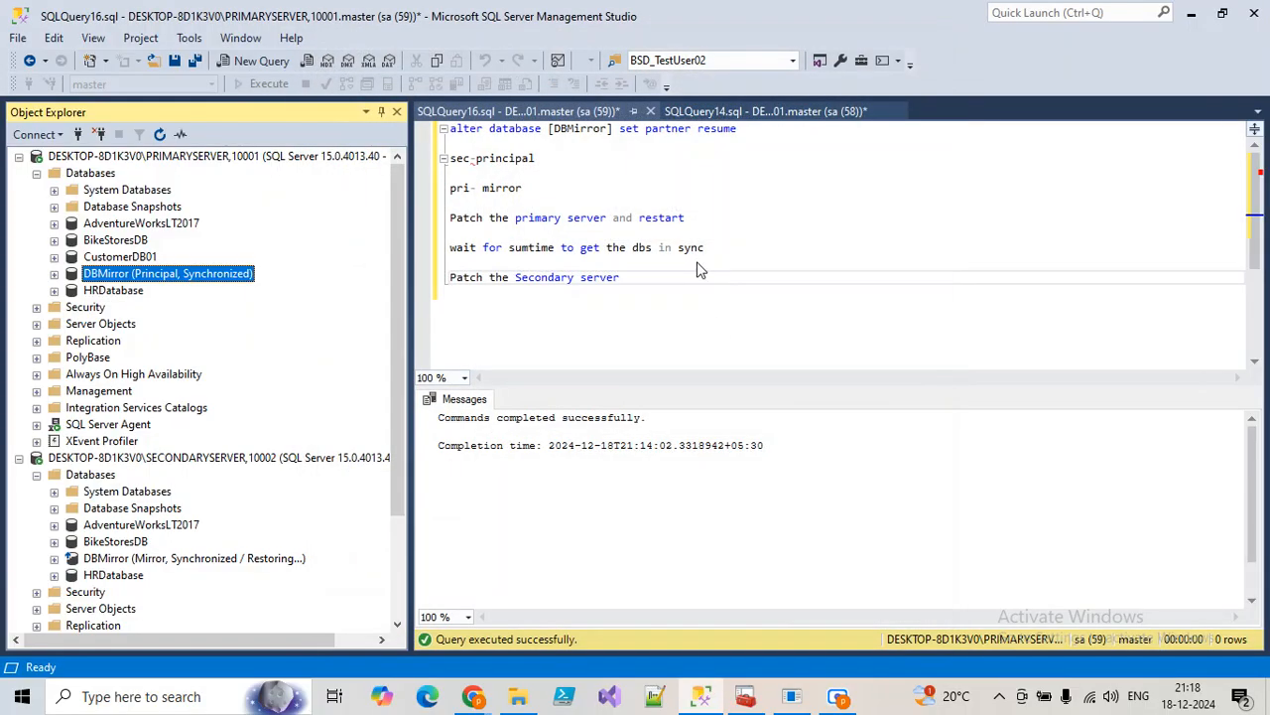
Insert the note "pass the data movement" above the "Patch the Secondary server" note, with a blank line between them.
{"action": "key", "text": "Return"}
{"action": "type", "text": "pa"}
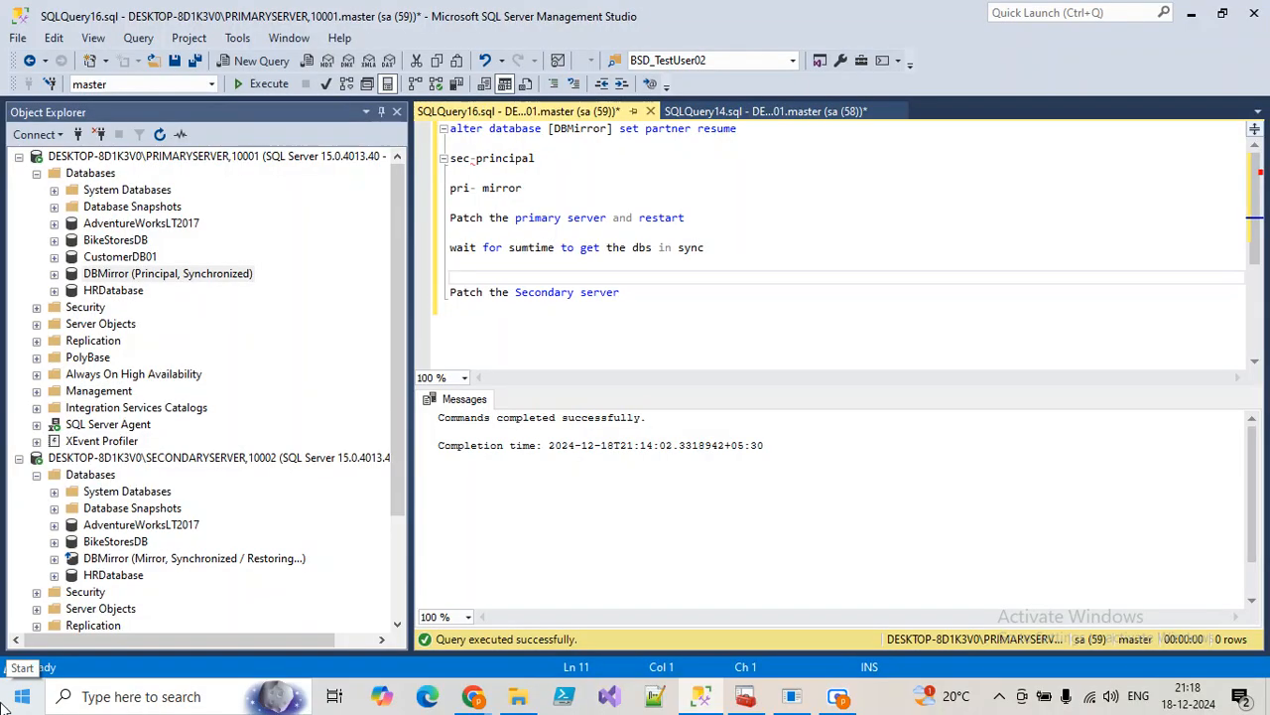
{"action": "type", "text": "ss the data movemn"}
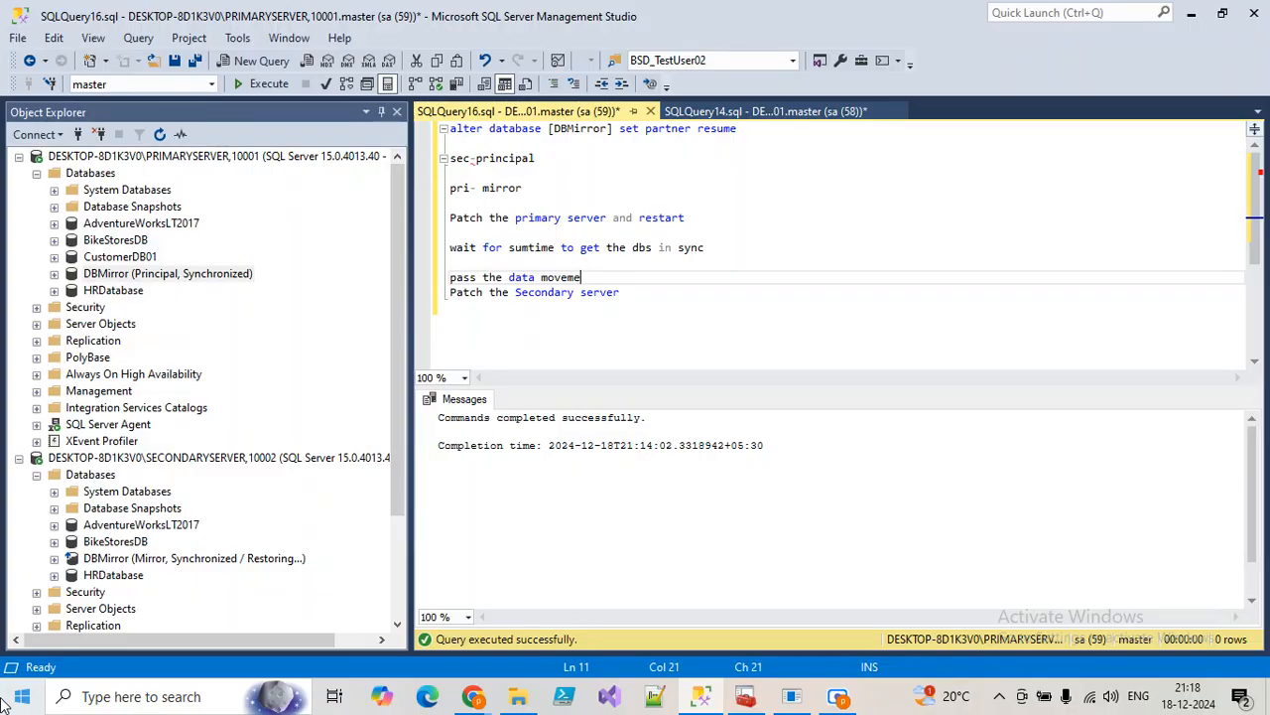
{"action": "key", "text": "Return"}
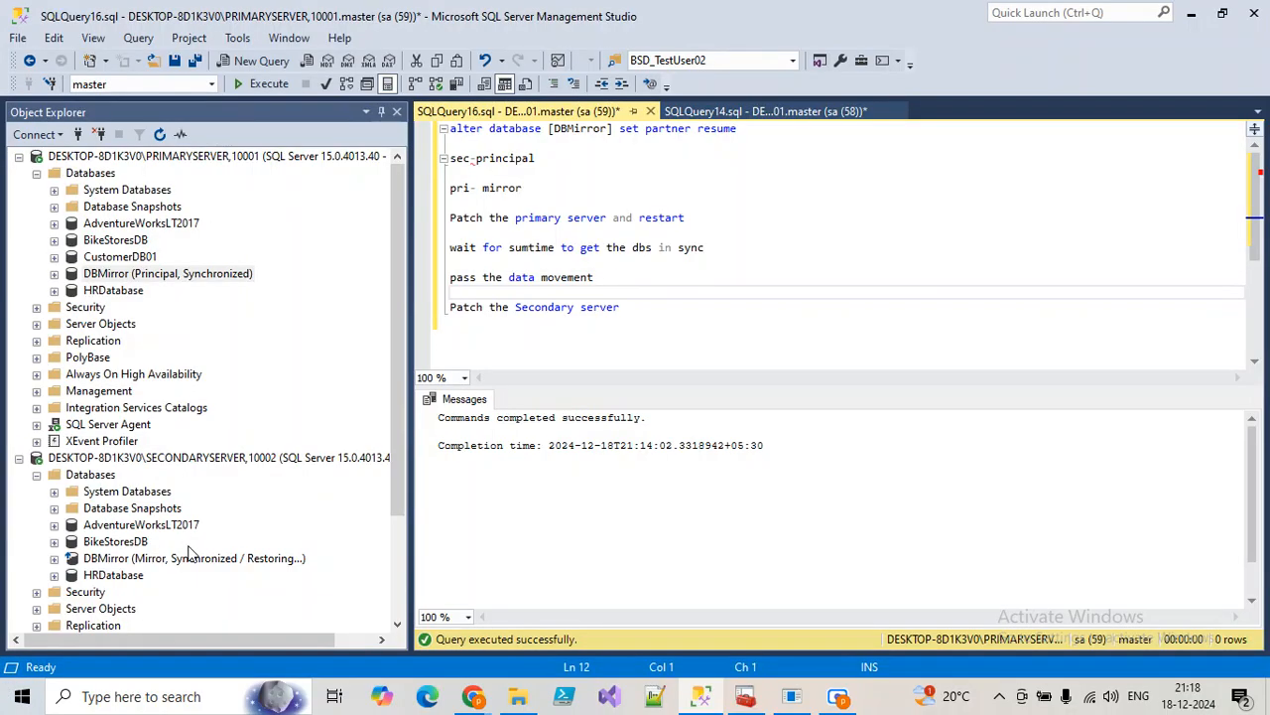
Refresh SECONDARYSERVER's Databases folder and check the mirroring state of its DBMirror database.
{"action": "left_click", "coordinate": [107, 475]}
{"action": "left_click", "coordinate": [160, 135]}
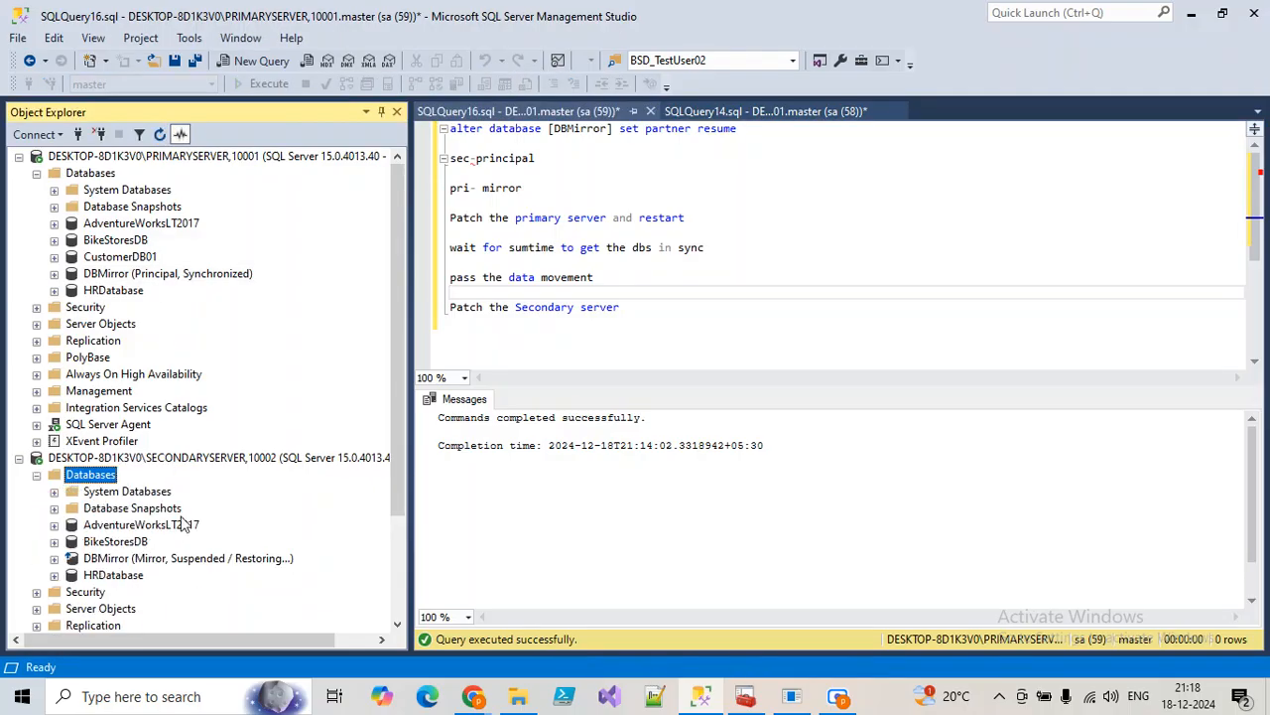
{"action": "left_click", "coordinate": [194, 559]}
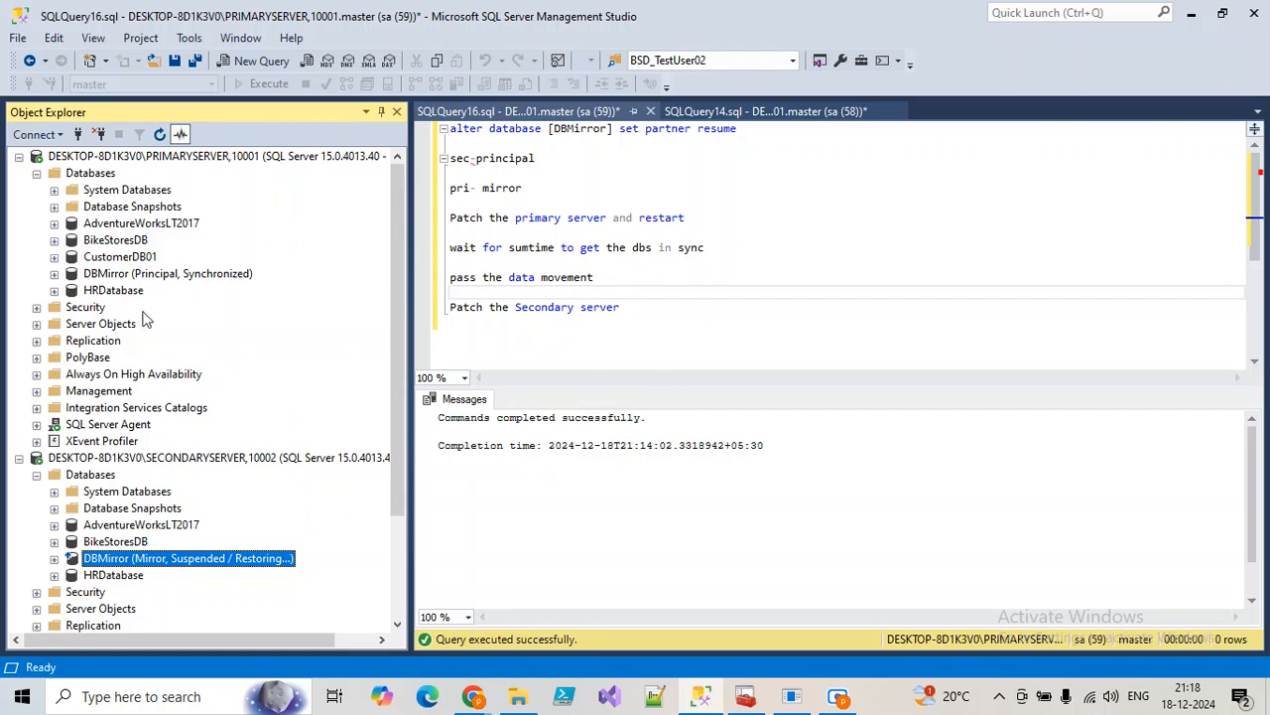
Resume mirroring in the Mirroring properties of PRIMARYSERVER's DBMirror and accept the dialog.
{"action": "right_click", "coordinate": [123, 275]}
{"action": "mouse_move", "coordinate": [203, 355]}
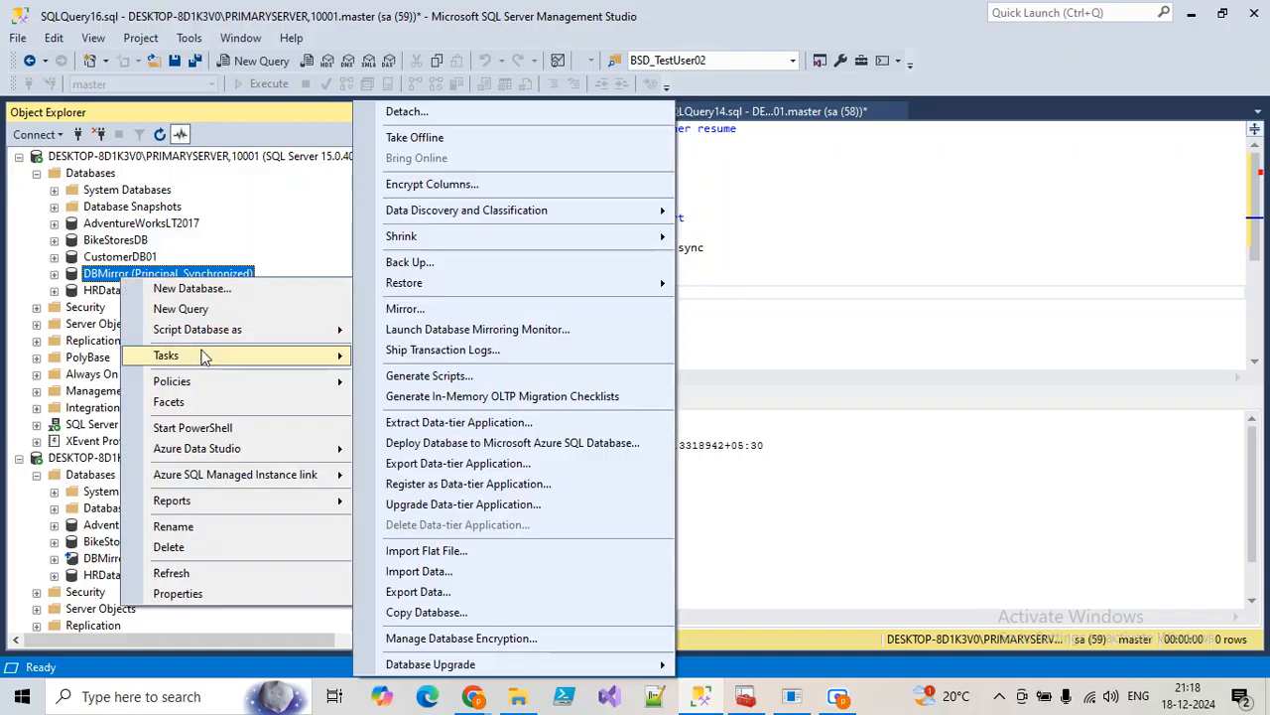
{"action": "left_click", "coordinate": [440, 306]}
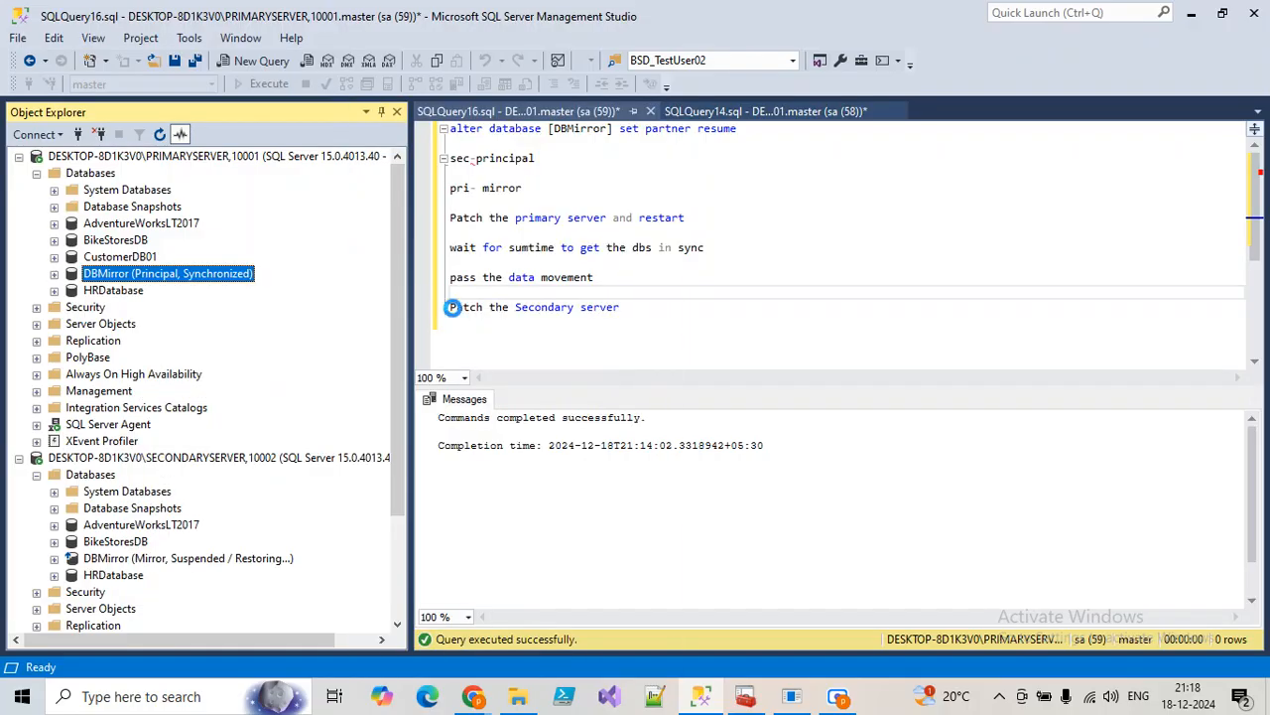
{"action": "left_click", "coordinate": [877, 205]}
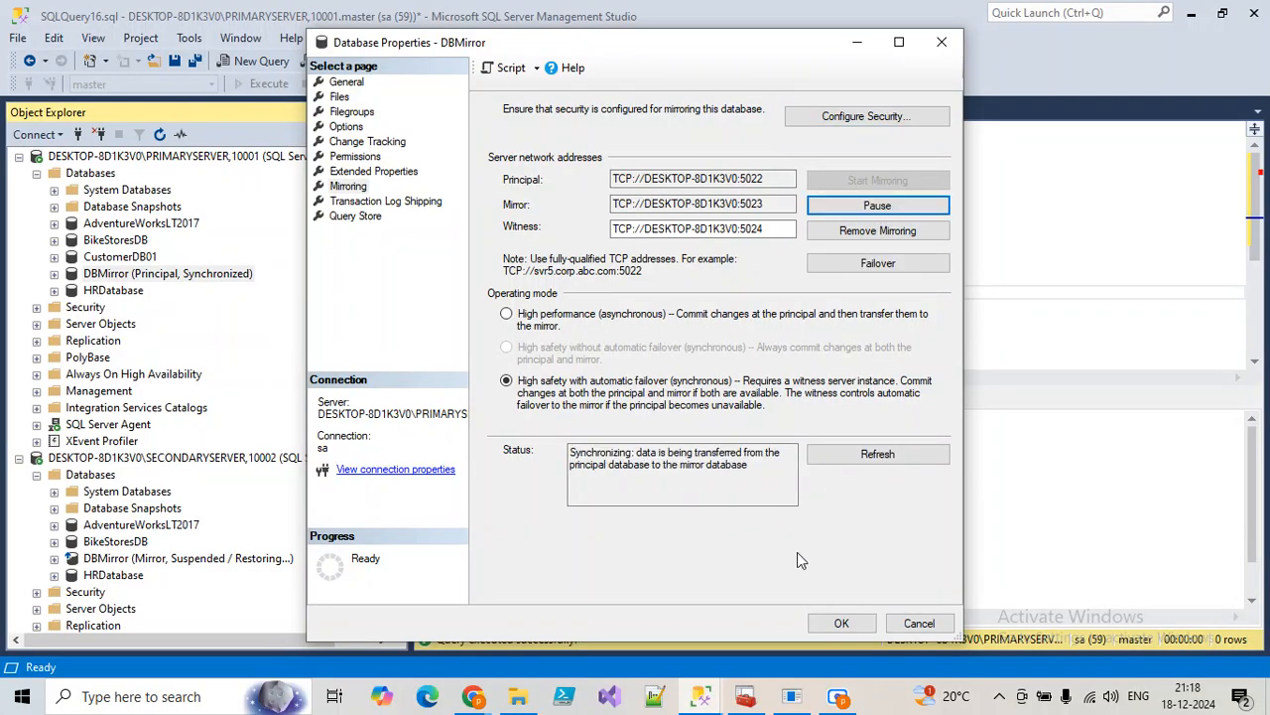
{"action": "left_click", "coordinate": [840, 623]}
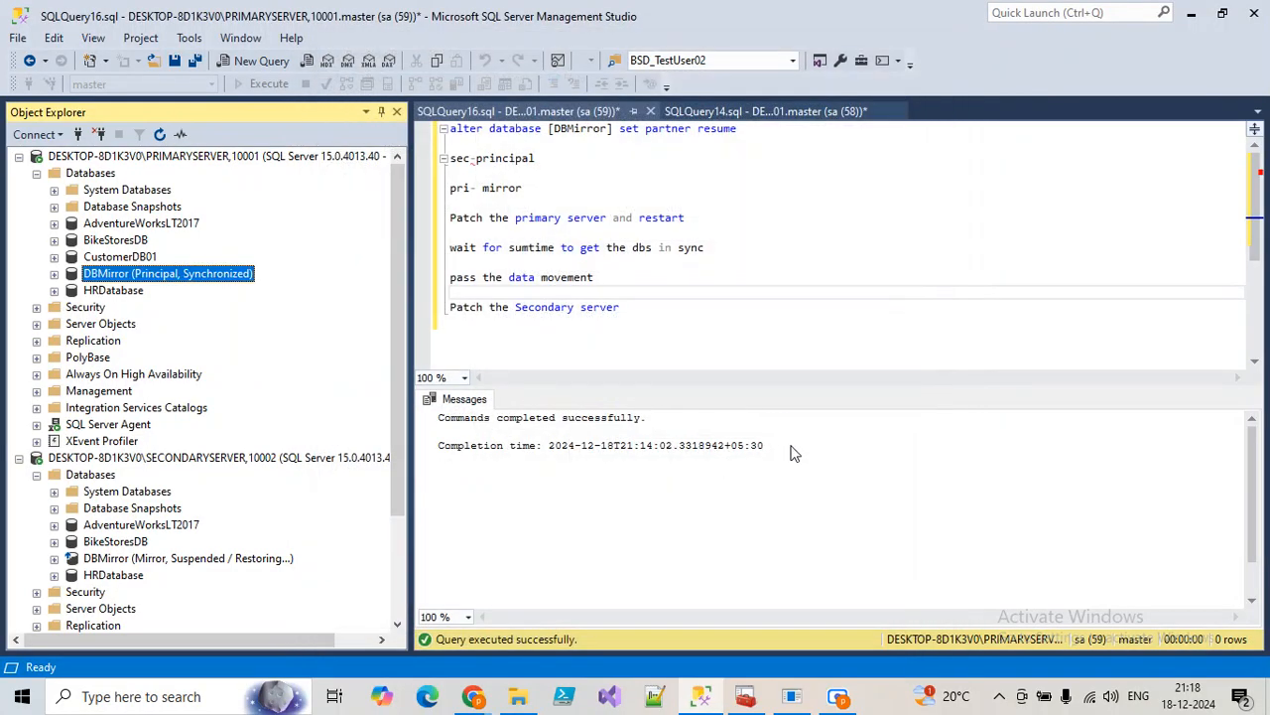
Add the note "after patching resume the data movement" directly below the "Patch the Secondary server" note.
{"action": "left_click", "coordinate": [680, 320]}
{"action": "type", "text": "af"}
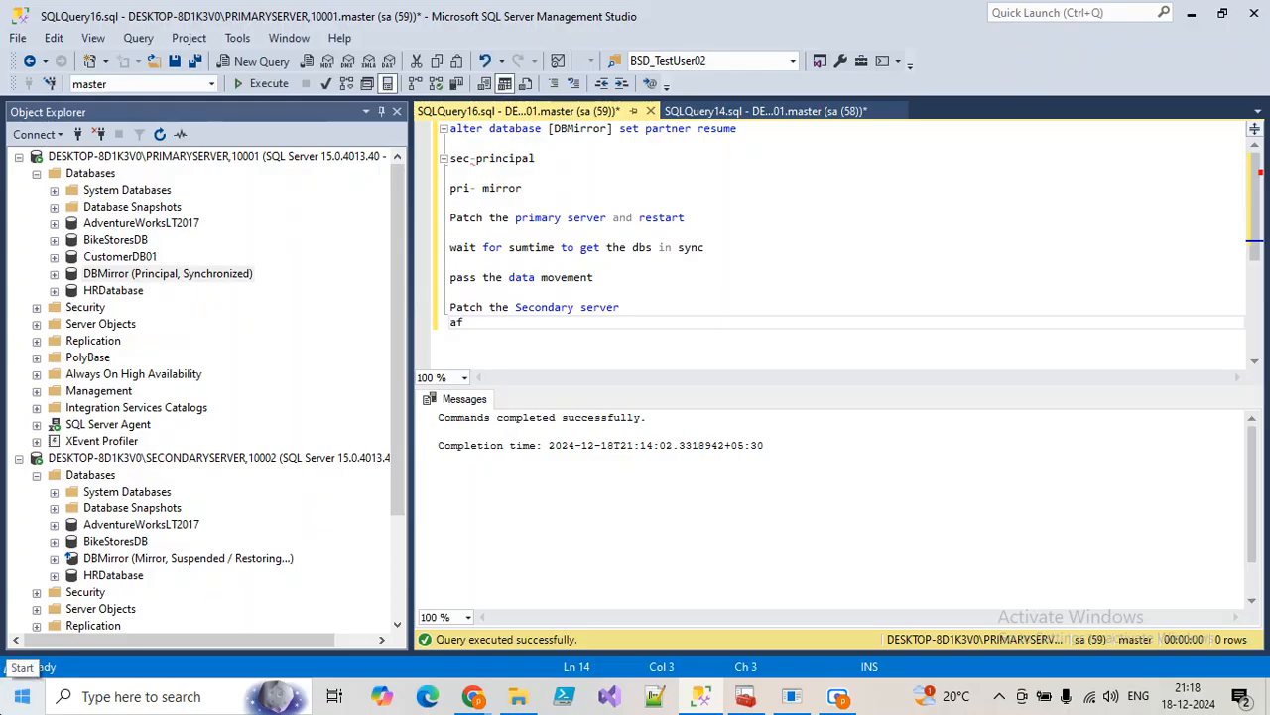
{"action": "type", "text": "ter patching resume the data "}
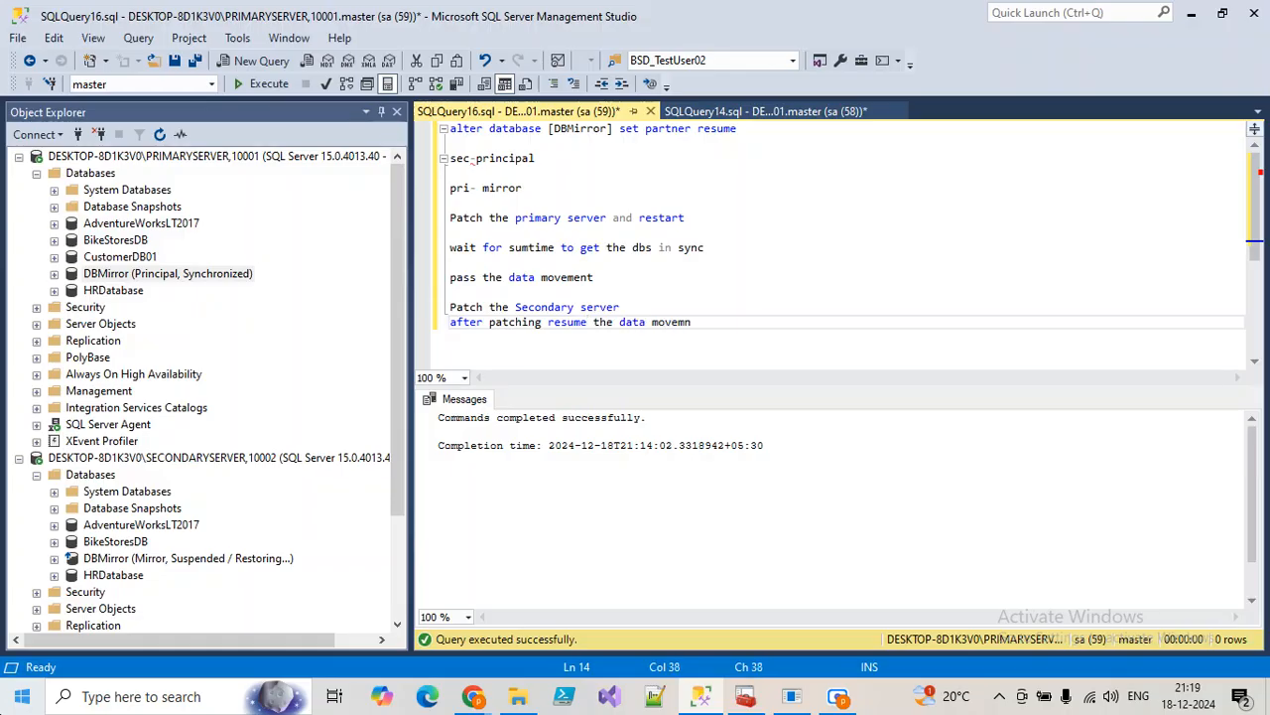
{"action": "type", "text": "movement"}
{"action": "key", "text": "Return"}
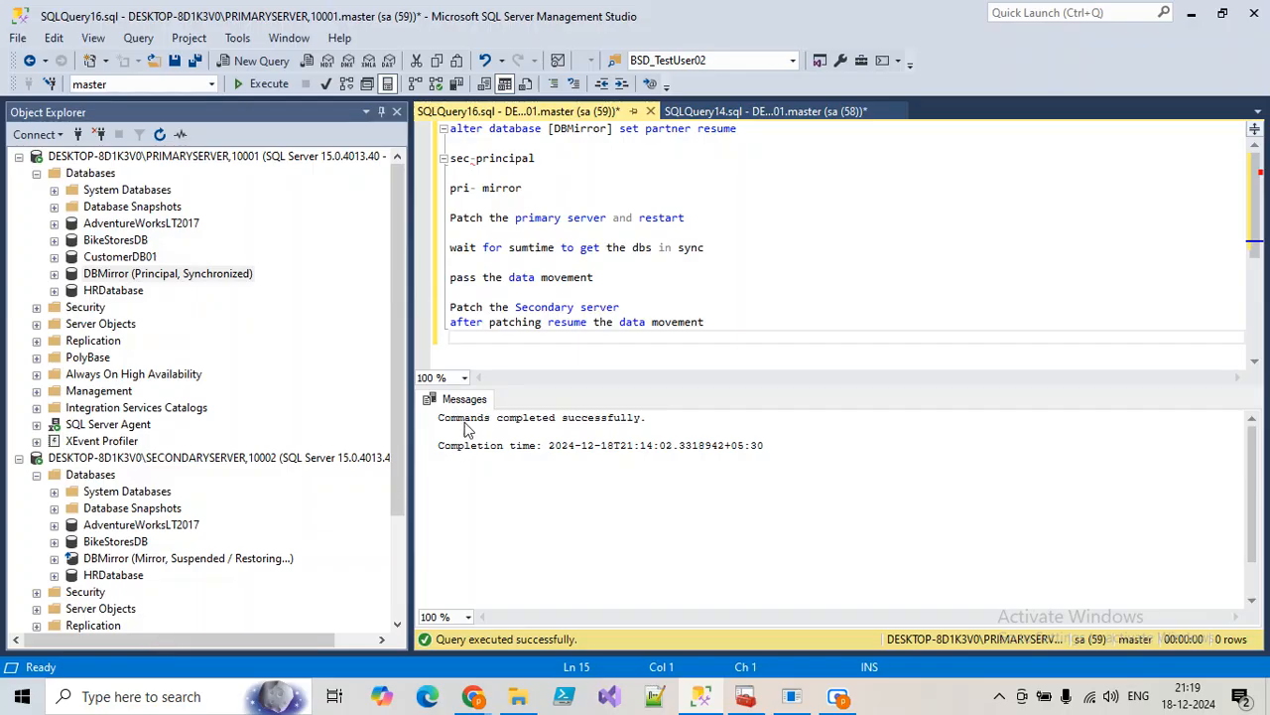
Fail over DBMirror from PRIMARYSERVER to its mirror through the Mirroring properties and confirm the role swap.
{"action": "right_click", "coordinate": [117, 276]}
{"action": "mouse_move", "coordinate": [180, 355]}
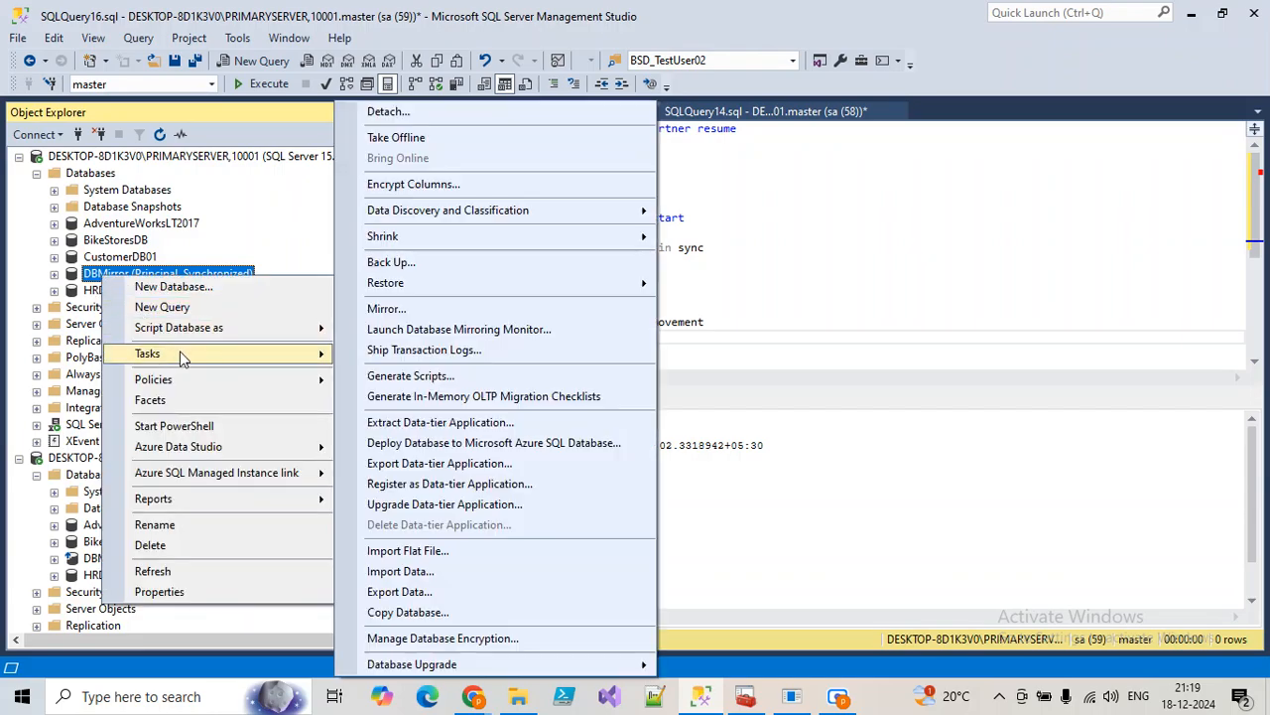
{"action": "left_click", "coordinate": [375, 308]}
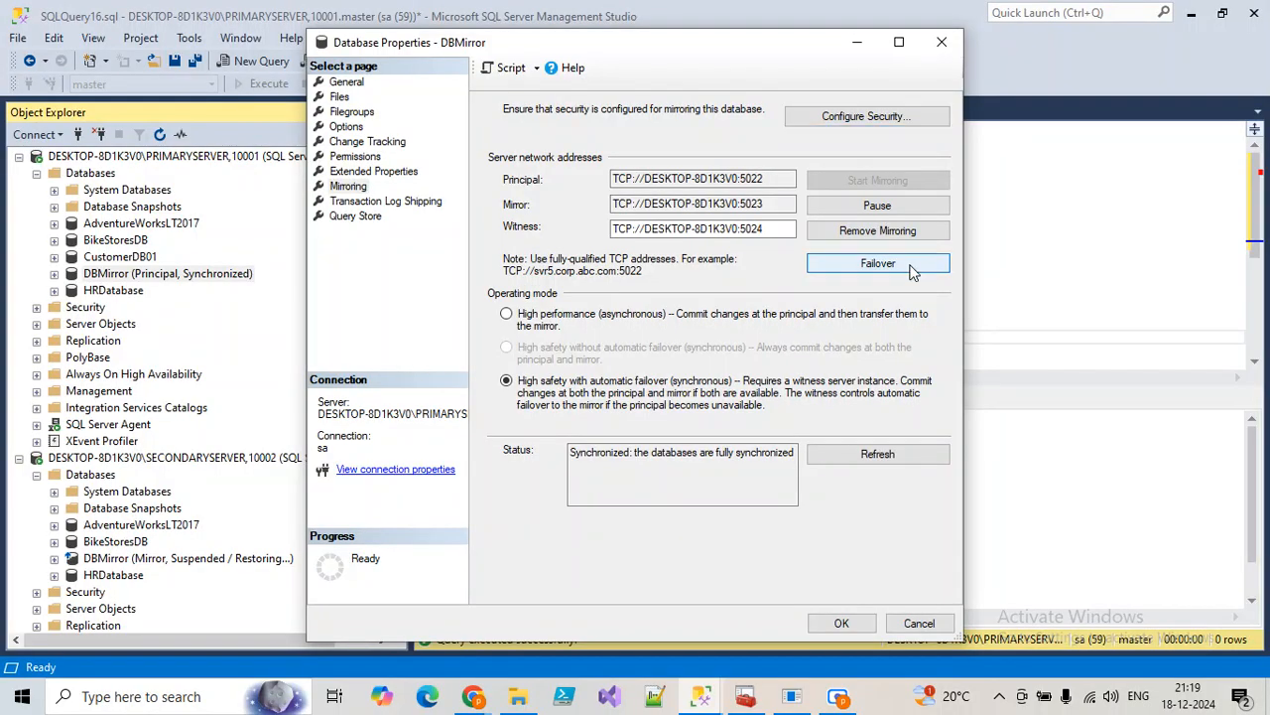
{"action": "left_click", "coordinate": [911, 266]}
{"action": "left_click", "coordinate": [799, 401]}
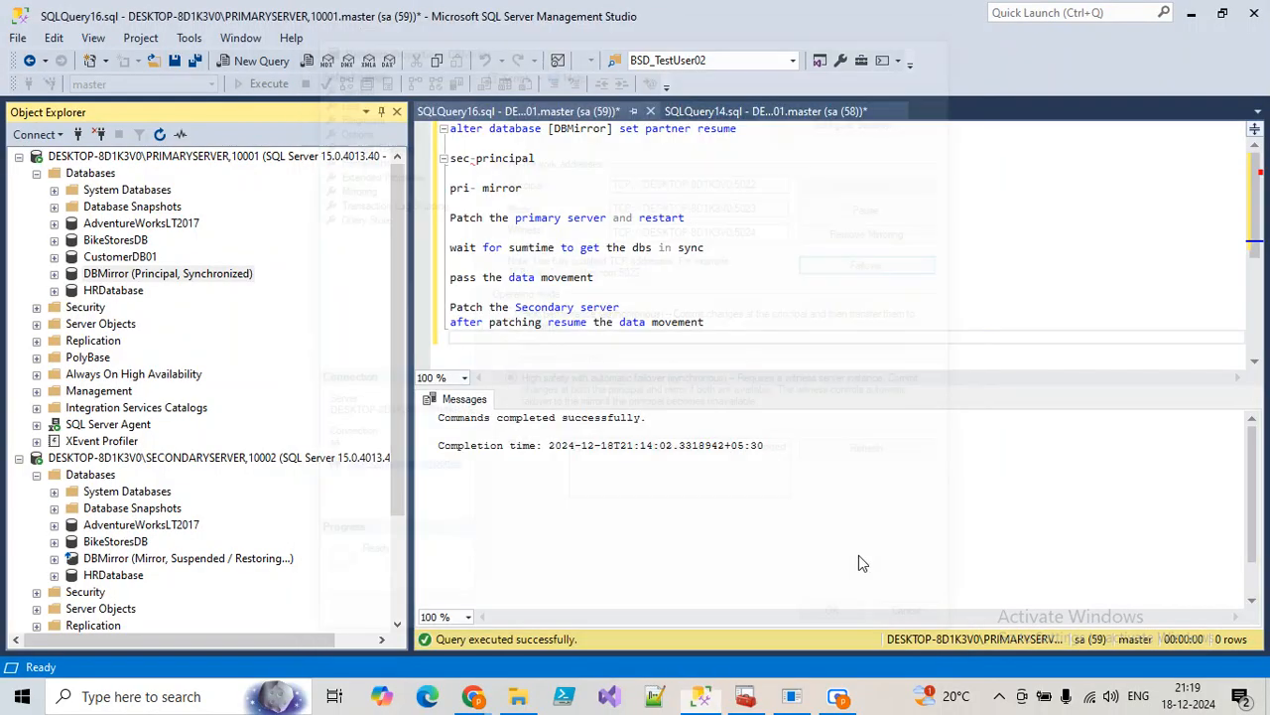
Refresh the Databases folders of PRIMARYSERVER and SECONDARYSERVER to check DBMirror's role on each instance.
{"action": "left_click", "coordinate": [98, 175]}
{"action": "left_click", "coordinate": [159, 134]}
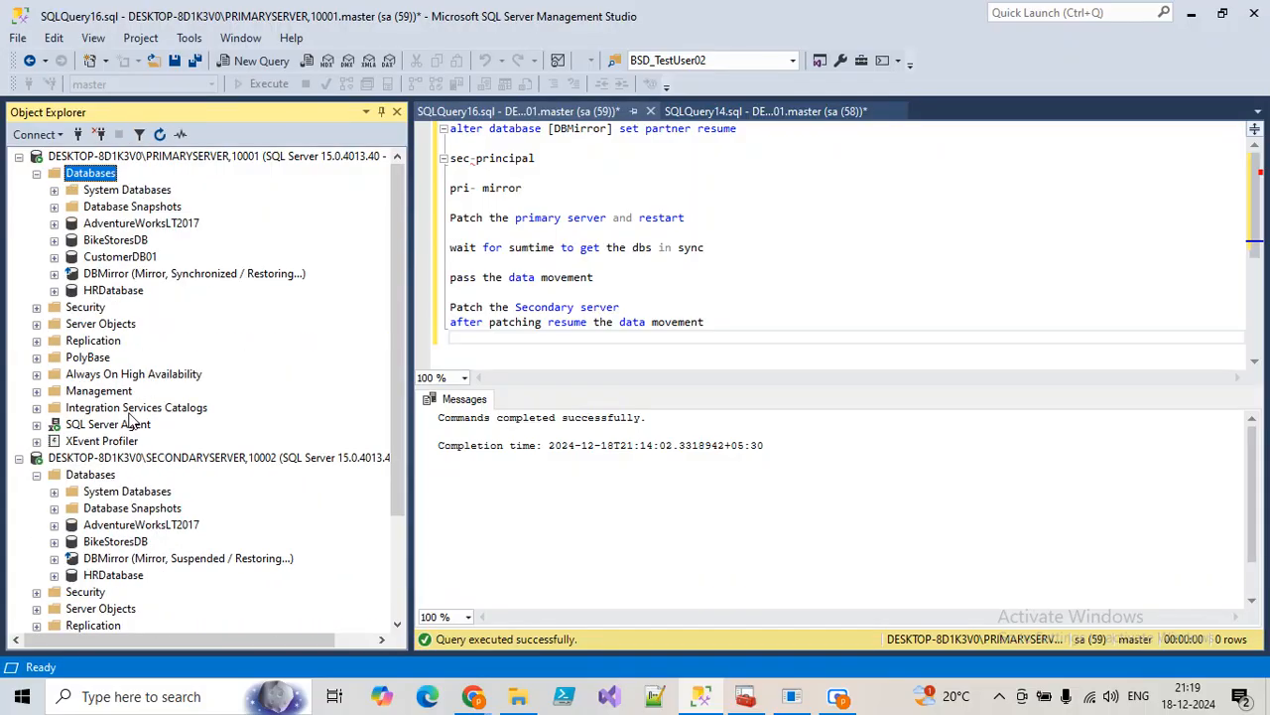
{"action": "left_click", "coordinate": [98, 477]}
{"action": "left_click", "coordinate": [160, 134]}
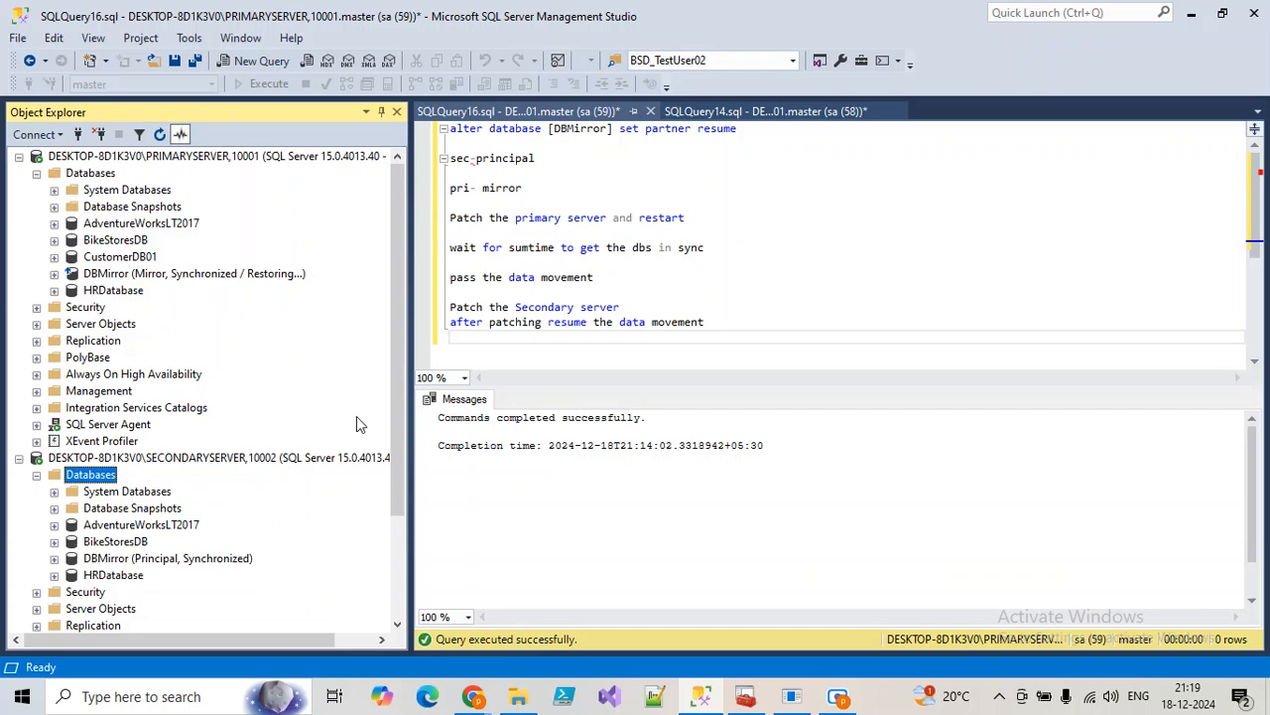
Delete all the patching notes below the "alter database [DBMirror] set partner resume" statement.
{"action": "left_click_drag", "start_coordinate": [726, 335], "coordinate": [451, 173]}
{"action": "key", "text": "Delete"}
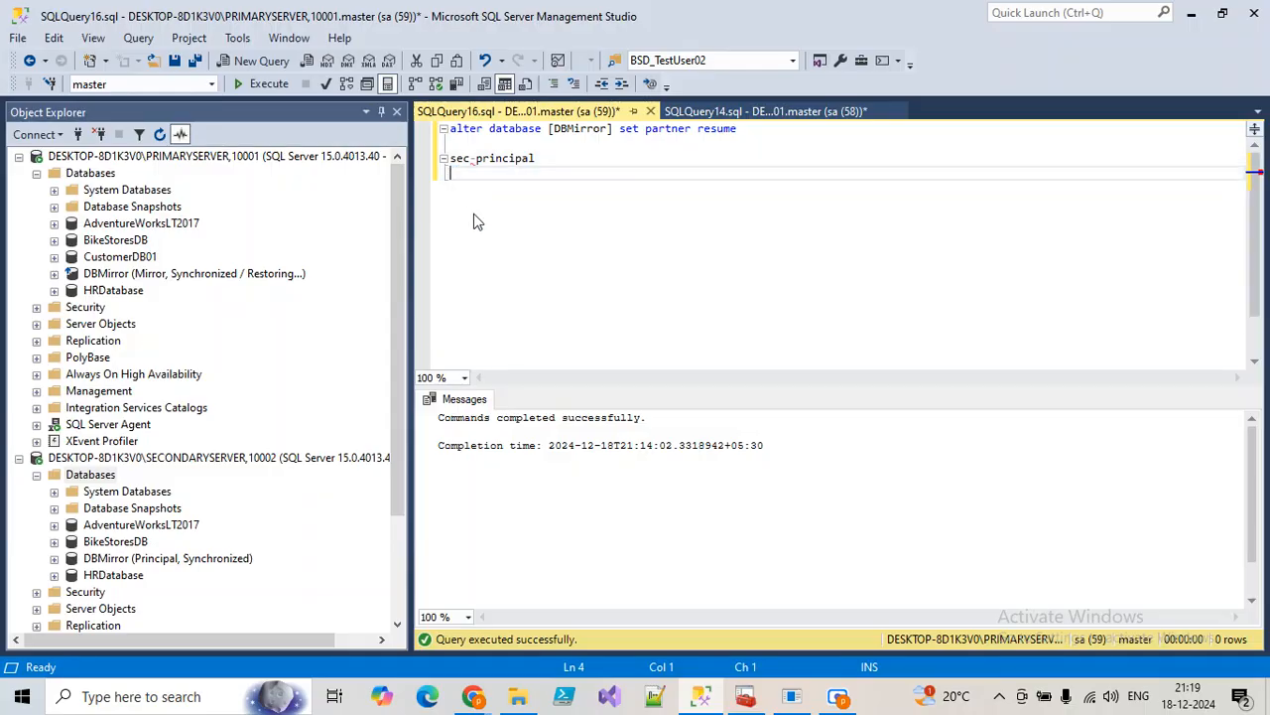
{"action": "left_click_drag", "start_coordinate": [507, 215], "coordinate": [458, 168]}
{"action": "key", "text": "Delete"}
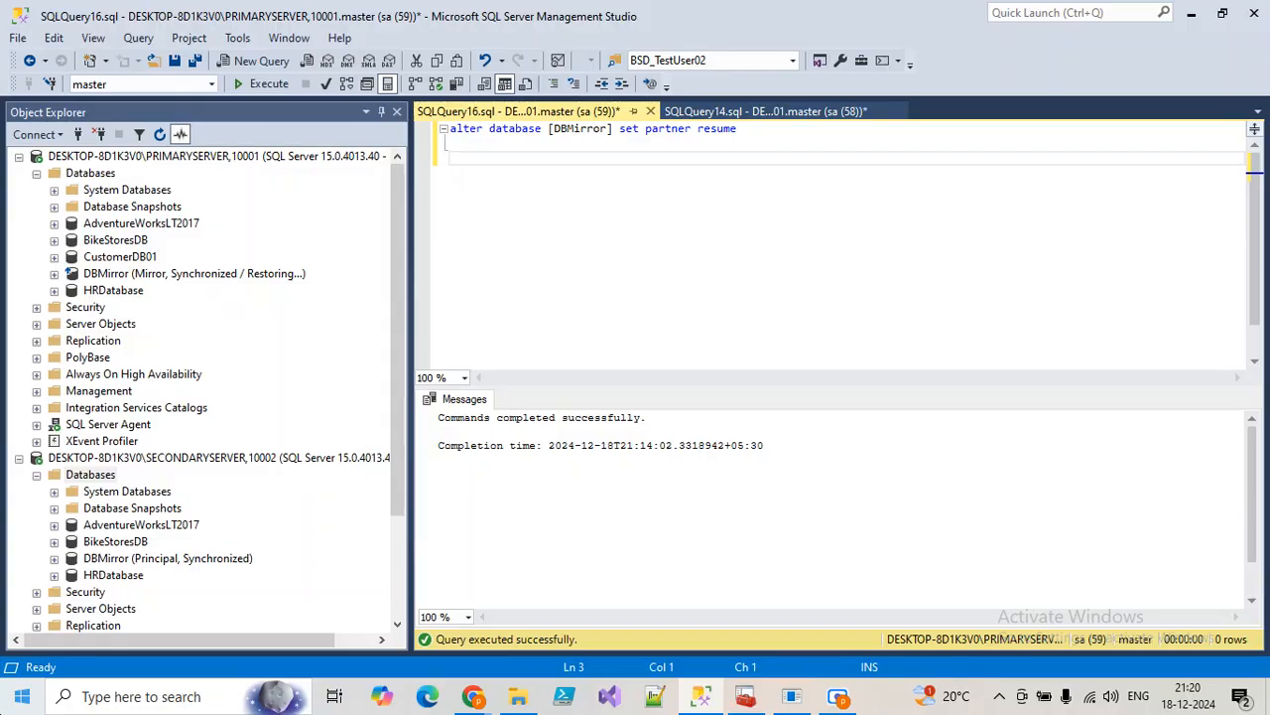
Close both open query windows without saving their changes.
{"action": "left_click", "coordinate": [650, 111]}
{"action": "left_click", "coordinate": [697, 457]}
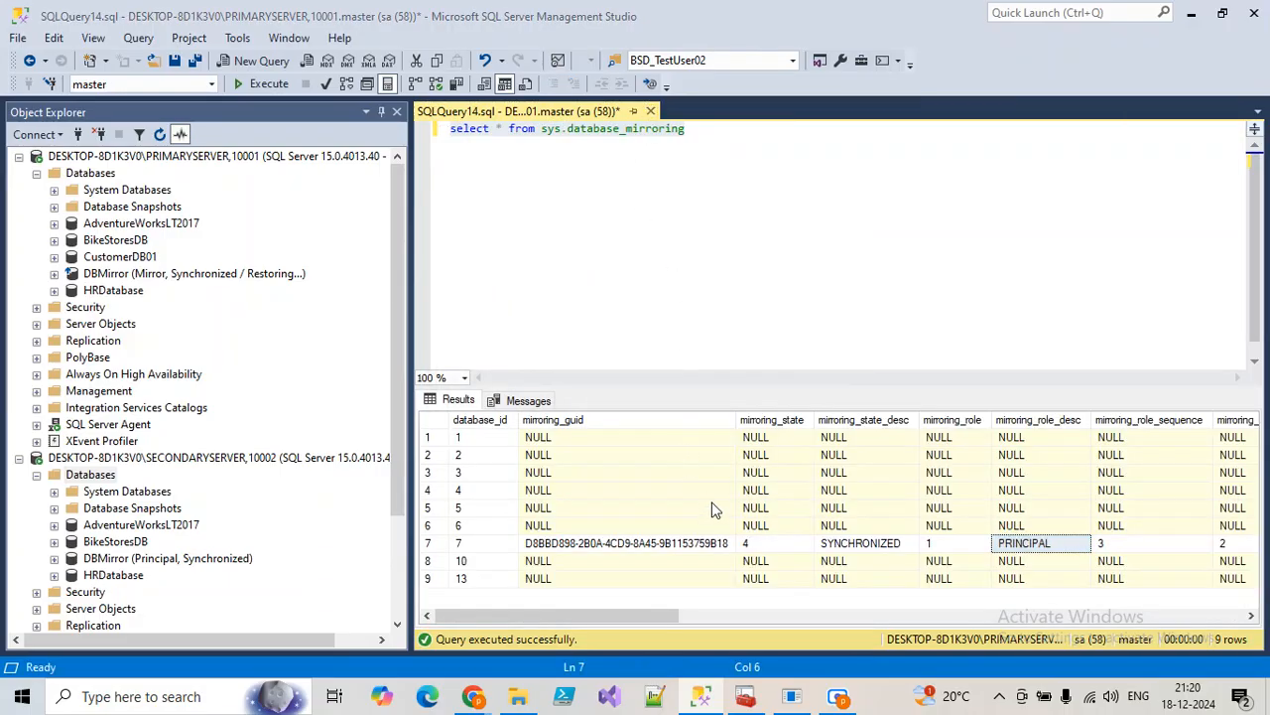
{"action": "left_click", "coordinate": [703, 460]}
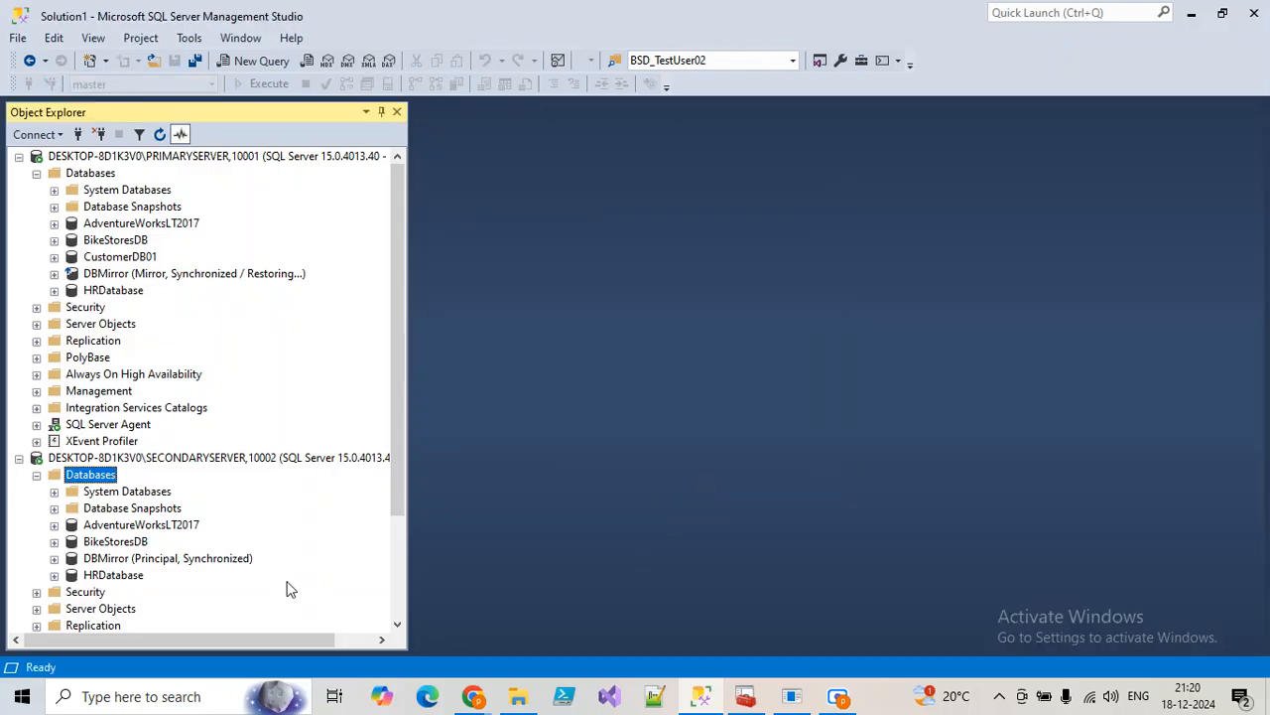
Remove mirroring from SECONDARYSERVER's DBMirror in its Mirroring properties, confirm the removal and accept the dialog.
{"action": "right_click", "coordinate": [137, 560]}
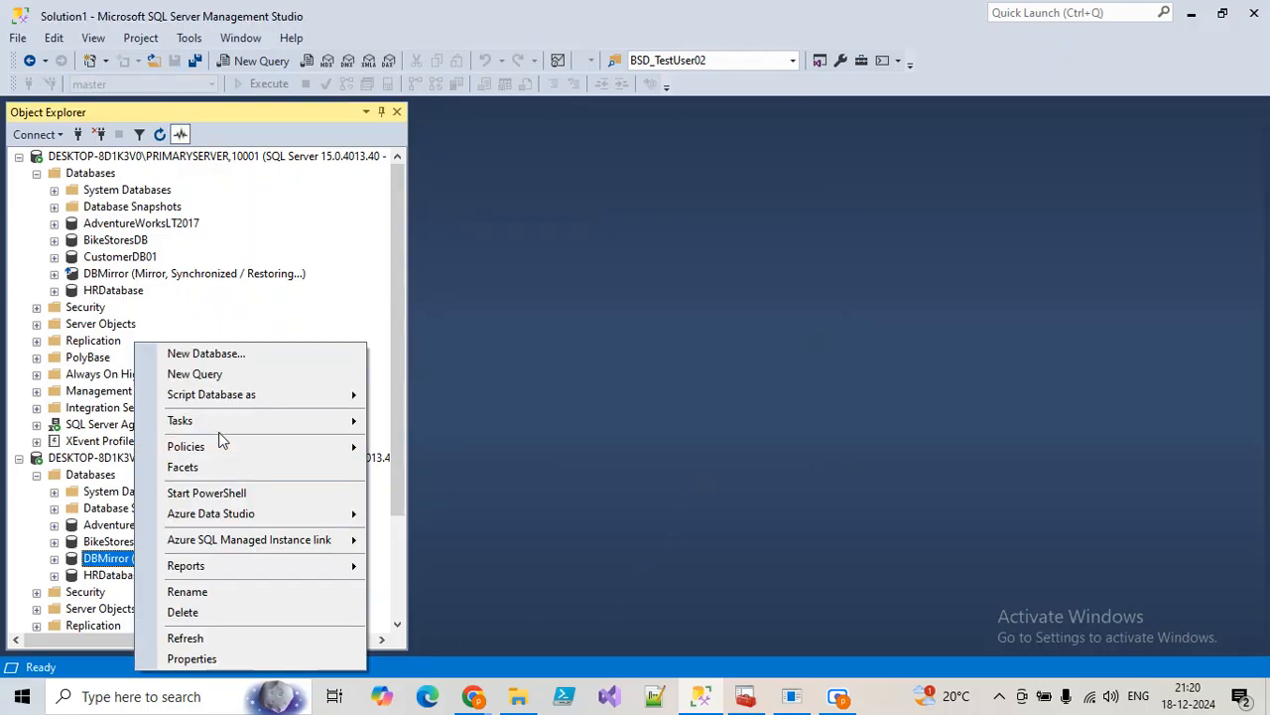
{"action": "mouse_move", "coordinate": [219, 429]}
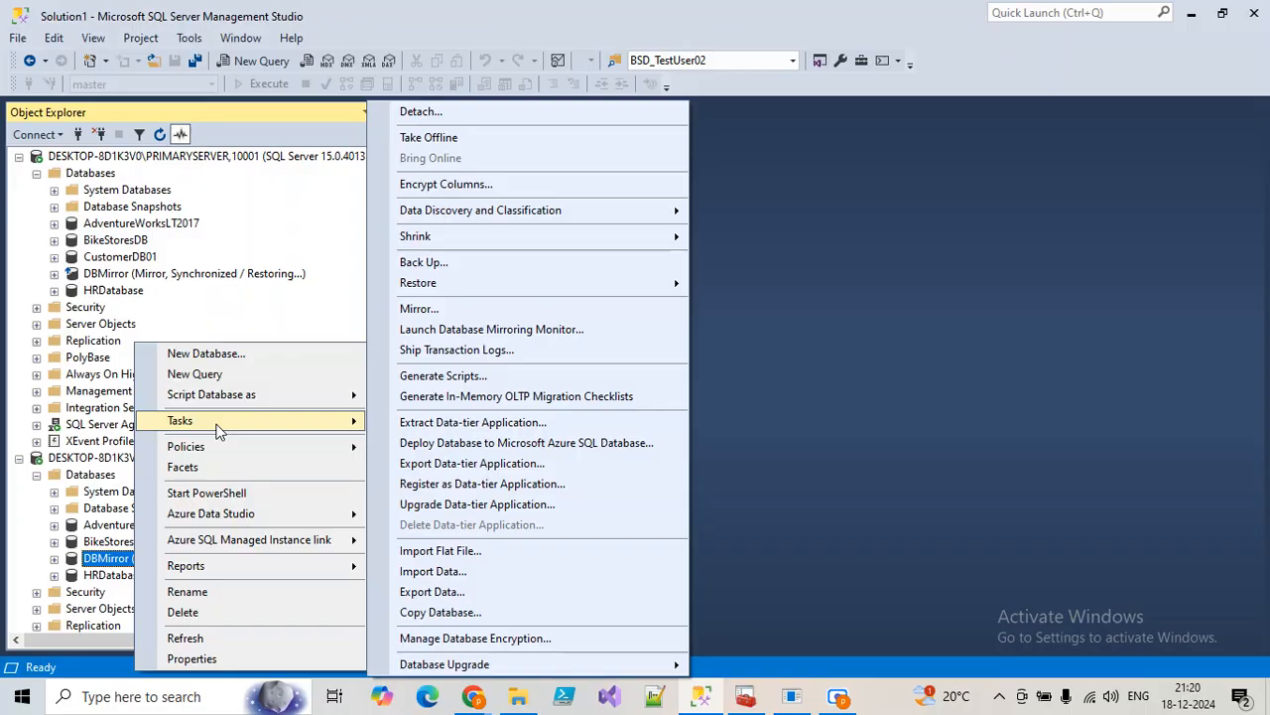
{"action": "left_click", "coordinate": [412, 309]}
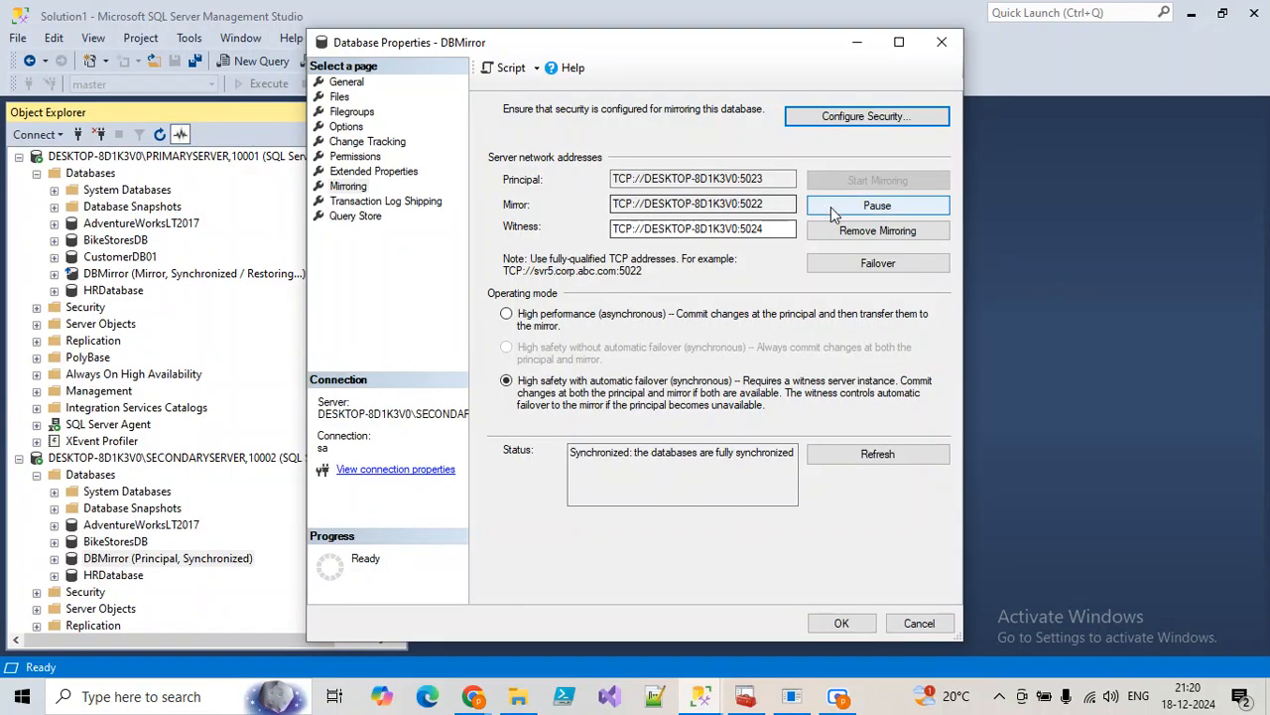
{"action": "left_click", "coordinate": [861, 232]}
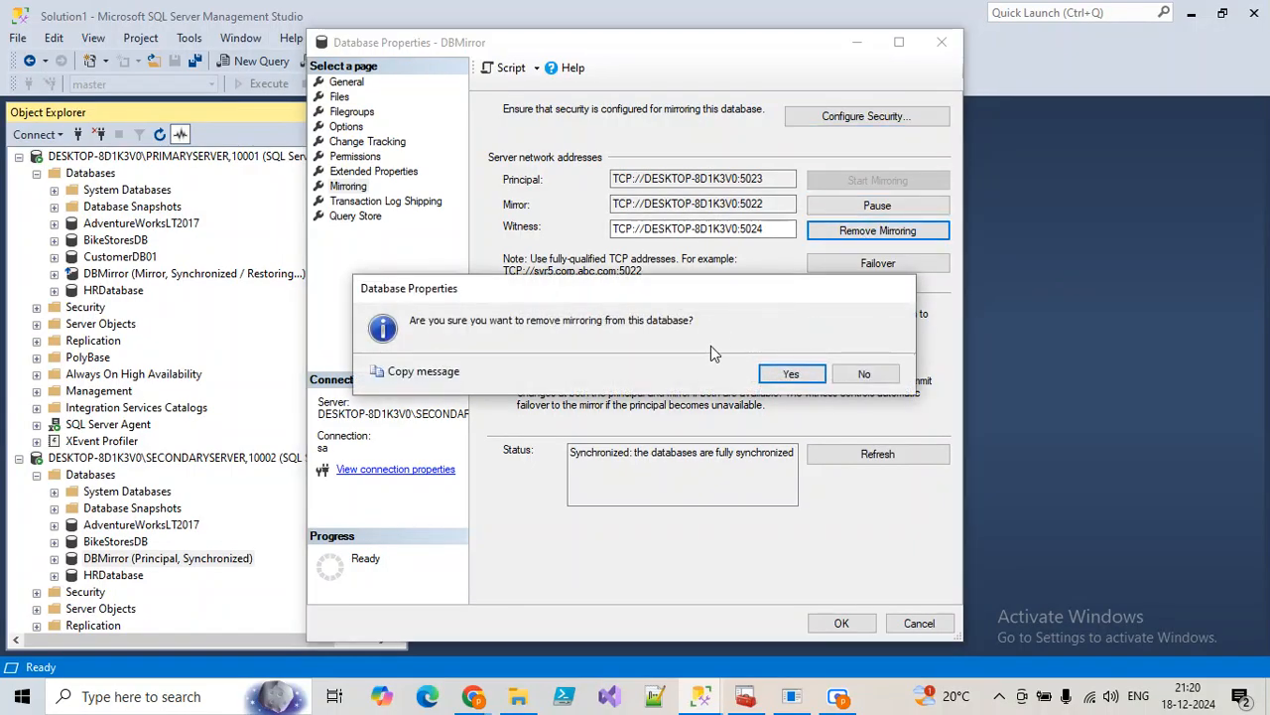
{"action": "left_click", "coordinate": [796, 373]}
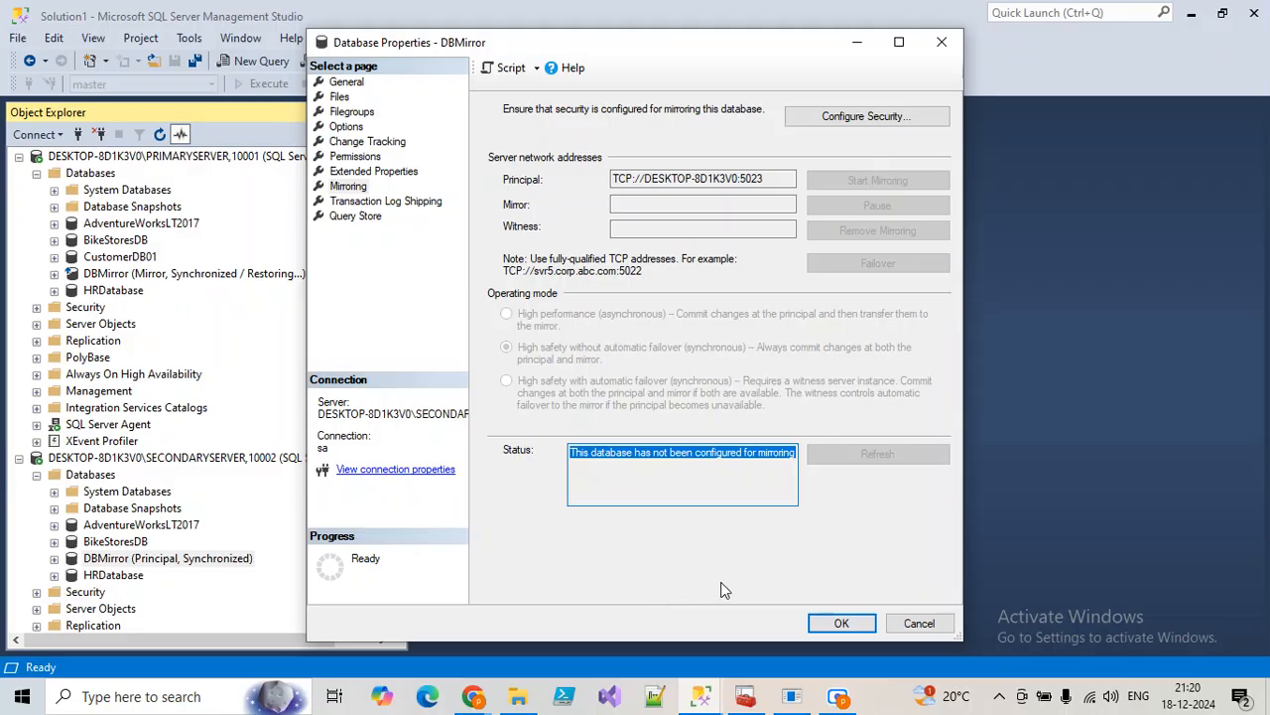
{"action": "left_click", "coordinate": [826, 623]}
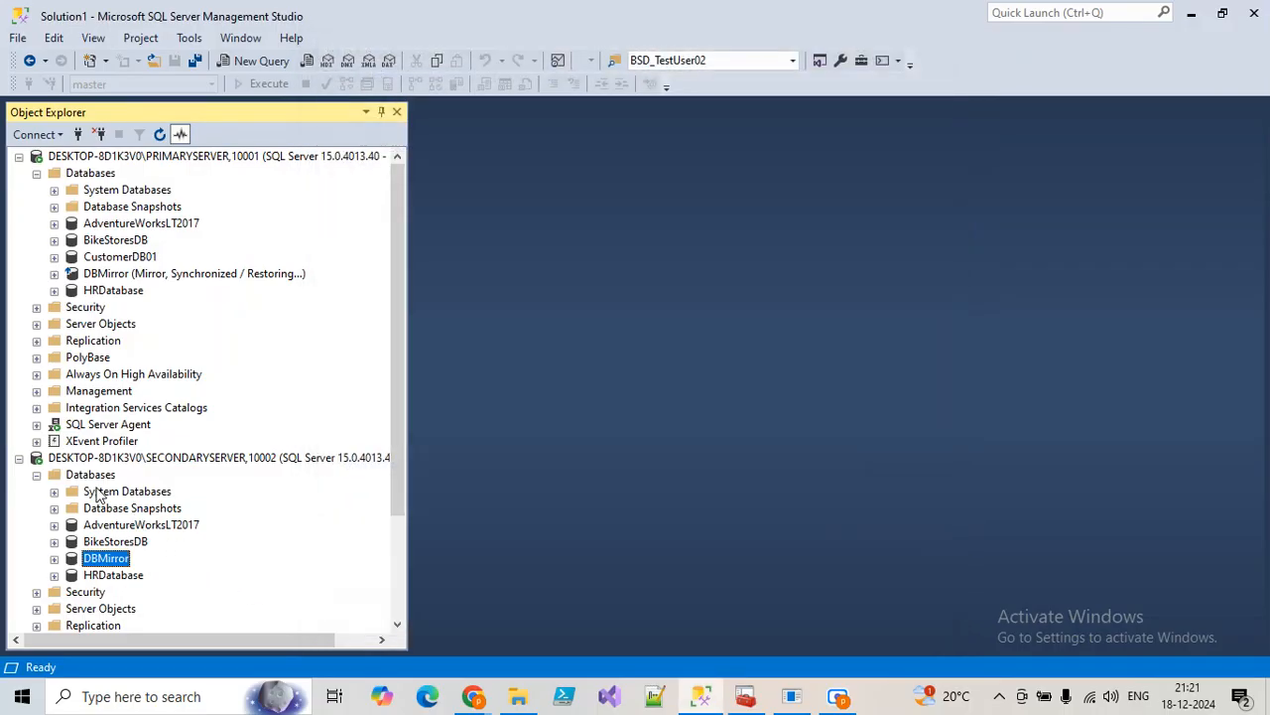
Refresh SECONDARYSERVER's Databases folder and expand DBMirror to check that its contents are accessible, then collapse it.
{"action": "left_click", "coordinate": [92, 477]}
{"action": "left_click", "coordinate": [160, 136]}
{"action": "left_click", "coordinate": [55, 559]}
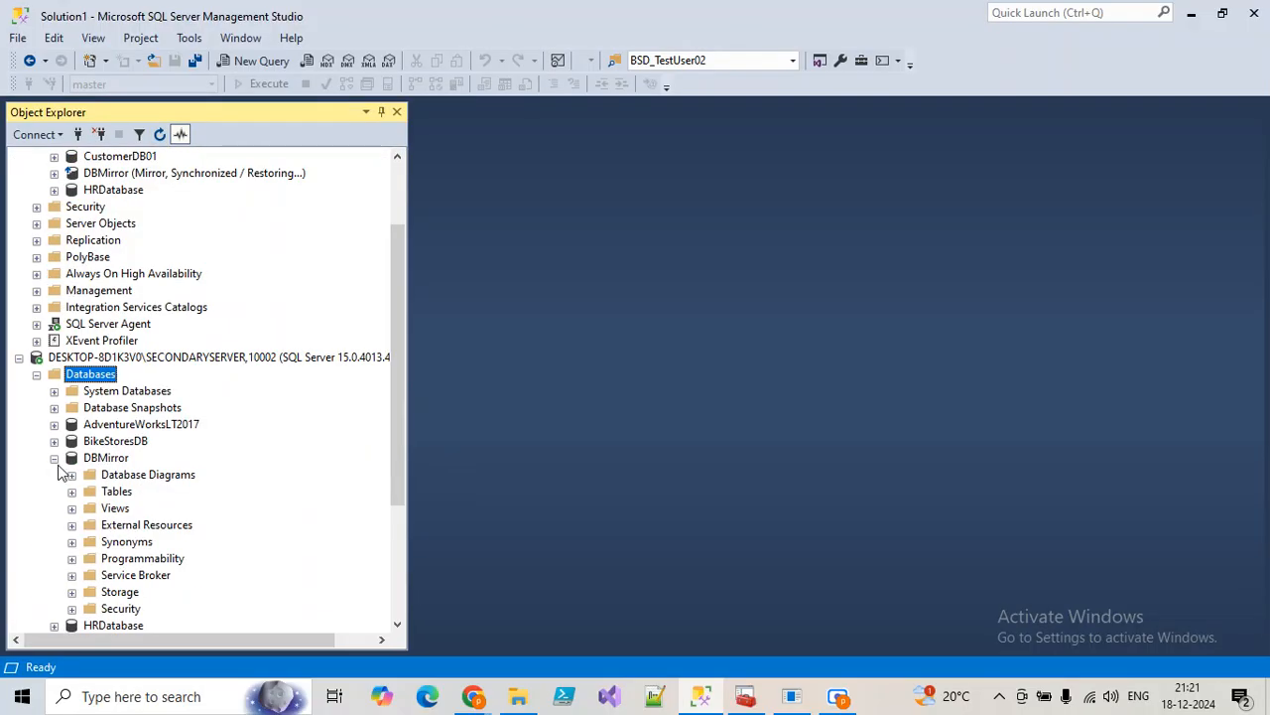
{"action": "left_click", "coordinate": [55, 458]}
Refresh PRIMARYSERVER's DBMirror database to check its state after the mirroring removal.
{"action": "scroll", "coordinate": [136, 442], "scroll_direction": "up", "scroll_amount": 2}
{"action": "left_click", "coordinate": [125, 276]}
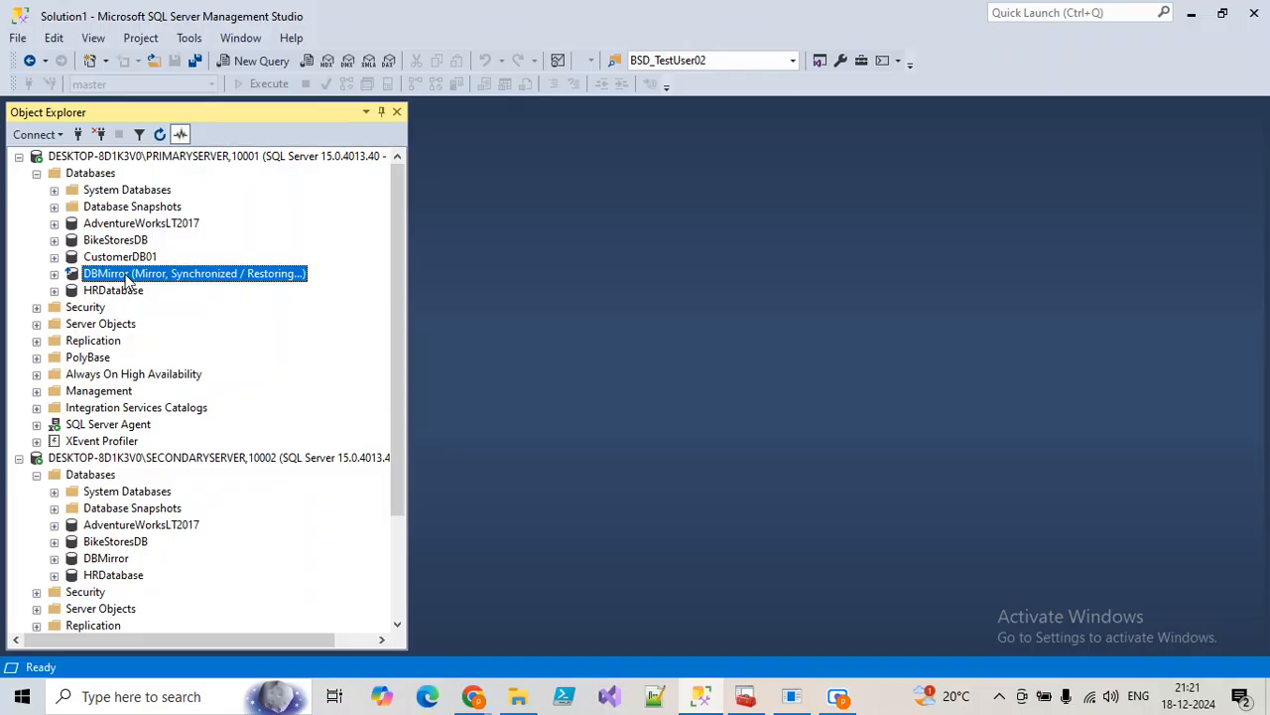
{"action": "left_click", "coordinate": [158, 134]}
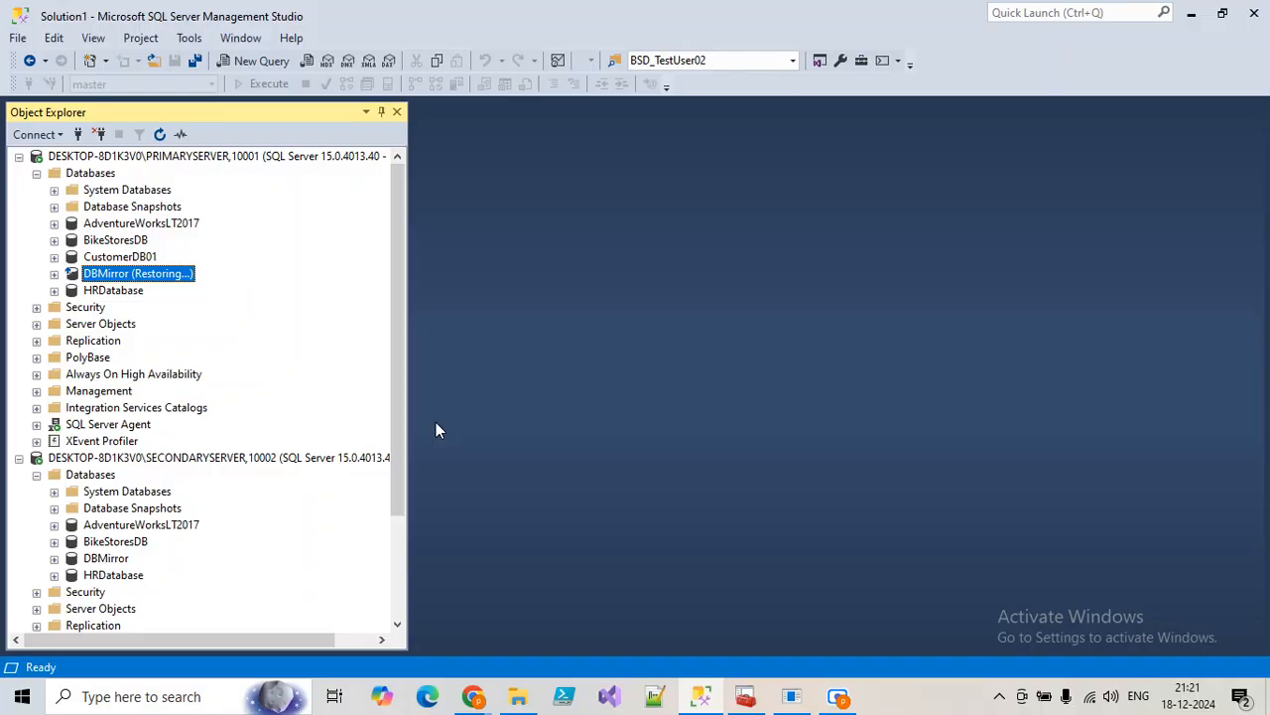
{"action": "left_click", "coordinate": [104, 190]}
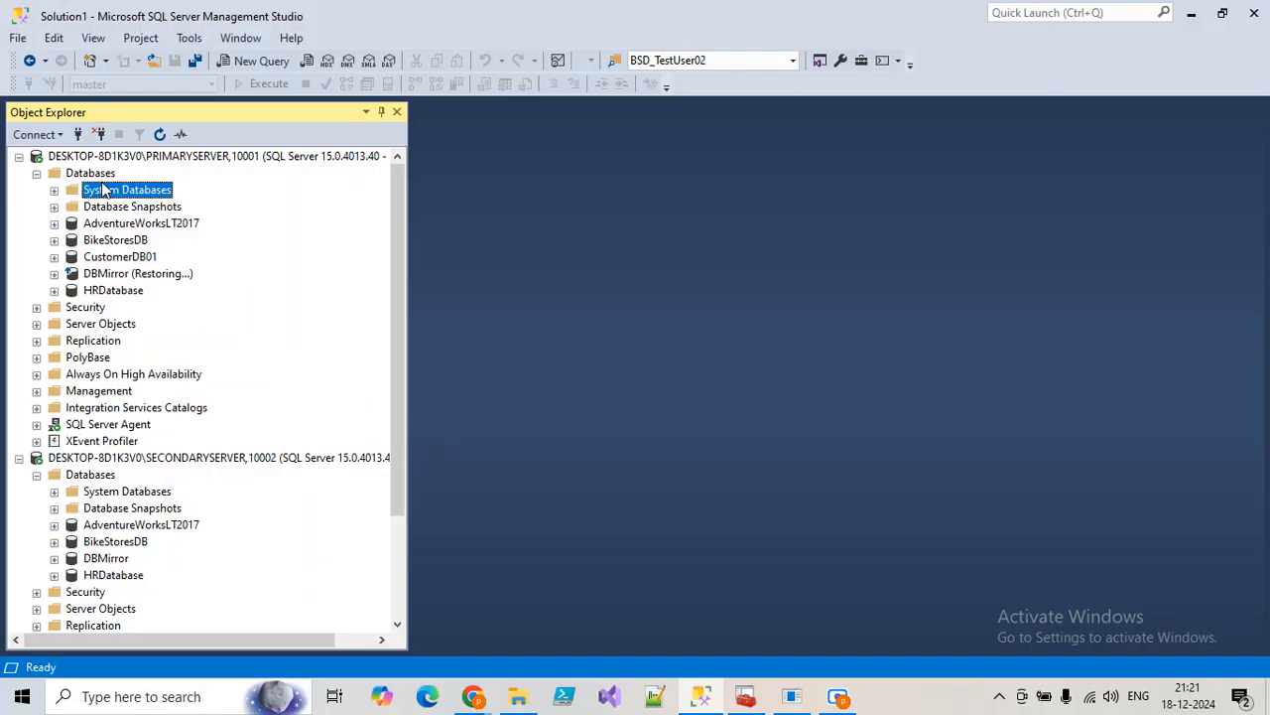
{"action": "left_click", "coordinate": [127, 276]}
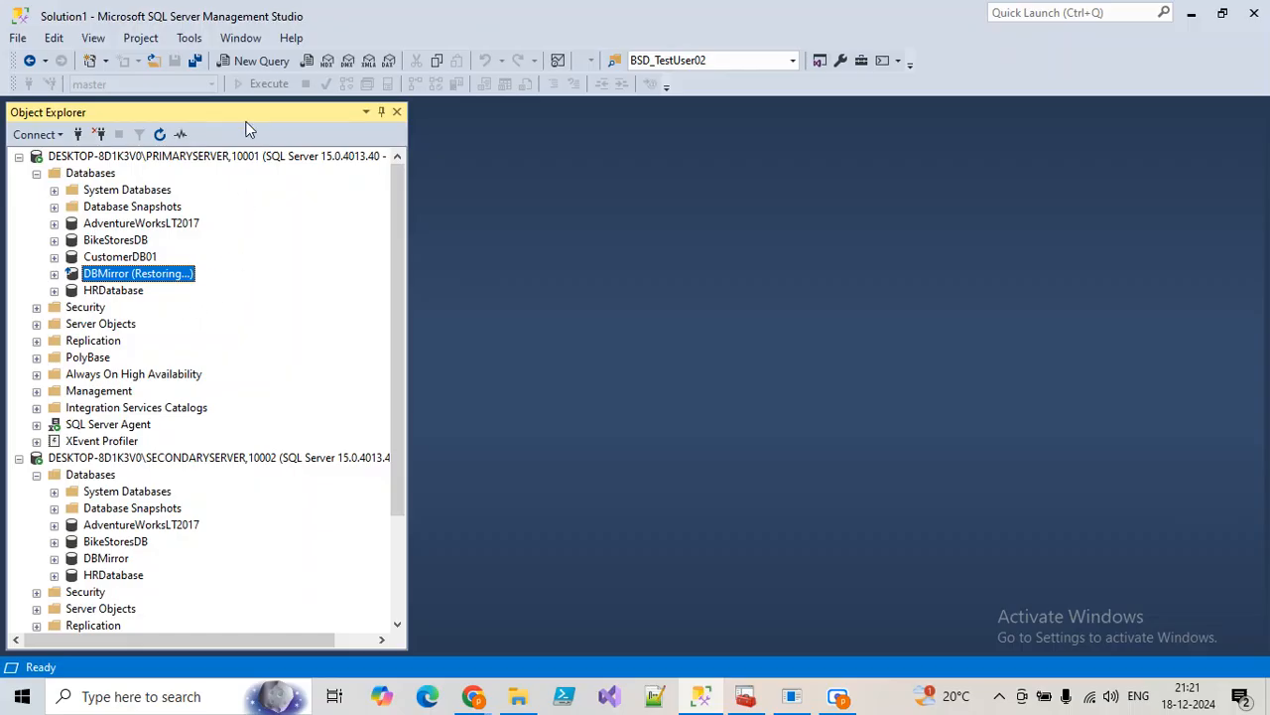
Recover DBMirror on PRIMARYSERVER by running "restore database [DBMirror] with recovery" in a new query.
{"action": "left_click", "coordinate": [243, 62]}
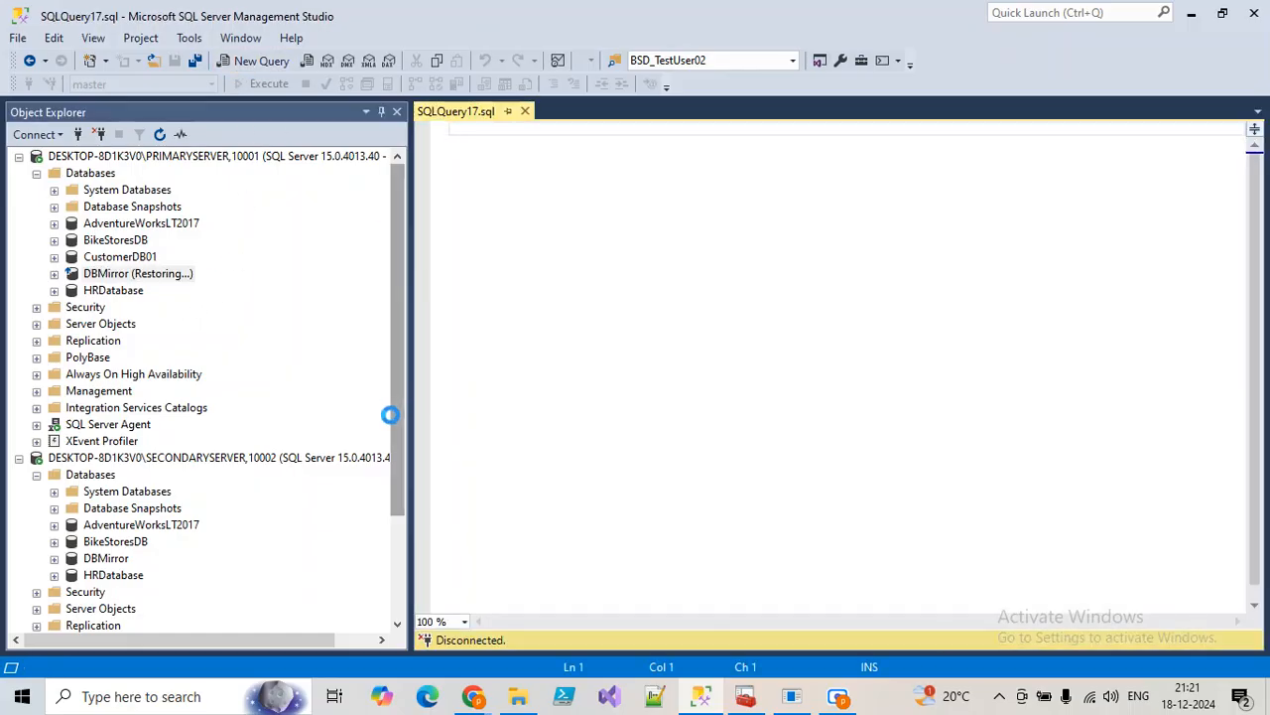
{"action": "type", "text": "restoreda"}
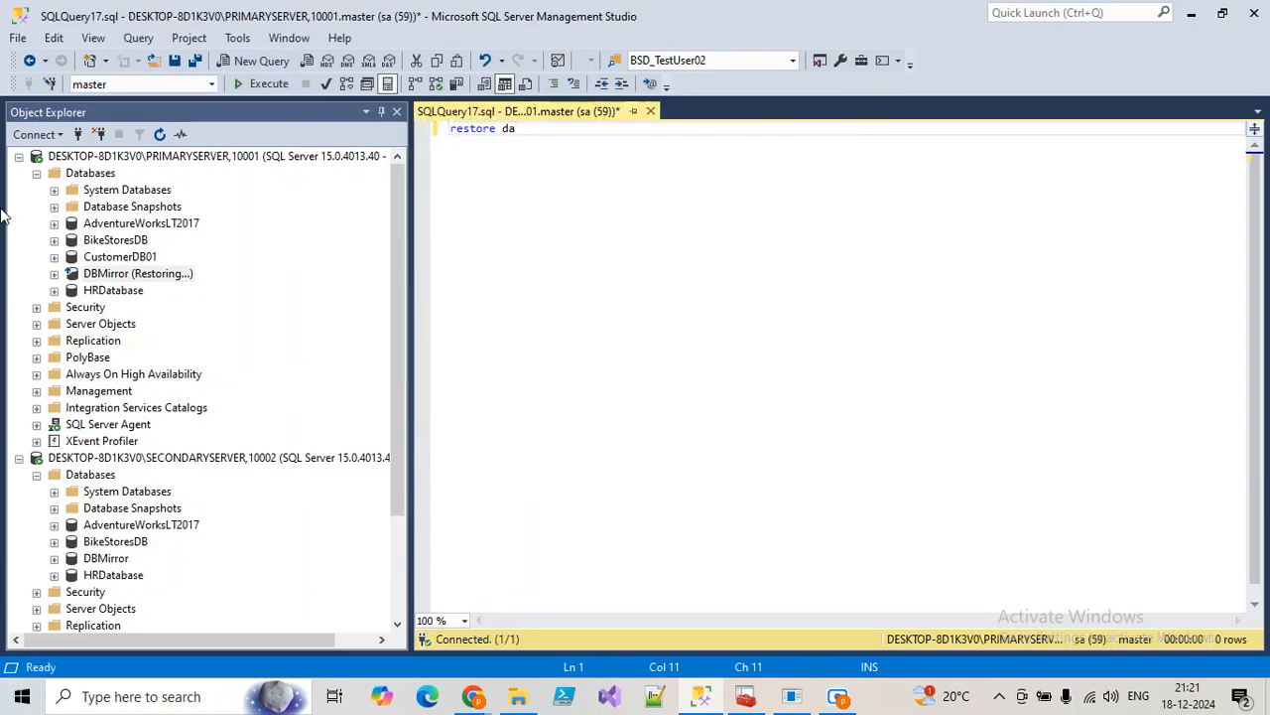
{"action": "type", "text": "tabase [DBMirror] "}
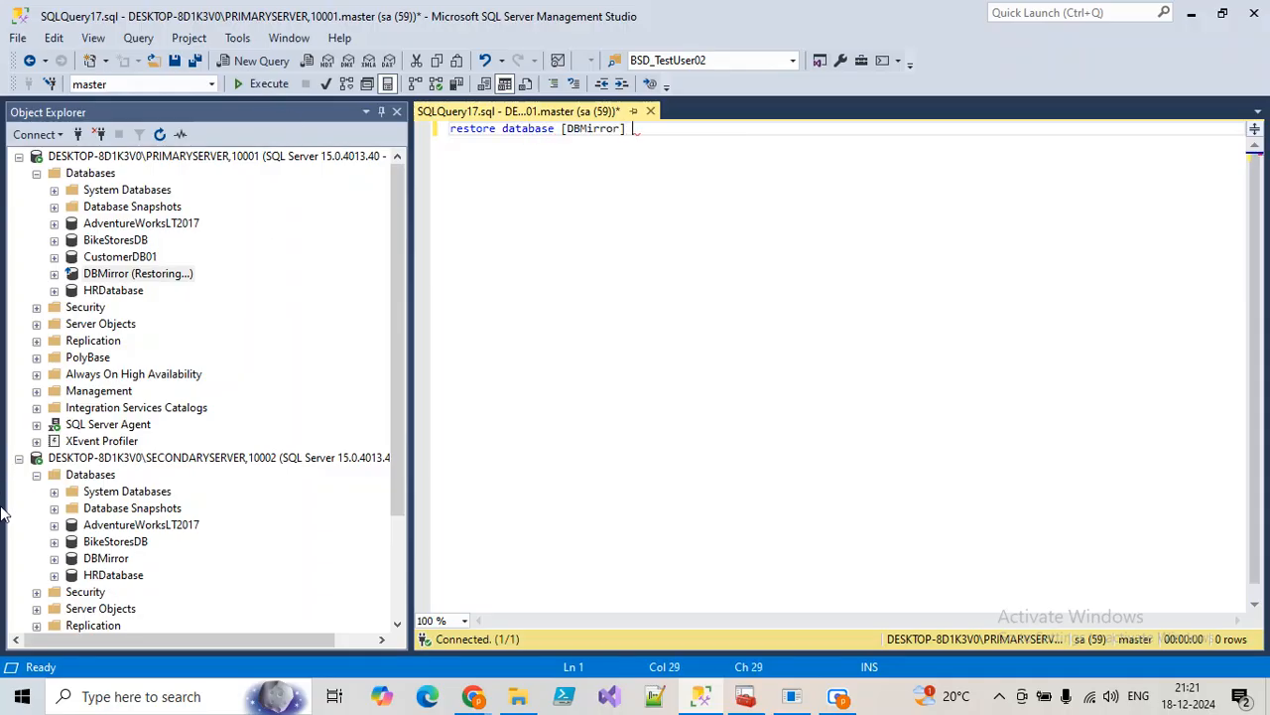
{"action": "type", "text": "with recovery"}
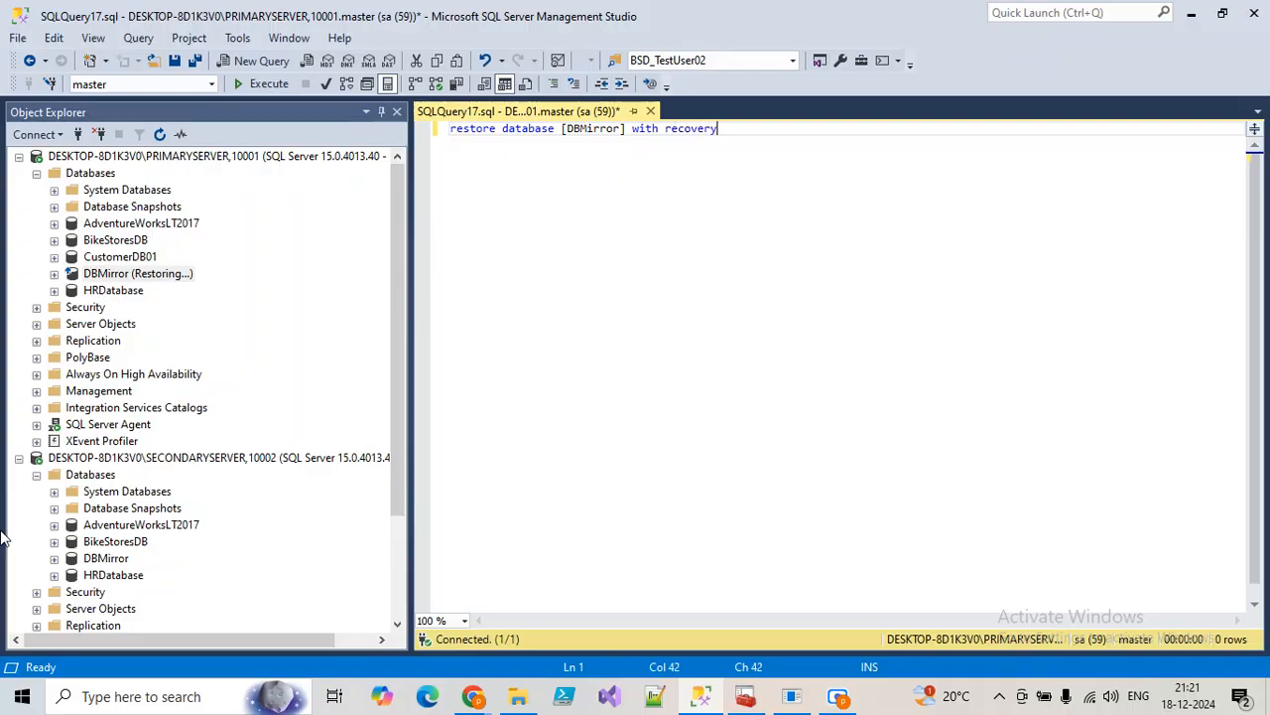
{"action": "left_click", "coordinate": [256, 87]}
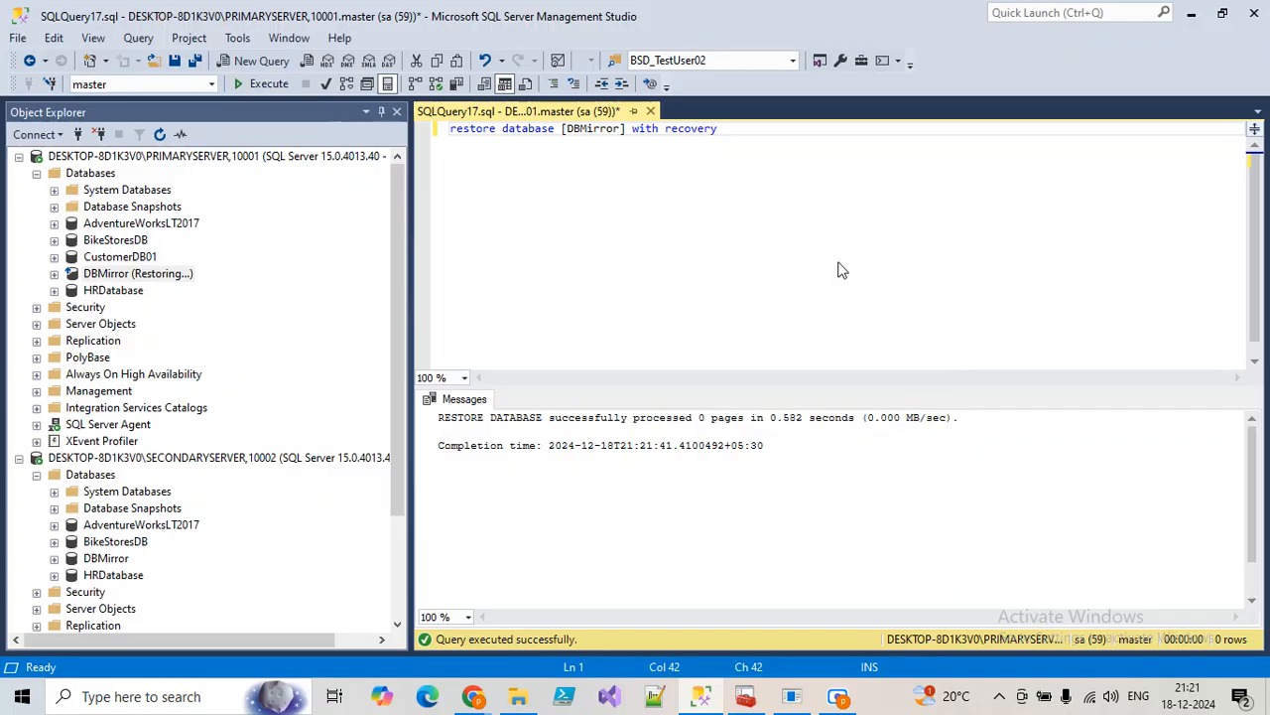
Refresh PRIMARYSERVER's Databases folder to check that DBMirror's contents are accessible, and close the restore query without saving it.
{"action": "left_click", "coordinate": [146, 282]}
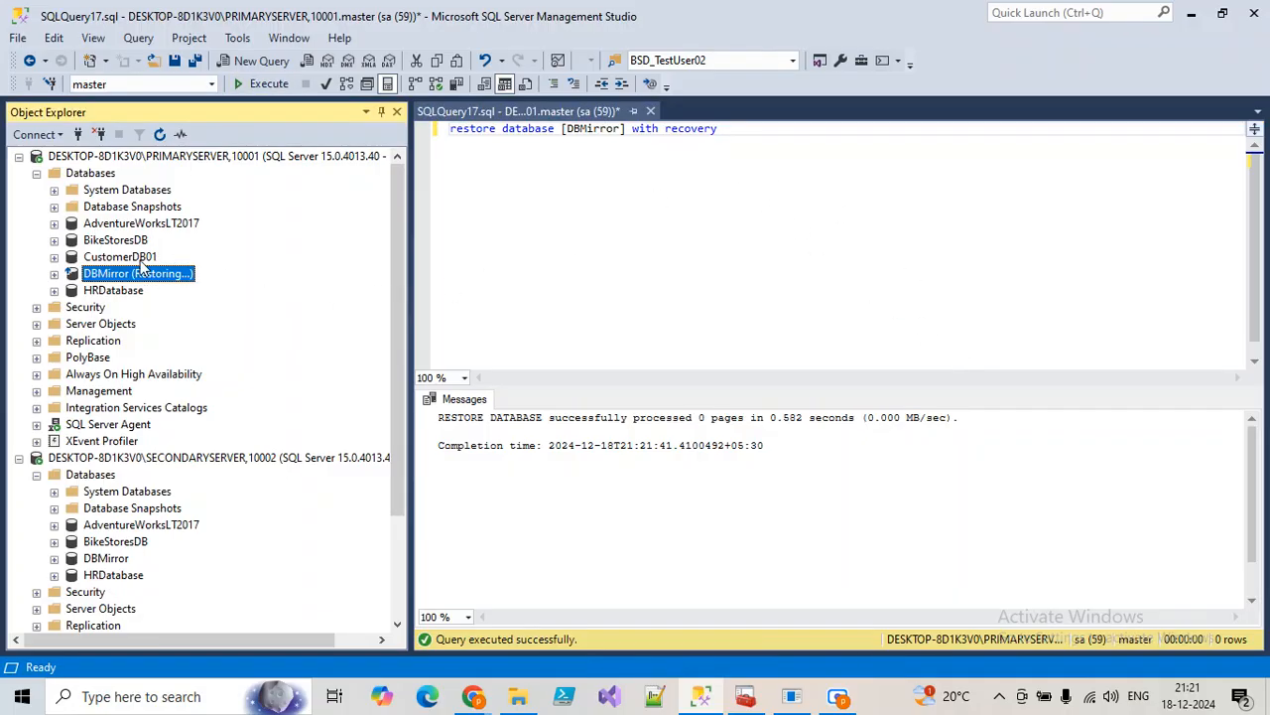
{"action": "left_click", "coordinate": [91, 172]}
{"action": "left_click", "coordinate": [163, 137]}
{"action": "left_click", "coordinate": [54, 274]}
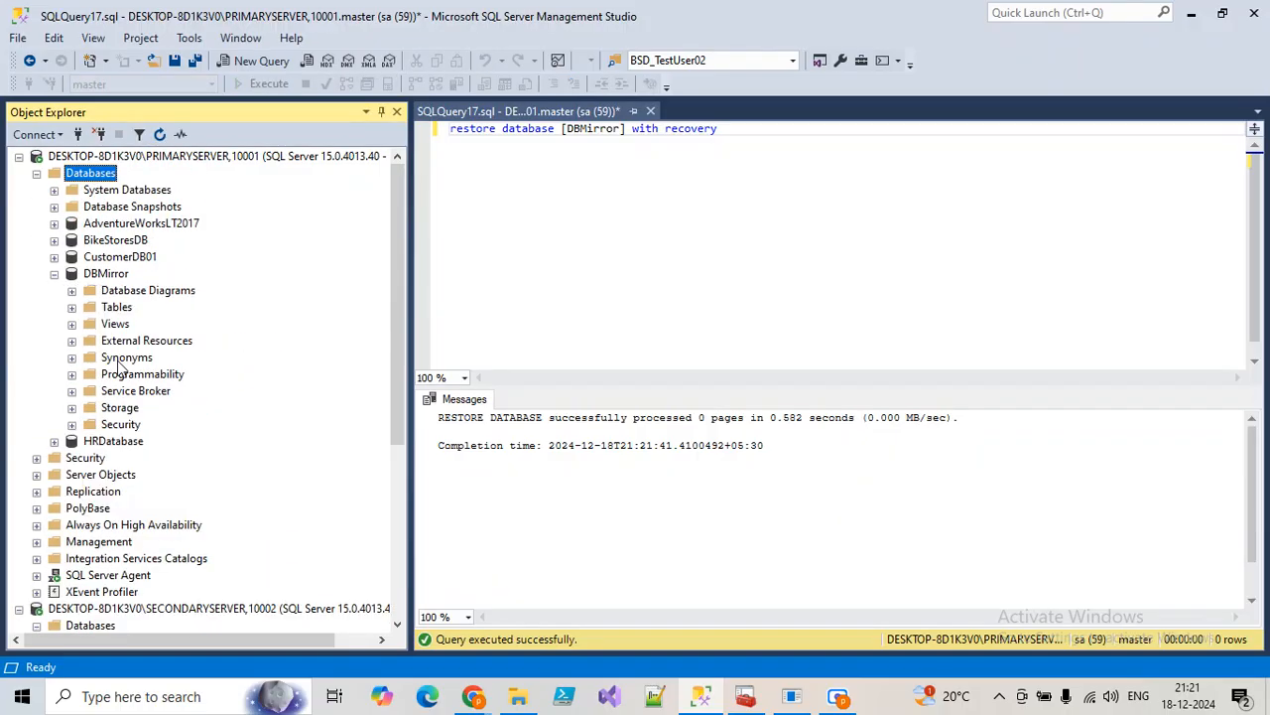
{"action": "left_click", "coordinate": [54, 274]}
{"action": "left_click", "coordinate": [651, 111]}
{"action": "left_click", "coordinate": [701, 452]}
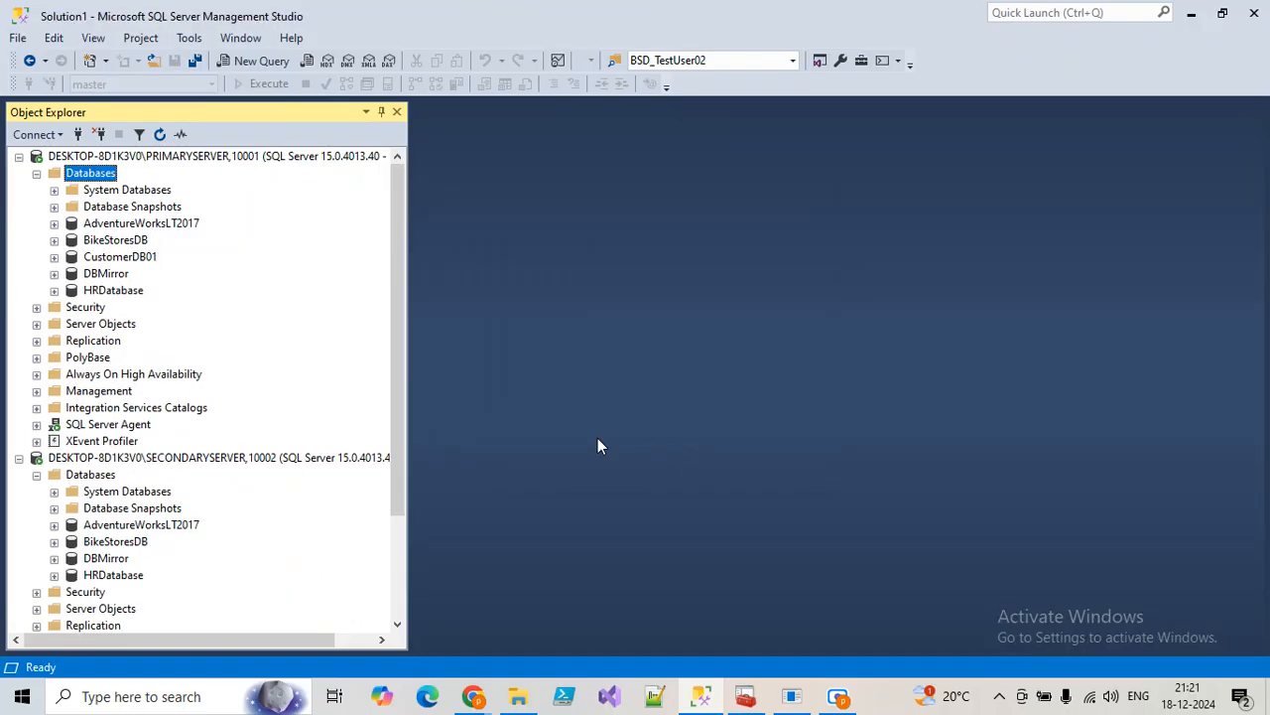
Delete the DBMirror database from SECONDARYSERVER, including its backup and restore history, and close its existing connections.
{"action": "scroll", "coordinate": [116, 238], "scroll_direction": "down", "scroll_amount": 3}
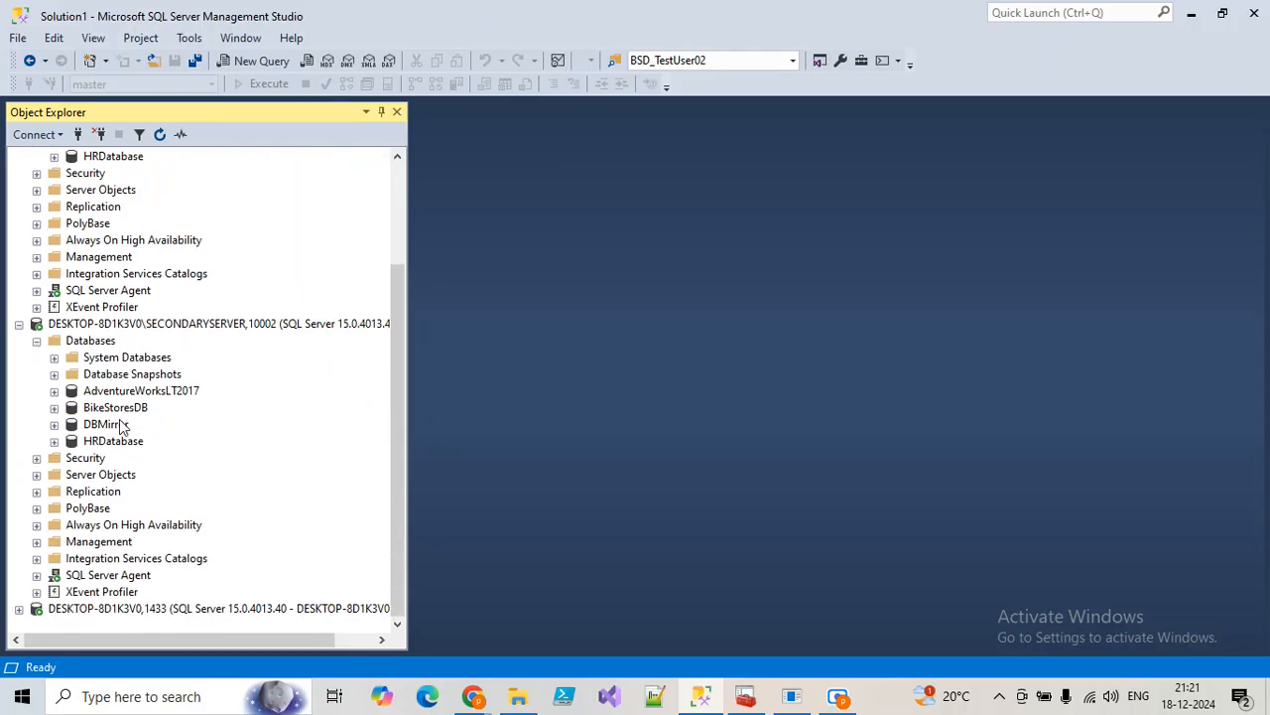
{"action": "right_click", "coordinate": [119, 425]}
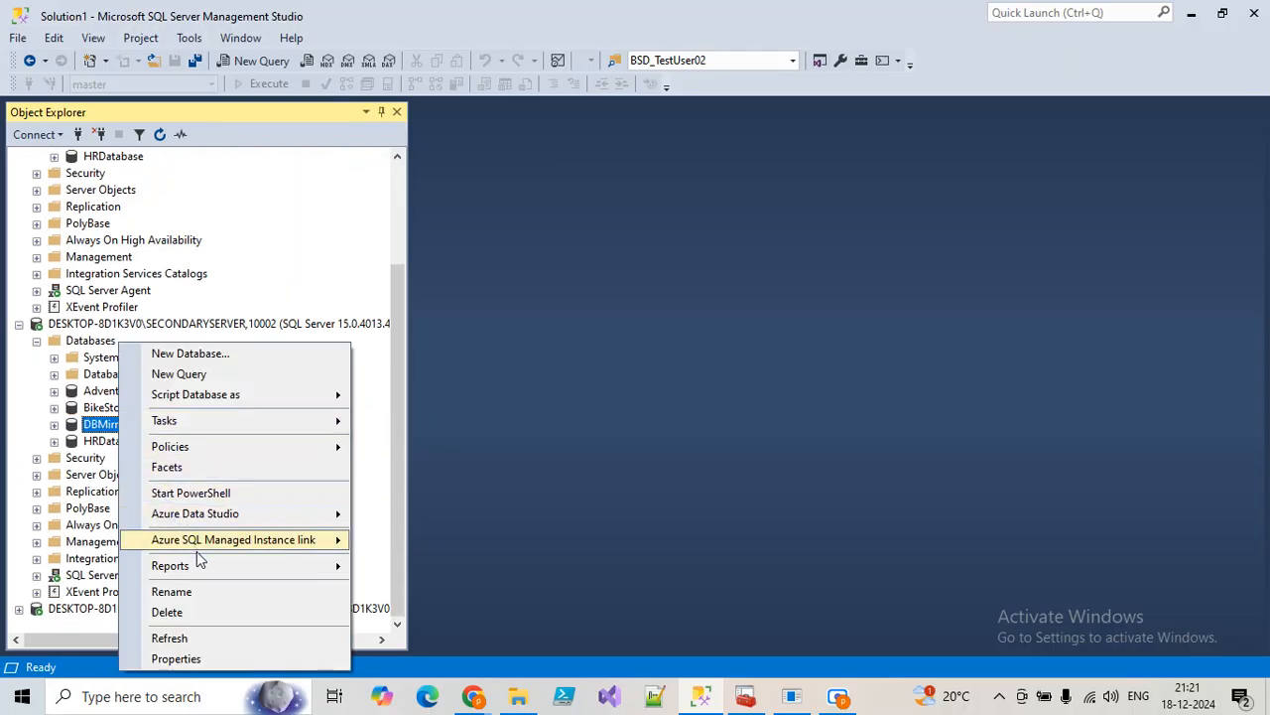
{"action": "left_click", "coordinate": [166, 613]}
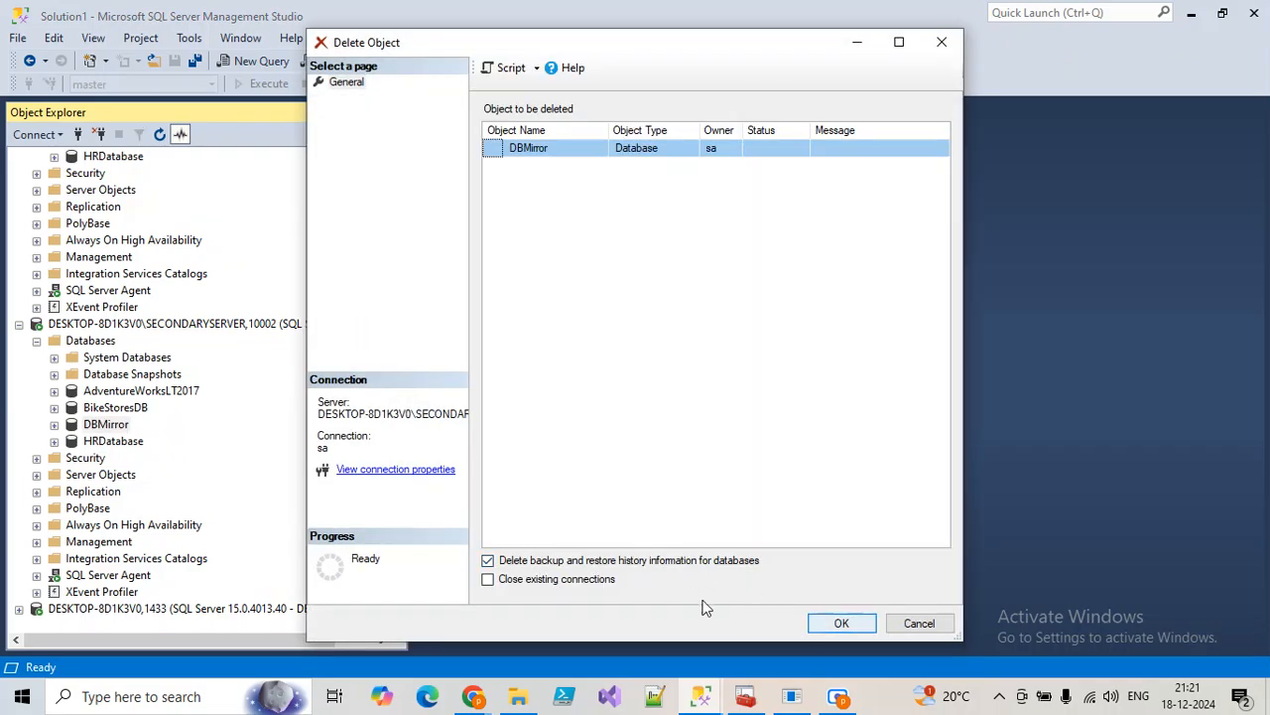
{"action": "left_click", "coordinate": [582, 562]}
{"action": "left_click", "coordinate": [583, 582]}
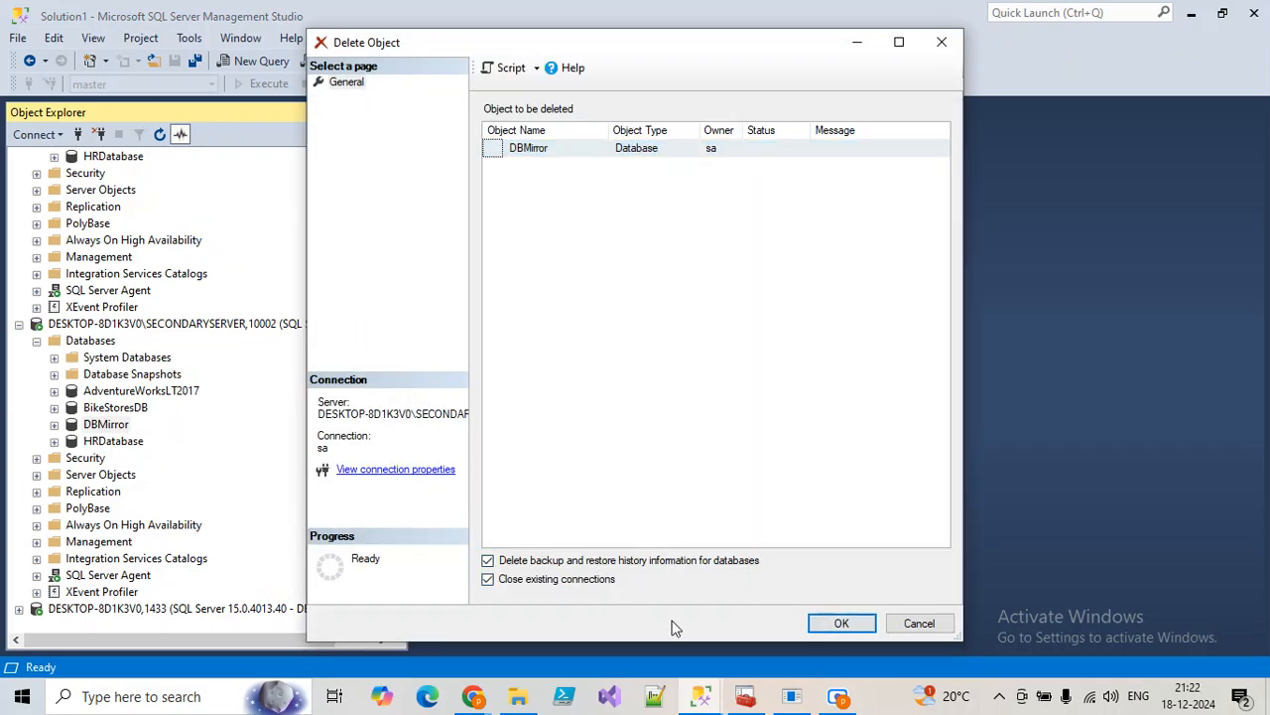
{"action": "left_click", "coordinate": [827, 627]}
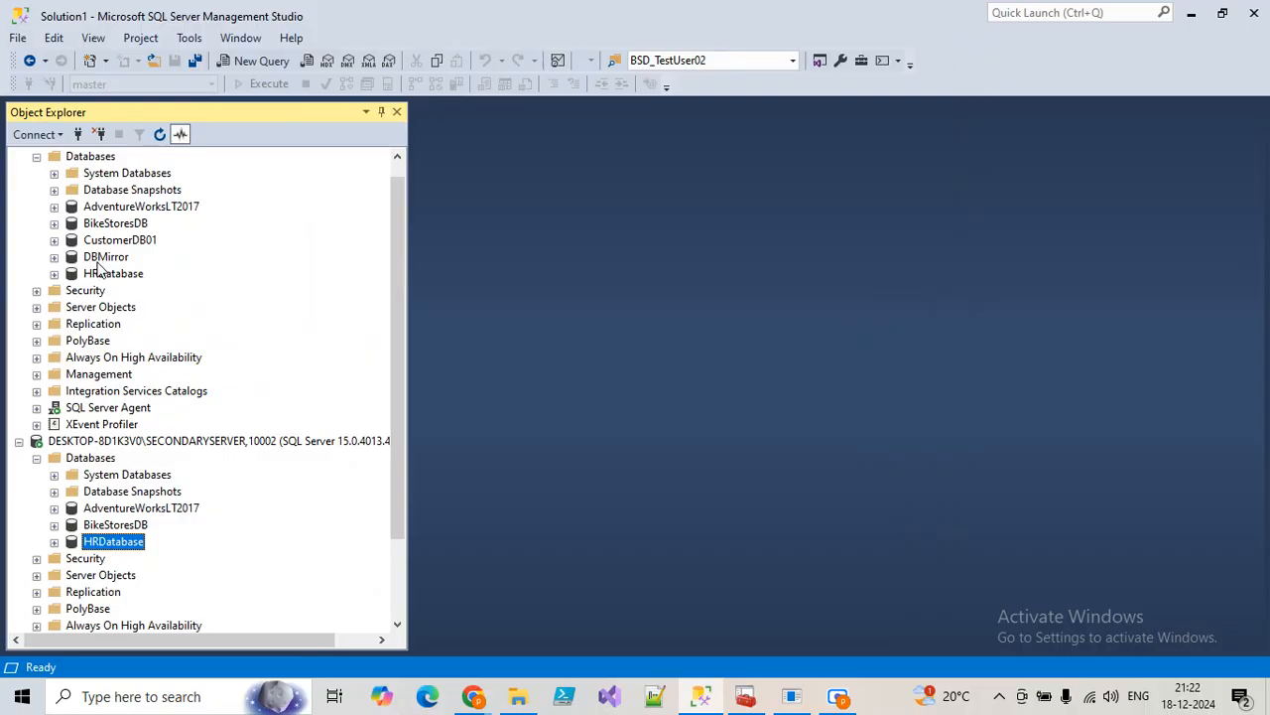
Delete the DBMirror database from PRIMARYSERVER together with its backup and restore history, closing existing connections.
{"action": "right_click", "coordinate": [96, 263]}
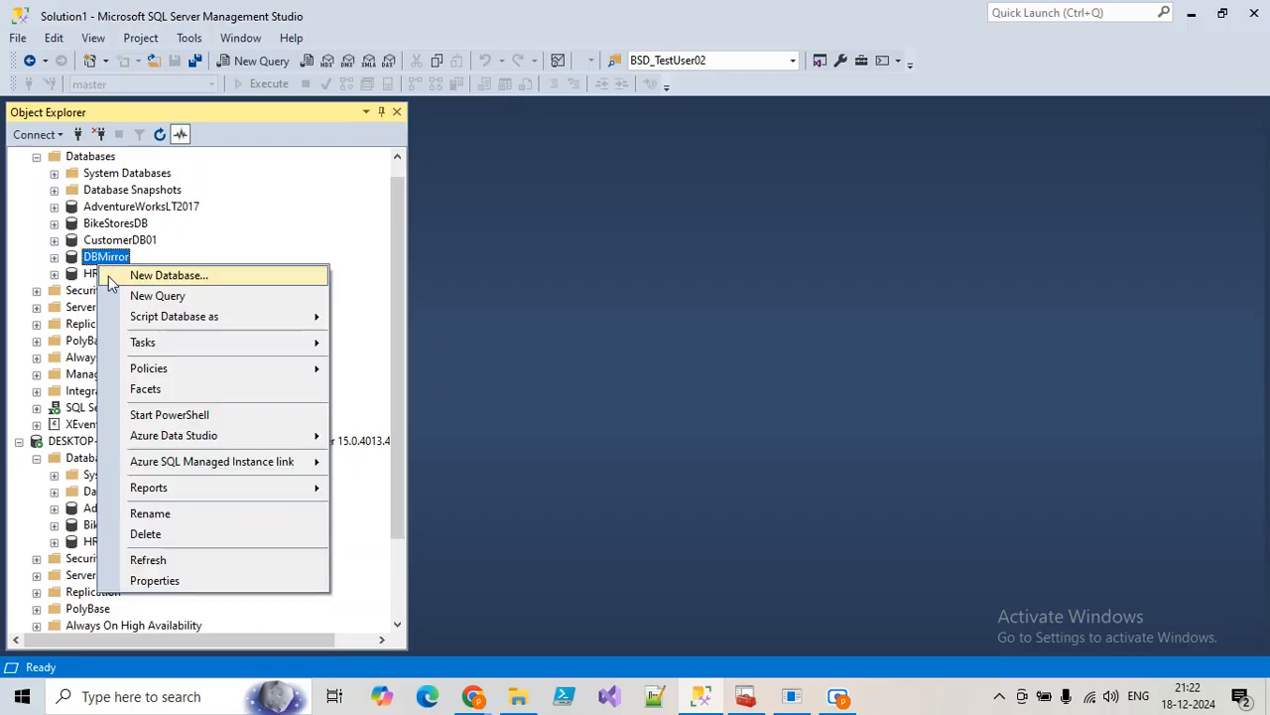
{"action": "left_click", "coordinate": [463, 541]}
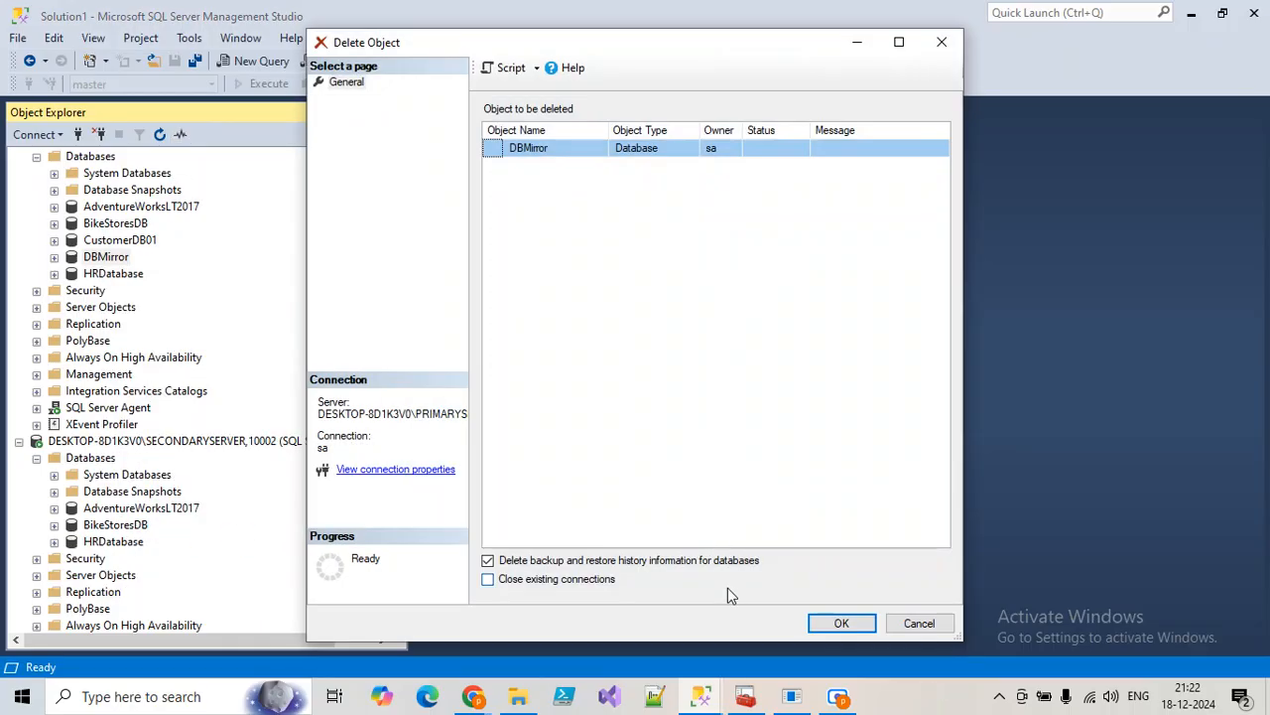
{"action": "left_click", "coordinate": [546, 580]}
{"action": "left_click", "coordinate": [842, 623]}
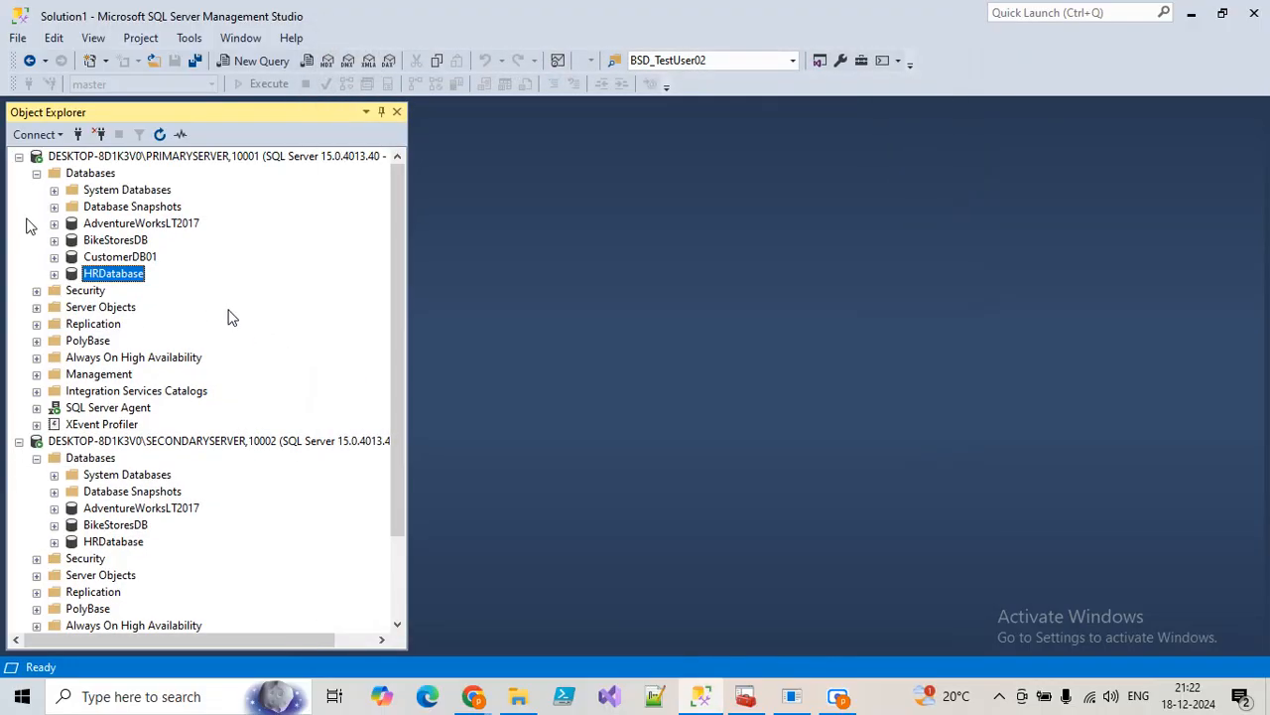
Start a new maintenance plan on PRIMARYSERVER with the wizard, named TestMPLAN, with separate schedules for each task.
{"action": "left_click", "coordinate": [37, 378]}
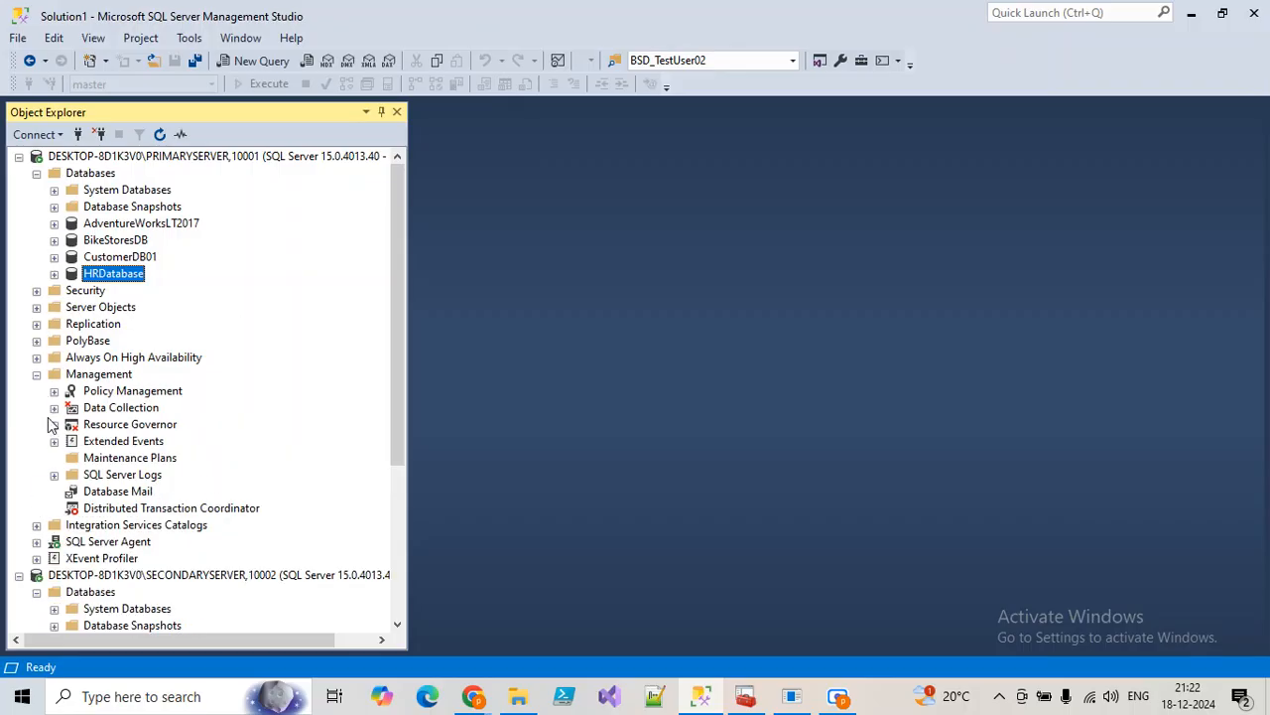
{"action": "scroll", "coordinate": [90, 496], "scroll_direction": "down", "scroll_amount": 3}
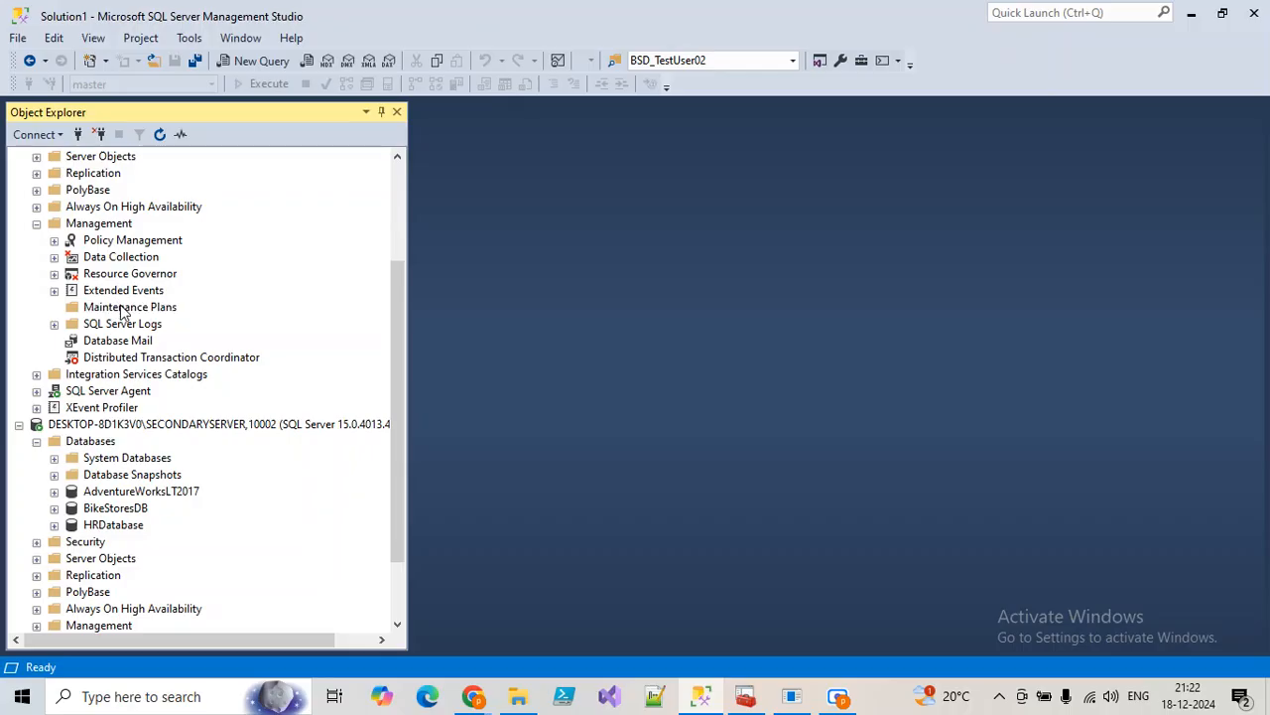
{"action": "right_click", "coordinate": [121, 311]}
{"action": "left_click", "coordinate": [167, 338]}
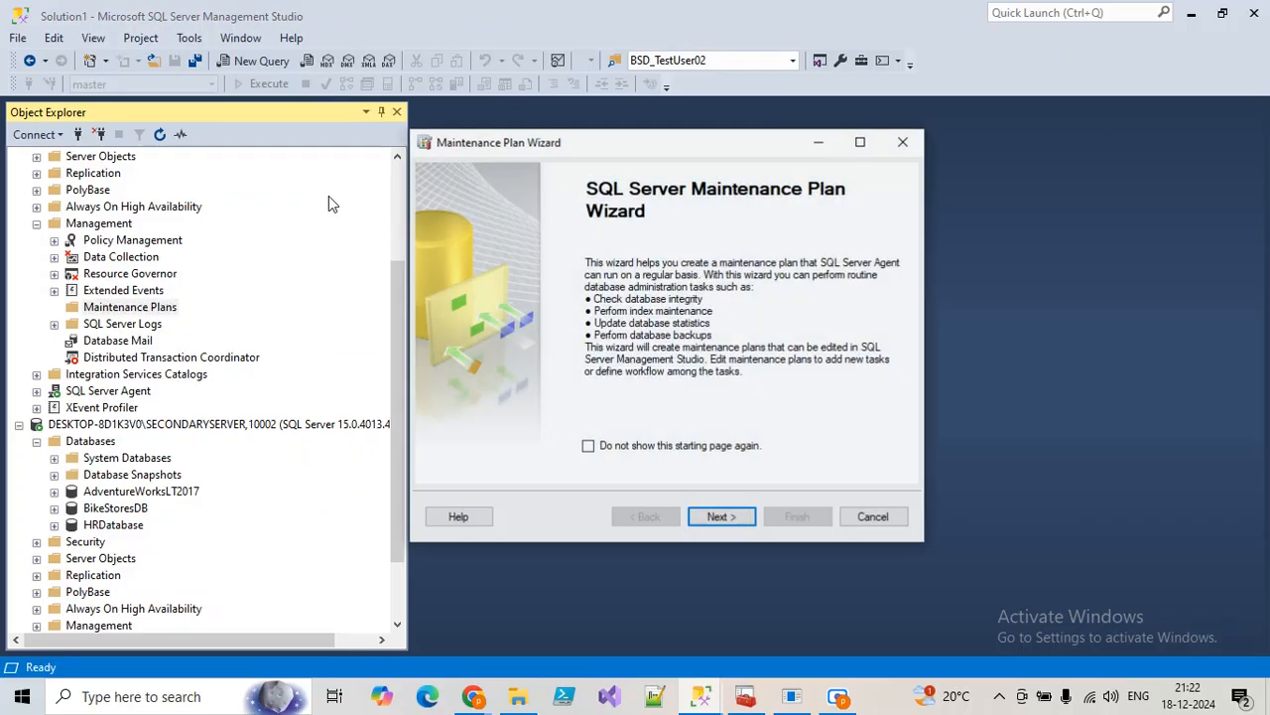
{"action": "left_click", "coordinate": [720, 517]}
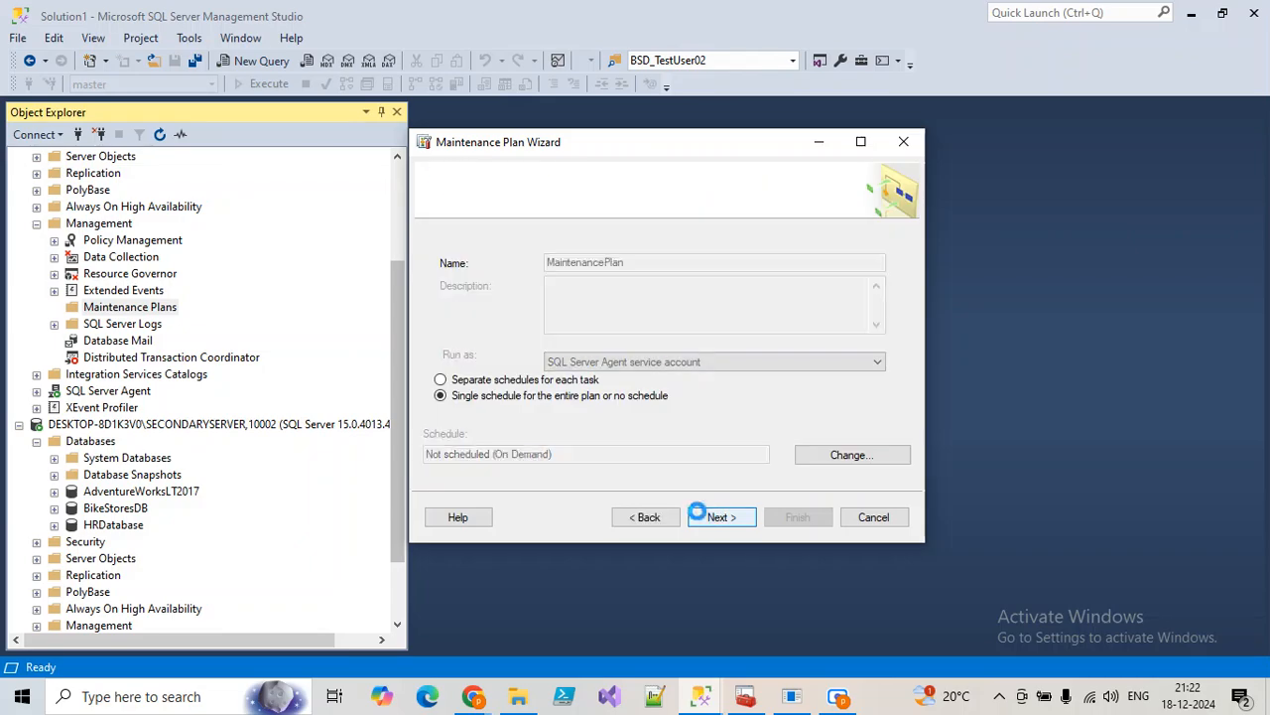
{"action": "type", "text": "T"}
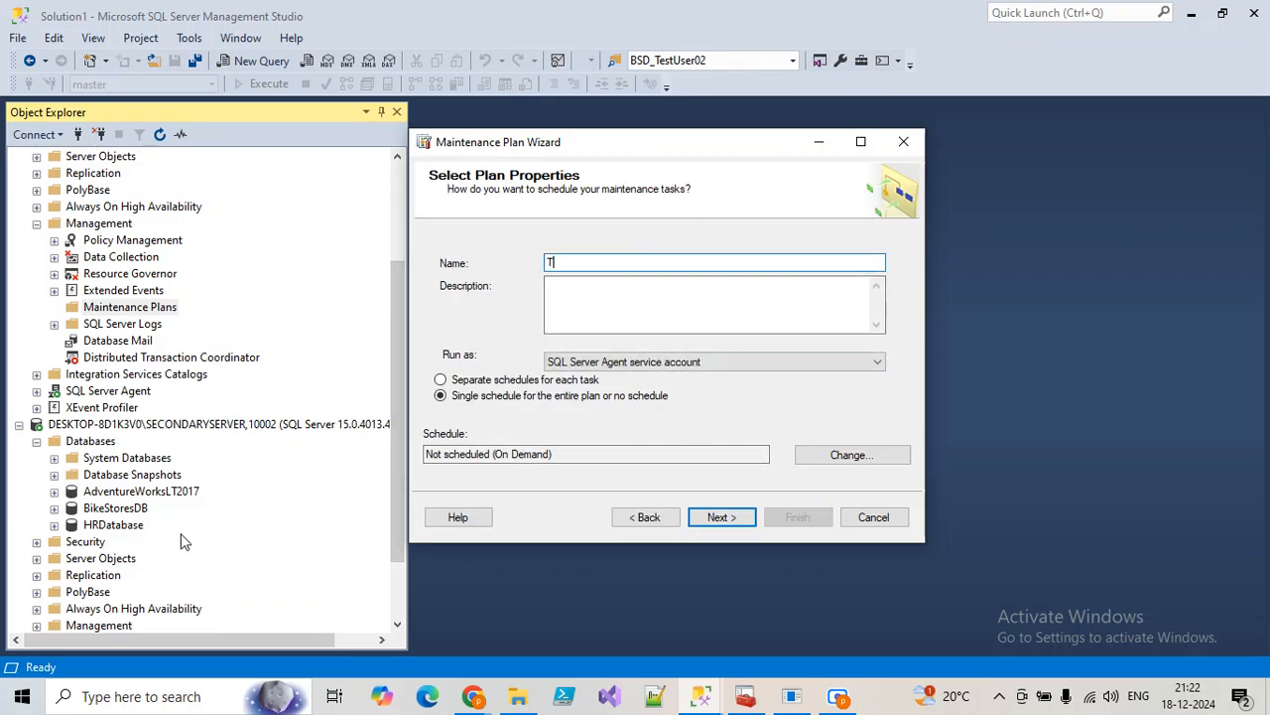
{"action": "type", "text": "estMPLAN"}
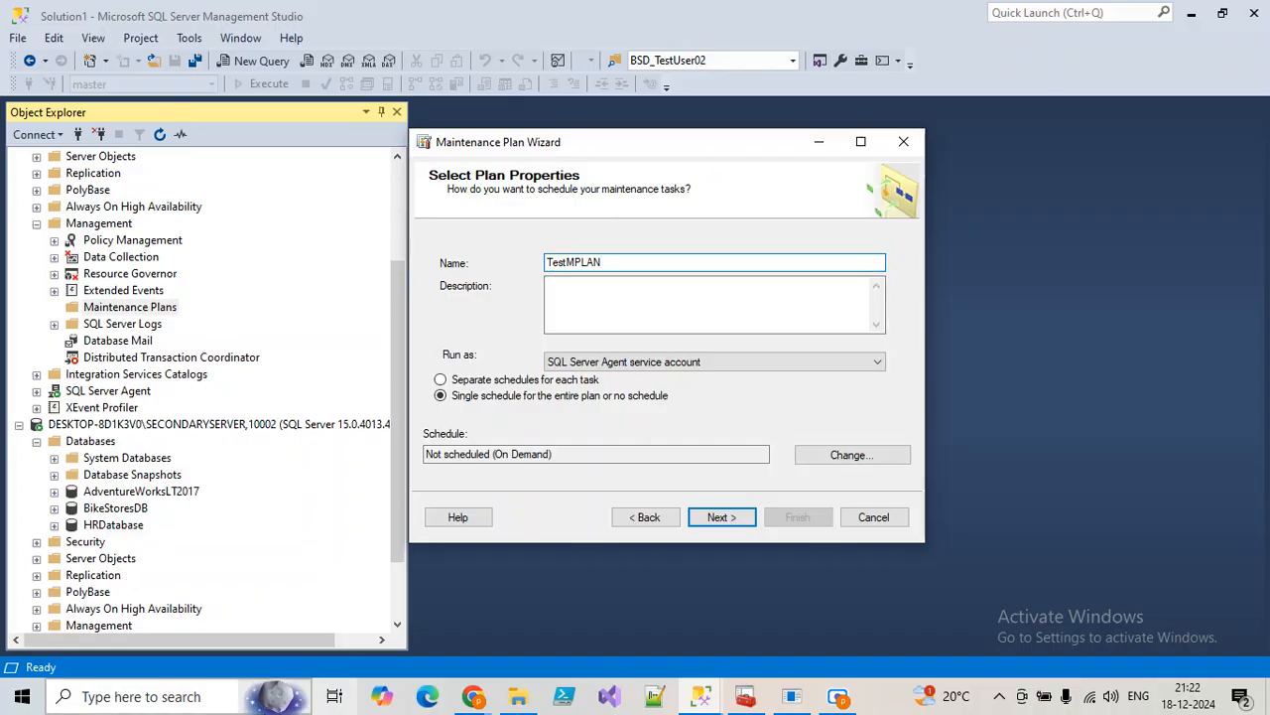
{"action": "left_click", "coordinate": [440, 380]}
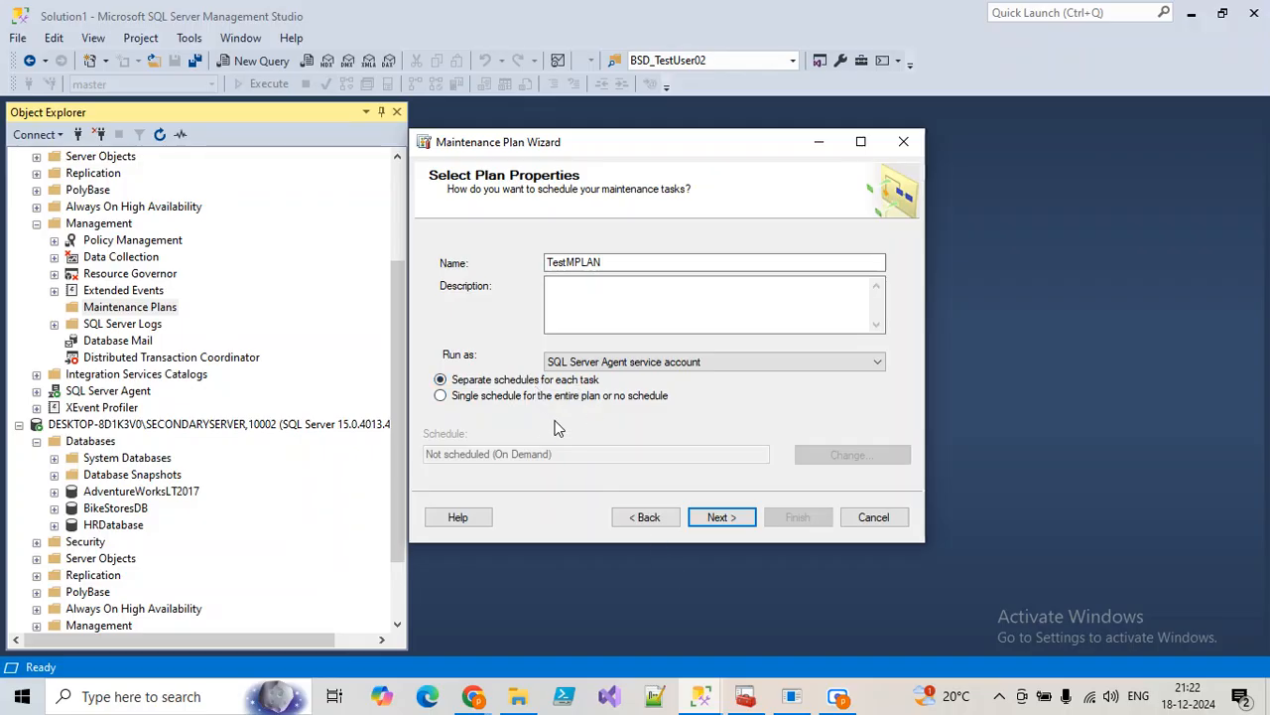
{"action": "left_click", "coordinate": [715, 517]}
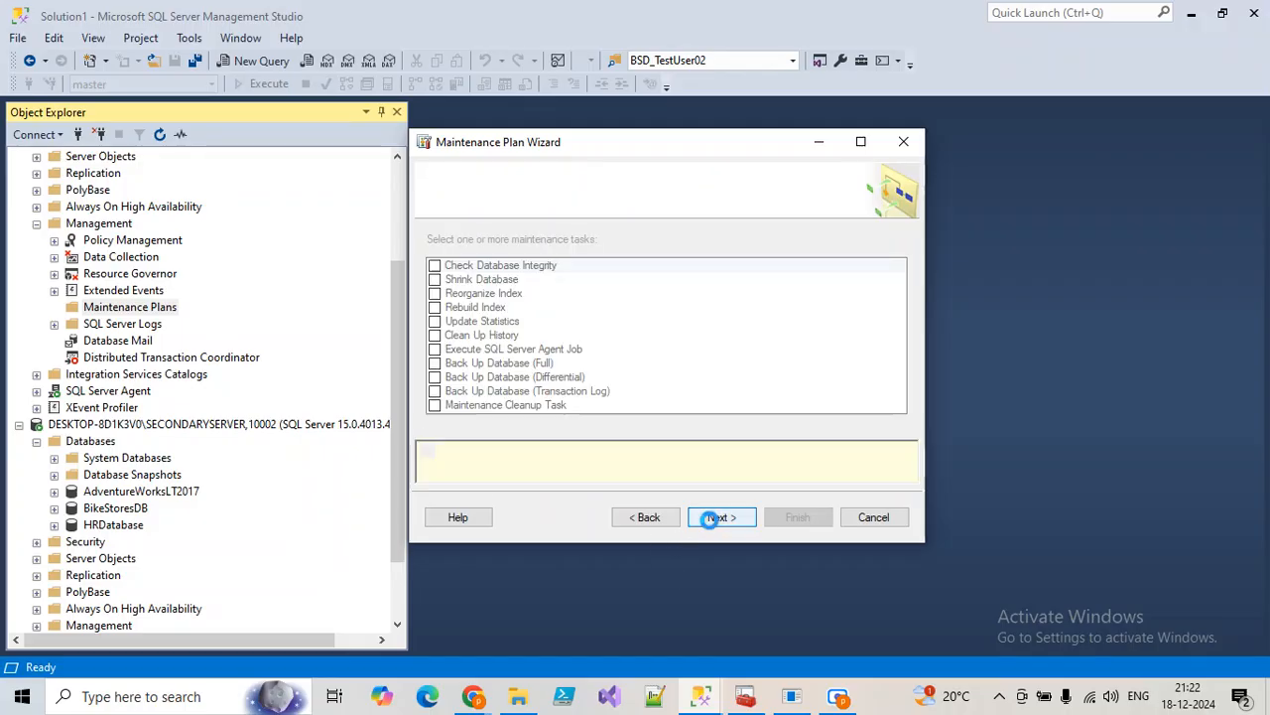
Include the Back Up Database (Full) and Back Up Database (Transaction Log) tasks in the plan, keeping their default order.
{"action": "left_click", "coordinate": [435, 363]}
{"action": "left_click", "coordinate": [434, 391]}
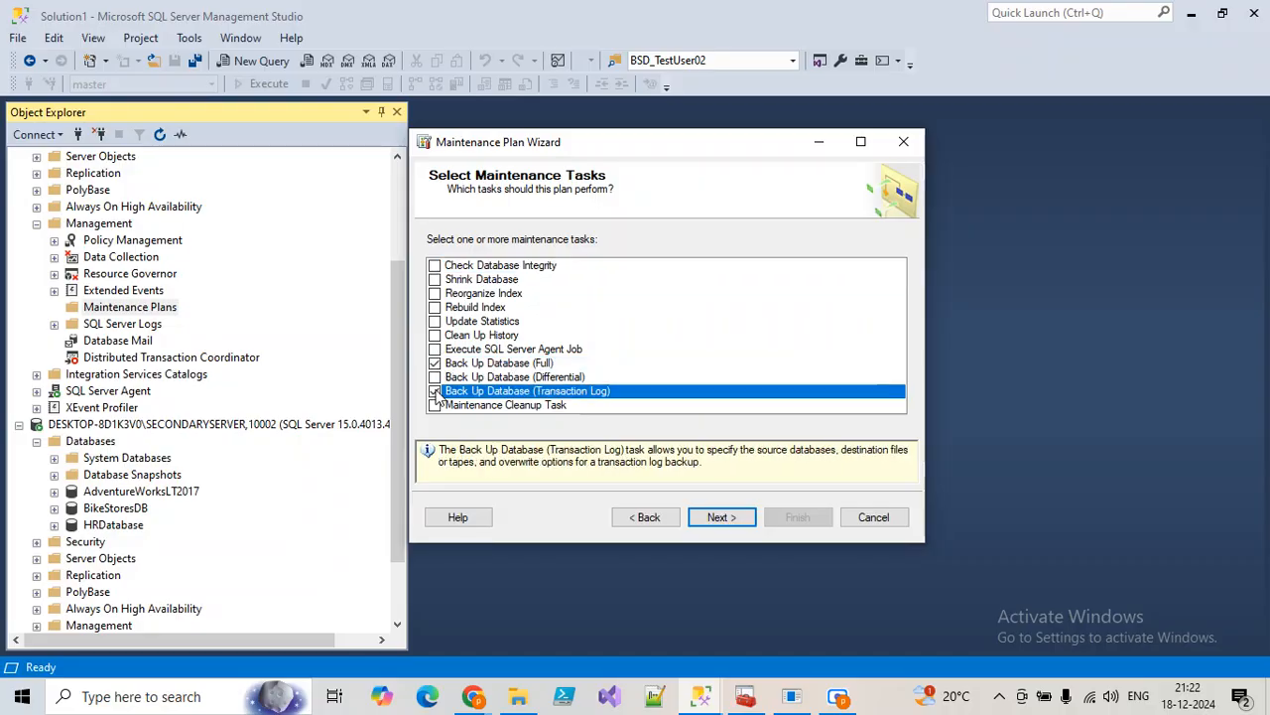
{"action": "left_click", "coordinate": [715, 521]}
{"action": "left_click", "coordinate": [737, 519]}
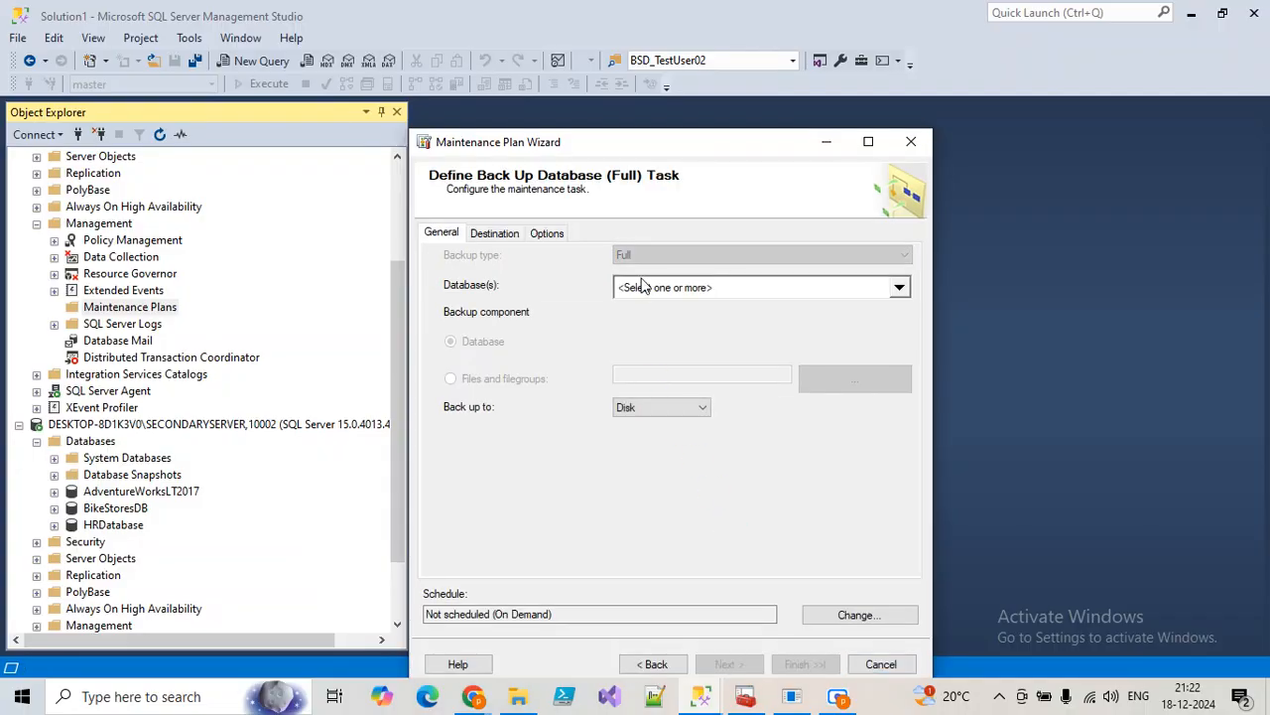
Select AdventureWorksLT2017 as the database for the full backup task.
{"action": "left_click", "coordinate": [664, 292]}
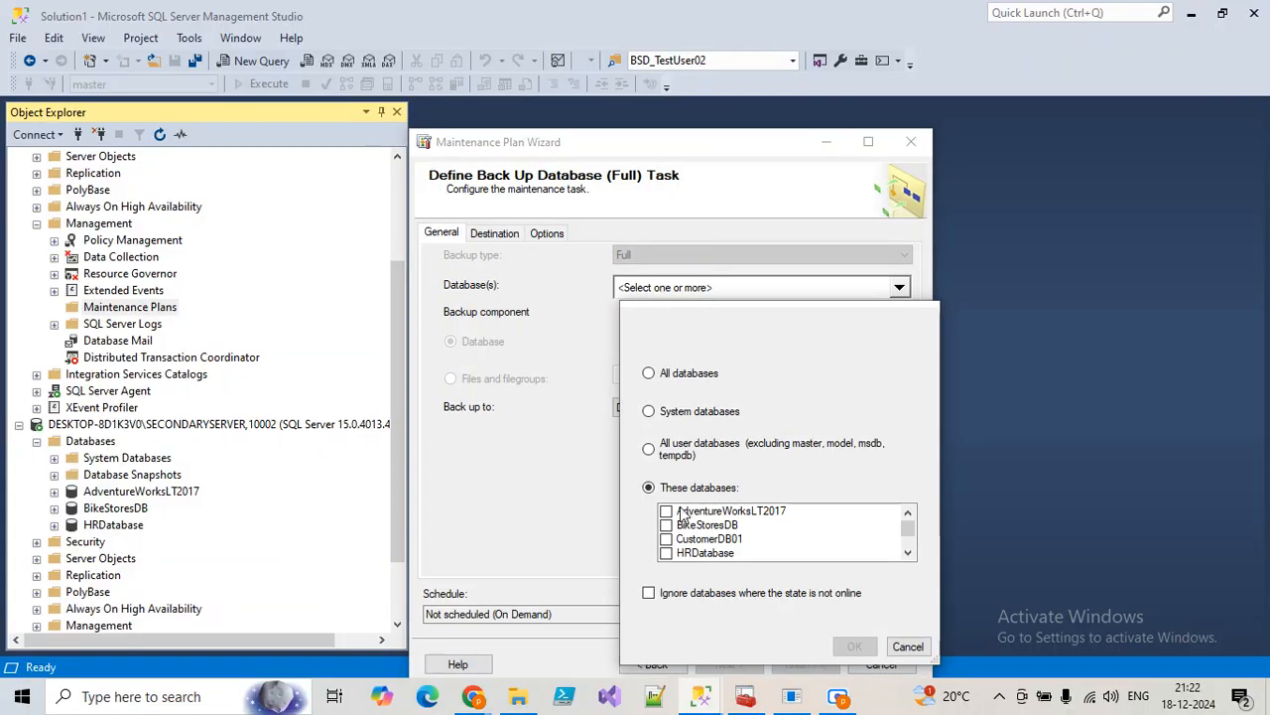
{"action": "left_click", "coordinate": [667, 511]}
{"action": "left_click", "coordinate": [852, 646]}
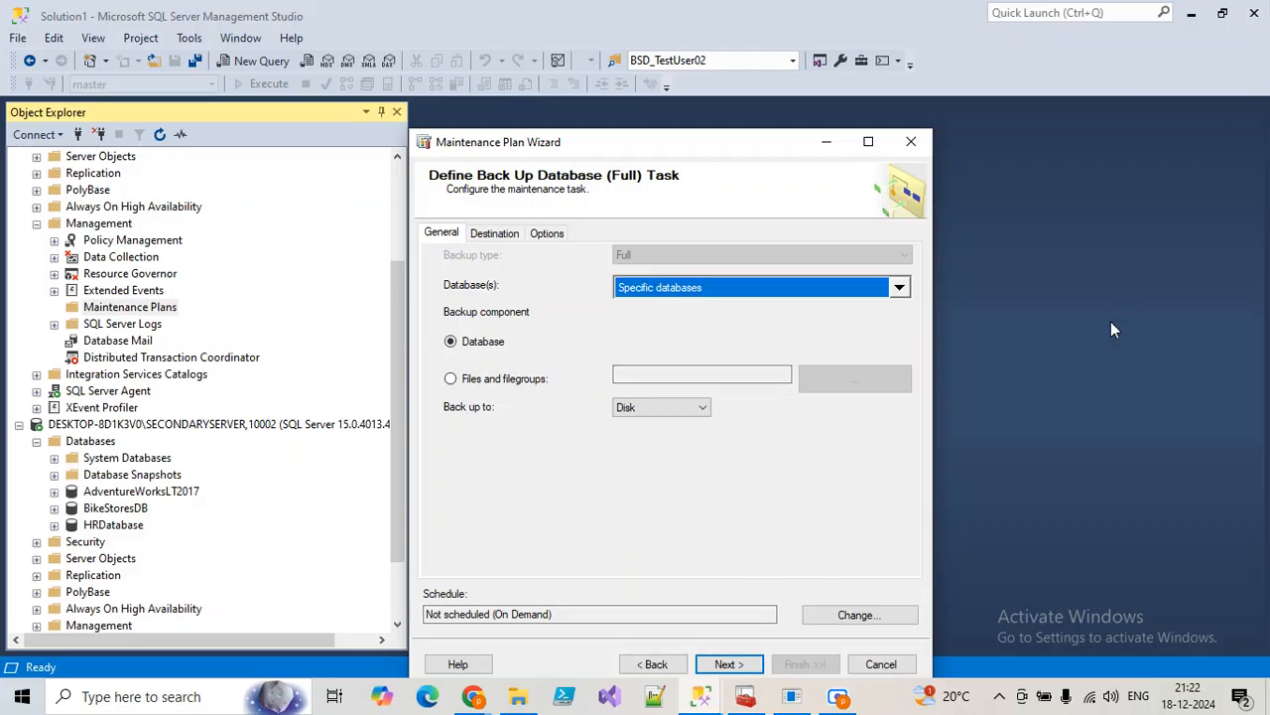
Schedule the full backup task to occur daily, once at 21:25:00, and continue to the transaction log backup task.
{"action": "left_click", "coordinate": [859, 615]}
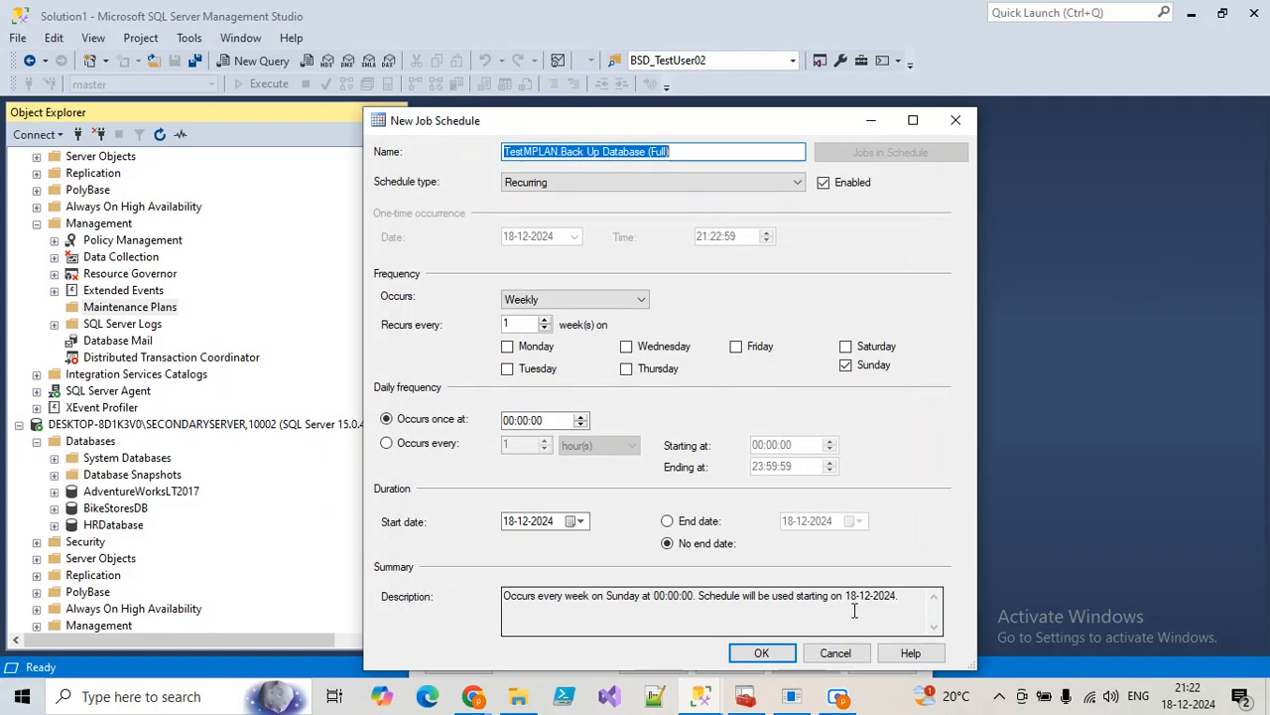
{"action": "left_click", "coordinate": [573, 301]}
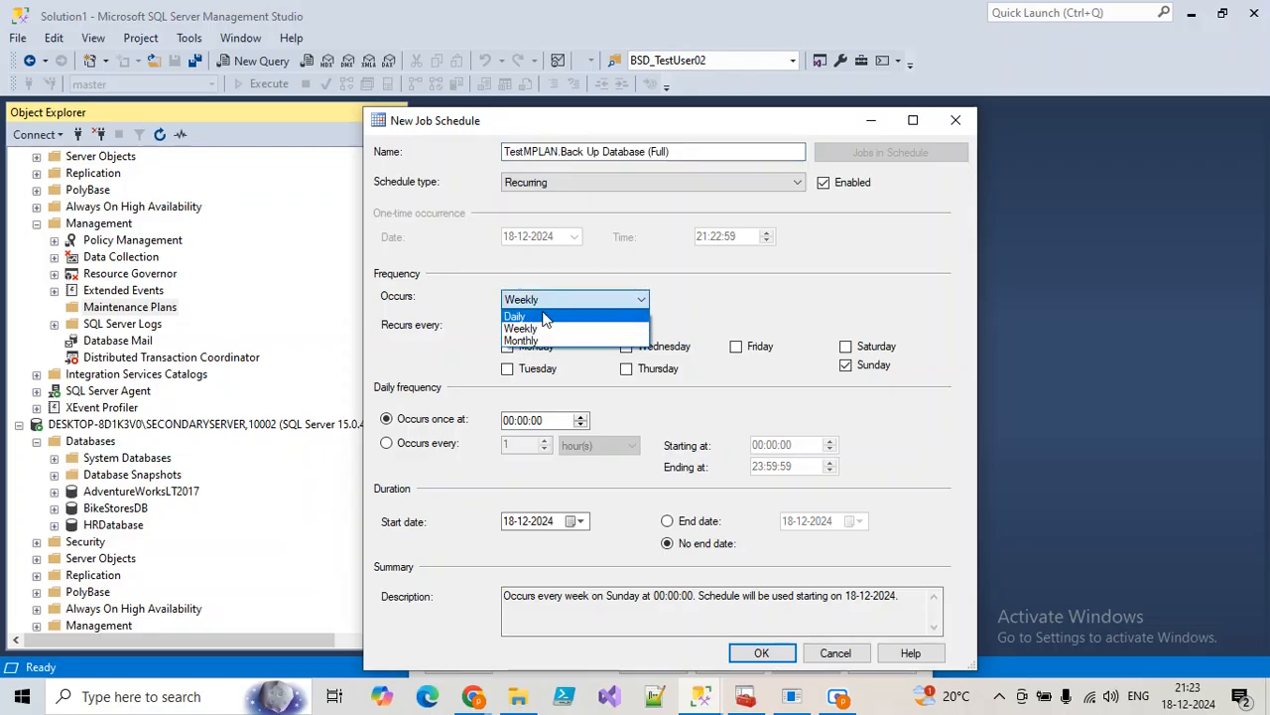
{"action": "left_click", "coordinate": [570, 313]}
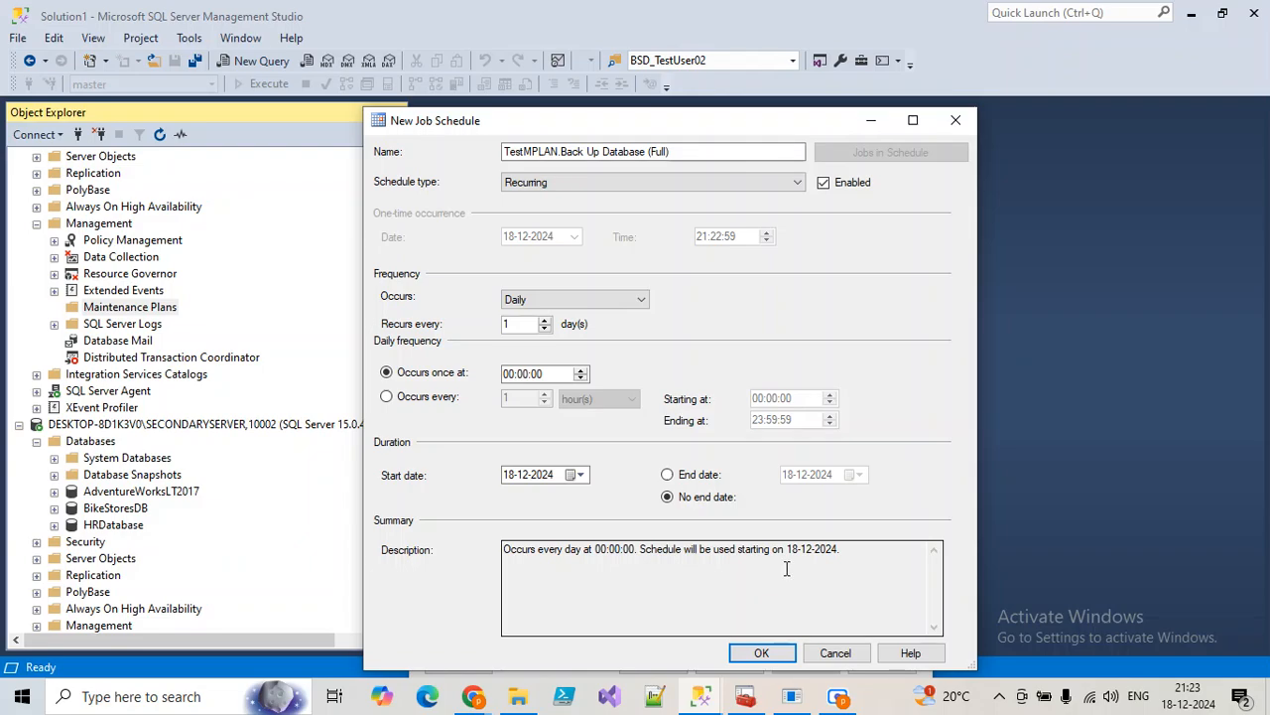
{"action": "left_click", "coordinate": [553, 377]}
{"action": "left_click", "coordinate": [510, 375]}
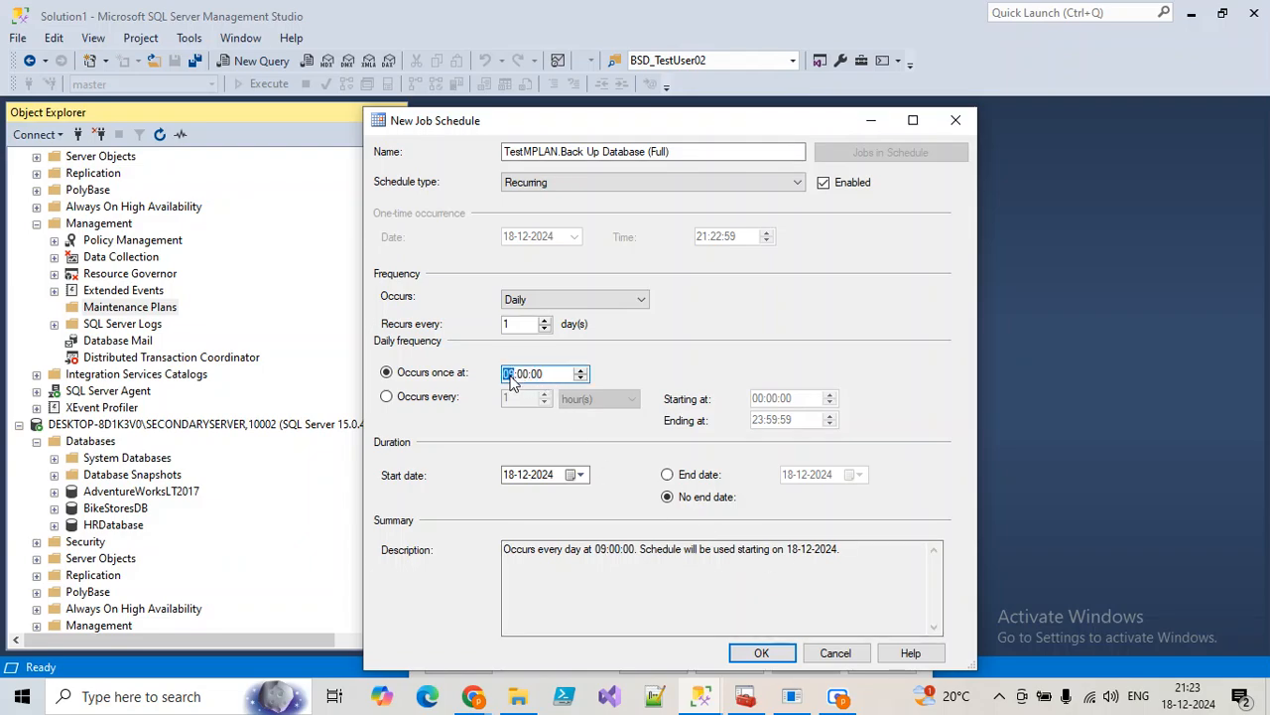
{"action": "type", "text": "21"}
{"action": "left_click", "coordinate": [526, 379]}
{"action": "type", "text": "26"}
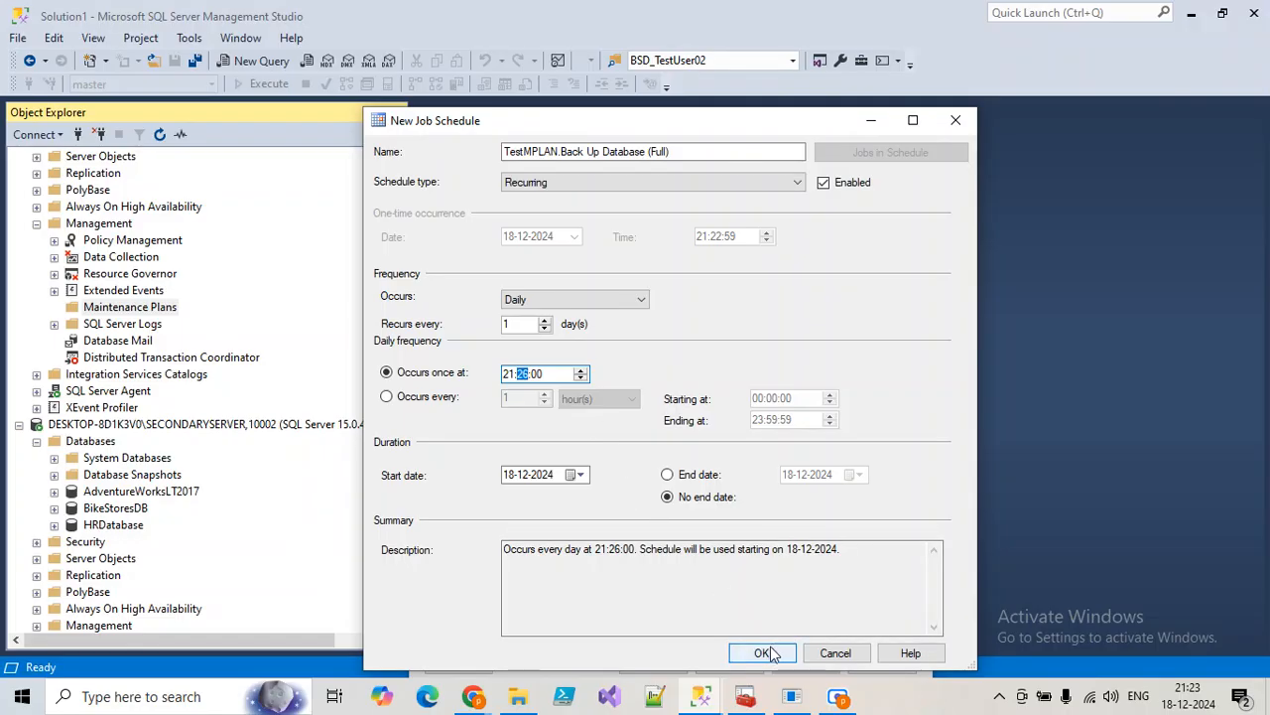
{"action": "type", "text": "5"}
{"action": "left_click", "coordinate": [746, 645]}
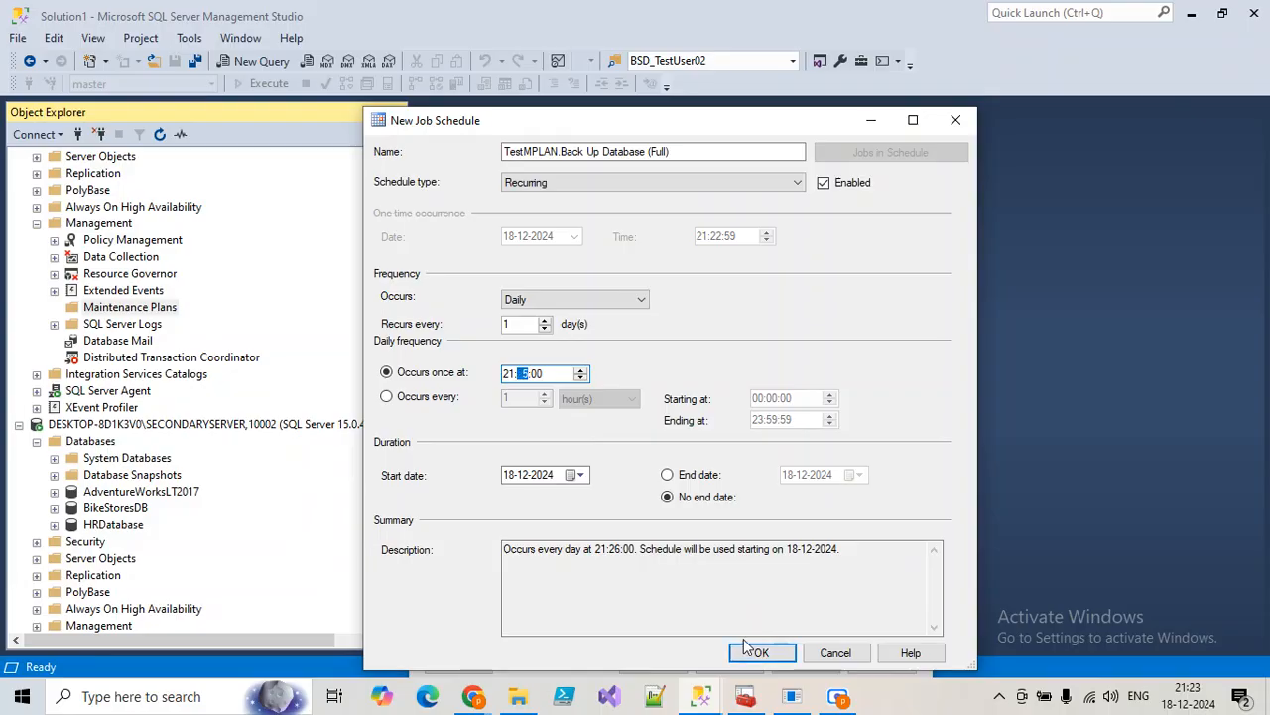
{"action": "type", "text": "5"}
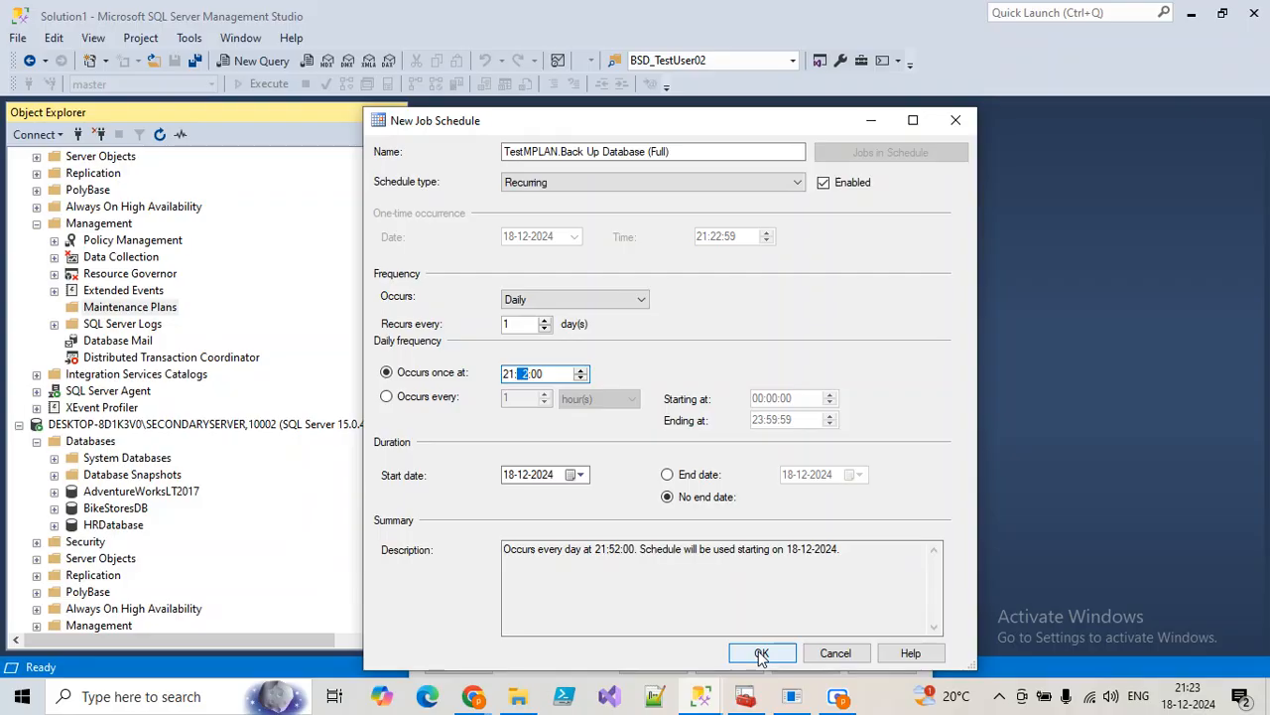
{"action": "left_click", "coordinate": [761, 654]}
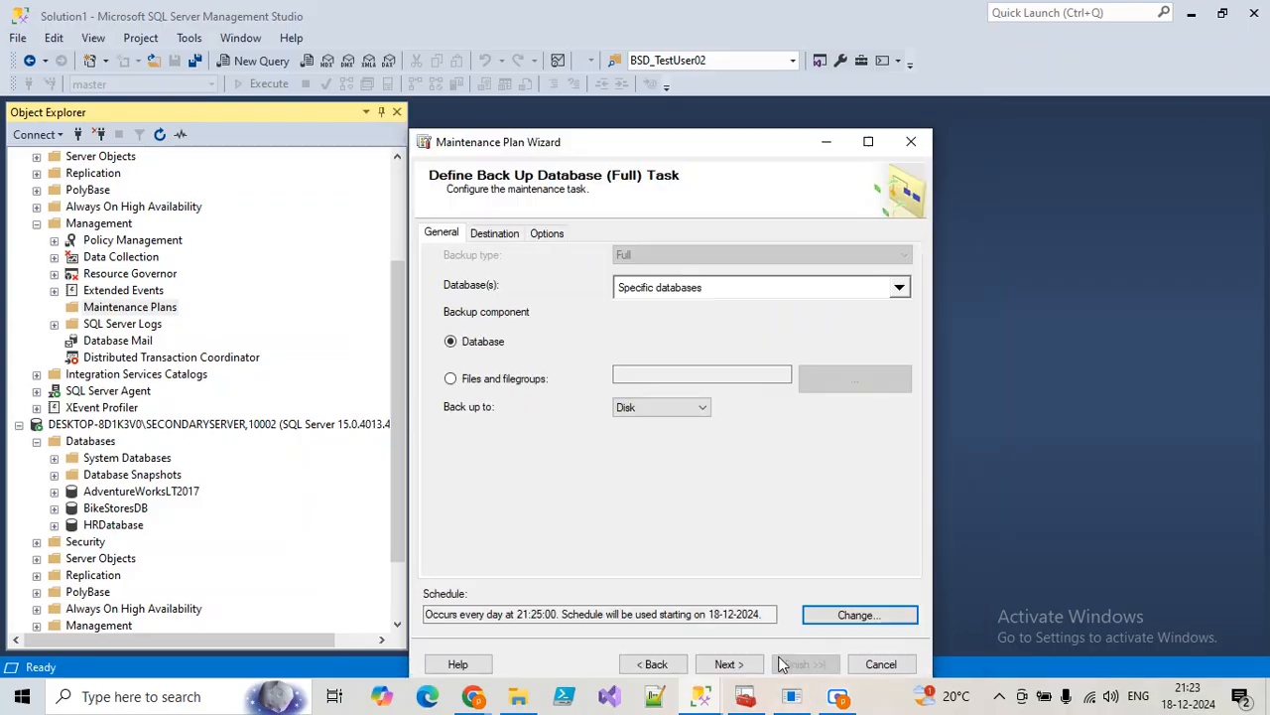
{"action": "left_click", "coordinate": [731, 662]}
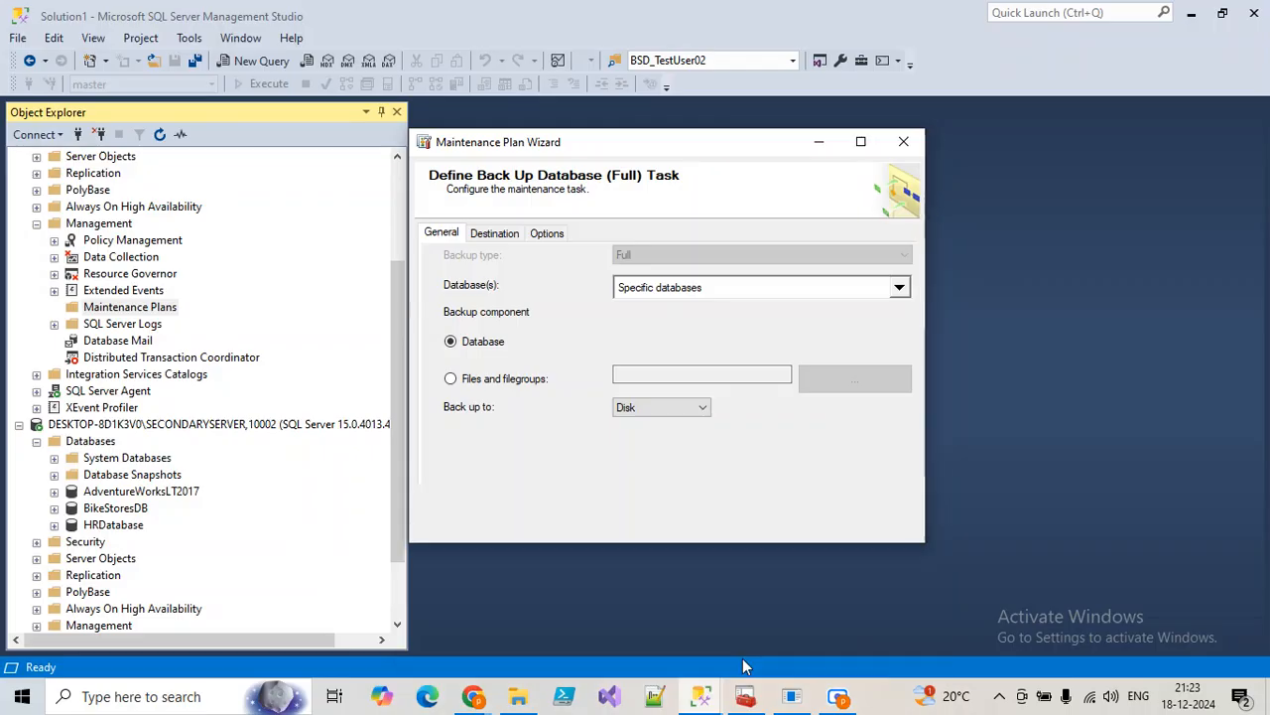
Select AdventureWorksLT2017 as the database for the transaction log backup task.
{"action": "left_click", "coordinate": [658, 290]}
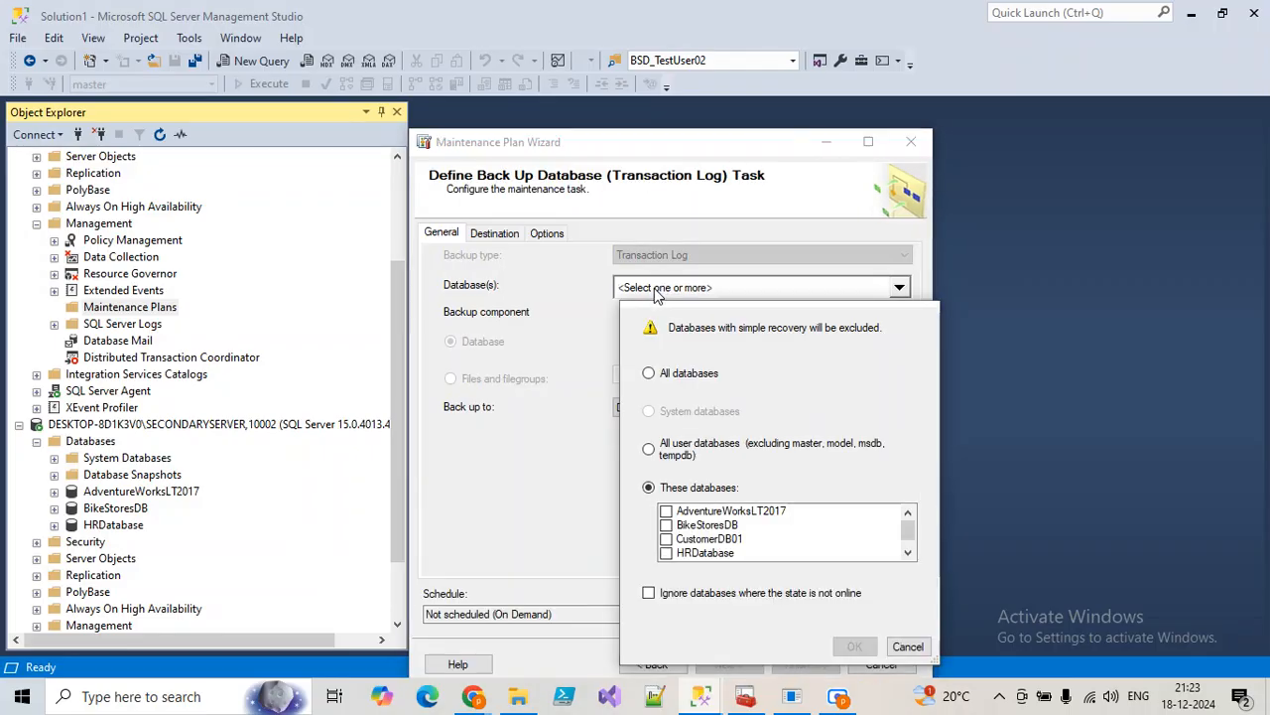
{"action": "left_click", "coordinate": [706, 512]}
{"action": "left_click", "coordinate": [851, 646]}
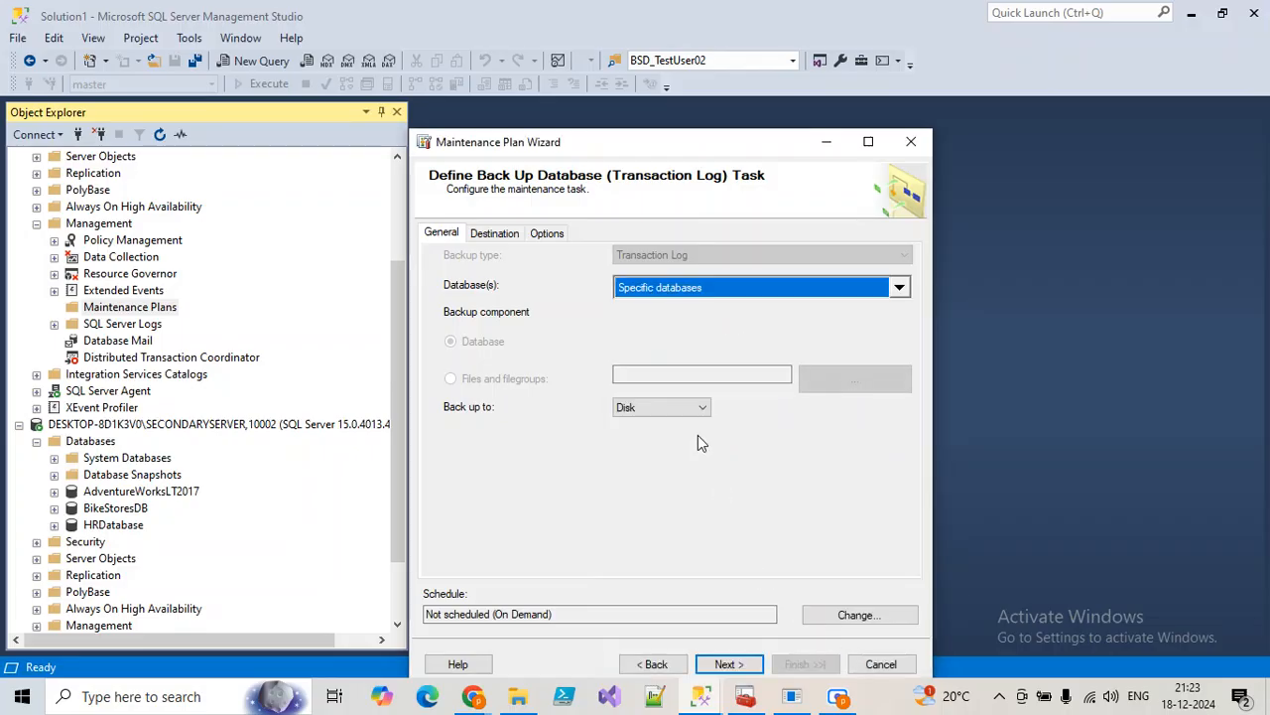
Schedule the transaction log backup task to run every 6 hours, keeping the default weekly Sunday recurrence.
{"action": "left_click", "coordinate": [824, 613]}
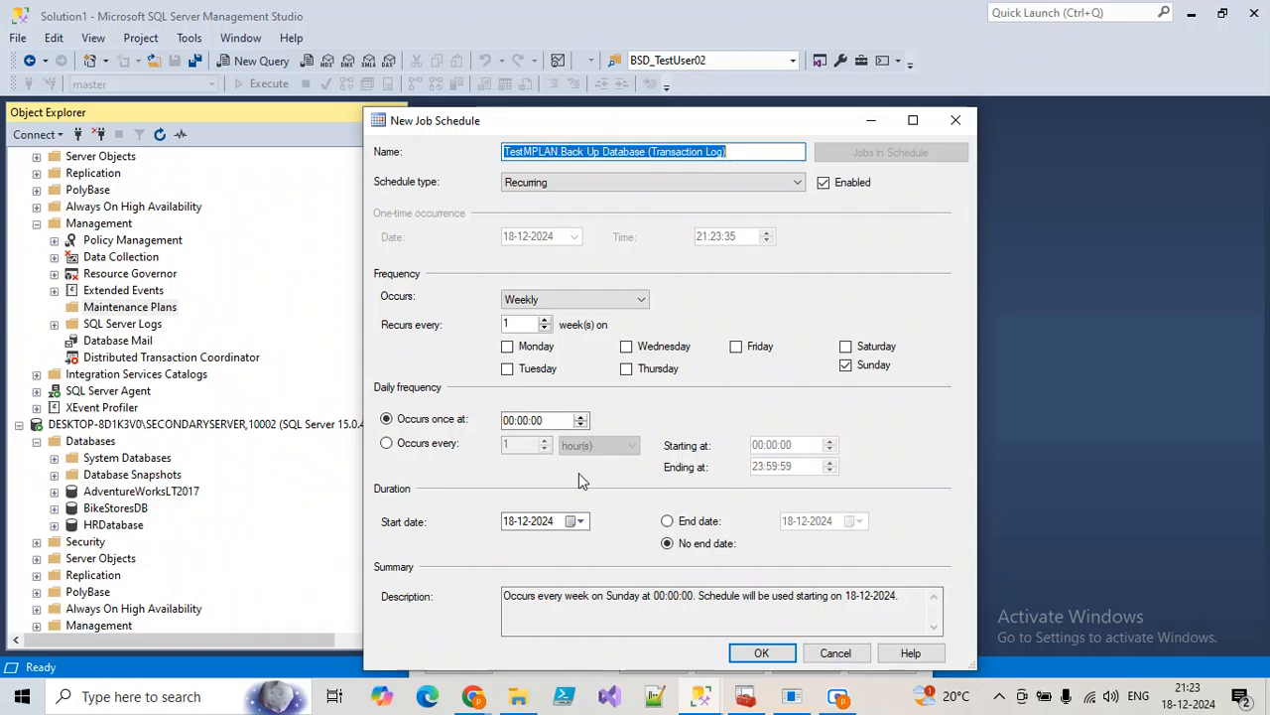
{"action": "left_click", "coordinate": [443, 439]}
{"action": "type", "text": "6"}
{"action": "left_click", "coordinate": [761, 652]}
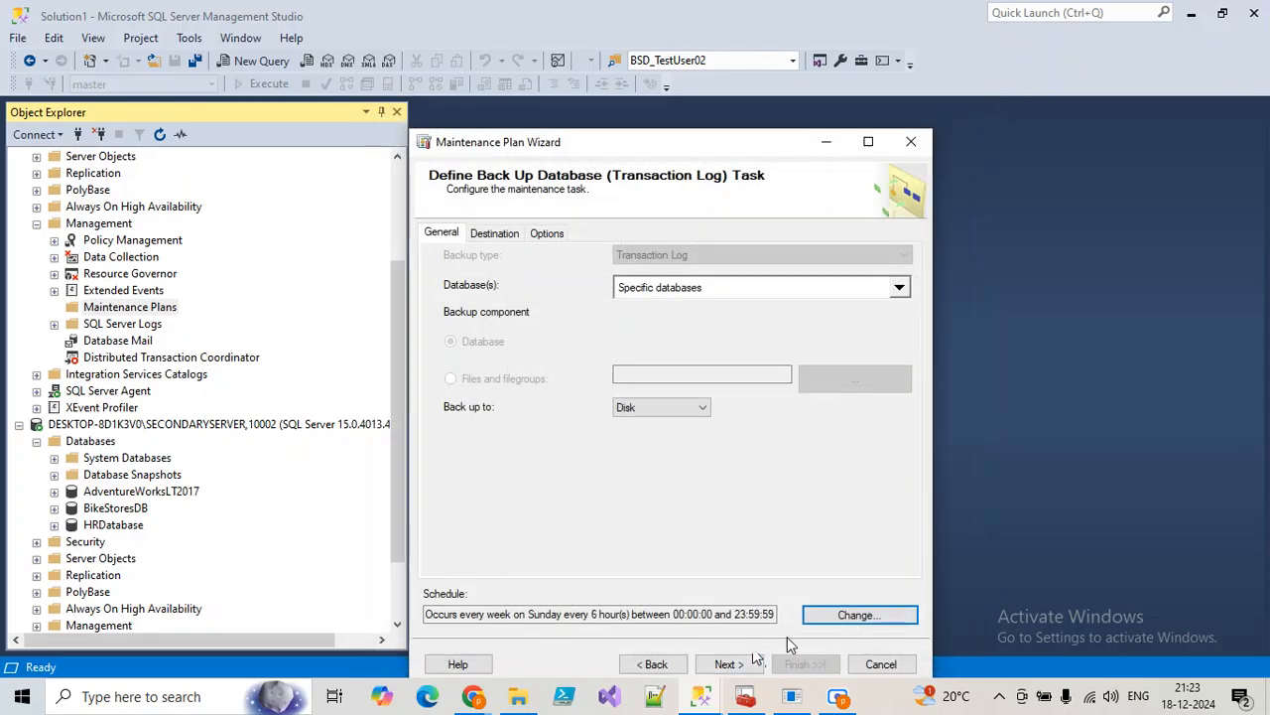
{"action": "left_click", "coordinate": [729, 664]}
Turn off writing a report to a text file and finish creating the maintenance plan.
{"action": "left_click", "coordinate": [429, 237]}
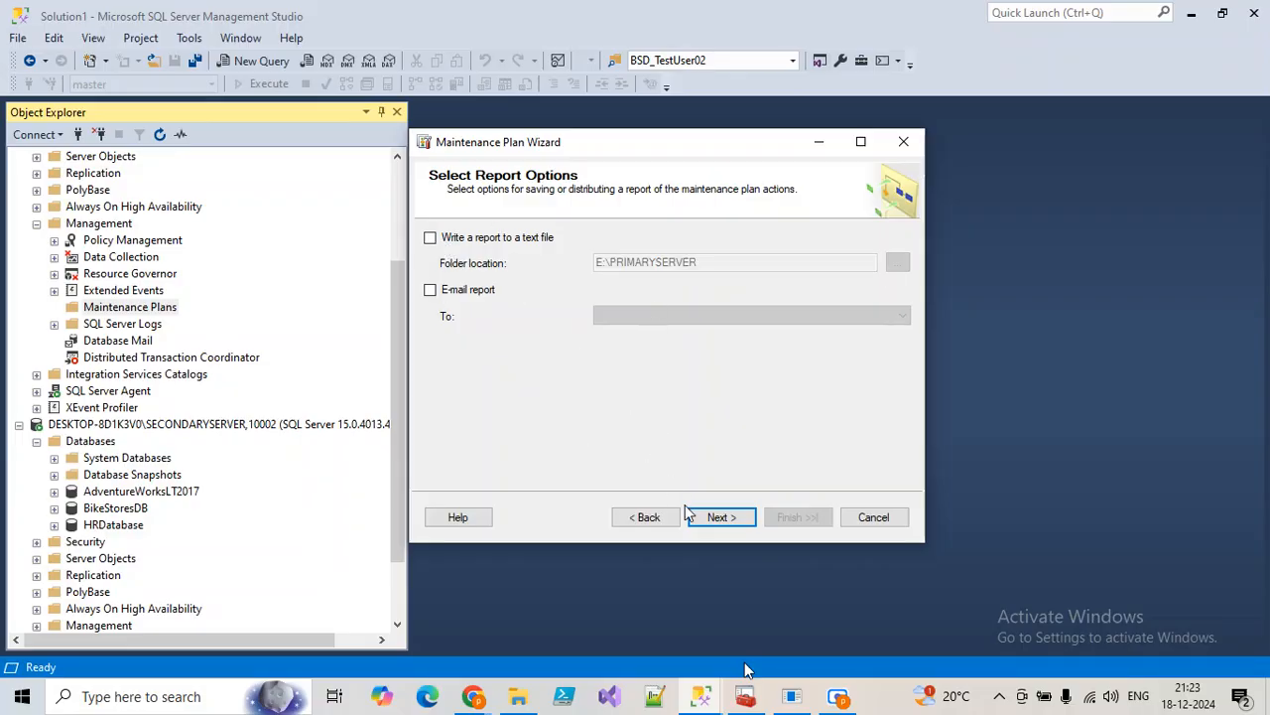
{"action": "left_click", "coordinate": [721, 517]}
{"action": "left_click", "coordinate": [797, 517]}
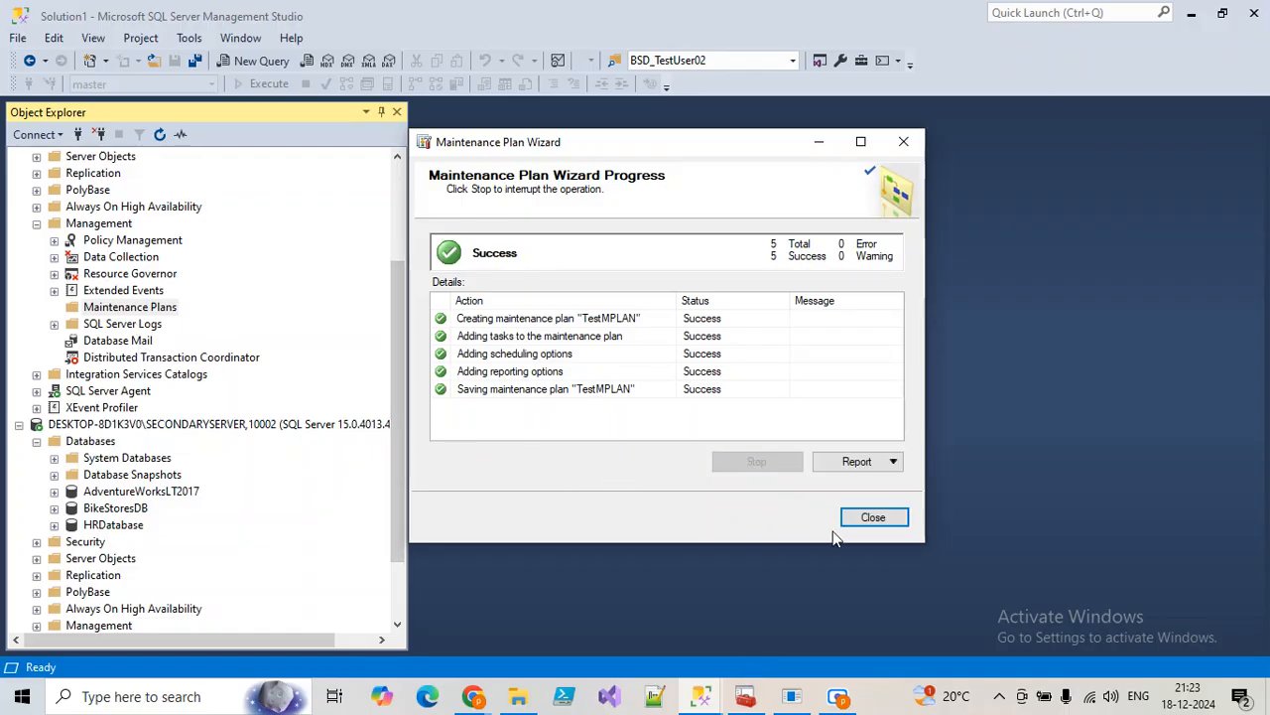
{"action": "left_click", "coordinate": [861, 517]}
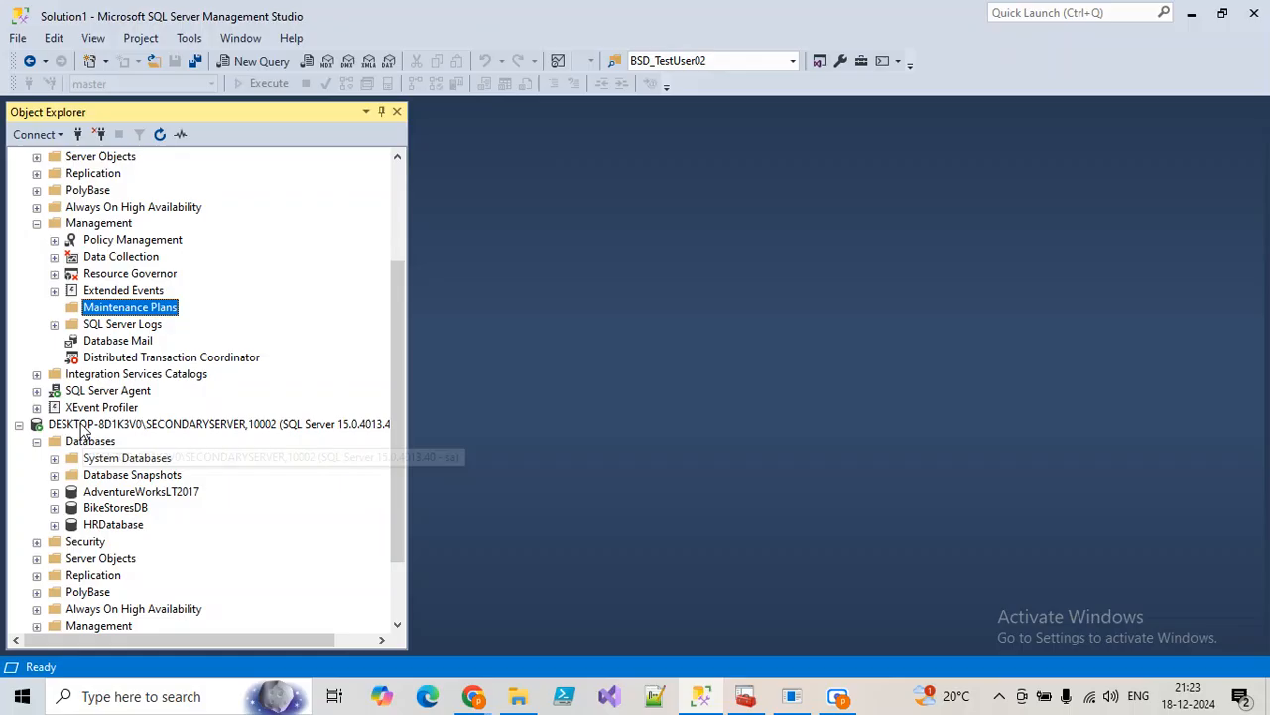
Start the TestMPLAN.Subplan_1 job from the SQL Server Agent jobs on PRIMARYSERVER.
{"action": "left_click", "coordinate": [37, 391]}
{"action": "left_click", "coordinate": [94, 408]}
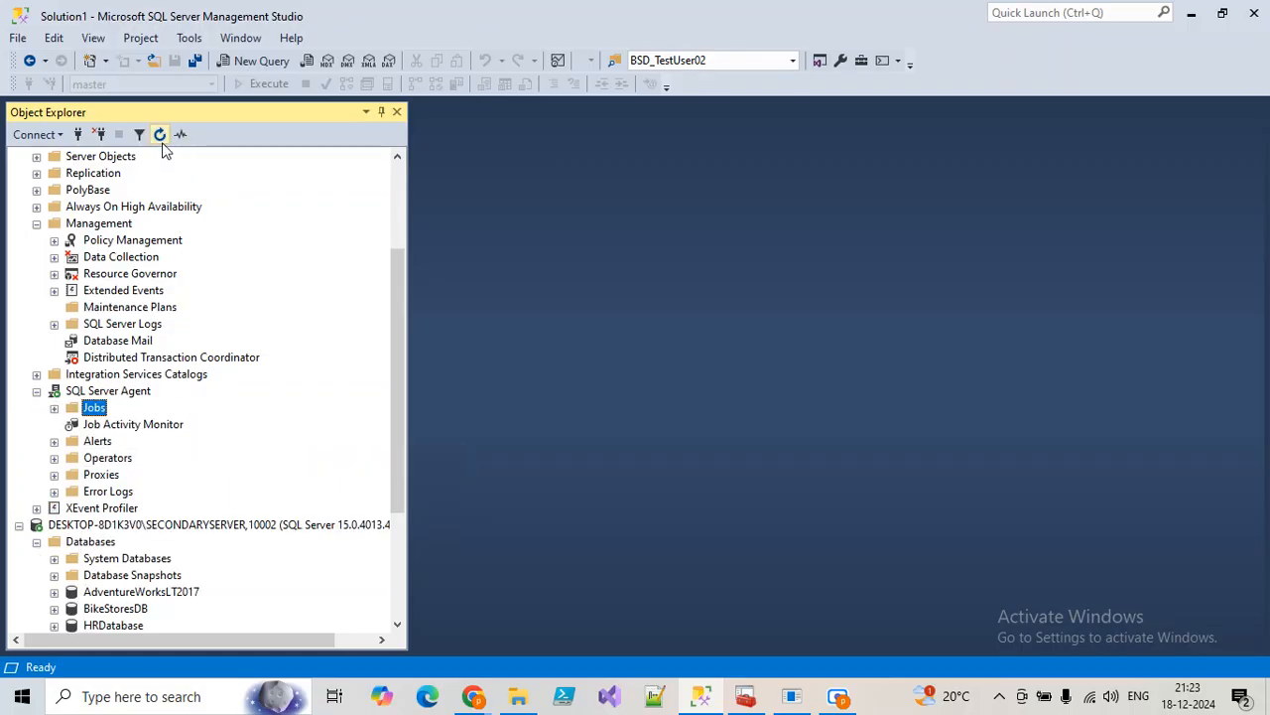
{"action": "left_click", "coordinate": [54, 408]}
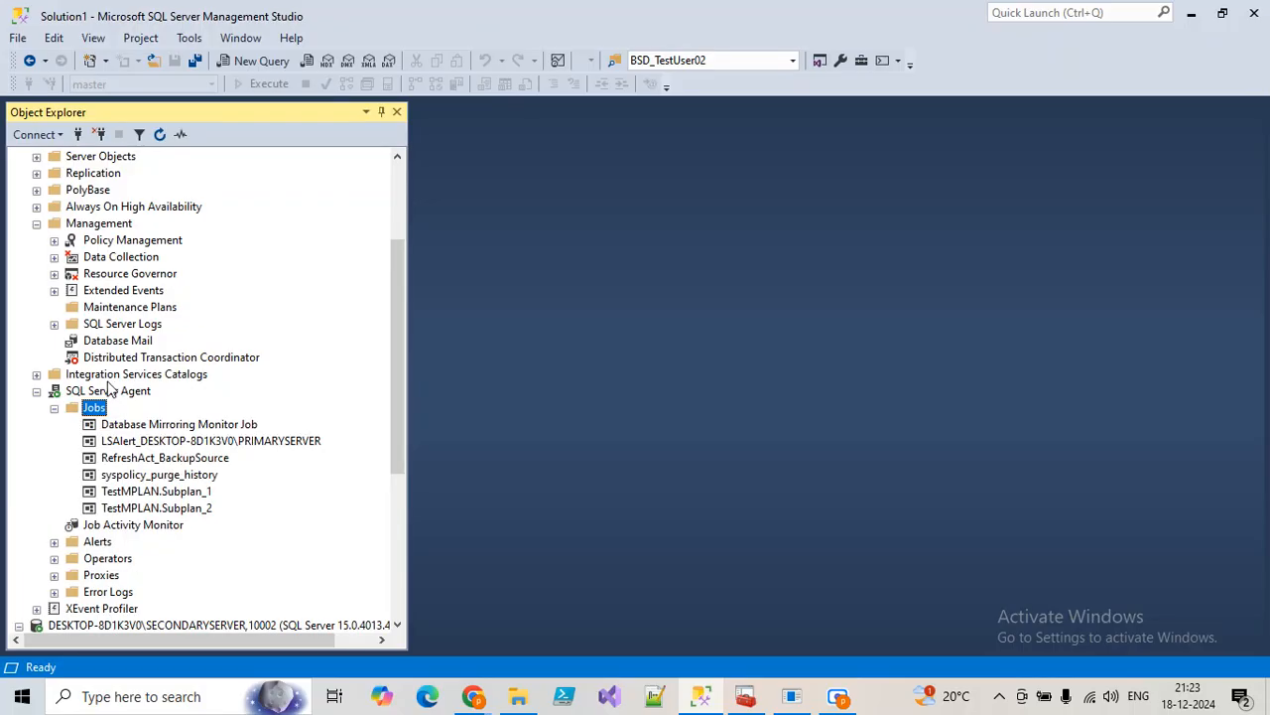
{"action": "left_click", "coordinate": [170, 496]}
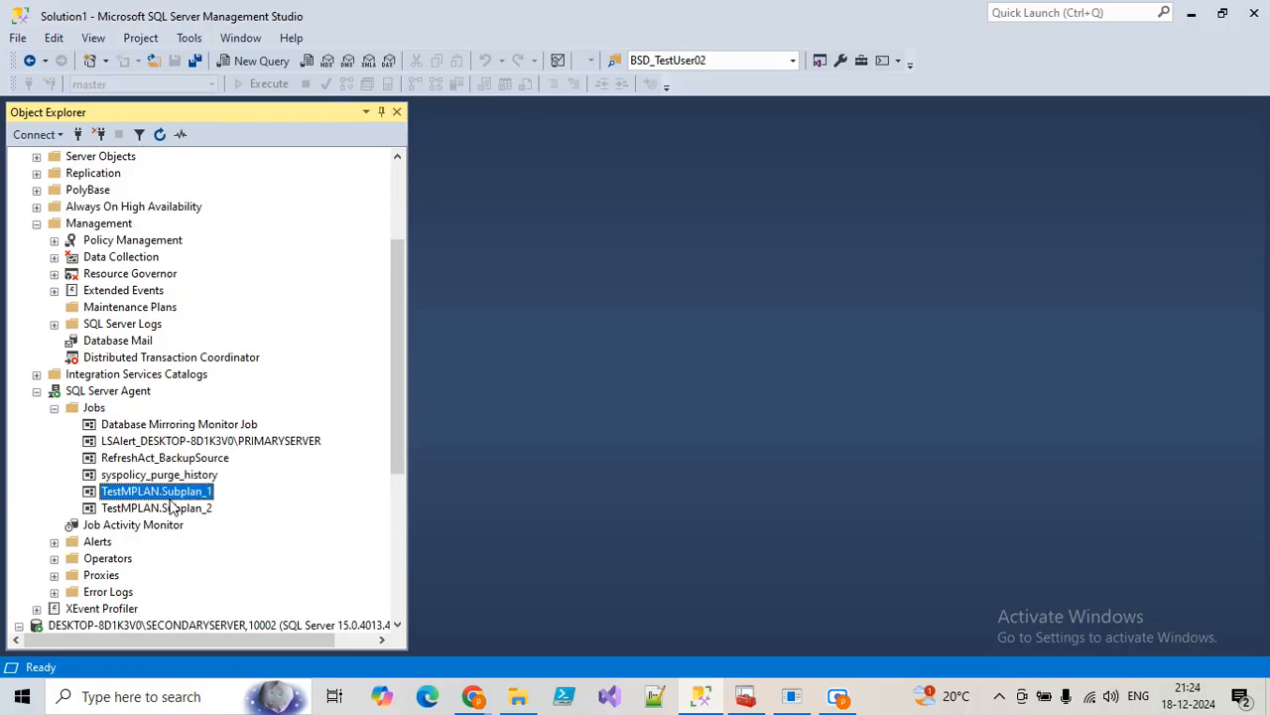
{"action": "right_click", "coordinate": [169, 506]}
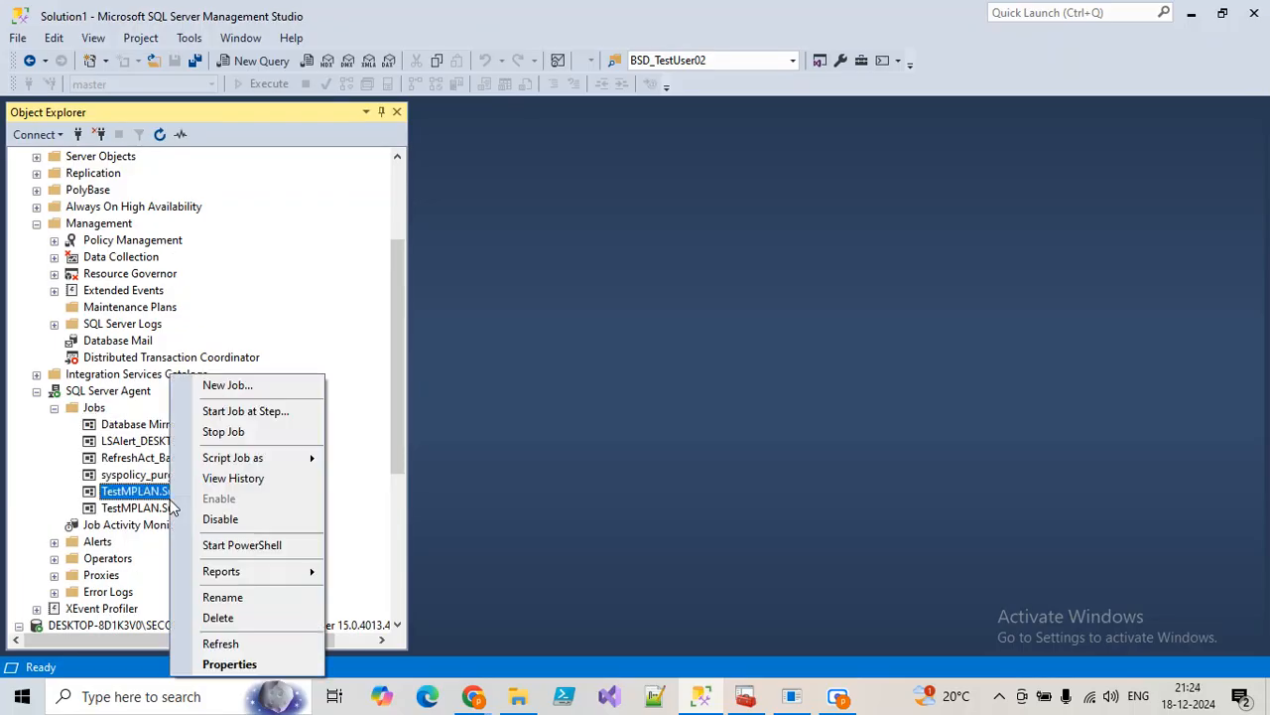
{"action": "left_click", "coordinate": [260, 413]}
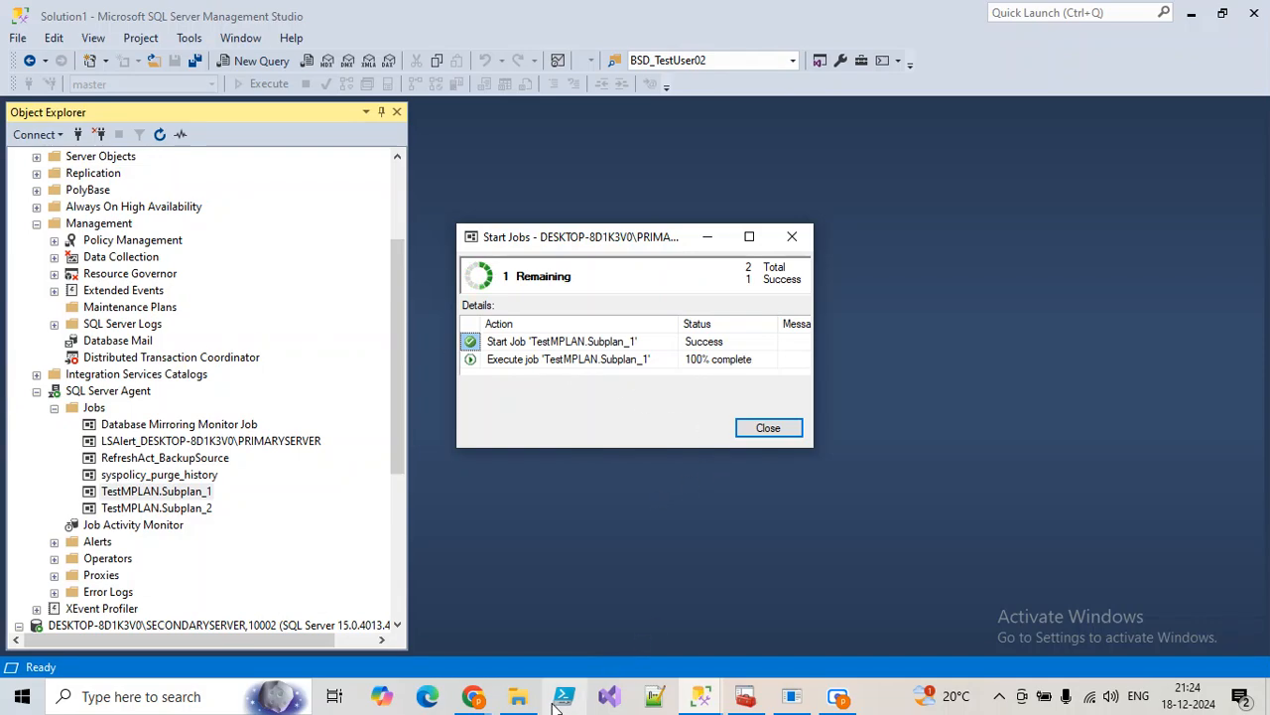
{"action": "left_click", "coordinate": [769, 429]}
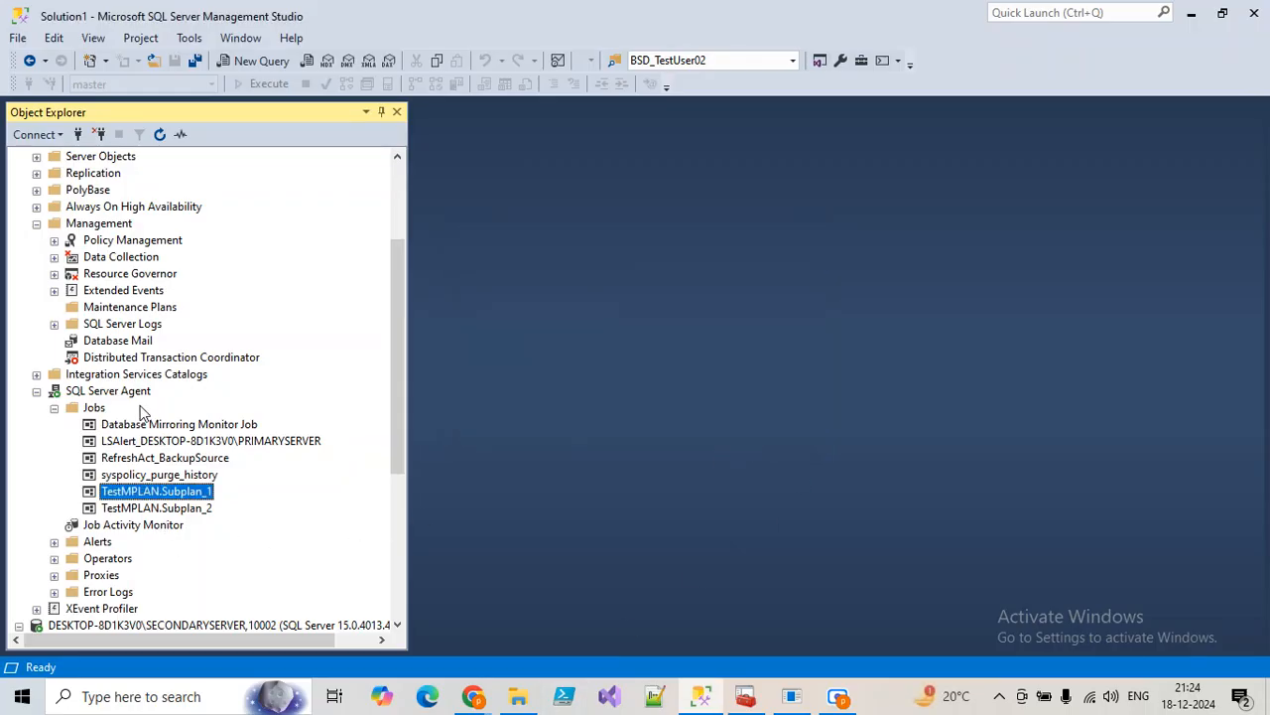
{"action": "left_click", "coordinate": [93, 408]}
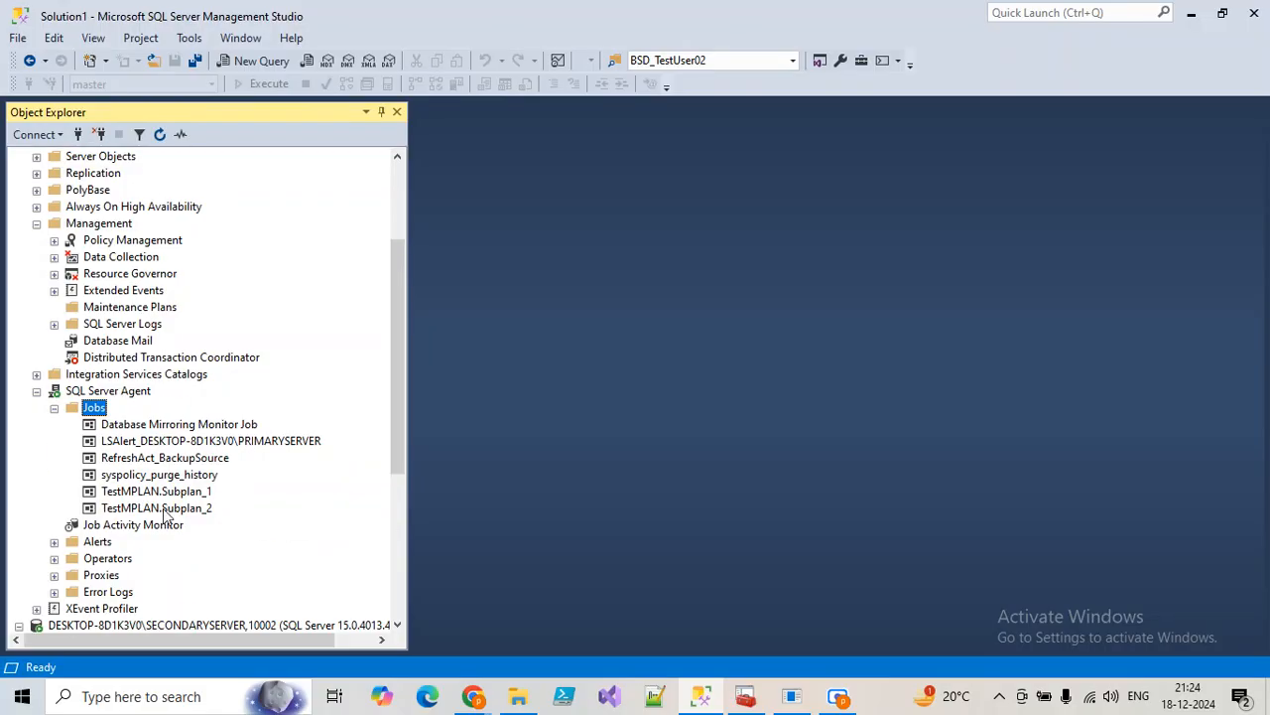
Switch to the Google Meet call in Chrome and open its presentation options.
{"action": "mouse_move", "coordinate": [703, 704]}
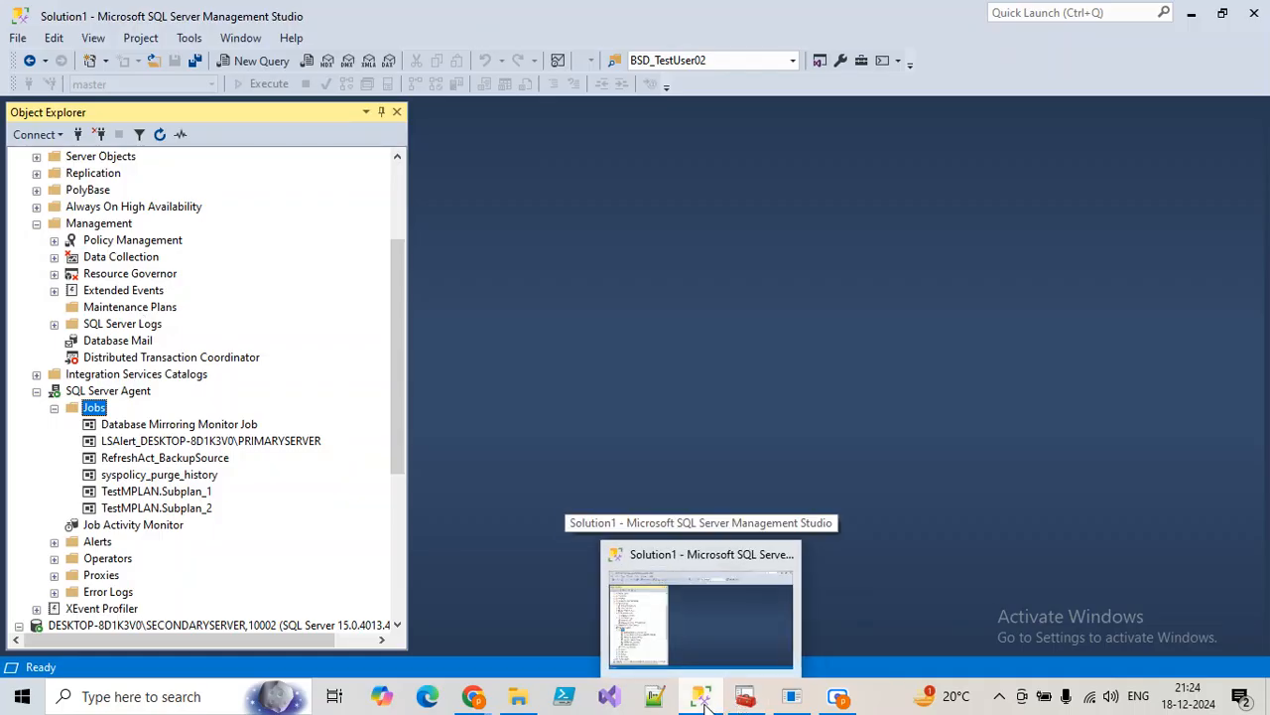
{"action": "mouse_move", "coordinate": [473, 697]}
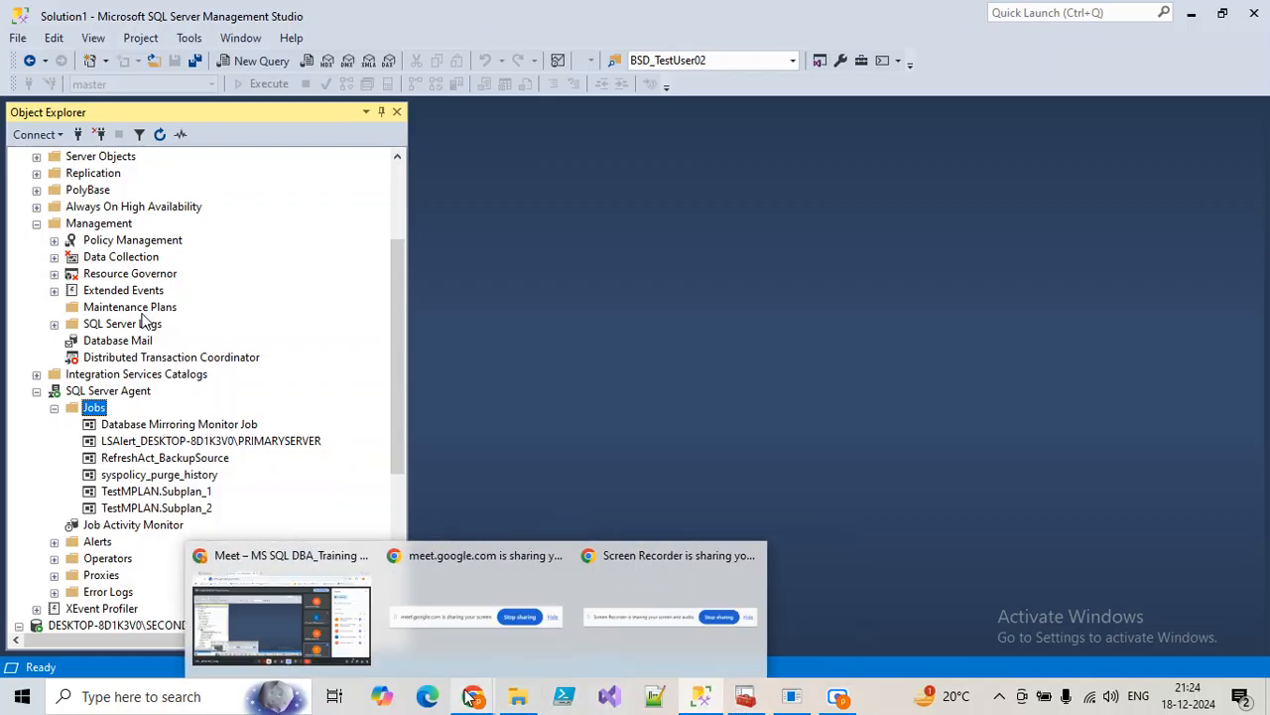
{"action": "left_click", "coordinate": [307, 607]}
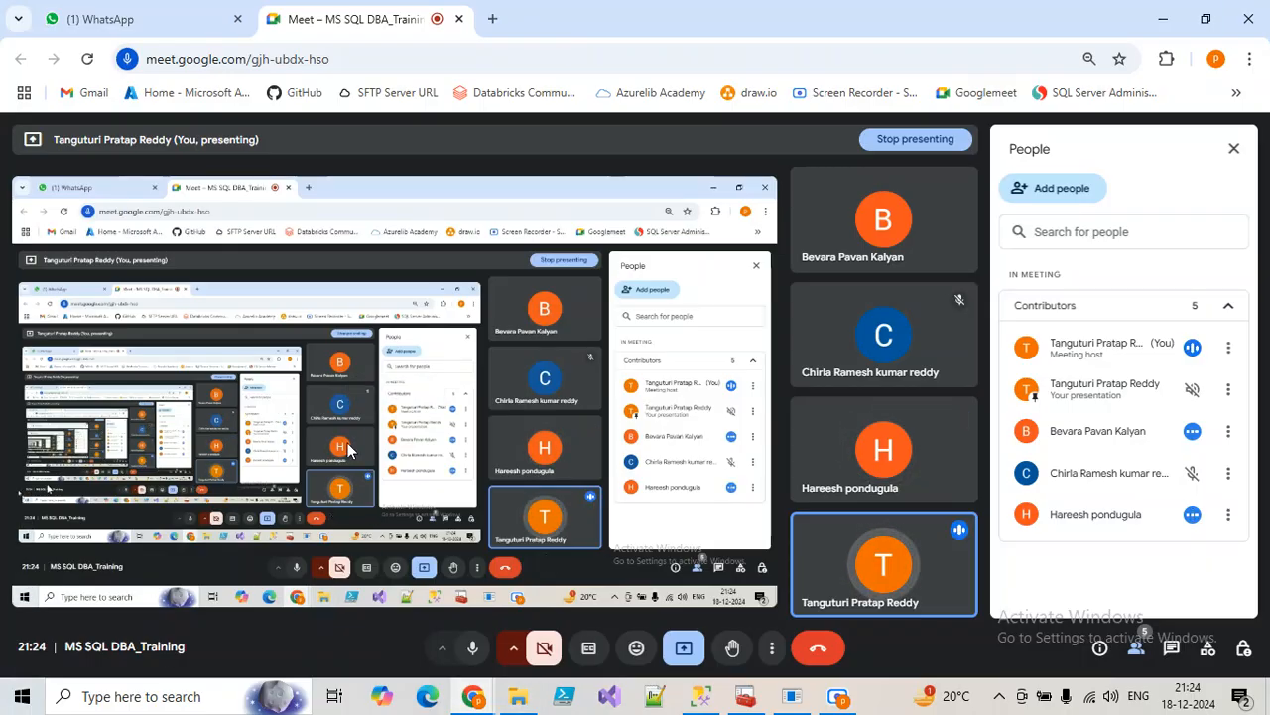
{"action": "left_click", "coordinate": [683, 648]}
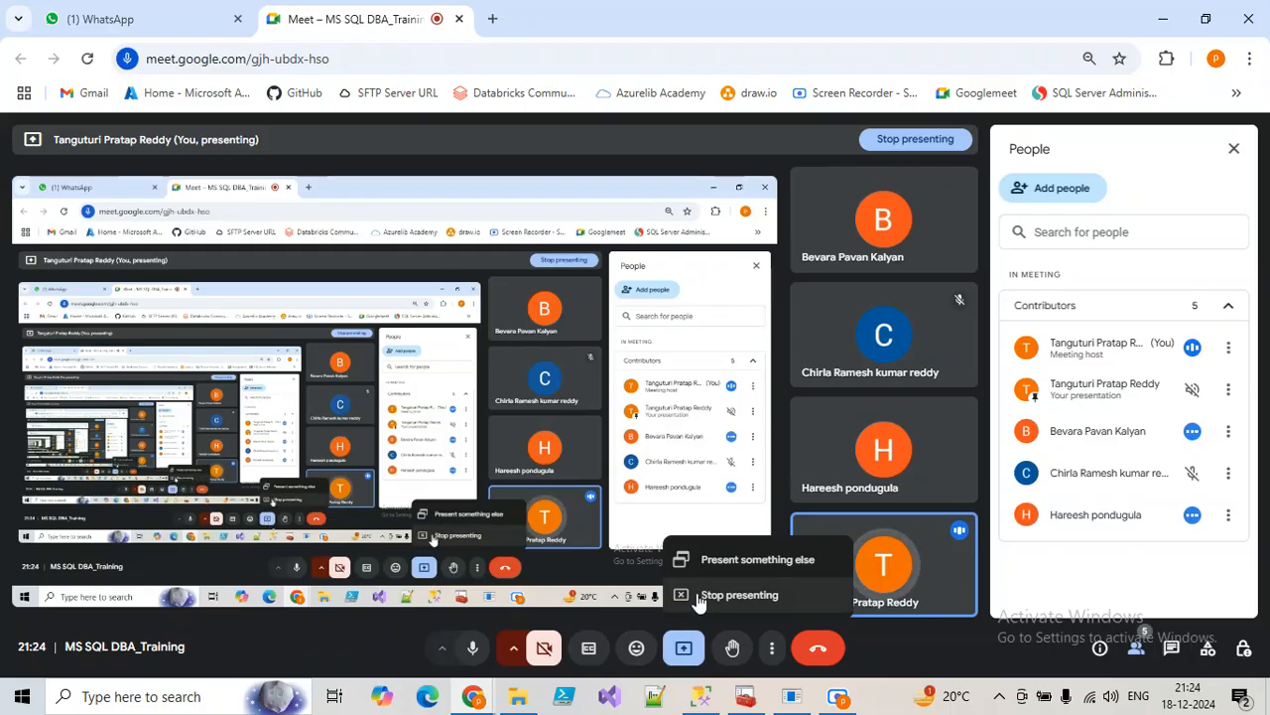